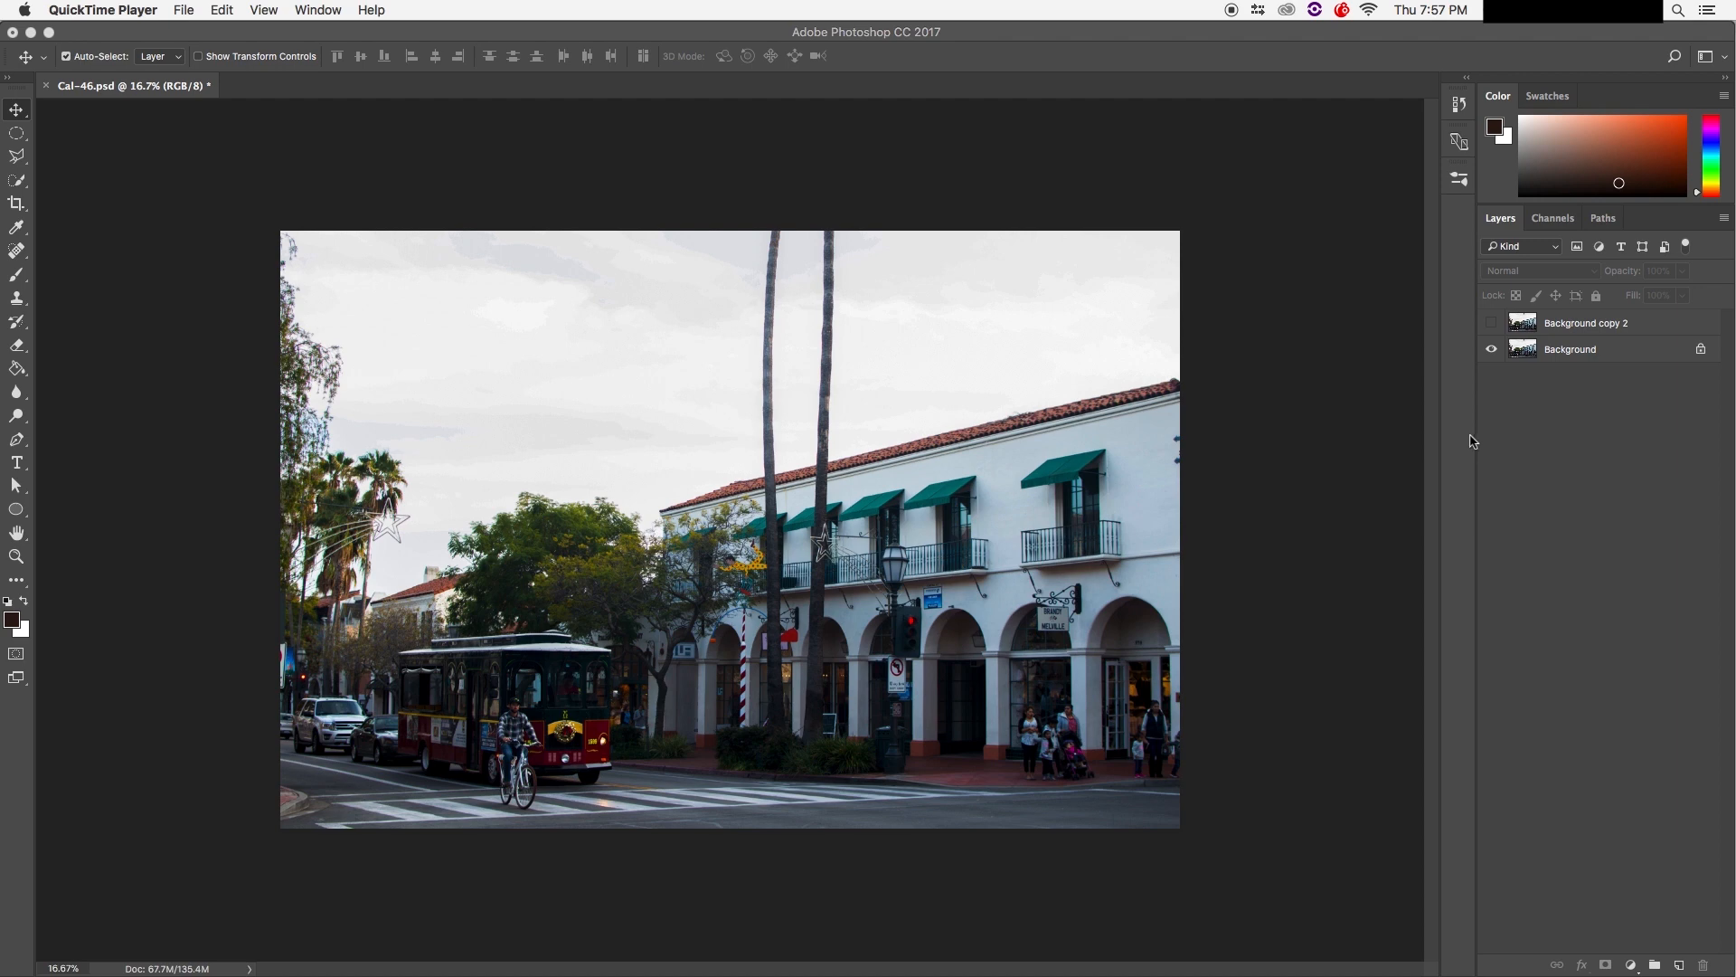
Step: Compare against the original, then turn the Background copy 2 layer visible again
left_click(1492, 324)
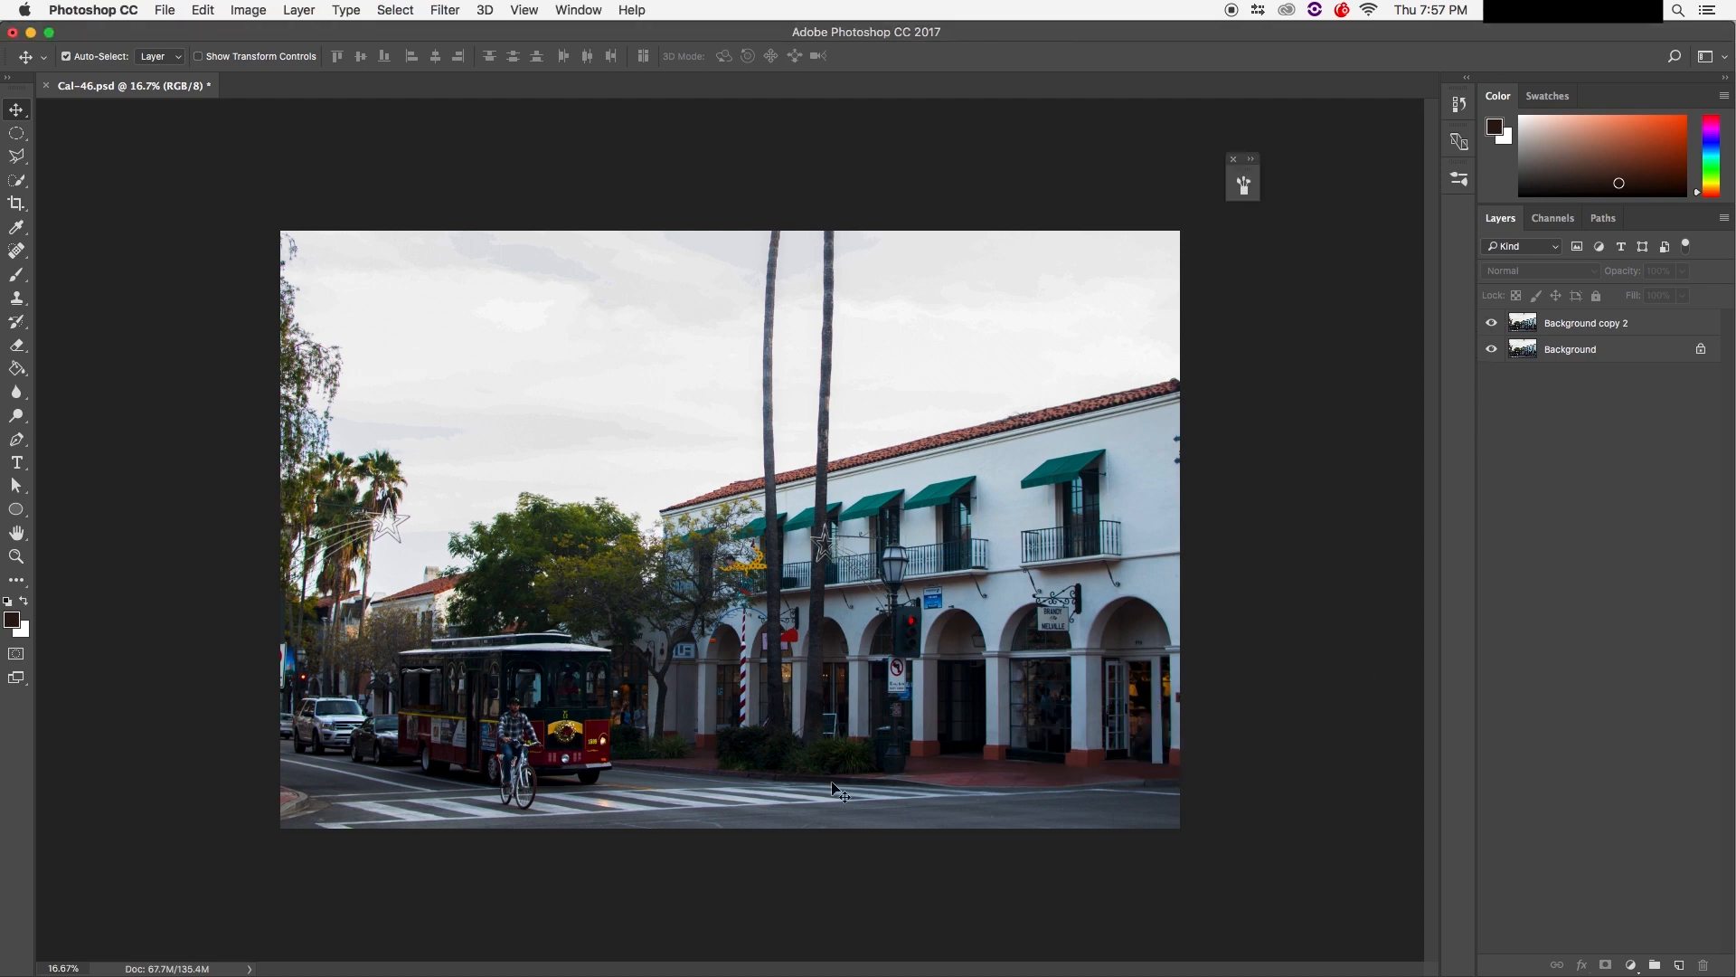
left_click(1493, 325)
Step: In Finder, go to the Abduction drive's PRE > TRVL > CALI > Cal-jpeg folder
mouse_move(366, 973)
left_click(76, 940)
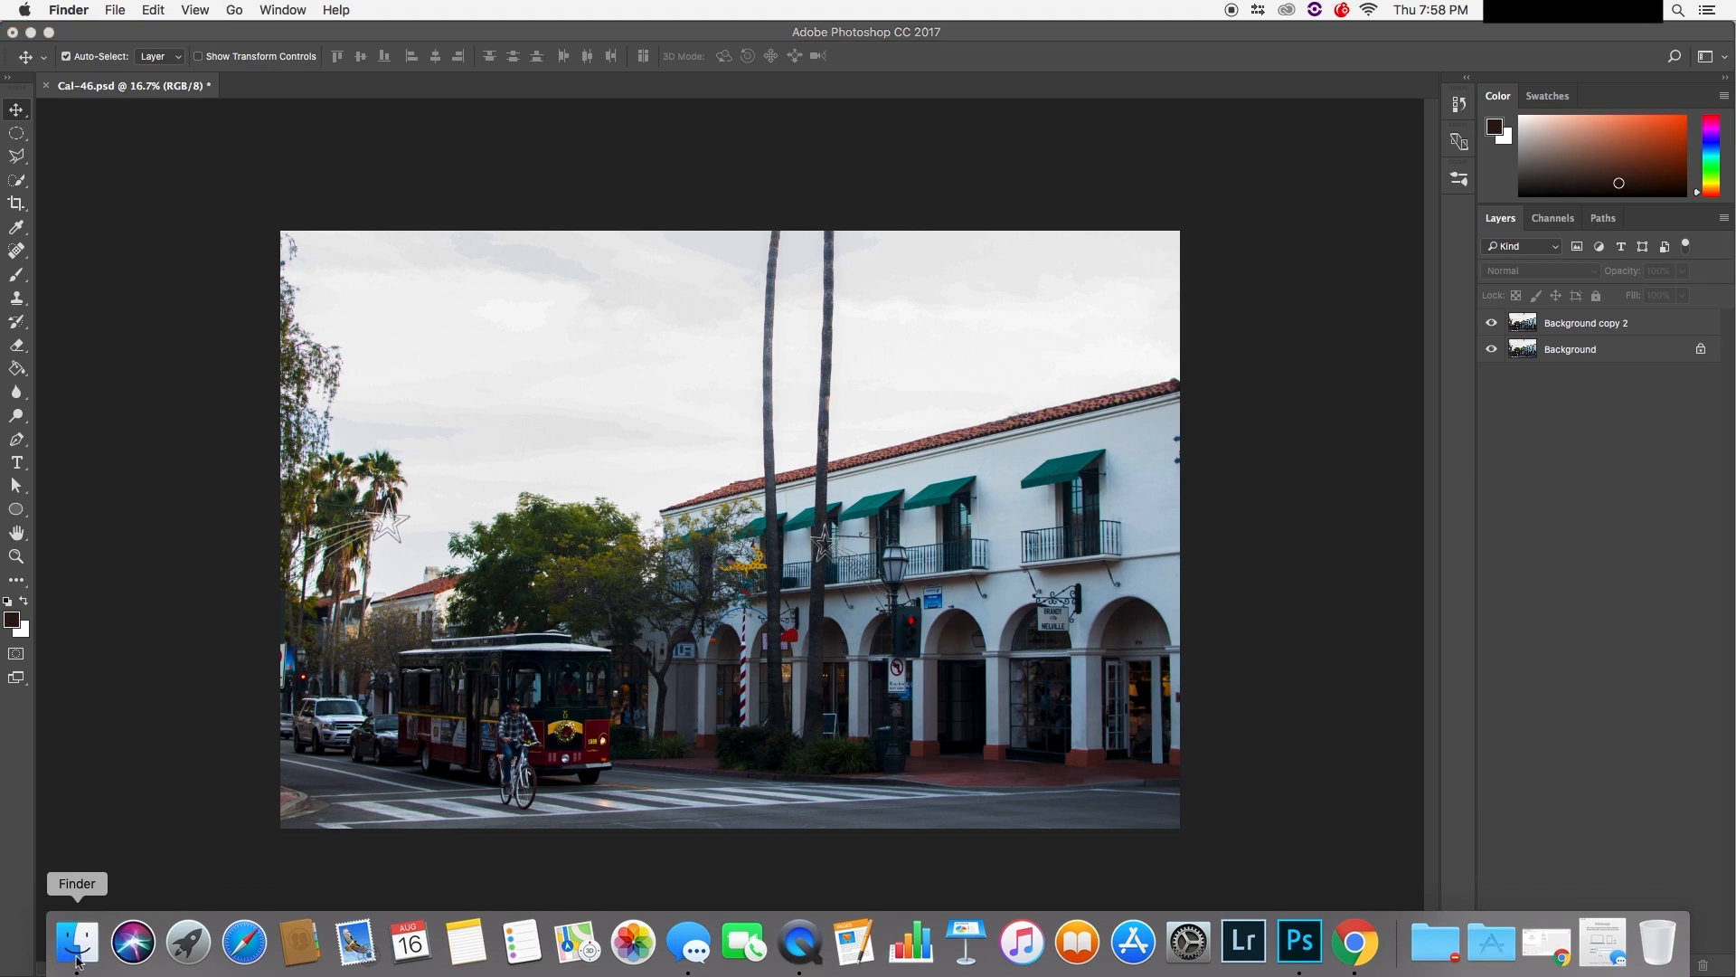
left_click(530, 424)
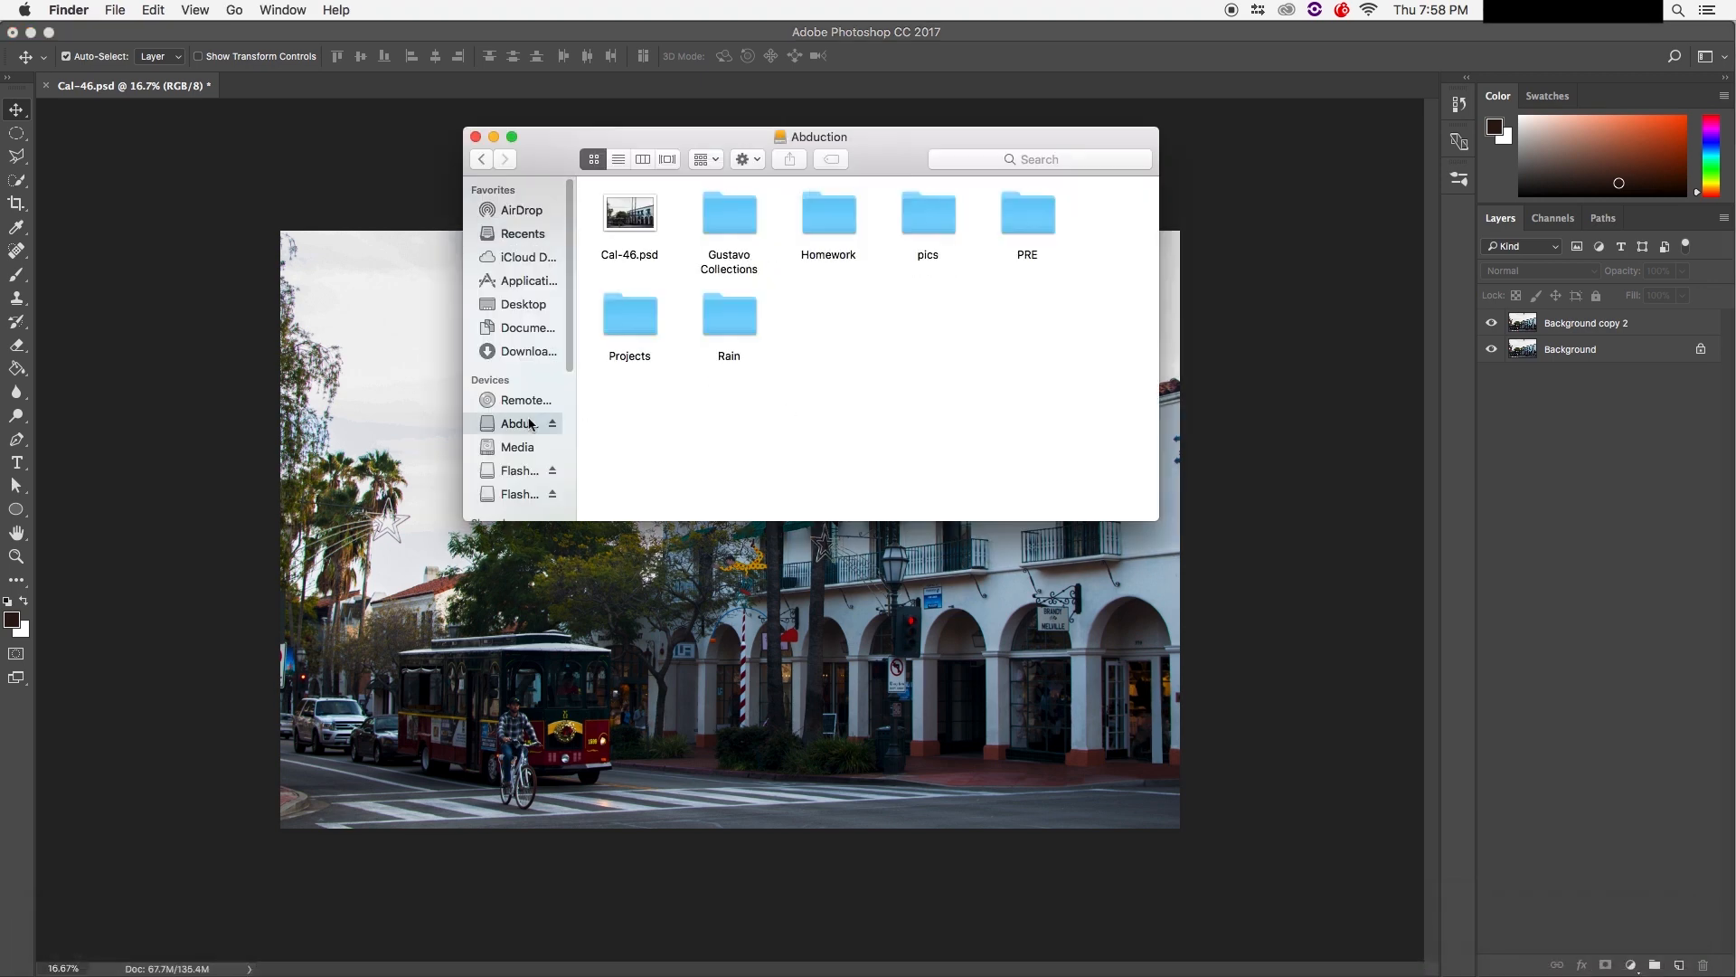
left_click(825, 217)
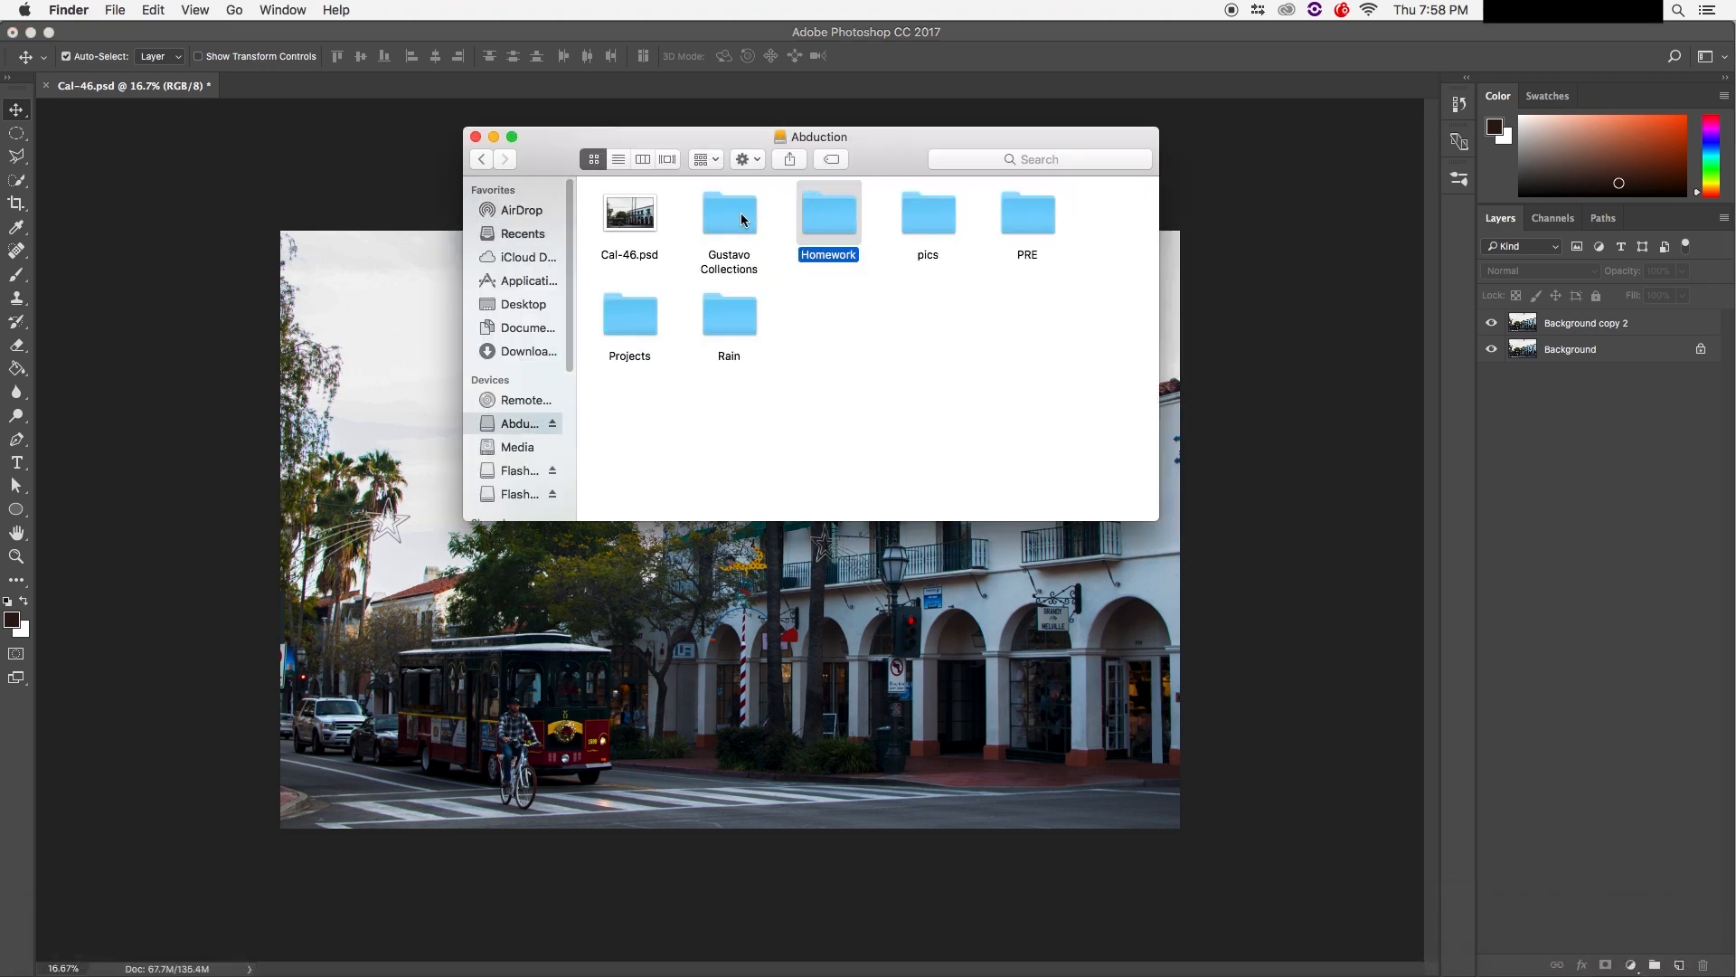
double_click(1030, 215)
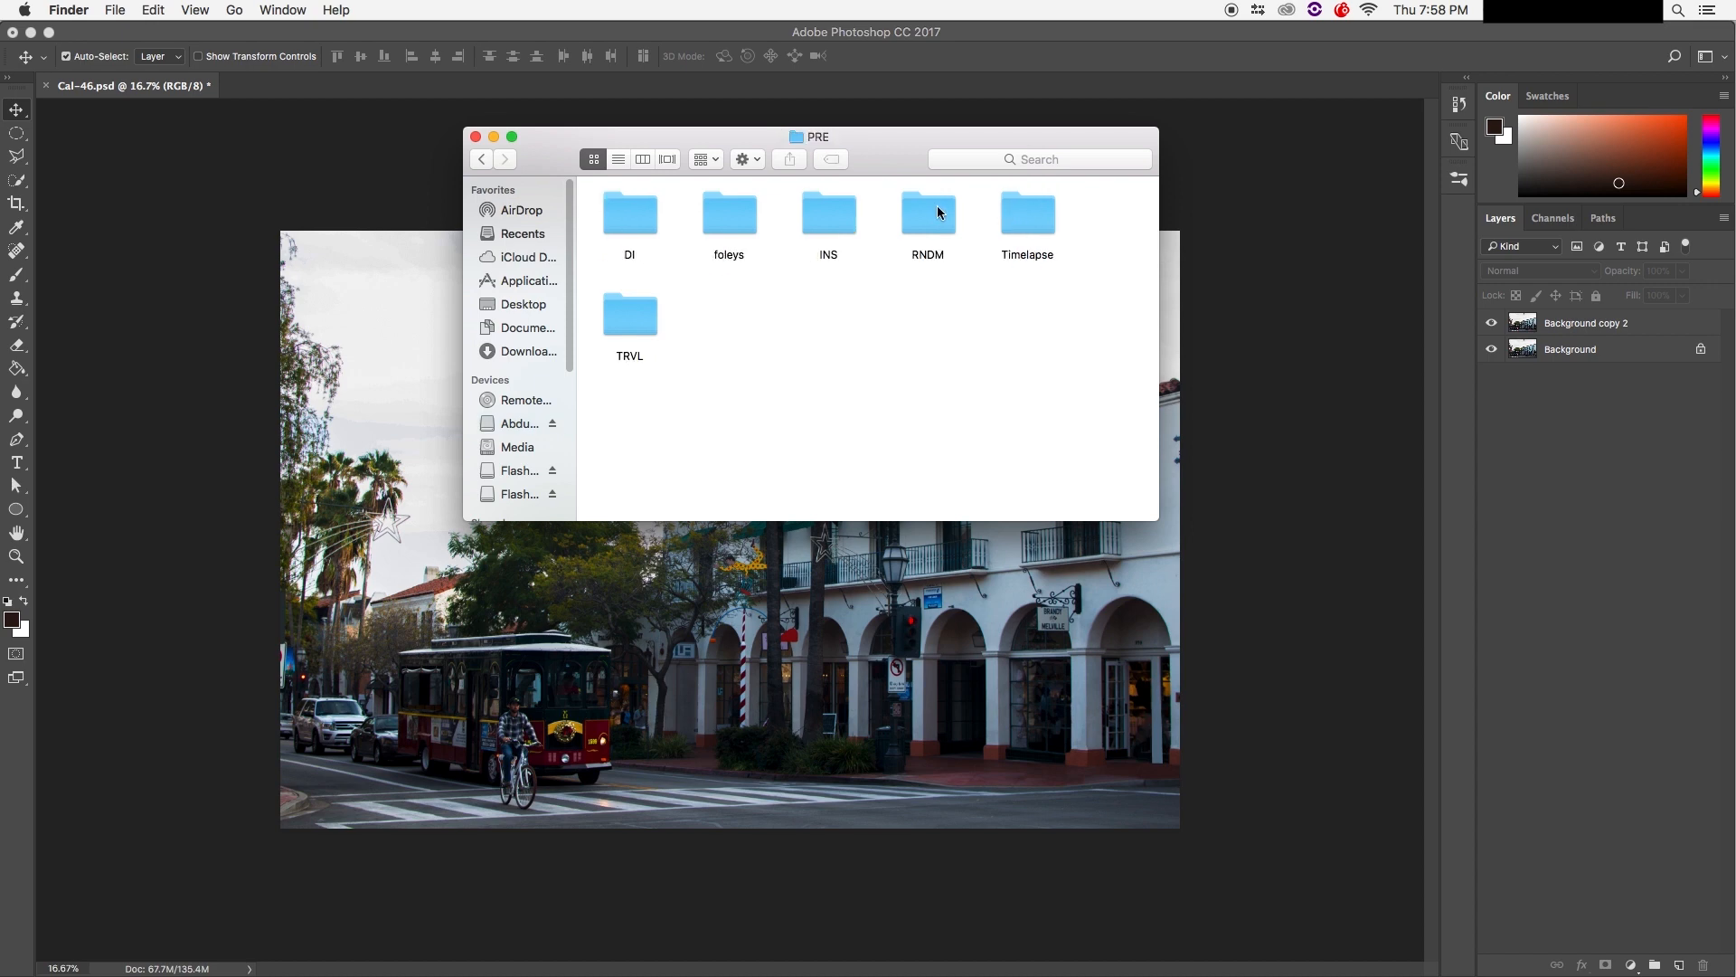
double_click(629, 317)
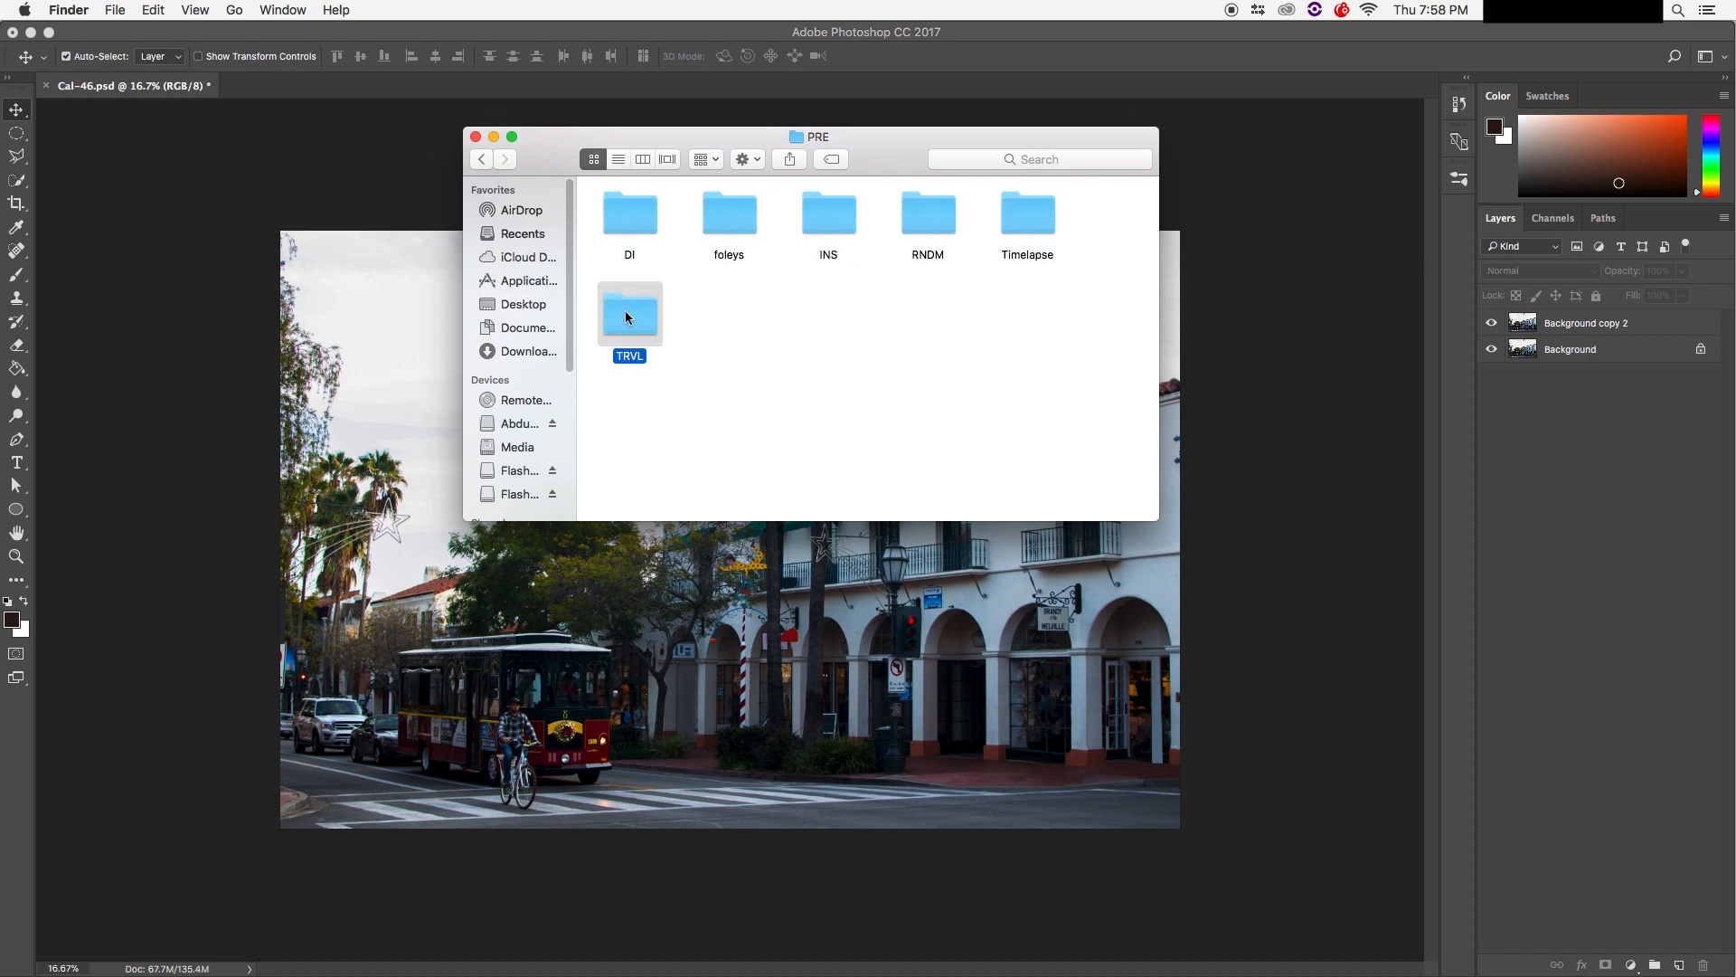
double_click(658, 238)
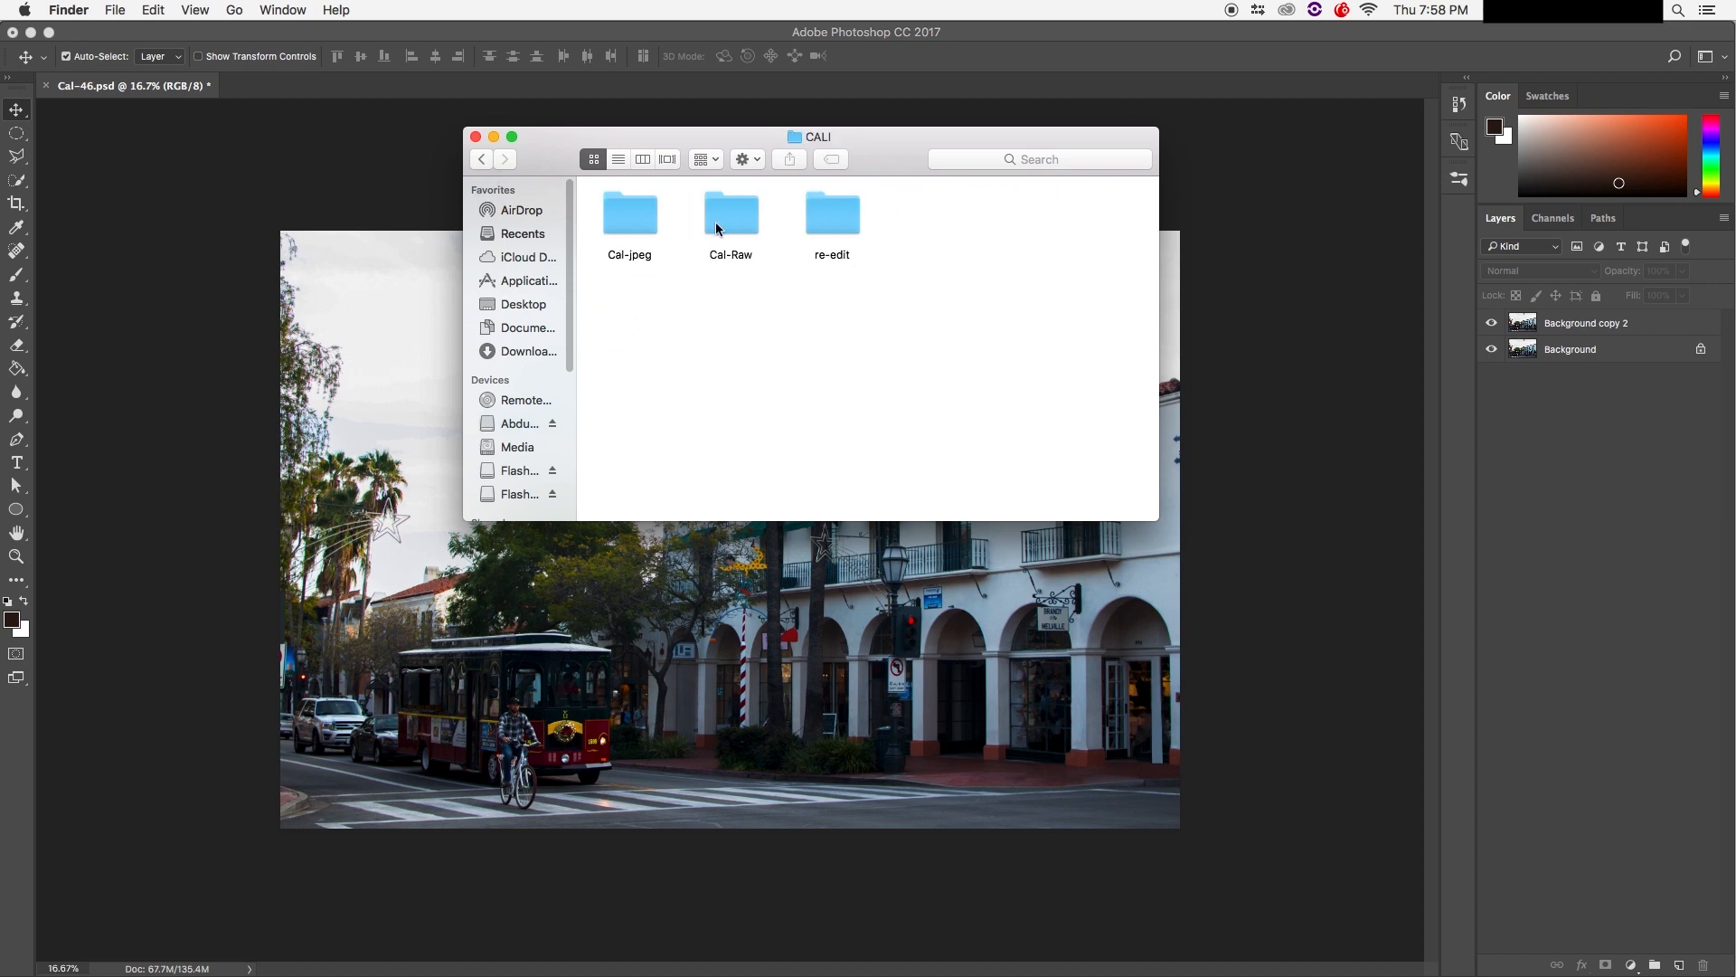
double_click(659, 232)
Step: Open Cal-46.jpg with Adobe Photoshop CC 2017
scroll(913, 294, "down", 10)
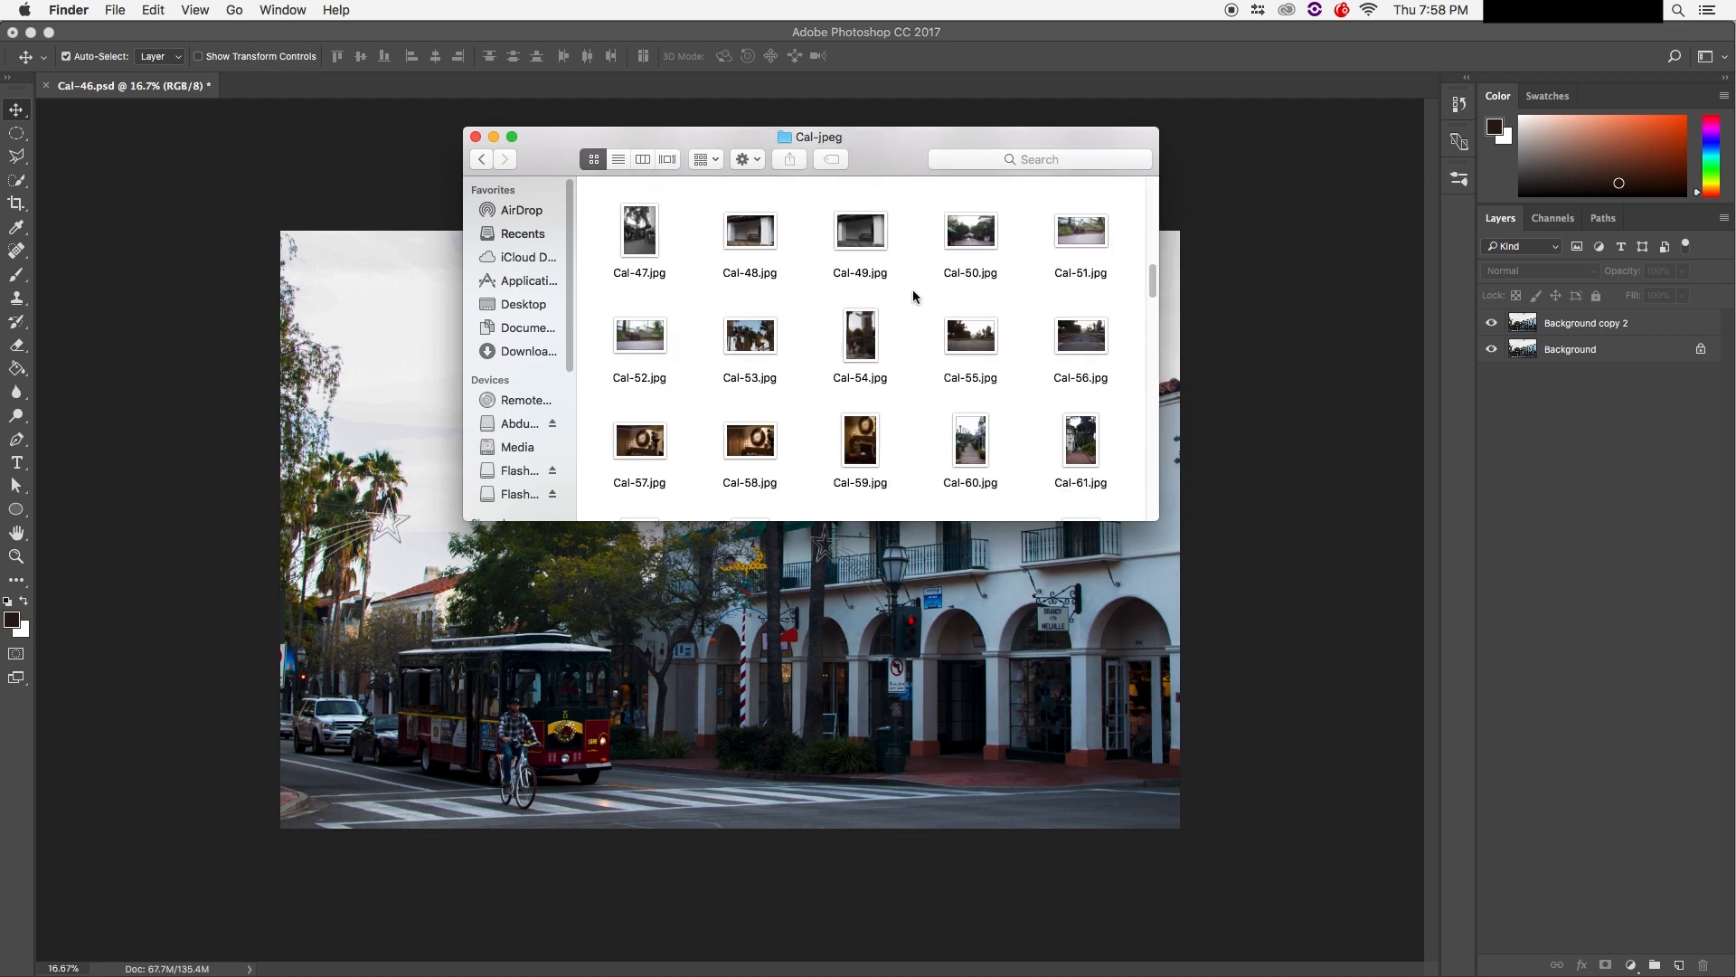
scroll(983, 316, "down", 5)
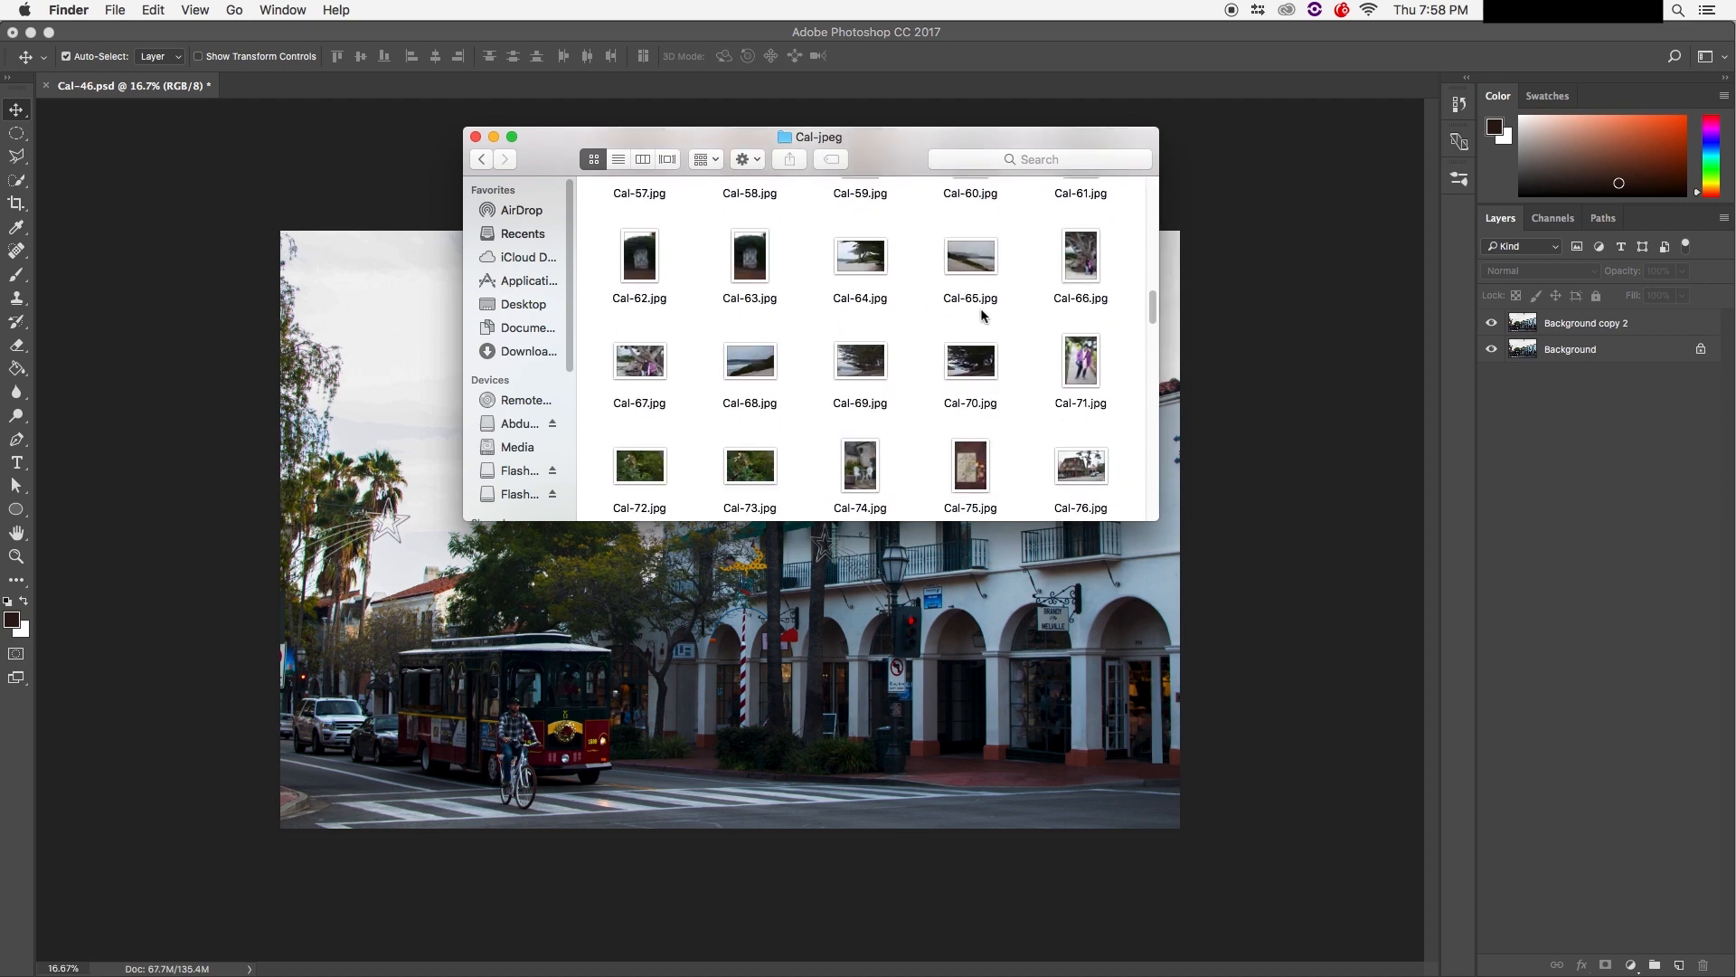
scroll(983, 314, "up", 3)
scroll(983, 313, "up", 10)
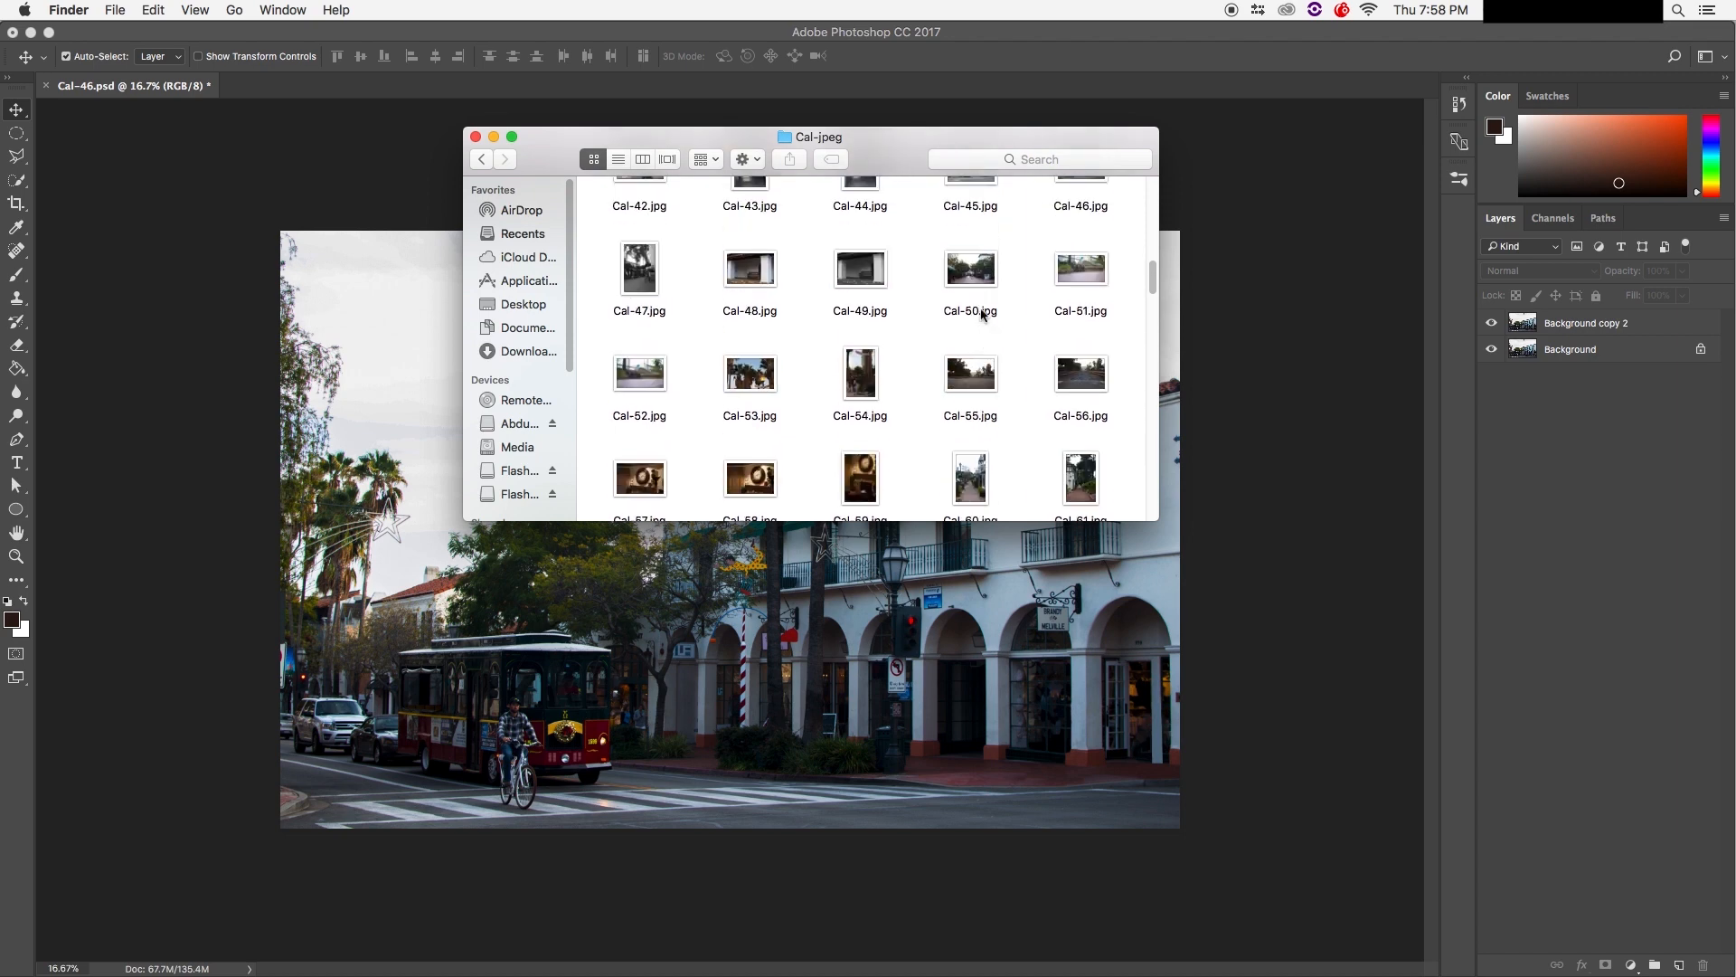
scroll(983, 316, "down", 1)
left_click(1072, 346)
right_click(1073, 345)
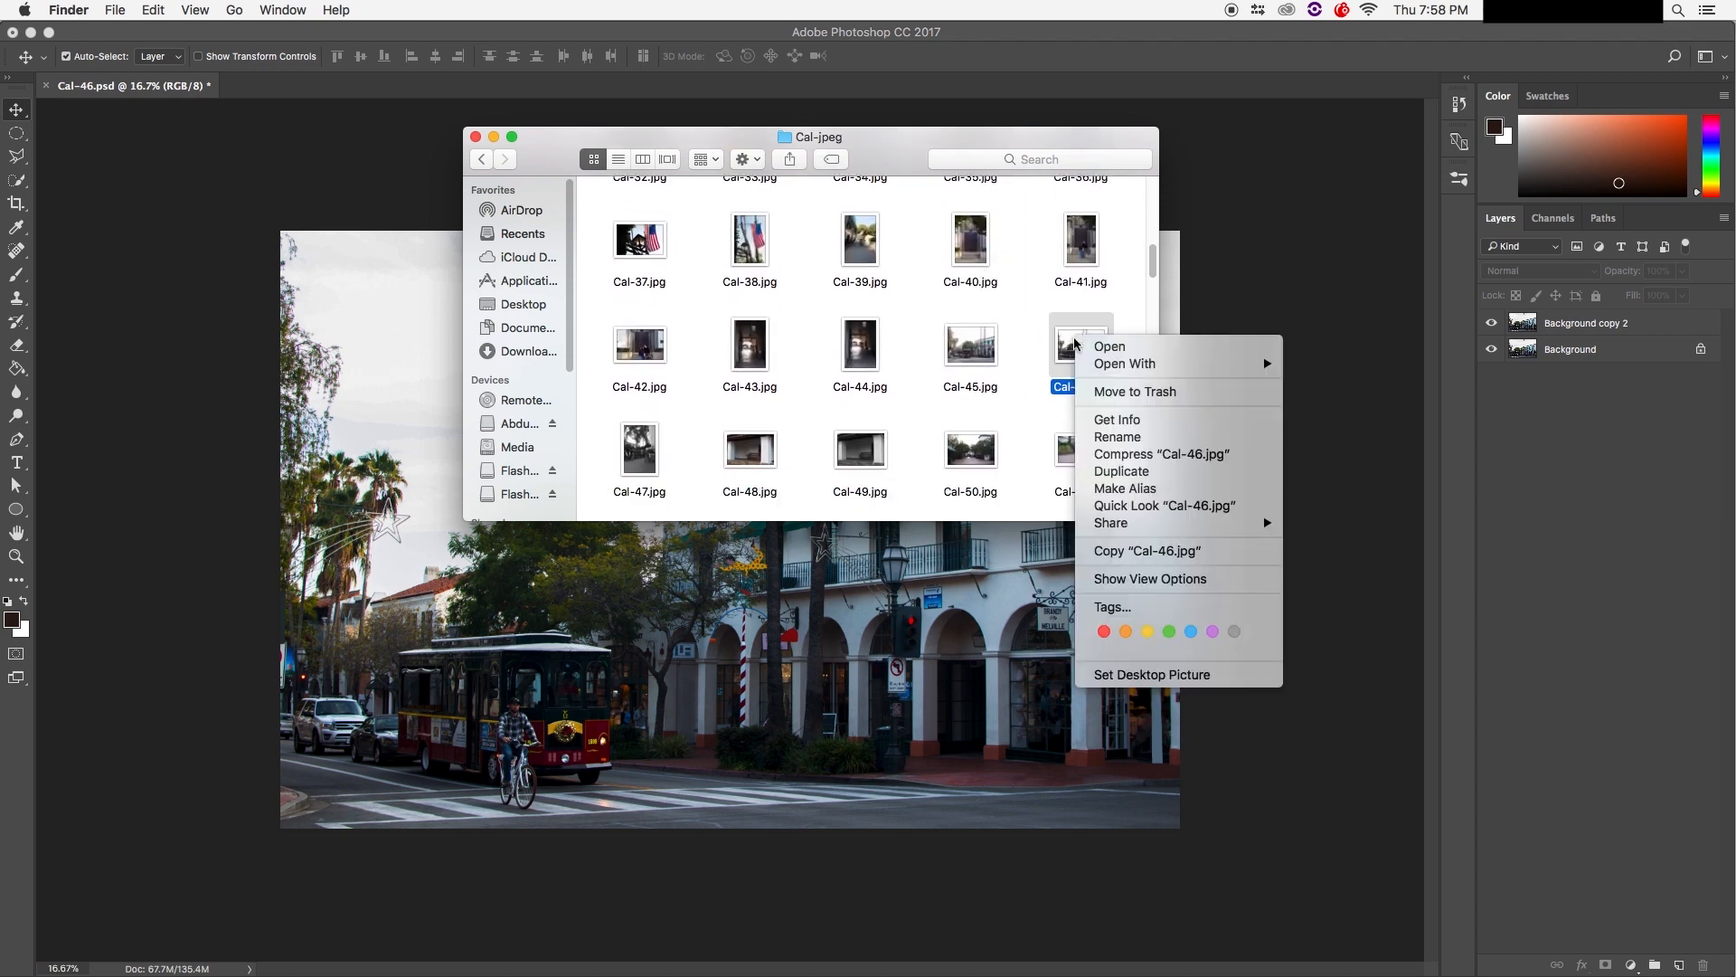
mouse_move(1092, 363)
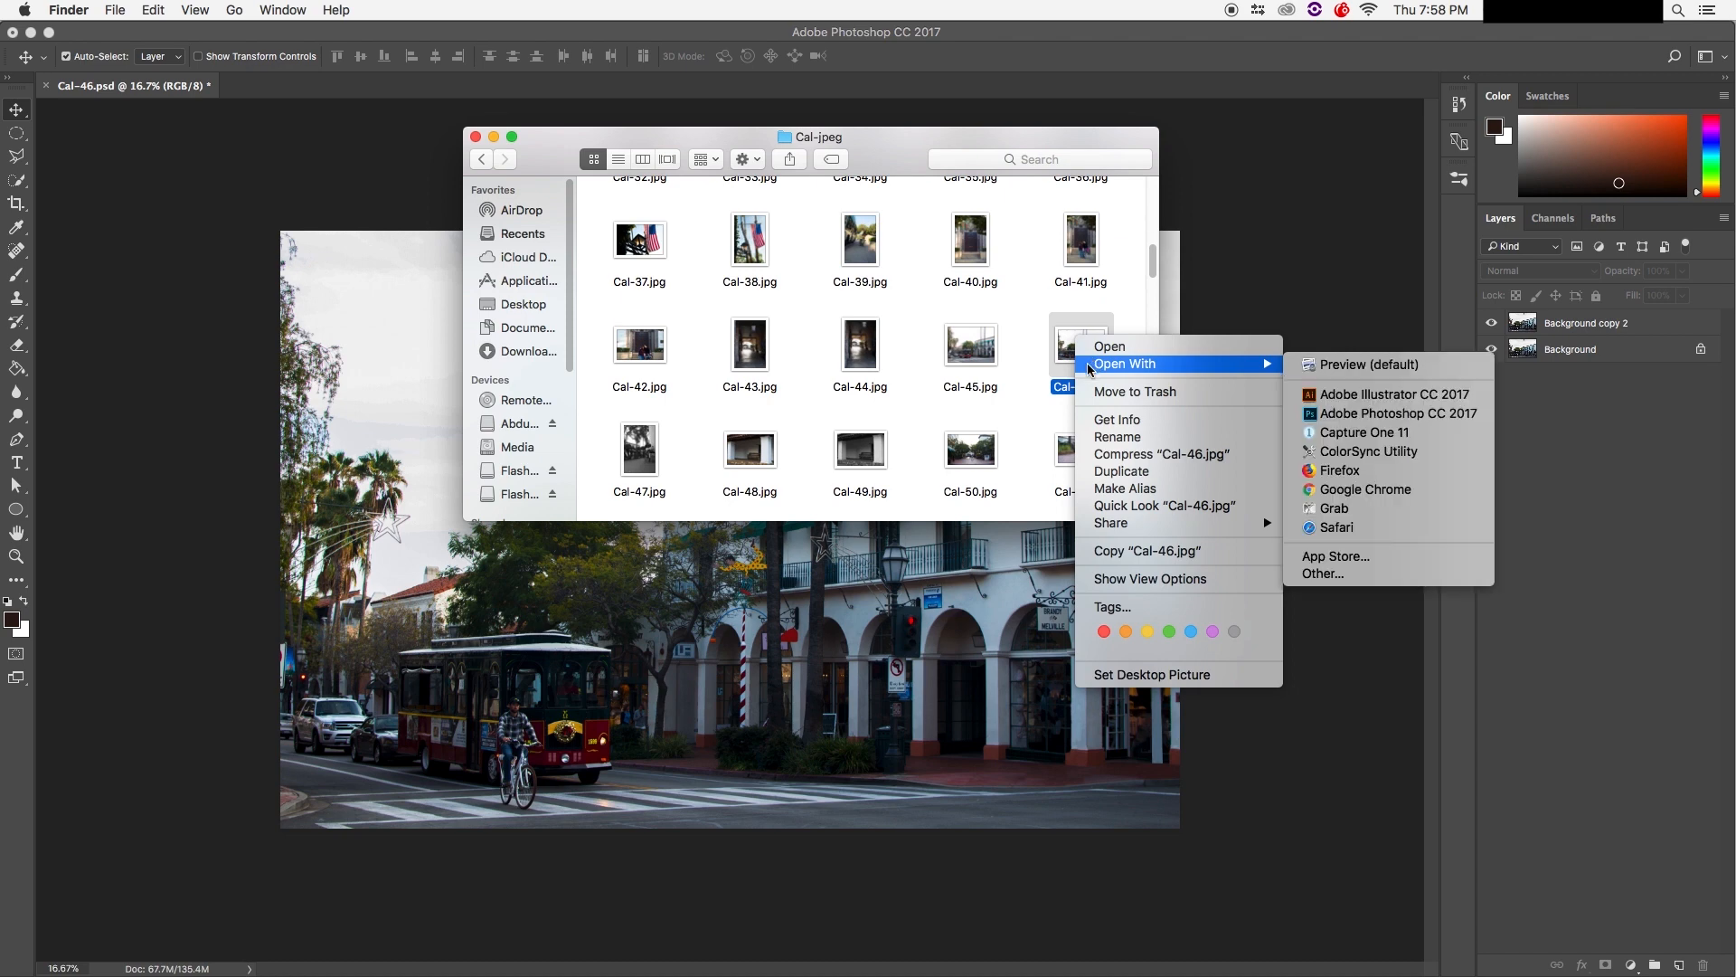
left_click(1440, 423)
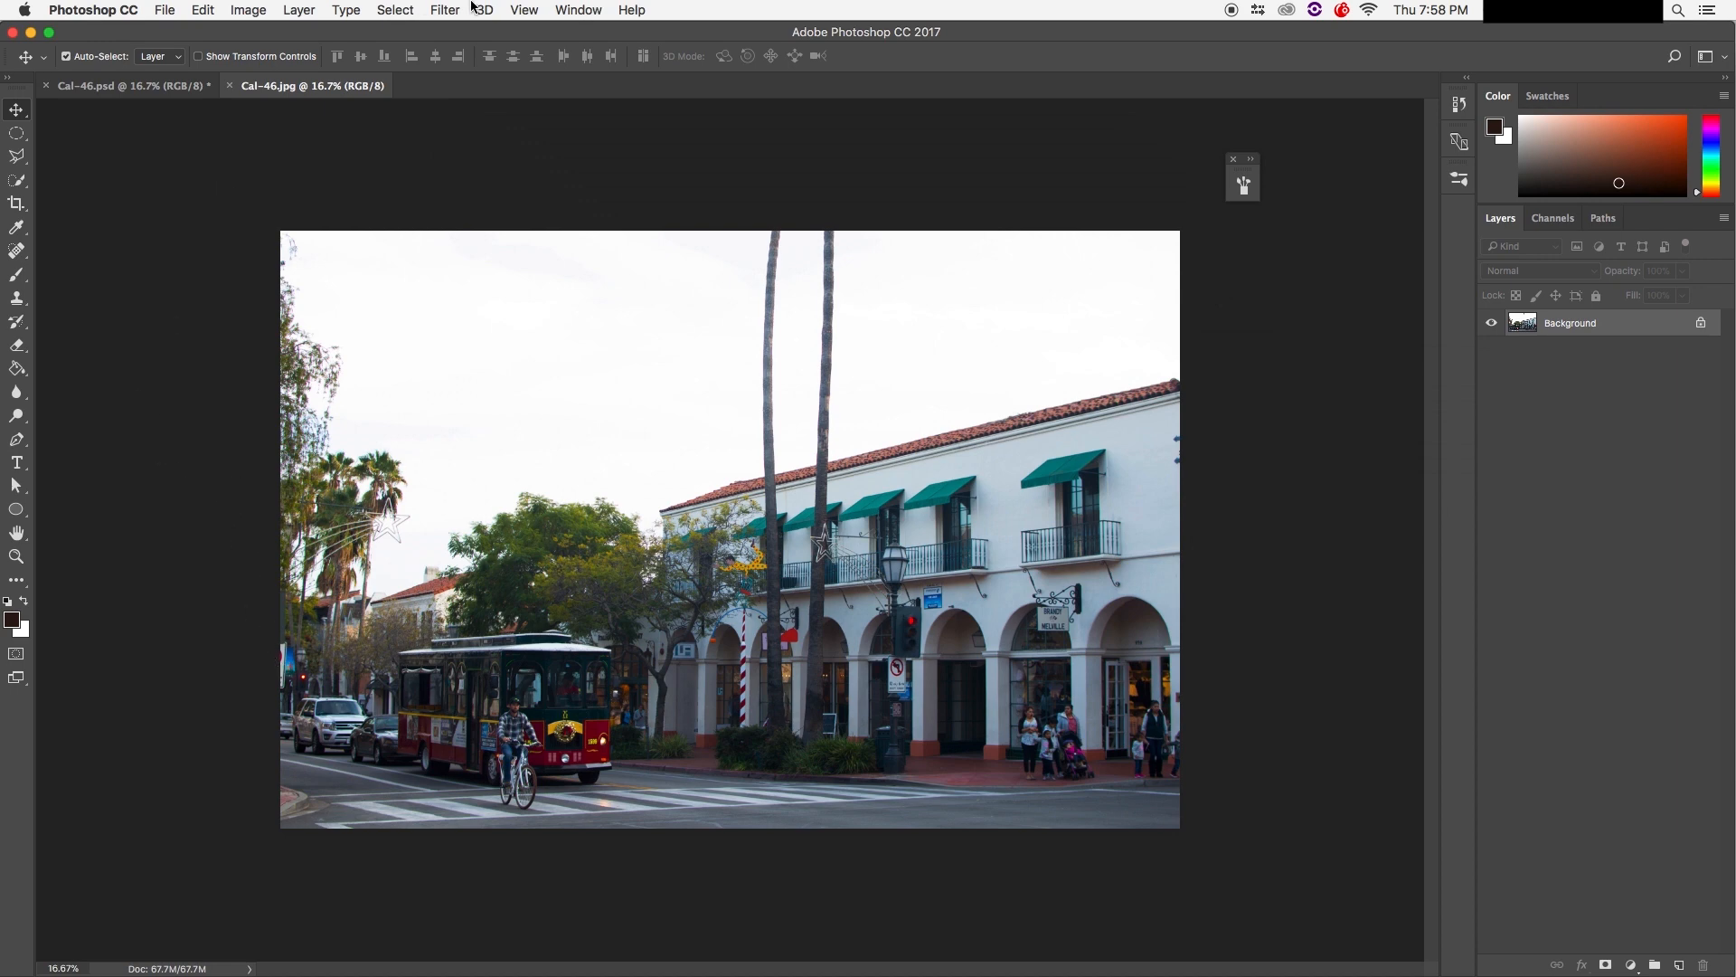
Step: Apply a Camera Raw Filter: Highlights -100, Shadows -13, Whites +14, Blacks -30, Clarity +15
left_click(444, 10)
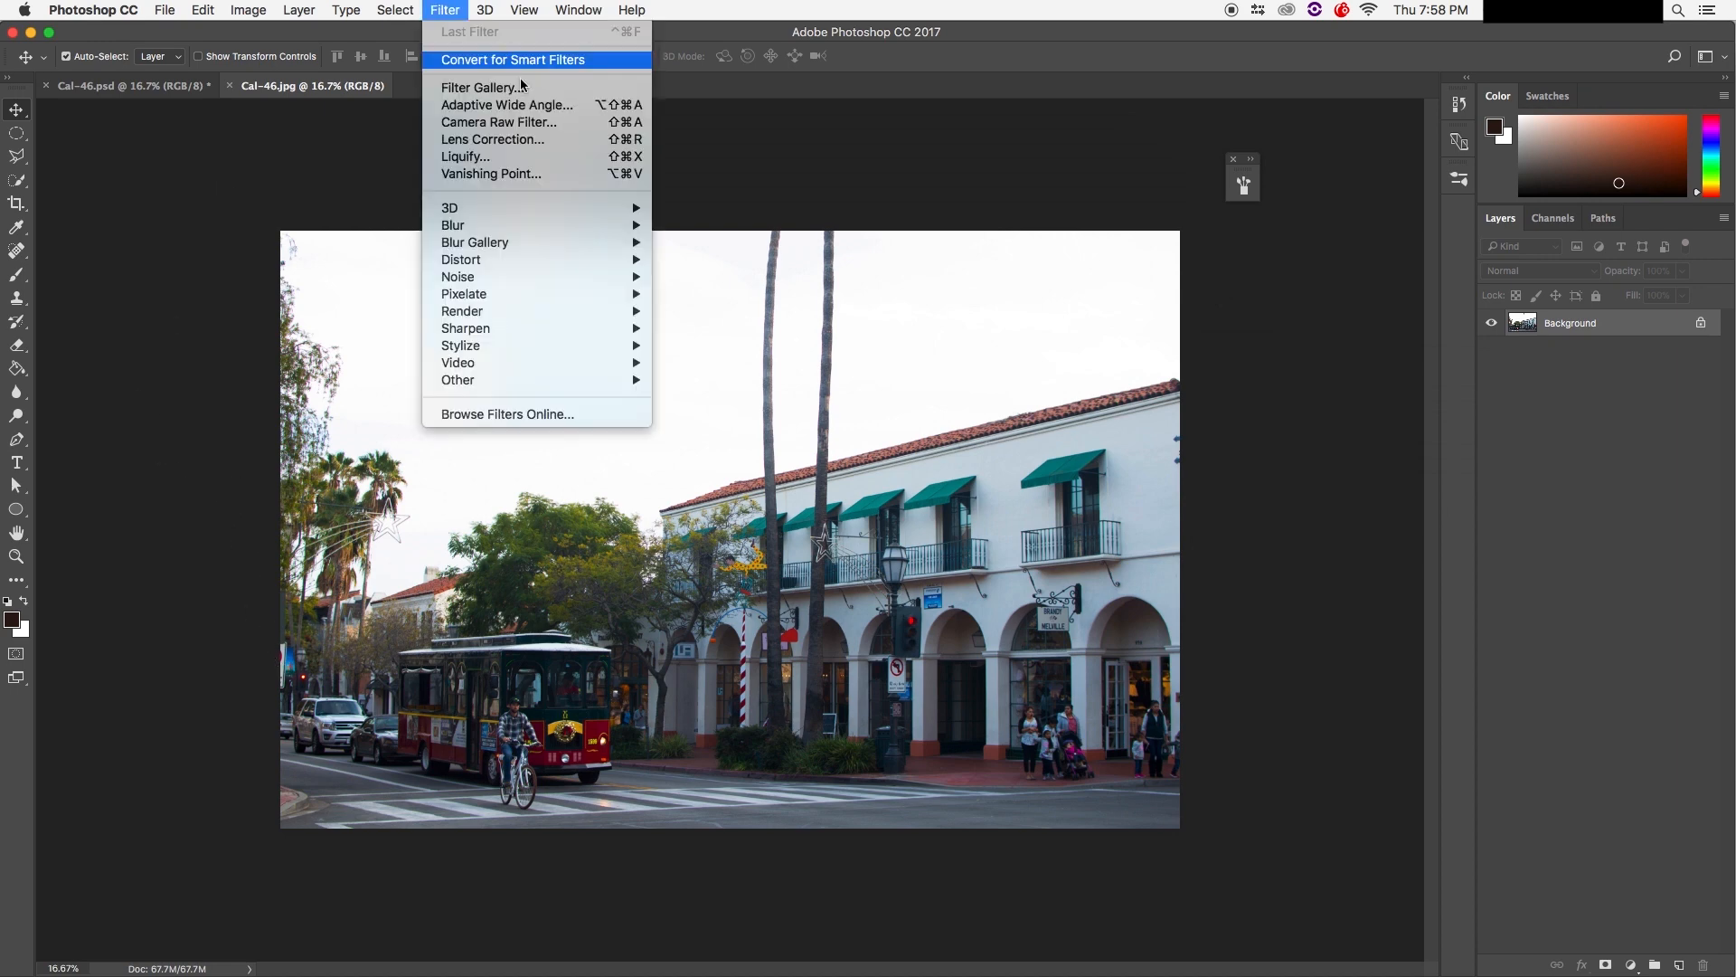
left_click(563, 121)
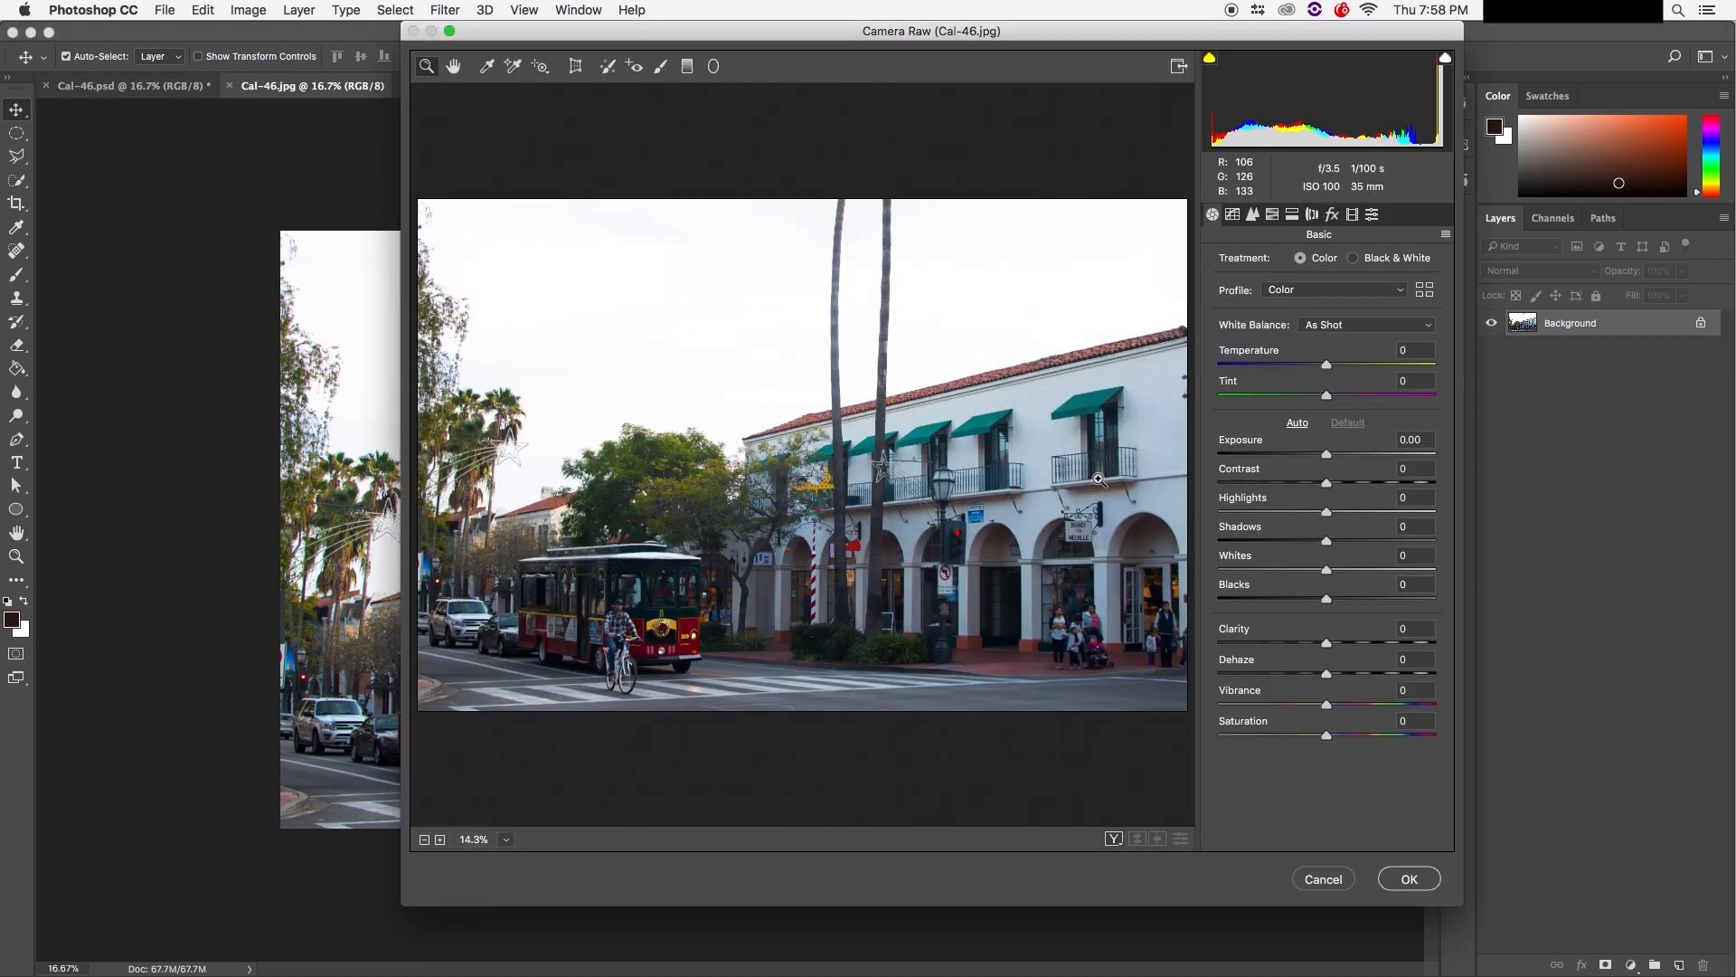
mouse_move(1056, 45)
left_mouse_down()
mouse_move(998, 150)
mouse_move(1051, 45)
left_mouse_up()
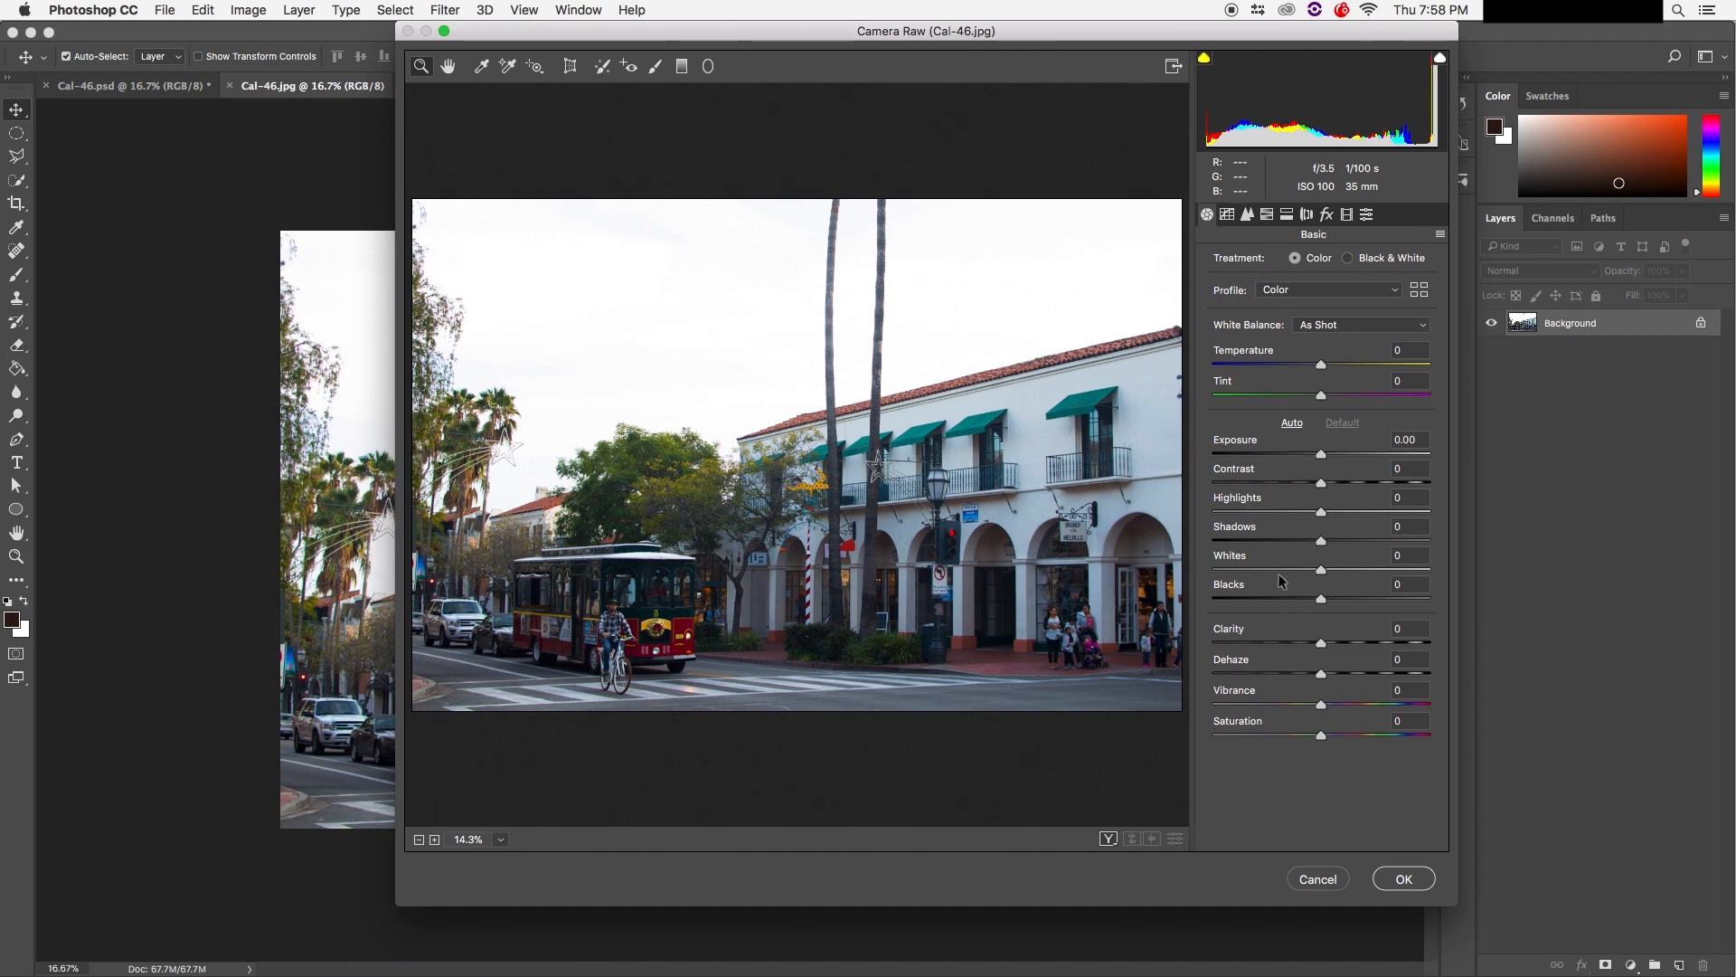
left_click_drag(1321, 512, 1213, 512)
left_click_drag(1321, 541, 1338, 638)
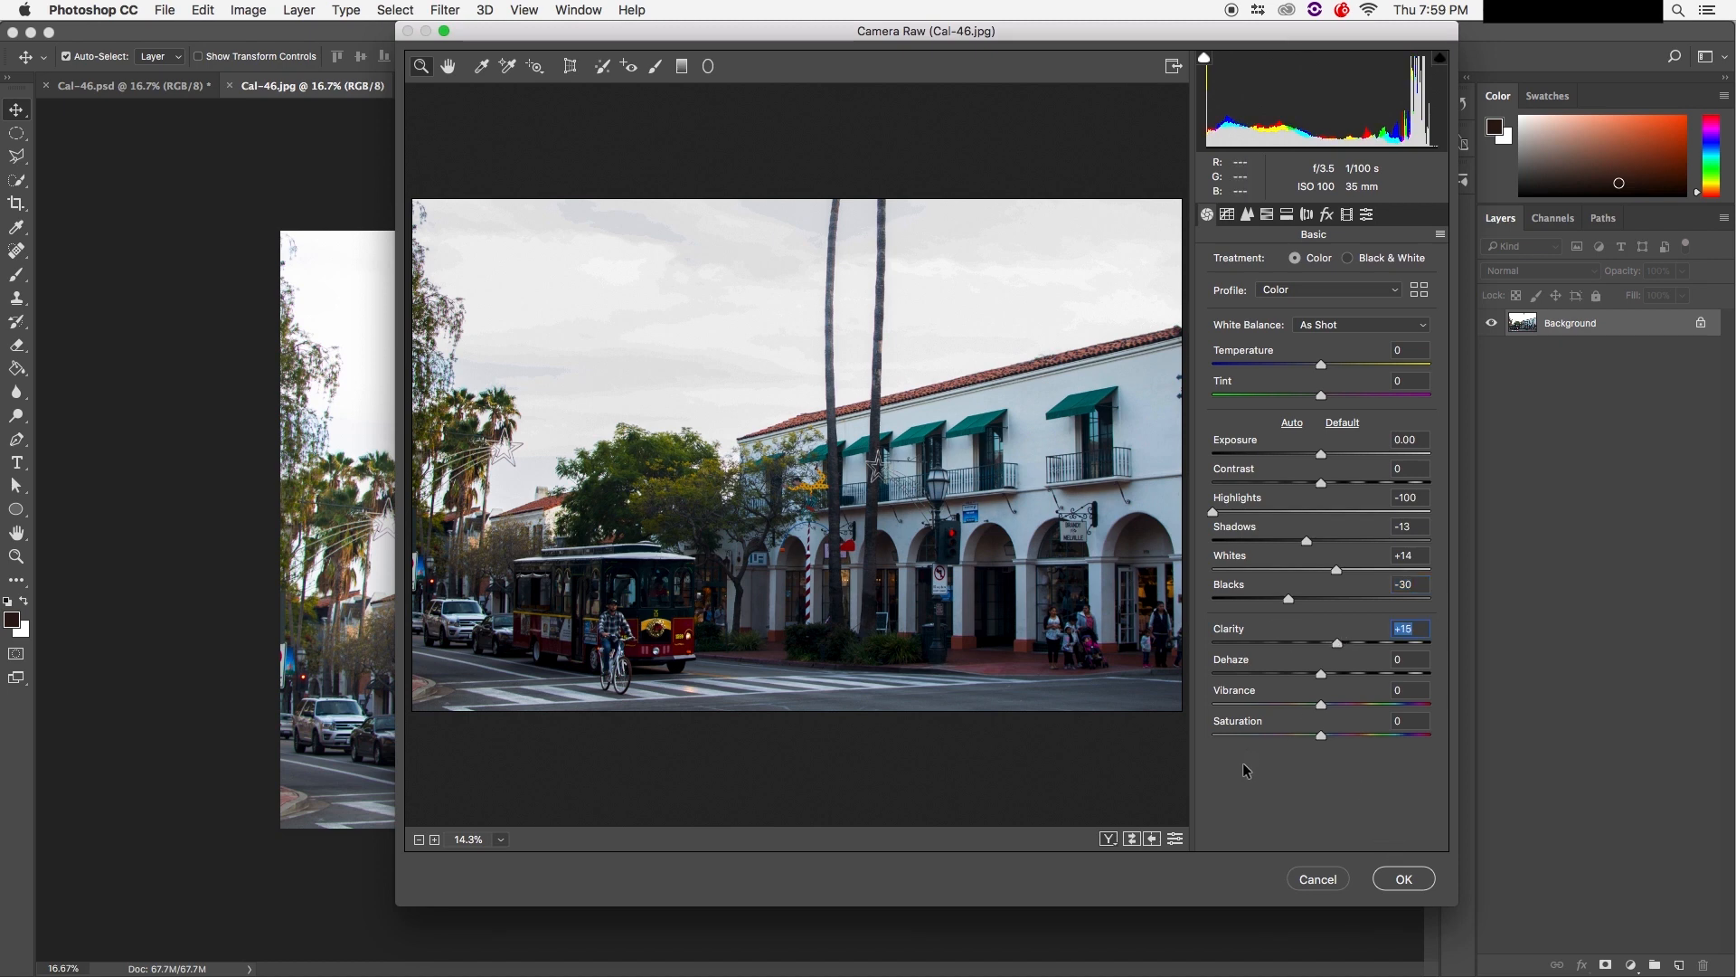
left_click(1407, 878)
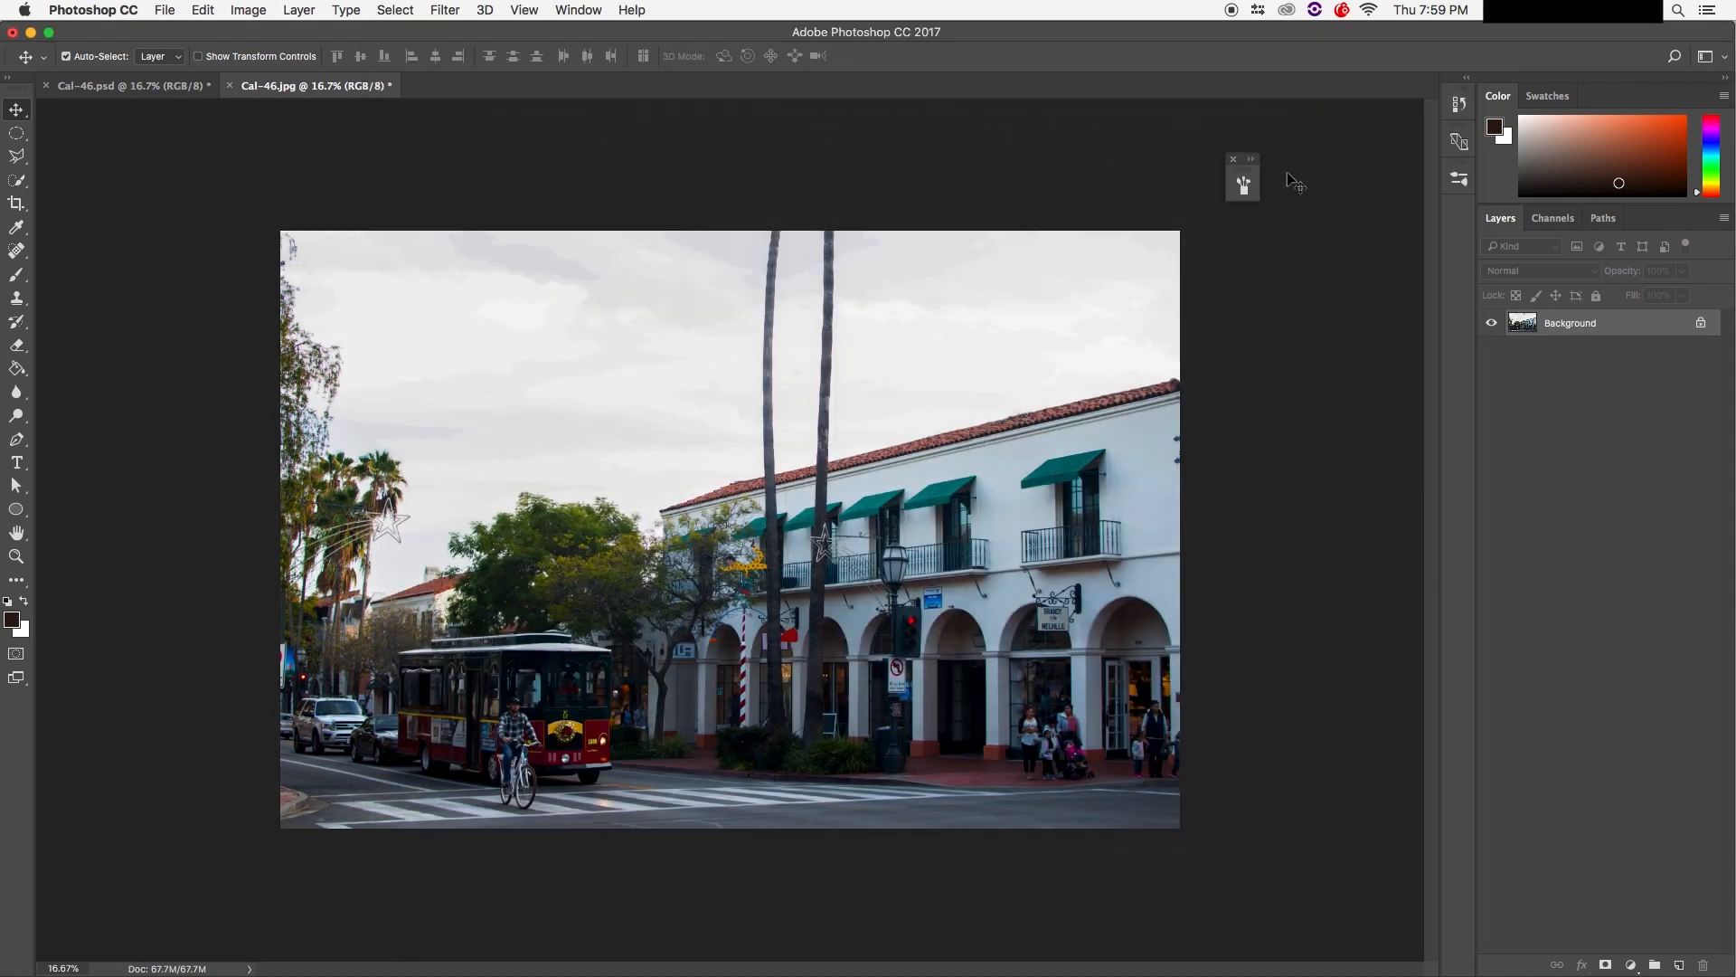
Step: Dock the floating panel and duplicate the Background layer as Background copy
mouse_move(1246, 170)
left_mouse_down()
mouse_move(1254, 190)
mouse_move(1444, 180)
mouse_move(1413, 89)
mouse_move(1361, 95)
mouse_move(1402, 86)
left_mouse_up()
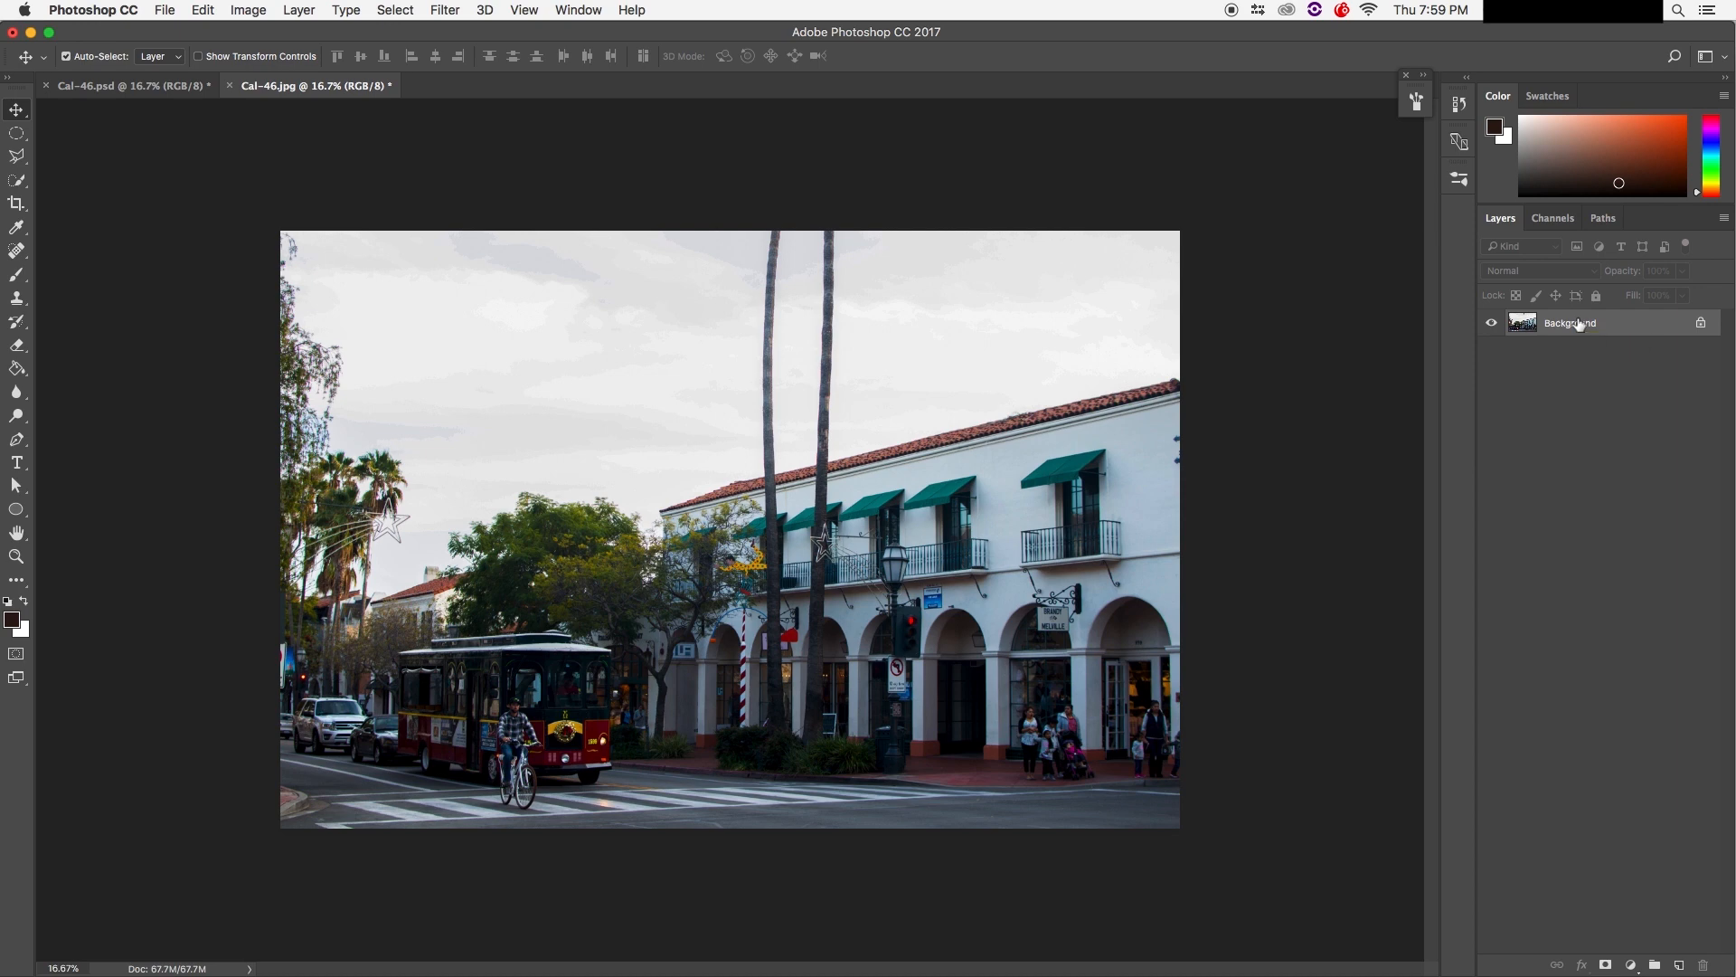
right_click(1617, 329)
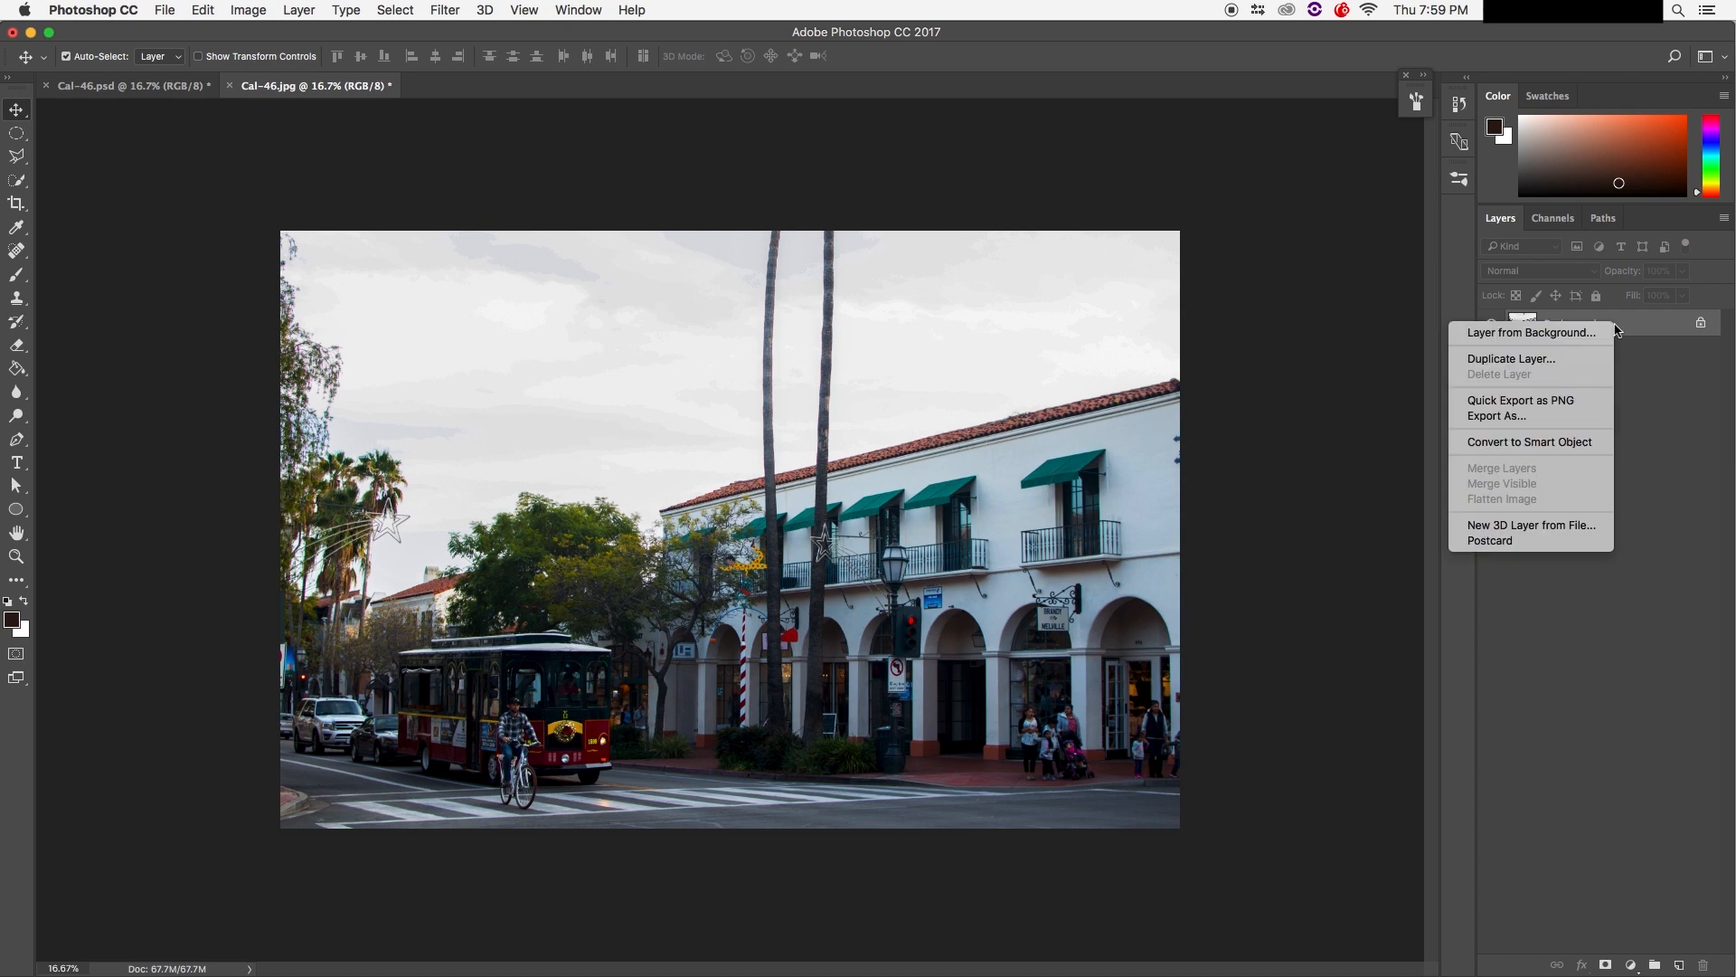
left_click(1564, 360)
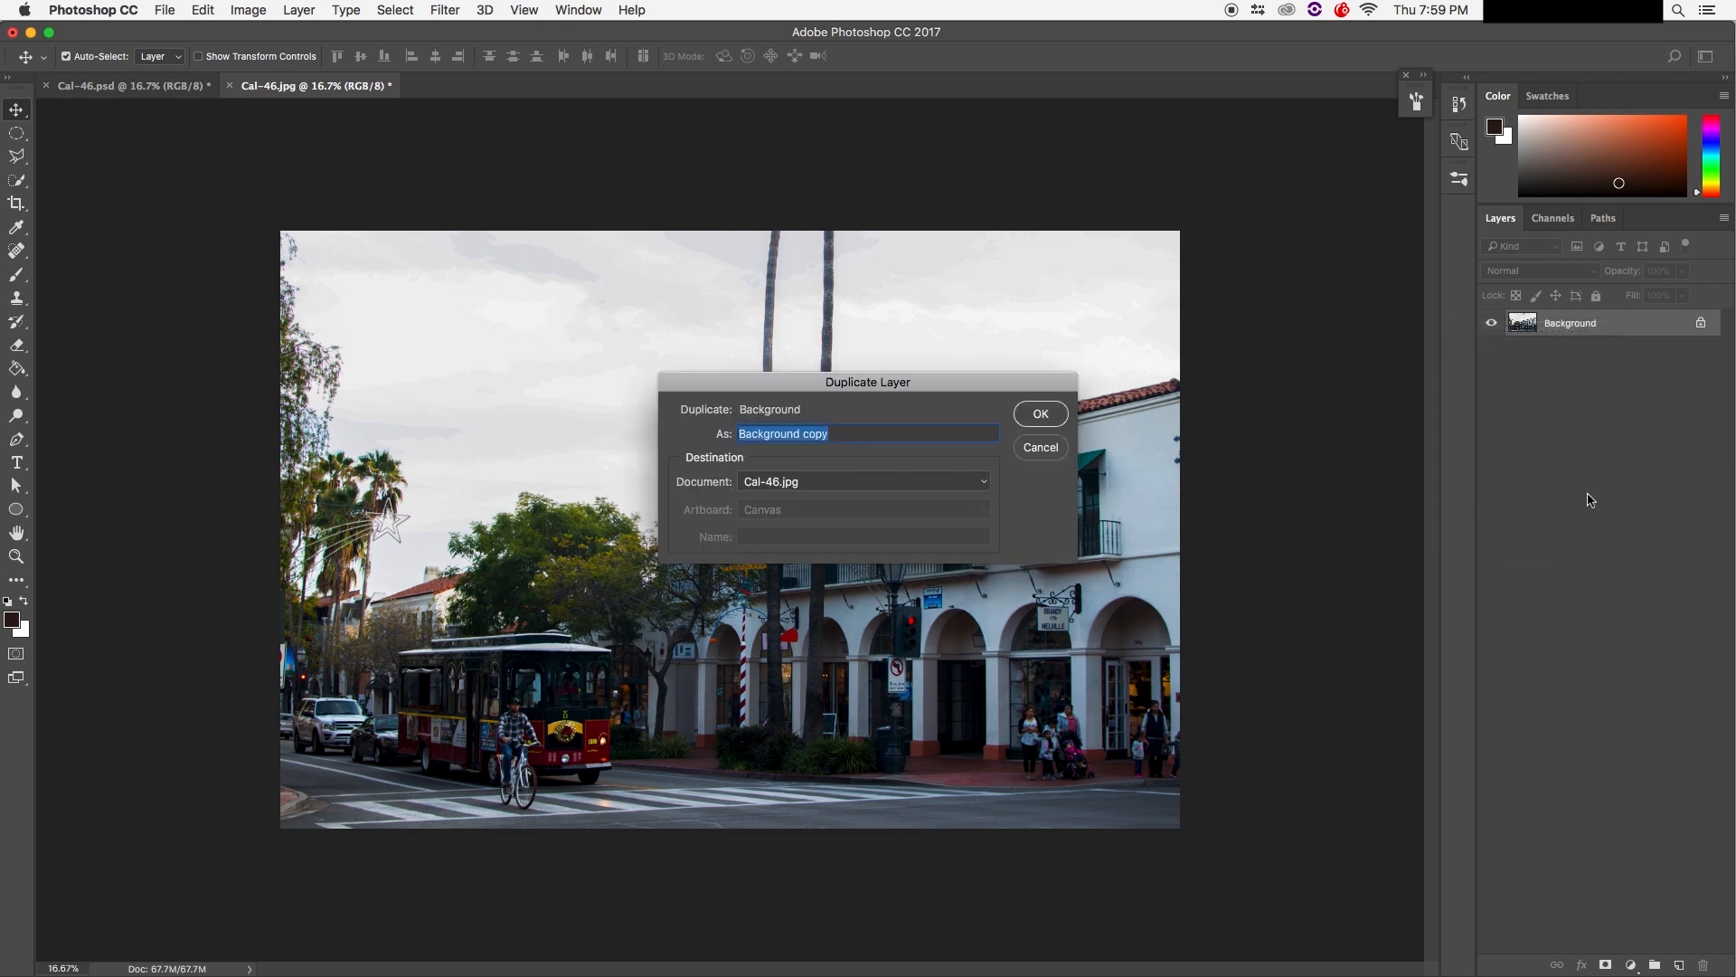
left_click(1040, 415)
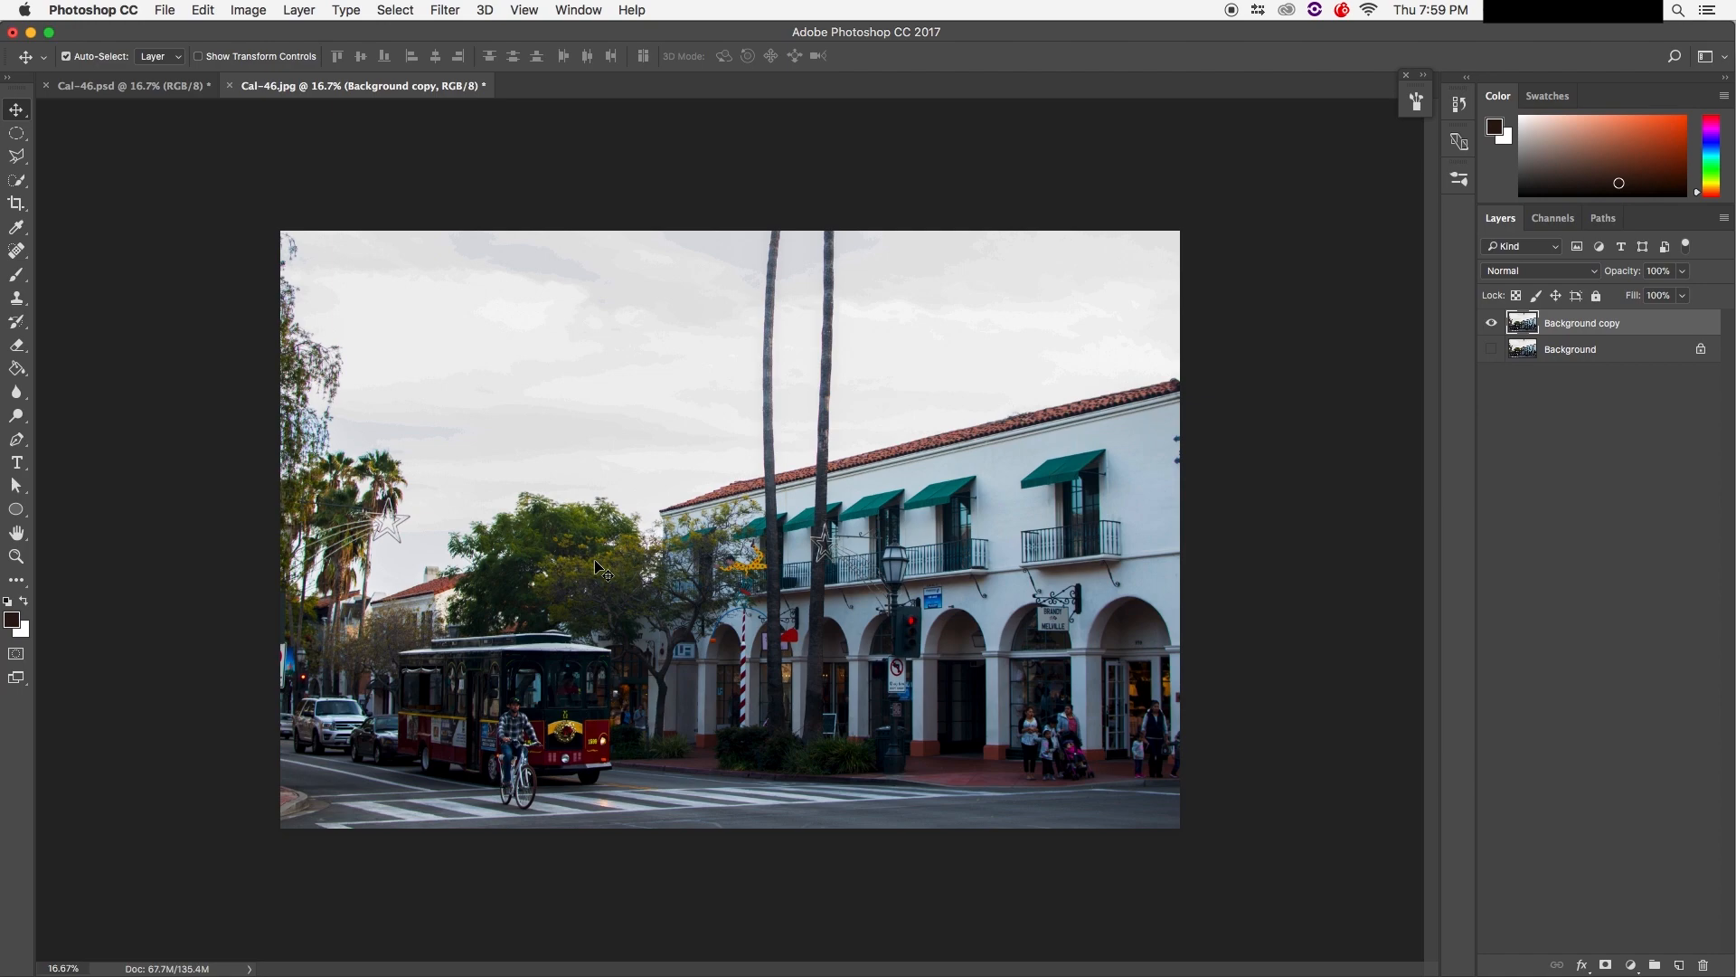
key("super+plus")
key("super+plus")
key("super+plus")
key("super+plus")
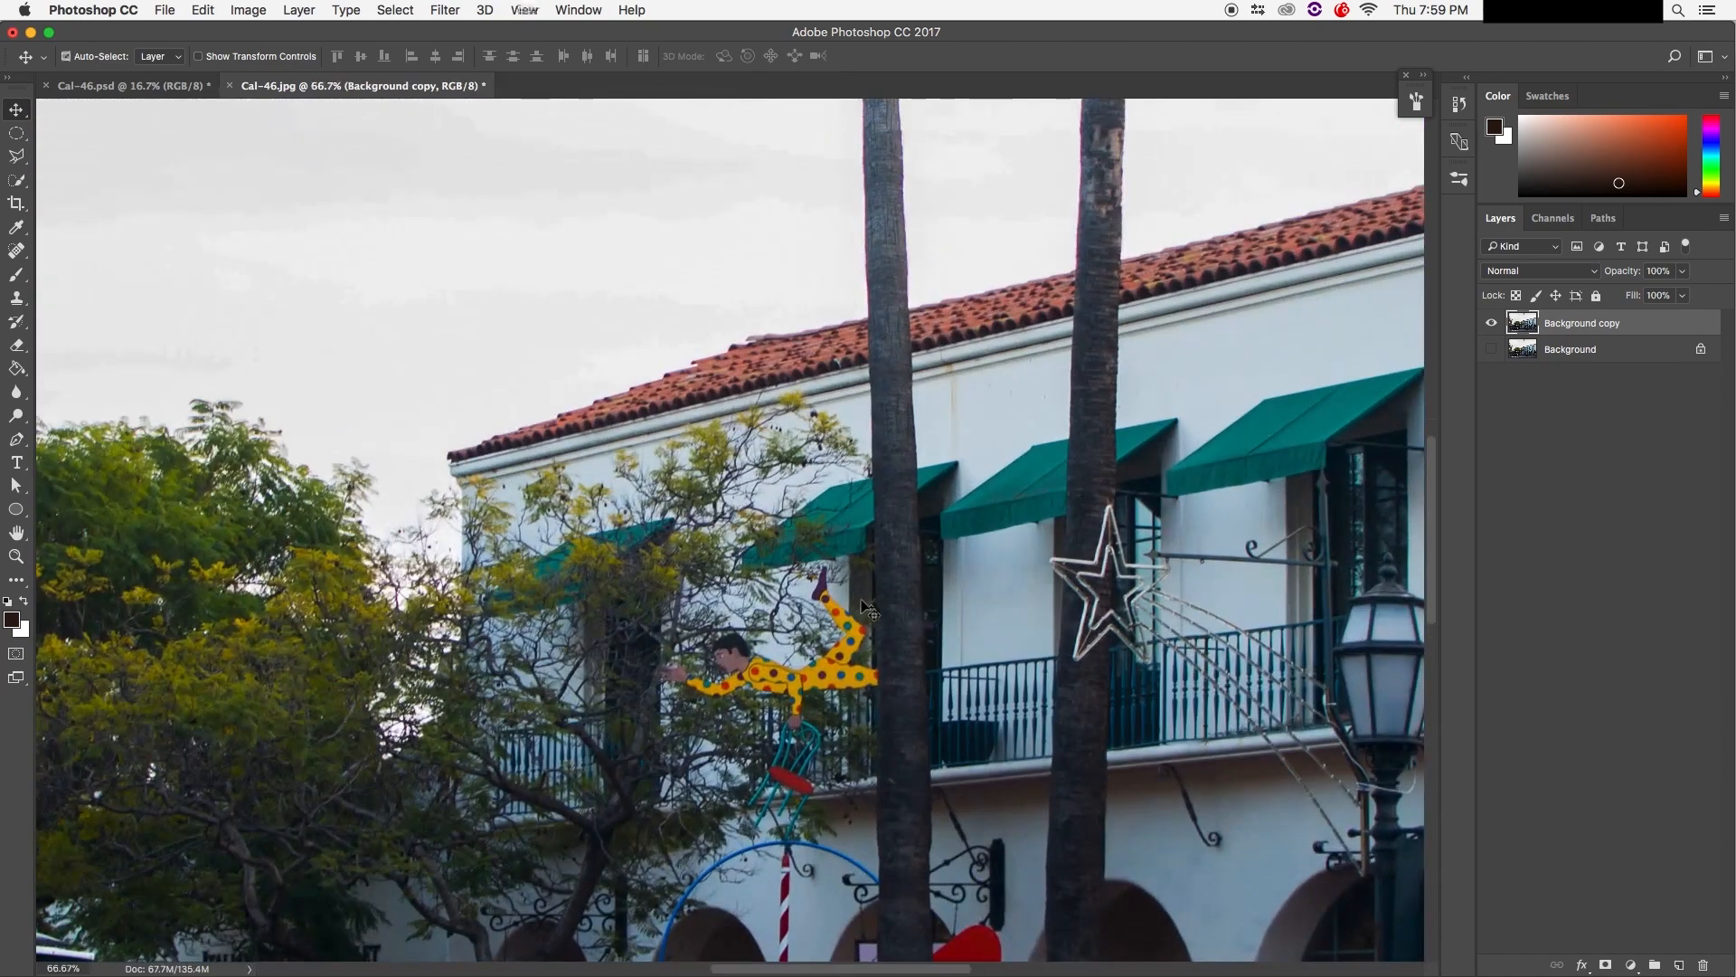
left_click_drag(839, 615, 227, 254)
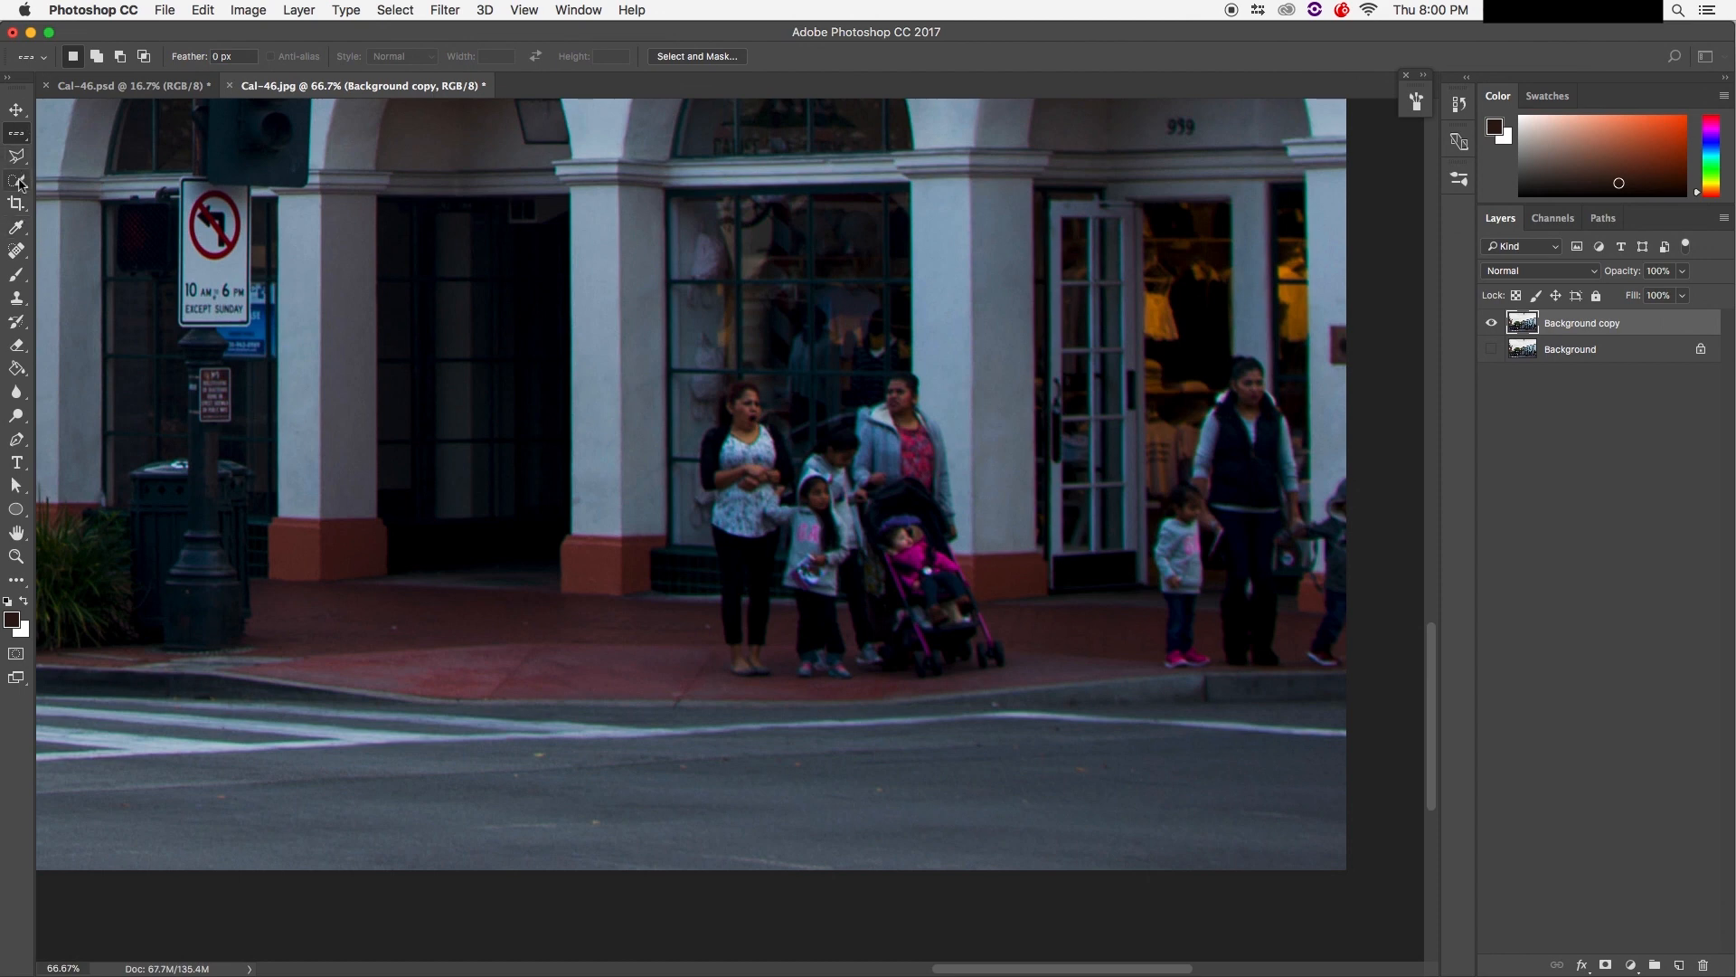
left_click(23, 135)
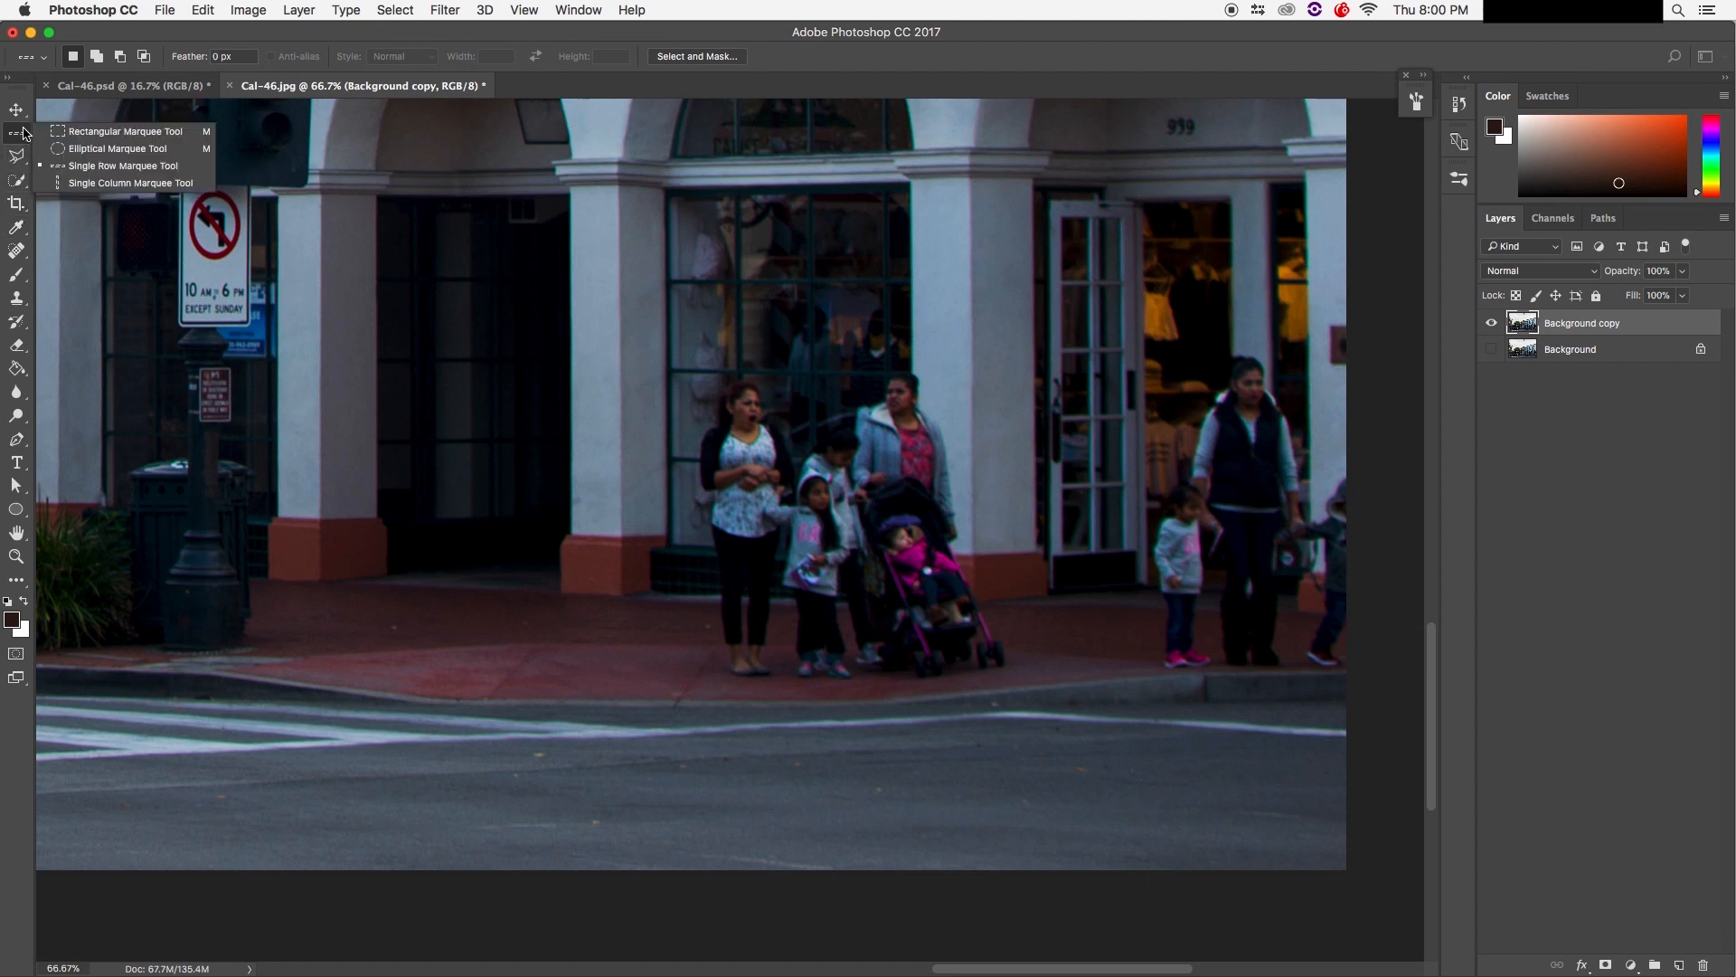
left_click(75, 150)
left_click(17, 133)
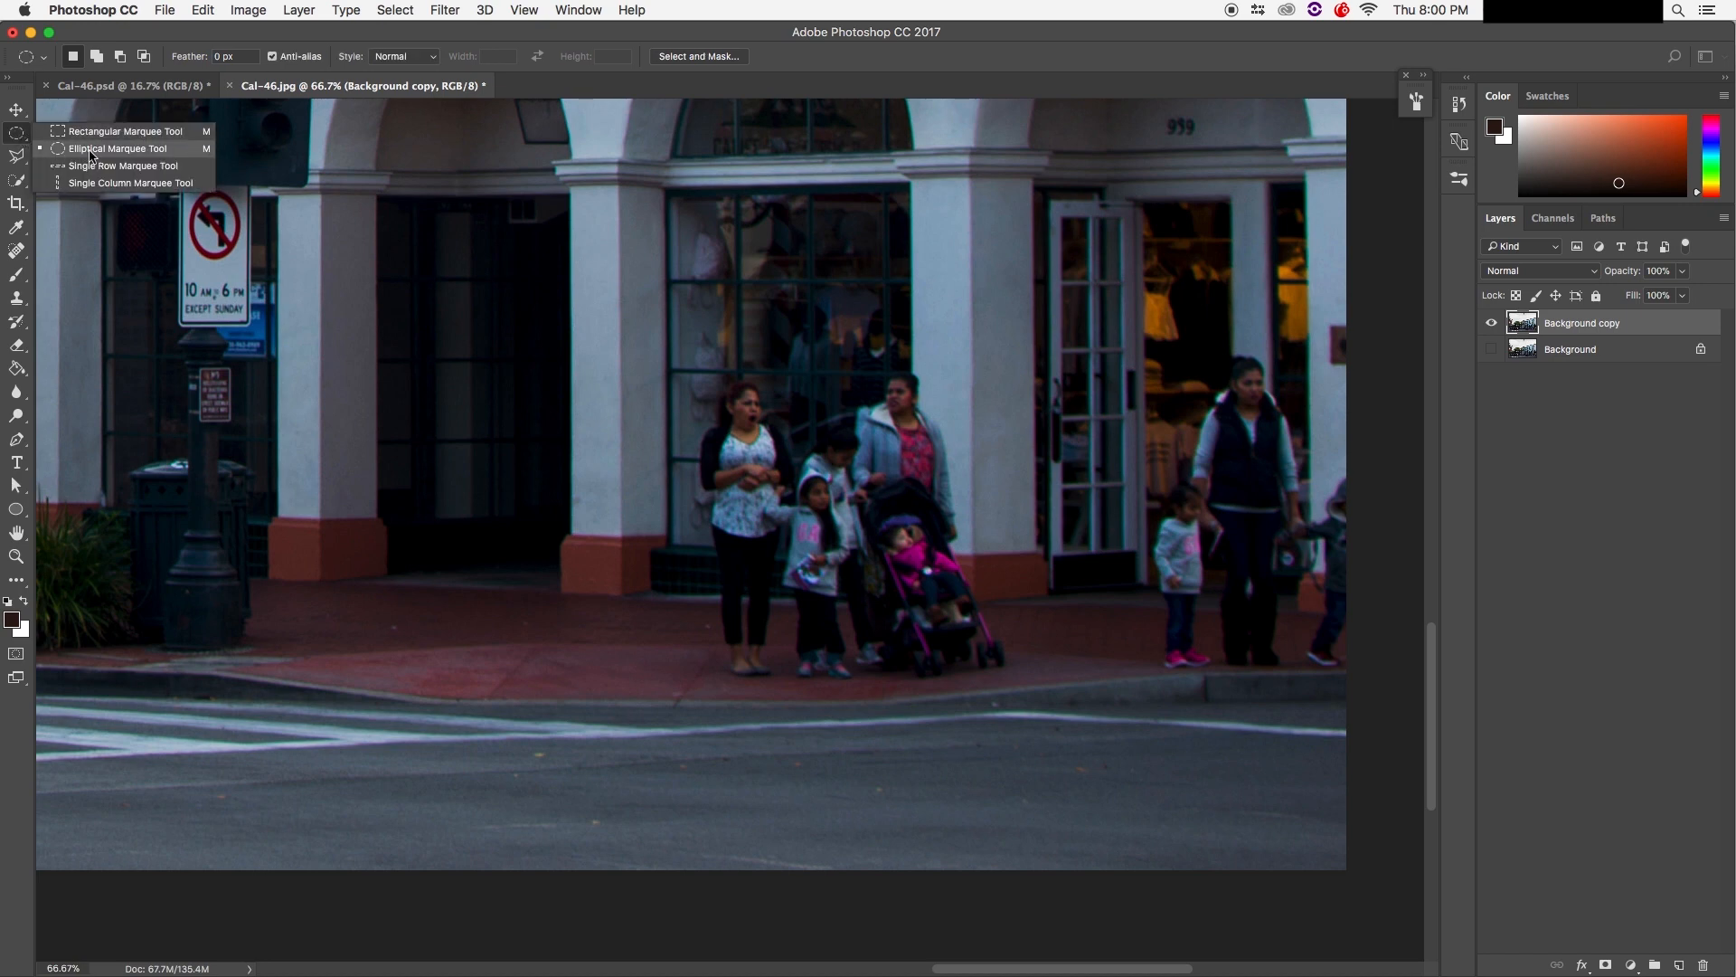
left_click(16, 135)
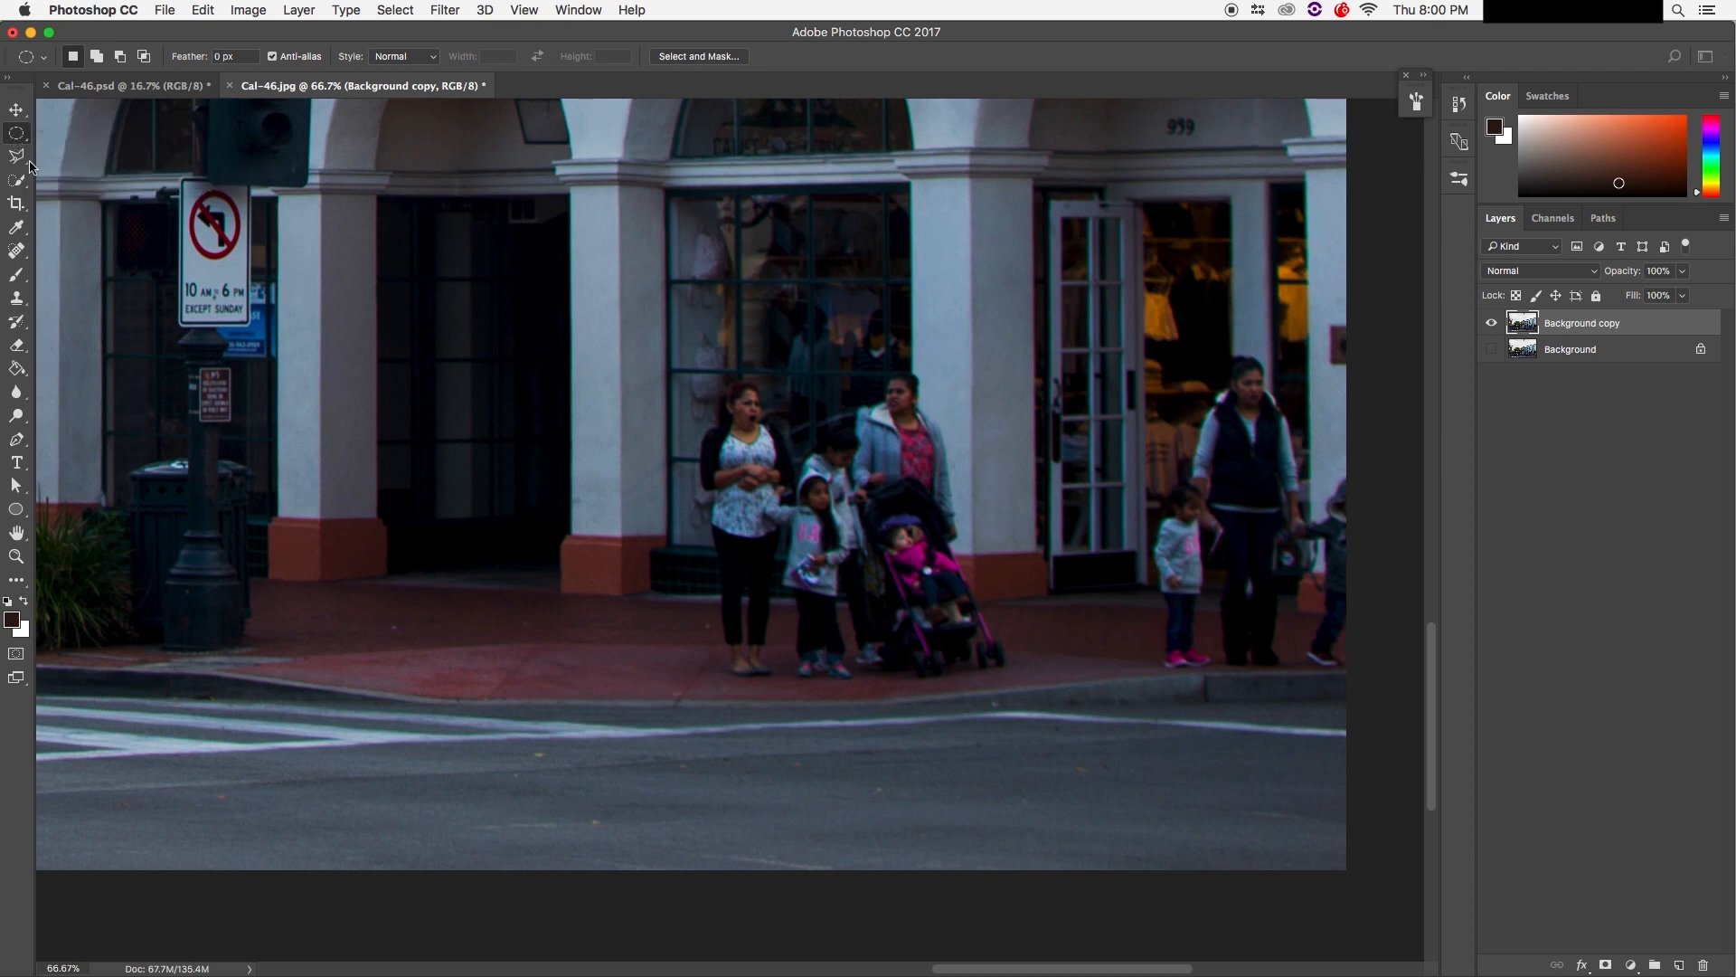
left_click(18, 161)
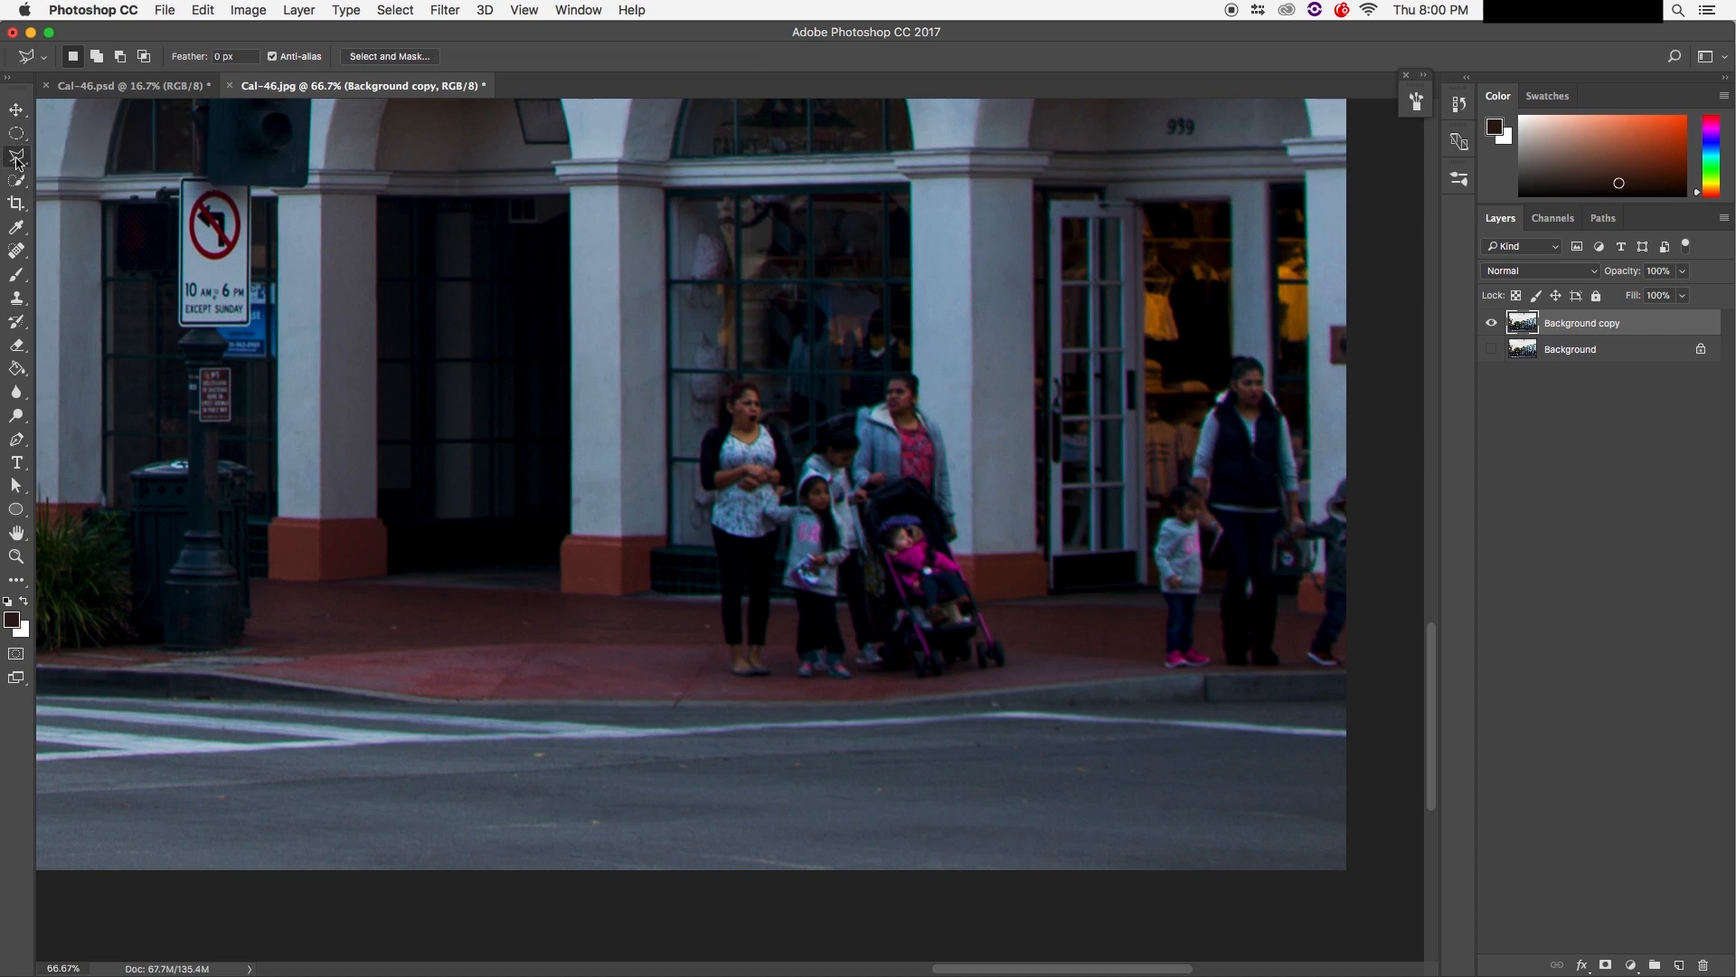
left_click(17, 161)
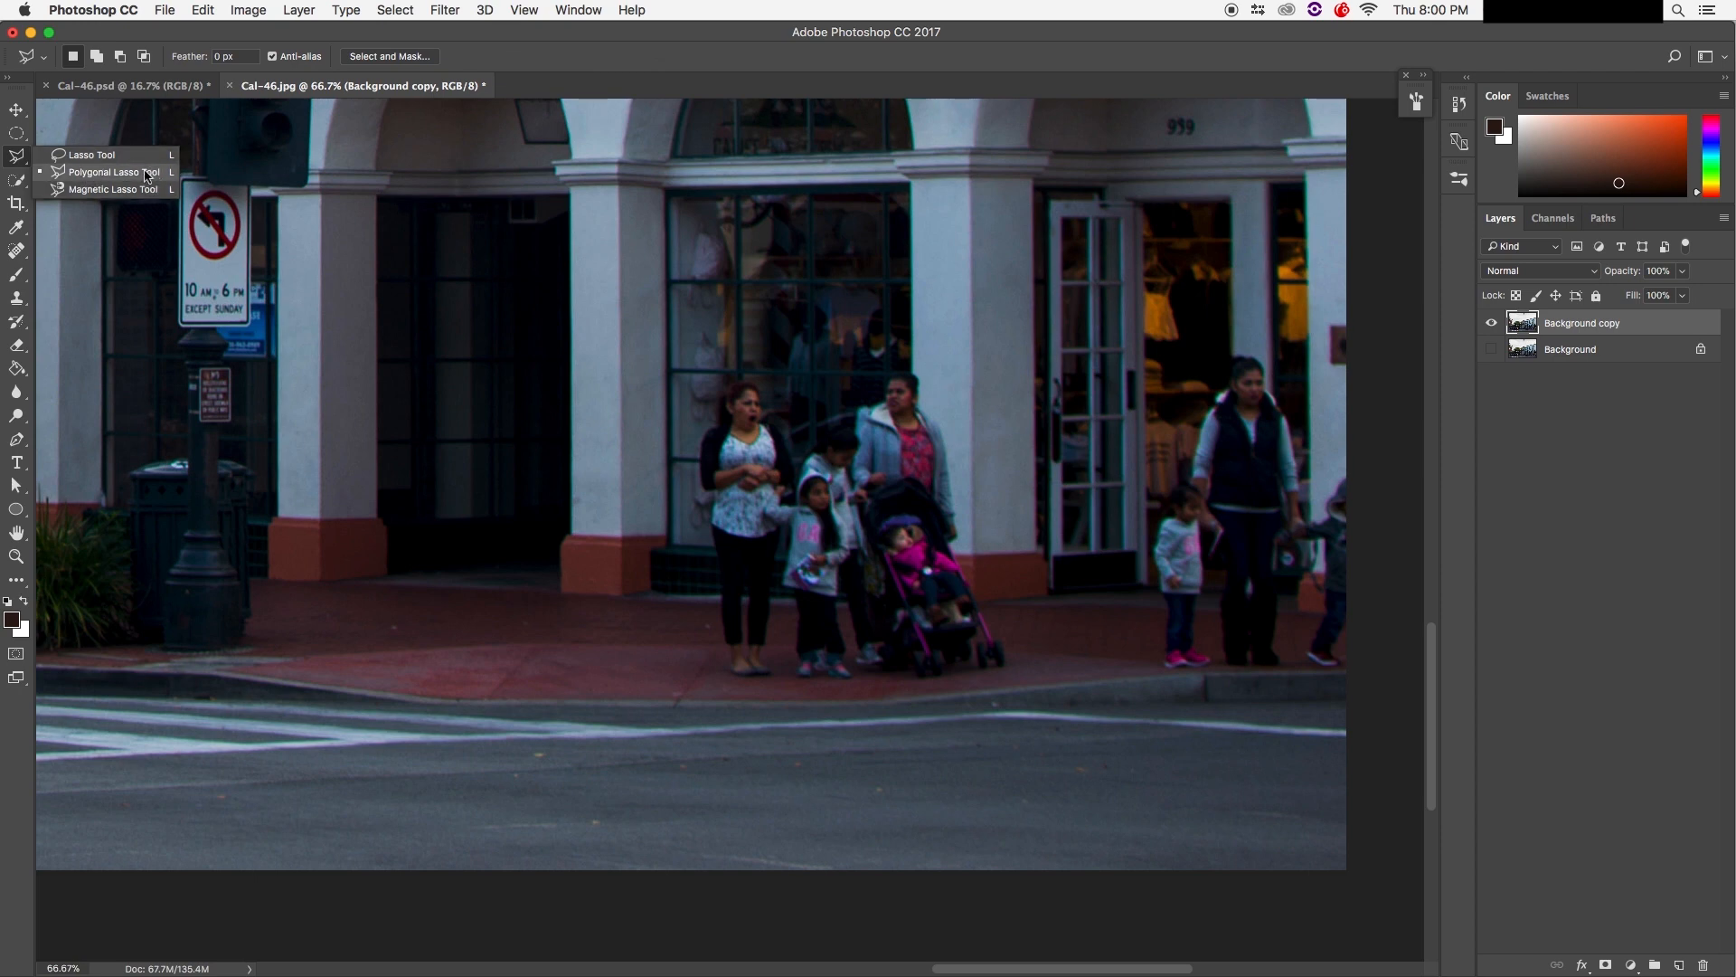
left_click(43, 159)
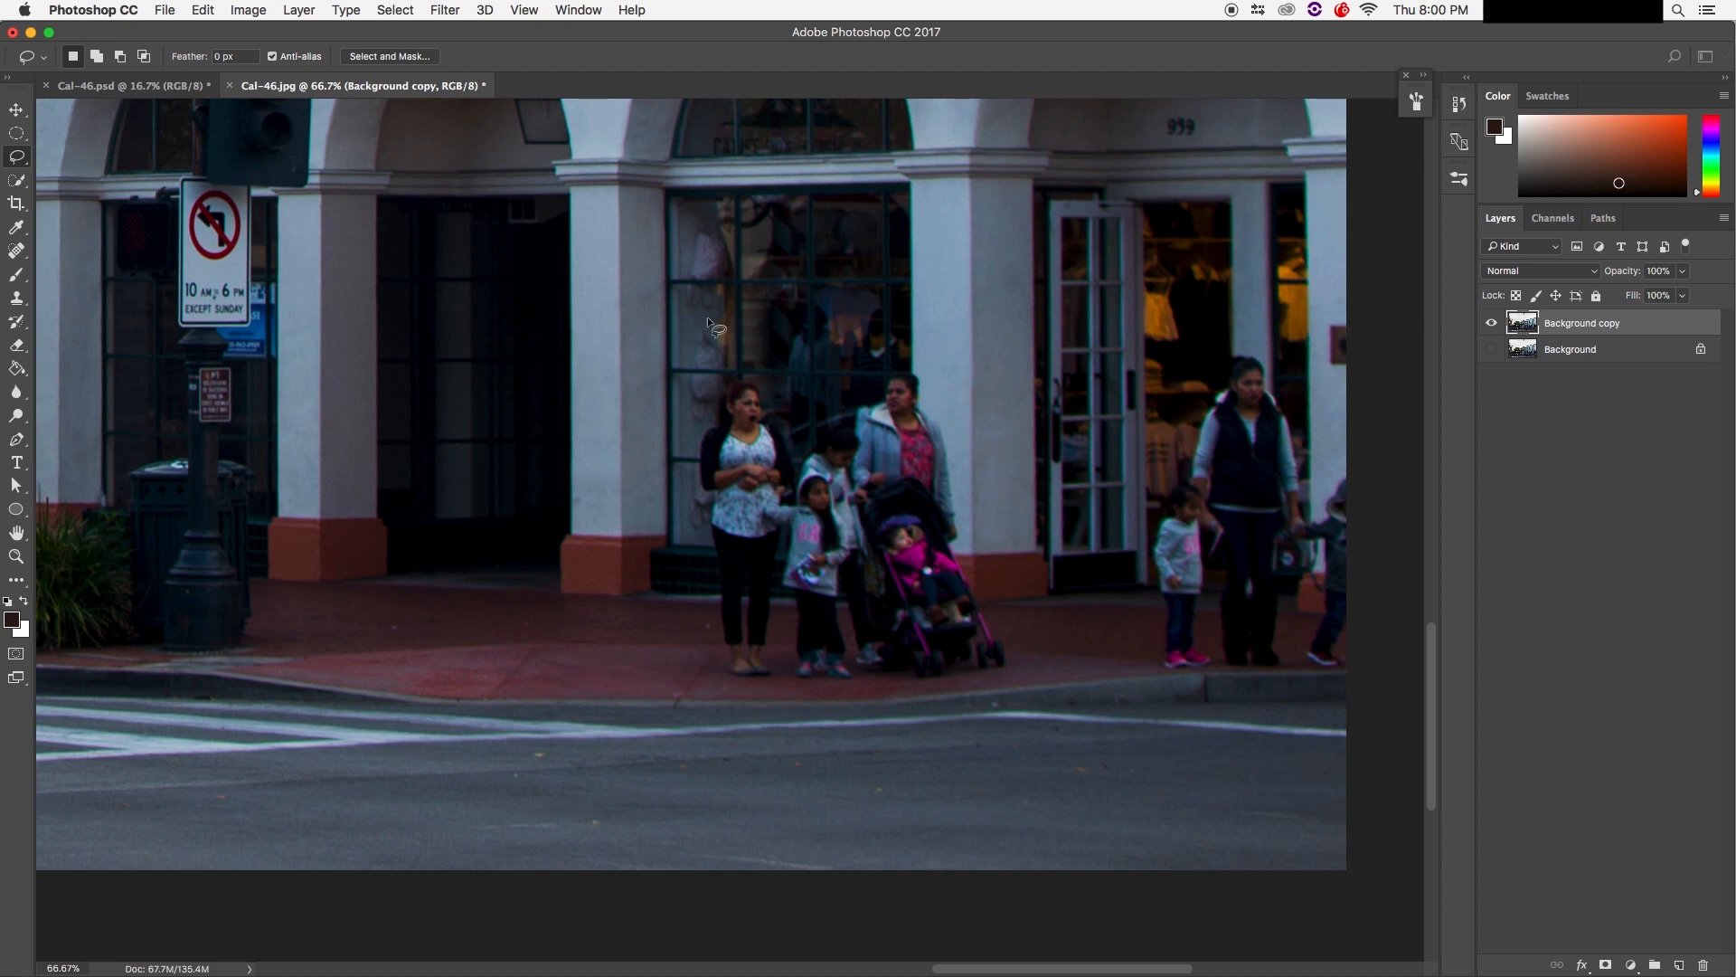
mouse_move(707, 318)
left_mouse_down()
mouse_move(634, 419)
mouse_move(629, 582)
mouse_move(663, 659)
mouse_move(814, 765)
mouse_move(1040, 730)
left_mouse_up()
mouse_move(1019, 487)
left_mouse_down()
mouse_move(1009, 372)
mouse_move(767, 222)
mouse_move(683, 298)
mouse_move(717, 314)
left_mouse_up()
left_click(740, 491)
left_click_drag(17, 157, 56, 172)
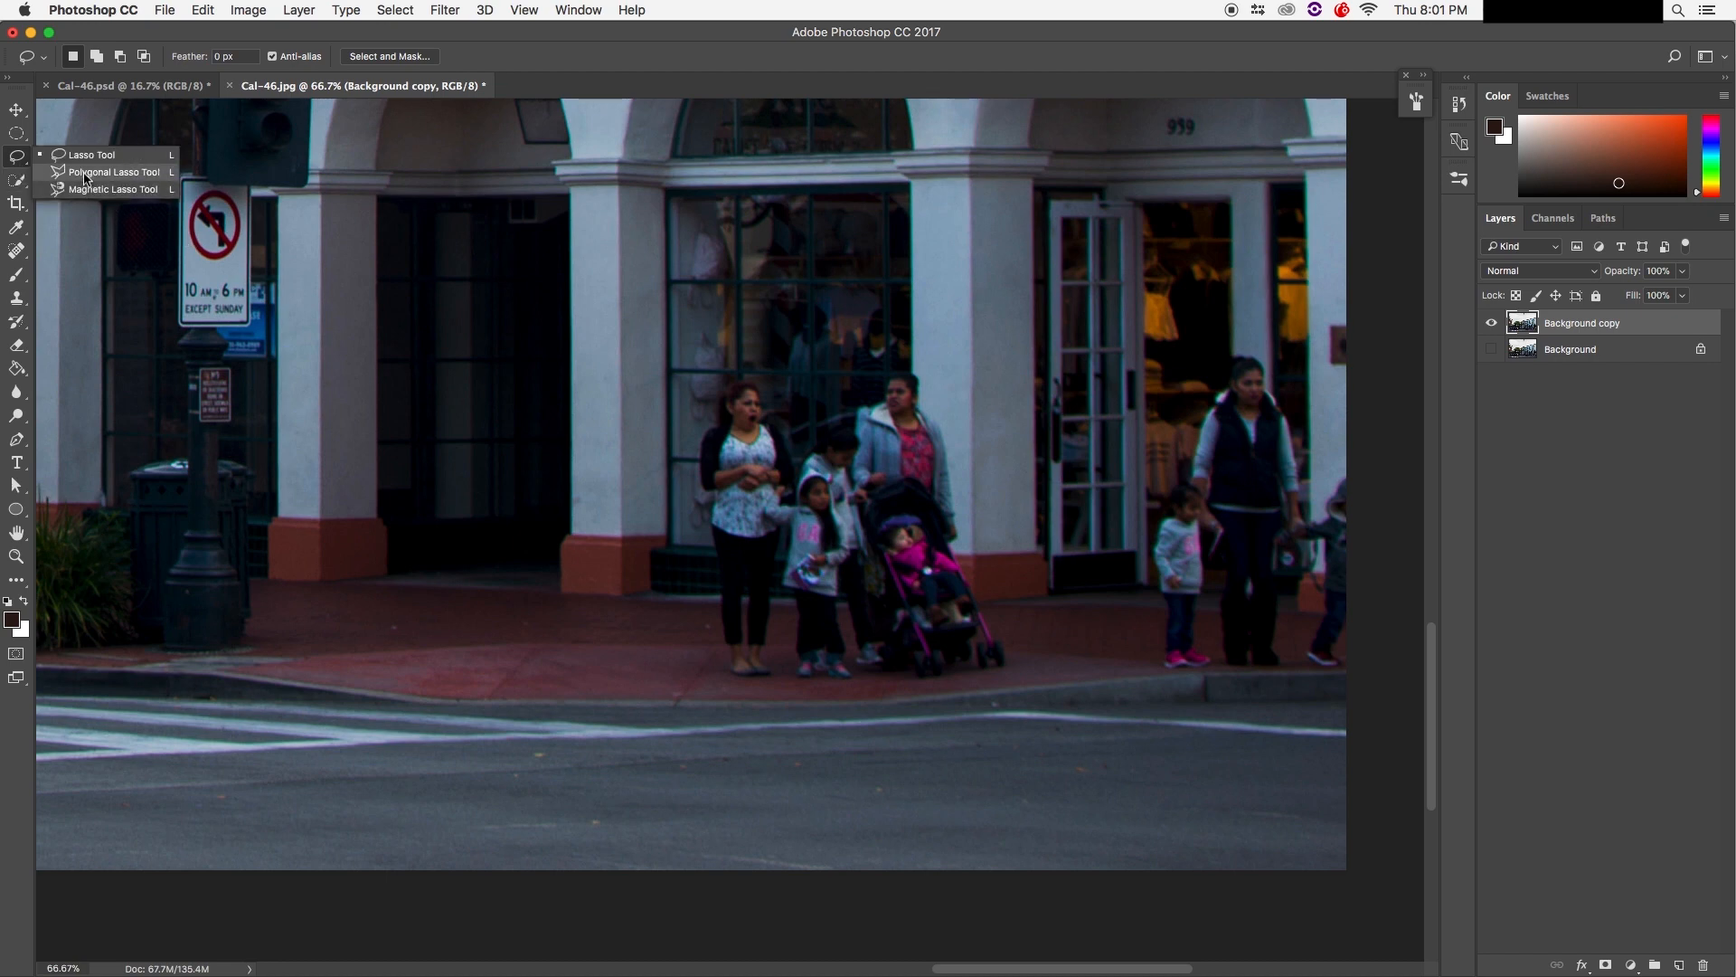
Step: Outline the family group with the Polygonal Lasso, then discard that selection
left_click(84, 179)
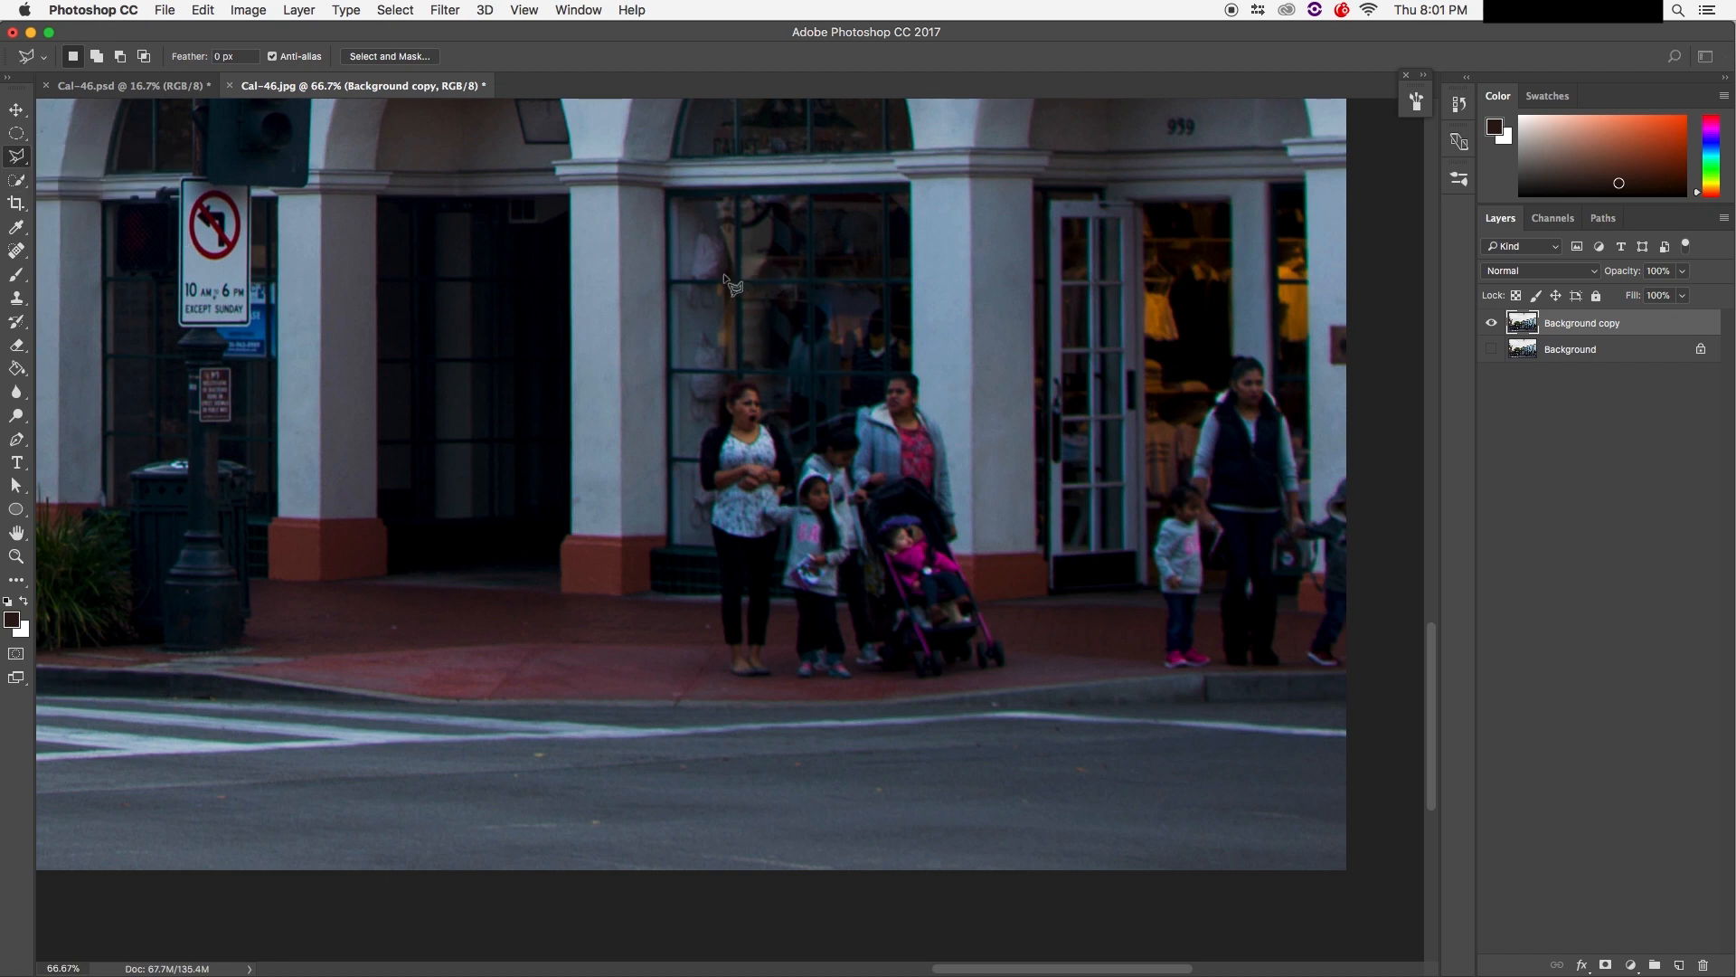
left_click(706, 337)
left_click(997, 327)
left_click(1038, 475)
left_click(996, 714)
left_click(863, 736)
left_click(638, 682)
left_click(600, 518)
left_click(706, 337)
key("super+d")
Step: Try a Quick Selection over the woman and child, then deselect it
left_click(18, 179)
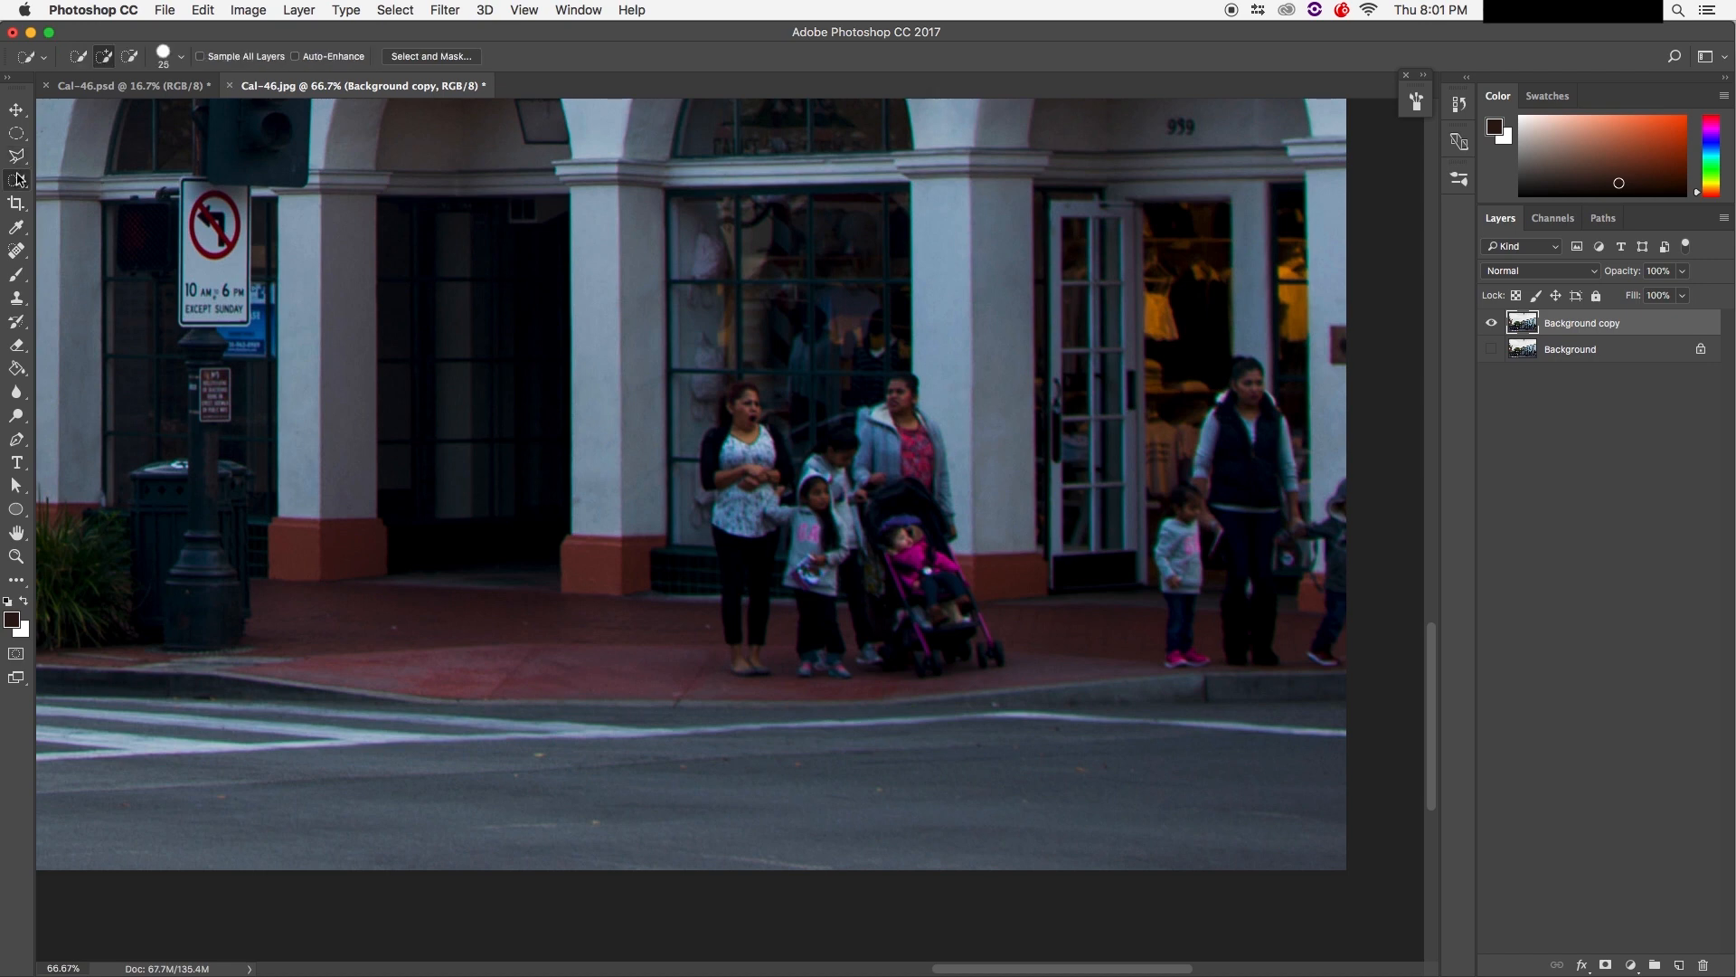
left_click(17, 179)
left_click(90, 178)
mouse_move(740, 401)
left_mouse_down()
mouse_move(737, 534)
mouse_move(715, 592)
mouse_move(679, 558)
left_mouse_up()
key("alt")
mouse_move(728, 458)
left_mouse_down()
mouse_move(714, 429)
mouse_move(750, 403)
left_mouse_up()
key("super+d")
Step: With the Lasso Tool, begin tracing down the woman's left side around the group
left_click(16, 155)
left_click(133, 162)
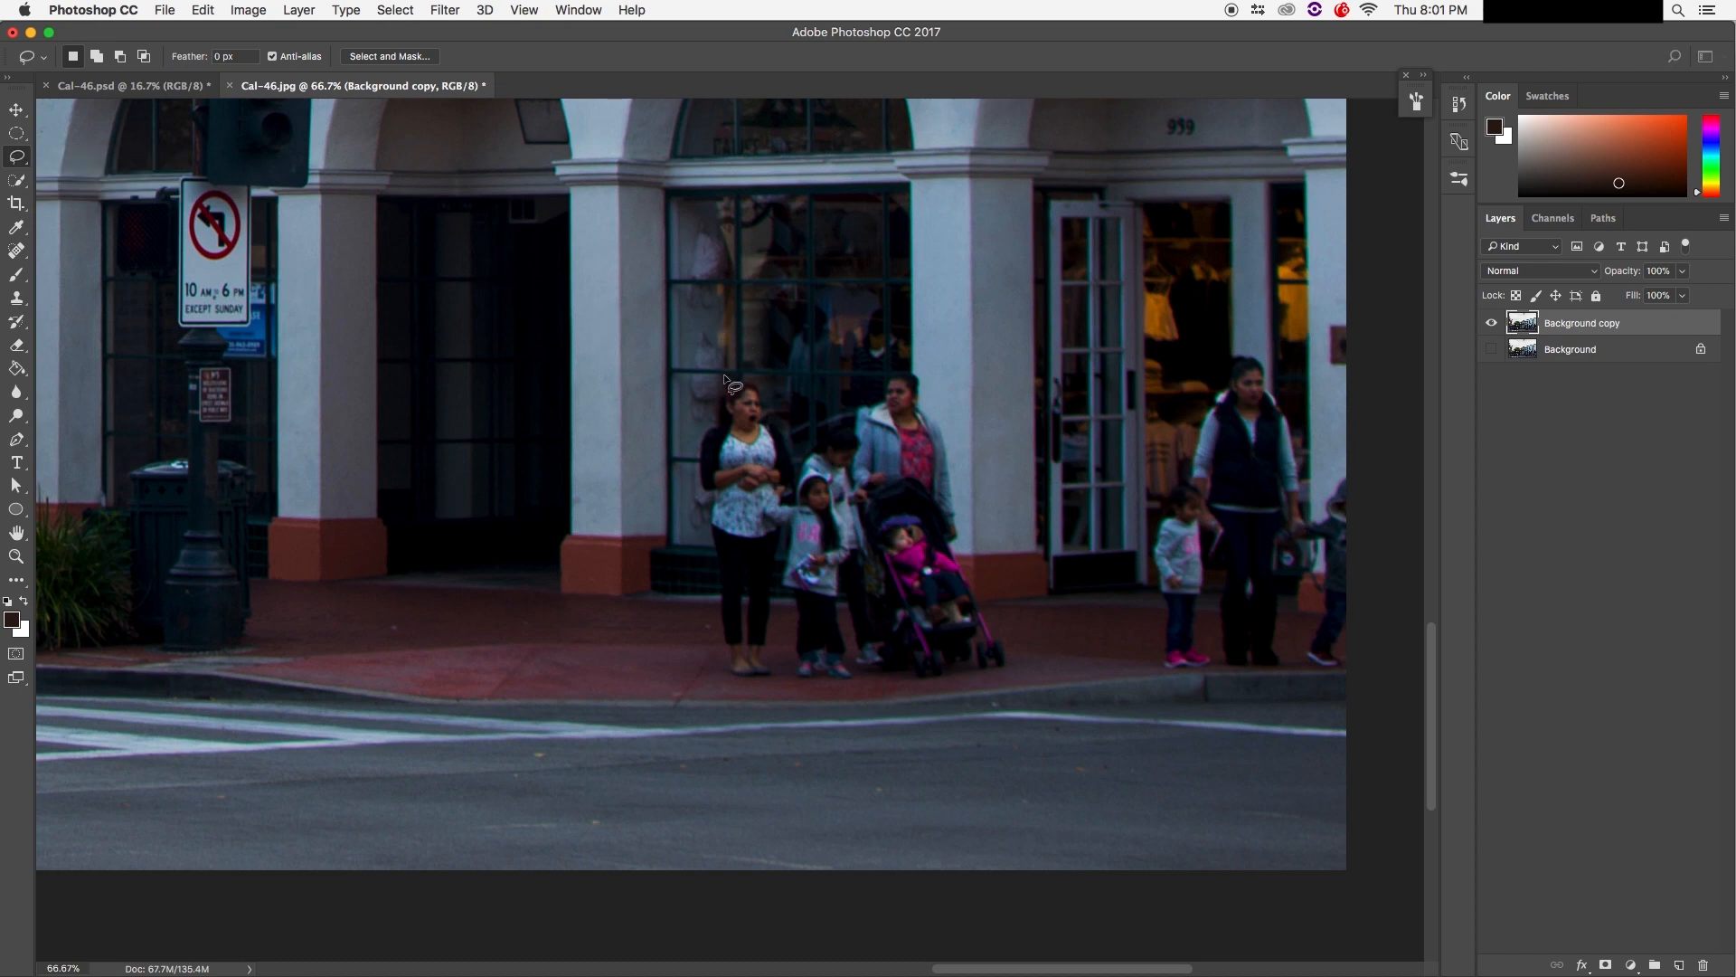
mouse_move(729, 376)
left_mouse_down()
mouse_move(695, 414)
mouse_move(694, 508)
mouse_move(728, 681)
mouse_move(855, 692)
mouse_move(1020, 672)
mouse_move(1036, 641)
mouse_move(976, 560)
mouse_move(952, 443)
left_mouse_up()
Step: Redraw the lasso around the family group and open Fill set to Content-Aware
mouse_move(920, 368)
left_mouse_down()
mouse_move(884, 357)
mouse_move(832, 399)
mouse_move(728, 375)
left_mouse_up()
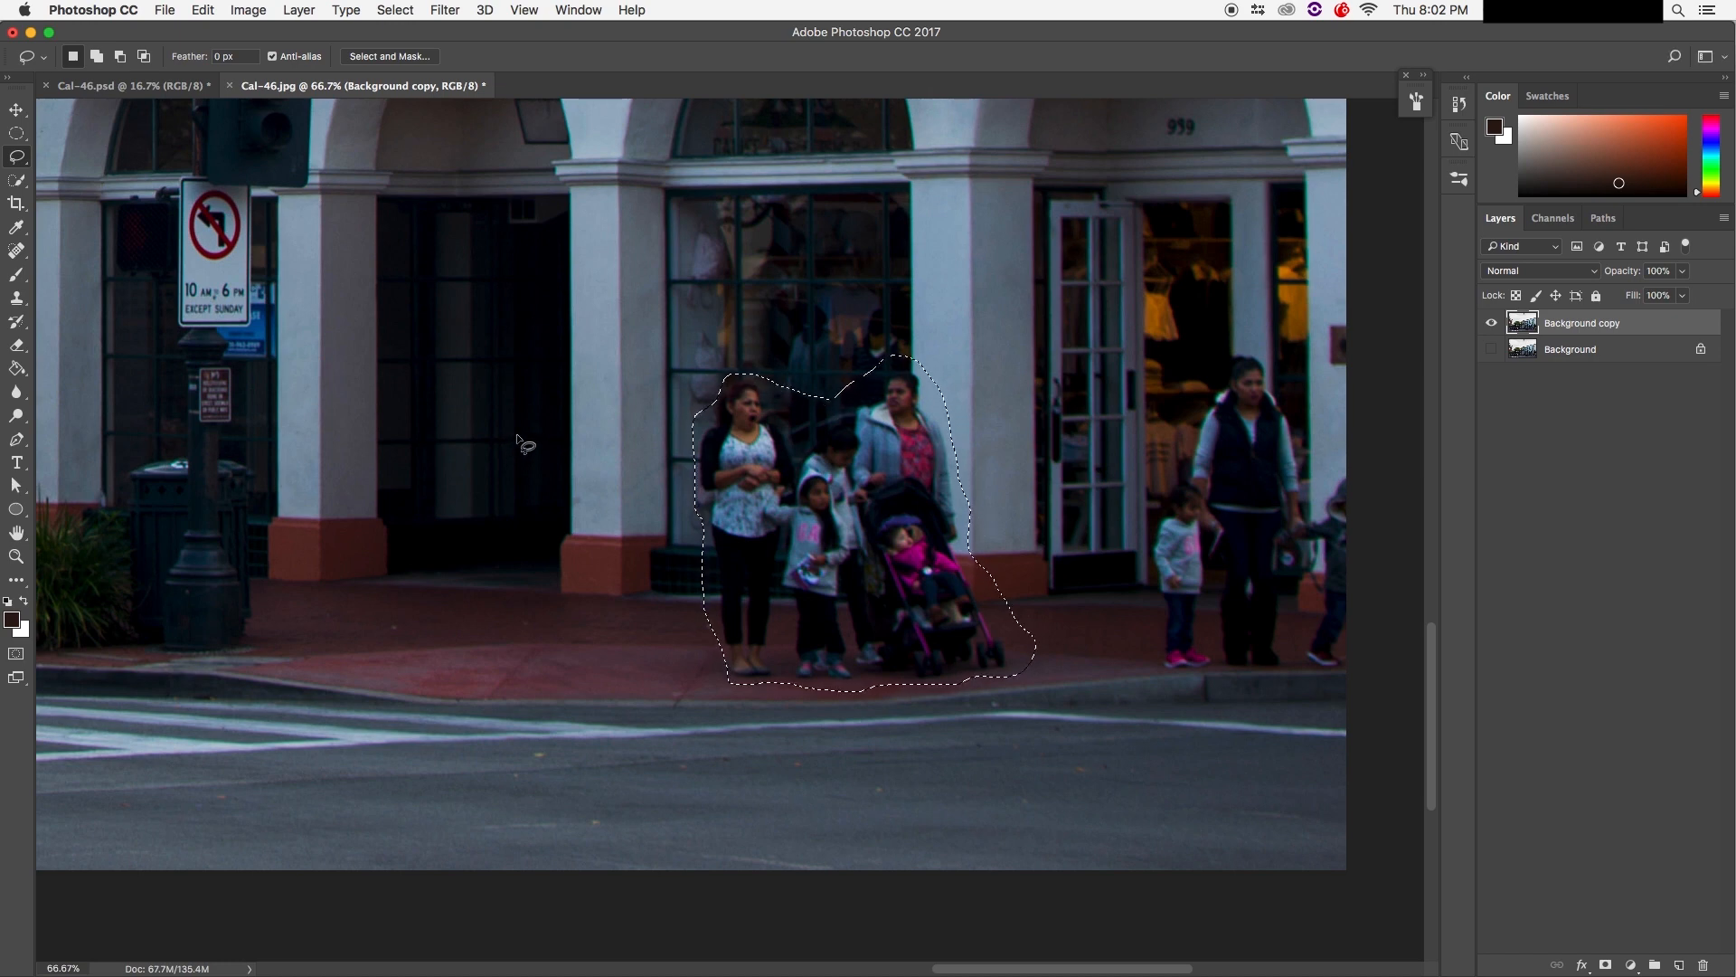
key("super+d")
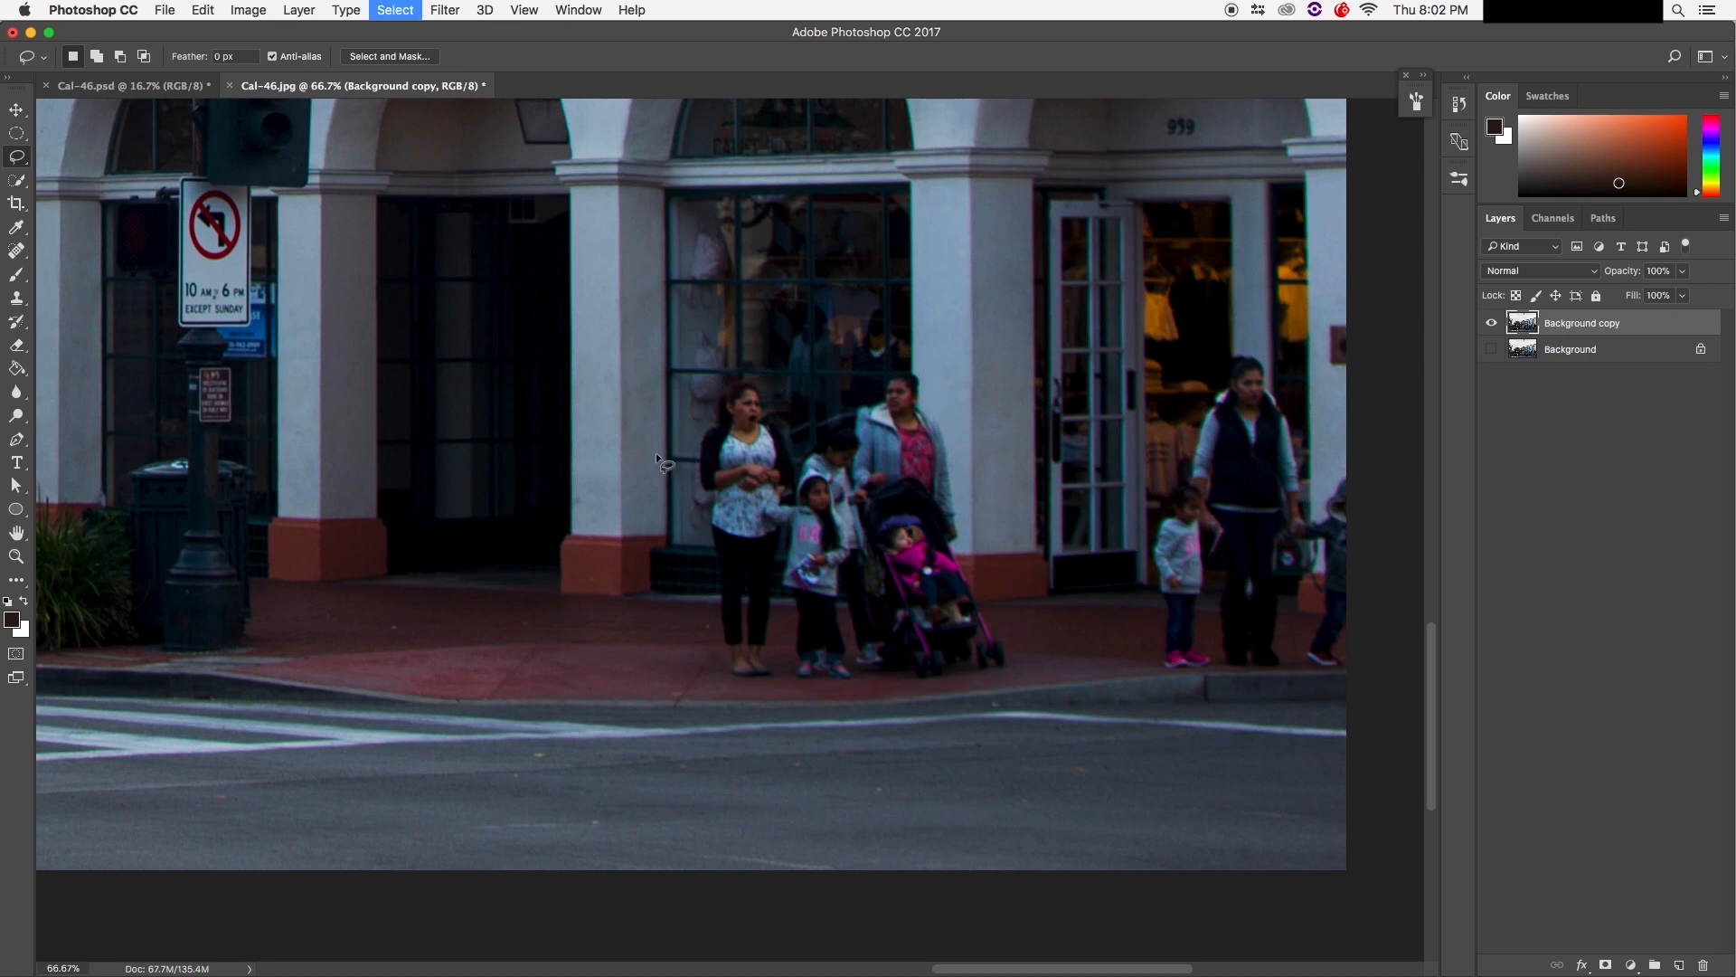
left_click_drag(715, 378, 698, 430)
mouse_move(692, 539)
left_mouse_down()
mouse_move(736, 684)
mouse_move(815, 689)
mouse_move(1023, 669)
mouse_move(967, 525)
left_mouse_up()
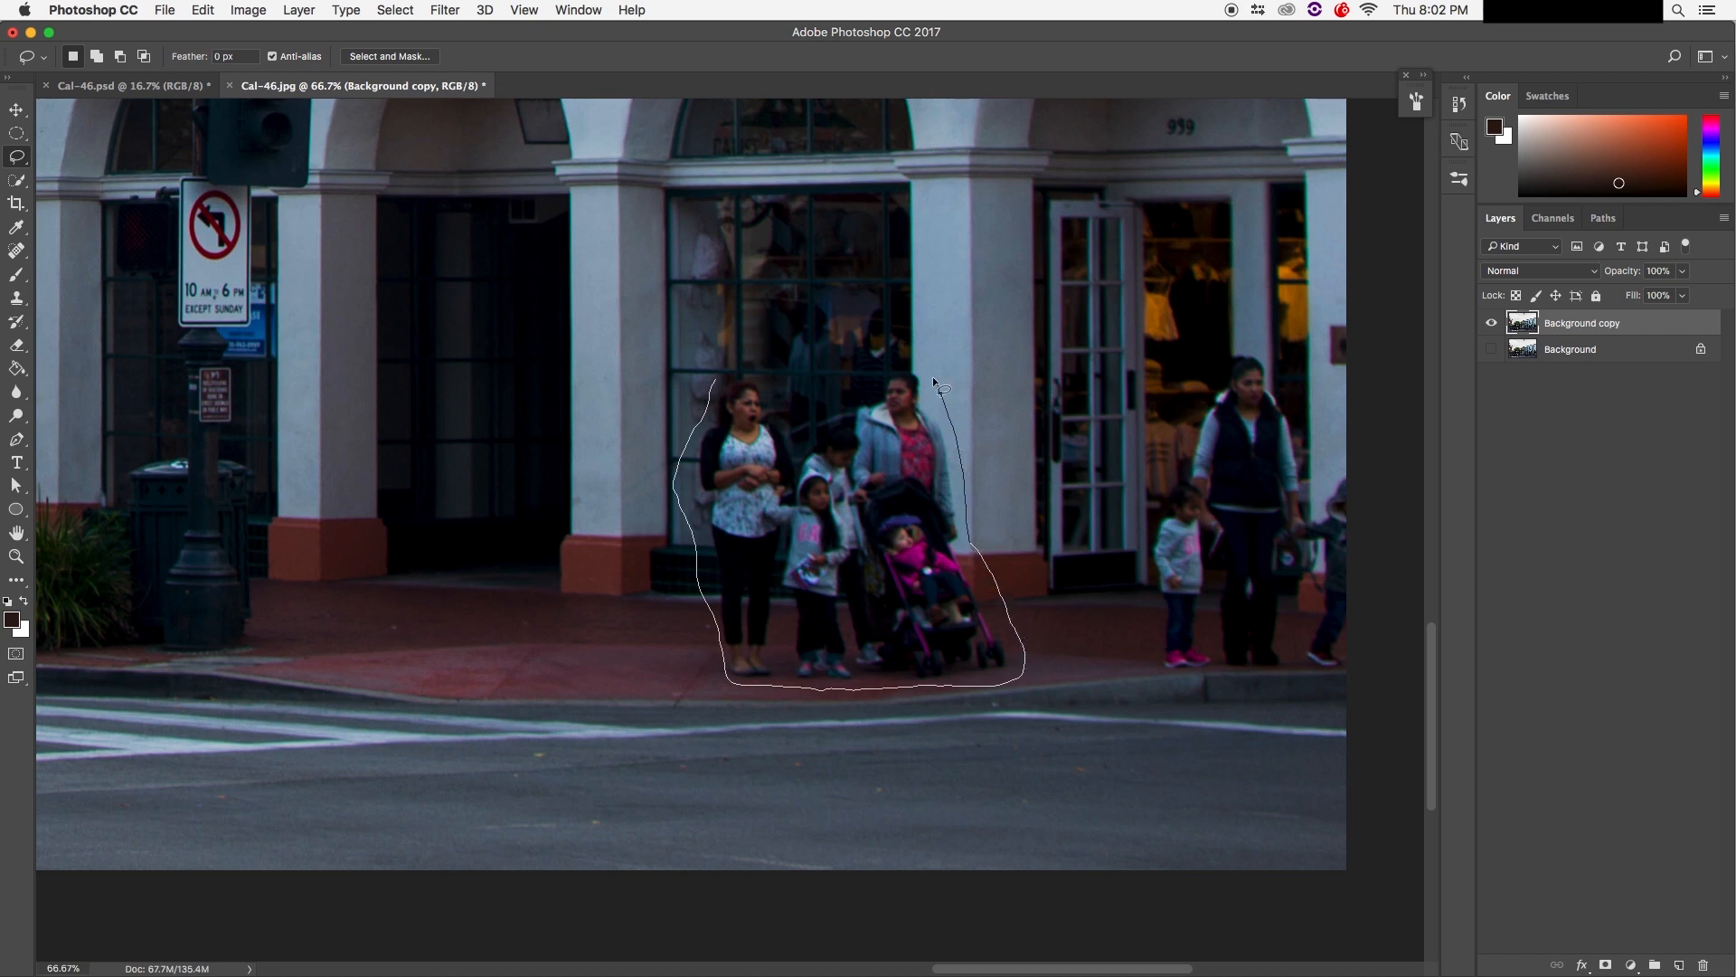
mouse_move(912, 364)
left_mouse_down()
mouse_move(875, 365)
mouse_move(818, 443)
mouse_move(756, 375)
mouse_move(728, 369)
mouse_move(719, 387)
left_mouse_up()
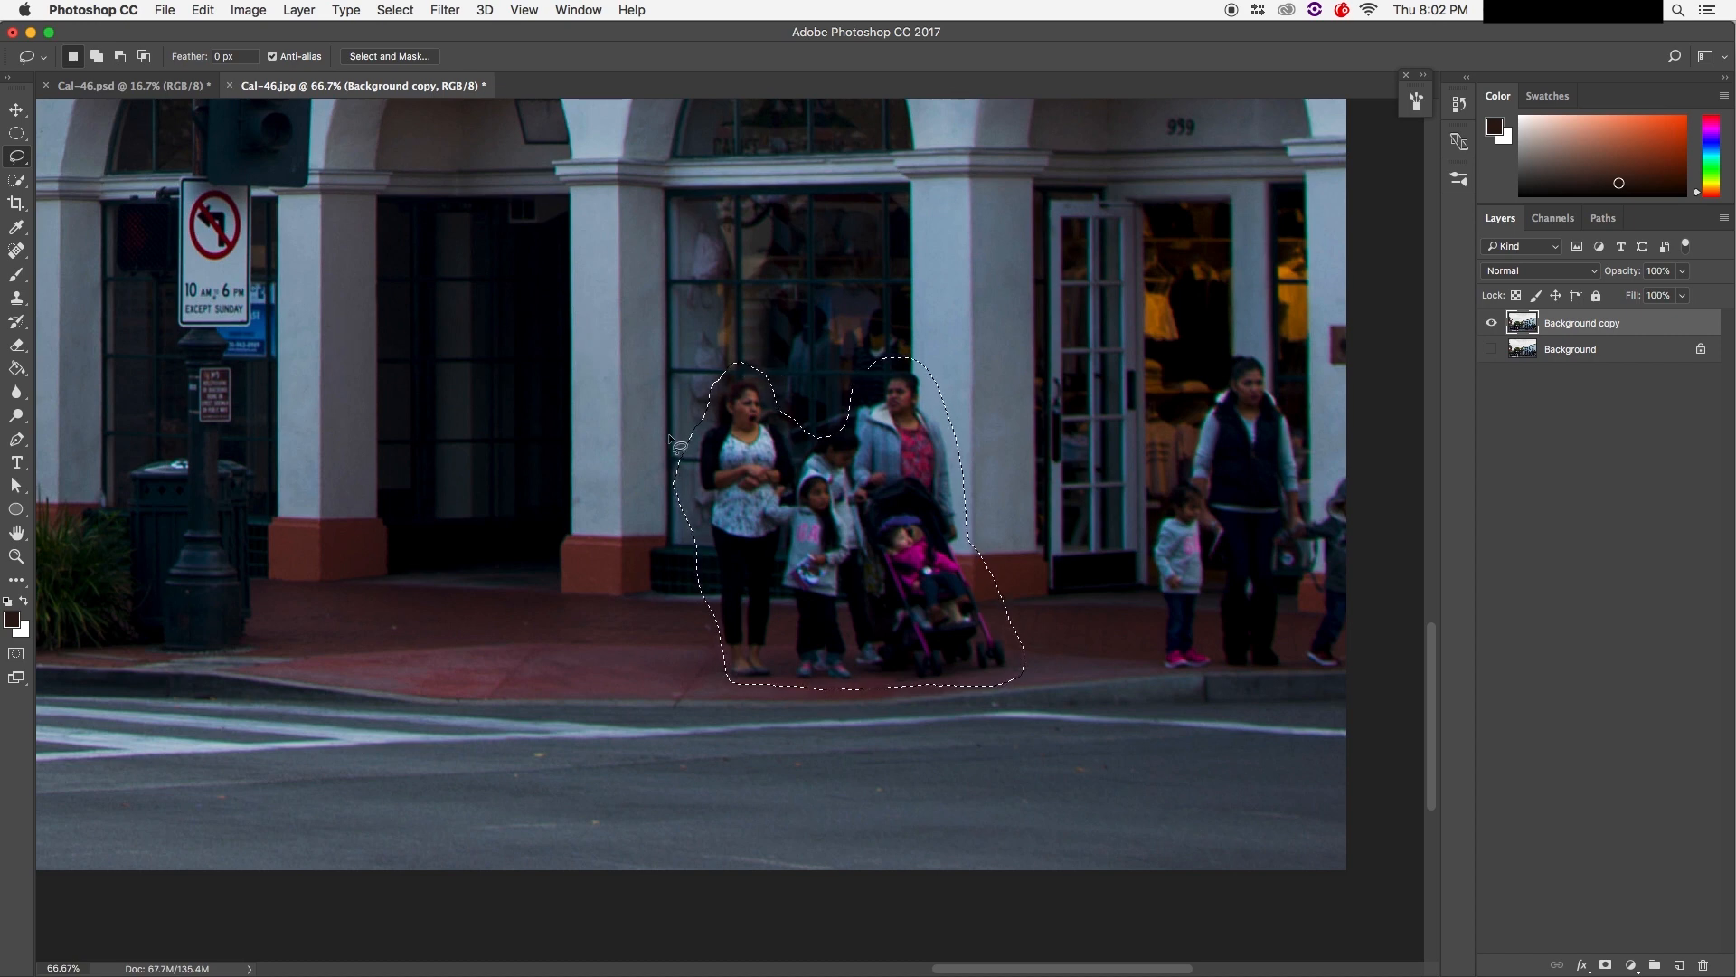
key("shift")
key("shift+BackSpace")
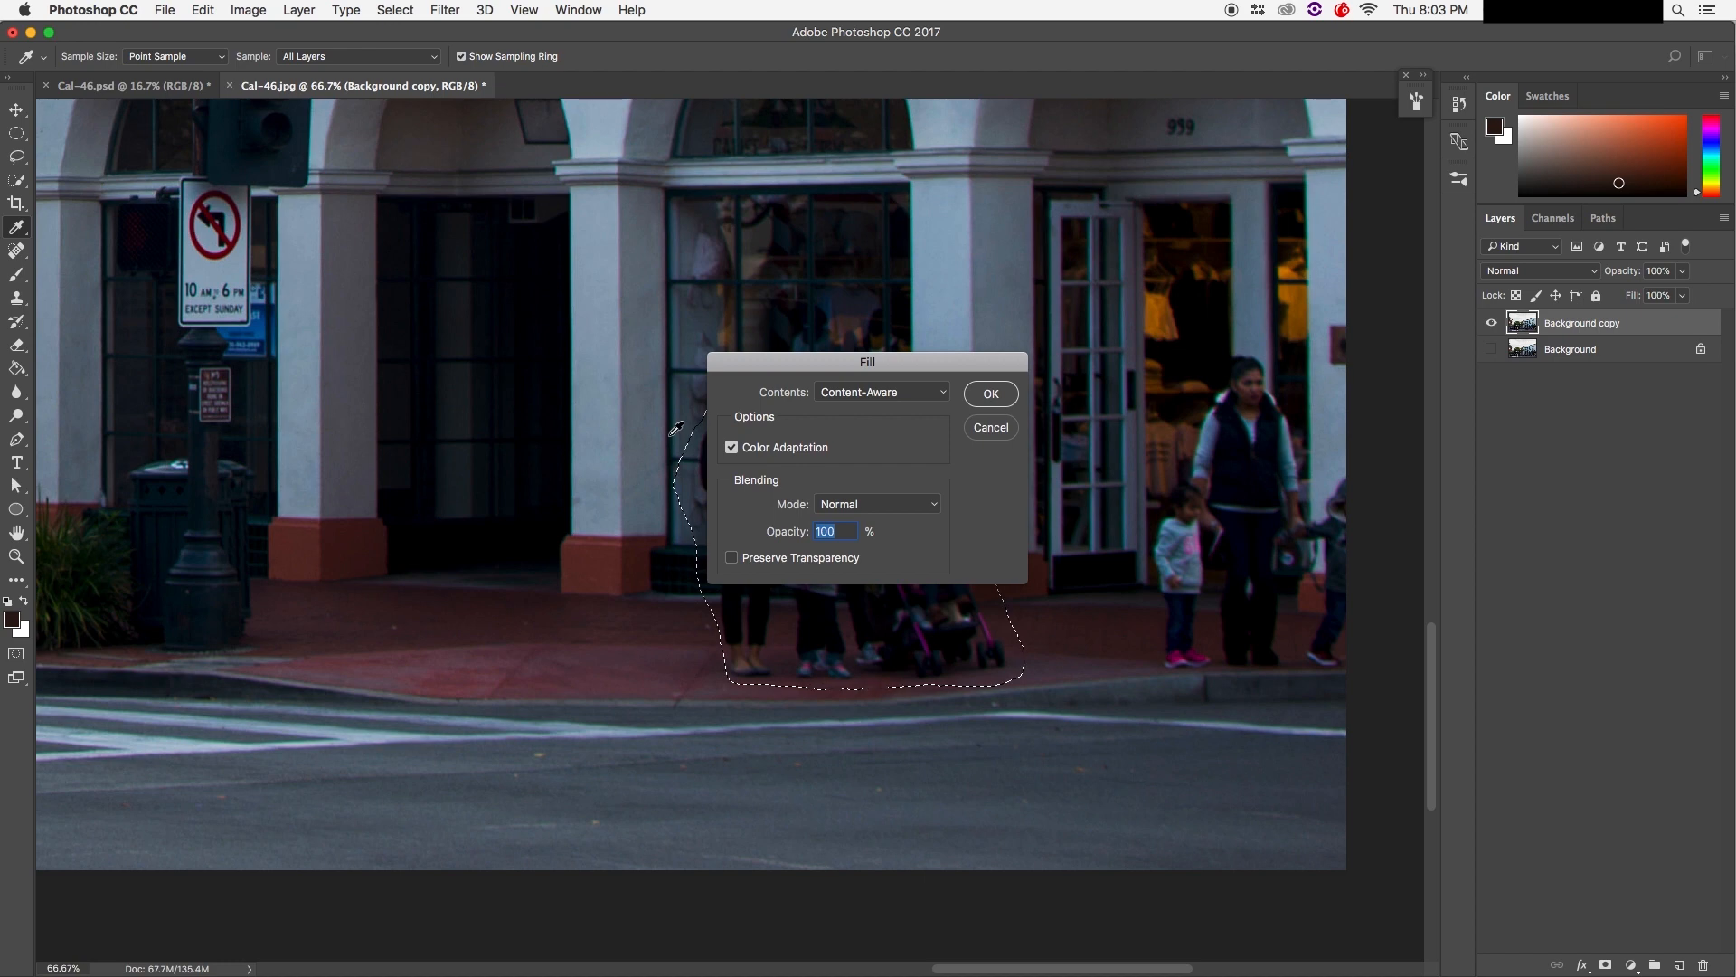
Step: Apply the Content-Aware fill to remove the family group and stroller from the sidewalk
left_click_drag(756, 371, 709, 273)
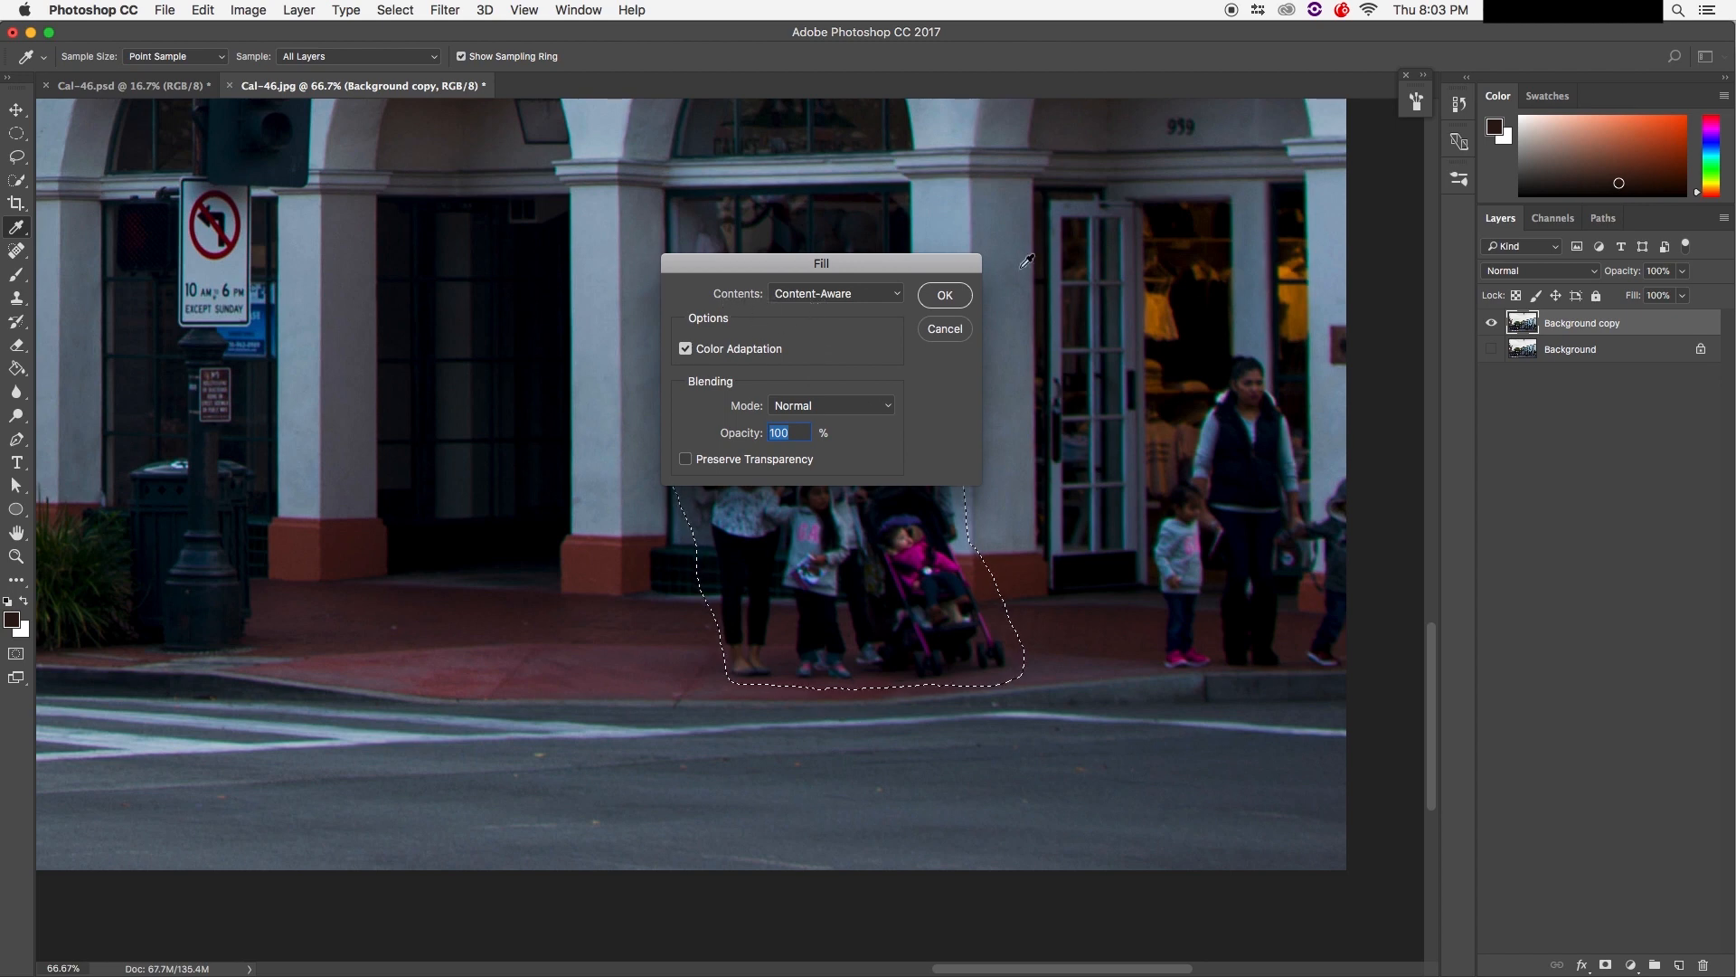
left_click(877, 294)
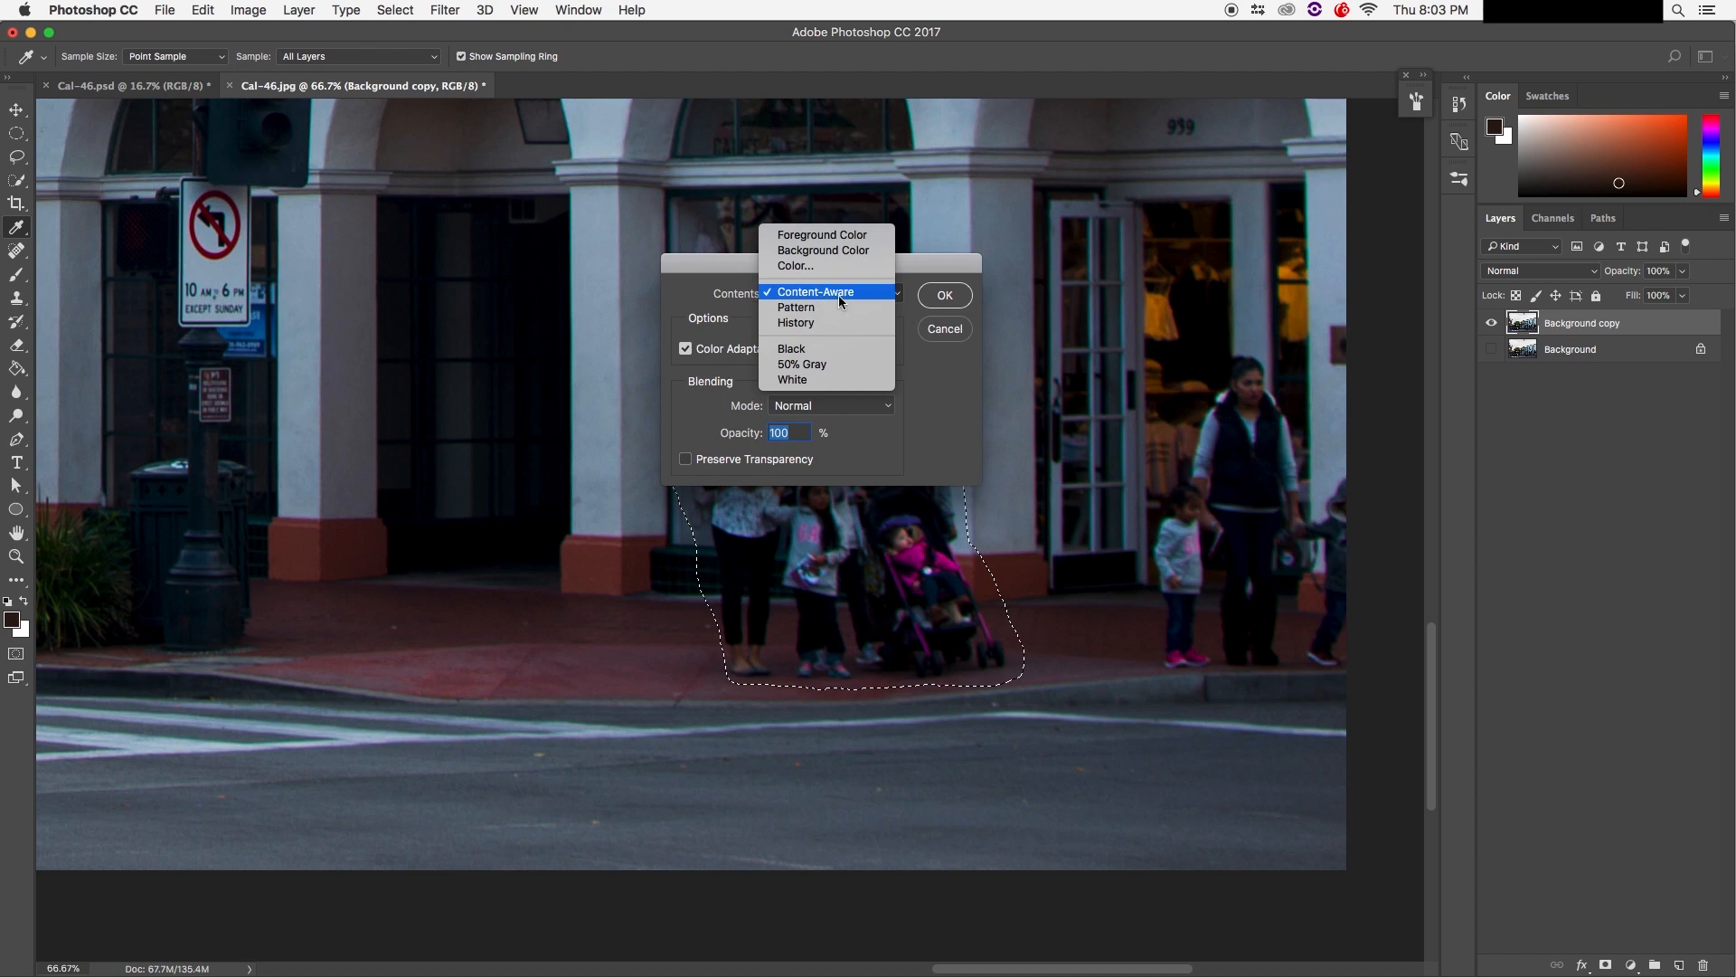
left_click(811, 295)
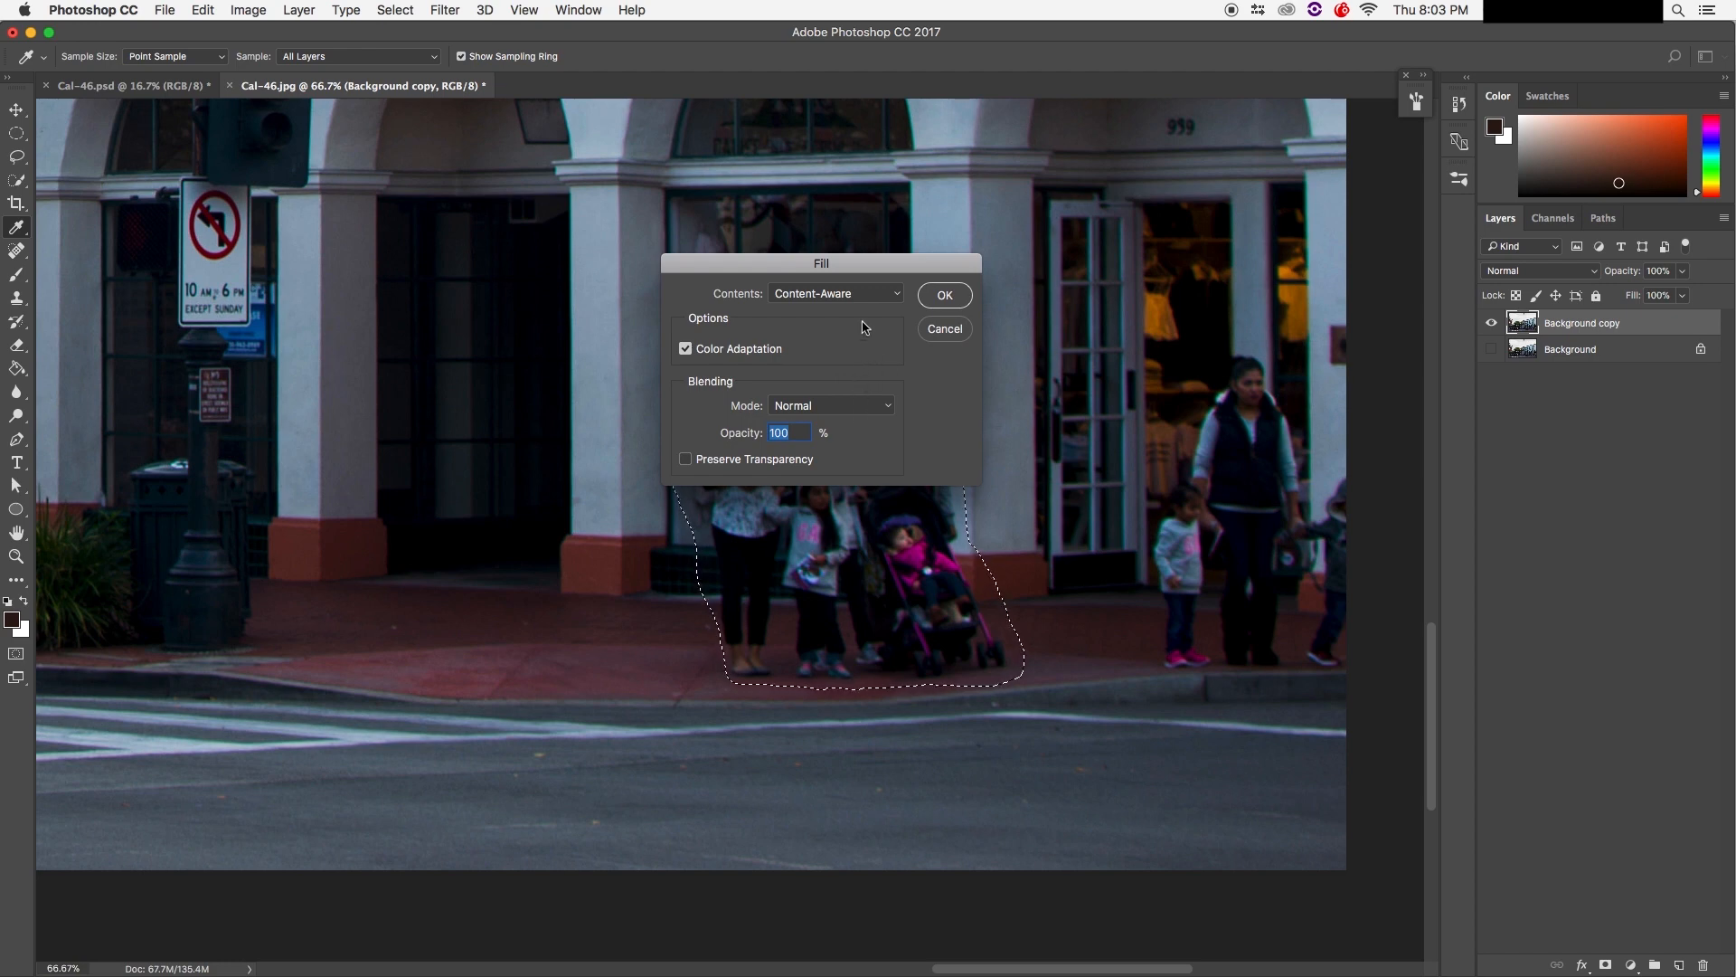
left_click(945, 294)
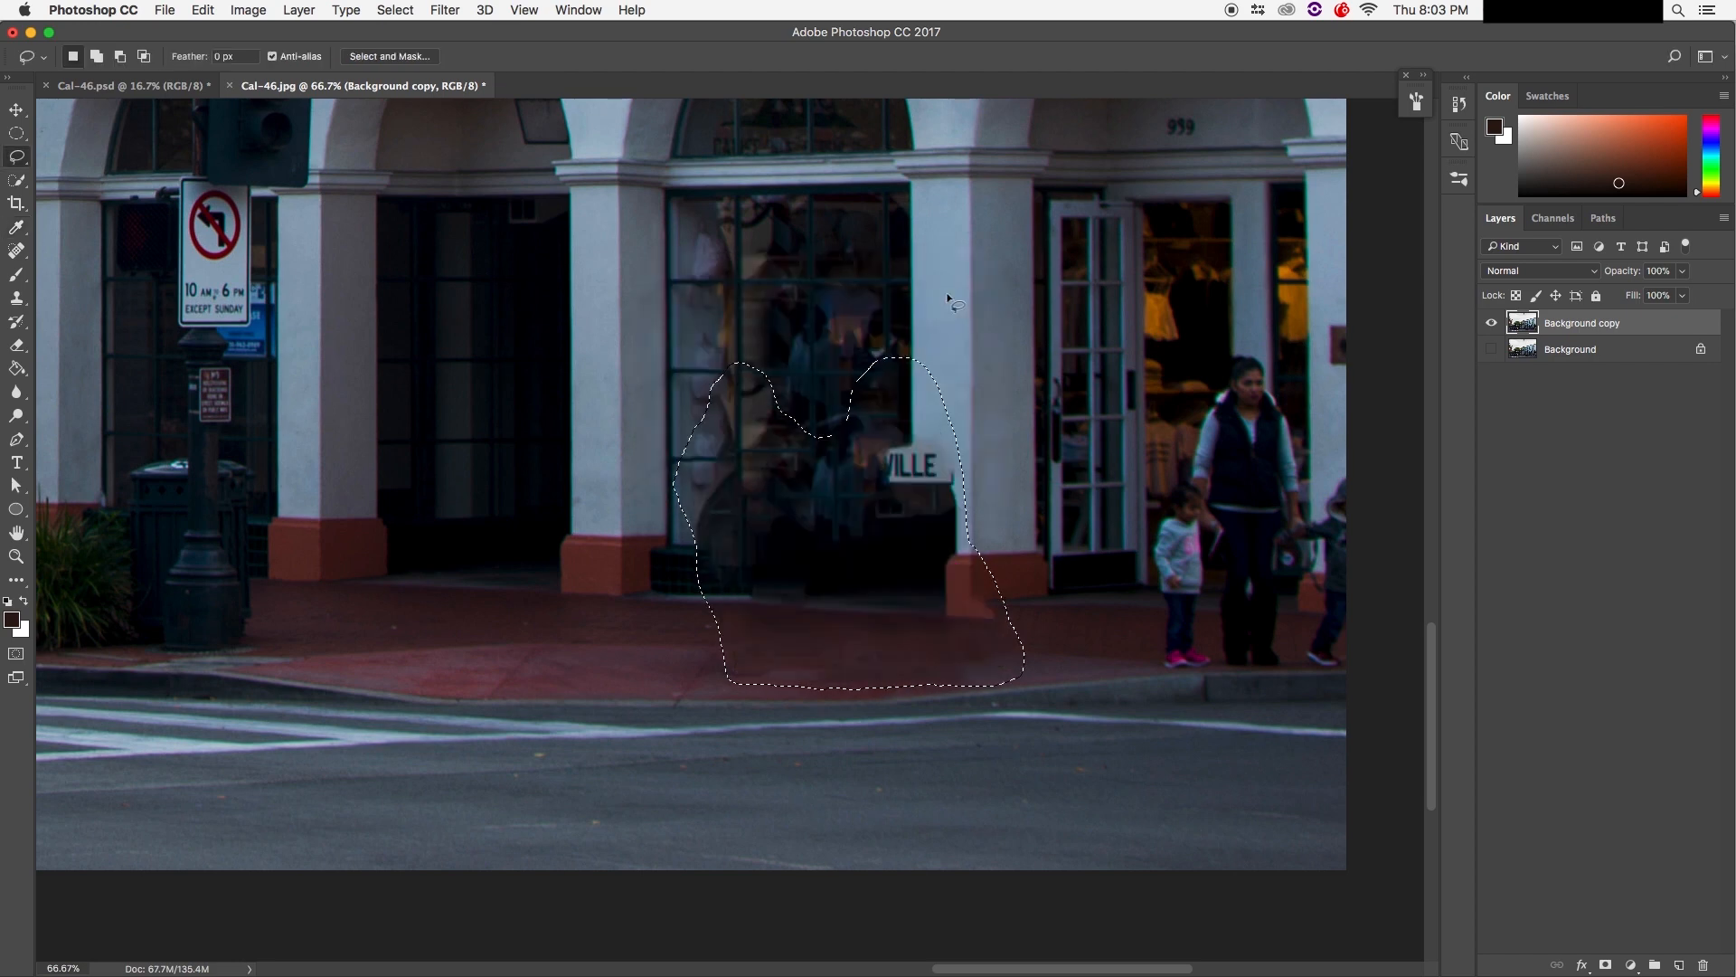
Step: Deselect the filled area and inspect it at 200% before returning to 100%
key("super+d")
left_click(1566, 414)
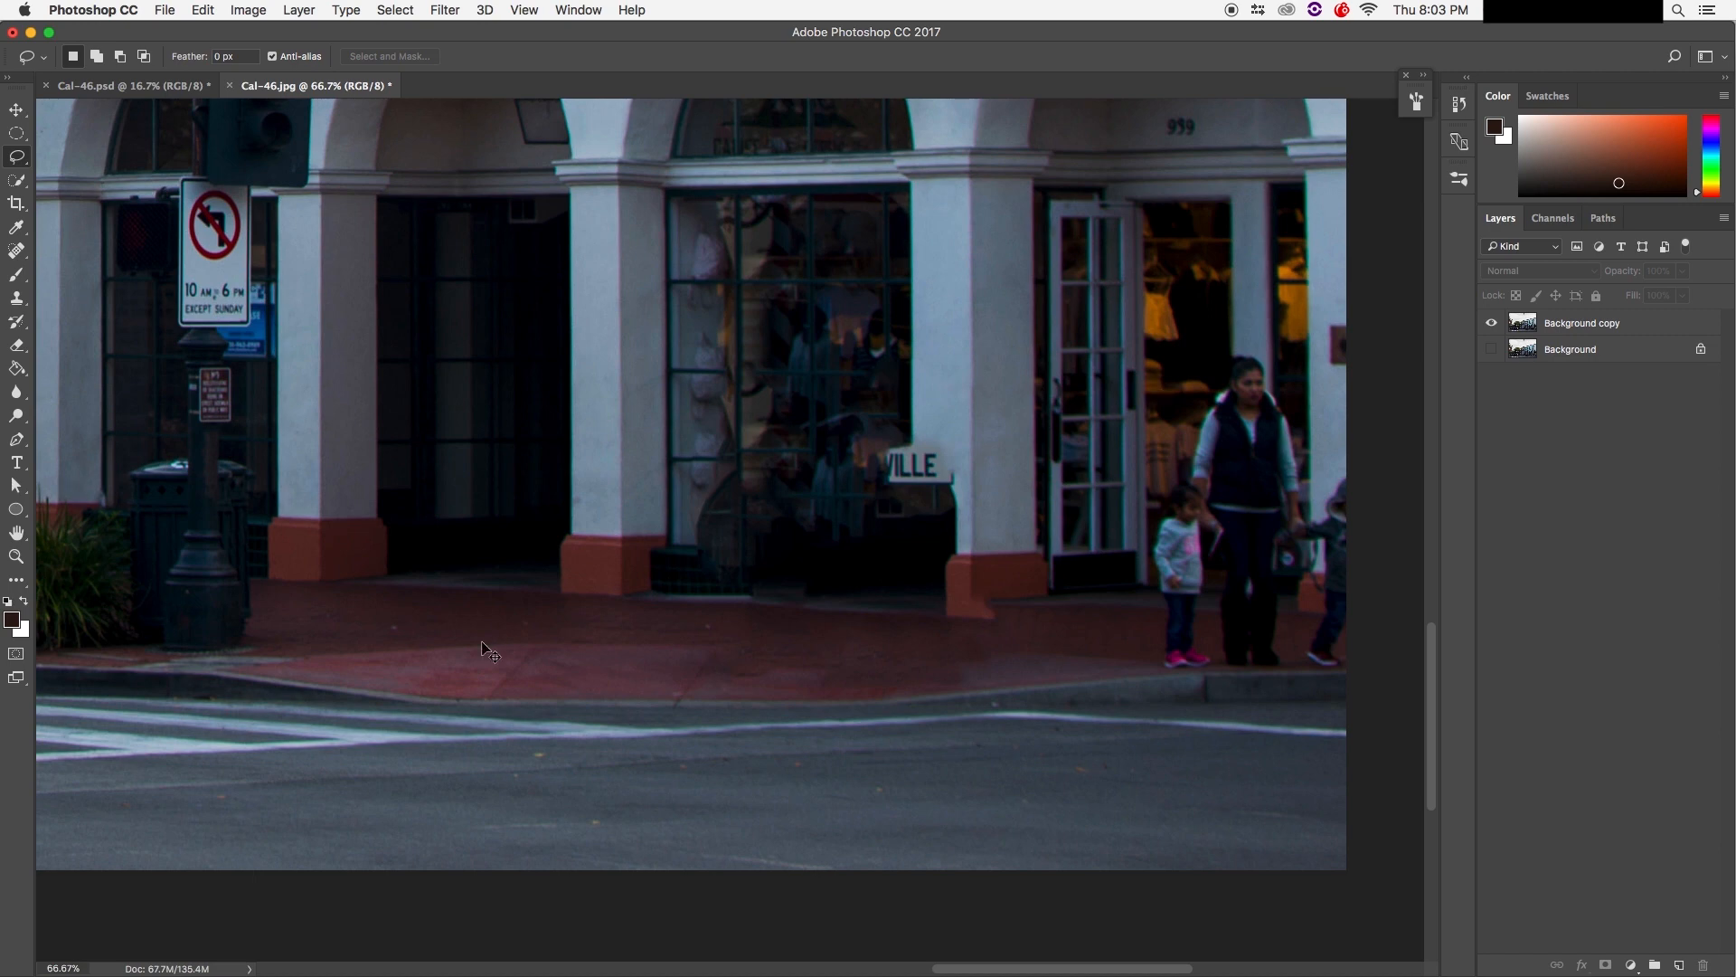
key("super+plus")
key("super+plus")
mouse_move(648, 525)
left_mouse_down()
mouse_move(497, 526)
mouse_move(426, 457)
left_mouse_up()
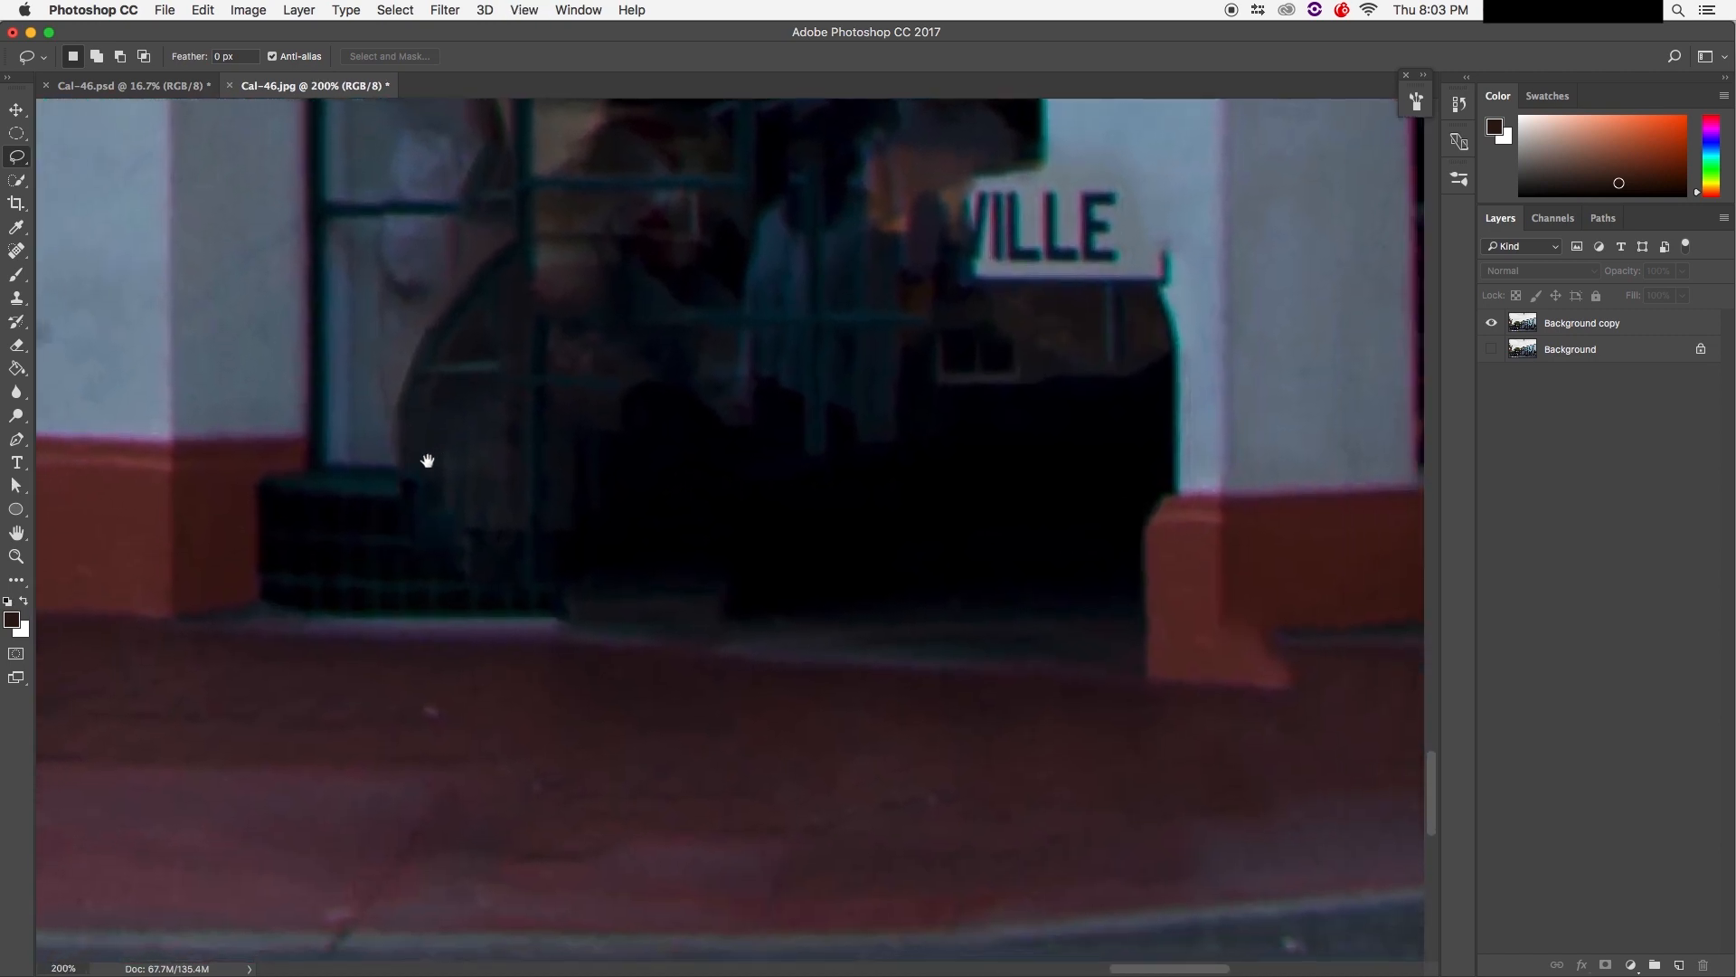
key("super+minus")
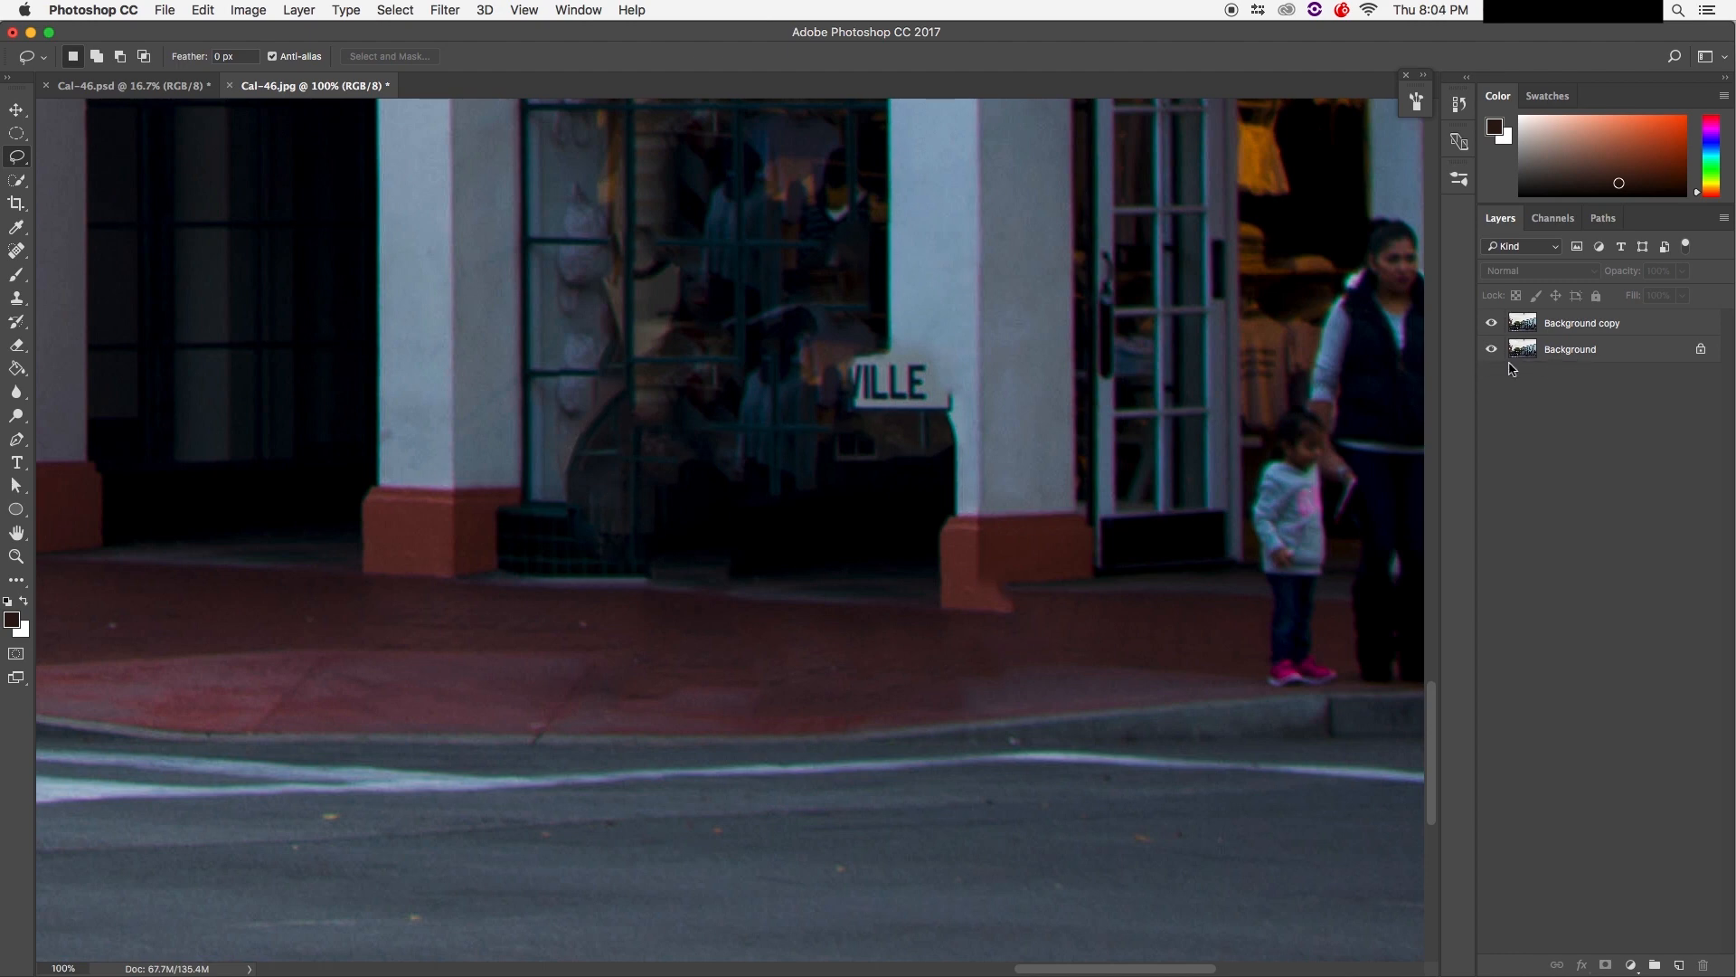
left_click(1497, 324)
left_click(1497, 323)
left_click(1496, 323)
left_click(1497, 324)
left_click(1496, 323)
left_click(1496, 324)
left_click(1496, 324)
left_click(1496, 323)
left_click(1496, 324)
left_click(1497, 324)
left_click(1497, 323)
left_click(1497, 324)
left_click(1497, 324)
left_click(1496, 324)
left_click(1497, 323)
left_click(1497, 324)
left_click(1497, 323)
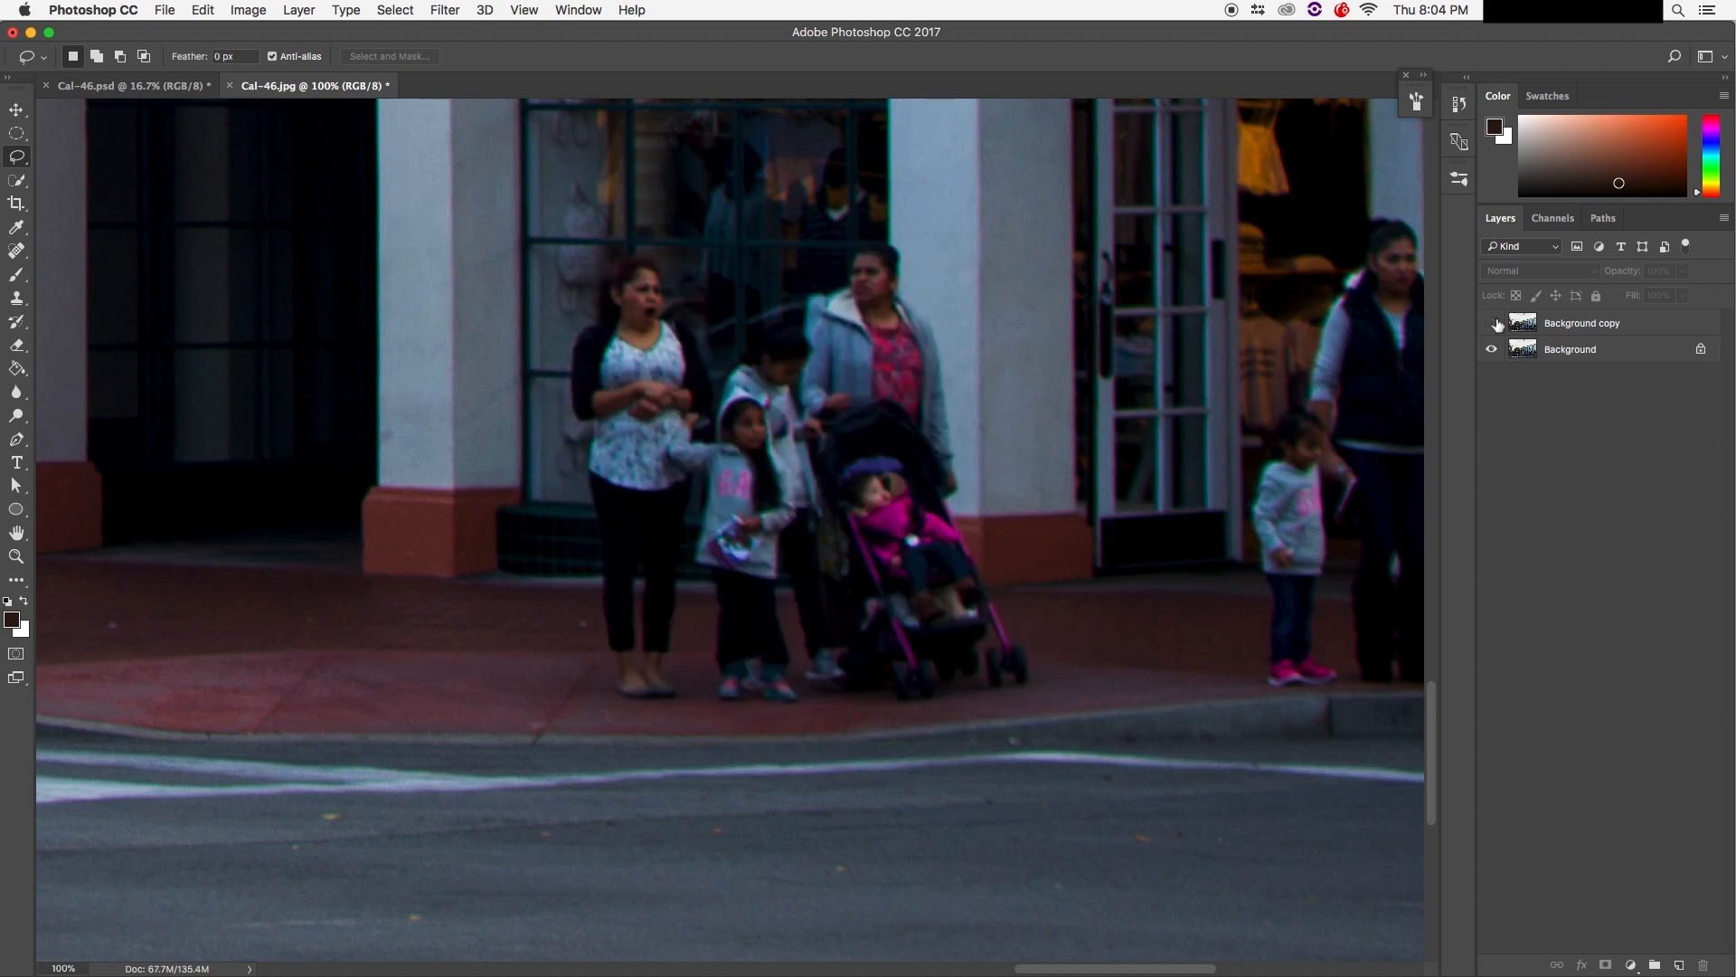
left_click(1492, 349)
left_click(1492, 324)
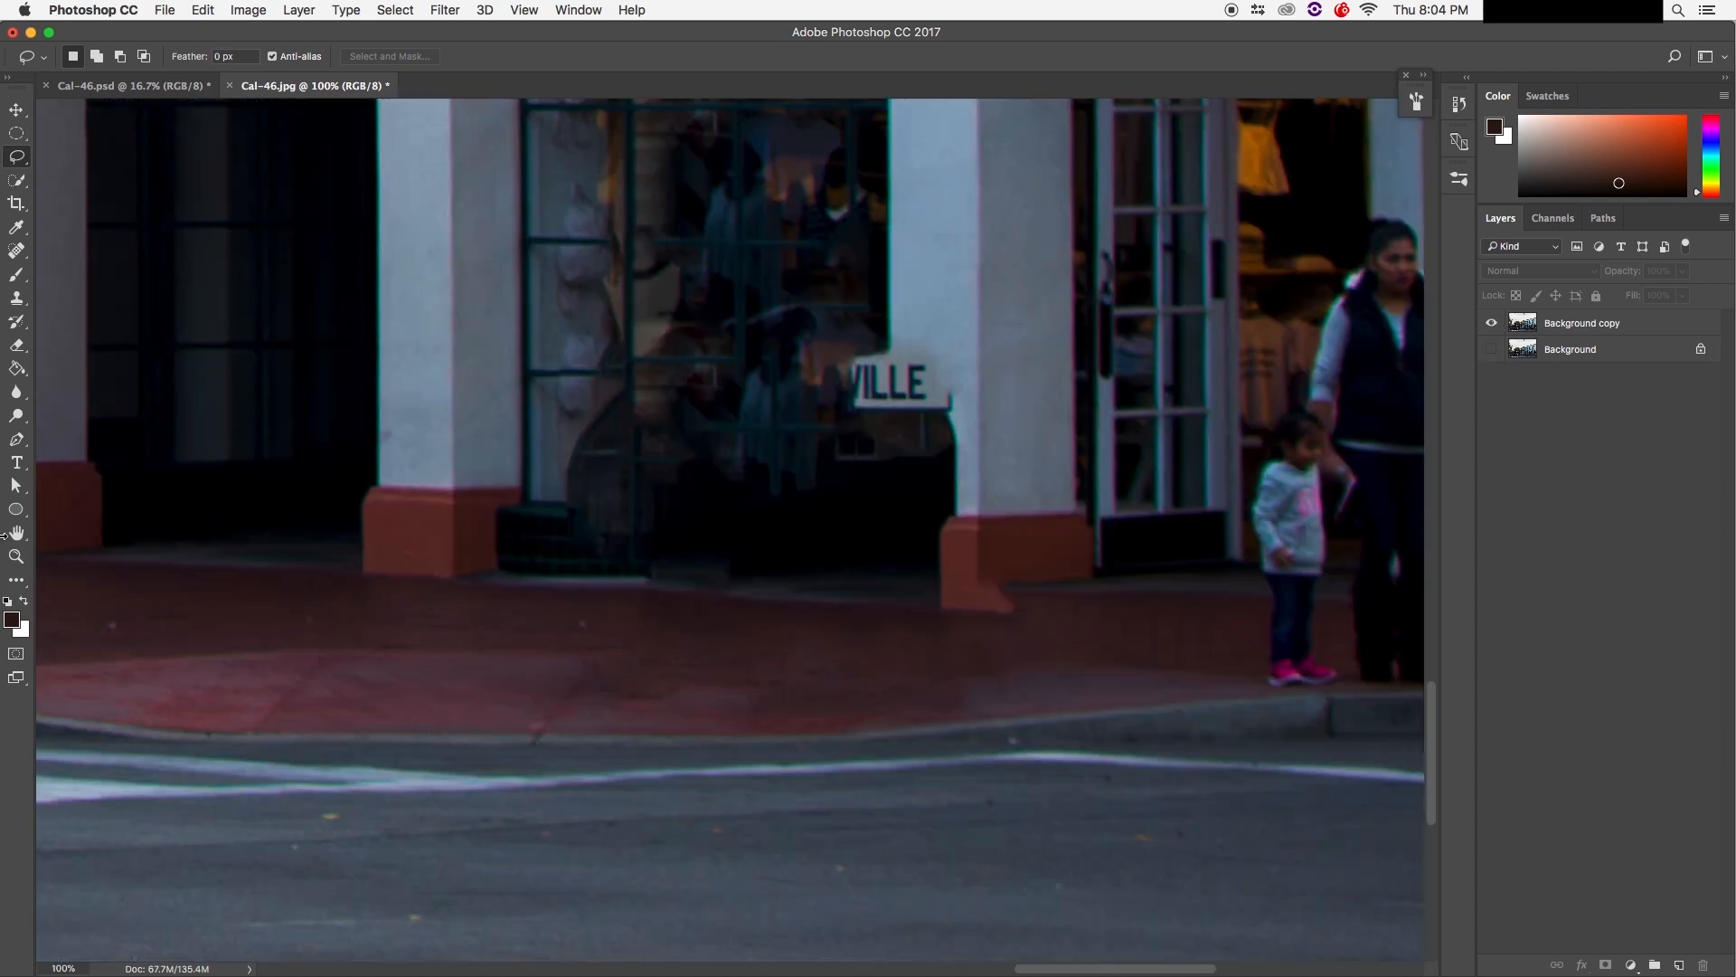
left_click(17, 299)
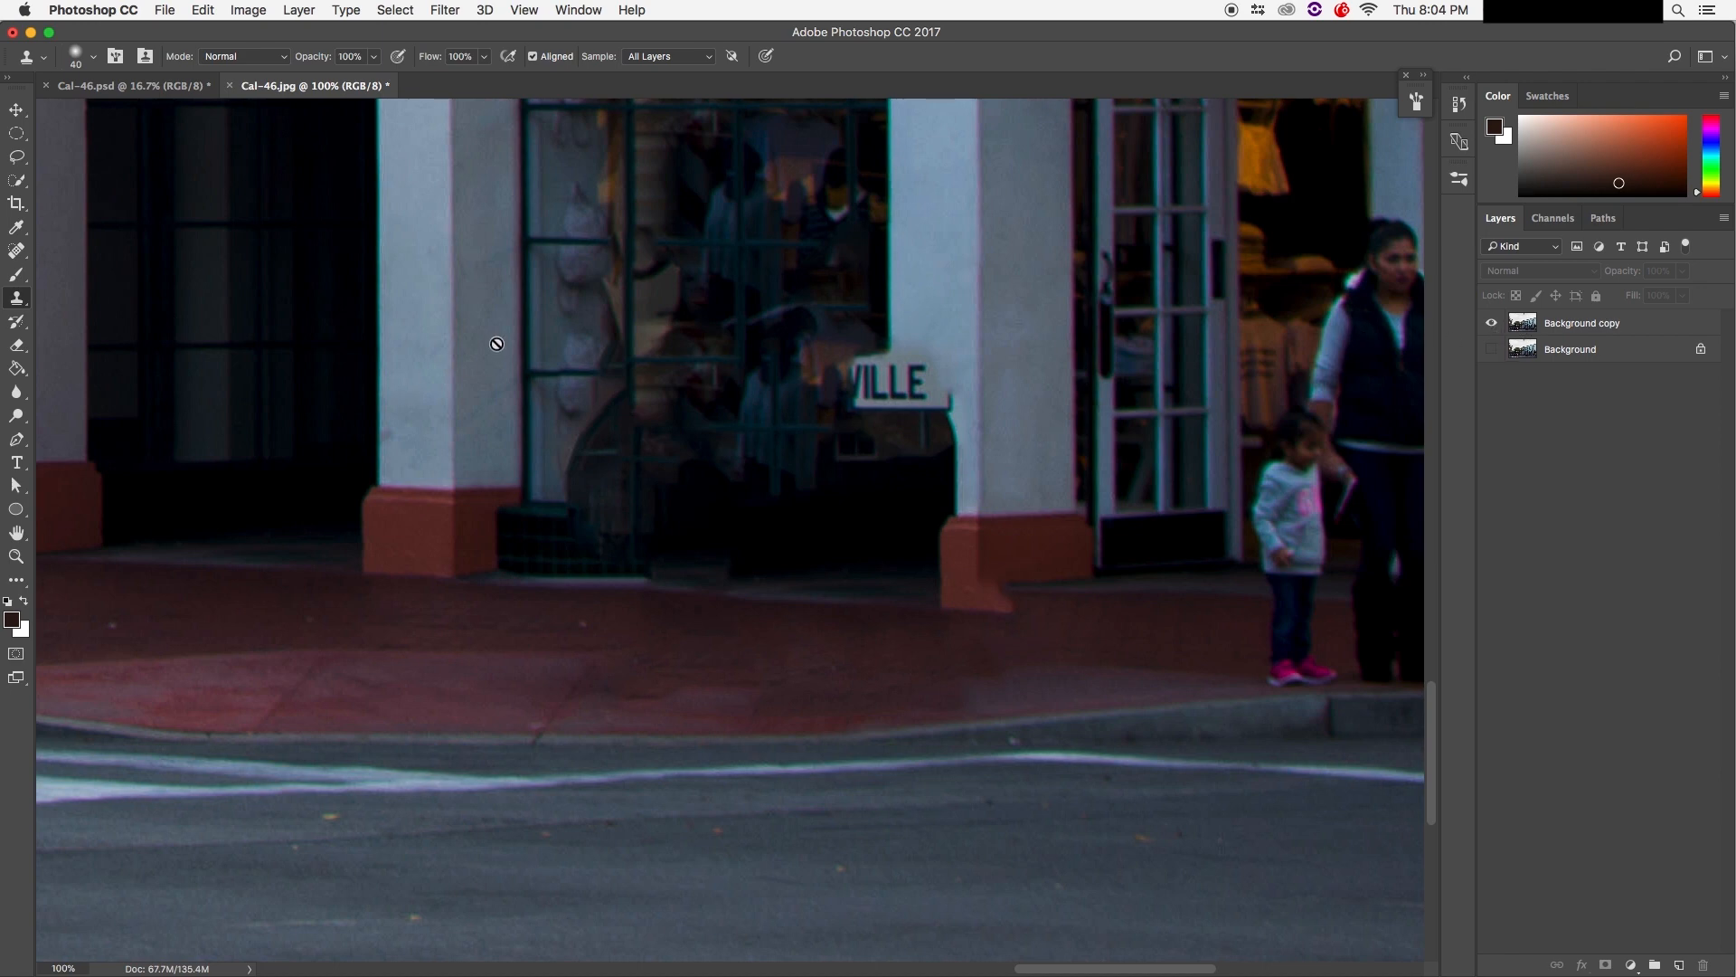
Step: On Background copy, try and undo clone strokes on the window, VILLE sign and curb
left_click(1611, 318)
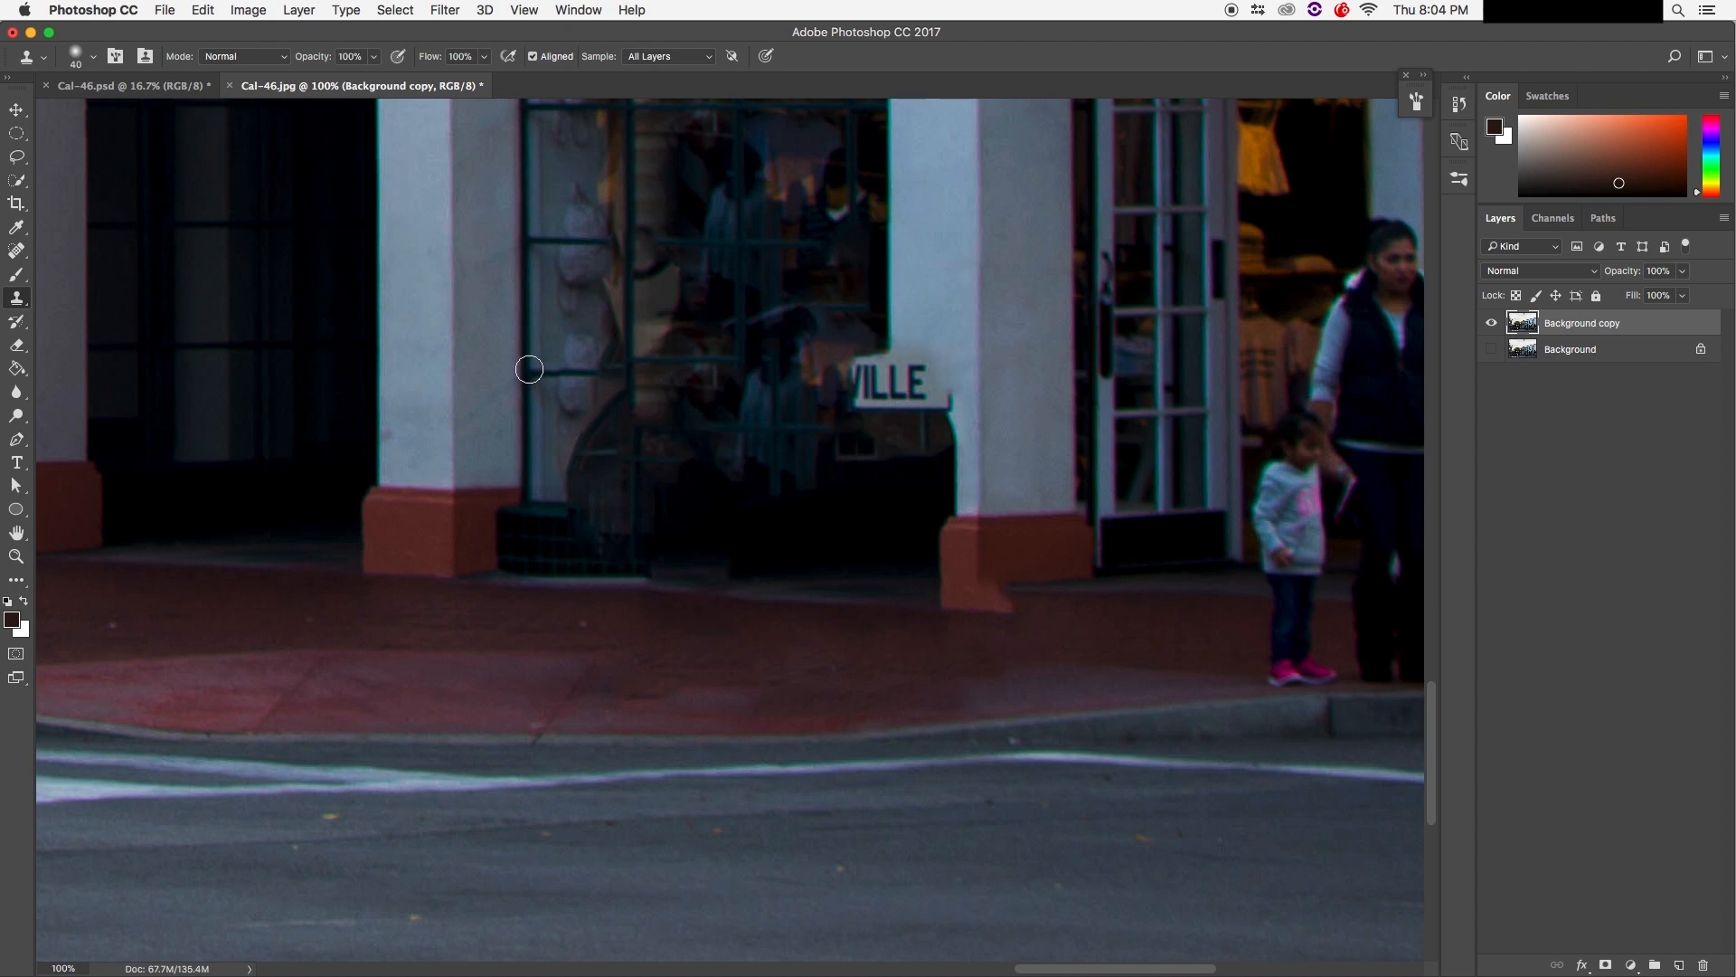
left_click(529, 369, "alt")
mouse_move(576, 290)
left_mouse_down()
mouse_move(561, 287)
mouse_move(577, 295)
mouse_move(562, 299)
mouse_move(571, 443)
mouse_move(565, 262)
mouse_move(592, 296)
mouse_move(580, 280)
mouse_move(565, 328)
left_mouse_up()
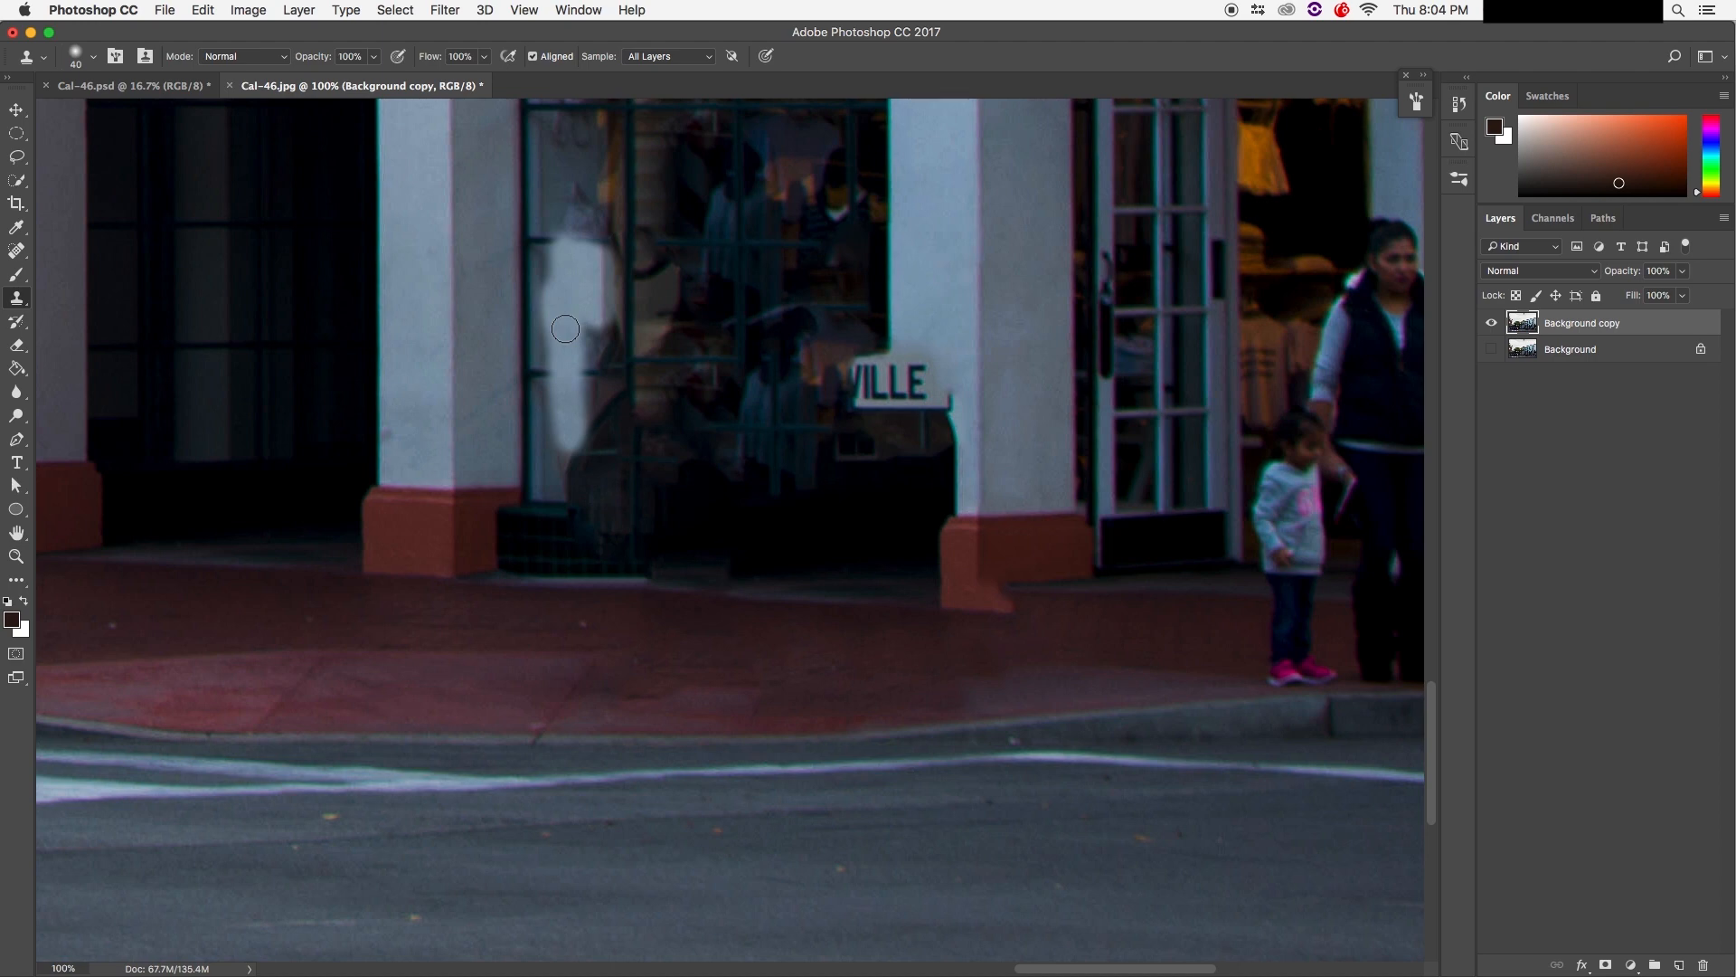
key("super+z")
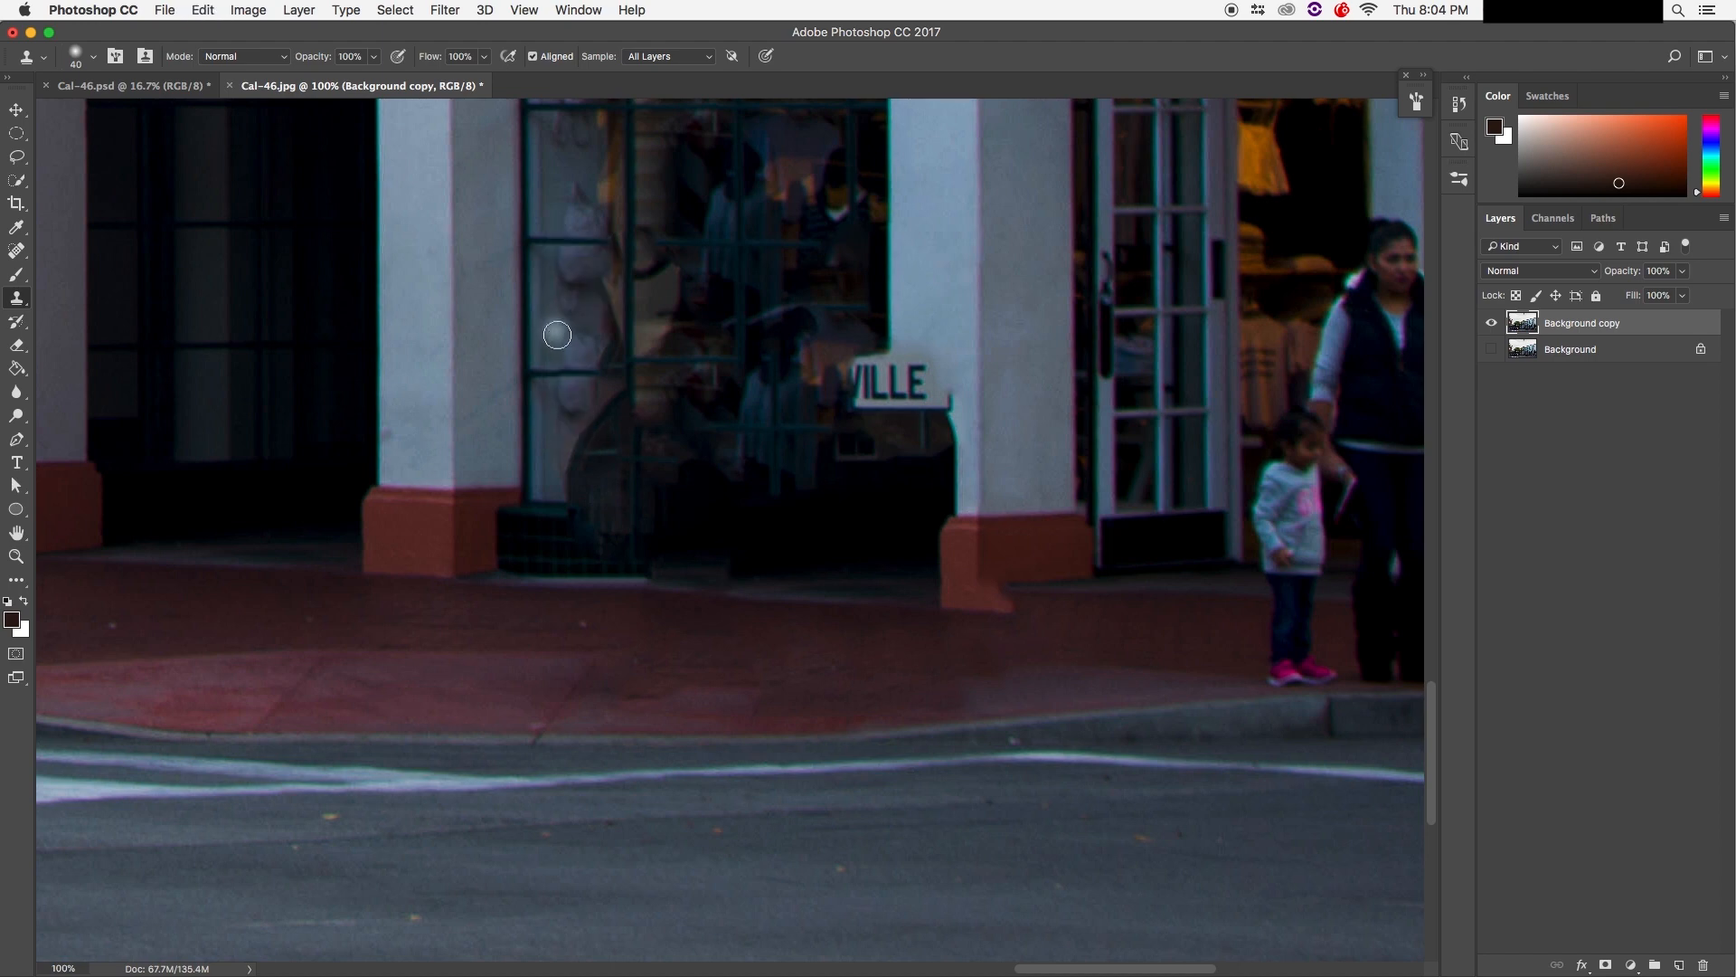
left_click(887, 389)
key("super+z")
left_click_drag(587, 614, 678, 614)
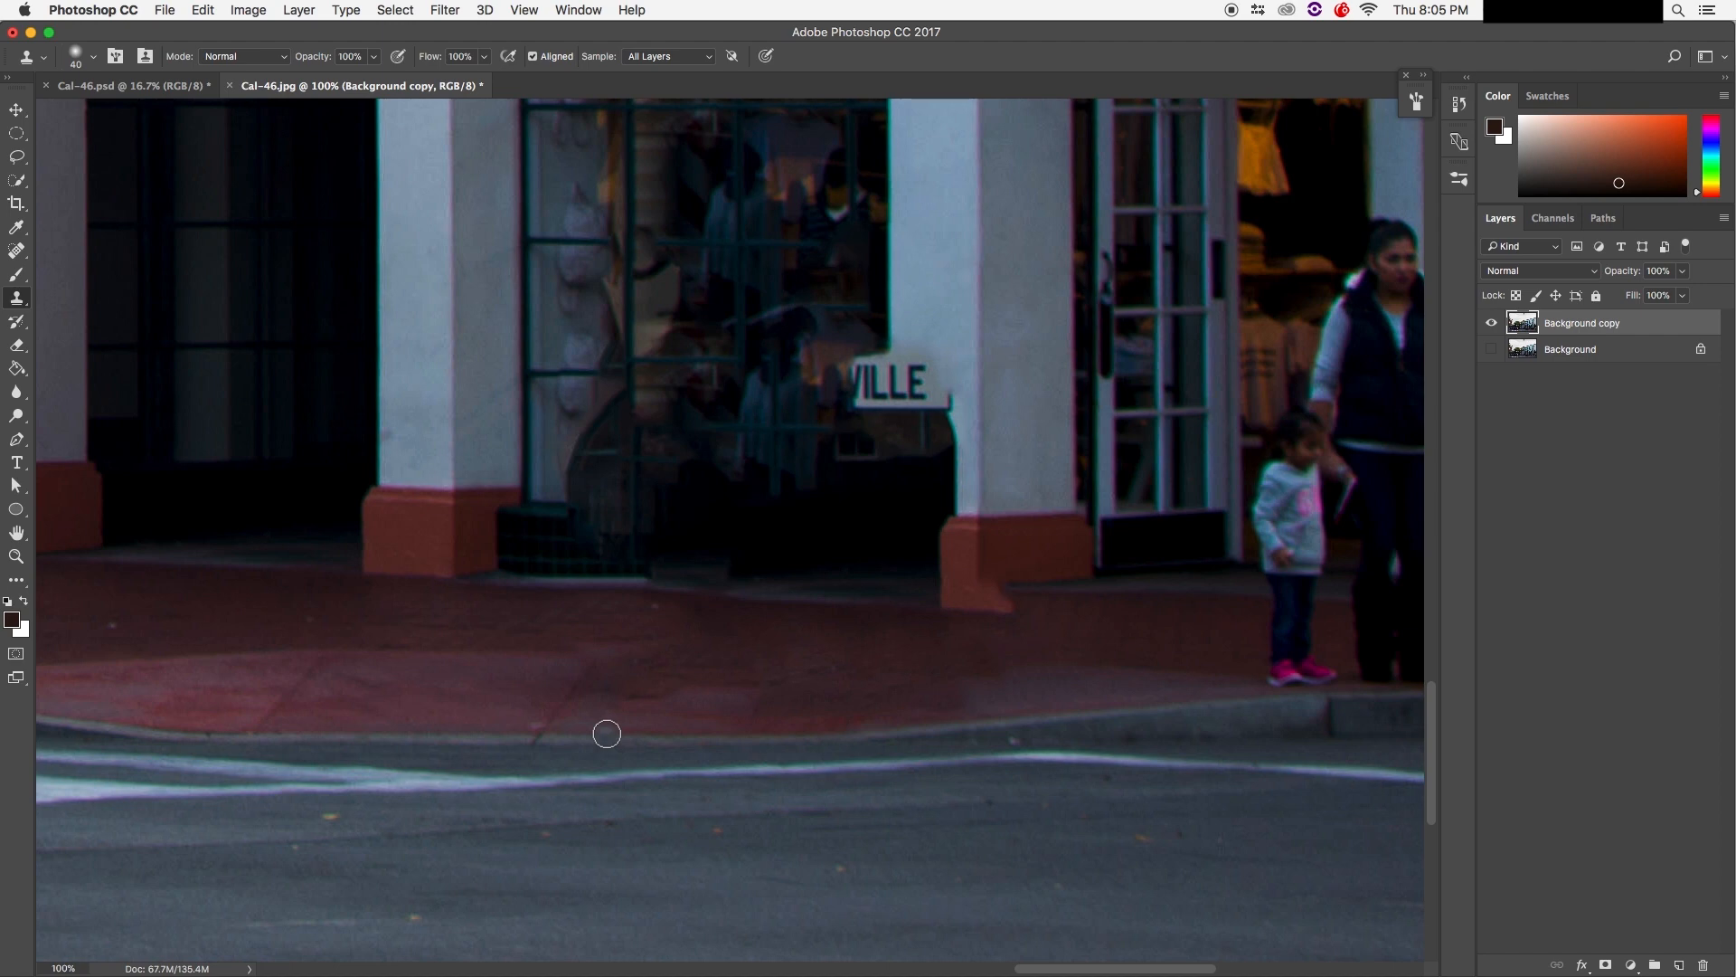
key("super+z")
right_click(584, 618)
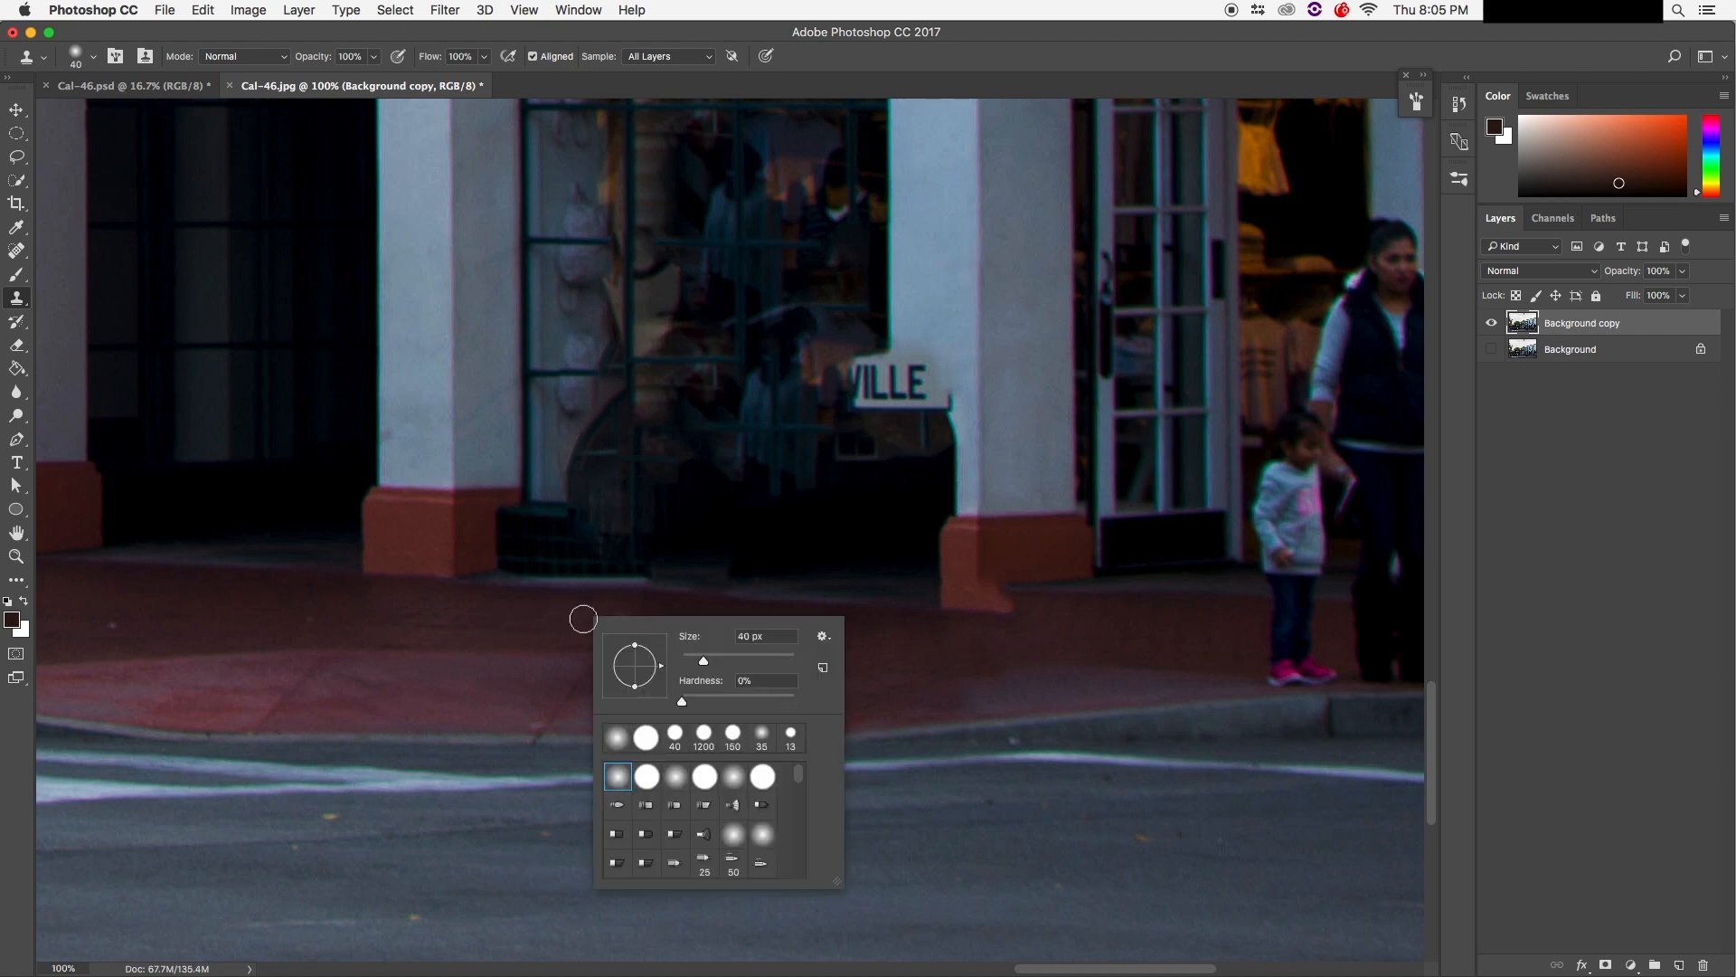
Step: Set the clone brush to the soft round preset with 0% hardness
right_click(561, 615)
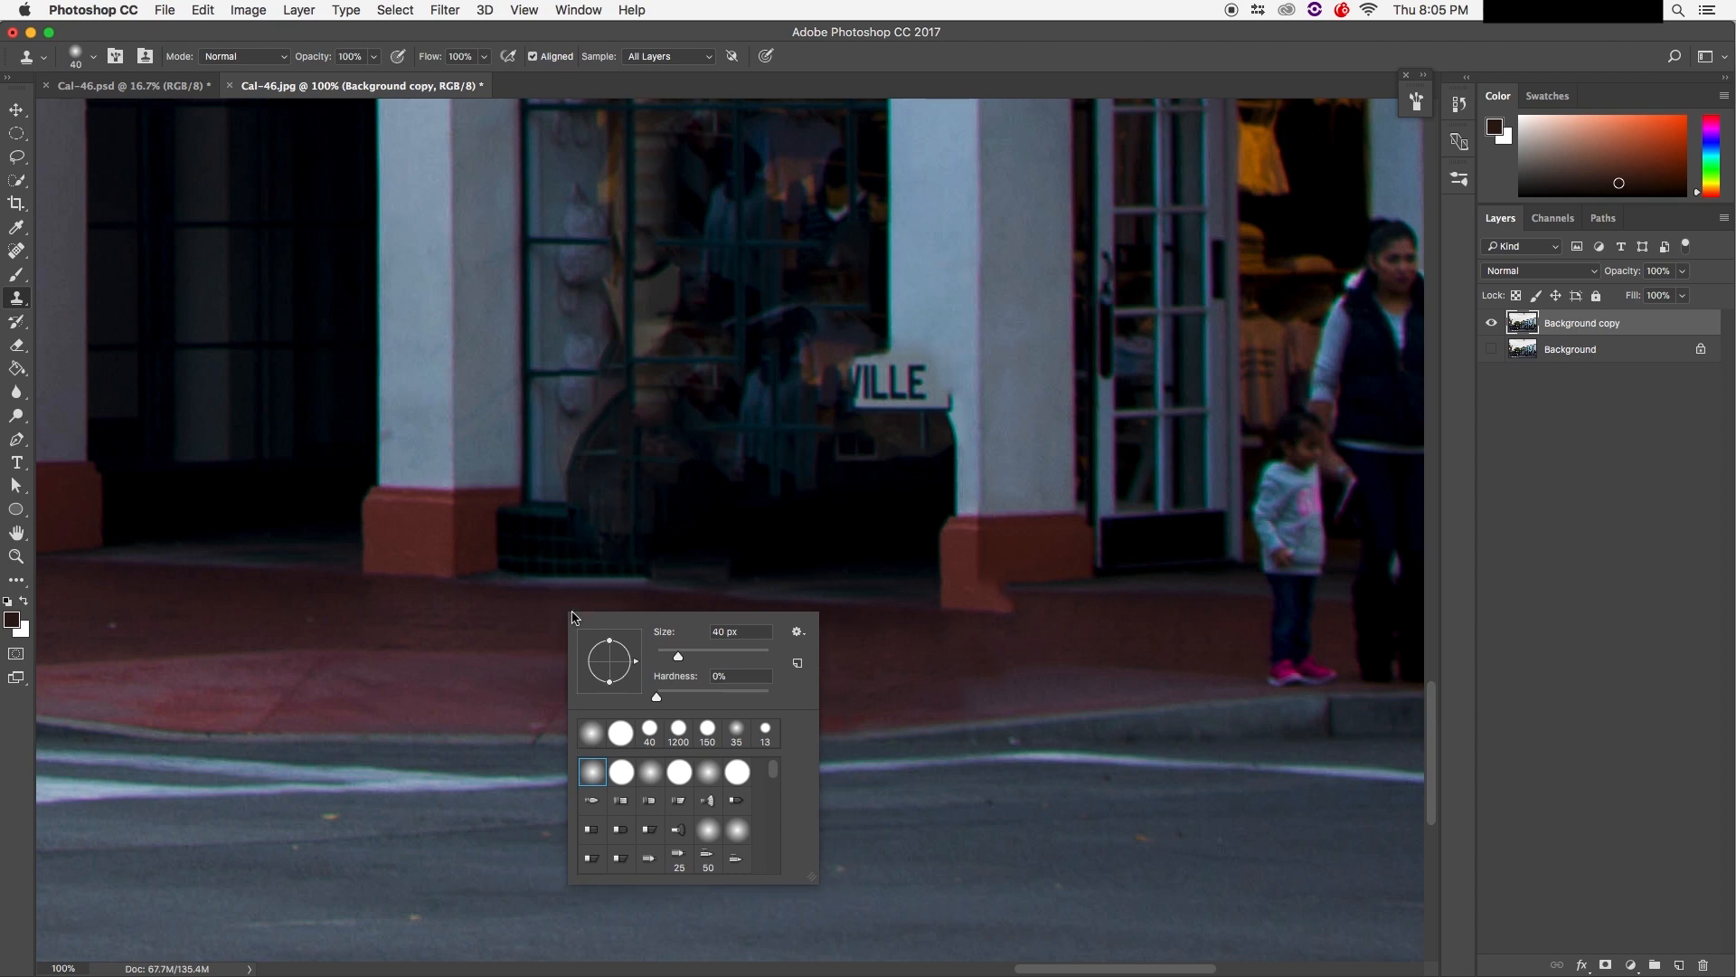
left_click(529, 626)
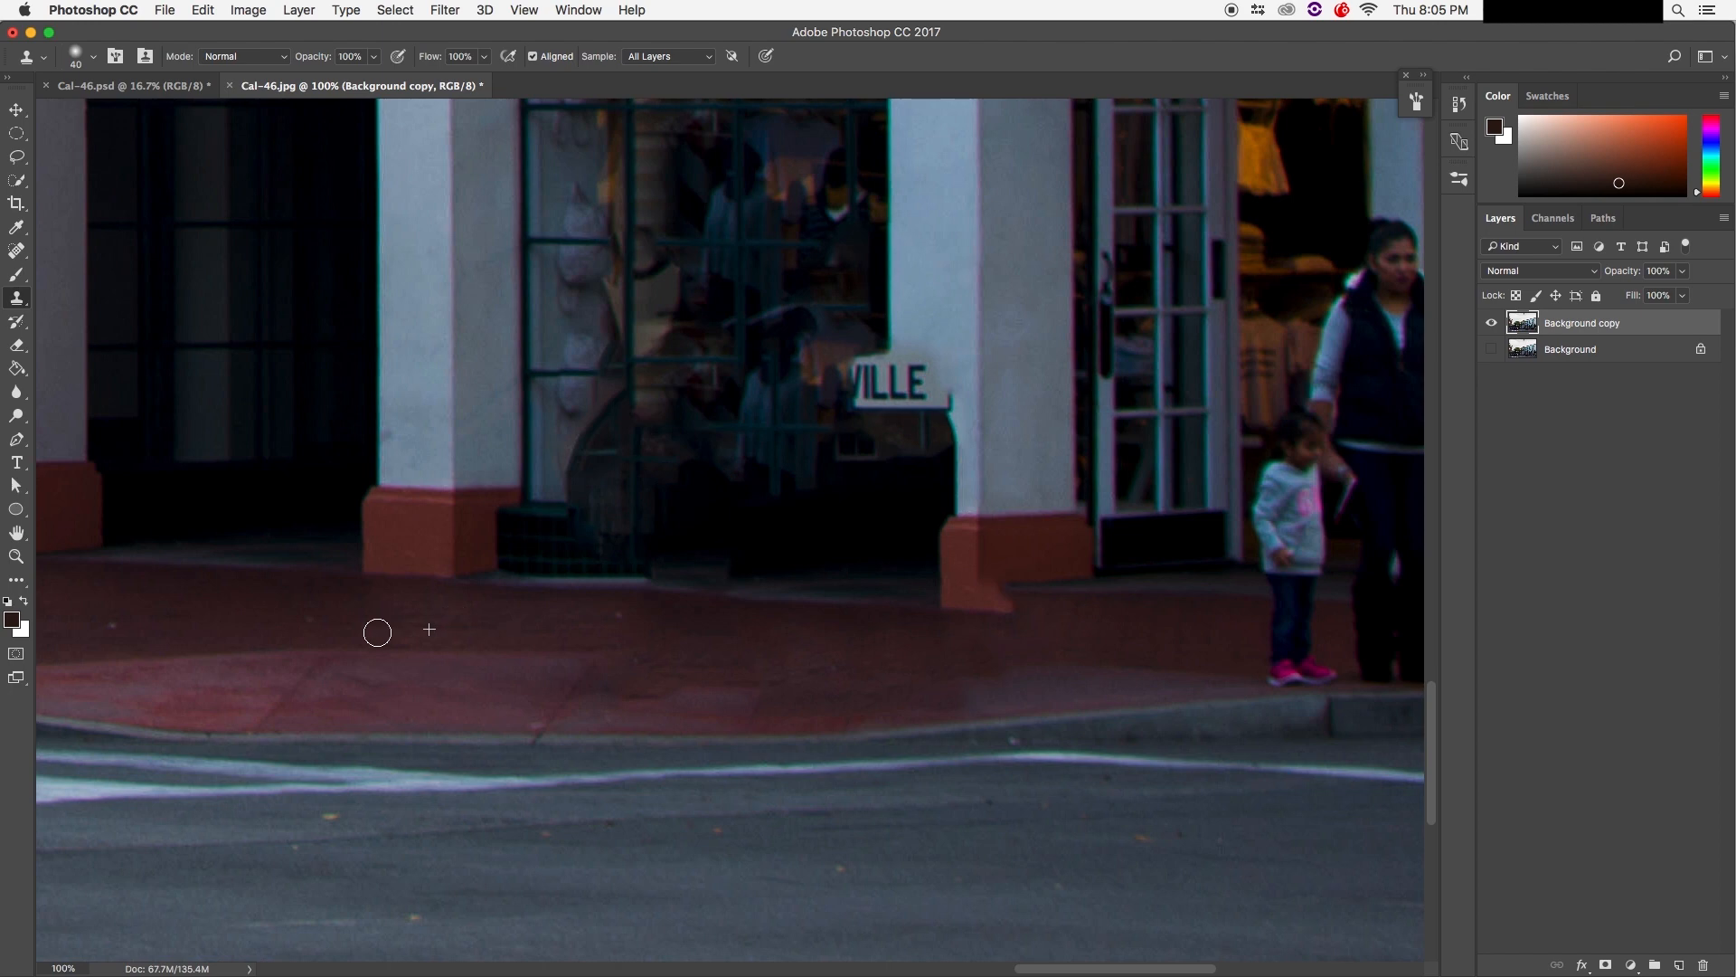
left_click(92, 56)
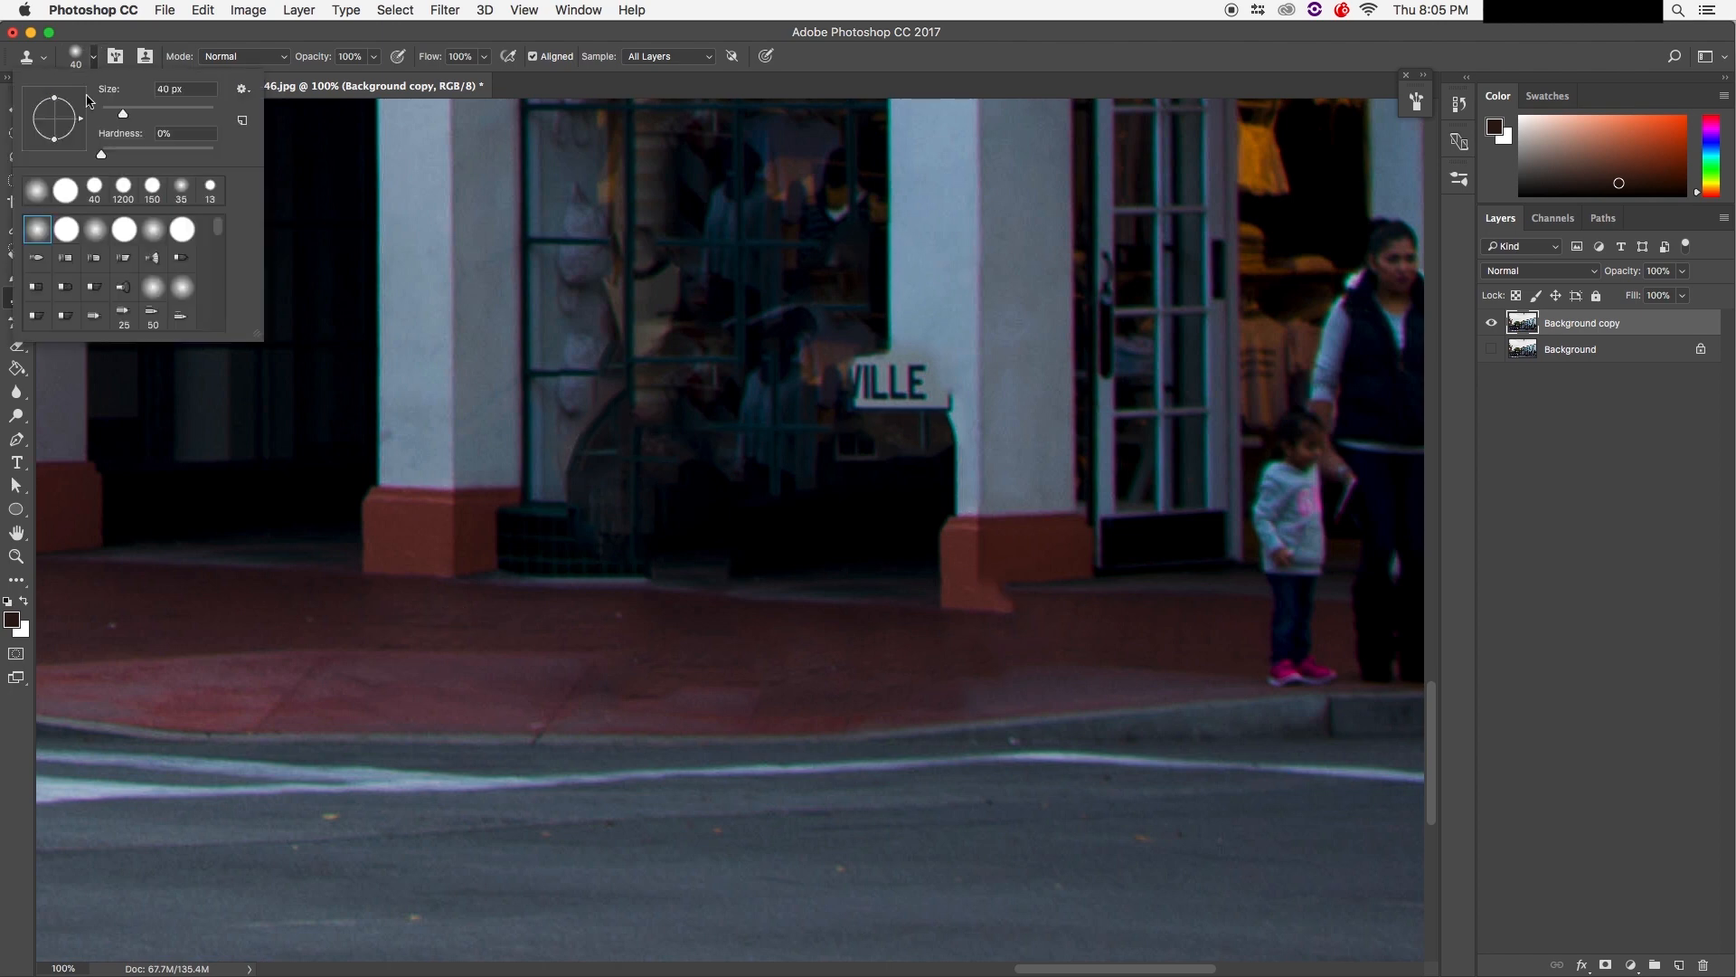
left_click(68, 234)
left_click(39, 236)
left_click(60, 233)
left_click(42, 234)
left_click(56, 234)
left_click(39, 235)
left_click(63, 234)
left_click(39, 236)
left_click(64, 234)
left_click(49, 237)
left_click(66, 234)
left_click(42, 235)
left_click(68, 233)
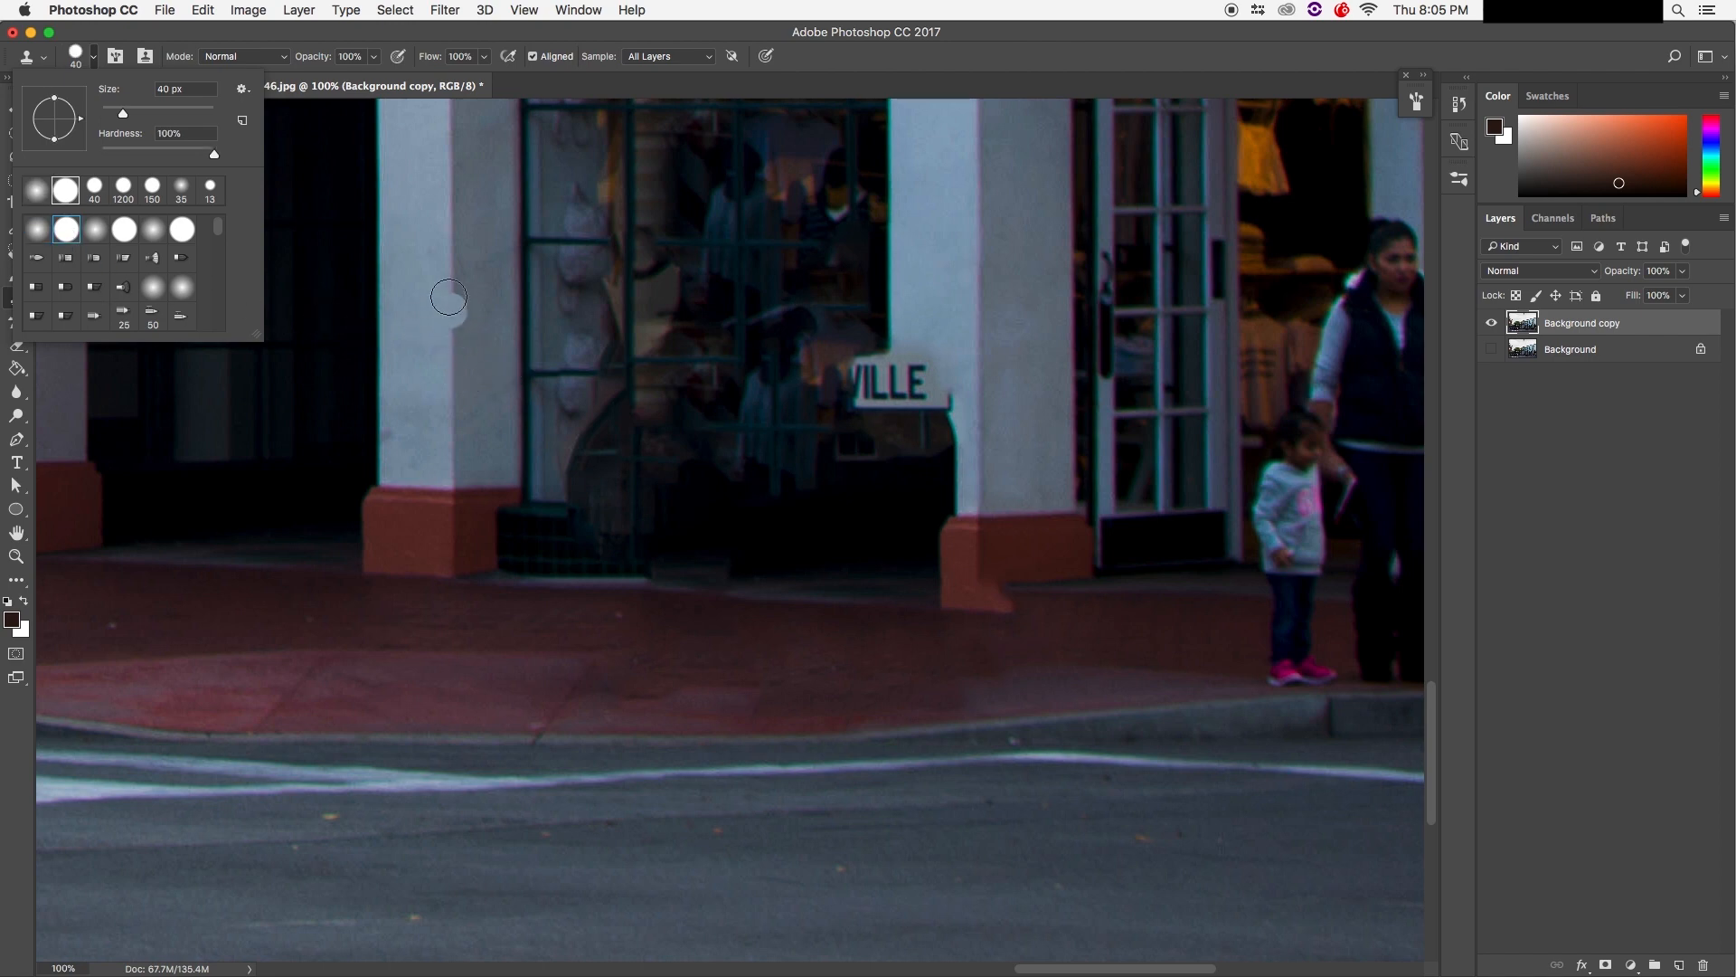
left_click(36, 229)
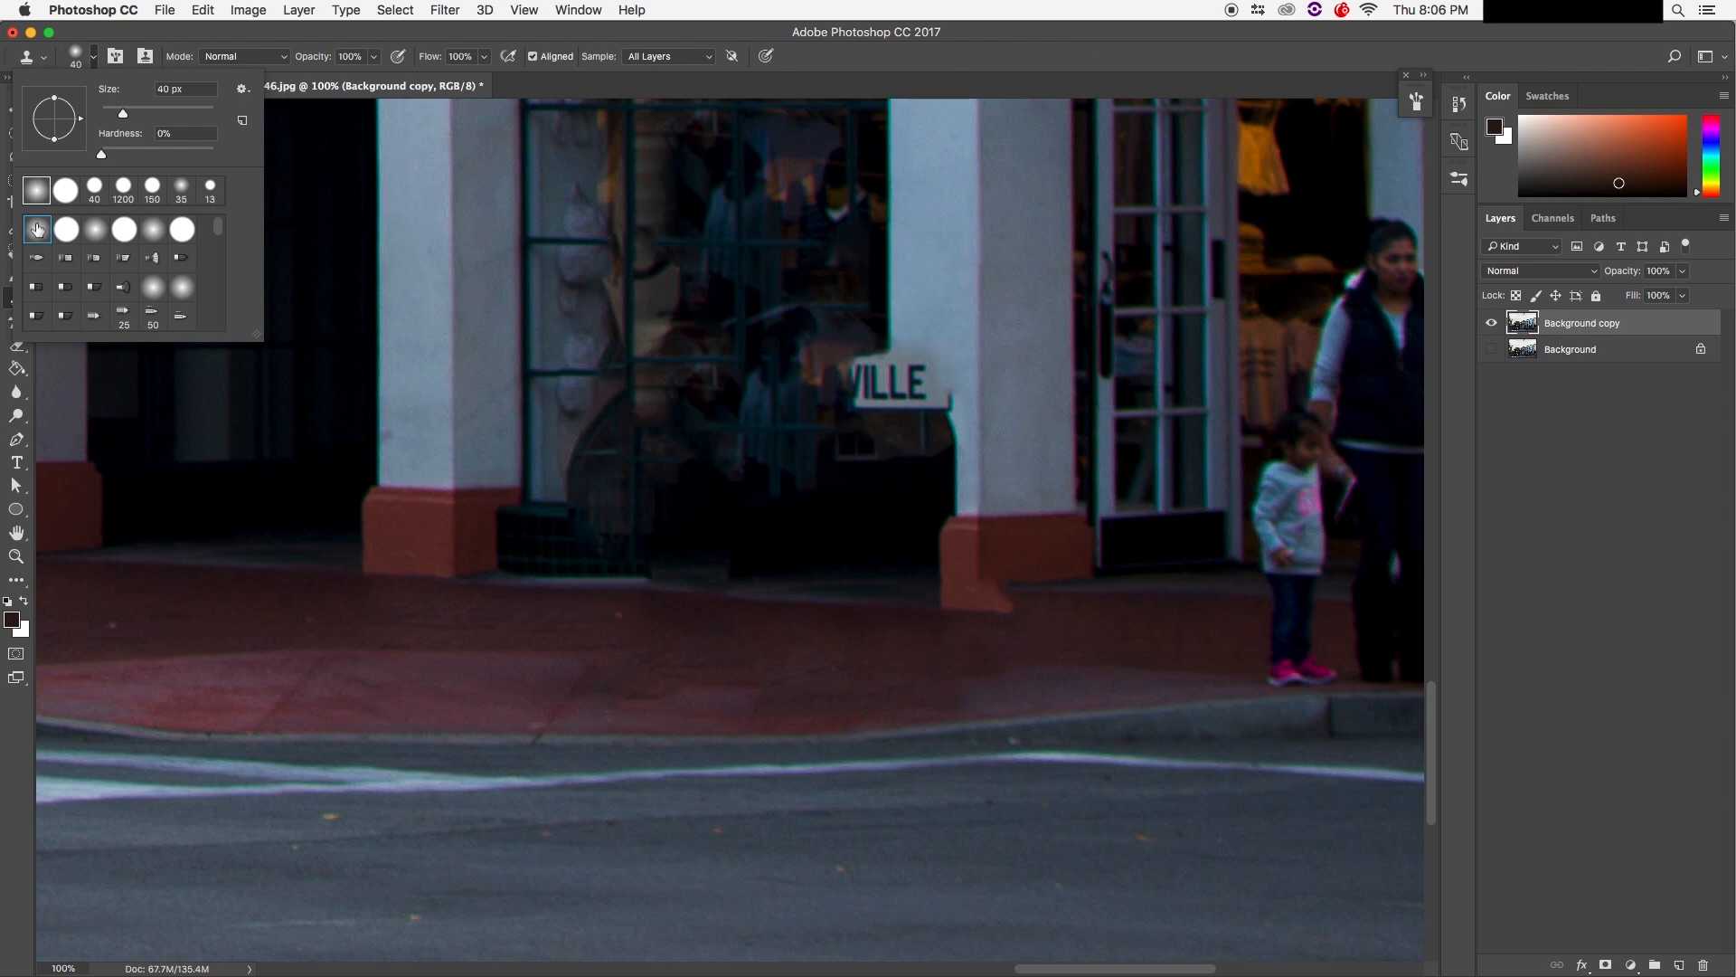
key("Return")
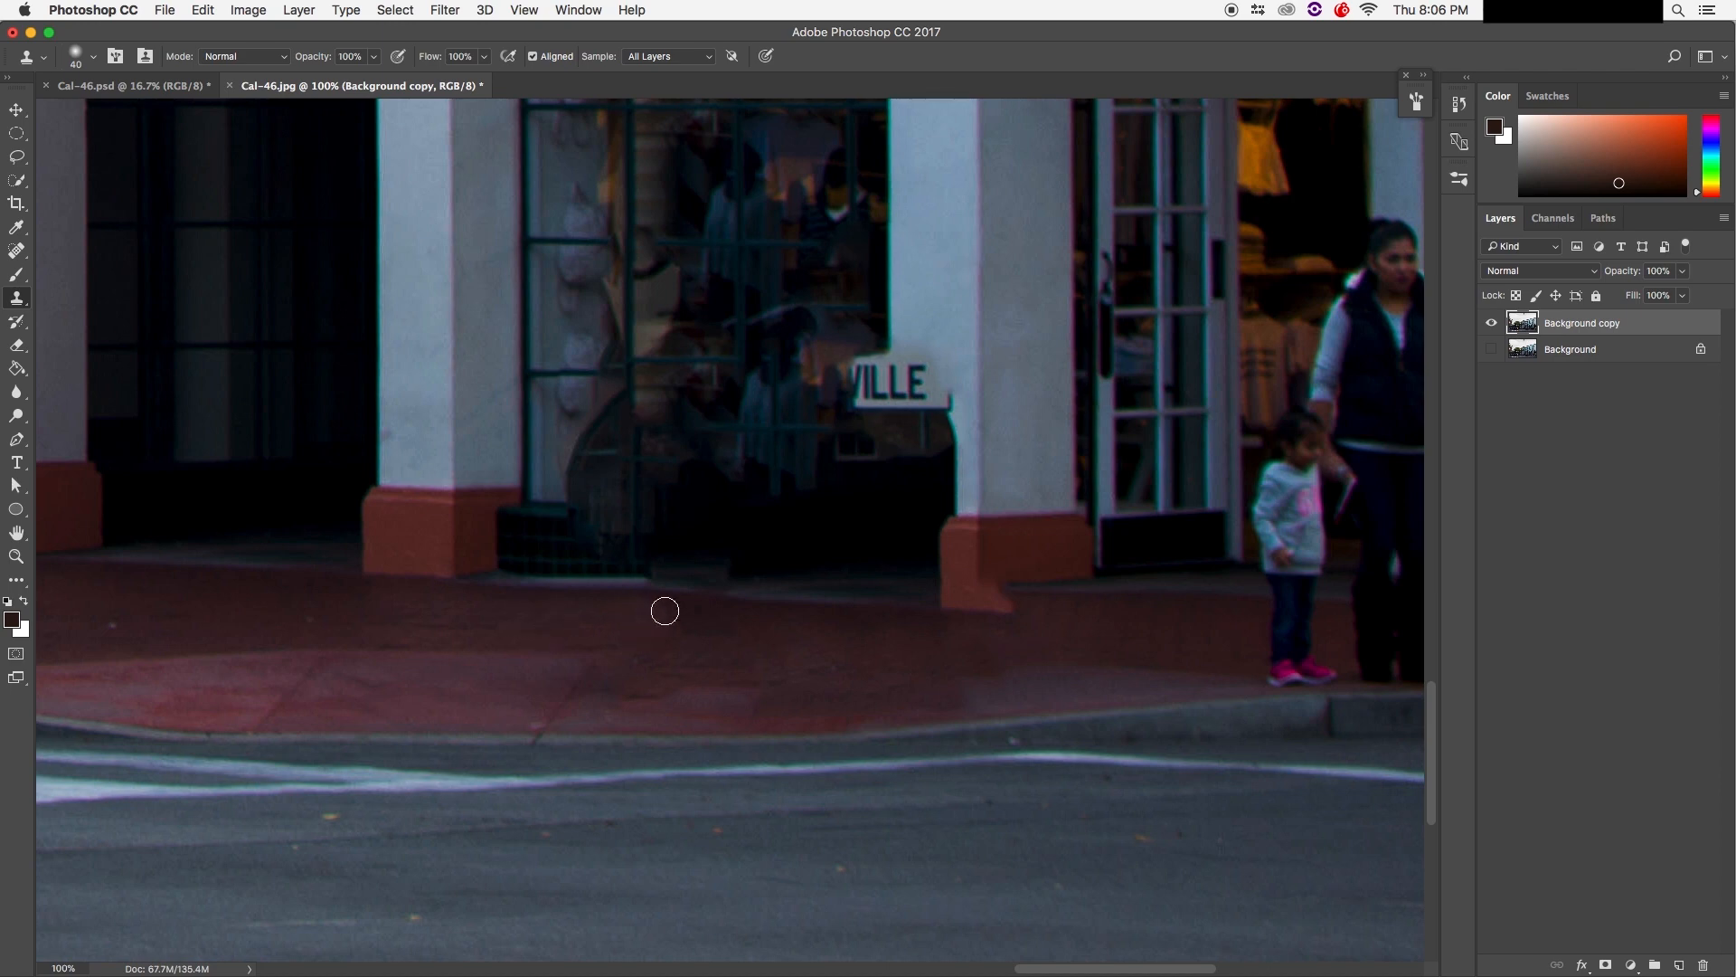
Step: Clone lighter pavement along the sidewalk below the window, enlarging the brush to 125 px
mouse_move(633, 636)
left_mouse_down()
mouse_move(681, 618)
mouse_move(695, 630)
mouse_move(652, 623)
left_mouse_up()
left_click(531, 694, "alt")
mouse_move(595, 690)
left_mouse_down()
mouse_move(748, 694)
mouse_move(687, 663)
mouse_move(761, 679)
left_mouse_up()
key("bracketright")
key("bracketright")
key("bracketright")
key("bracketright")
key("bracketright")
key("bracketright")
key("bracketright")
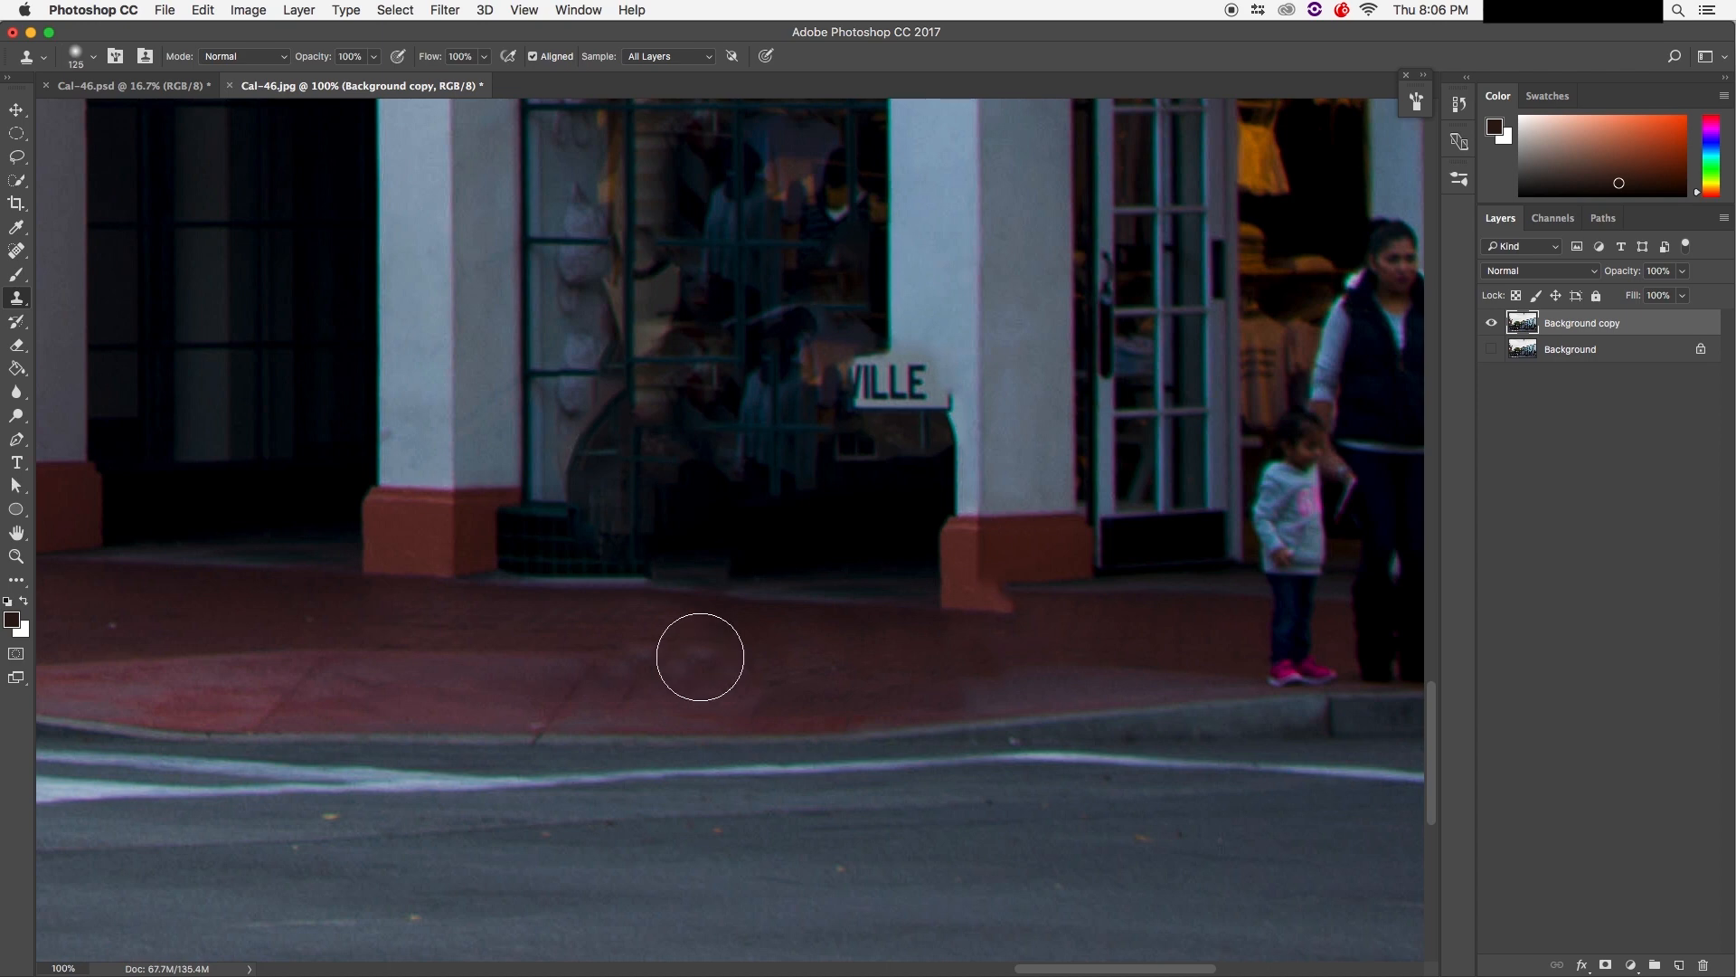
left_click(93, 57)
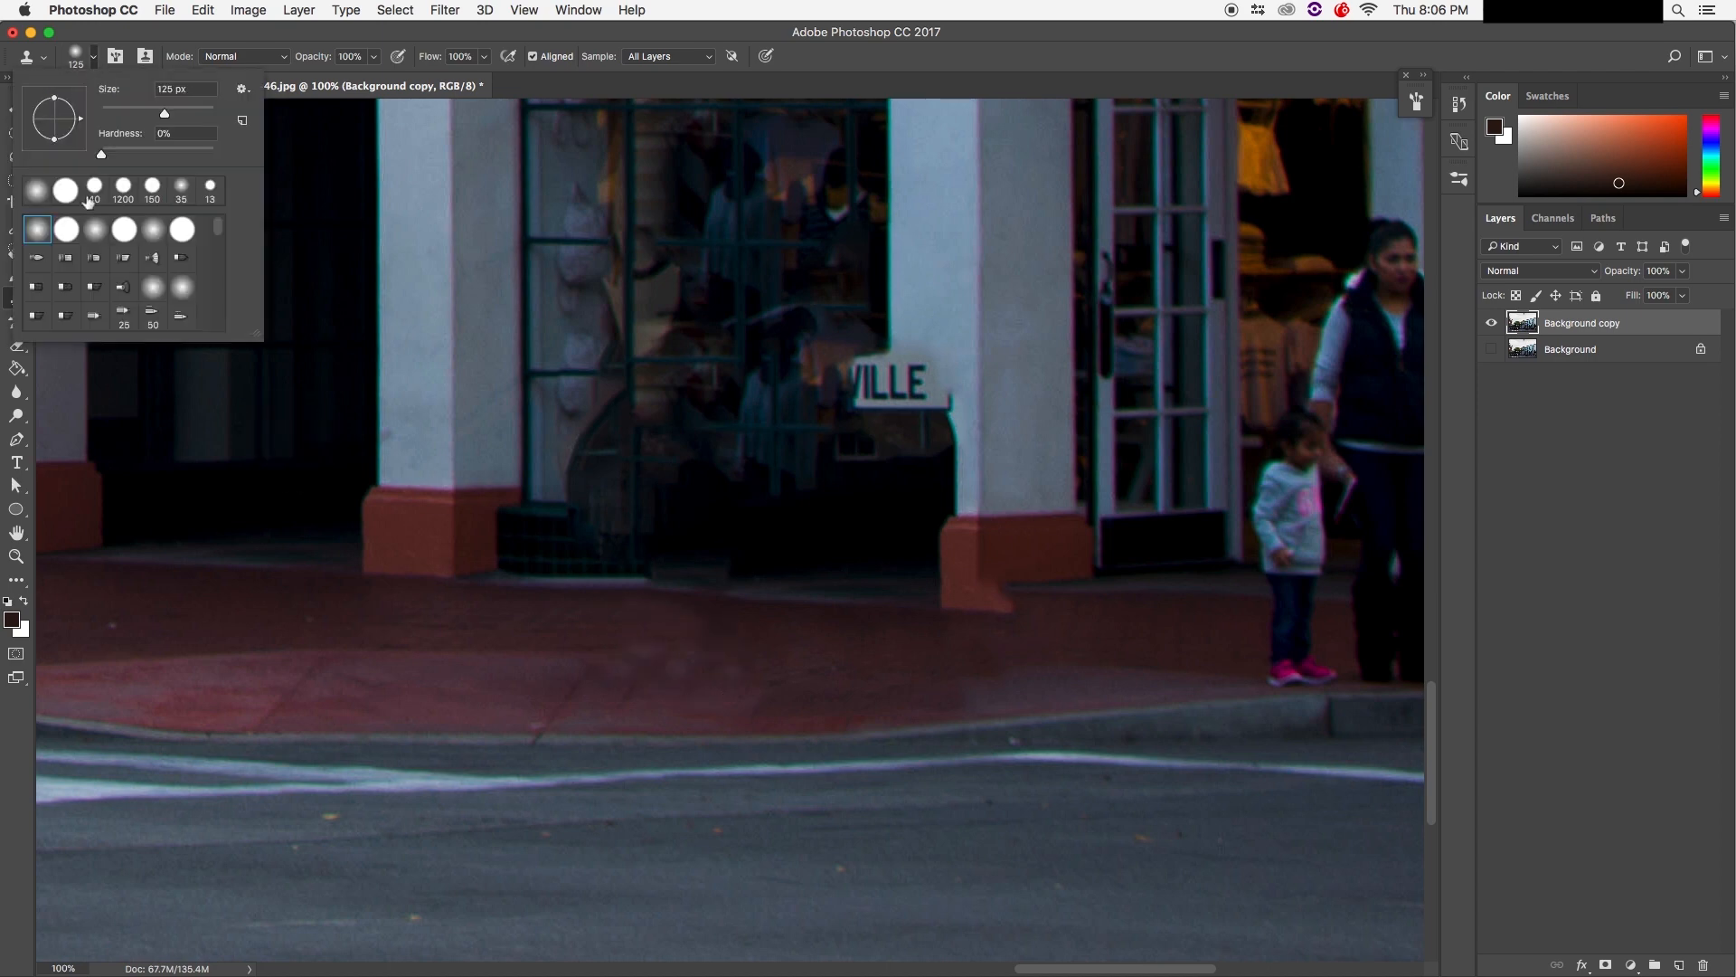
Step: Set the Clone Stamp to 108 px and clone pavement over the sidewalk's lighter band
mouse_move(158, 109)
left_mouse_down()
mouse_move(197, 118)
mouse_move(169, 124)
left_mouse_up()
left_click_drag(166, 119, 160, 116)
left_click(610, 686, "alt")
mouse_move(726, 678)
left_mouse_down()
mouse_move(892, 690)
mouse_move(864, 687)
mouse_move(946, 675)
mouse_move(908, 644)
mouse_move(802, 639)
mouse_move(518, 658)
mouse_move(604, 648)
mouse_move(524, 642)
mouse_move(635, 636)
left_mouse_up()
left_click(688, 669, "alt")
left_click(489, 622, "alt")
left_click(438, 617, "alt")
left_click(499, 699, "alt")
mouse_move(543, 680)
left_mouse_down()
mouse_move(837, 670)
mouse_move(790, 678)
left_mouse_up()
left_click(506, 695, "alt")
mouse_move(598, 696)
left_mouse_down()
mouse_move(545, 700)
mouse_move(627, 697)
left_mouse_up()
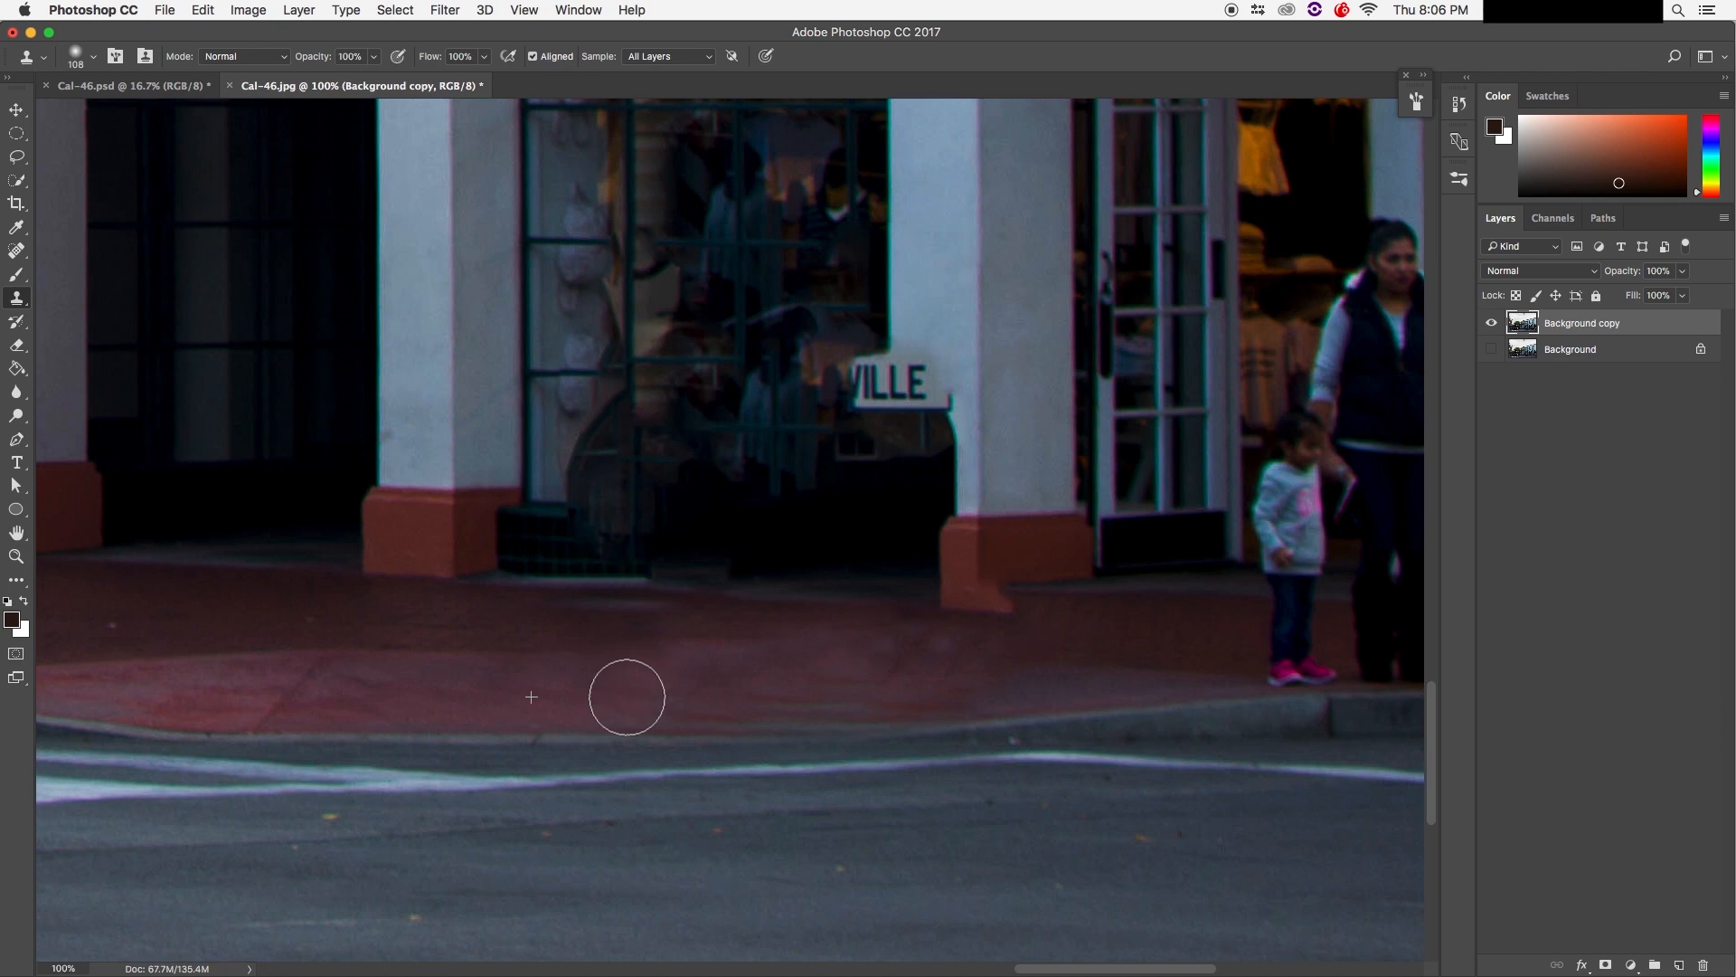
Step: Clone red pavement along the sidewalk and curb, undoing the stray whitish curb patch
left_click(361, 702, "alt")
left_click_drag(561, 697, 864, 690)
left_click(529, 706, "alt")
left_click(755, 693, "alt")
left_click(953, 693)
left_click(362, 744, "alt")
left_click_drag(491, 739, 532, 738)
key("super+z")
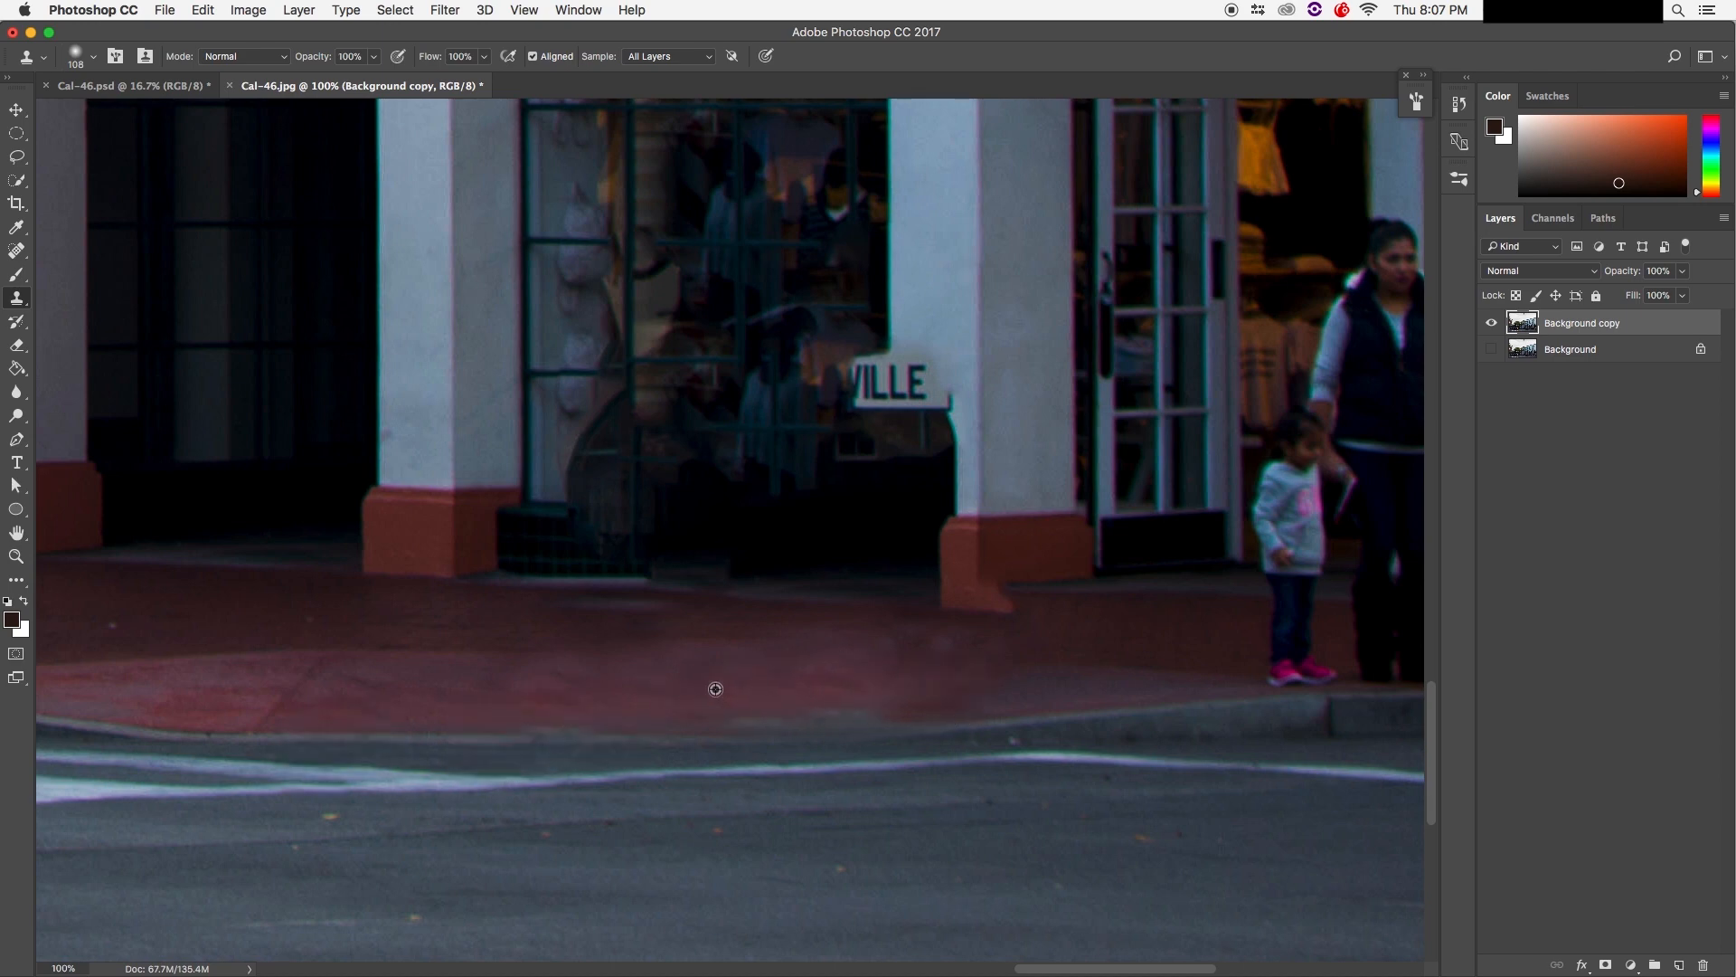
left_click(700, 682, "alt")
left_click_drag(411, 637, 562, 620)
left_click(429, 706, "alt")
mouse_move(826, 698)
left_mouse_down()
mouse_move(741, 703)
mouse_move(981, 678)
left_mouse_up()
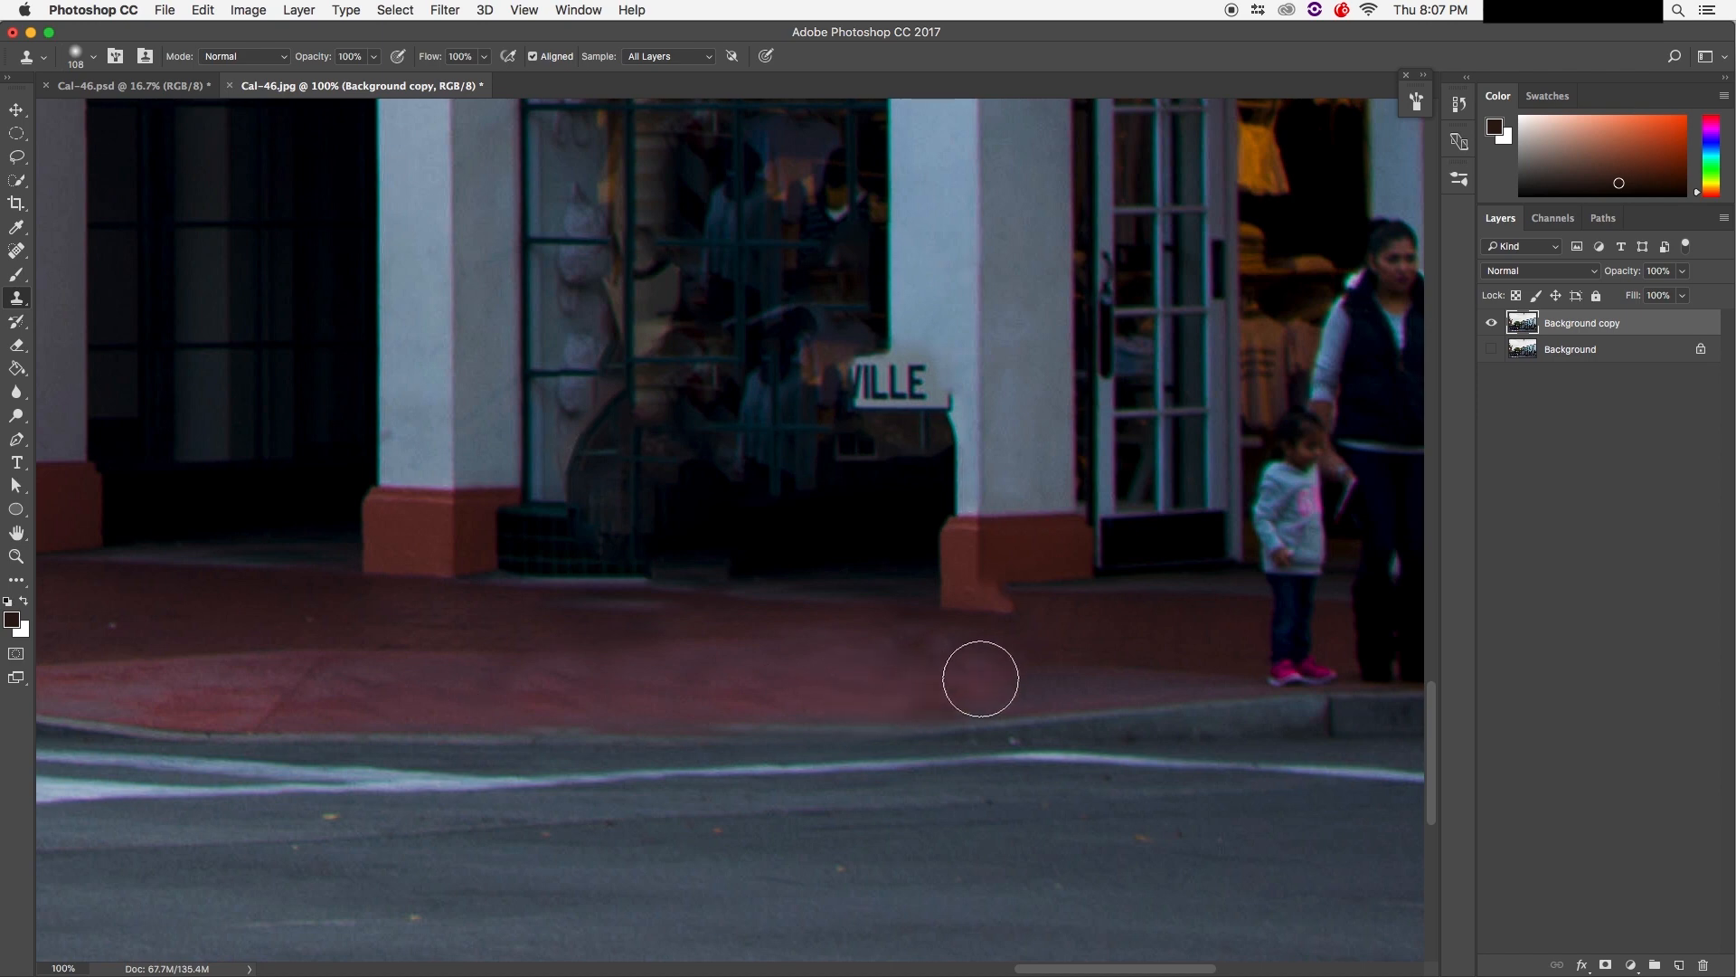
Step: Shrink the brush to 50 px and clone sidewalk texture rightward near the pillar
key("bracketleft")
key("bracketleft")
key("bracketleft")
key("bracketleft")
key("bracketleft")
key("bracketleft")
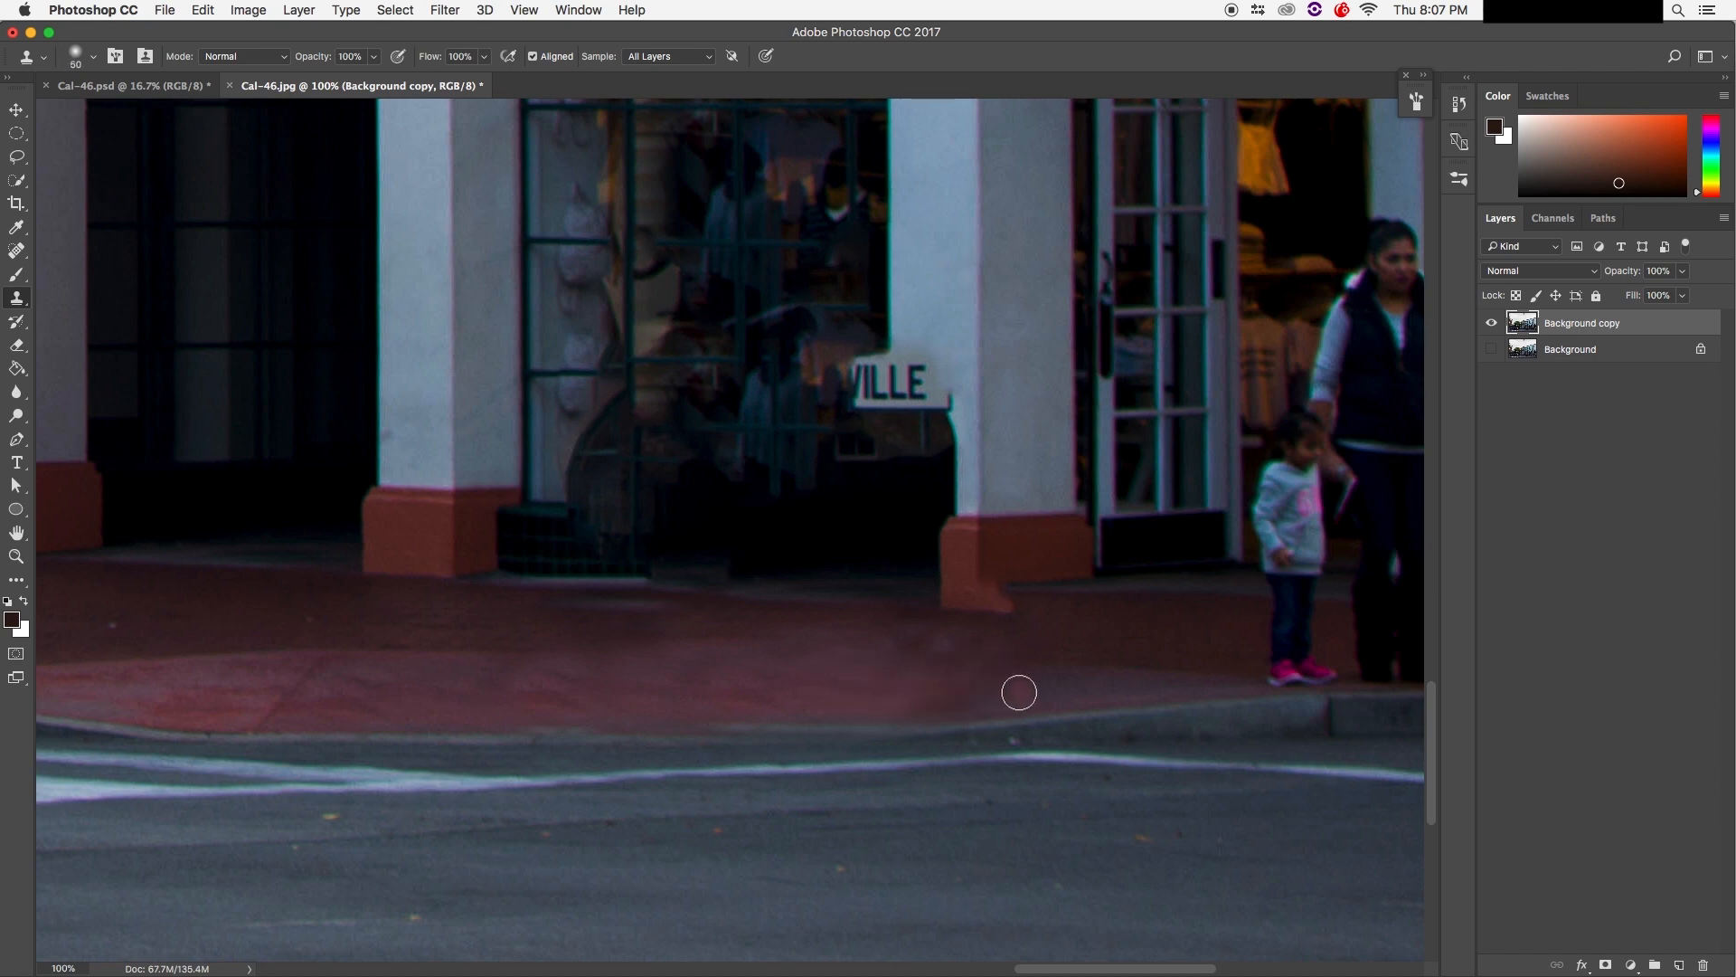
left_click(958, 681, "alt")
left_click_drag(987, 691, 1042, 690)
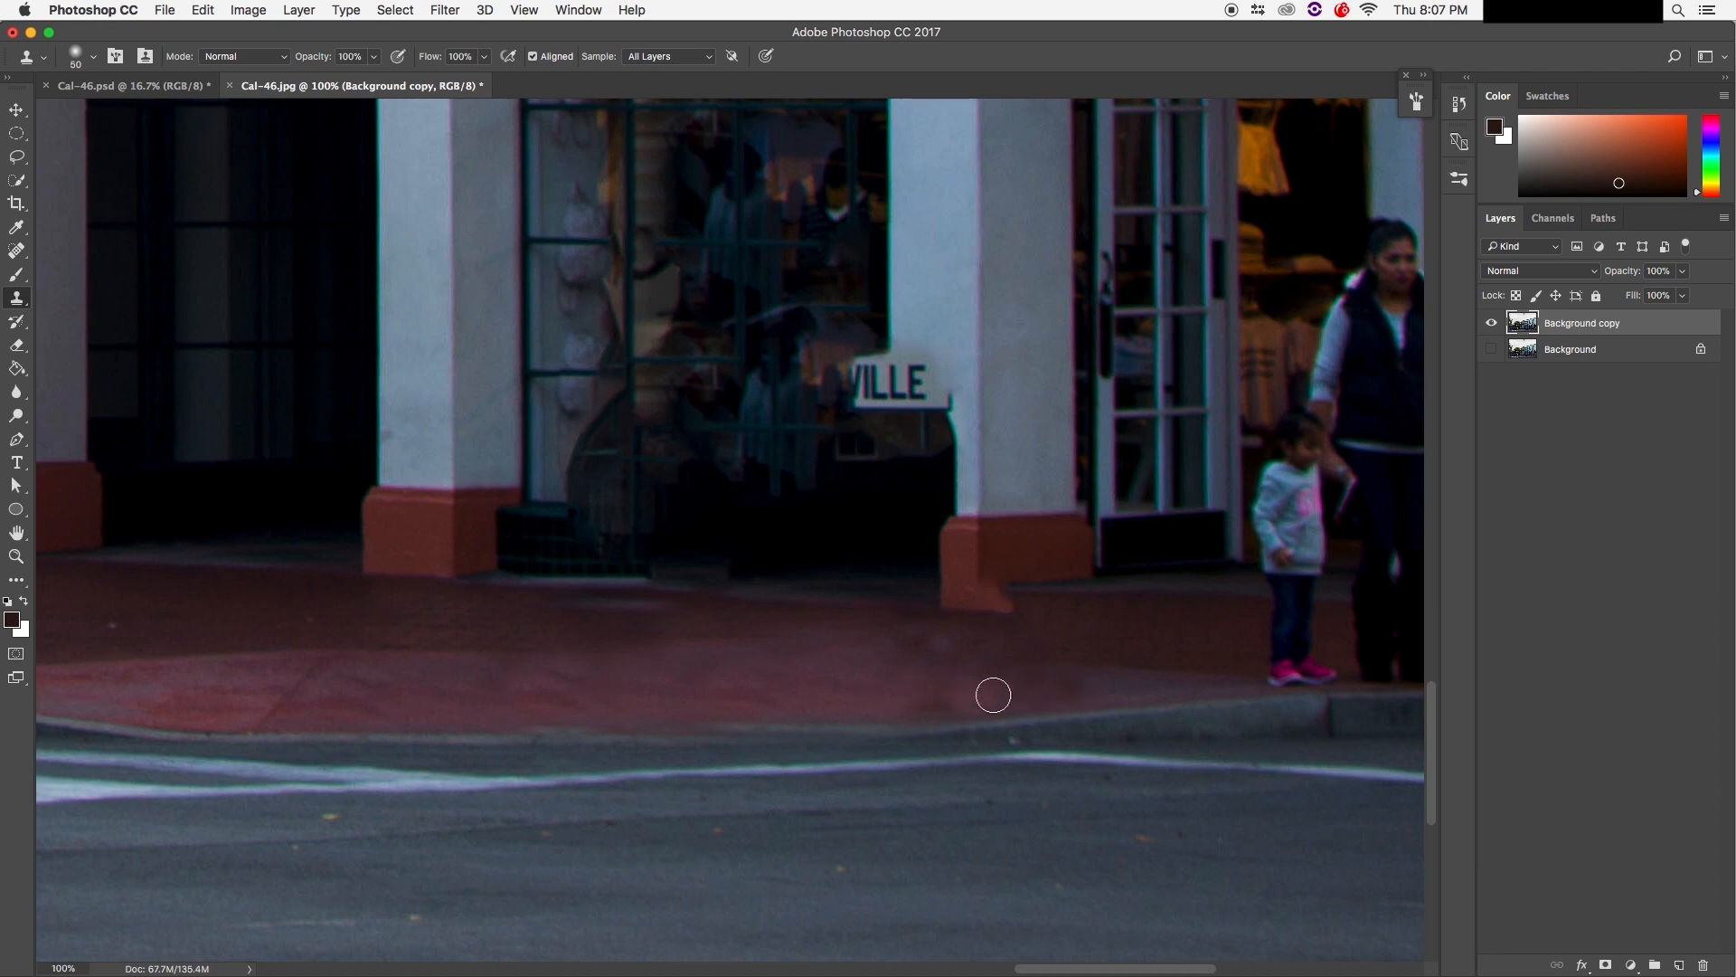
left_click_drag(1091, 686, 1171, 683)
mouse_move(1004, 676)
left_mouse_down()
mouse_move(948, 702)
mouse_move(952, 672)
mouse_move(1003, 693)
left_mouse_up()
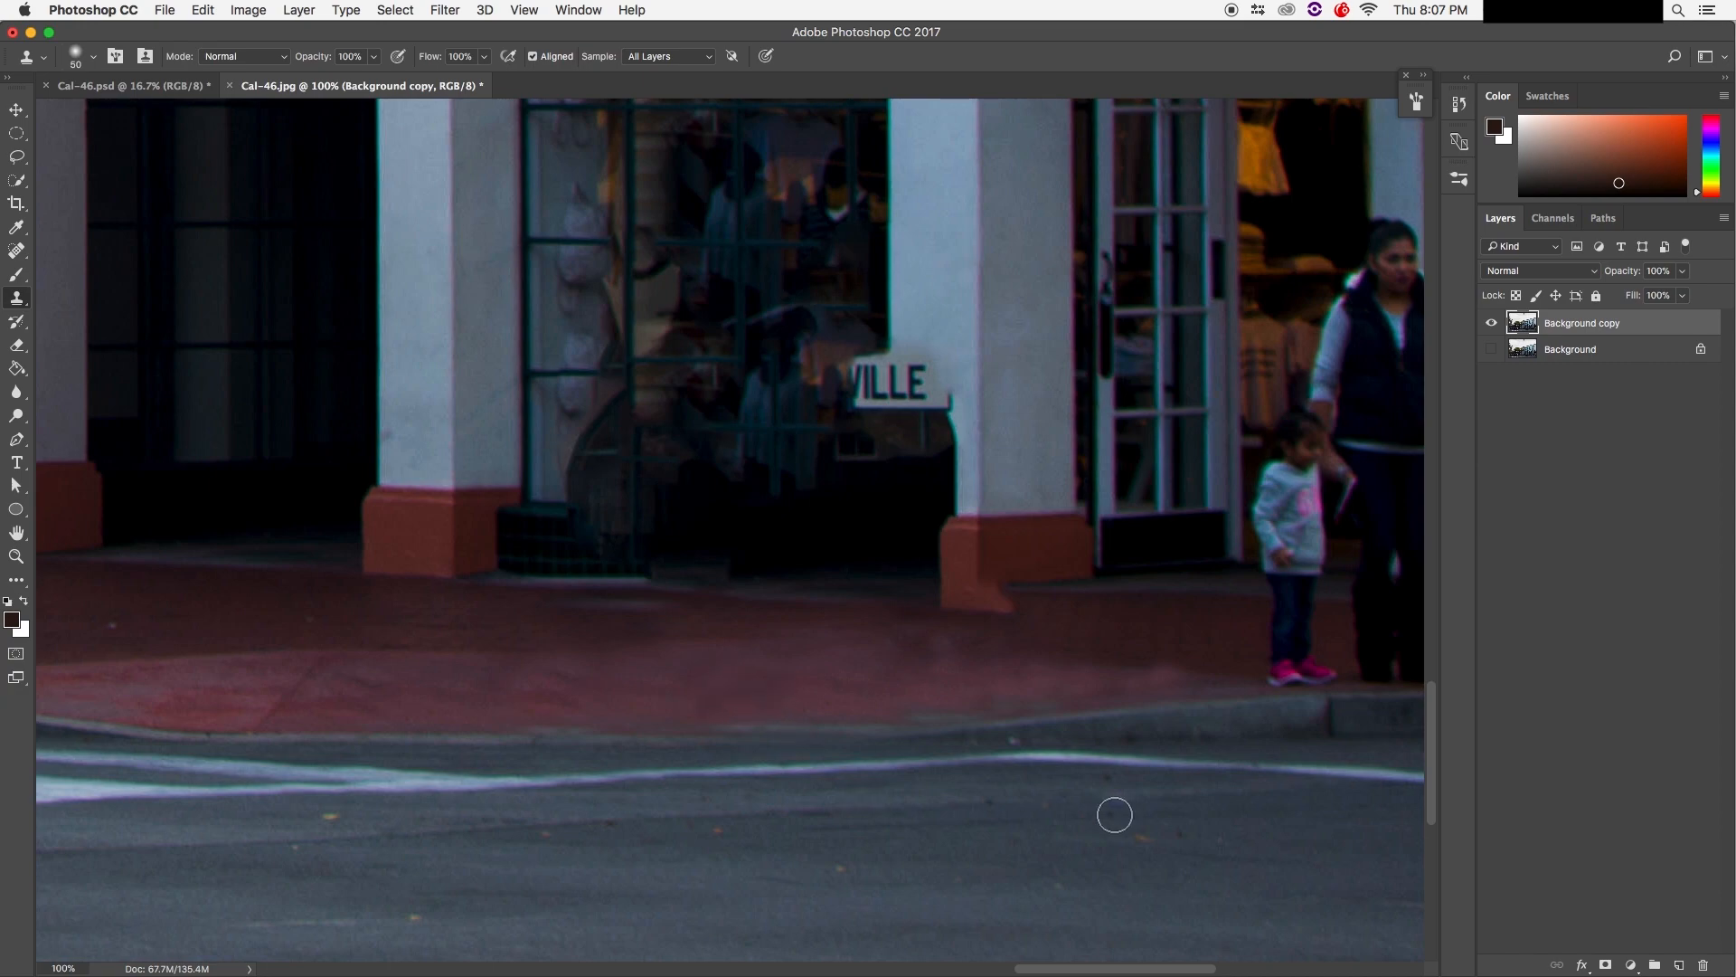
key("super+minus")
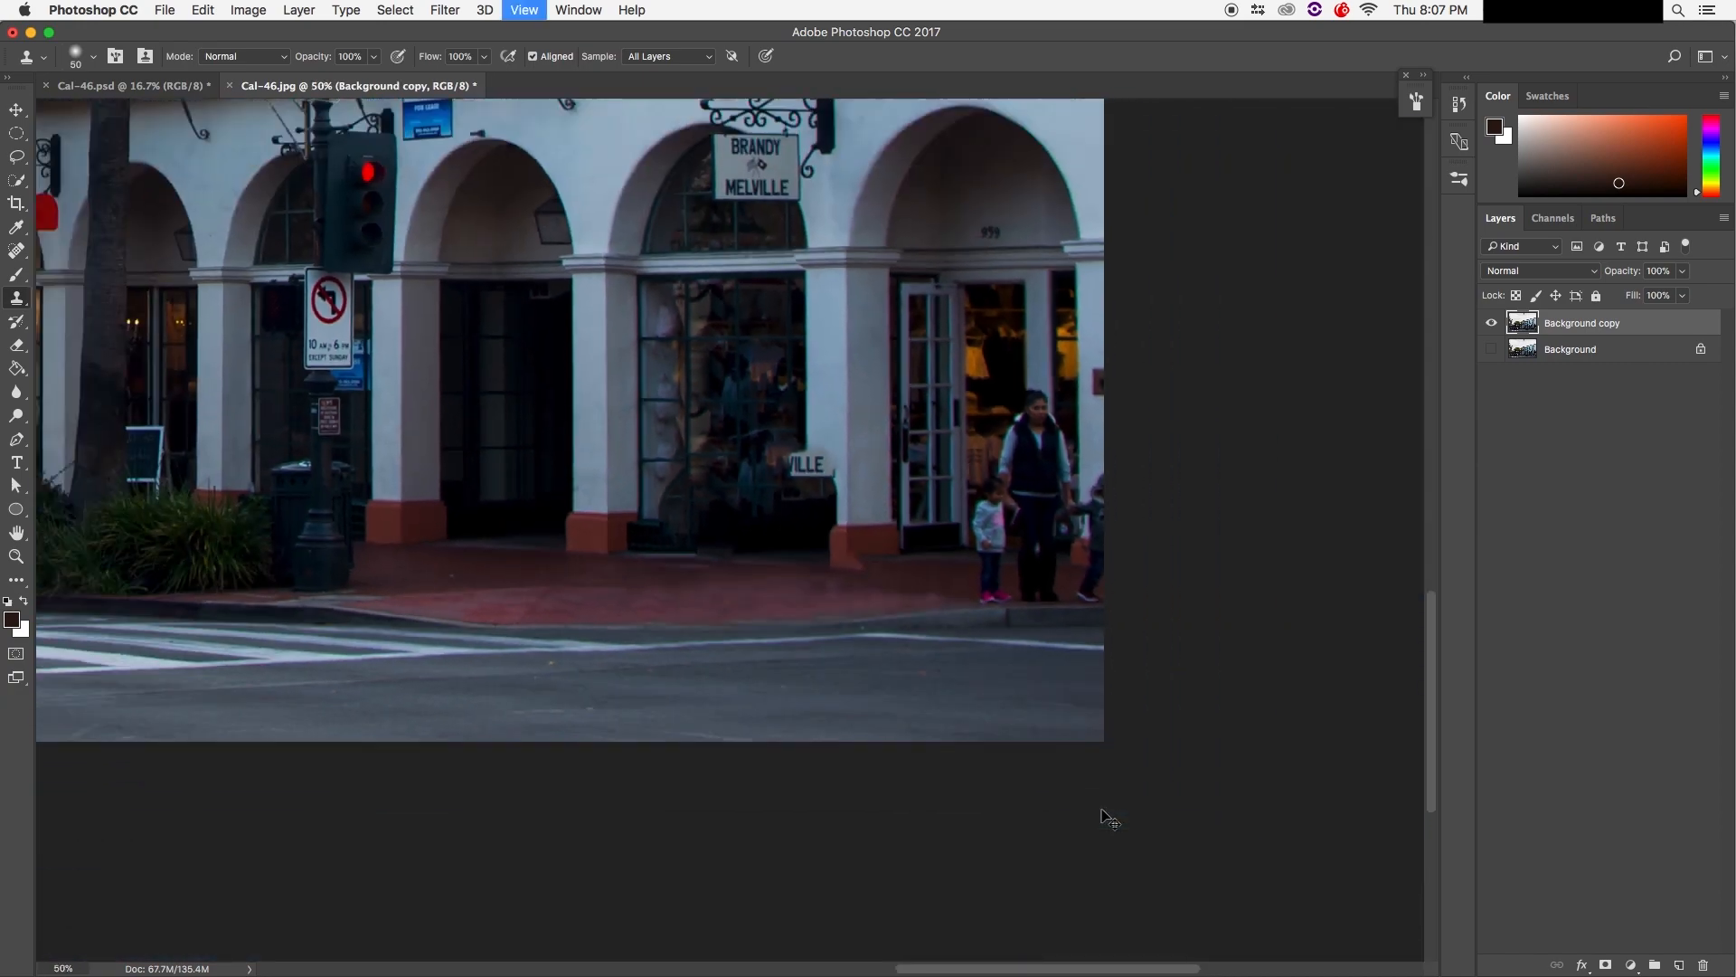
key("super+minus")
key("super+minus")
key("super+minus")
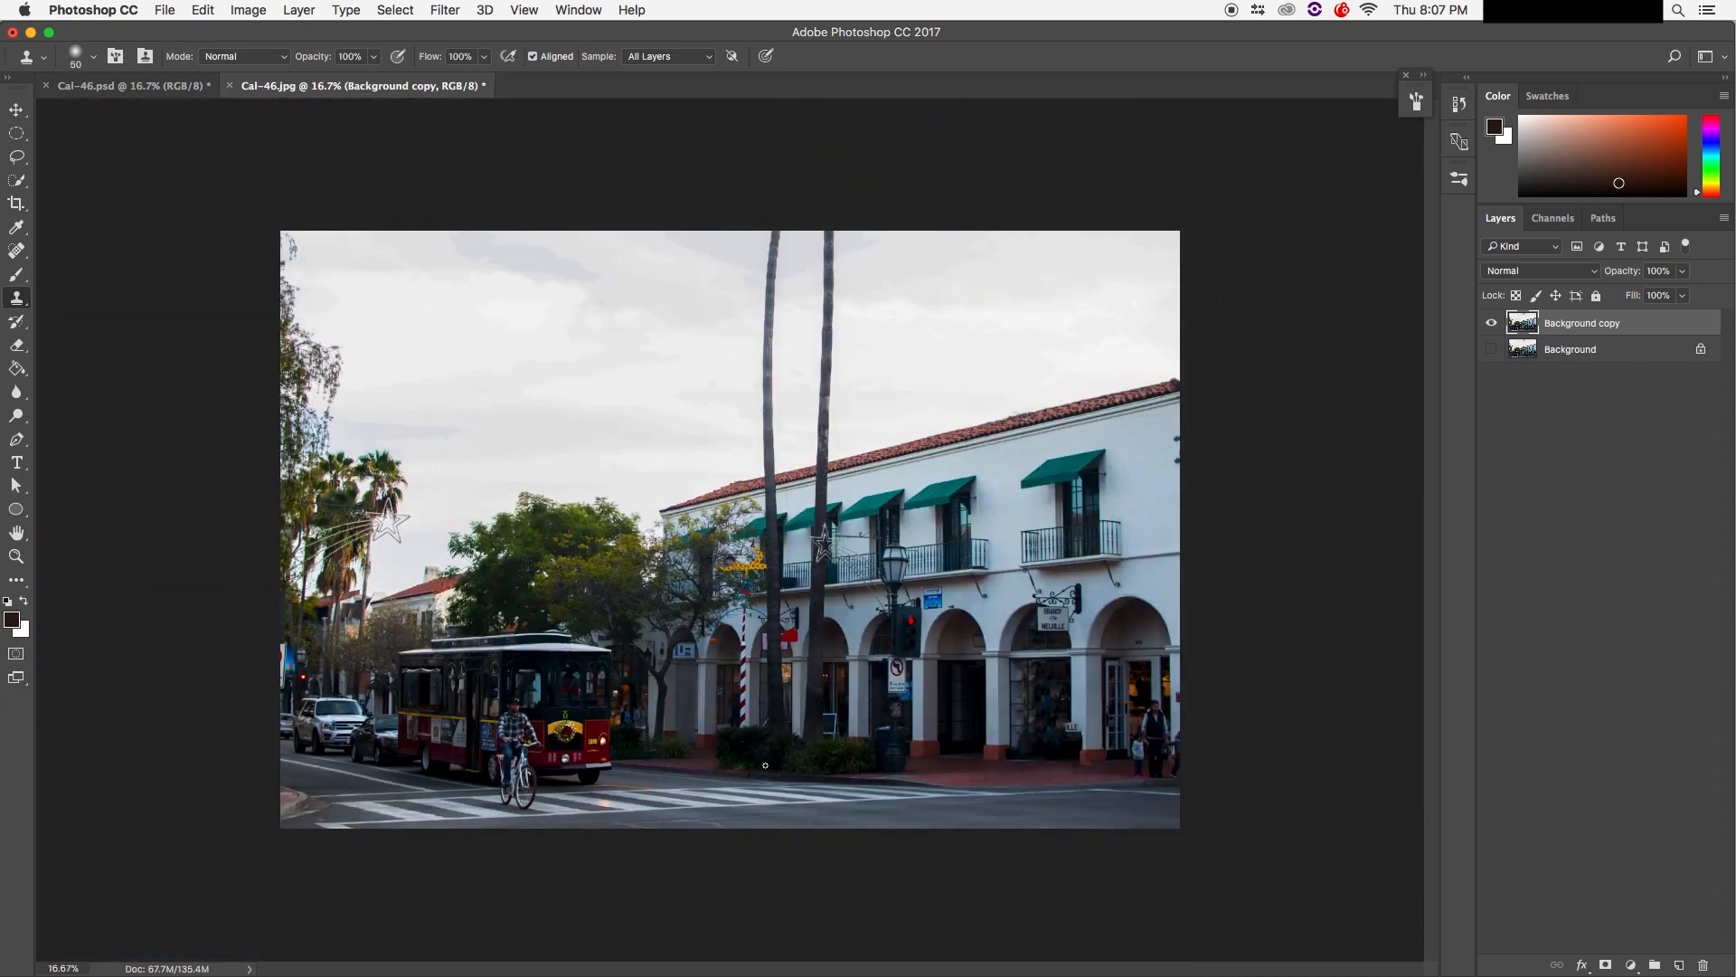
key("super+plus")
key("super+plus")
key("super+plus")
key("super+plus")
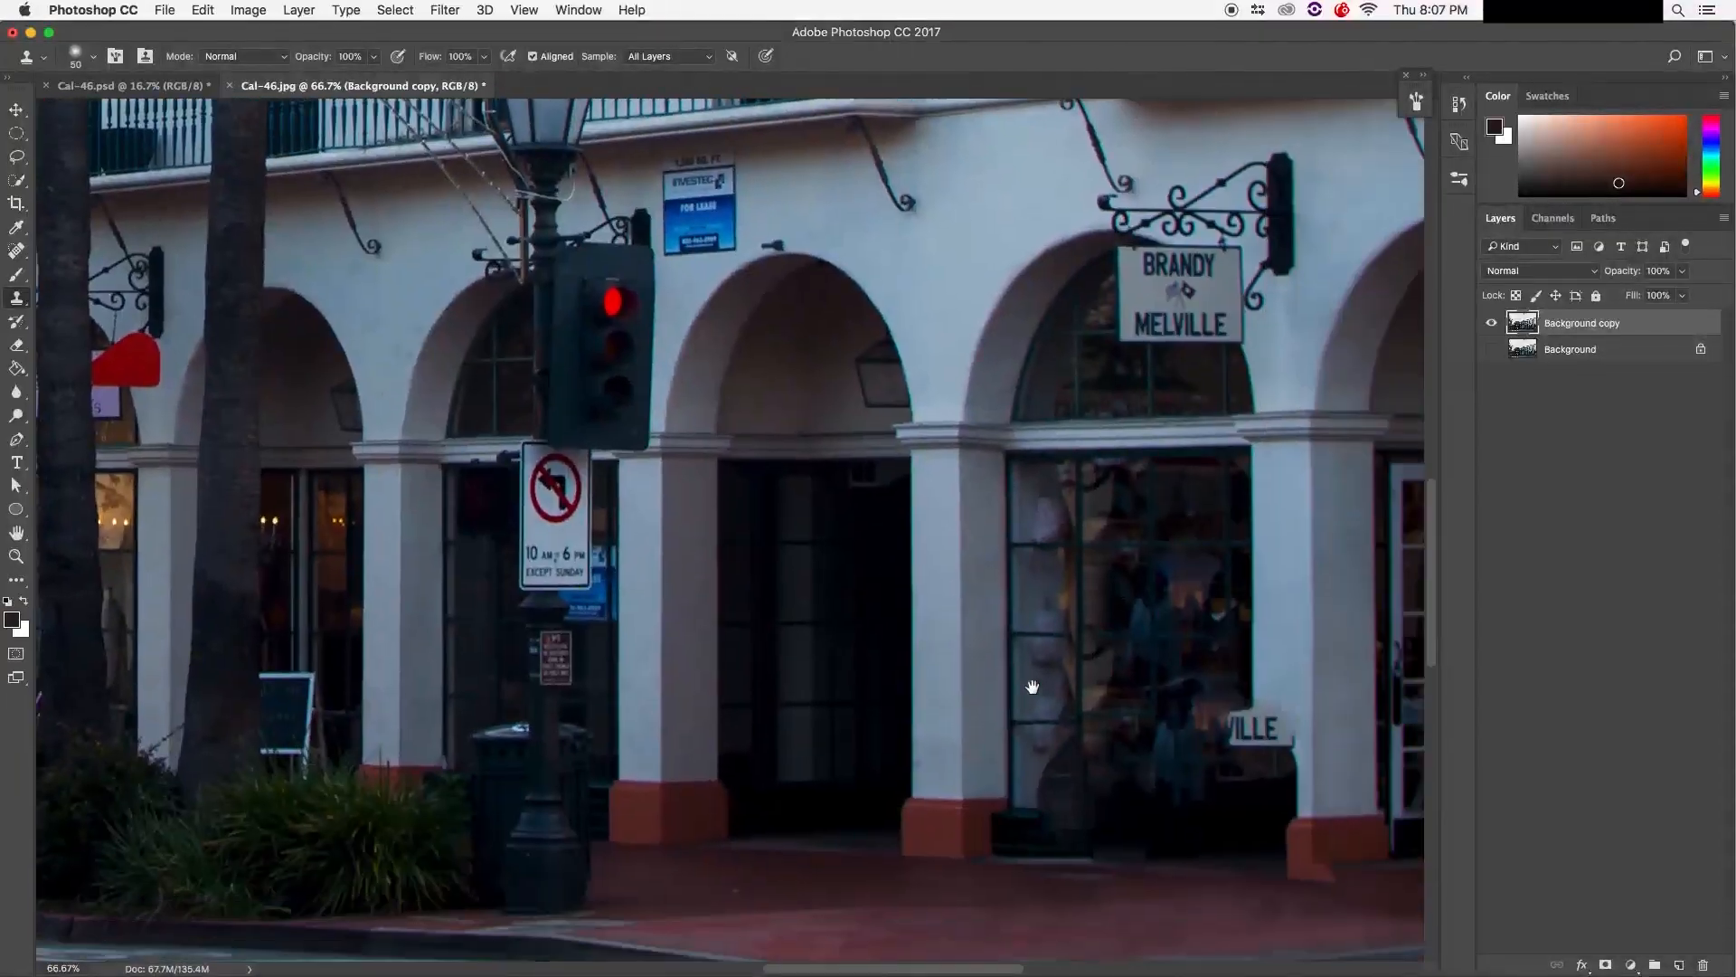
left_click_drag(1031, 687, 815, 549)
key("super+plus")
key("super+plus")
key("super+plus")
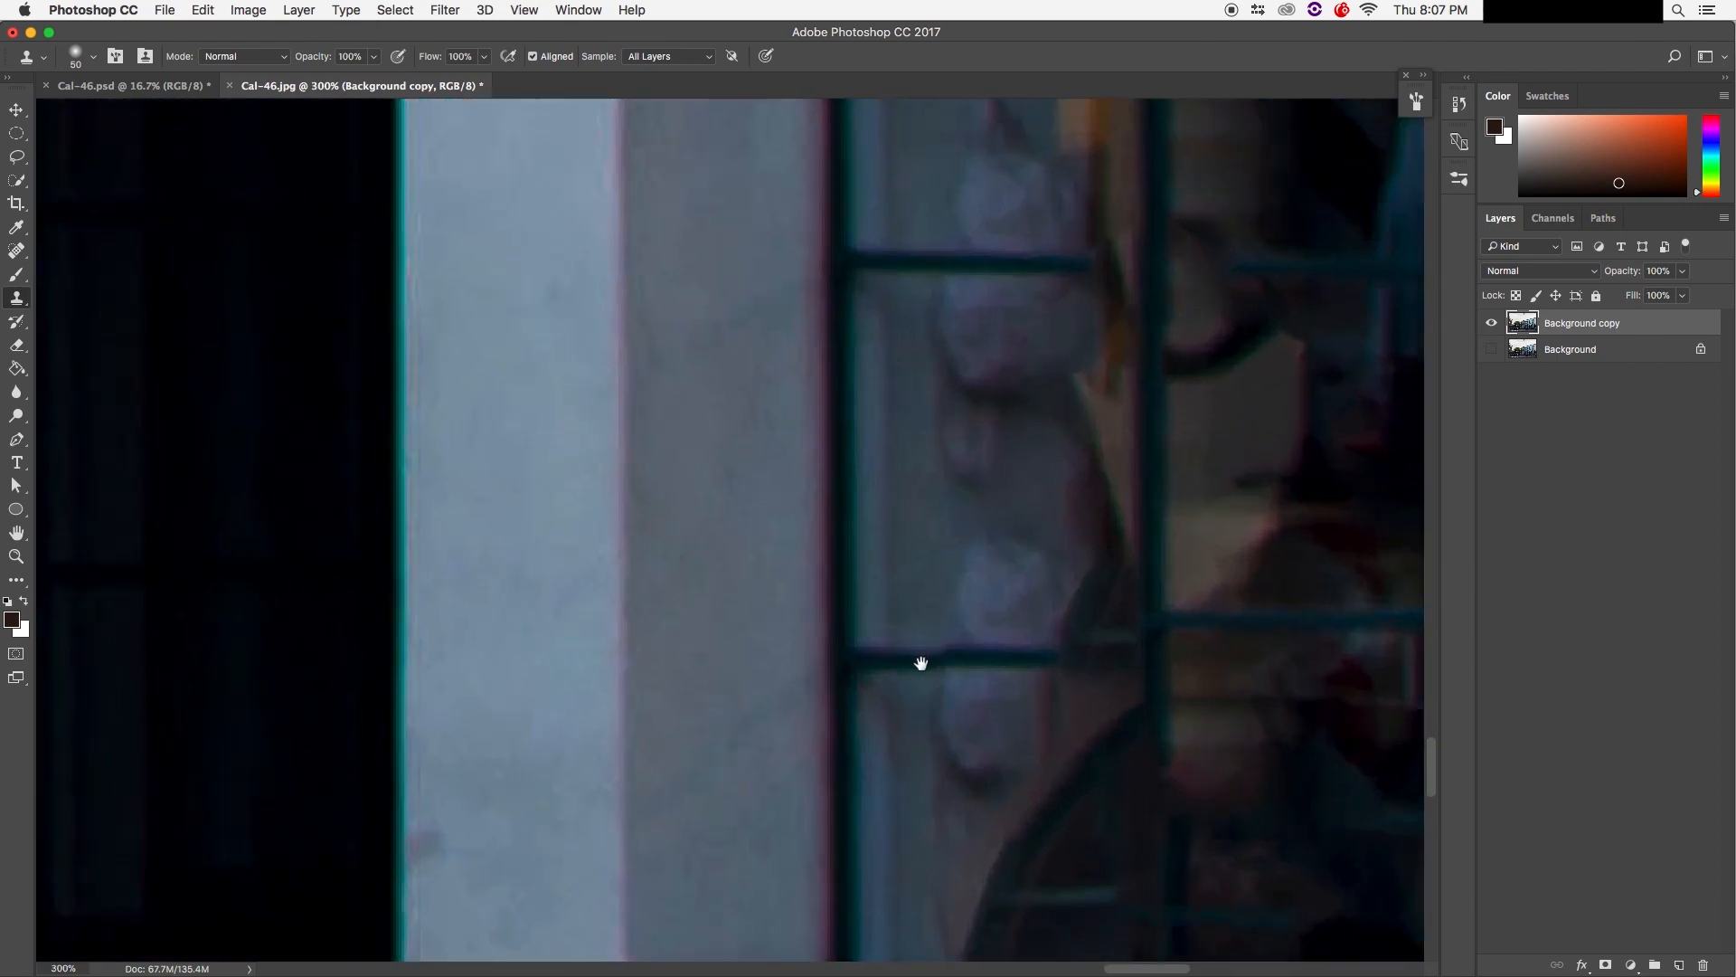
left_click_drag(919, 663, 685, 343)
key("super+minus")
key("super+minus")
key("super+minus")
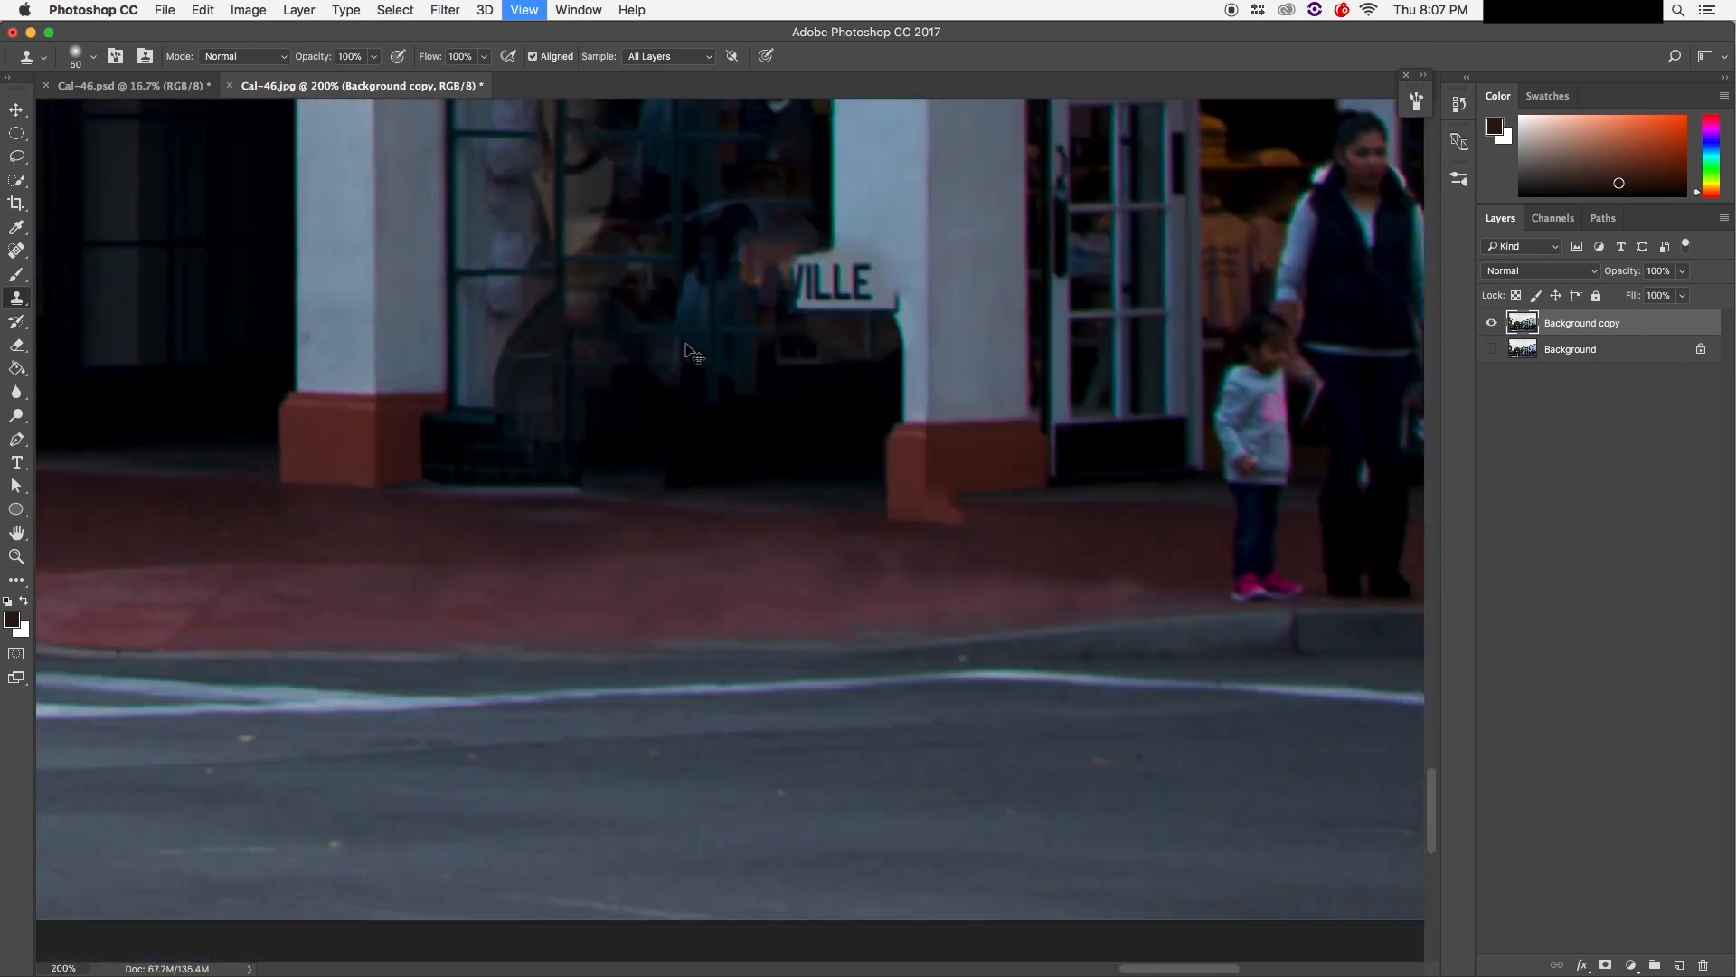
scroll(702, 467, "up", 3)
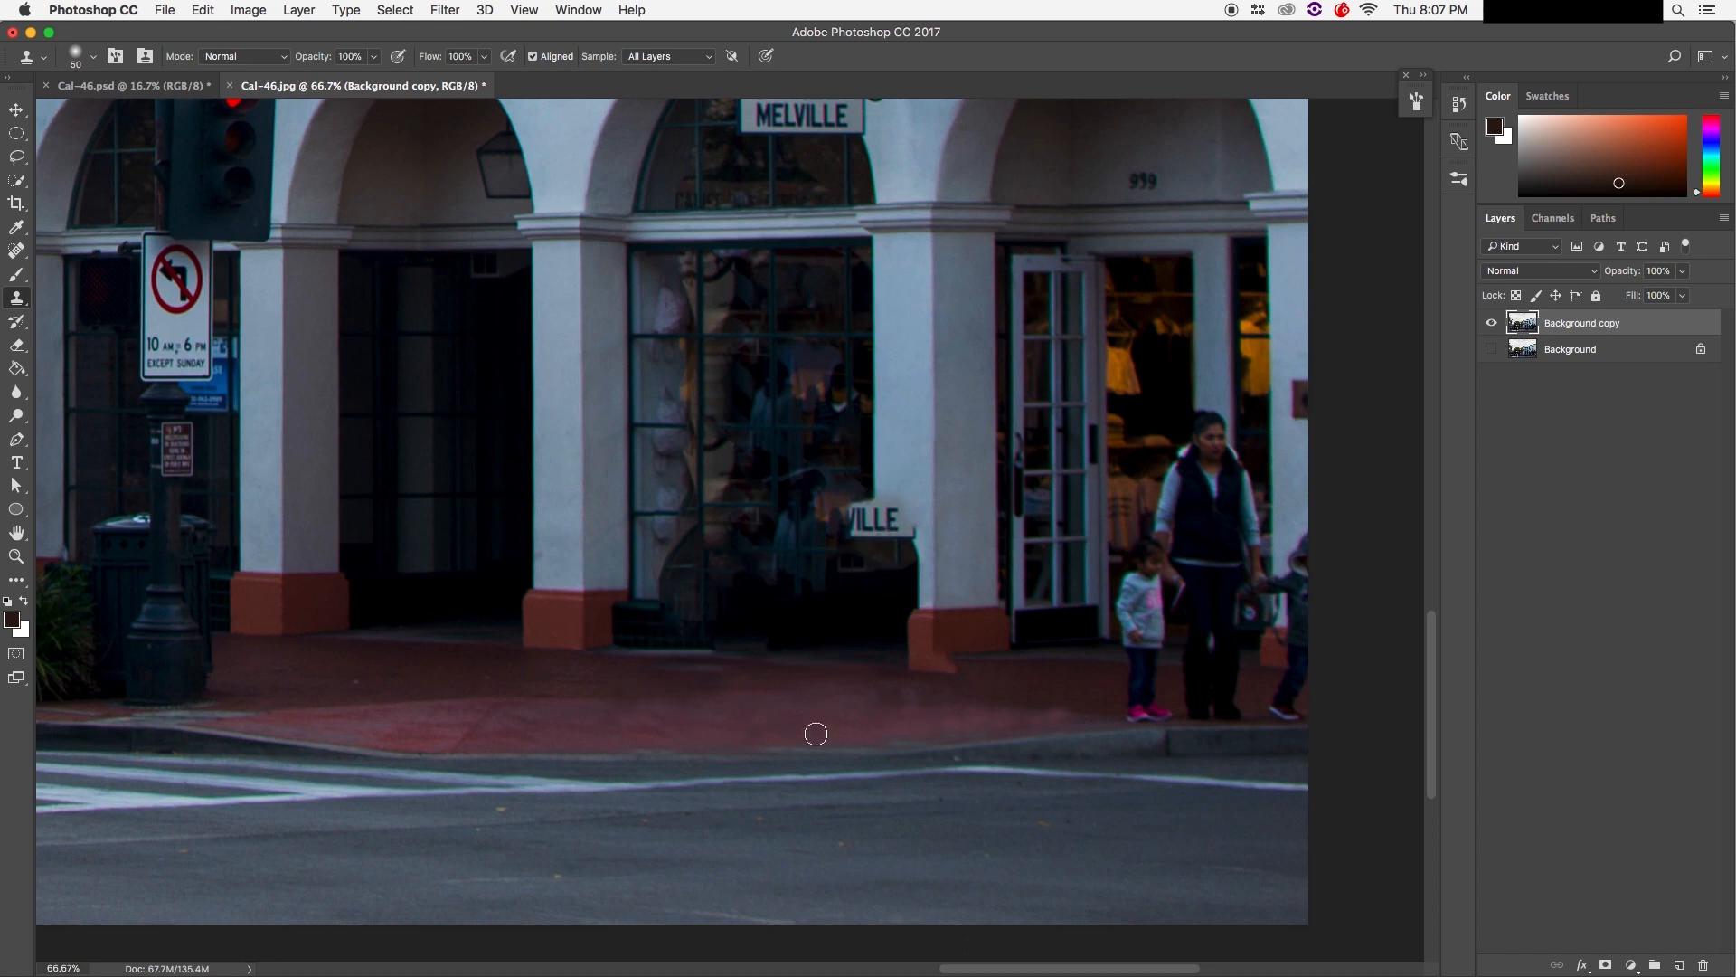
key("super+equal")
key("super+equal")
left_click_drag(883, 783, 697, 432)
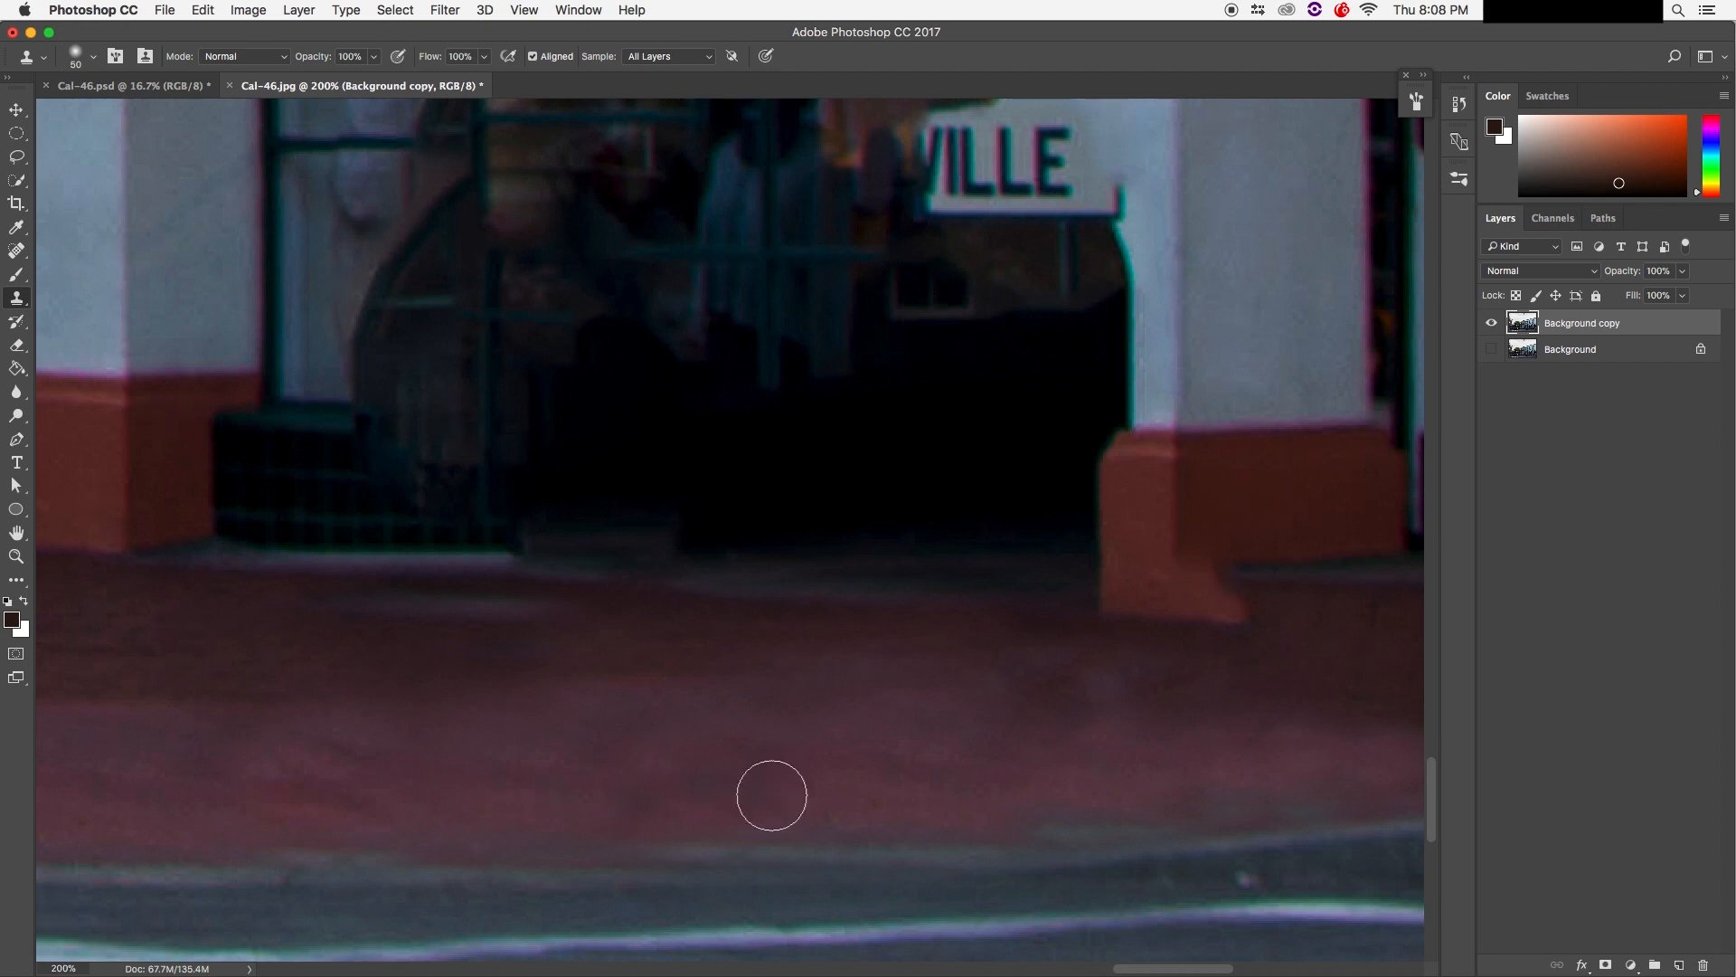
key("super+equal")
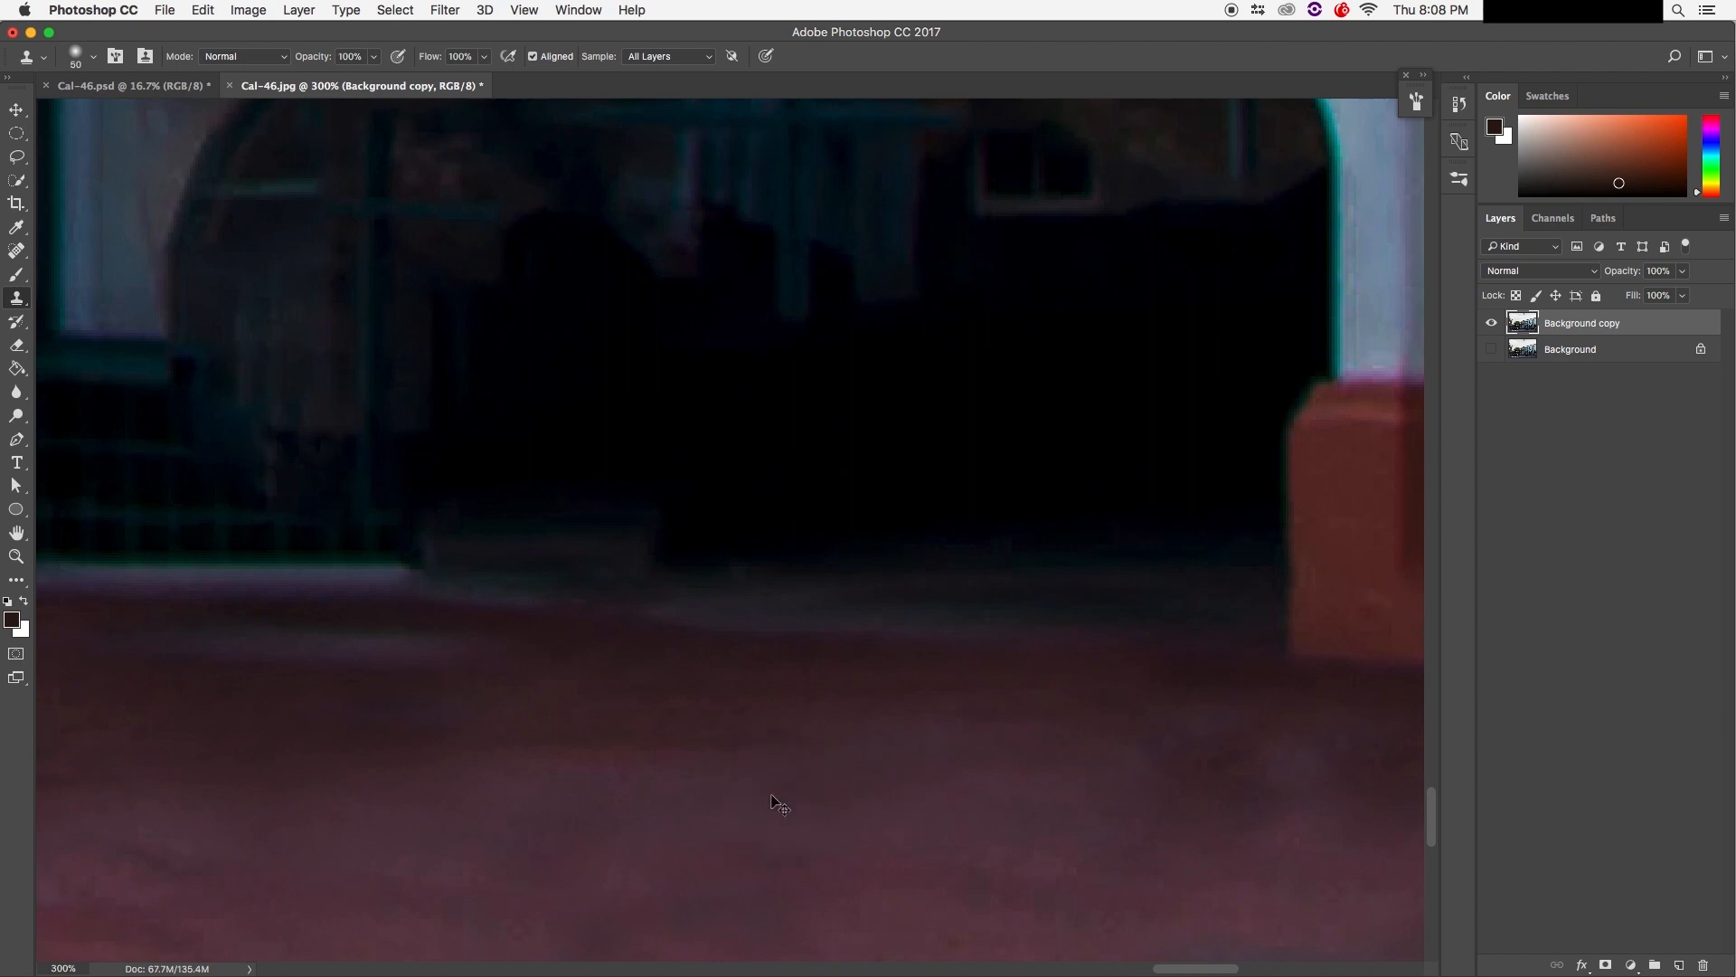
key("super+minus")
key("super+minus")
key("super+minus")
key("super+minus")
key("super+equal")
key("super+equal")
key("super+equal")
key("super+equal")
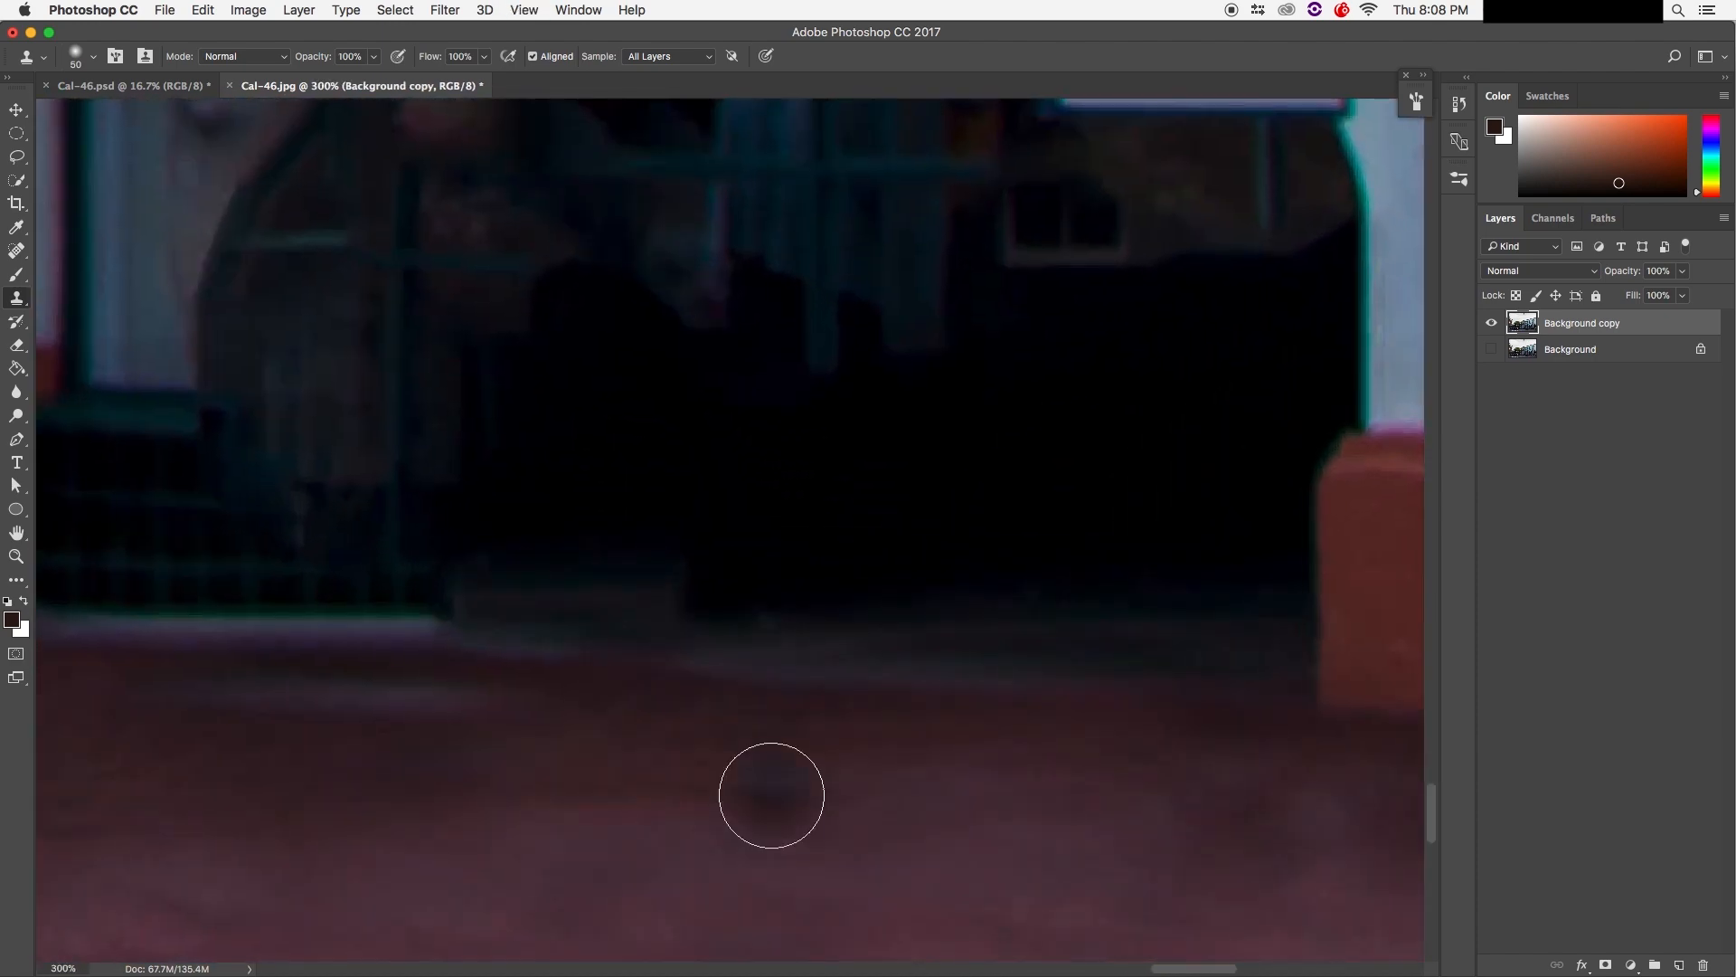
key("super+minus")
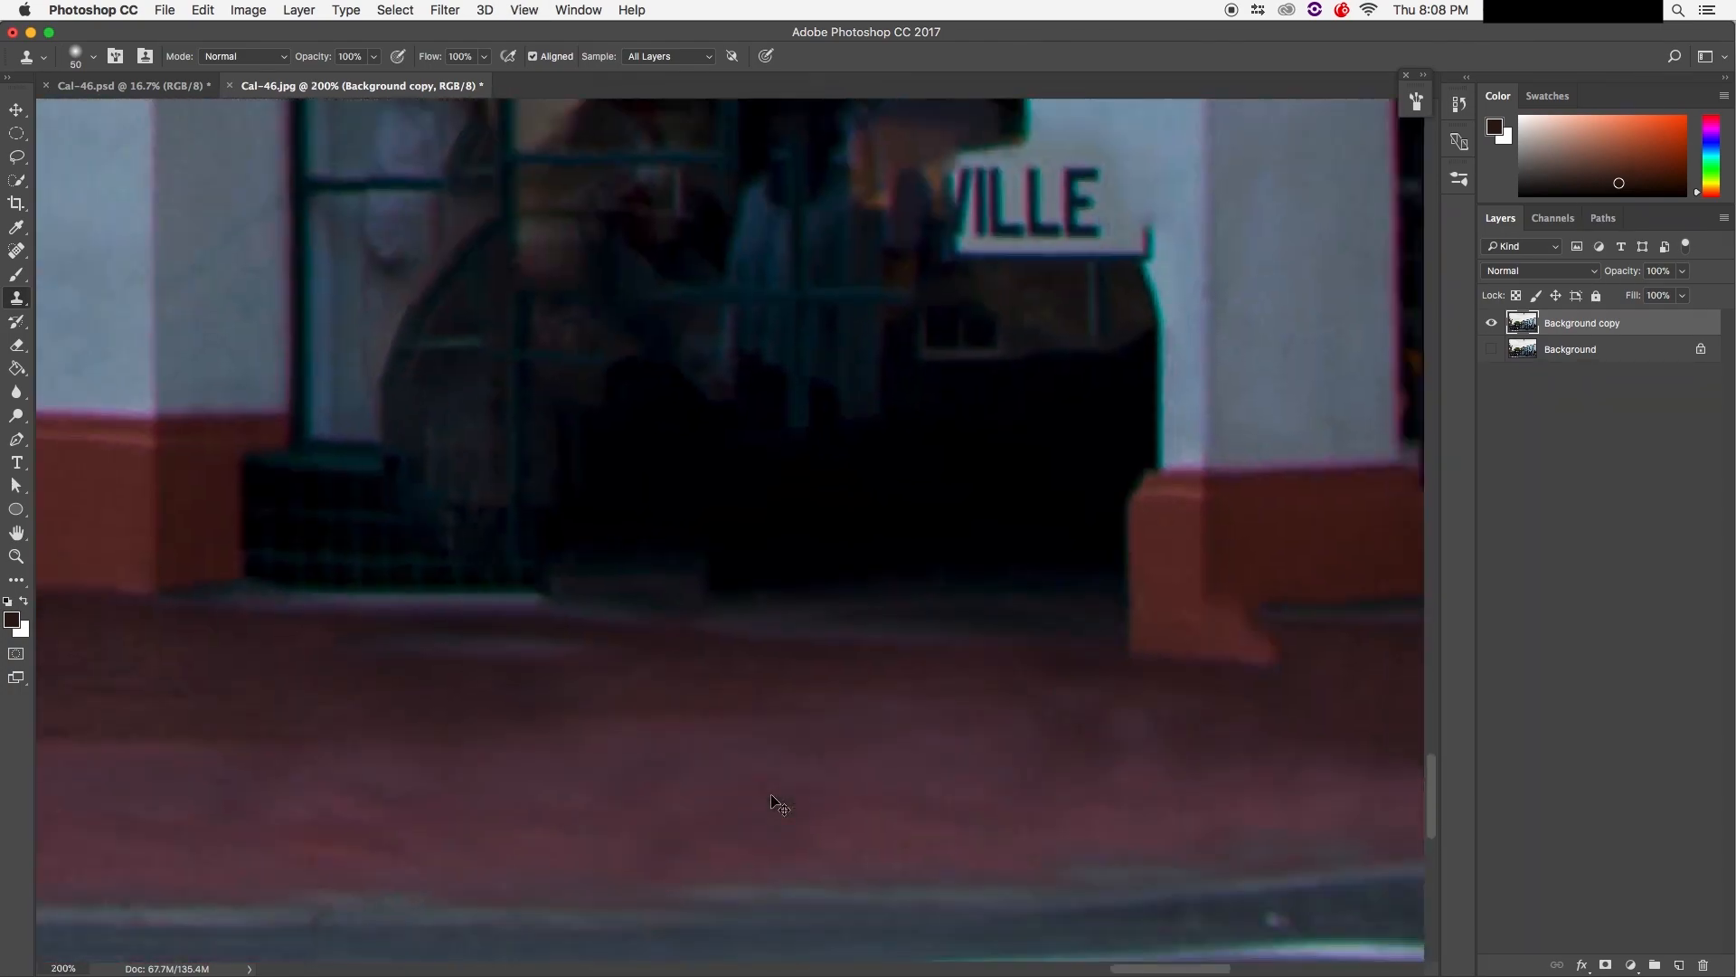
key("super+minus")
key("super+minus")
key("super+equal")
left_click_drag(725, 678, 843, 889)
key("super+equal")
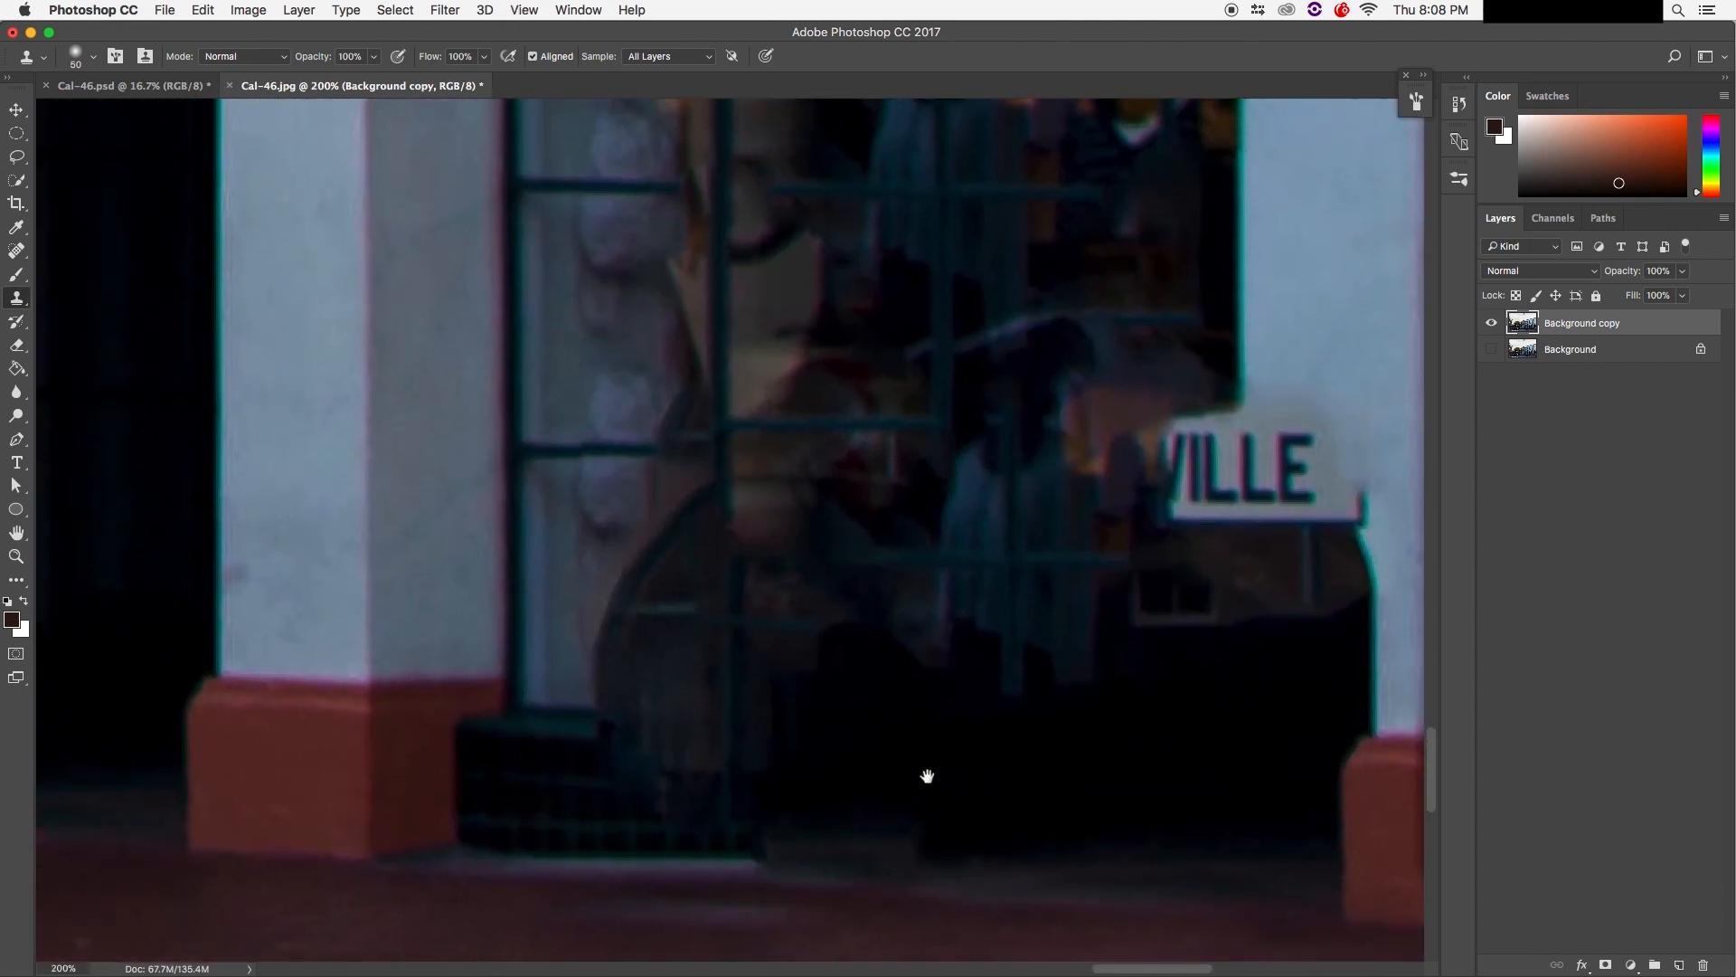
Step: Toggle the Background copy visibility to compare the cleaned storefront with the original
left_click_drag(930, 791, 907, 675)
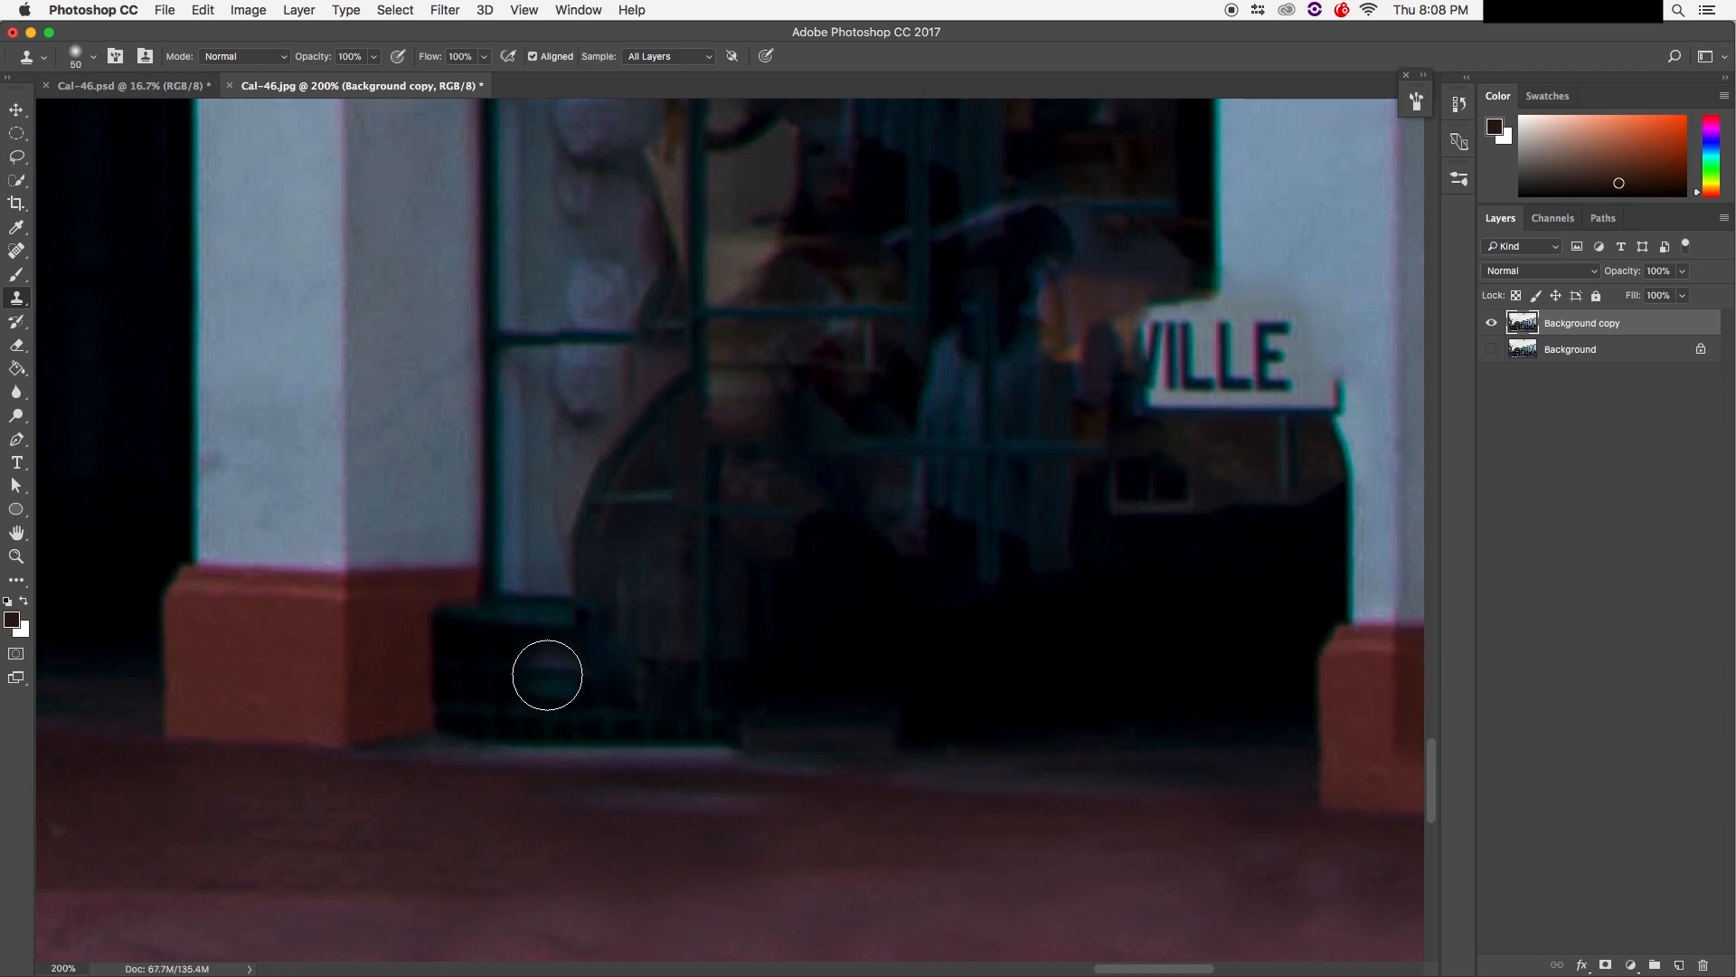
left_click(1492, 323)
left_click(1492, 324)
left_click(1492, 323)
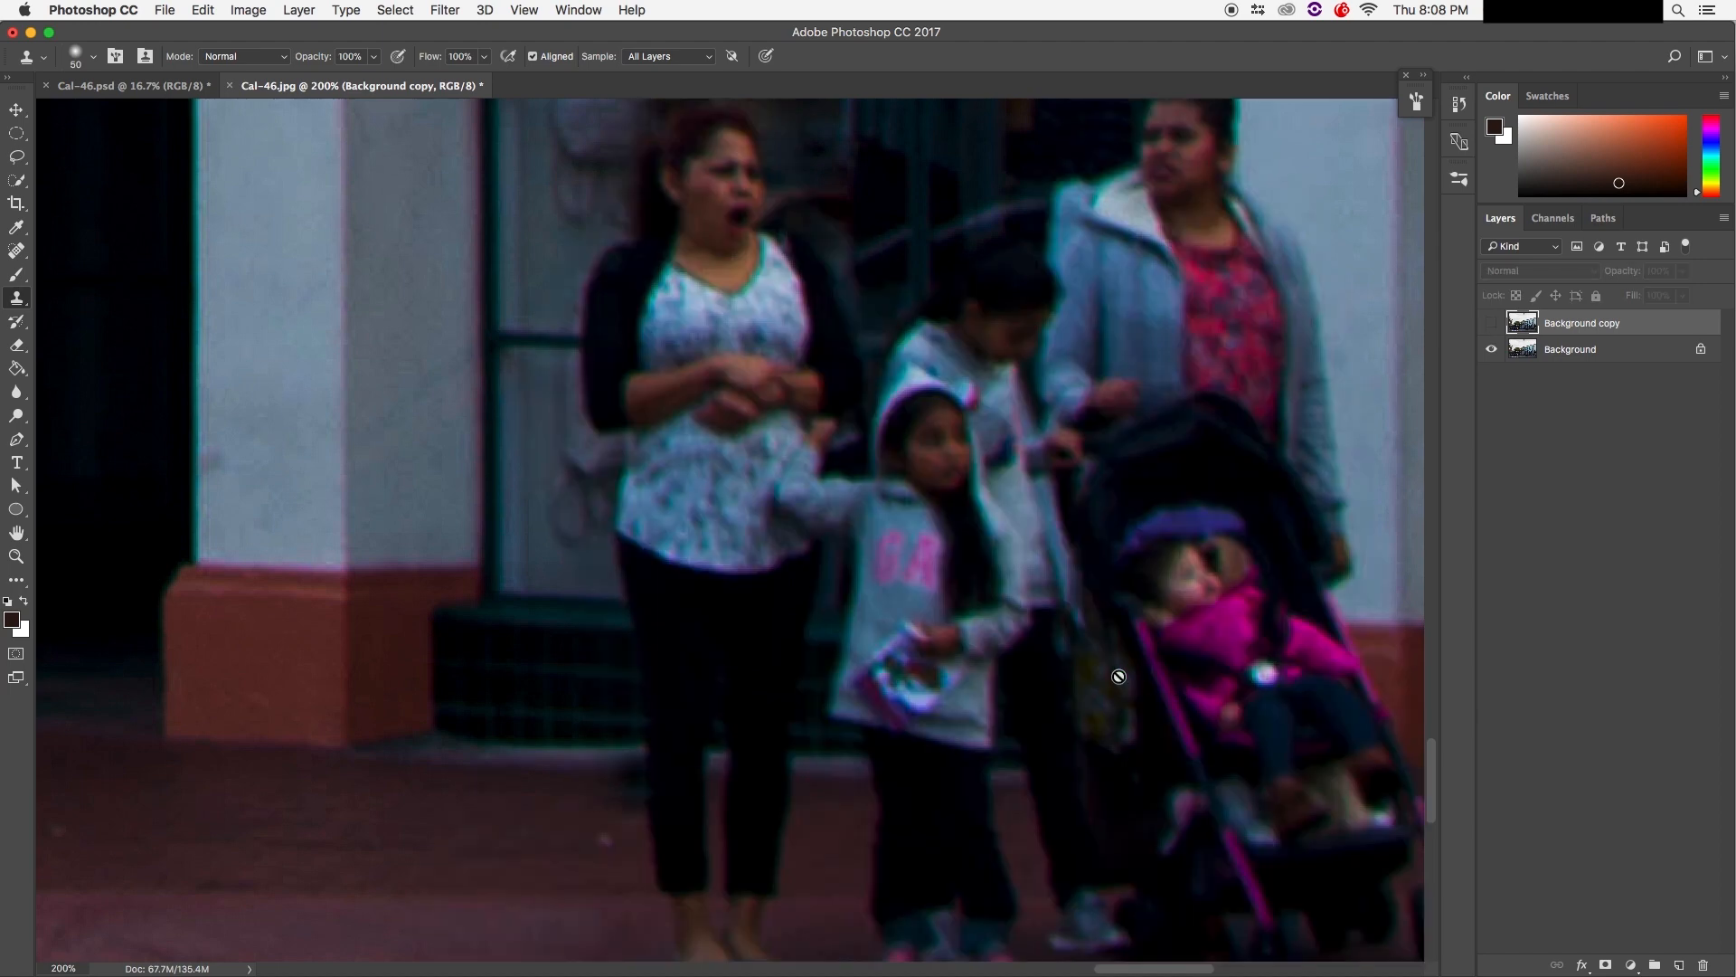
left_click(1490, 323)
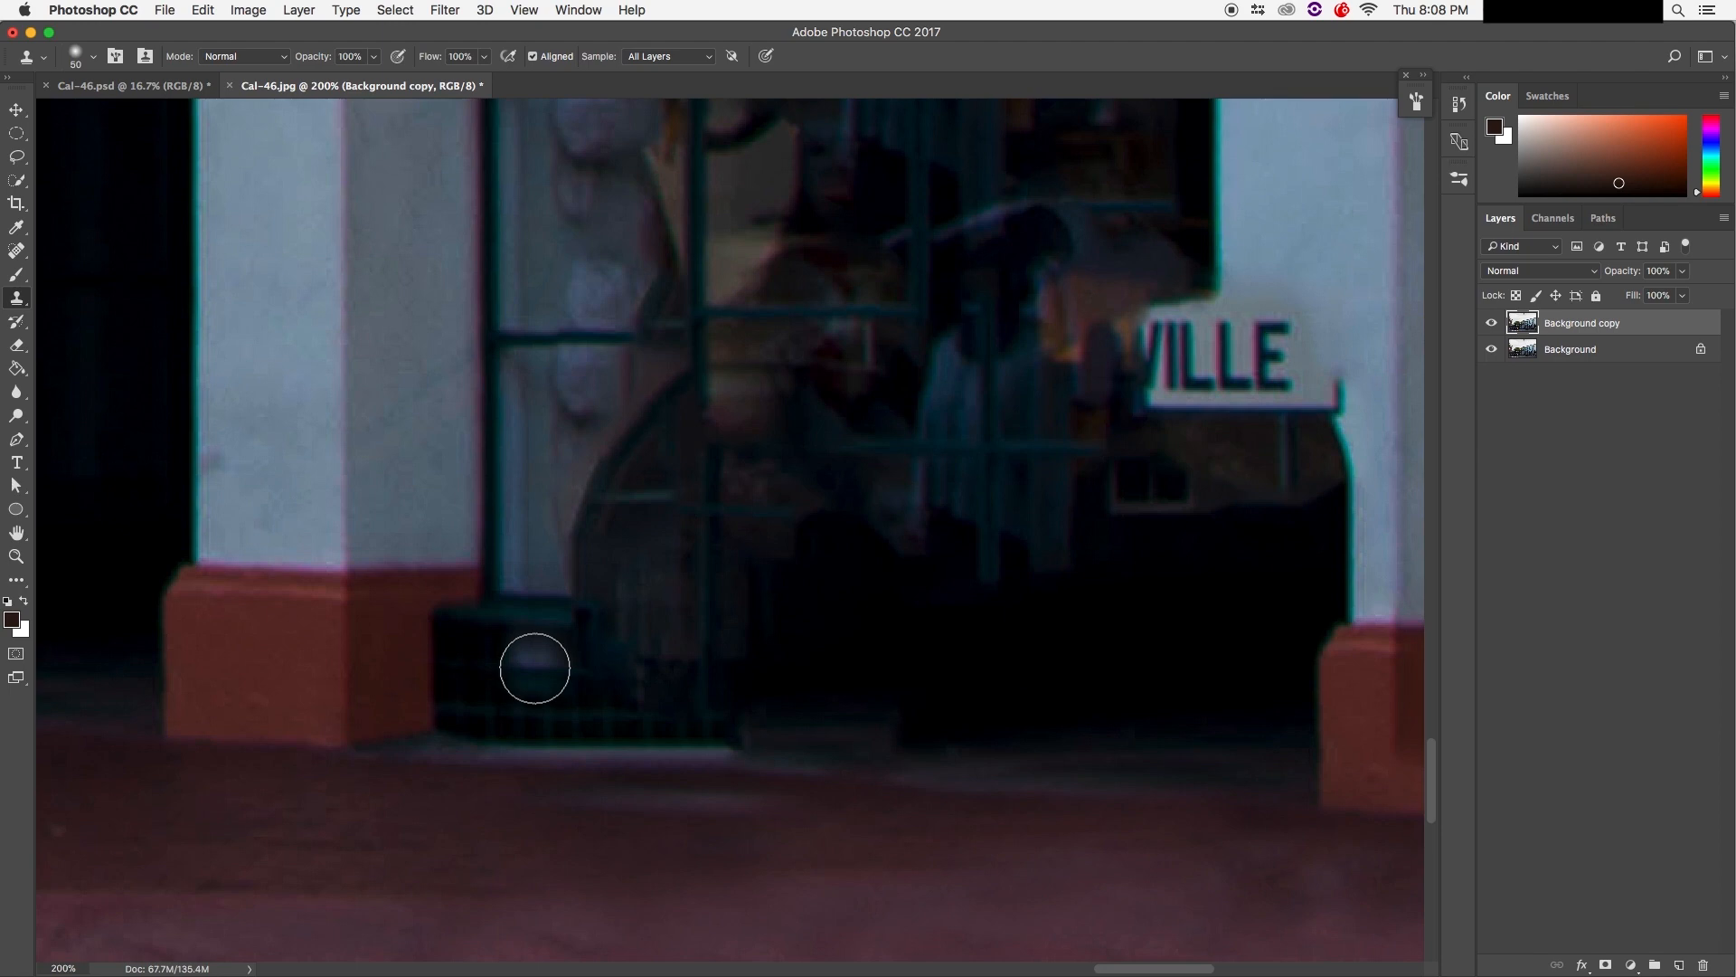
Step: Clone dark bench tiles along the step's top edge, covering the light edge and brownish patch
left_click(534, 668, "alt")
mouse_move(583, 659)
left_mouse_down()
mouse_move(696, 657)
mouse_move(733, 705)
mouse_move(690, 645)
mouse_move(734, 651)
left_mouse_up()
left_click(516, 701, "alt")
left_click(536, 655, "alt")
left_click(543, 673, "alt")
mouse_move(597, 645)
left_mouse_down()
mouse_move(709, 645)
mouse_move(670, 686)
mouse_move(683, 701)
mouse_move(783, 709)
left_mouse_up()
left_click(555, 684, "alt")
left_click(594, 695, "alt")
left_click(635, 664, "alt")
left_click_drag(742, 631, 802, 634)
left_click(697, 689, "alt")
left_click_drag(841, 714, 971, 705)
Step: Extend the dark tile texture along the bench almost to the right pillar
left_click(636, 698, "alt")
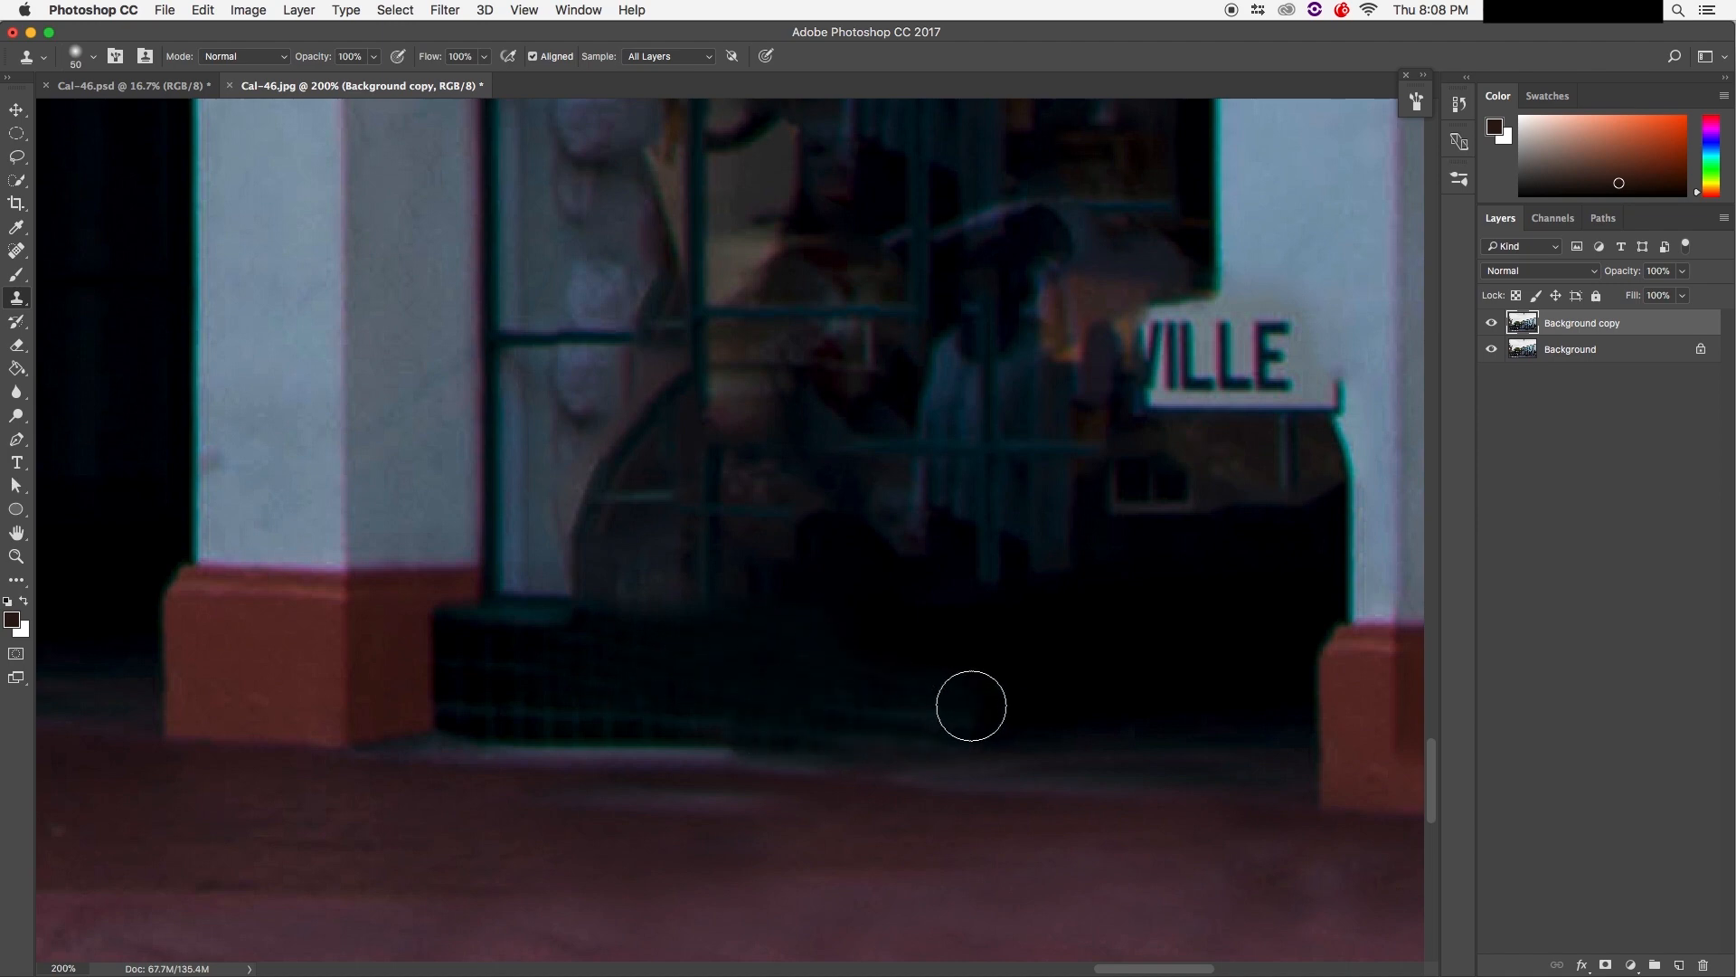
left_click(546, 694, "alt")
mouse_move(633, 657)
left_mouse_down()
mouse_move(823, 646)
mouse_move(847, 683)
mouse_move(887, 681)
left_mouse_up()
left_click(652, 702, "alt")
left_click(649, 695, "alt")
left_click_drag(717, 698, 1132, 718)
left_click(816, 728, "alt")
left_click(893, 720, "alt")
left_click(992, 726, "alt")
mouse_move(761, 704)
left_mouse_down()
mouse_move(922, 682)
mouse_move(1144, 691)
left_mouse_up()
left_click(725, 693, "alt")
left_click_drag(937, 696, 1022, 690)
left_click(811, 663, "alt")
mouse_move(862, 652)
left_mouse_down()
mouse_move(1093, 658)
mouse_move(1080, 635)
left_mouse_up()
left_click(1019, 683, "alt")
left_click_drag(1185, 718, 1294, 713)
left_click(941, 705, "alt")
left_click_drag(949, 726, 1302, 716)
Step: Compare before and after by toggling the cleaned layer, then select the Background layer
left_click(1491, 323)
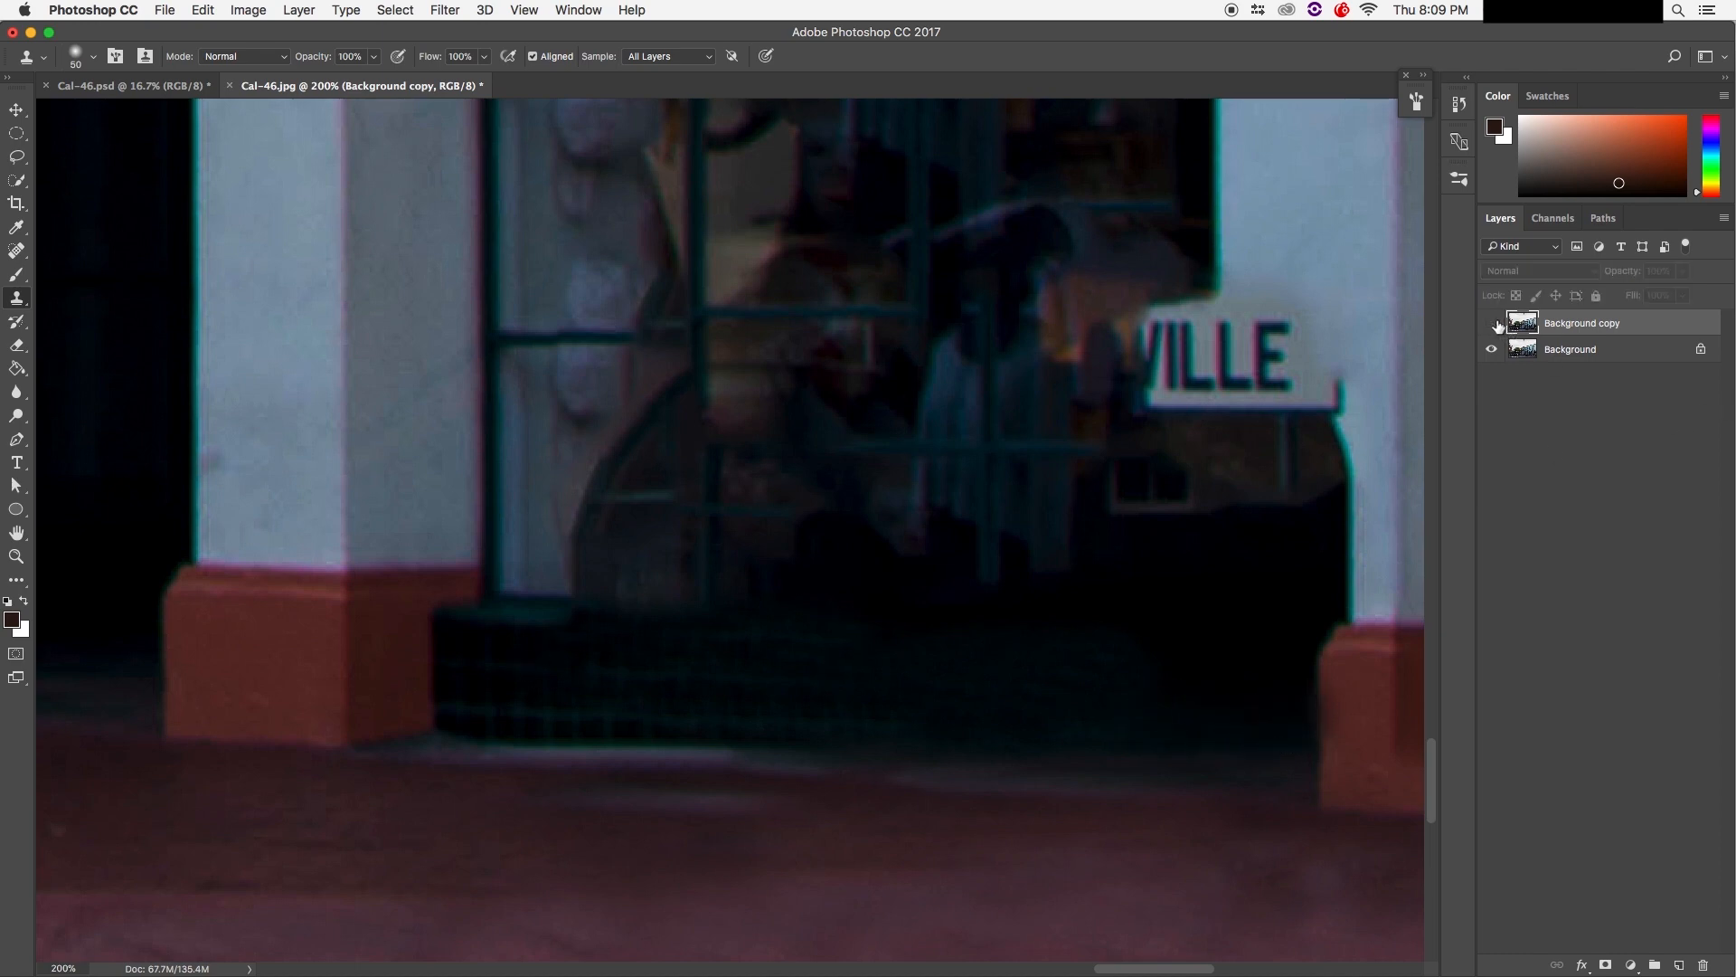
left_click(1493, 324)
left_click(1493, 324)
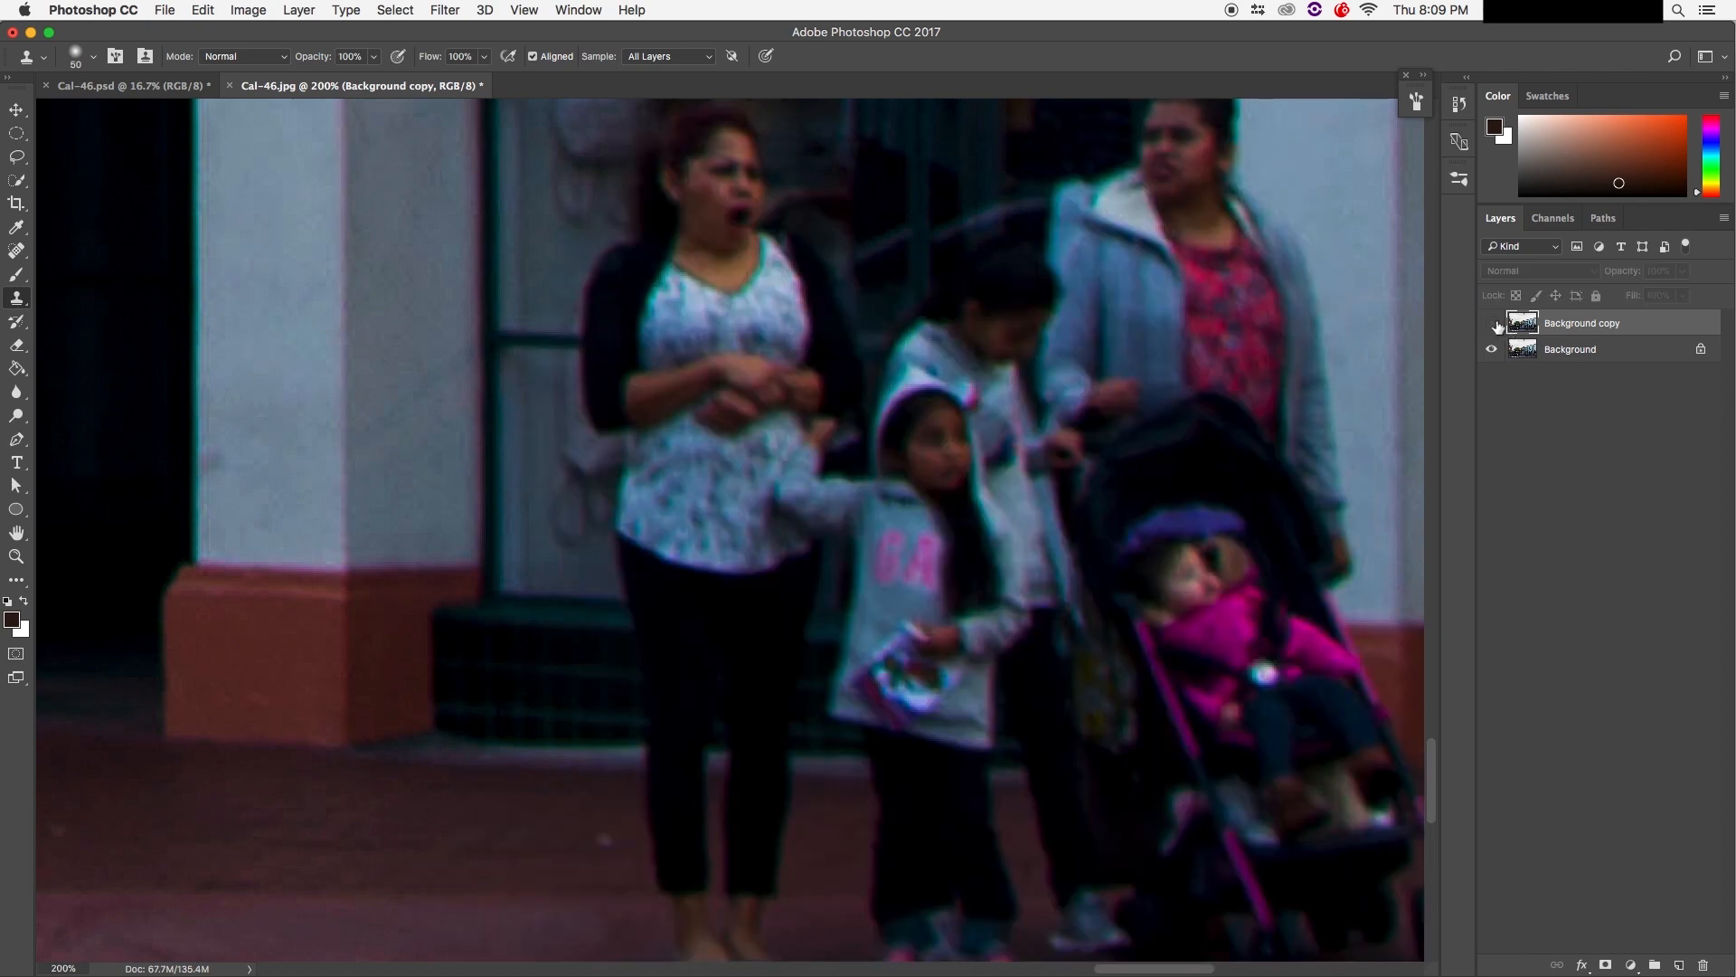
left_click(1492, 324)
left_click(1492, 324)
left_click(1491, 324)
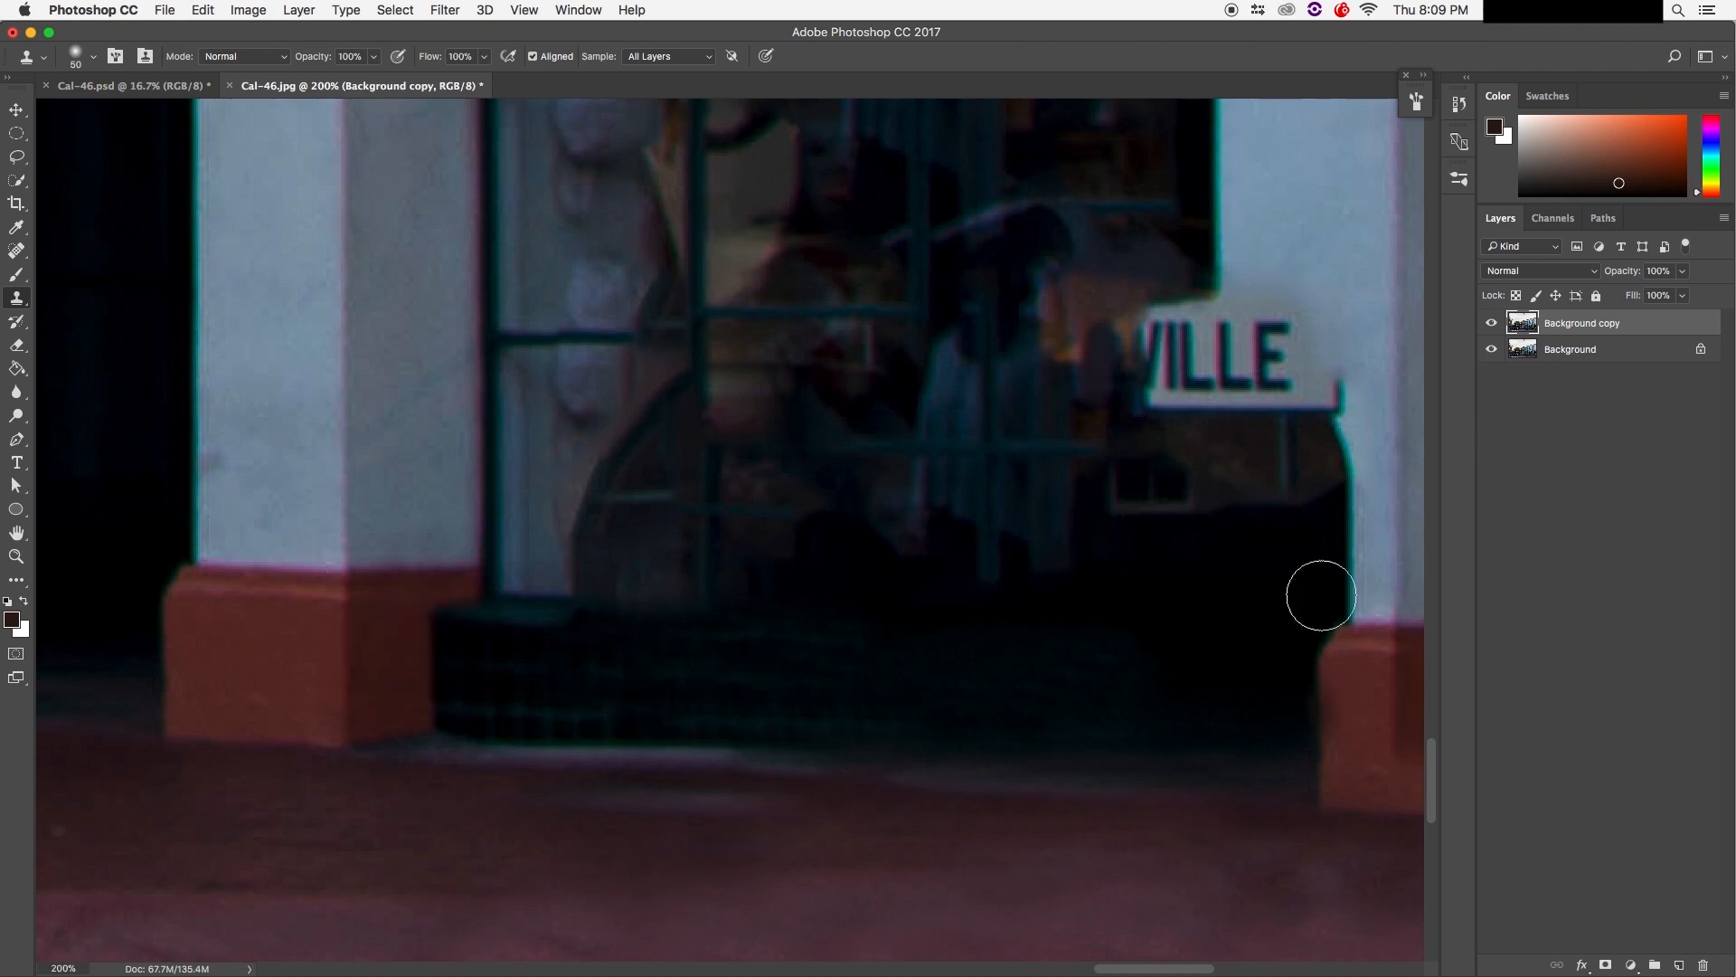
left_click(1573, 352)
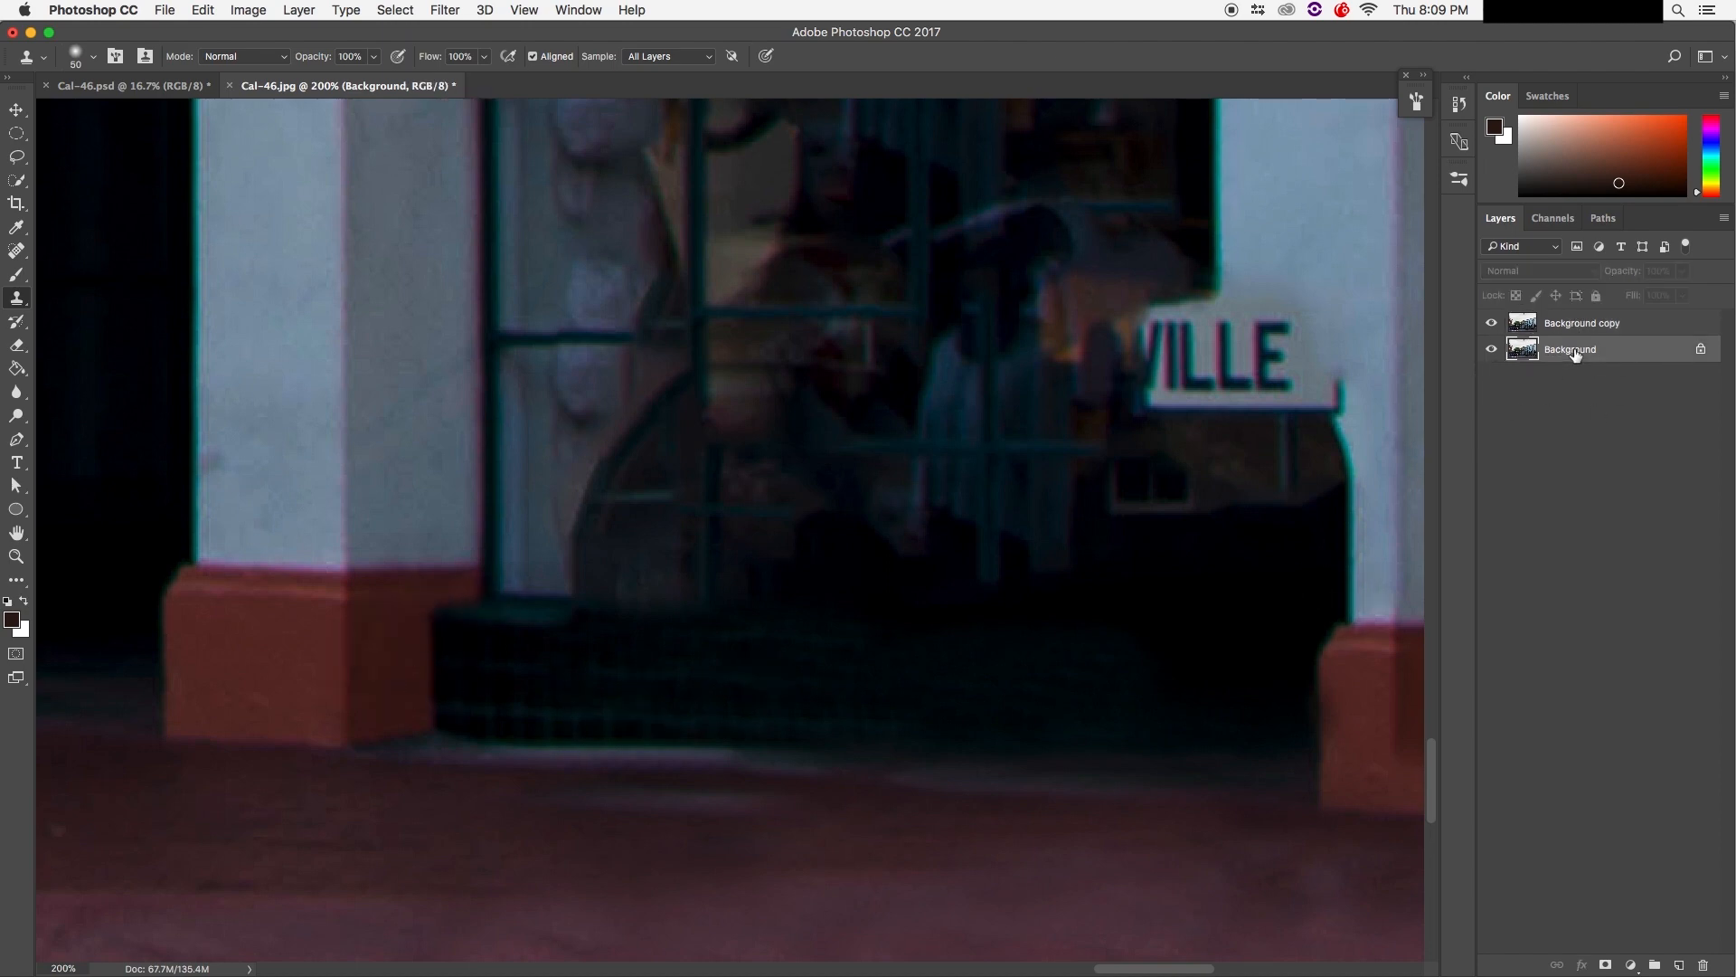
Step: Duplicate Background into a second copy, compare with the original, and add a mask to Background copy
key("super+j")
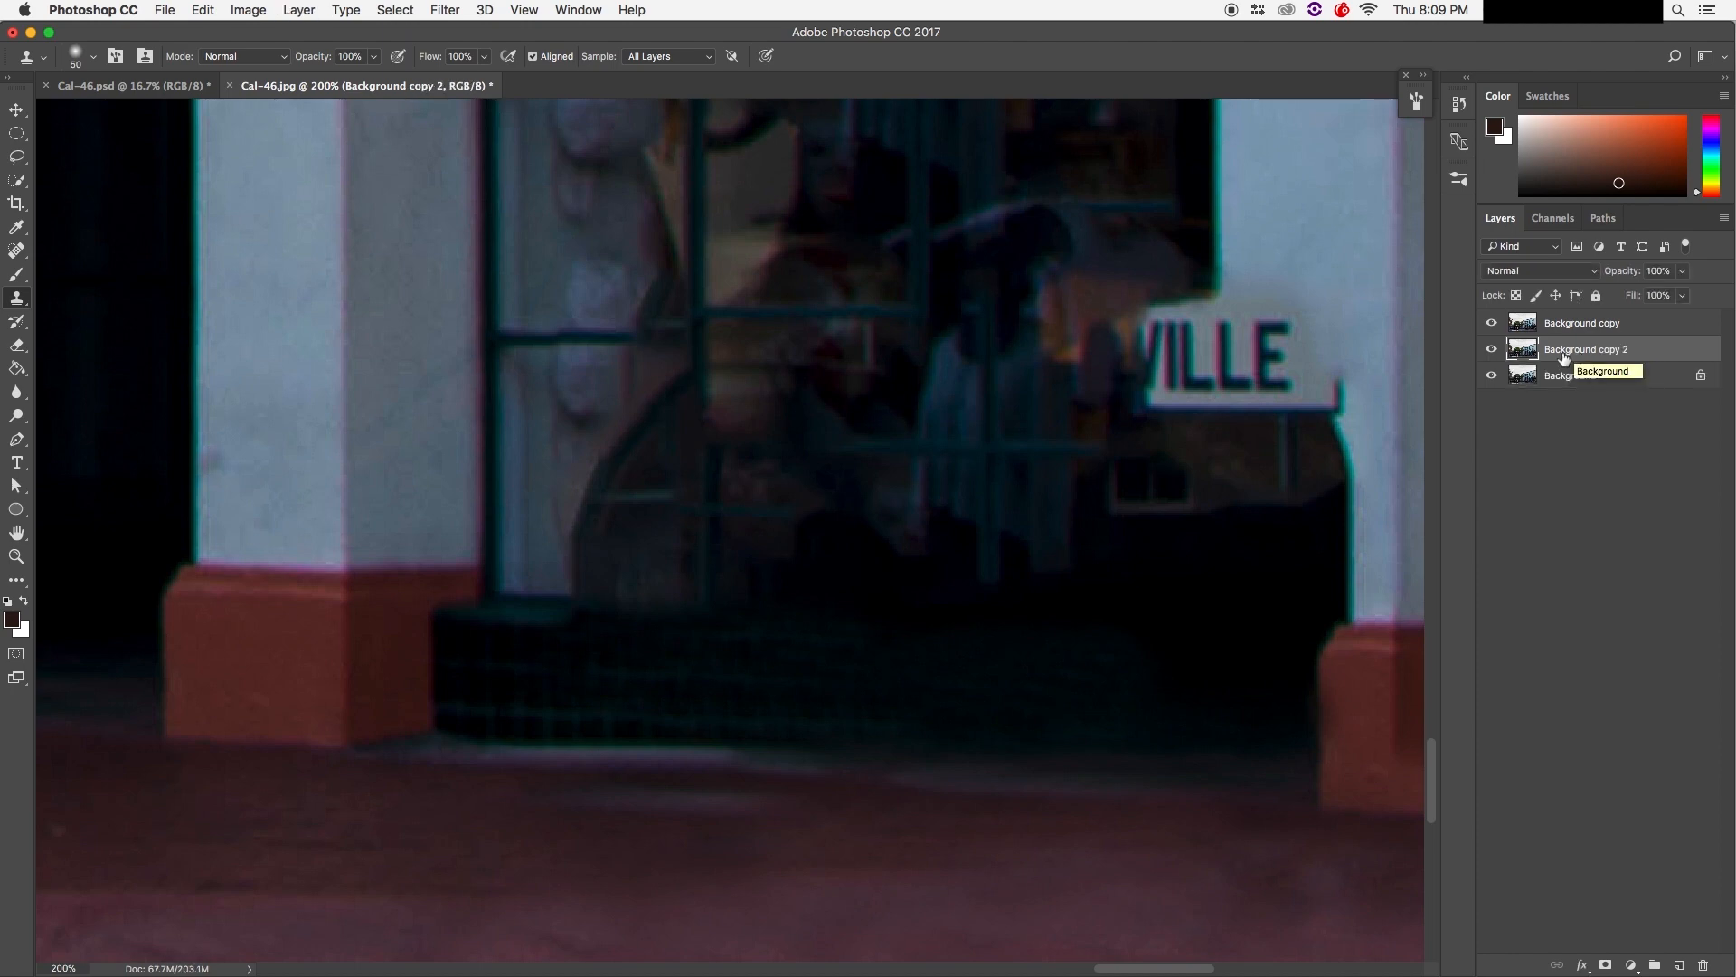
left_click_drag(1542, 353, 1593, 318)
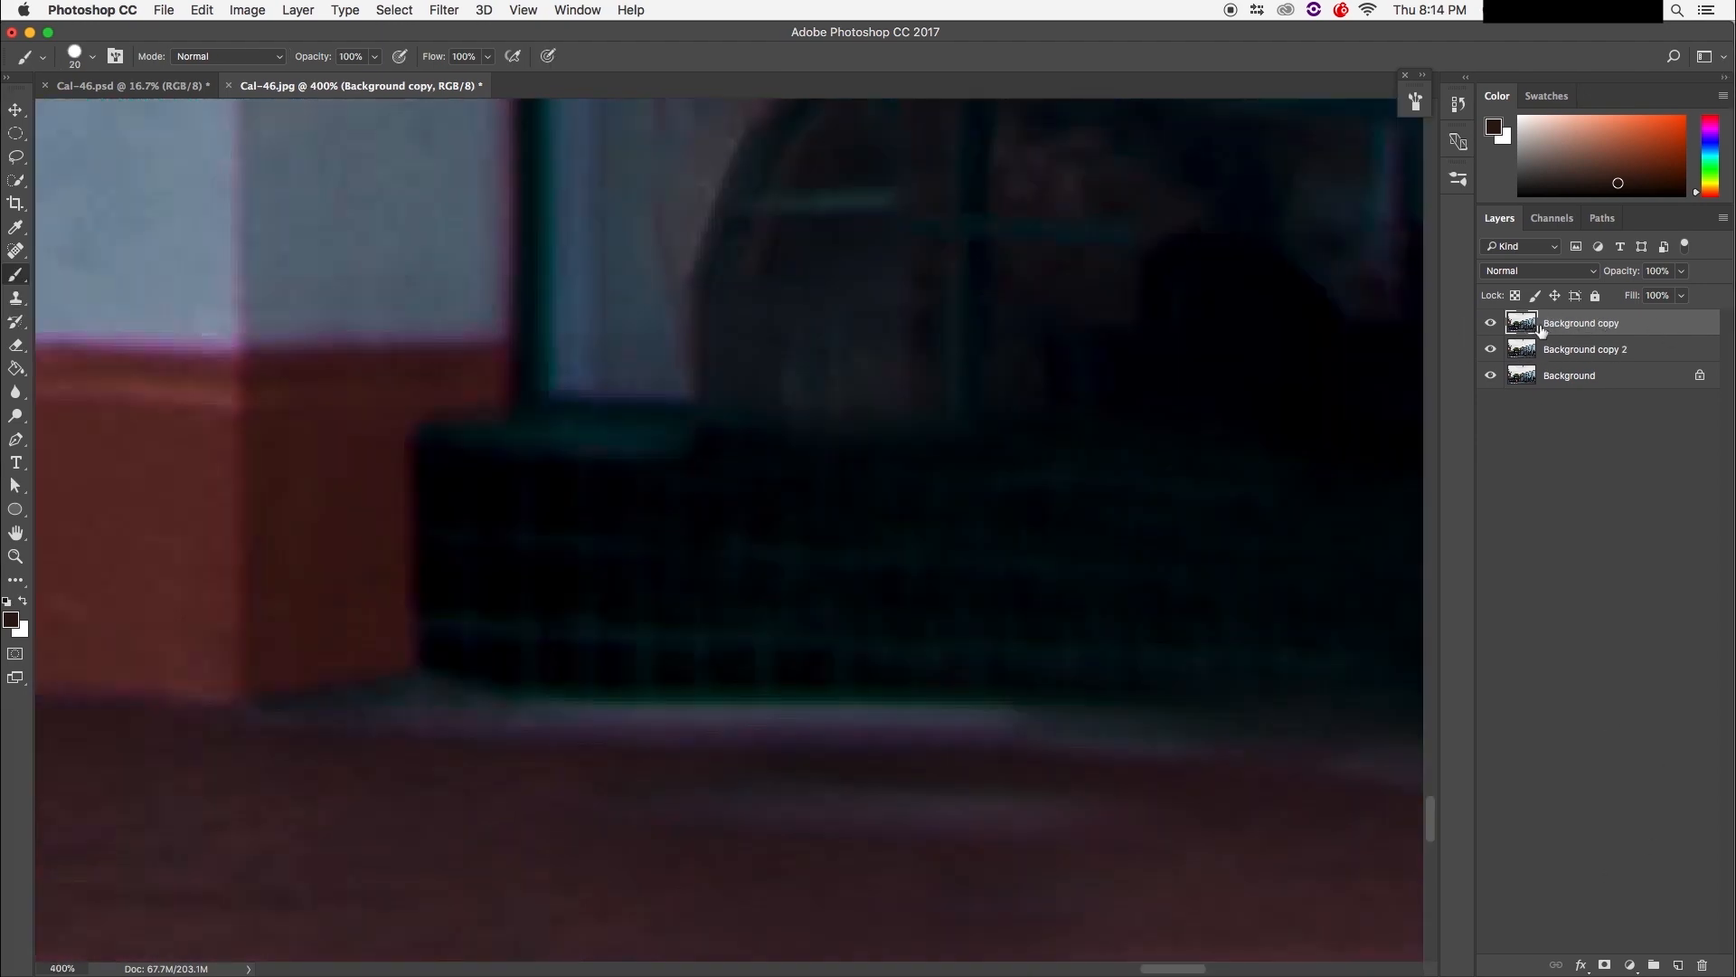
left_click(1491, 324)
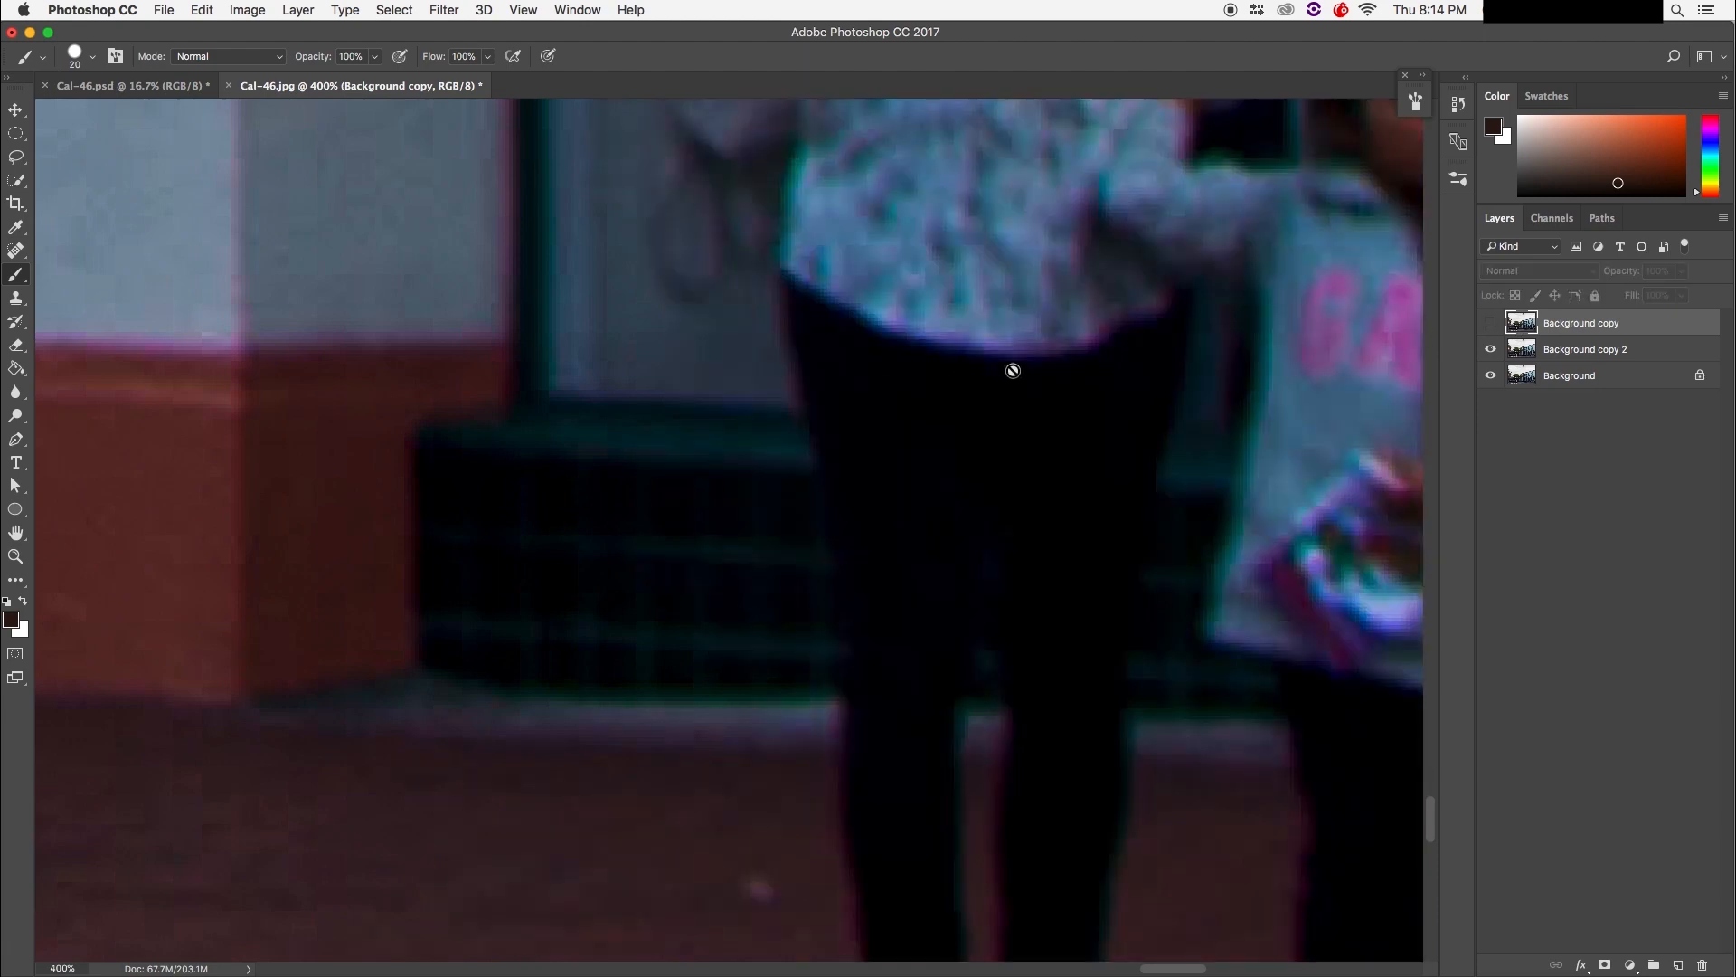
key("super+minus")
key("super+minus")
key("super+minus")
key("super+minus")
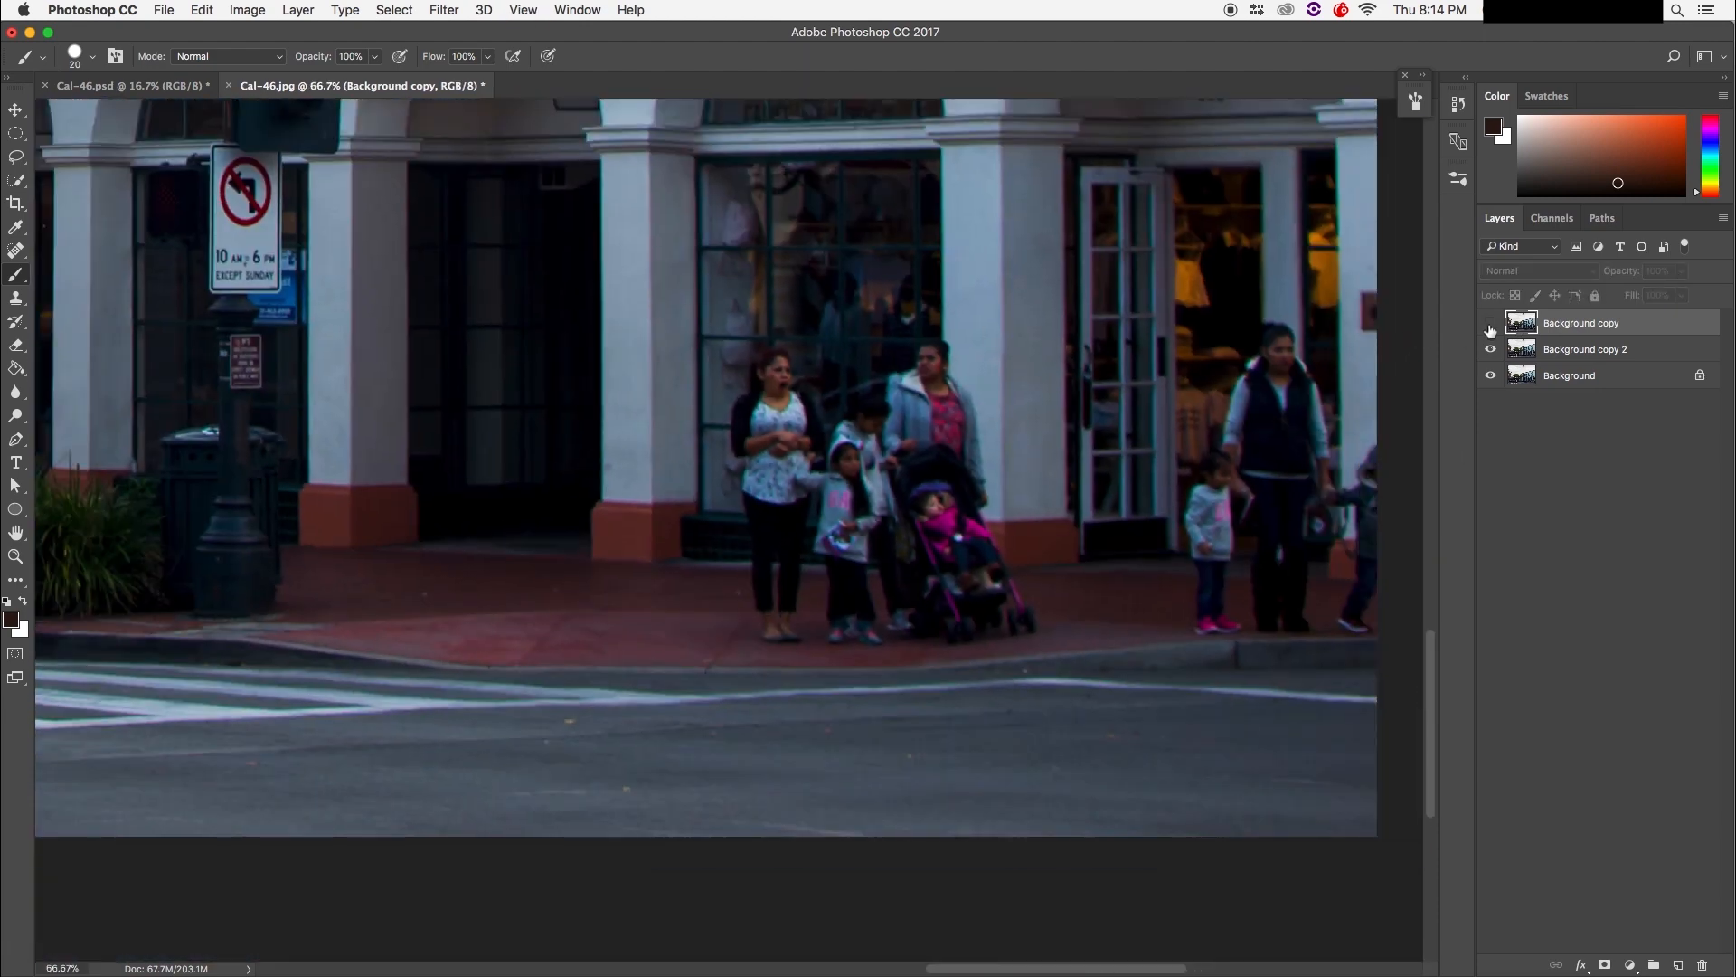
left_click(1491, 324)
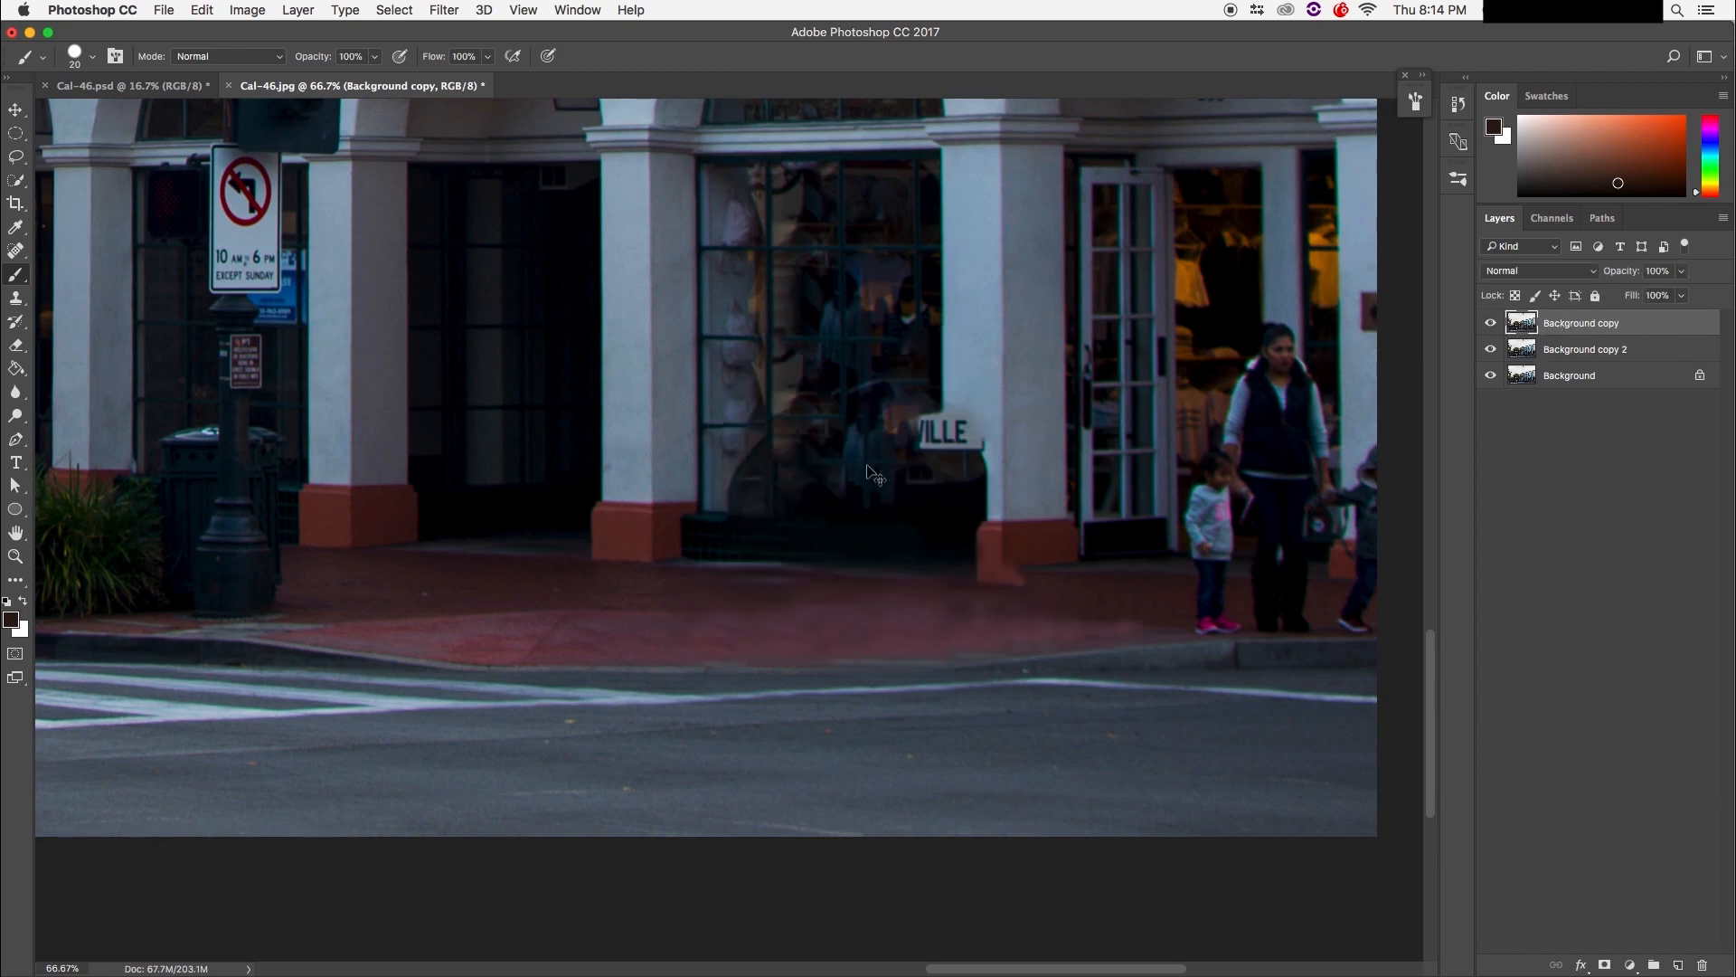
key("super+plus")
key("super+plus")
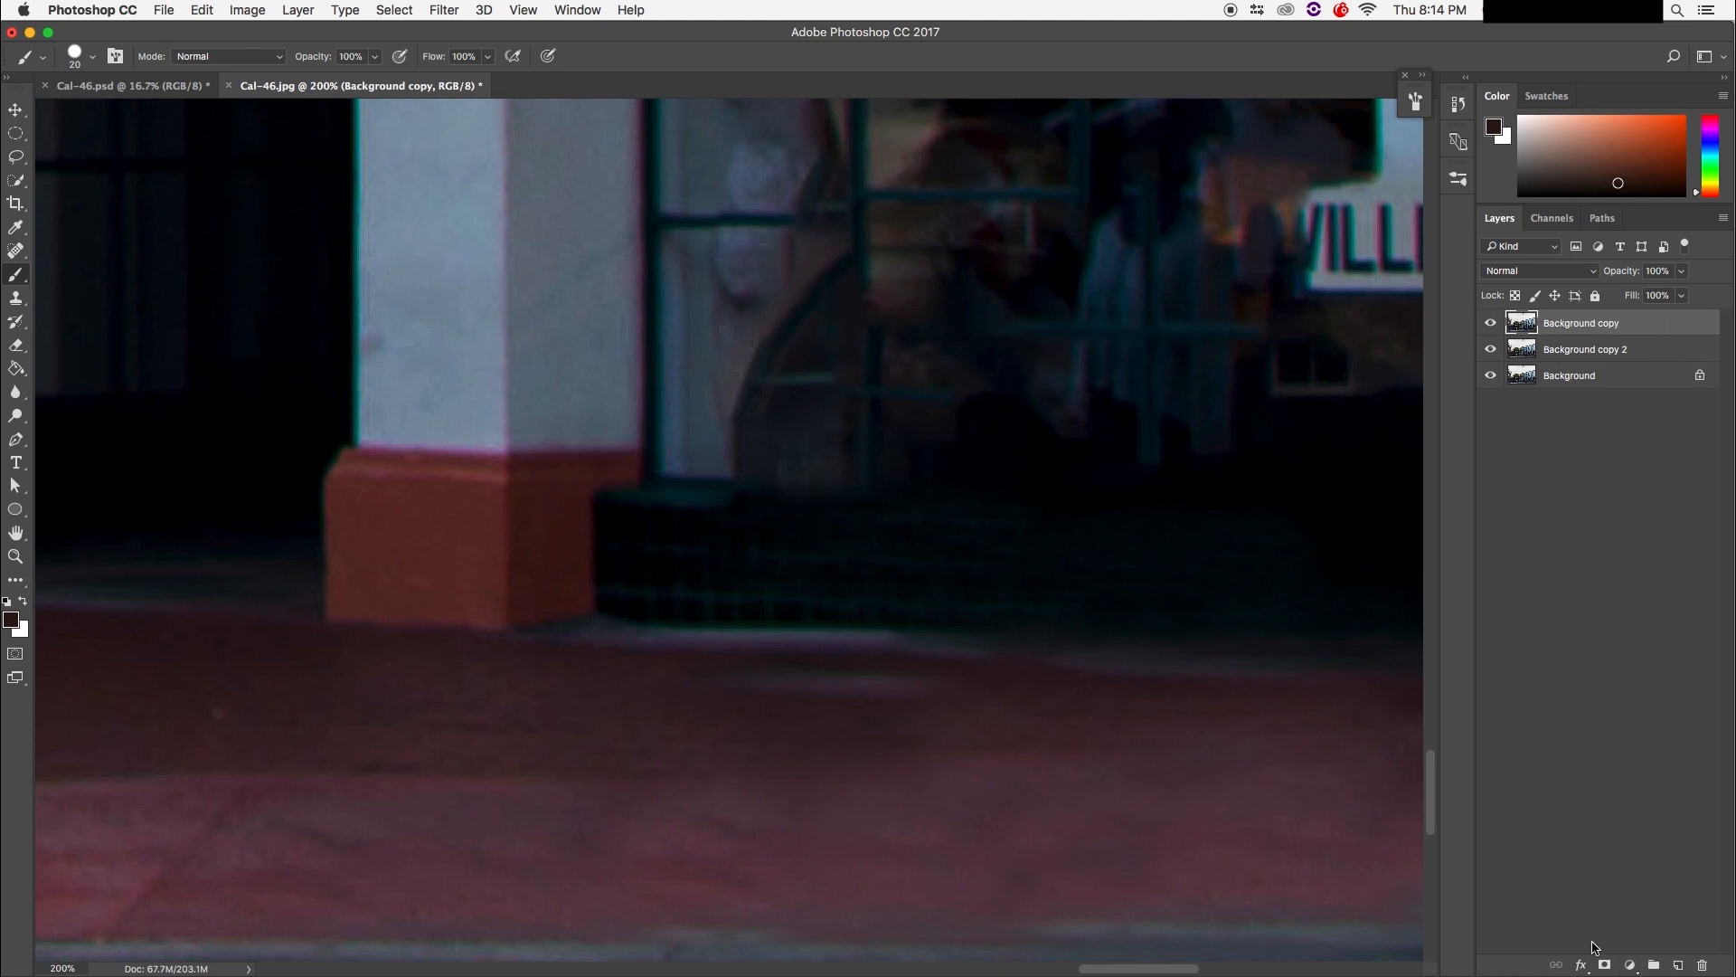
left_click(1605, 966)
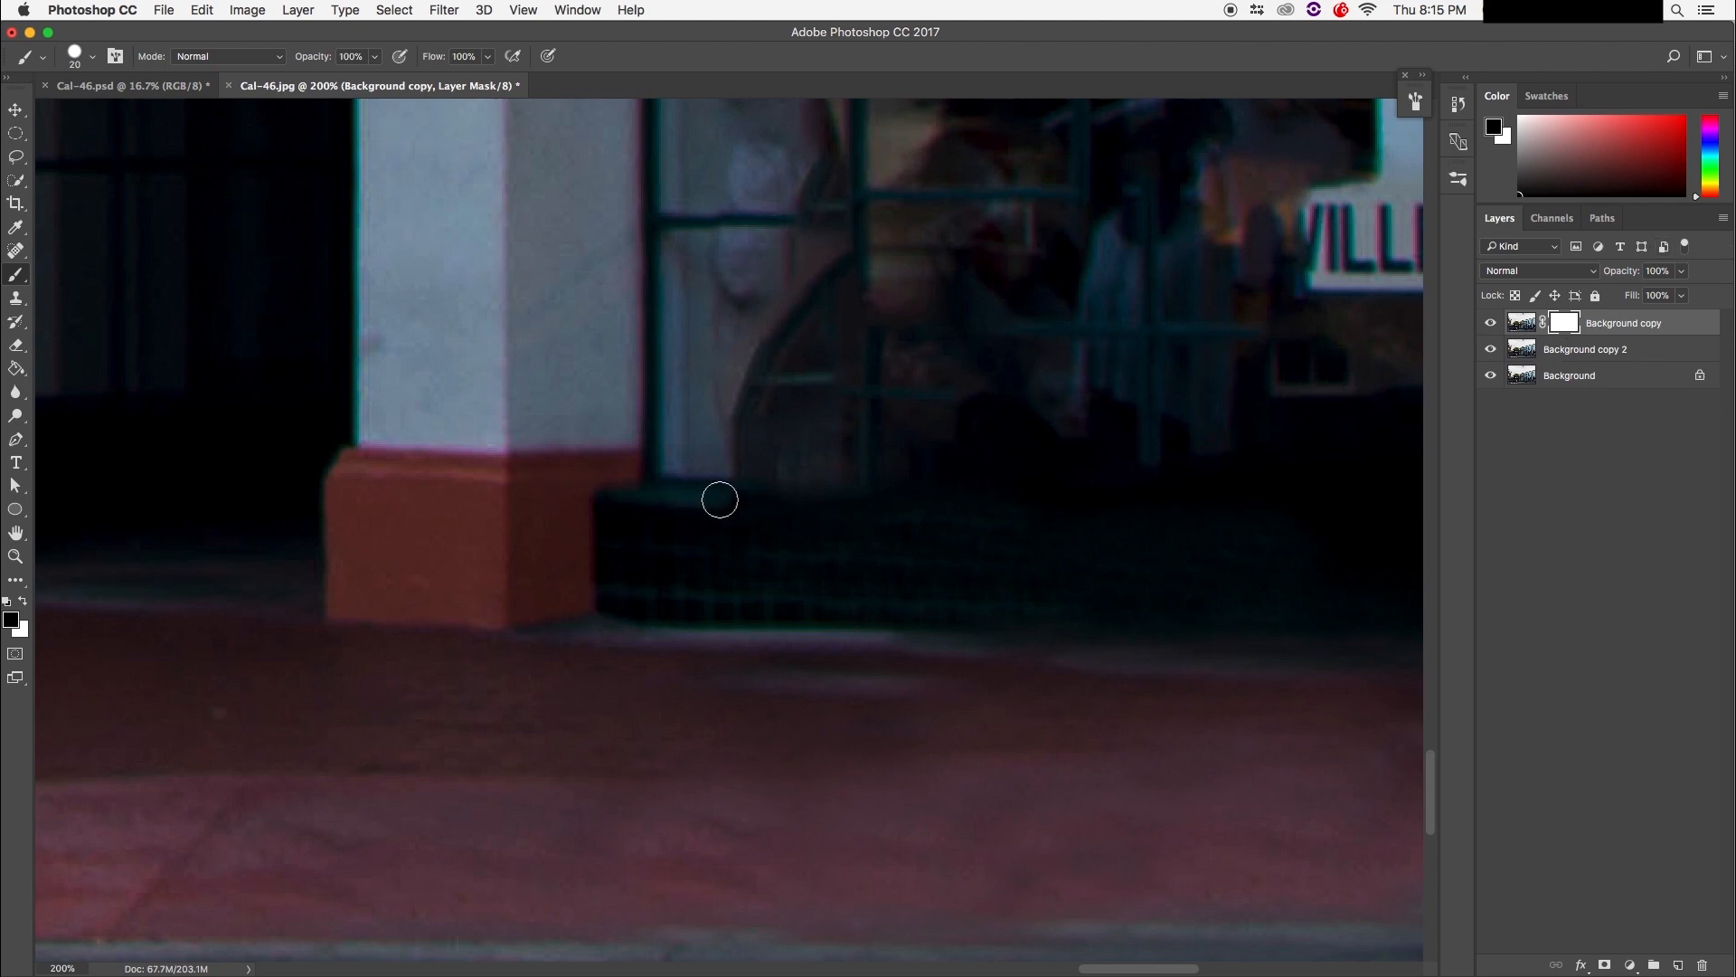
Step: Paint black on the mask to reveal the original teal ledge, then white to restore the notch
scroll(720, 499, "up", 2)
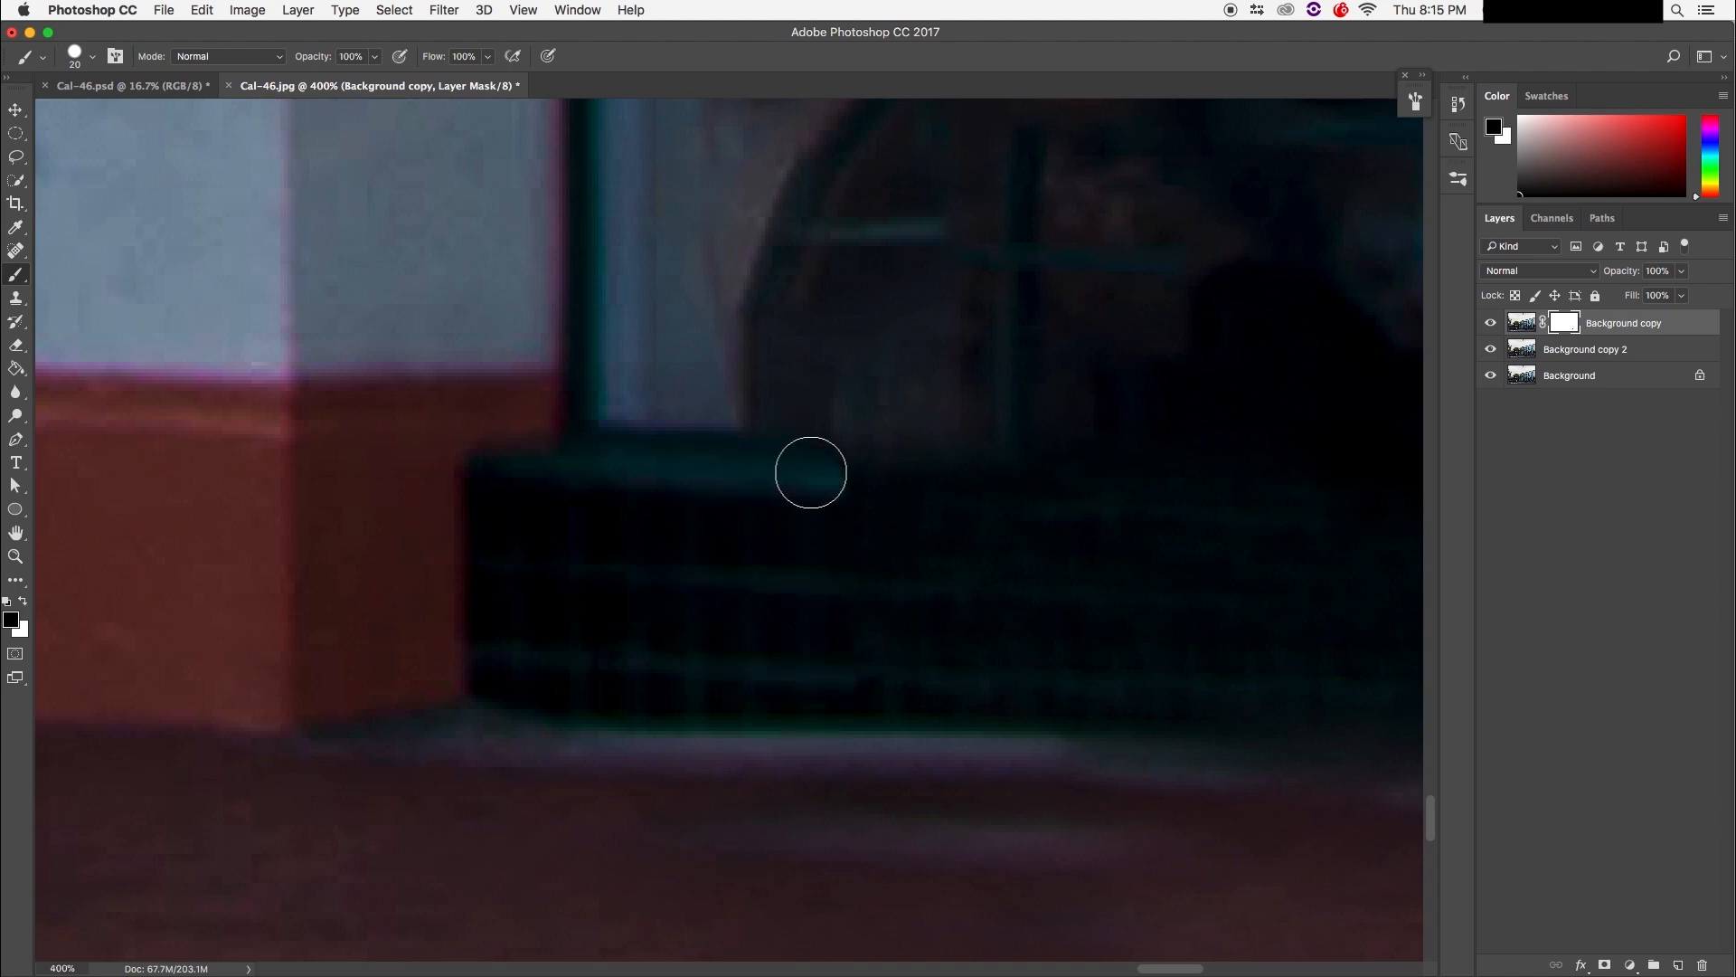
left_click_drag(852, 477, 852, 689)
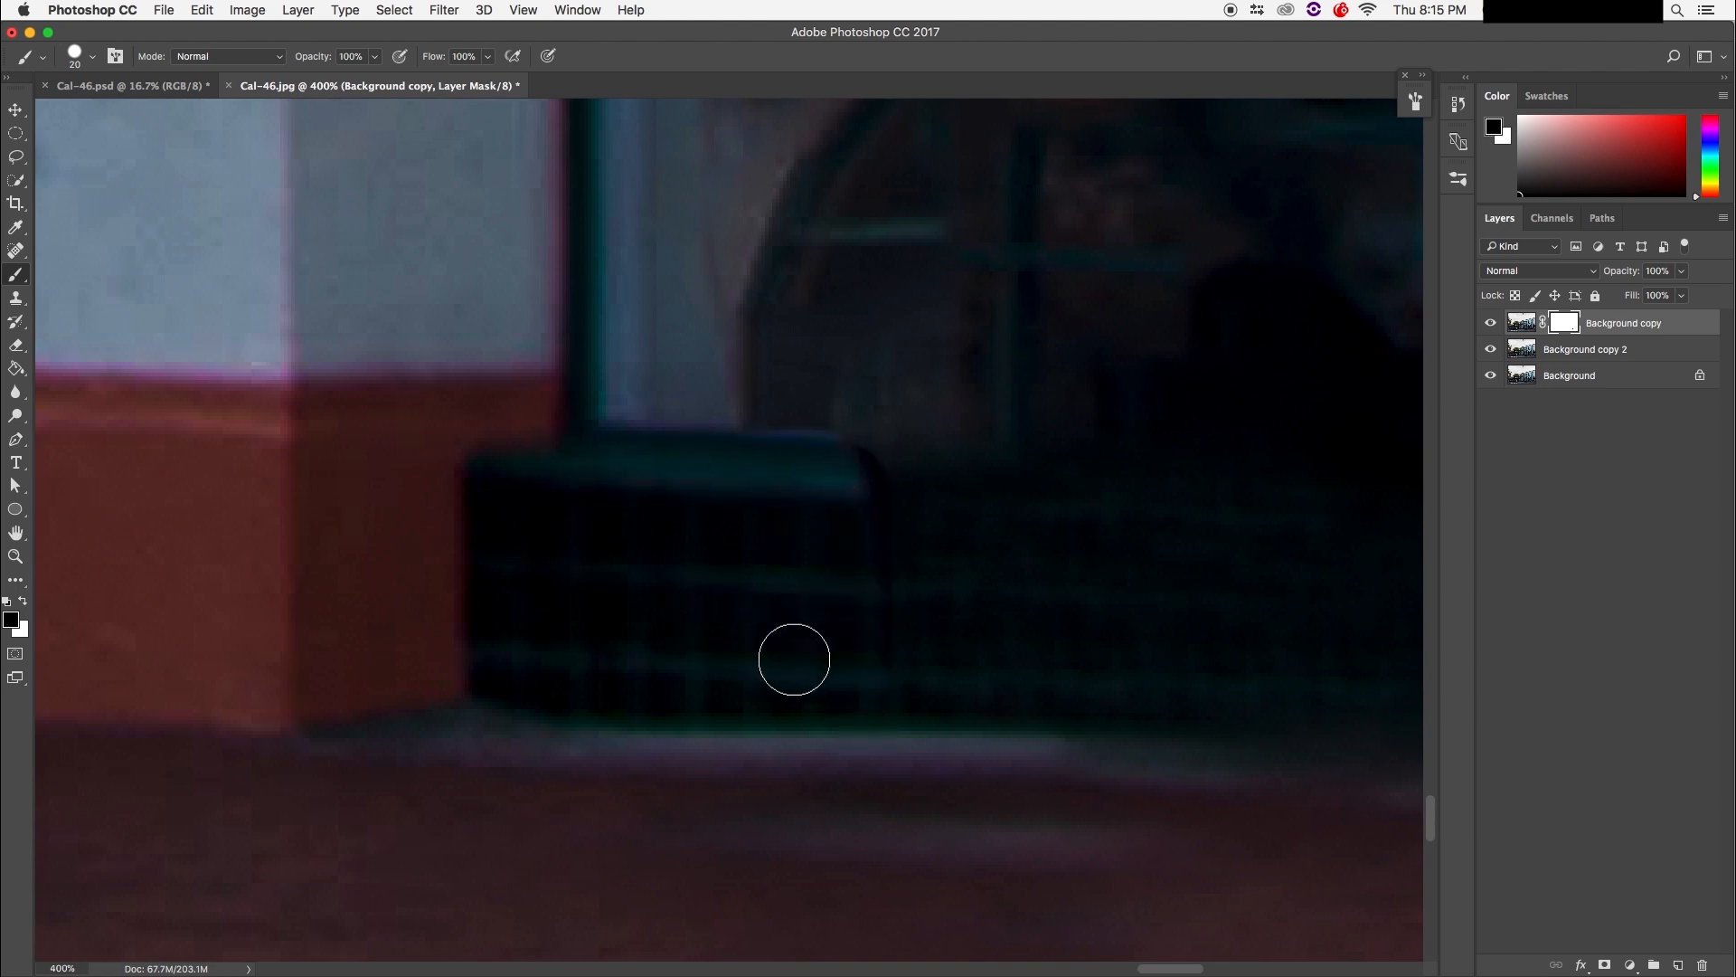
left_click_drag(813, 504, 821, 477)
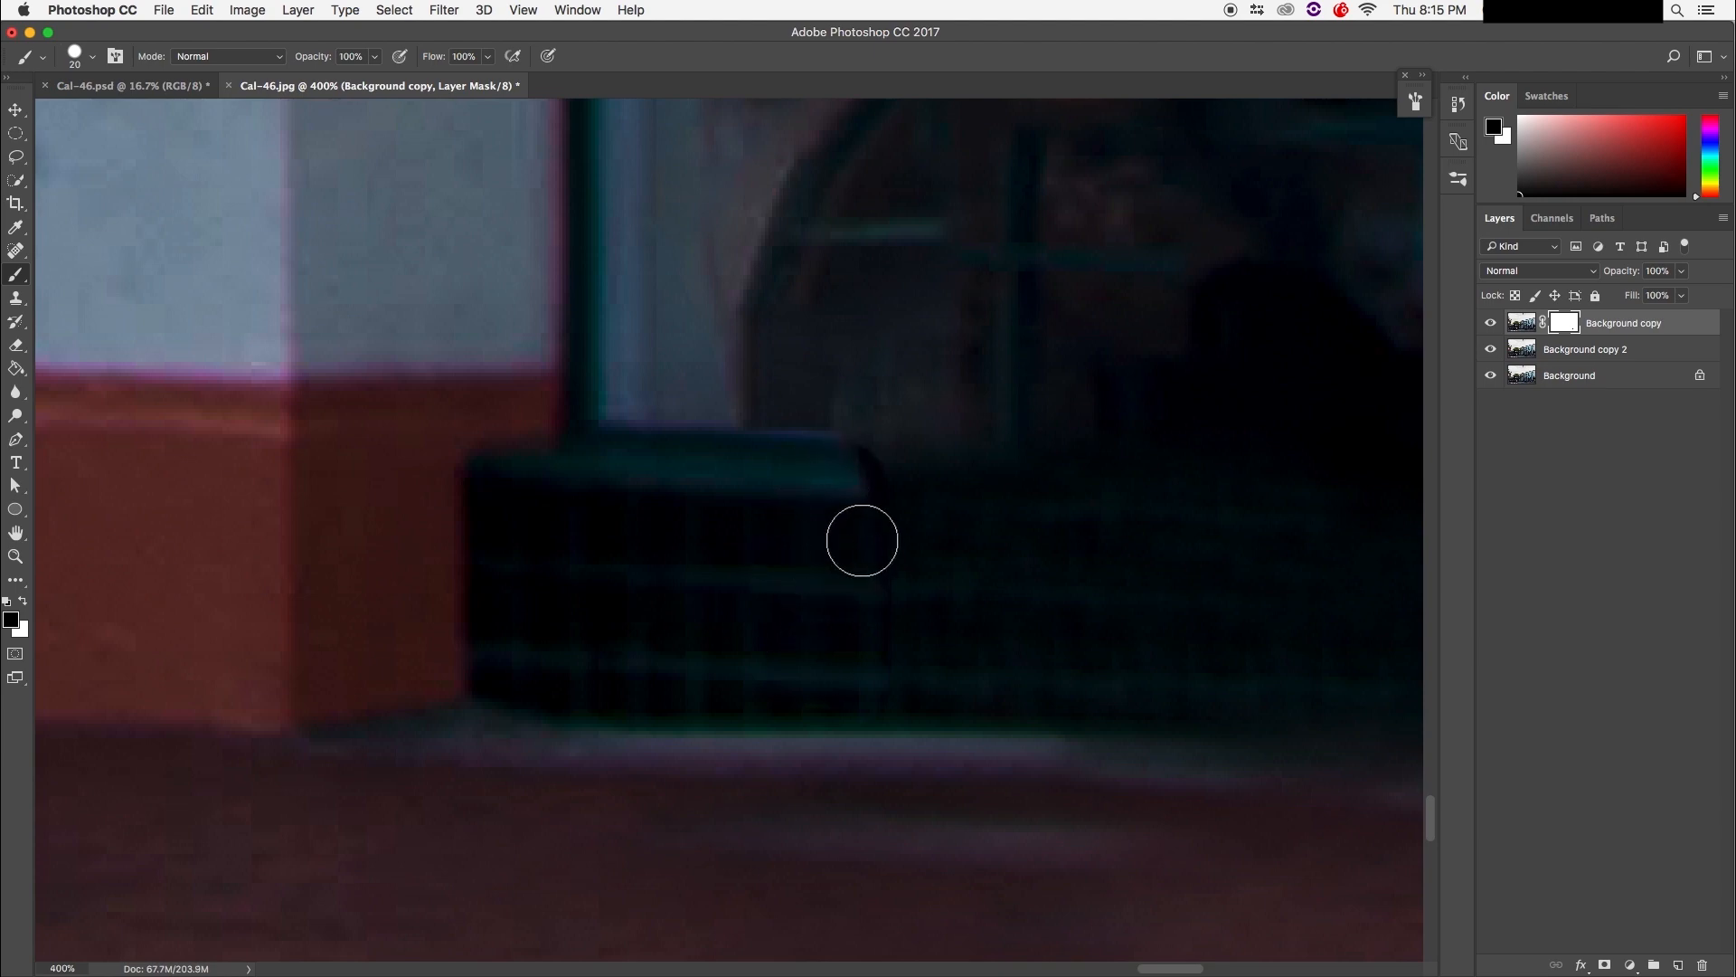
key("x")
left_click_drag(887, 462, 899, 473)
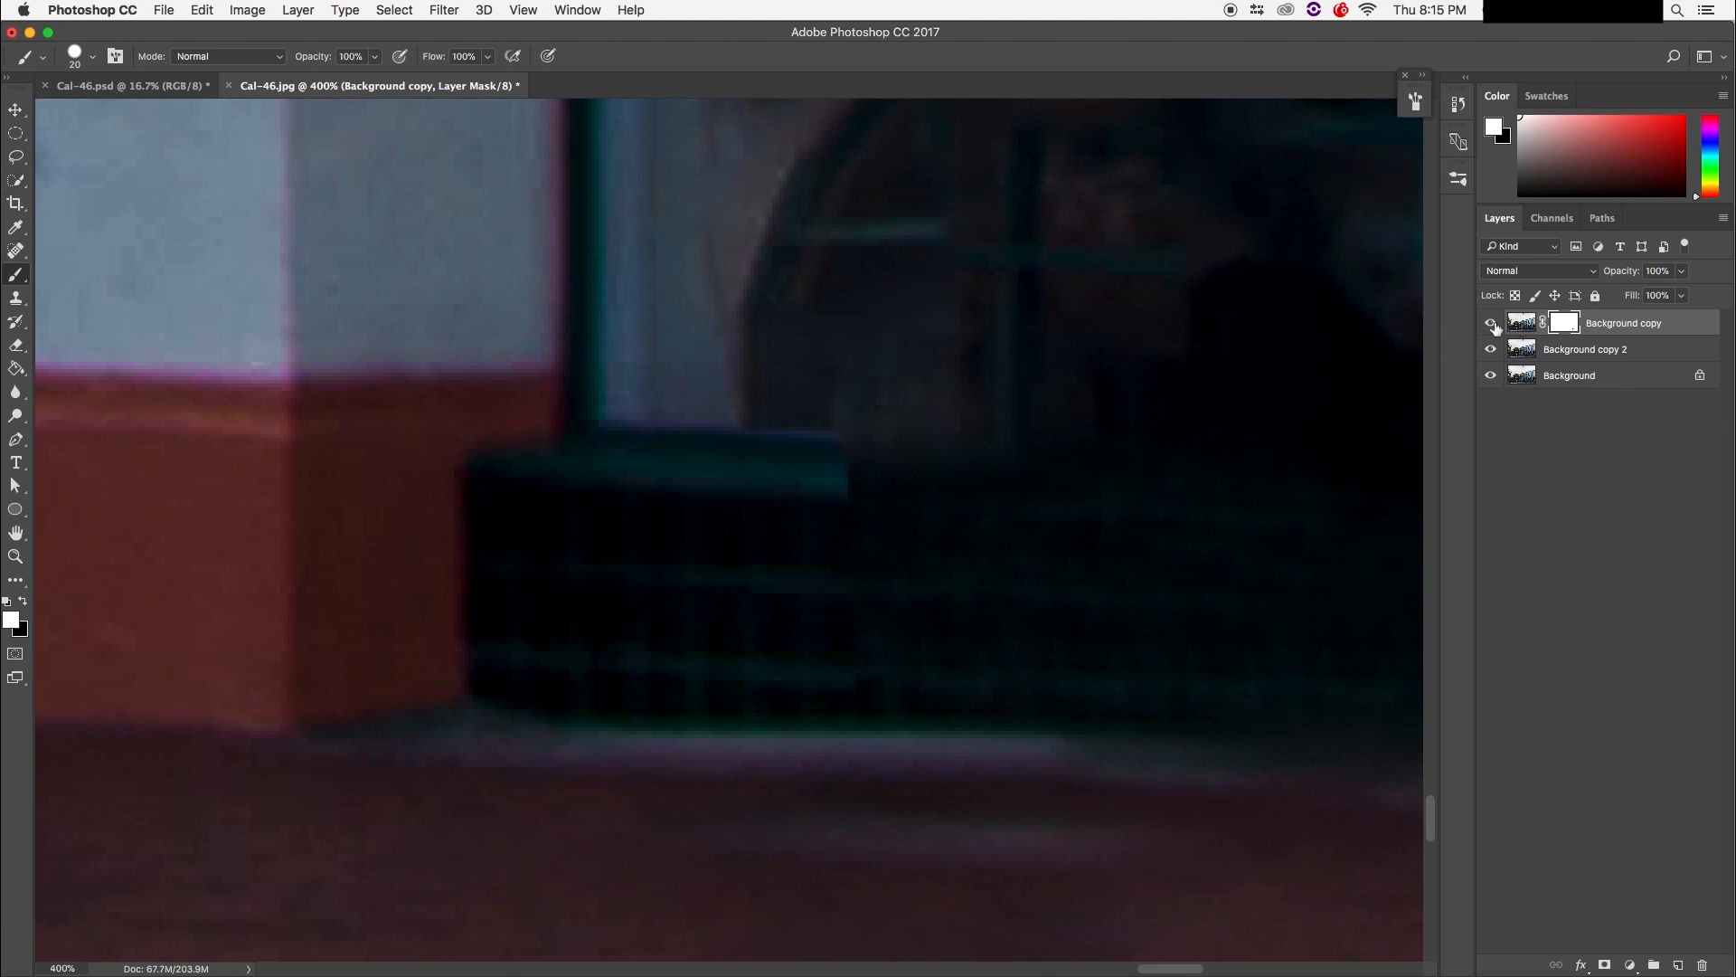
key("super+1")
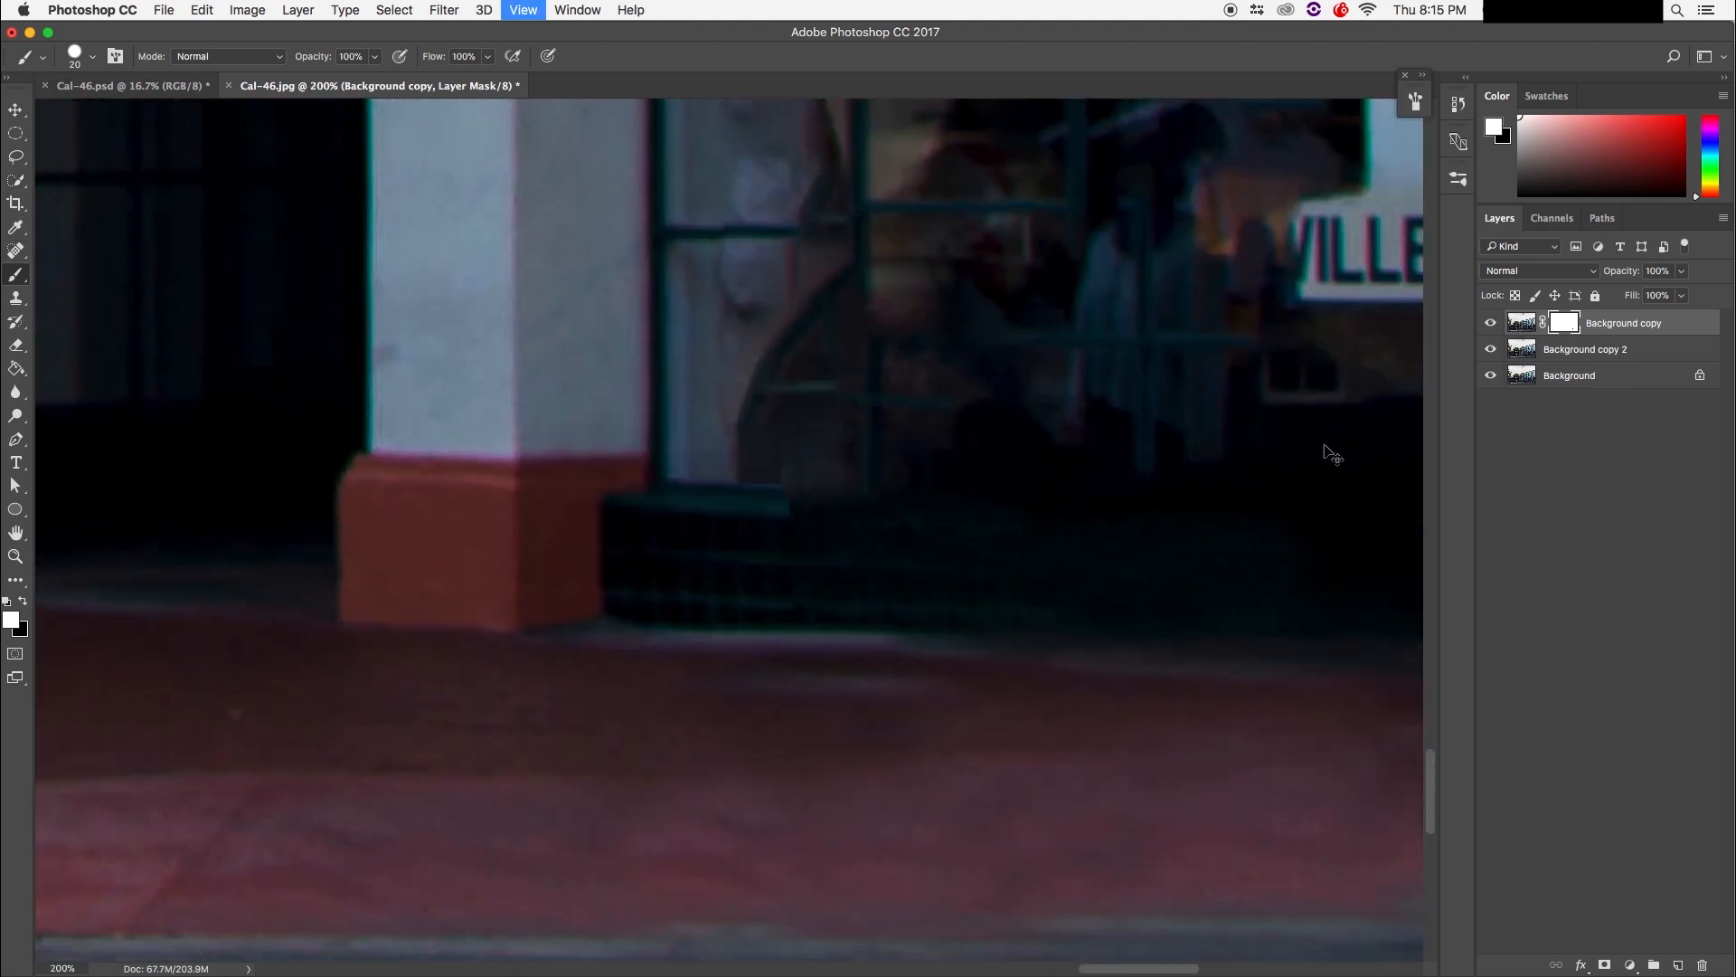
key("super+equal")
key("super+equal")
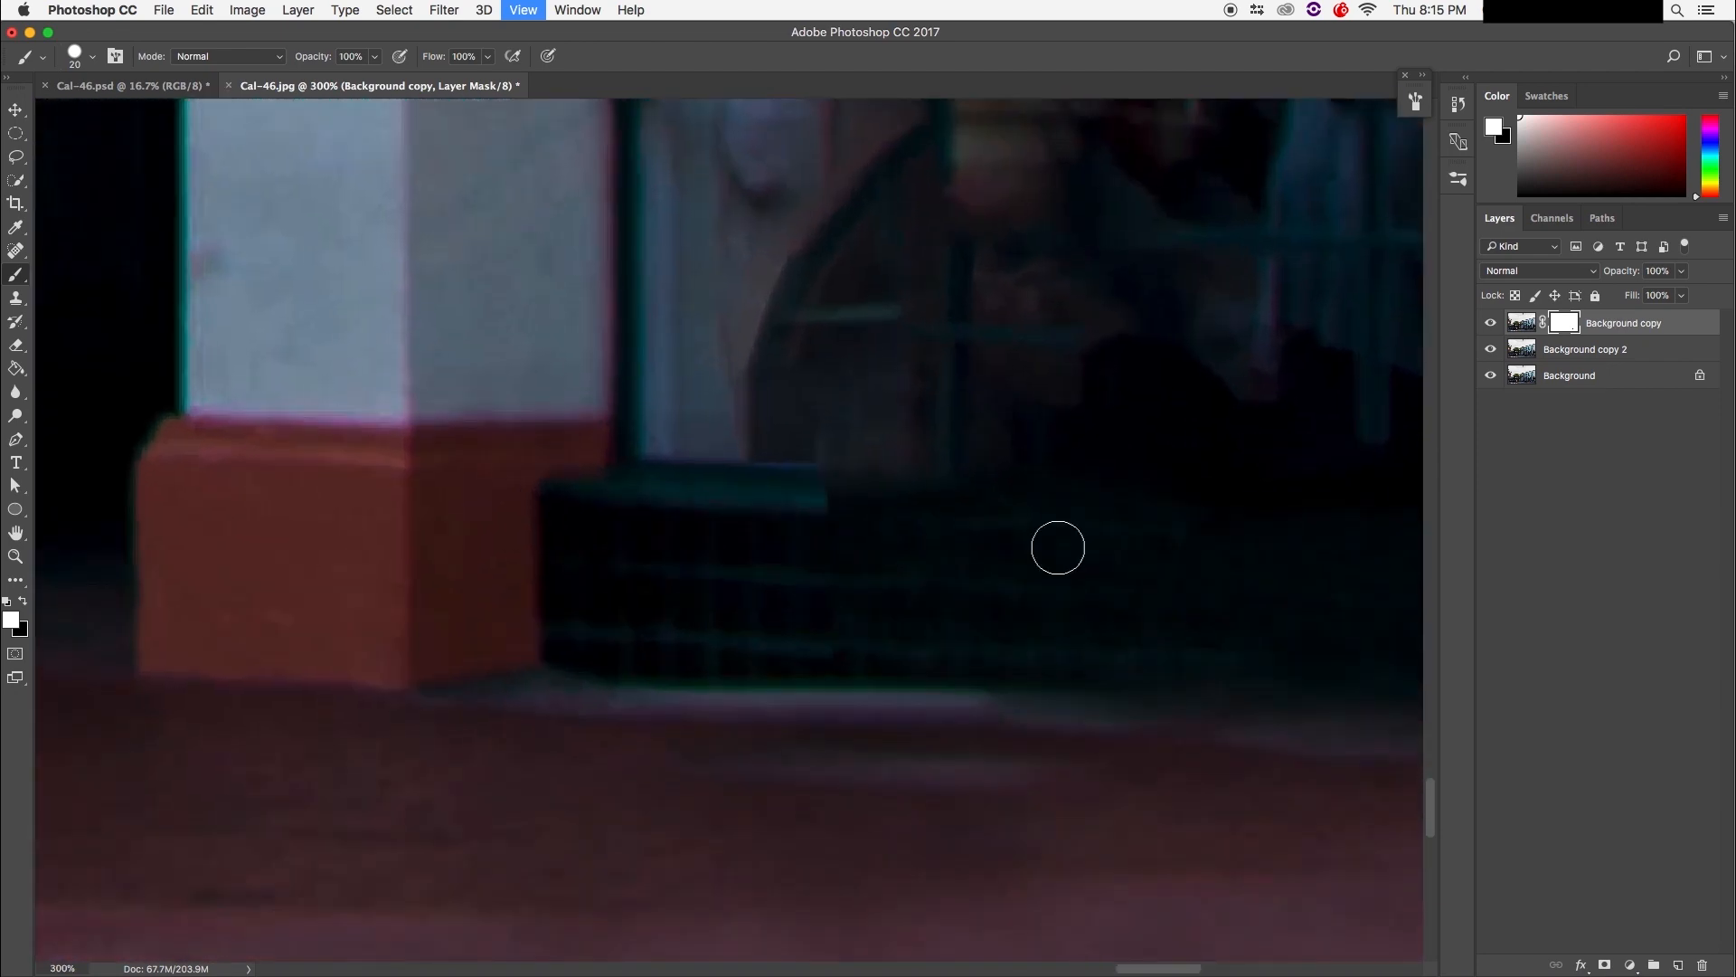
Step: Select Background copy and Background copy 2 together in the Layers panel
left_click(1638, 409)
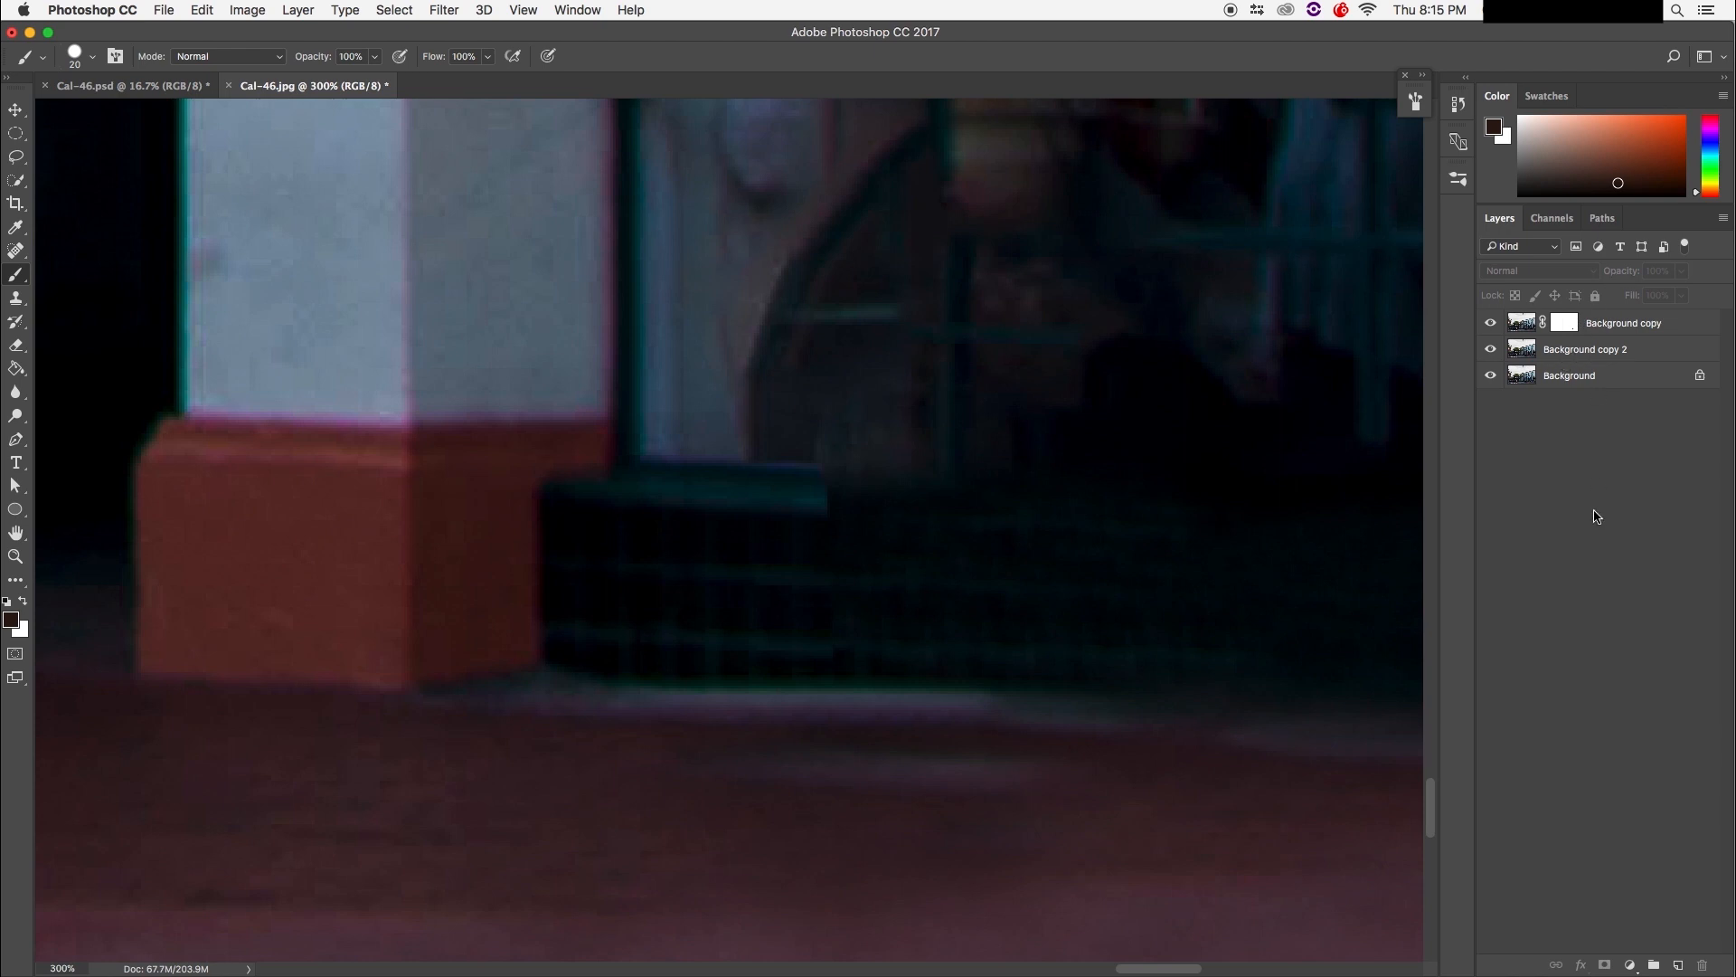
left_click(1680, 325)
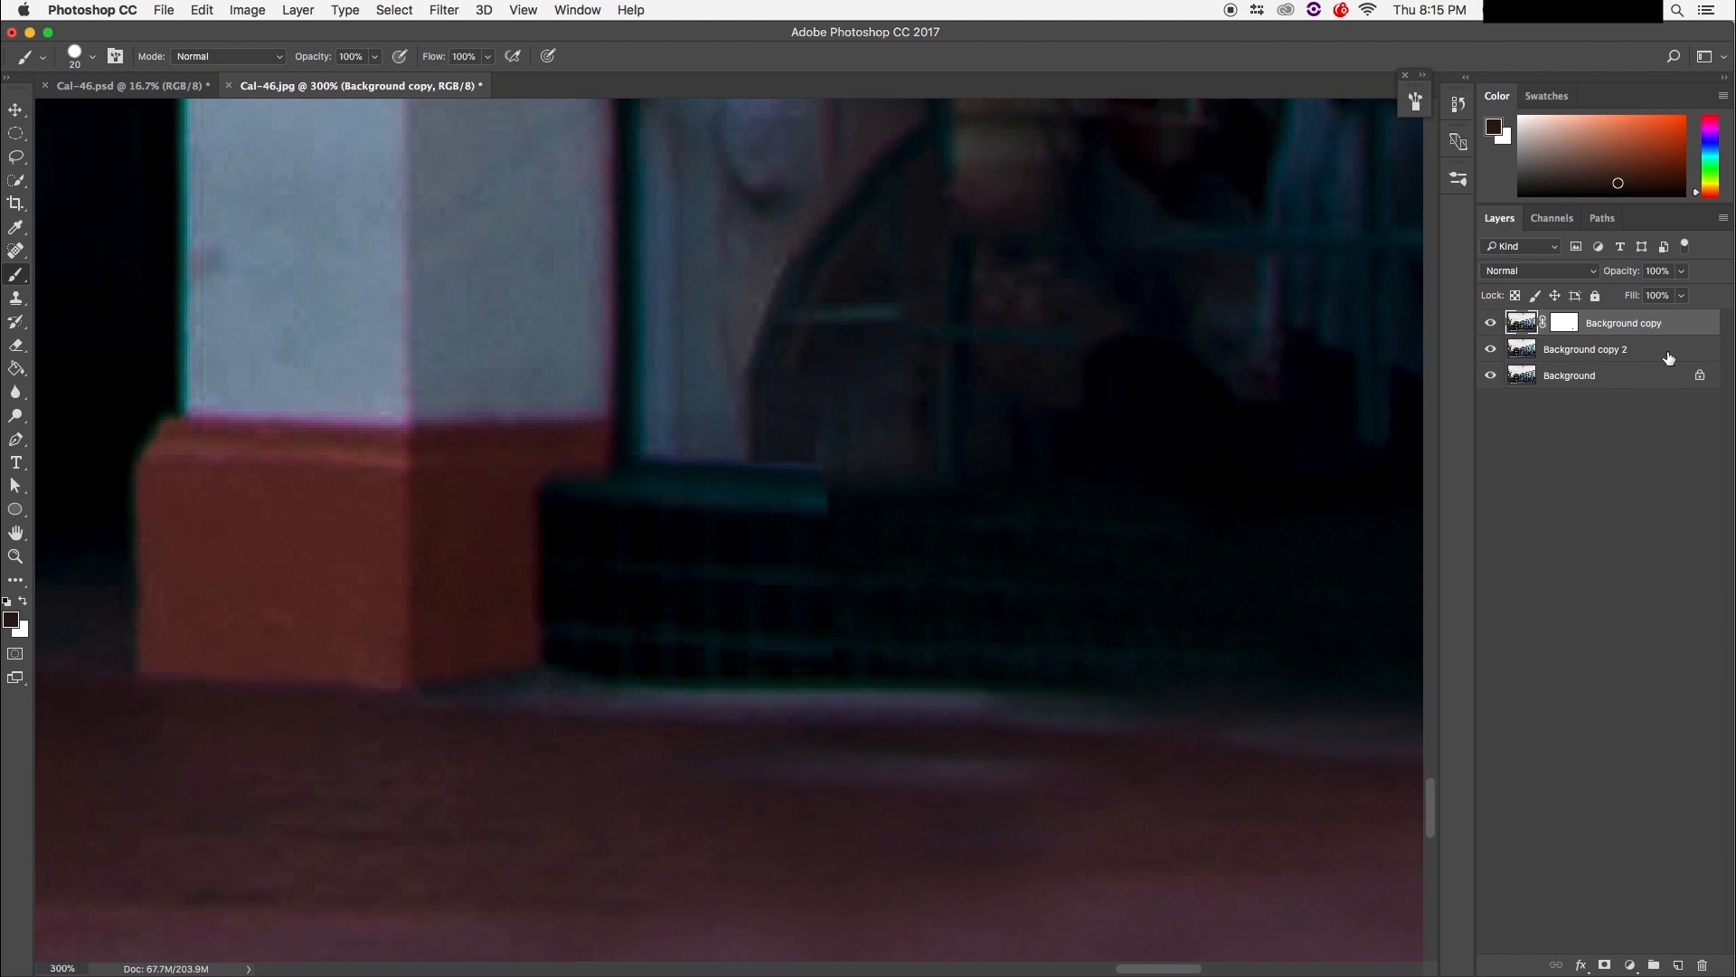
left_click(1669, 358, "shift")
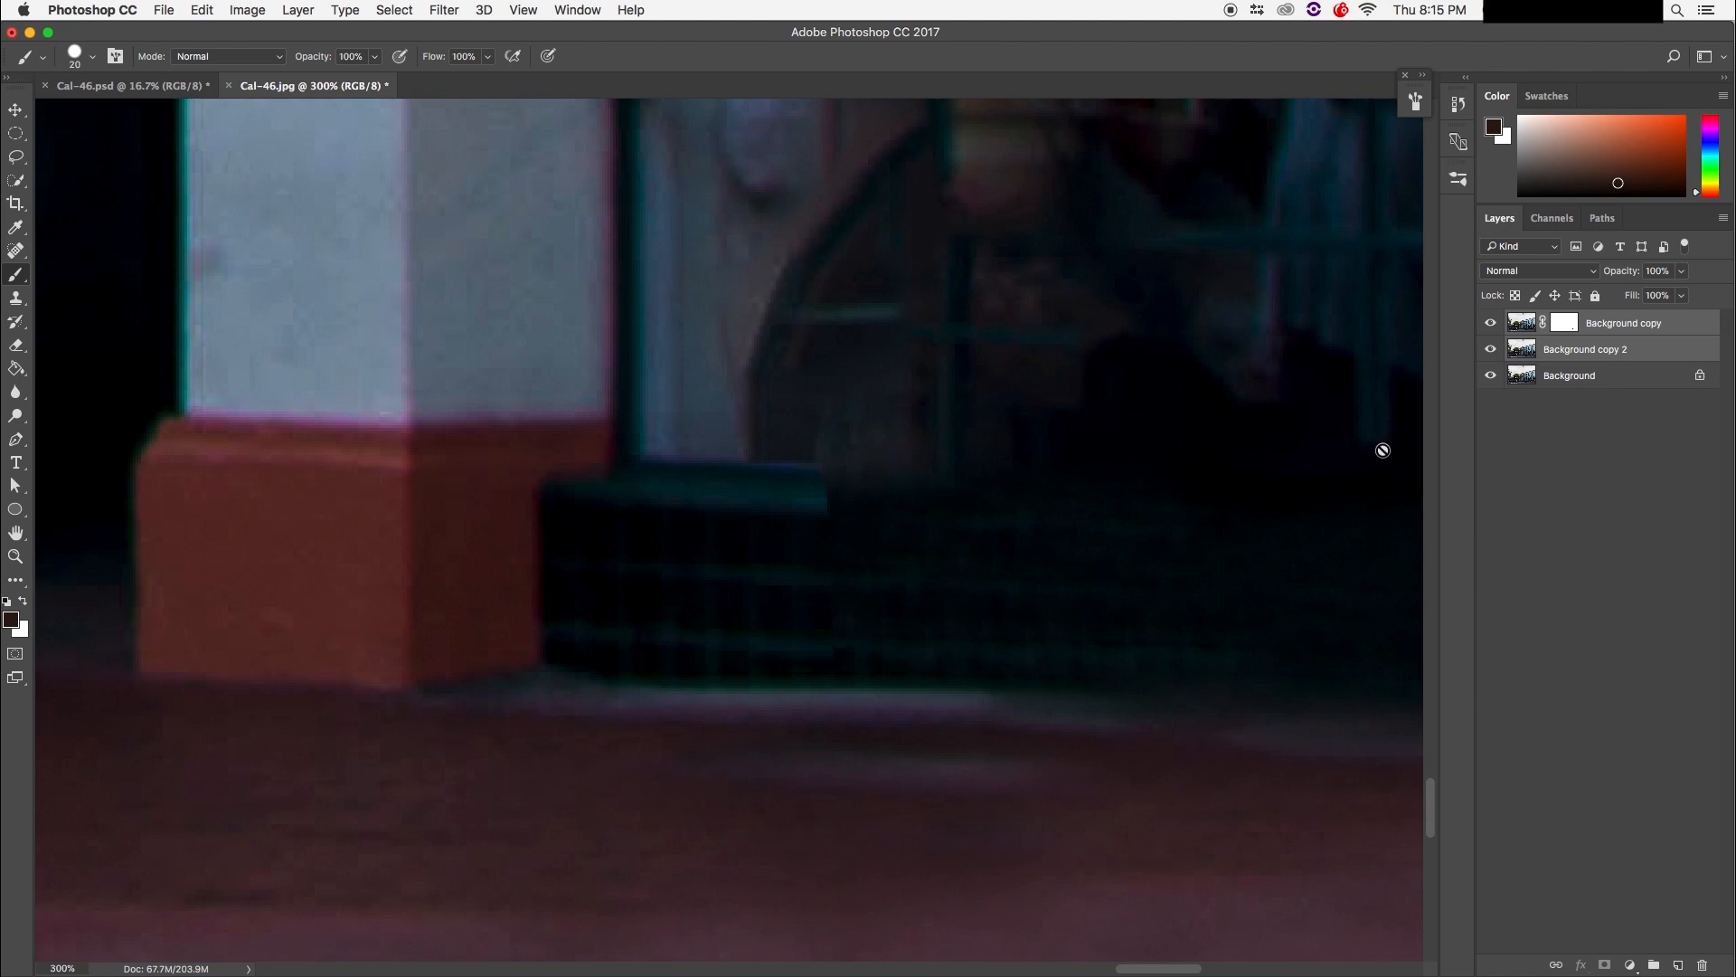
Step: Merge the two selected layers and compare the result with the original photo
key("super+e")
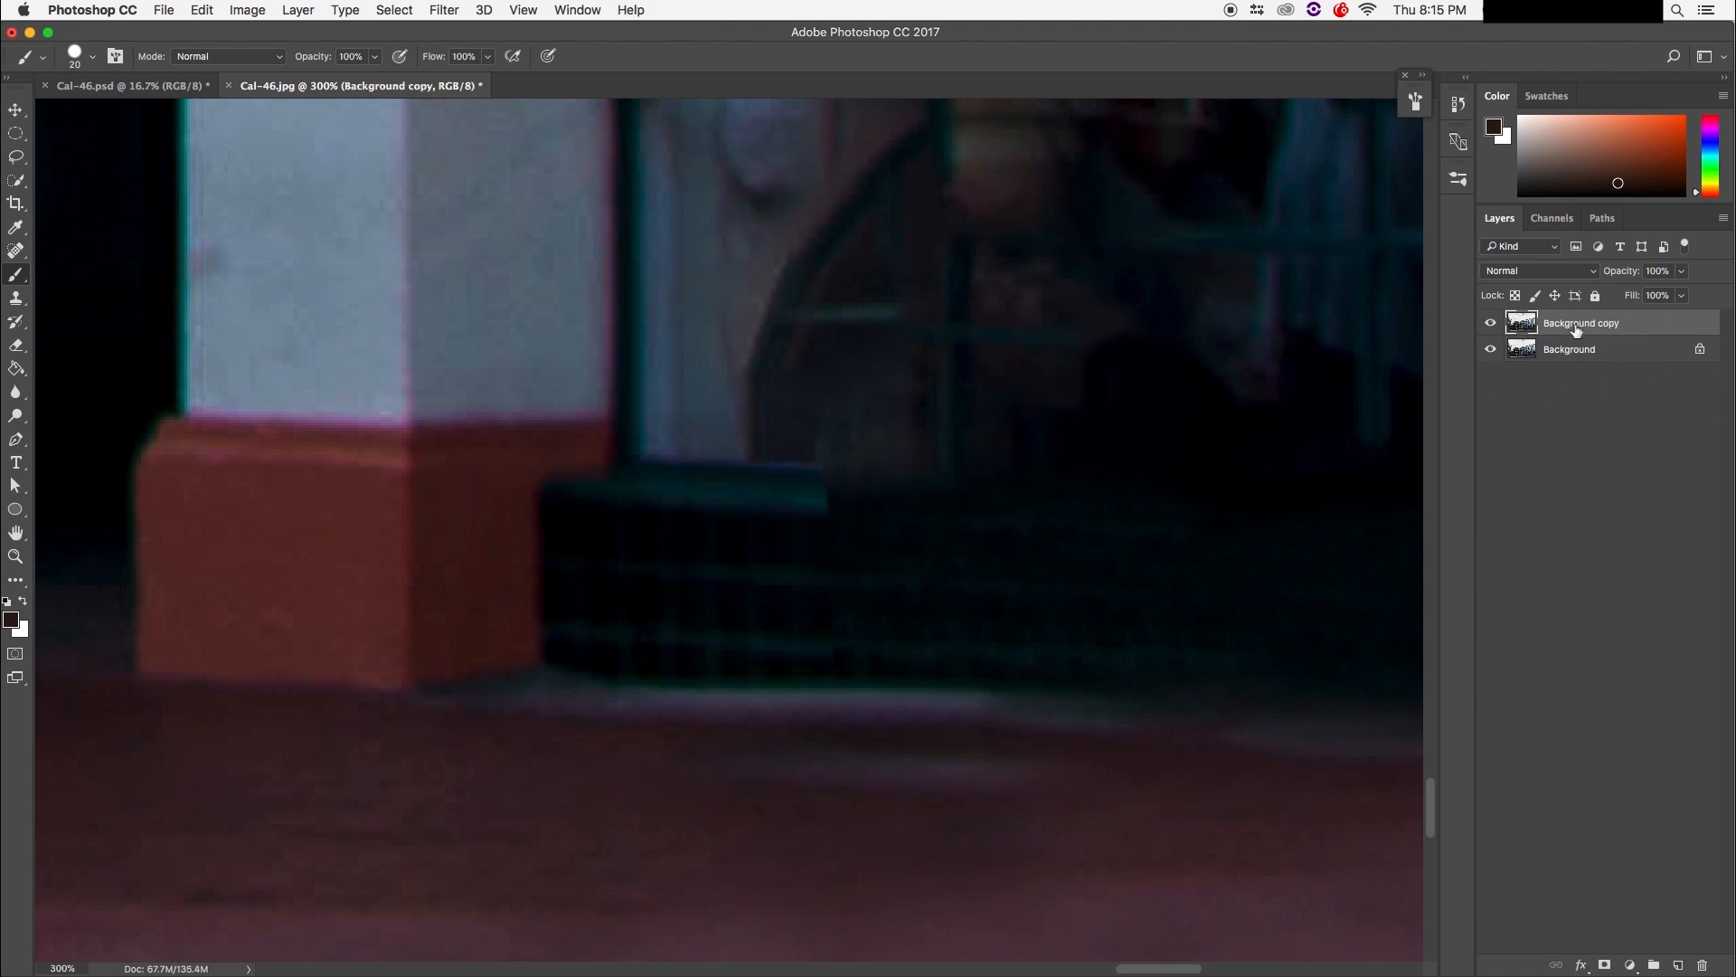
left_click(1494, 324)
left_click(1493, 325)
left_click(1494, 324)
Step: Draw a Polygonal Lasso selection around the left section of the teal ledge
left_click(20, 161)
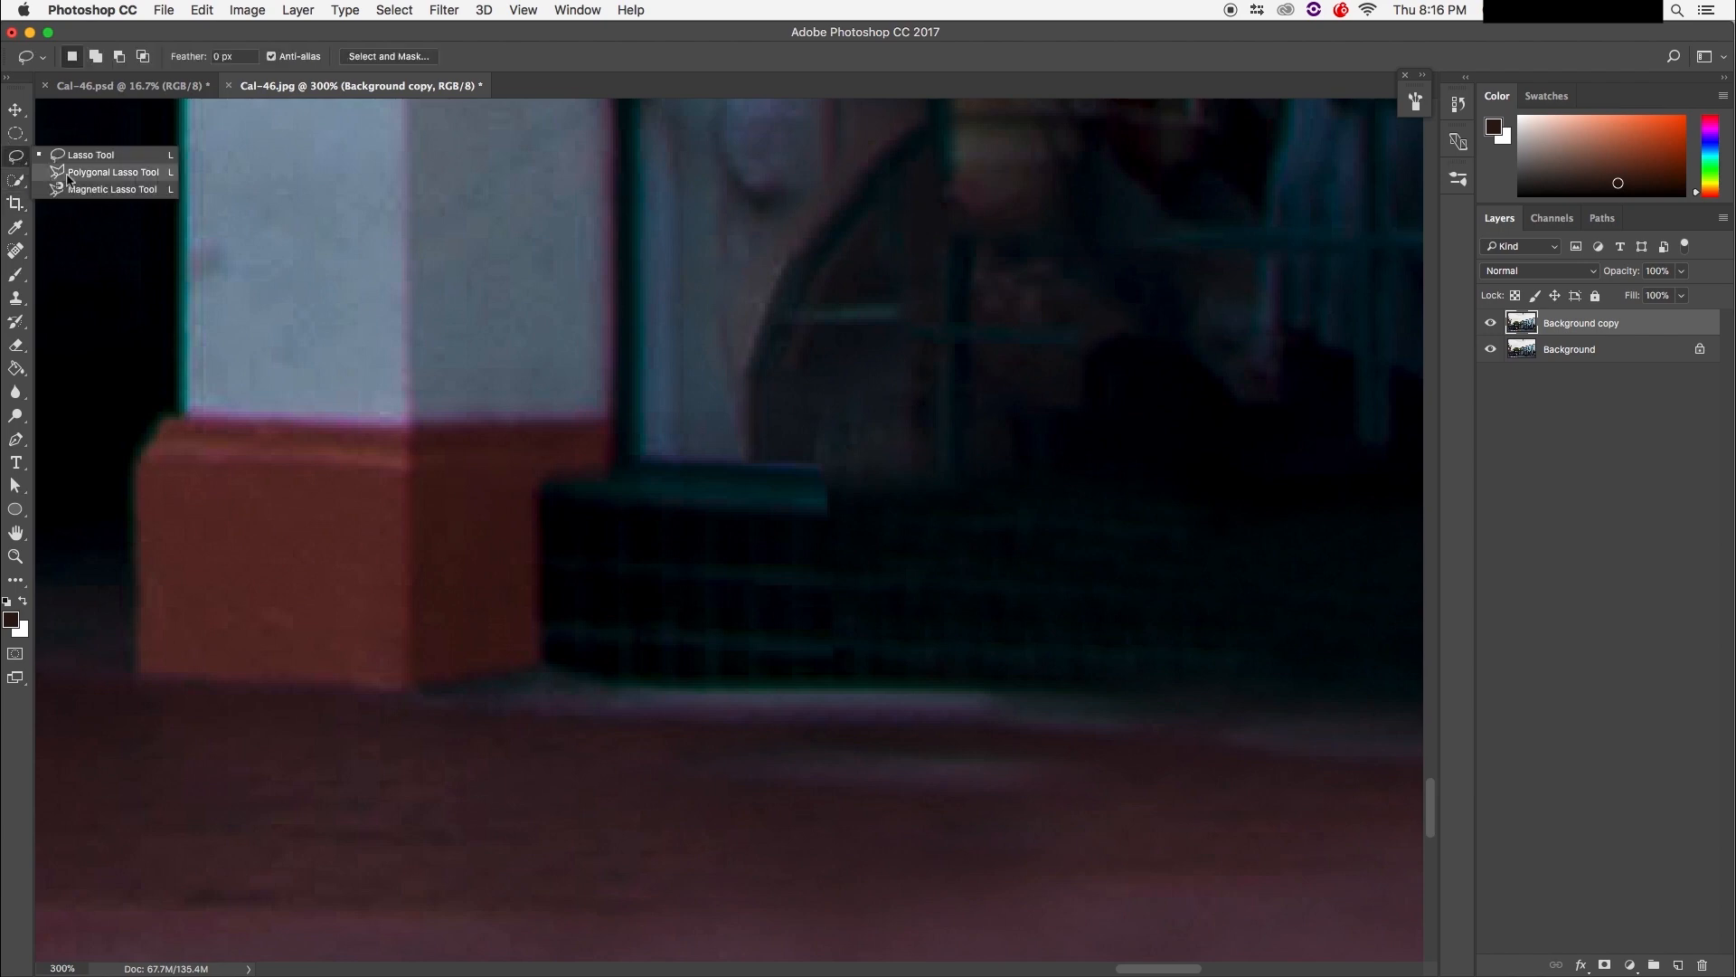
left_click(69, 174)
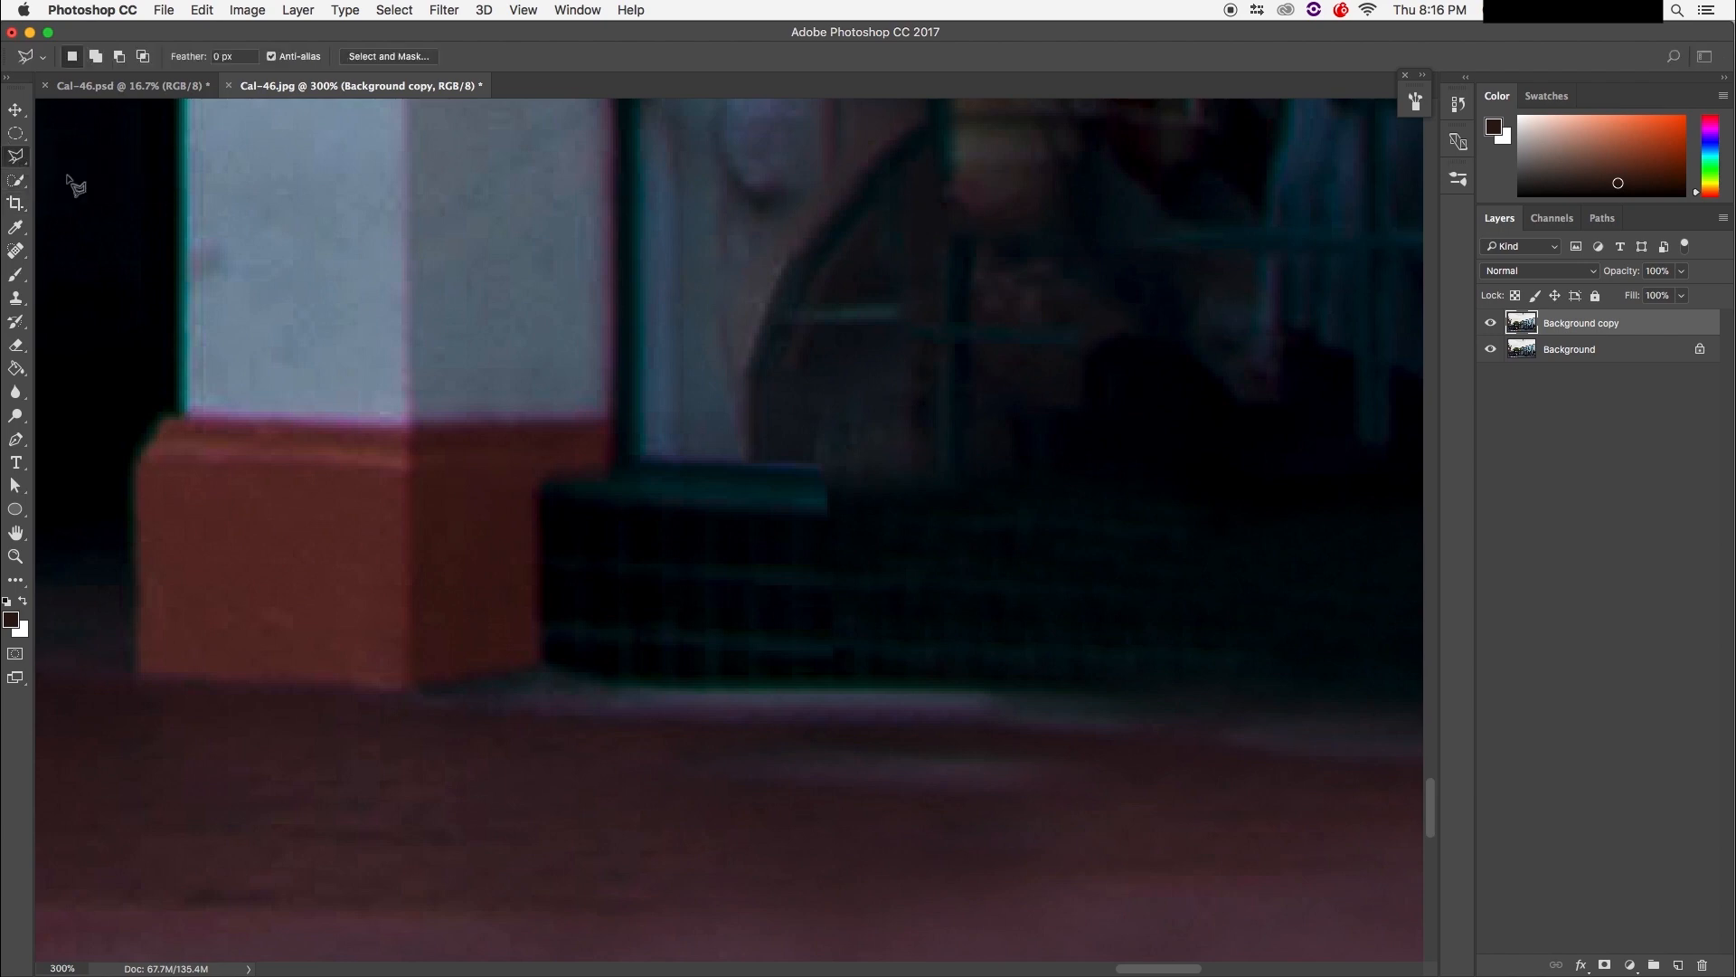
left_click(576, 489)
left_click(662, 474)
left_click(817, 480)
left_click(714, 496)
left_click(715, 681)
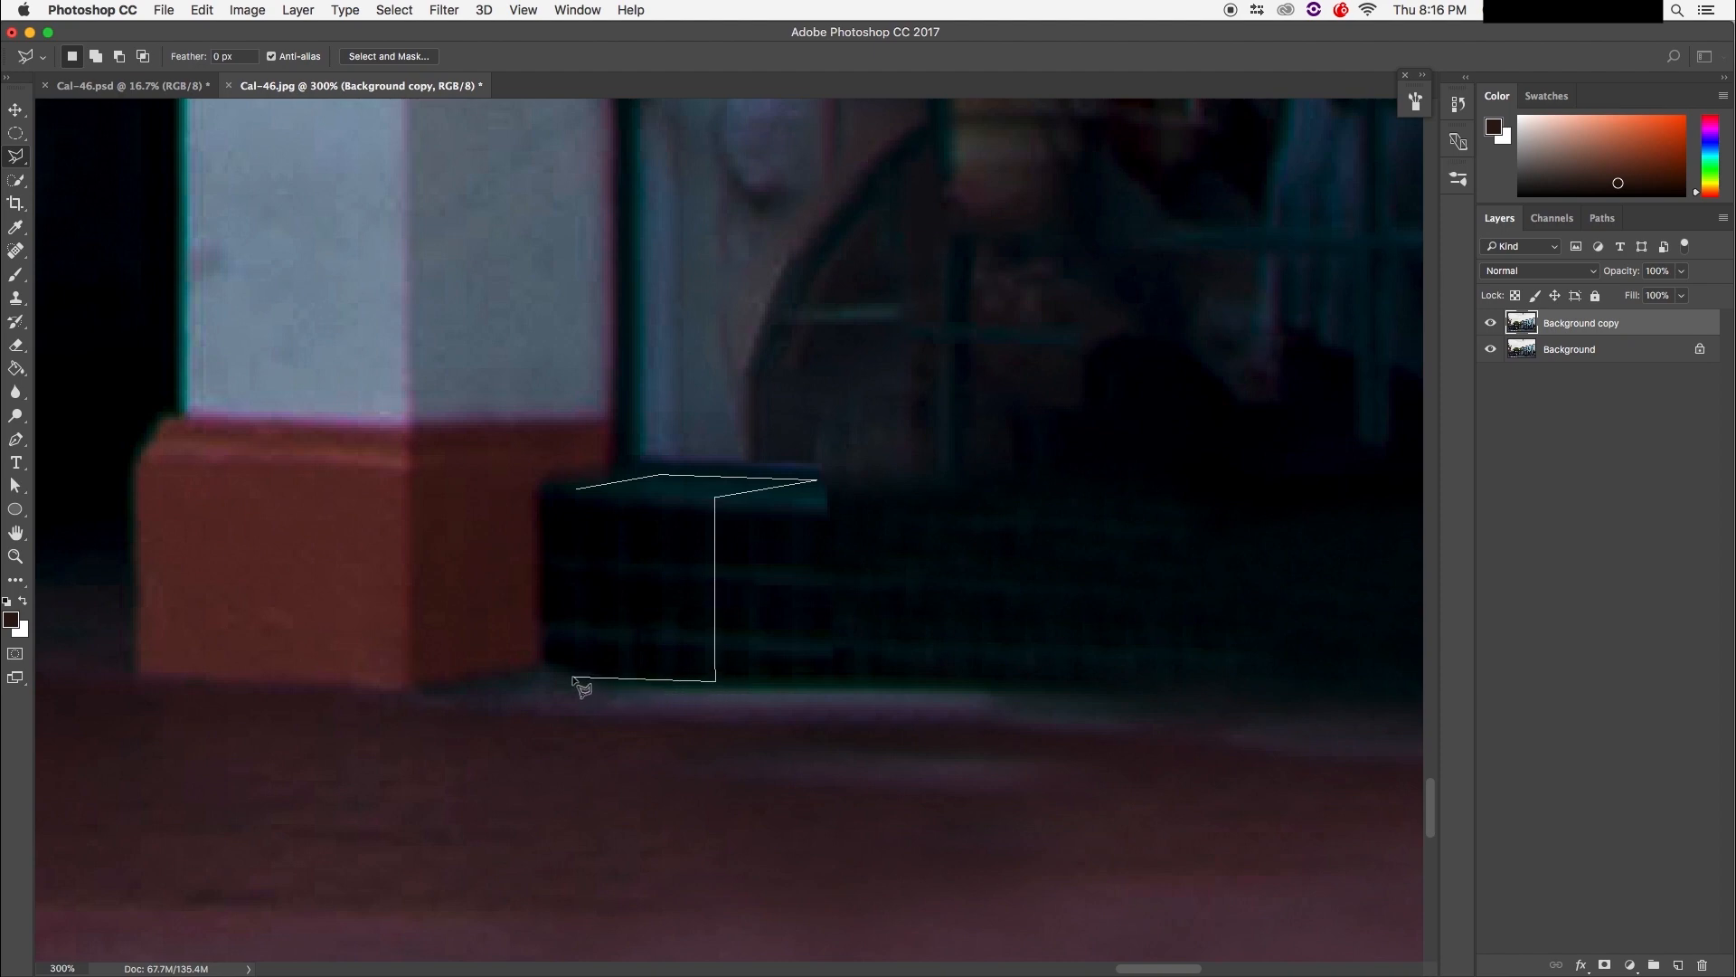
left_click(573, 676)
left_click(576, 490)
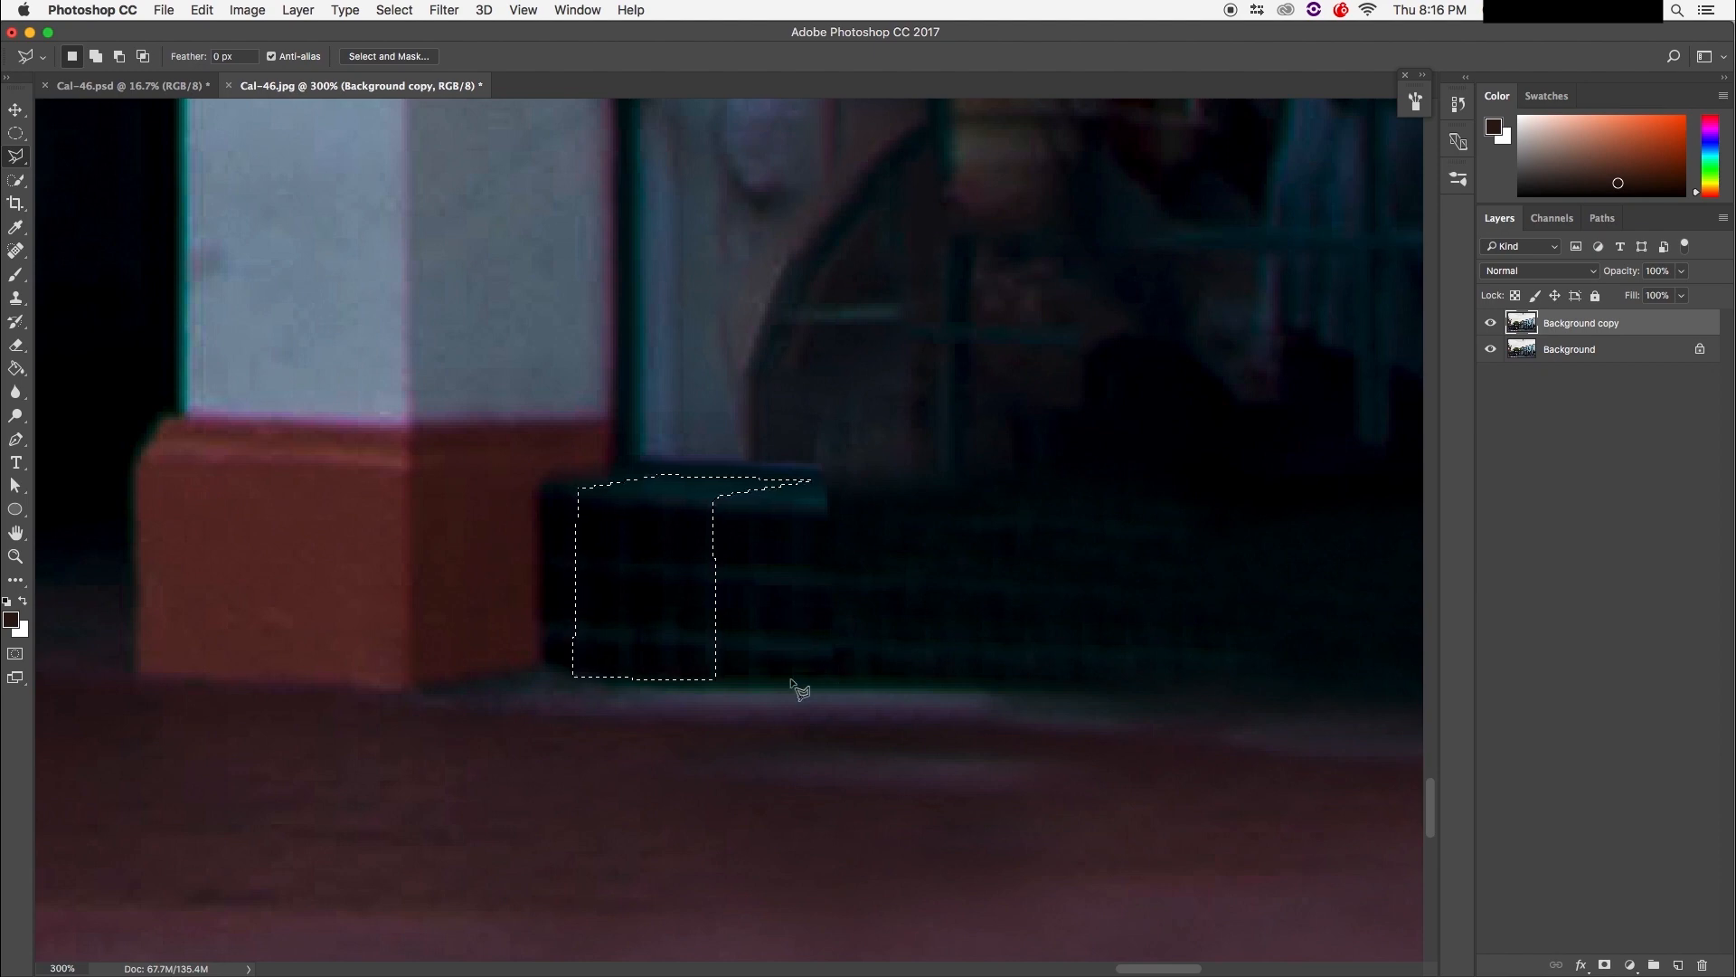
Step: Copy the ledge section to Layer 1 and slide it right to extend the ledge
key("super+j")
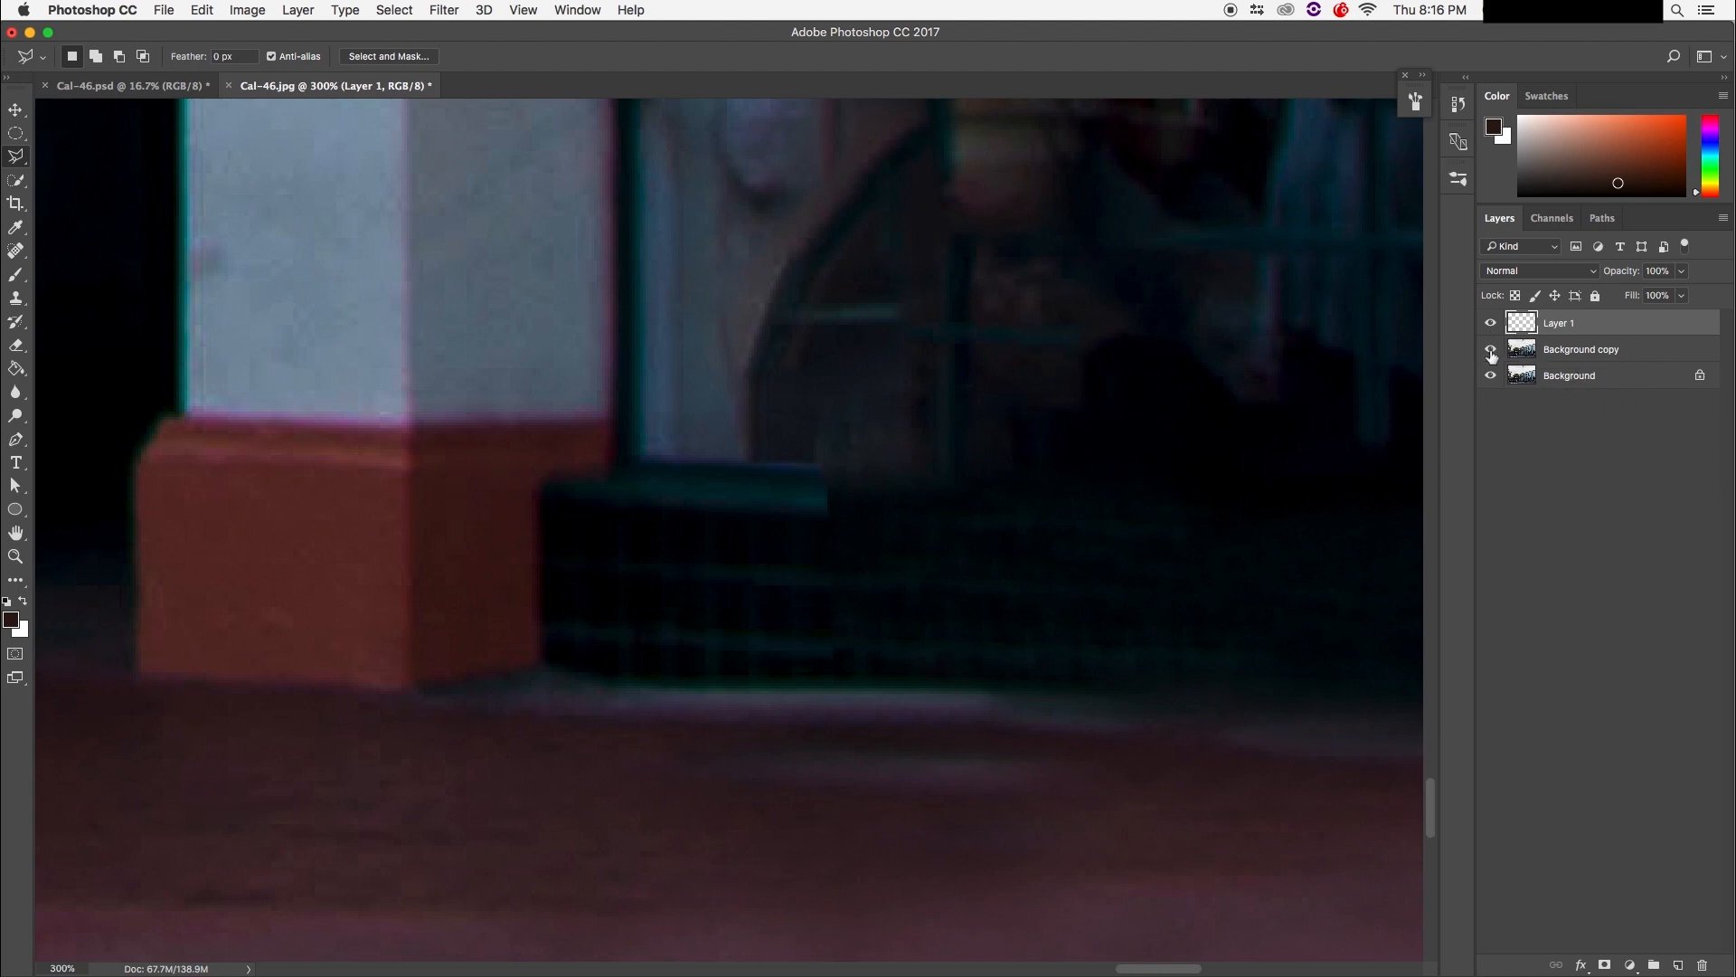
left_click_drag(1494, 362, 1496, 391)
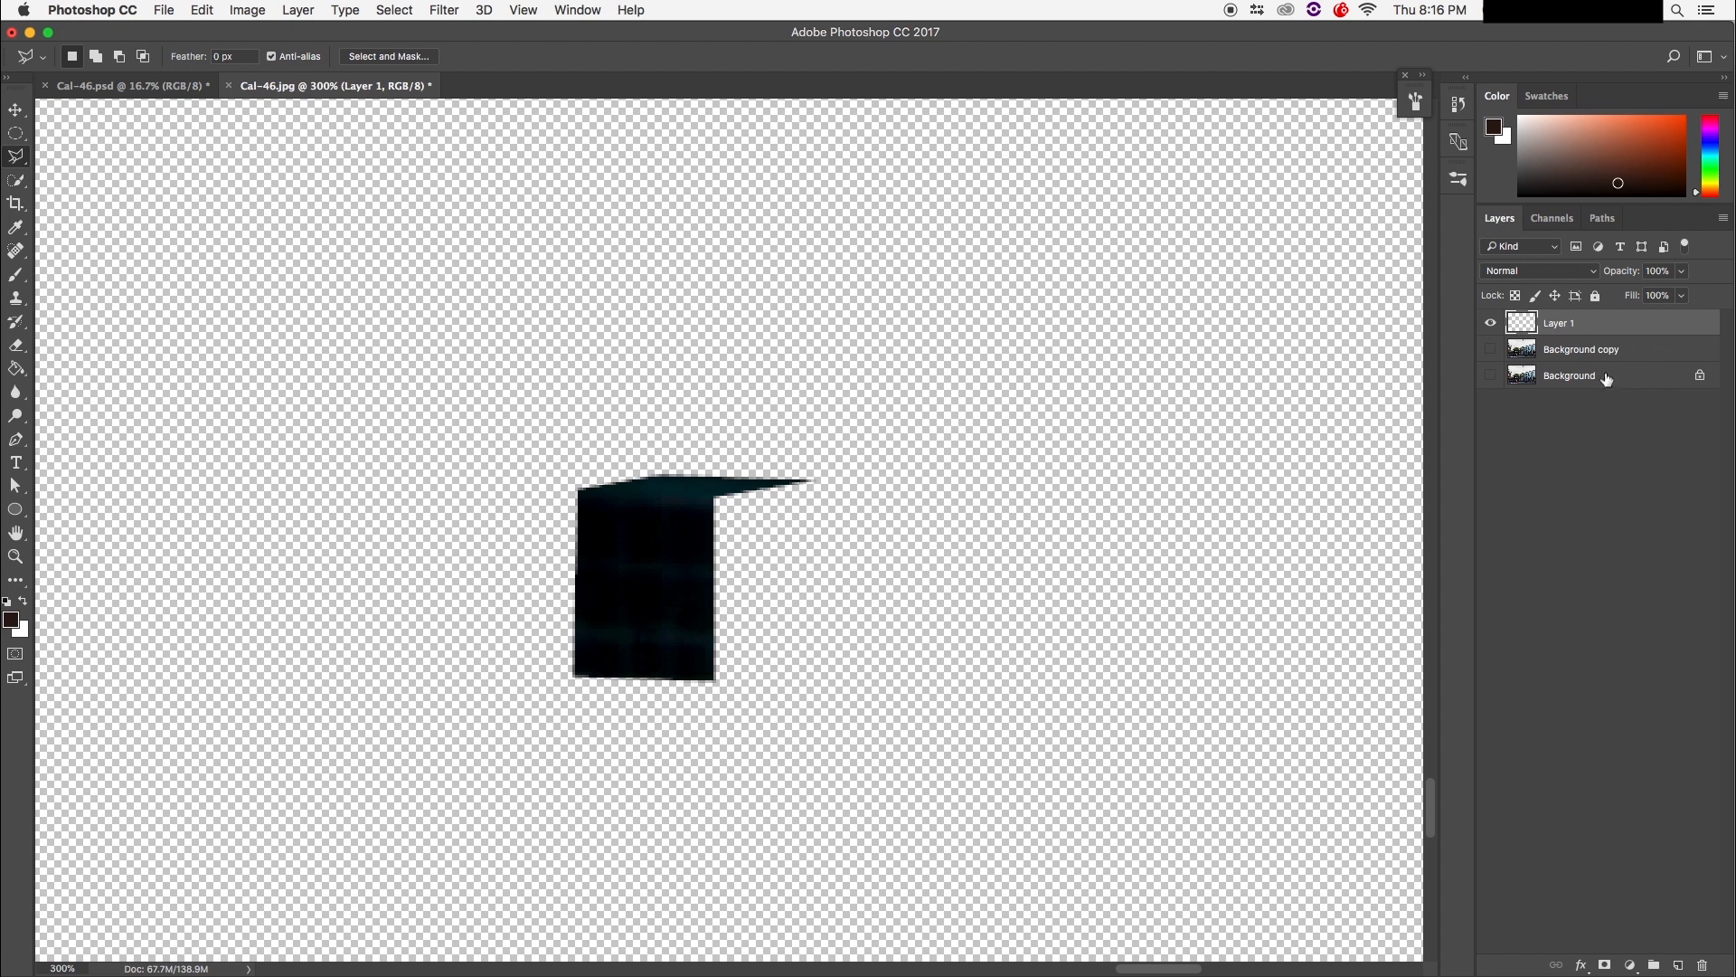
left_click_drag(1496, 378, 1494, 352)
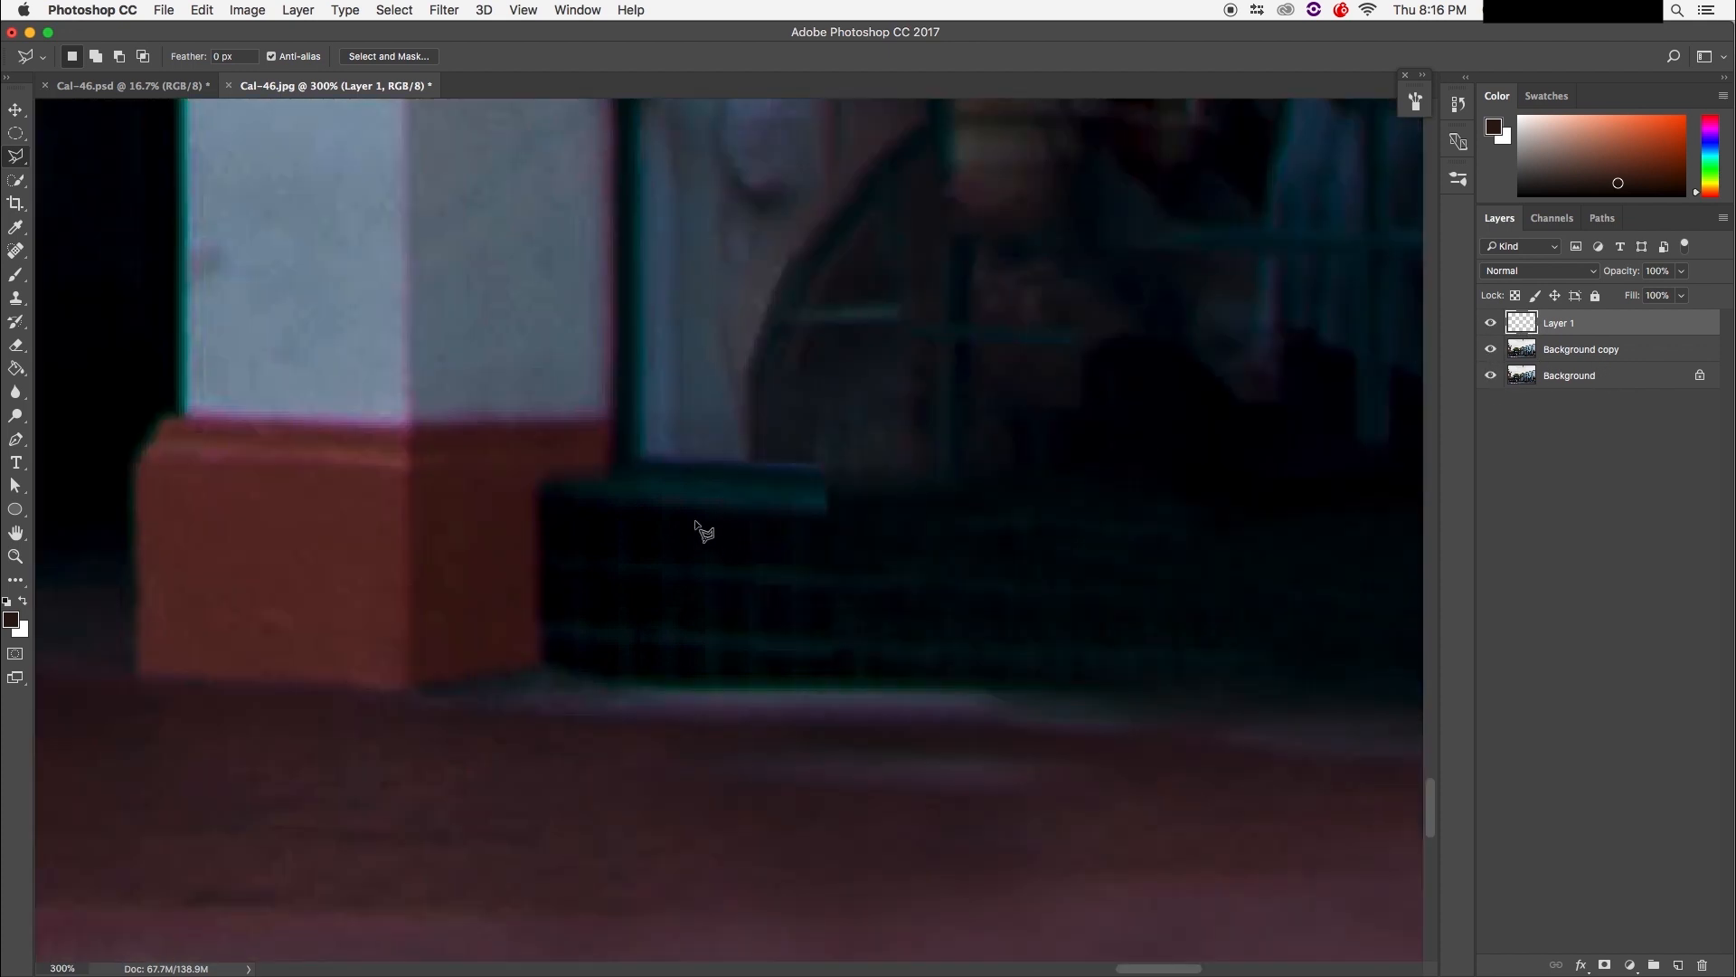
left_click(16, 110)
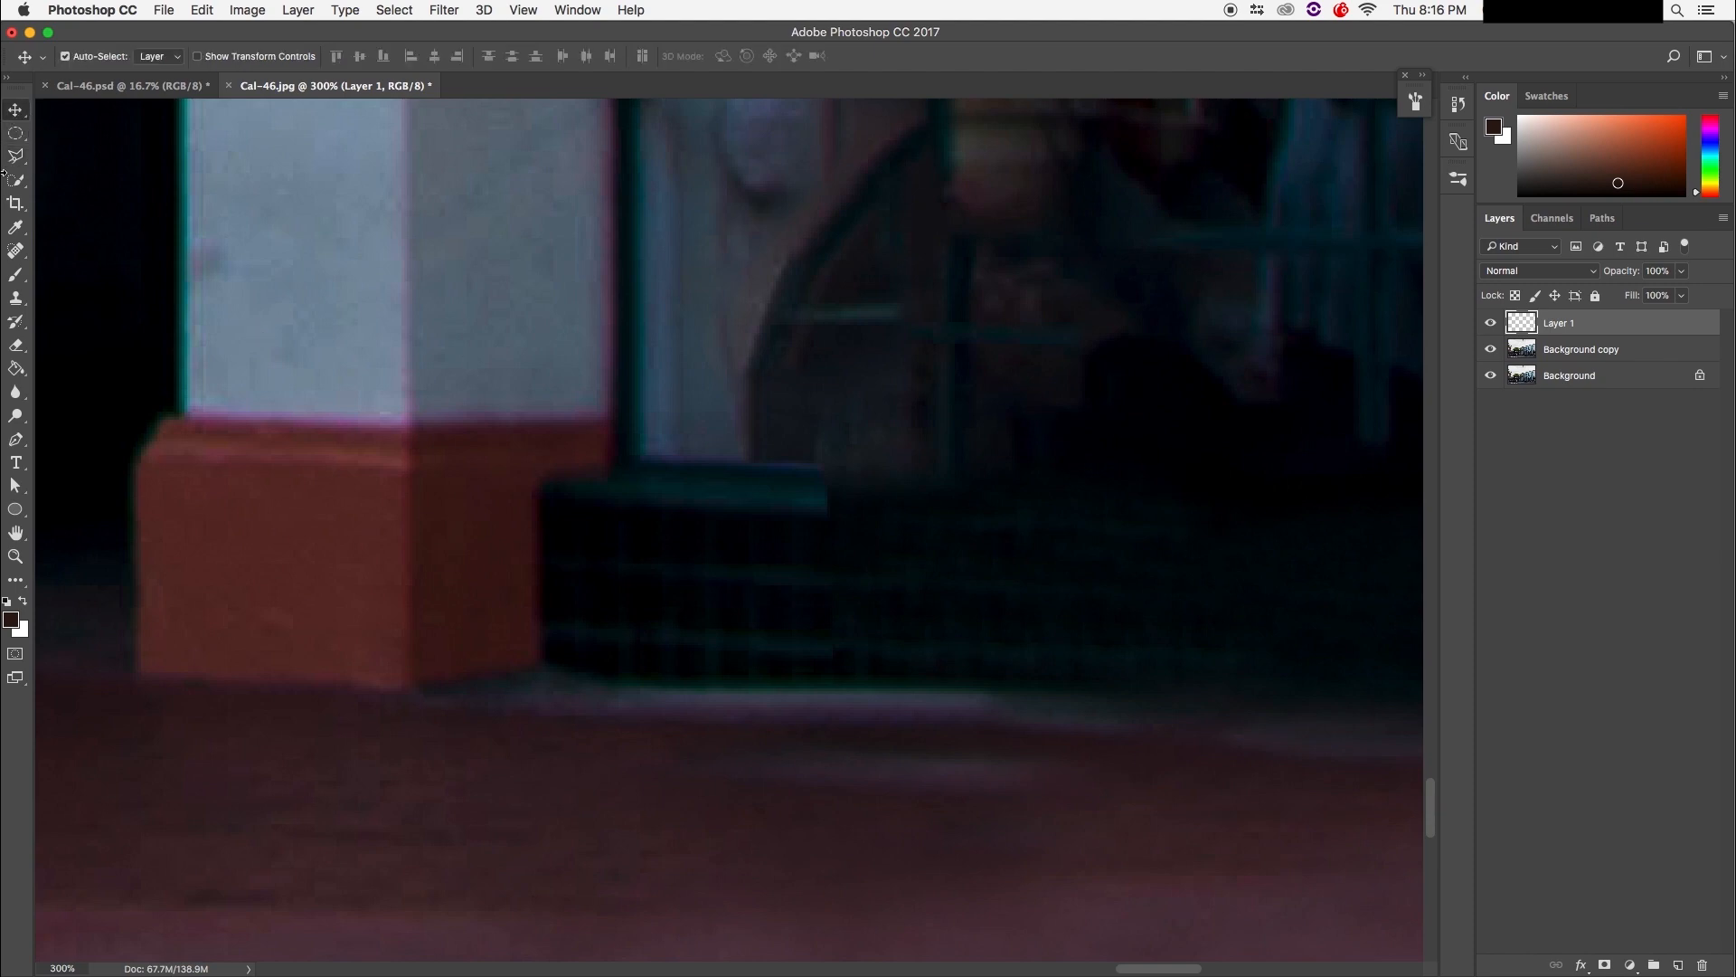
left_click(19, 117)
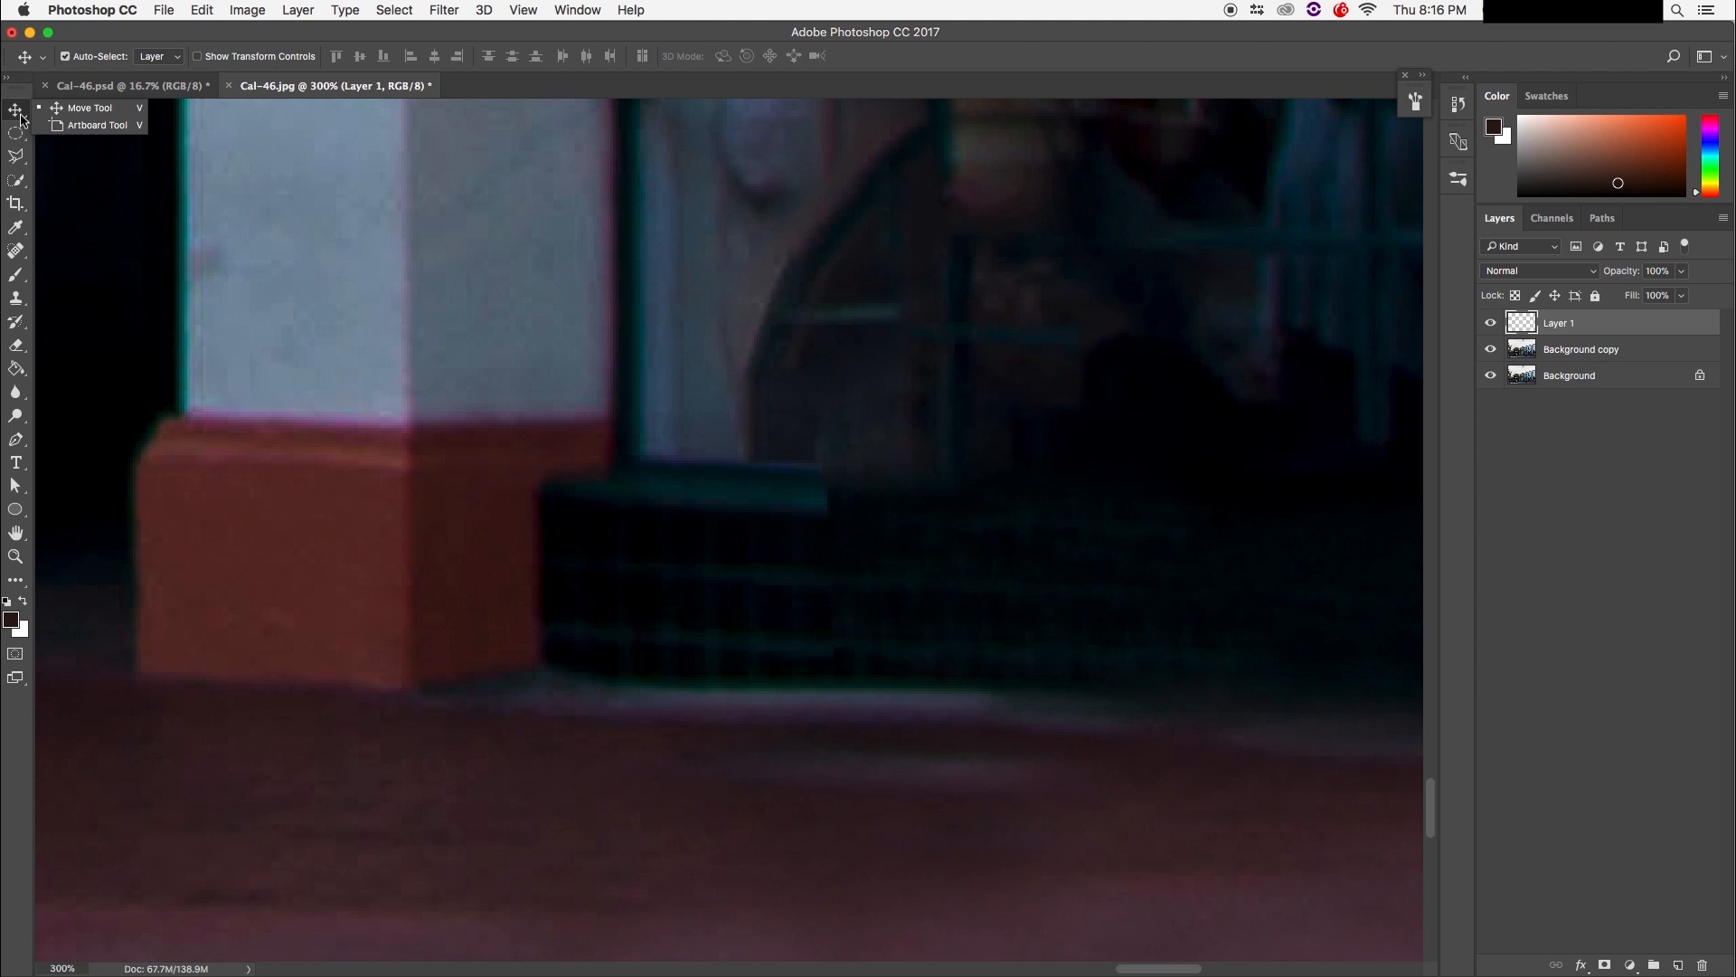
left_click(15, 113)
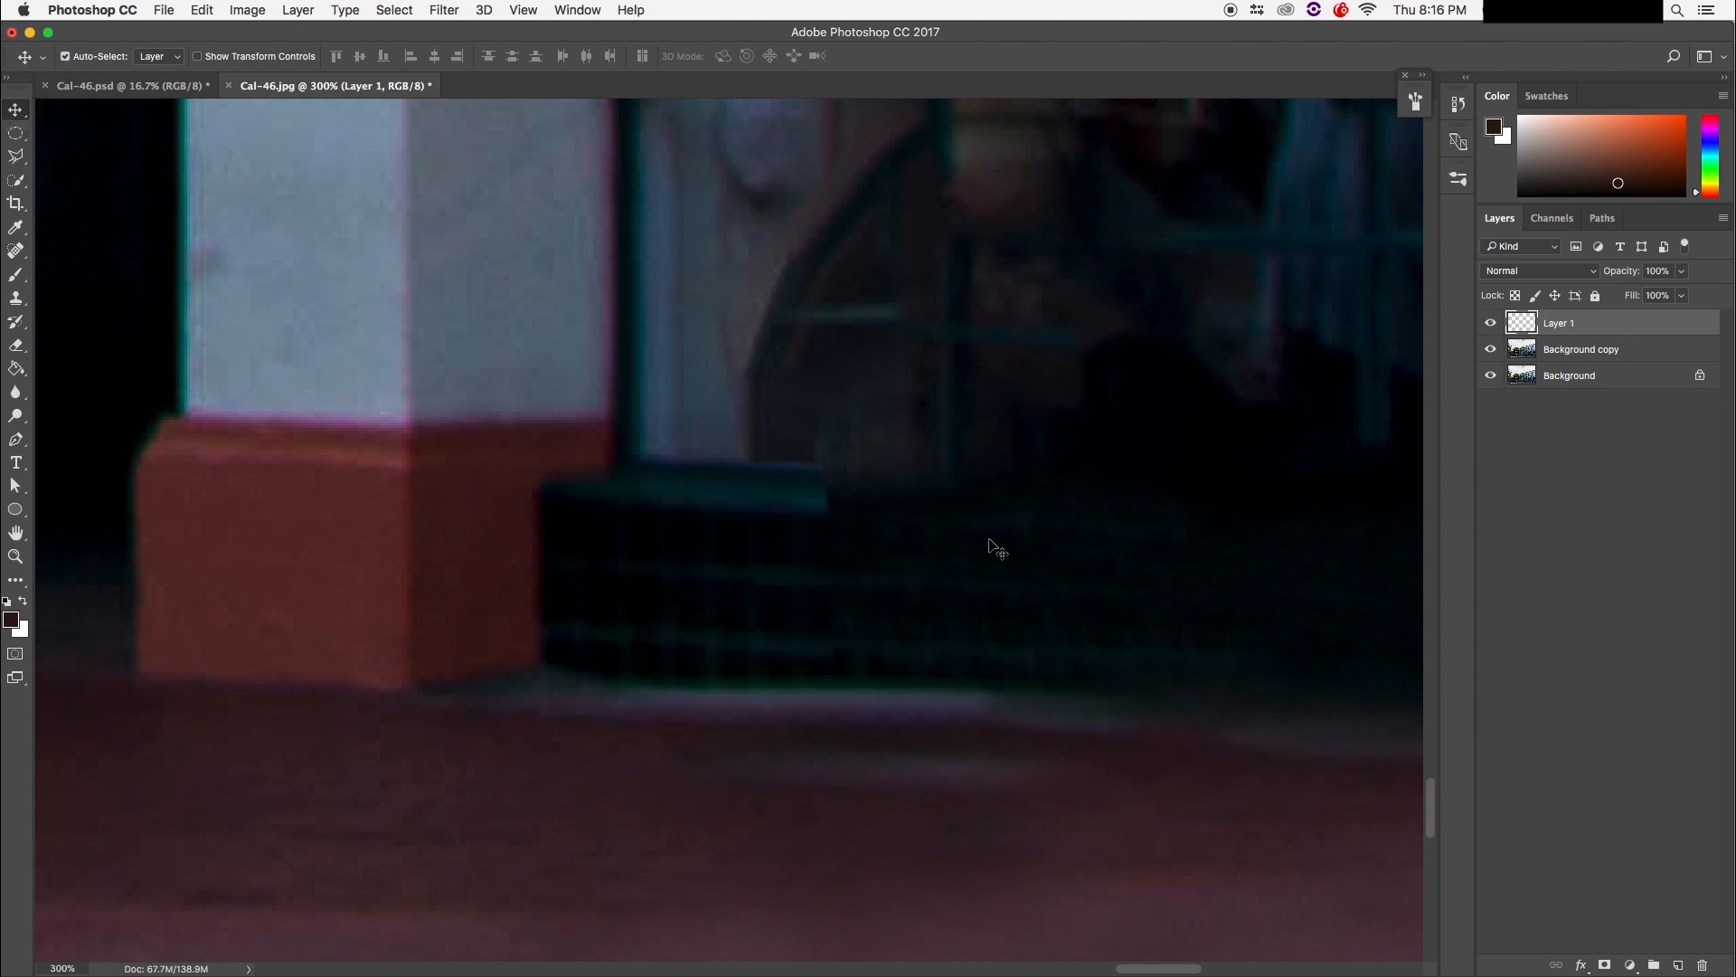
left_click_drag(711, 560, 999, 575)
Step: Delete the copied ledge piece and select a square tile patch with the Polygonal Lasso
key("Delete")
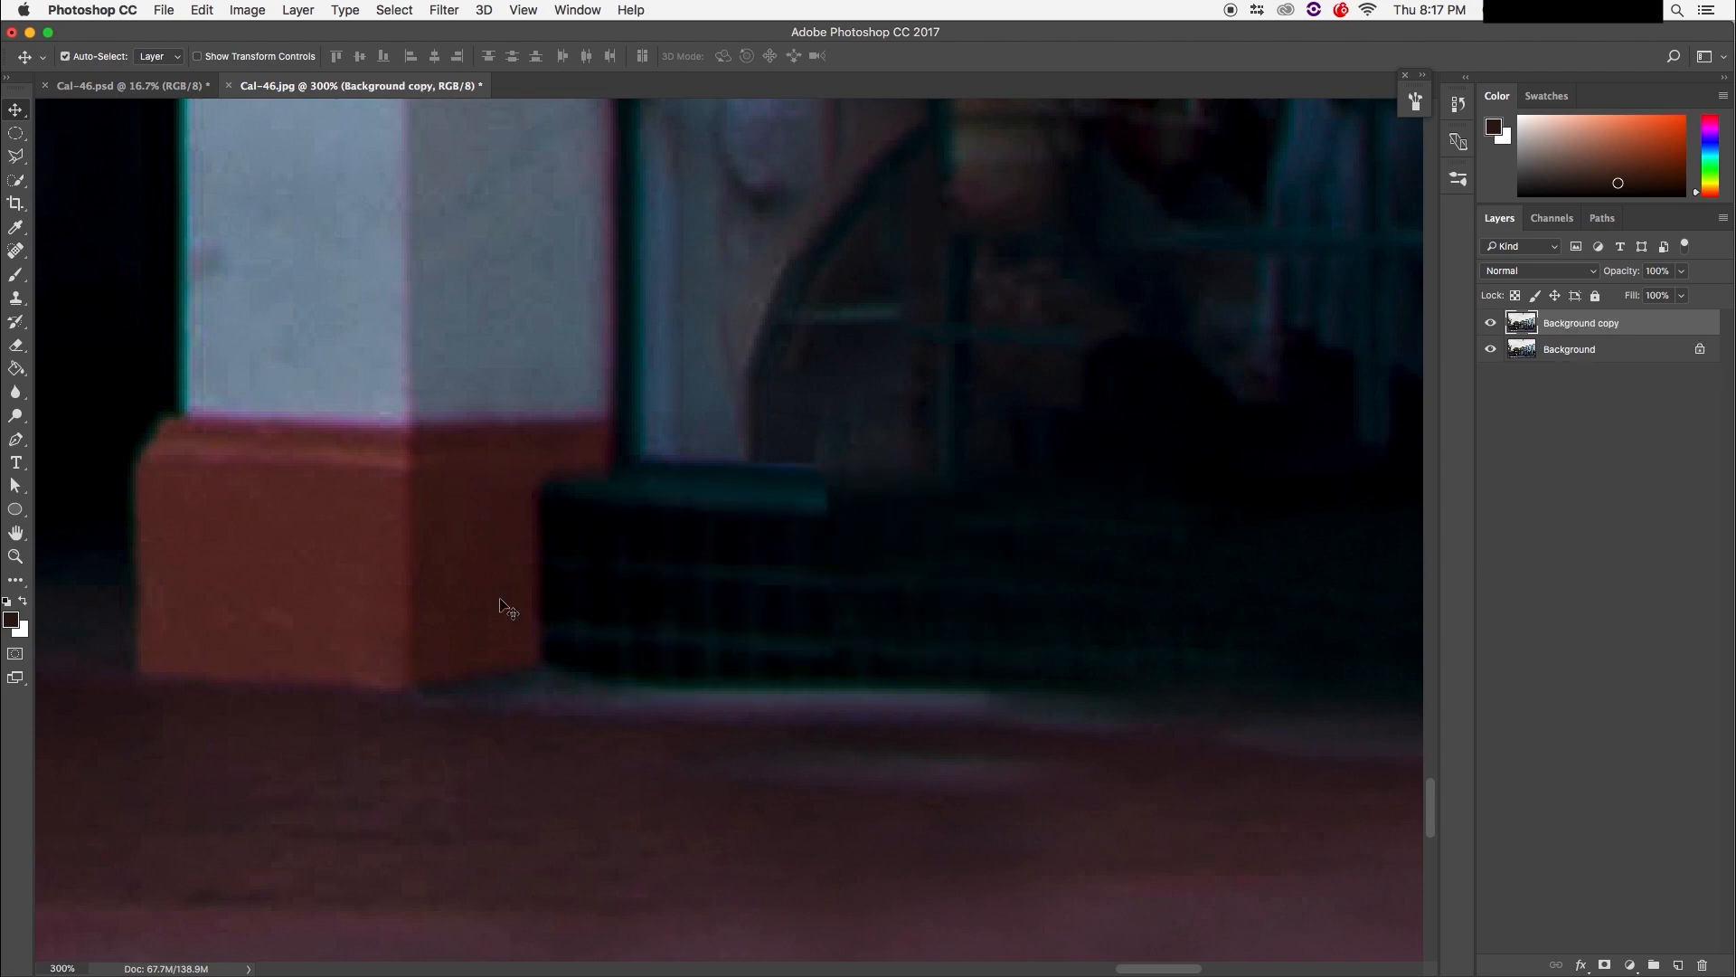
left_click_drag(16, 158, 80, 178)
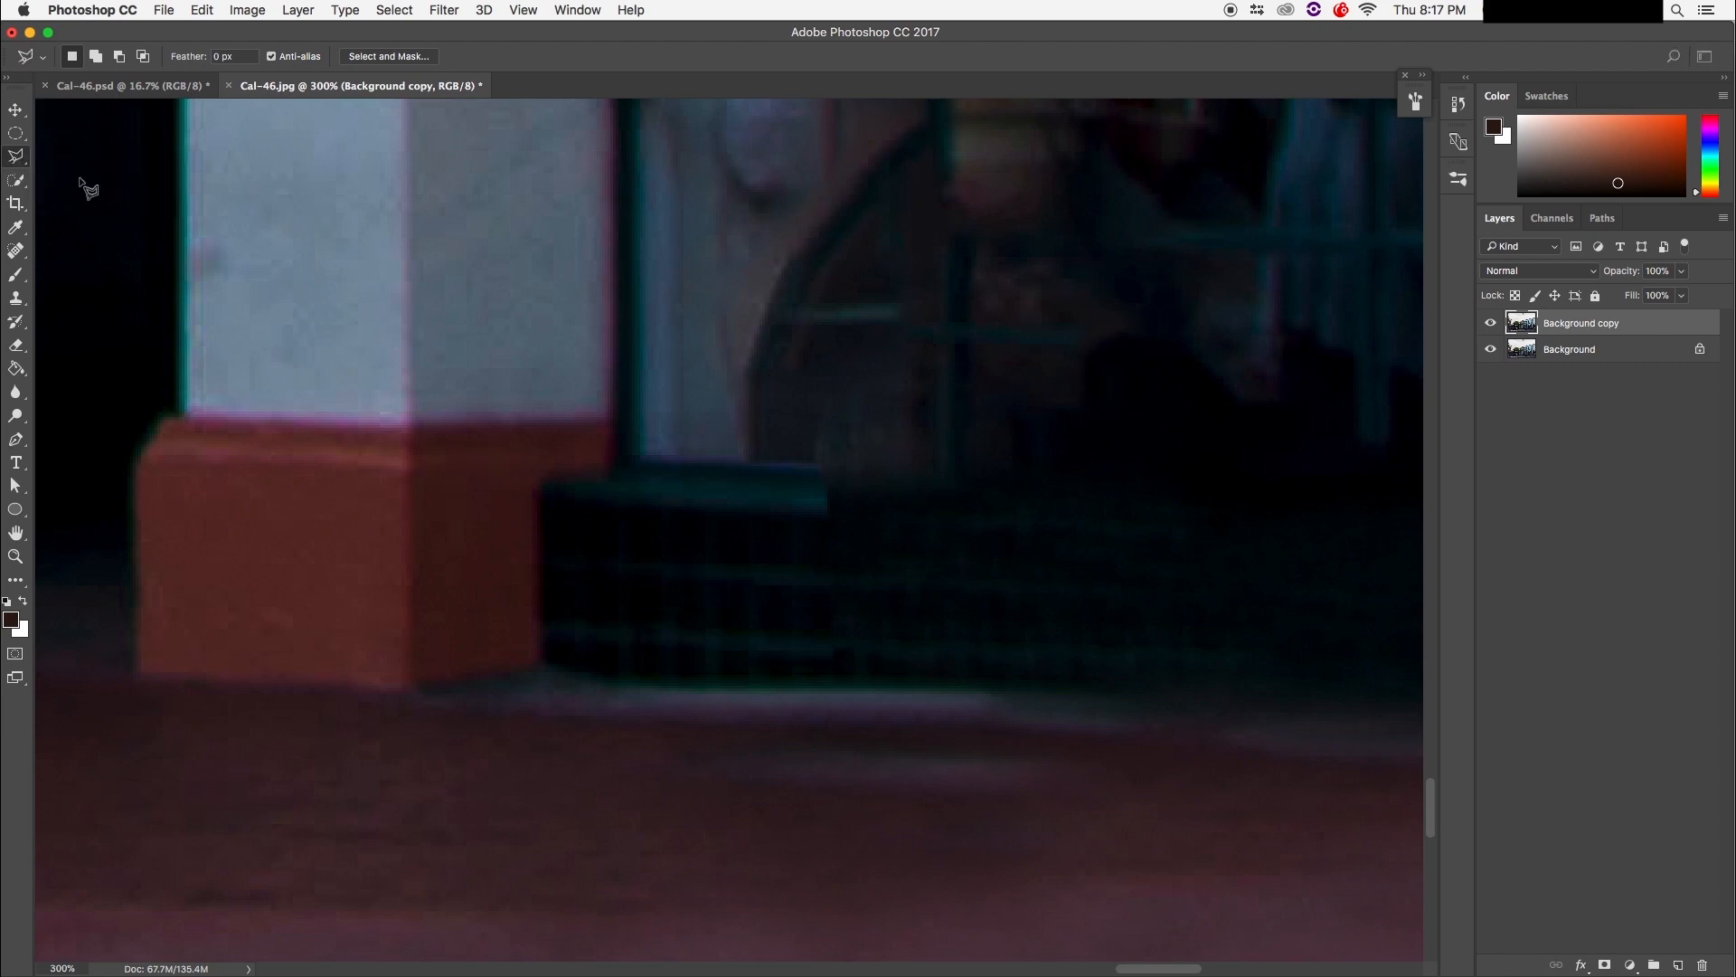
left_click(625, 472)
left_click(626, 673)
left_click(825, 673)
left_click(823, 484)
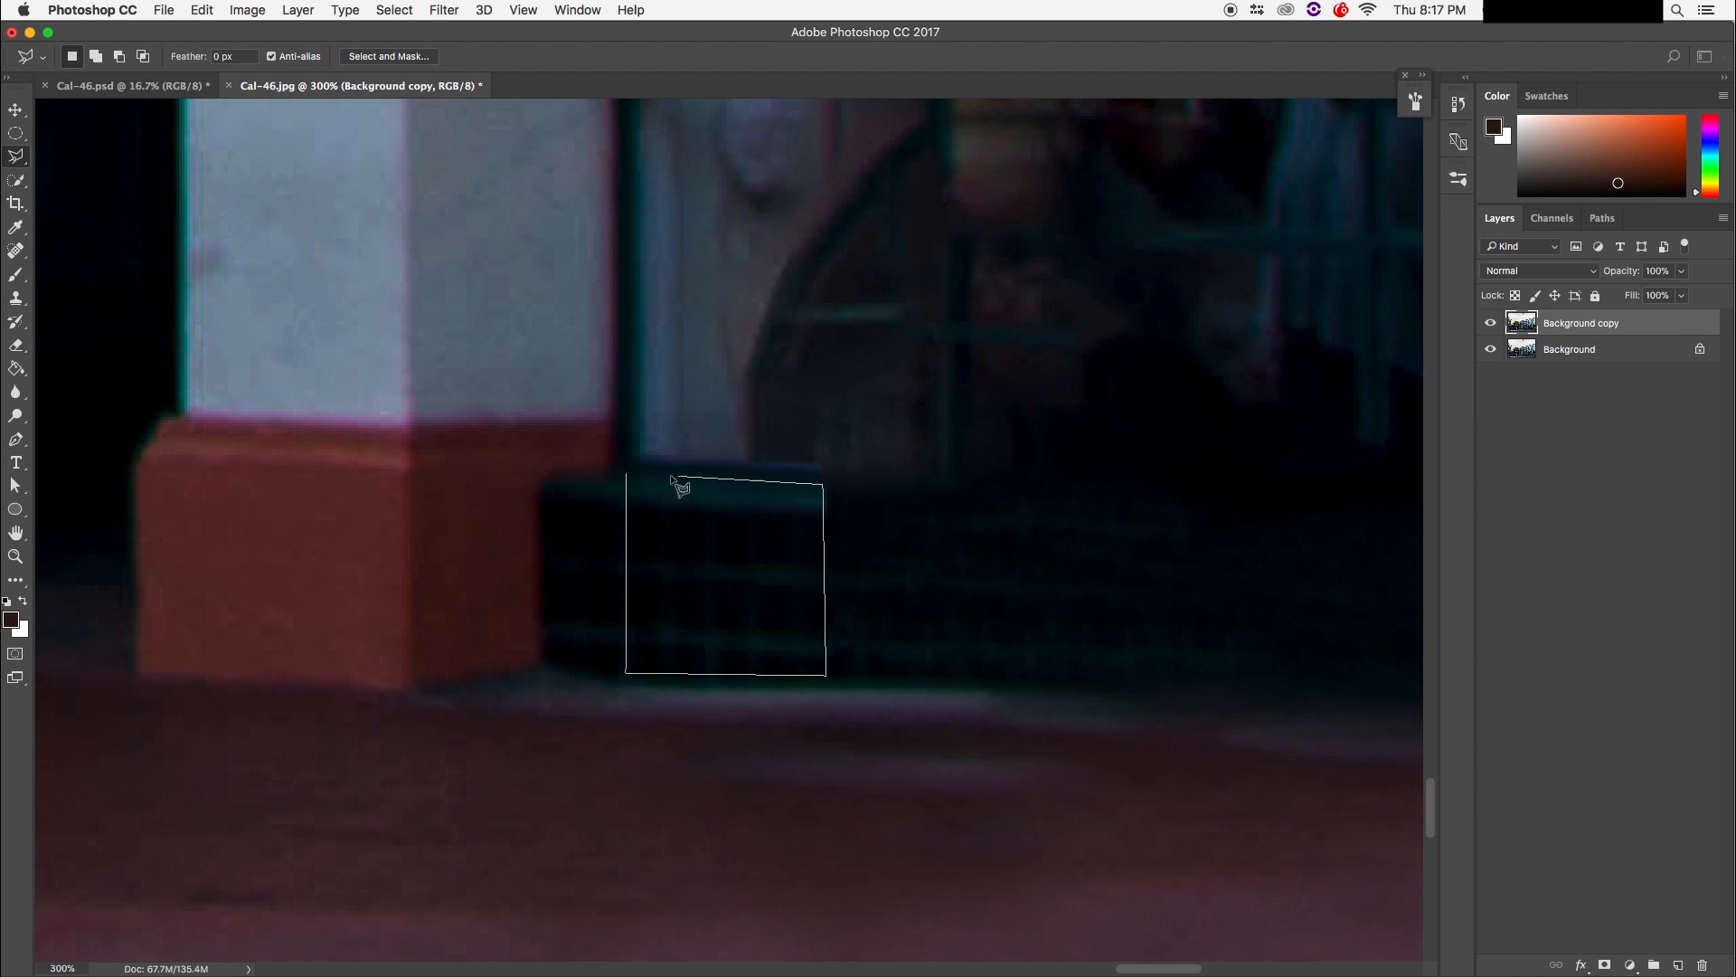
left_click(626, 476)
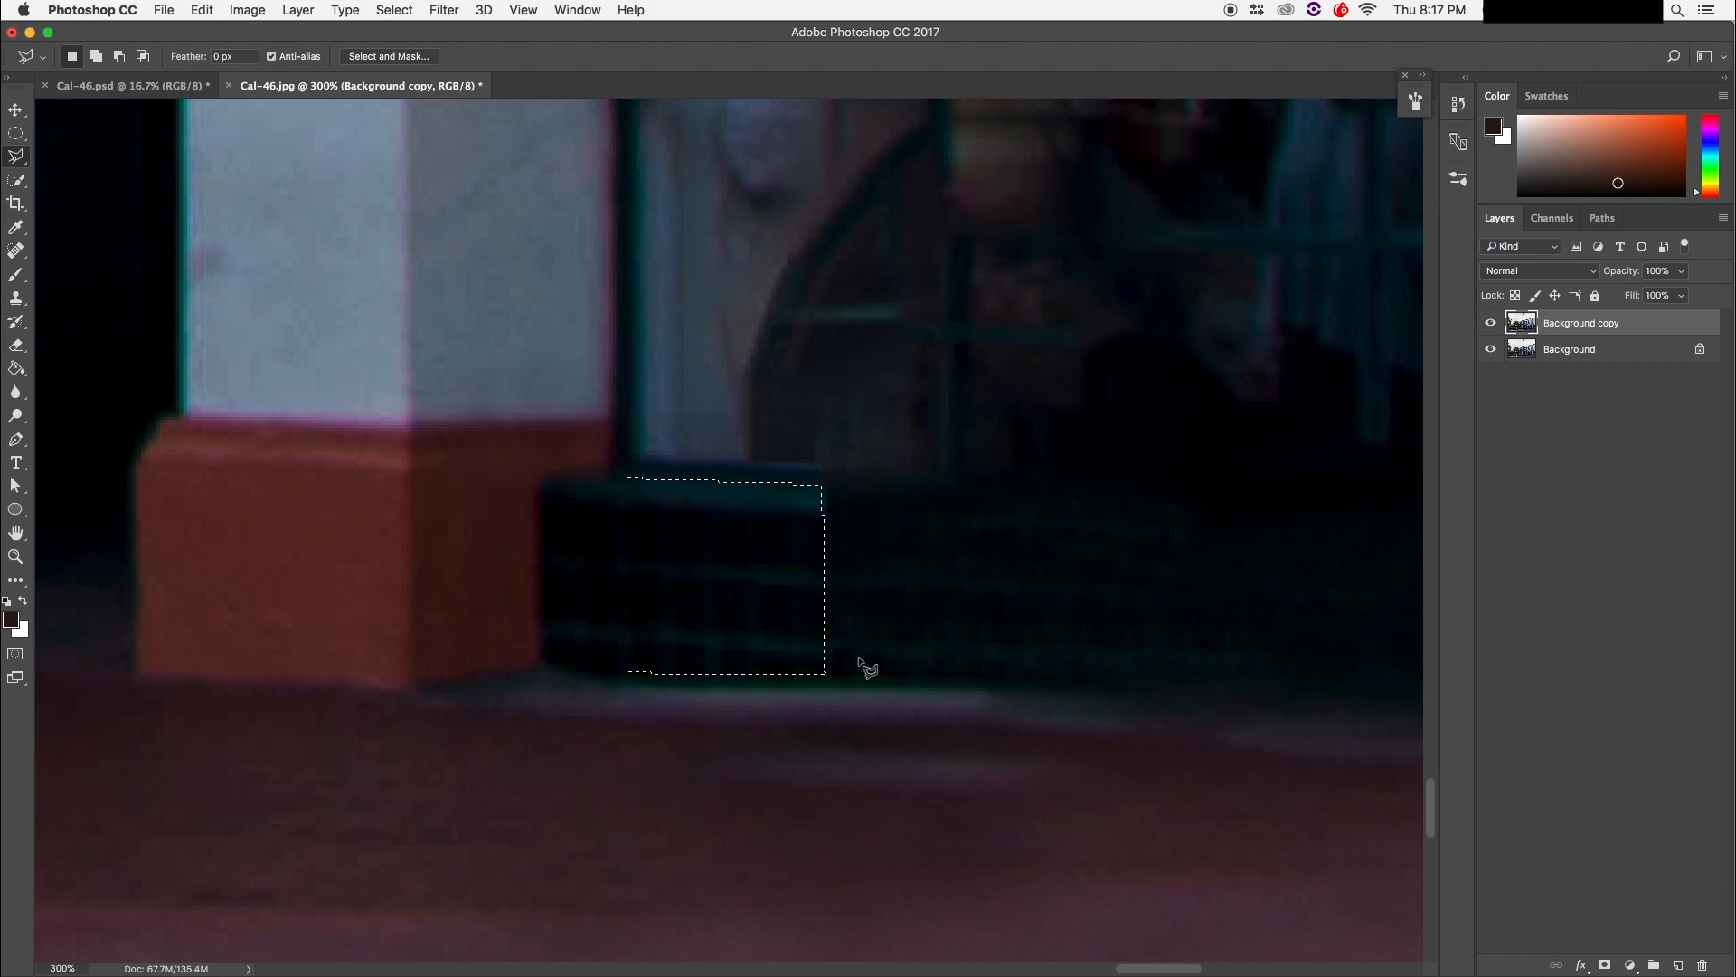
Step: Copy the patch to Layer 1 and check it by toggling the lower layers' visibility
key("super+j")
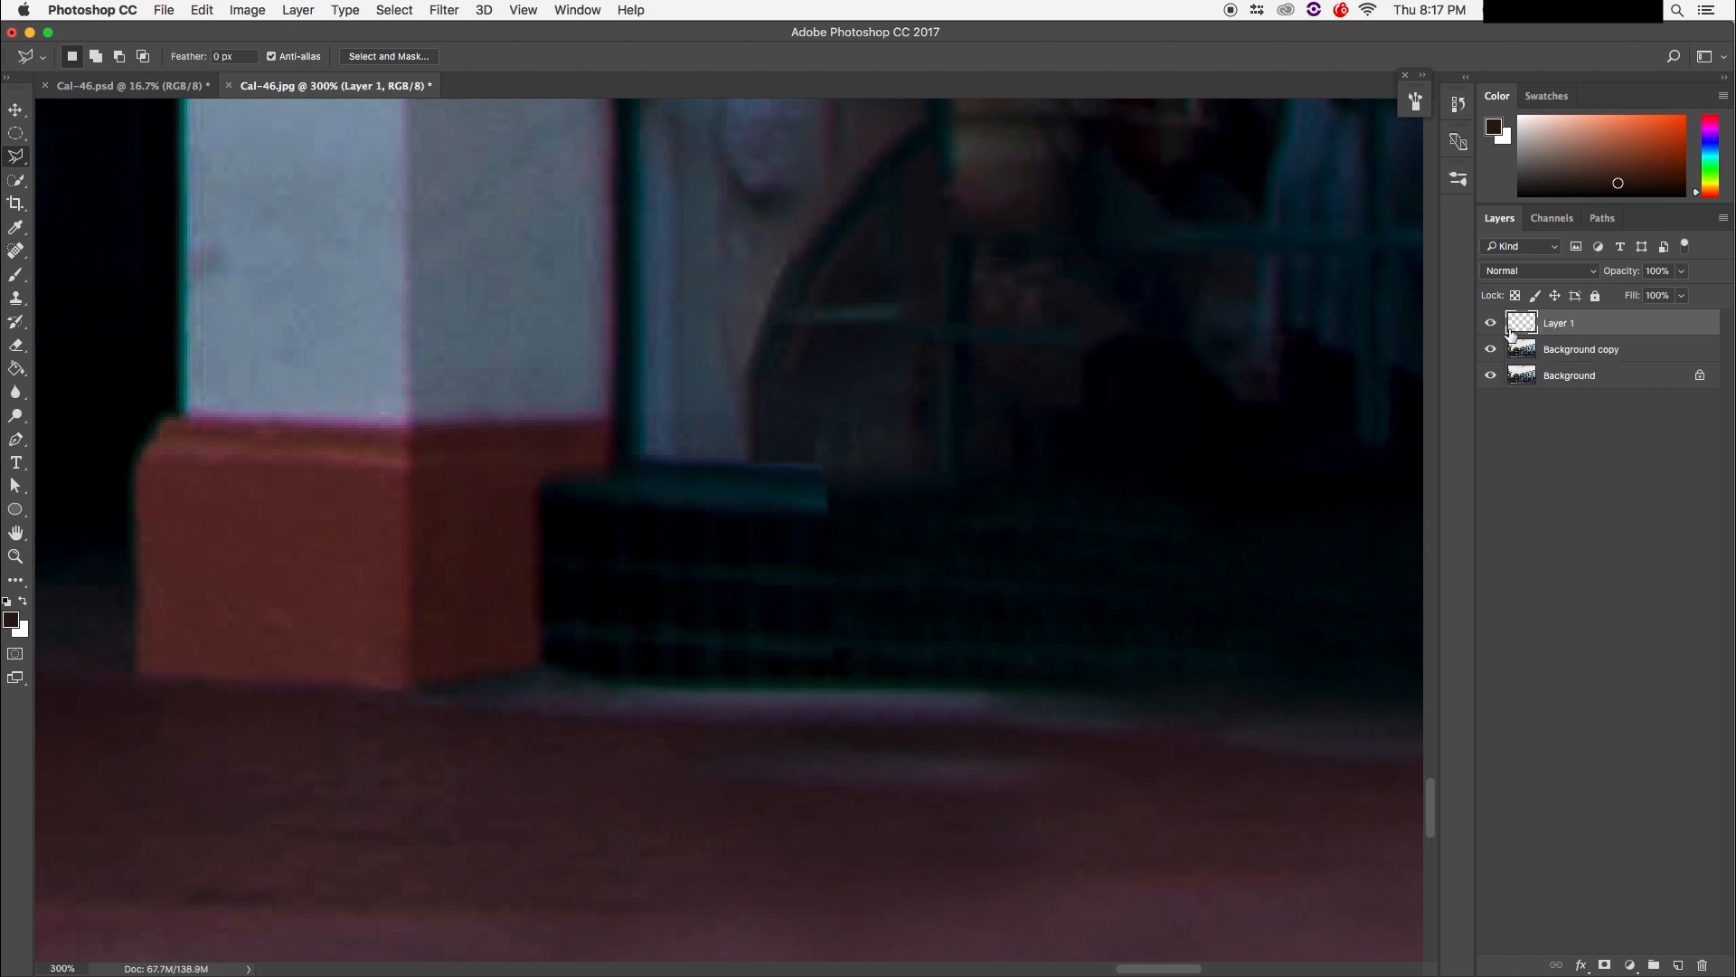
left_click(1490, 349)
left_click(1490, 375)
left_click(1490, 375)
left_click(1490, 349)
Step: Move the Layer 1 tile patch right into position along the bench base
key("v")
left_click_drag(719, 574, 912, 583)
key("space")
left_click_drag(668, 535, 405, 495)
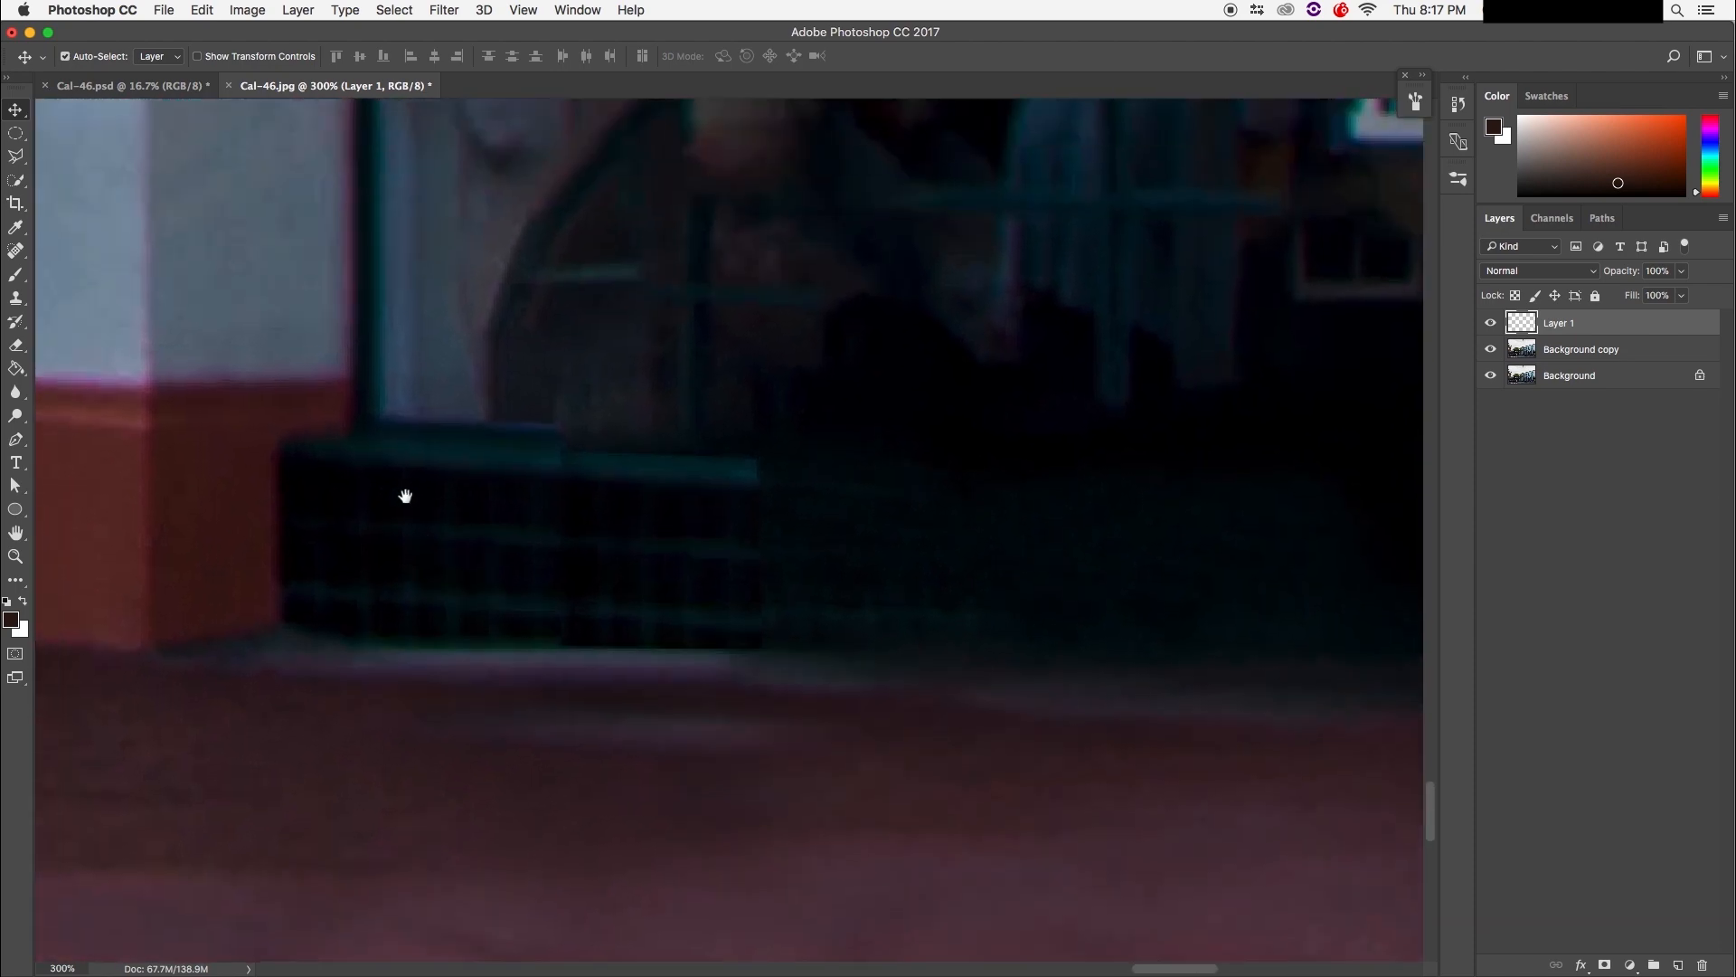
left_click_drag(599, 492, 581, 492)
Step: Duplicate the tile patch repeatedly rightward to lengthen the dark base strip
key("super")
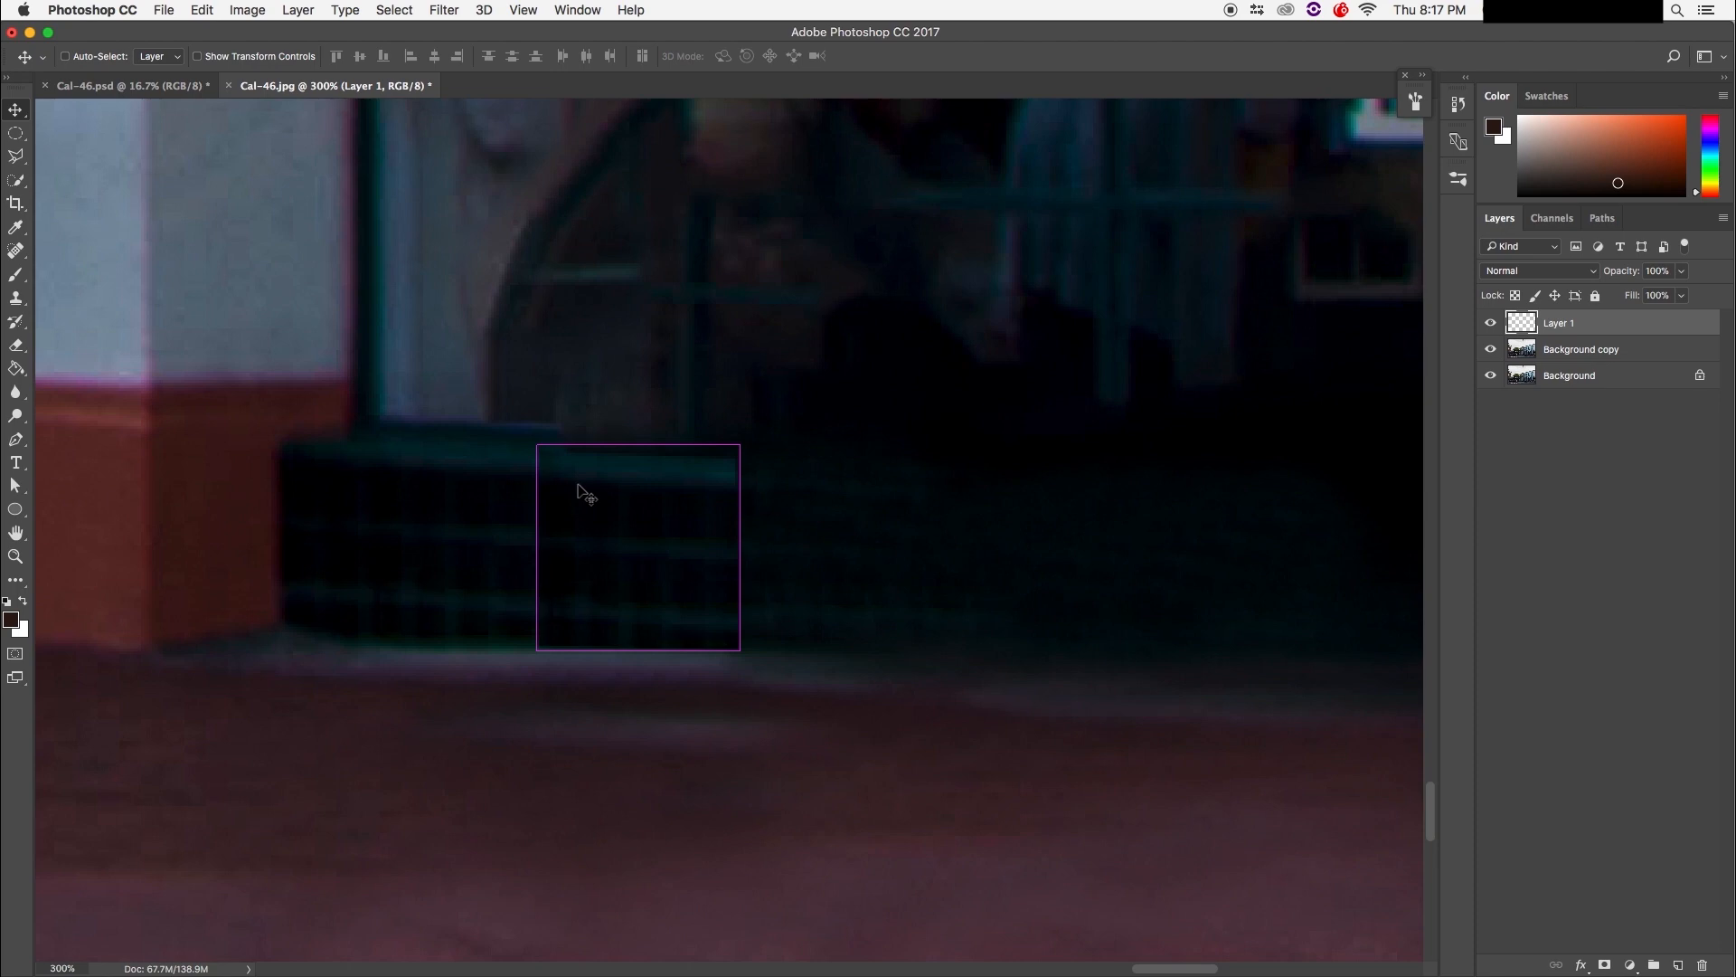
left_click_drag(612, 516, 793, 519)
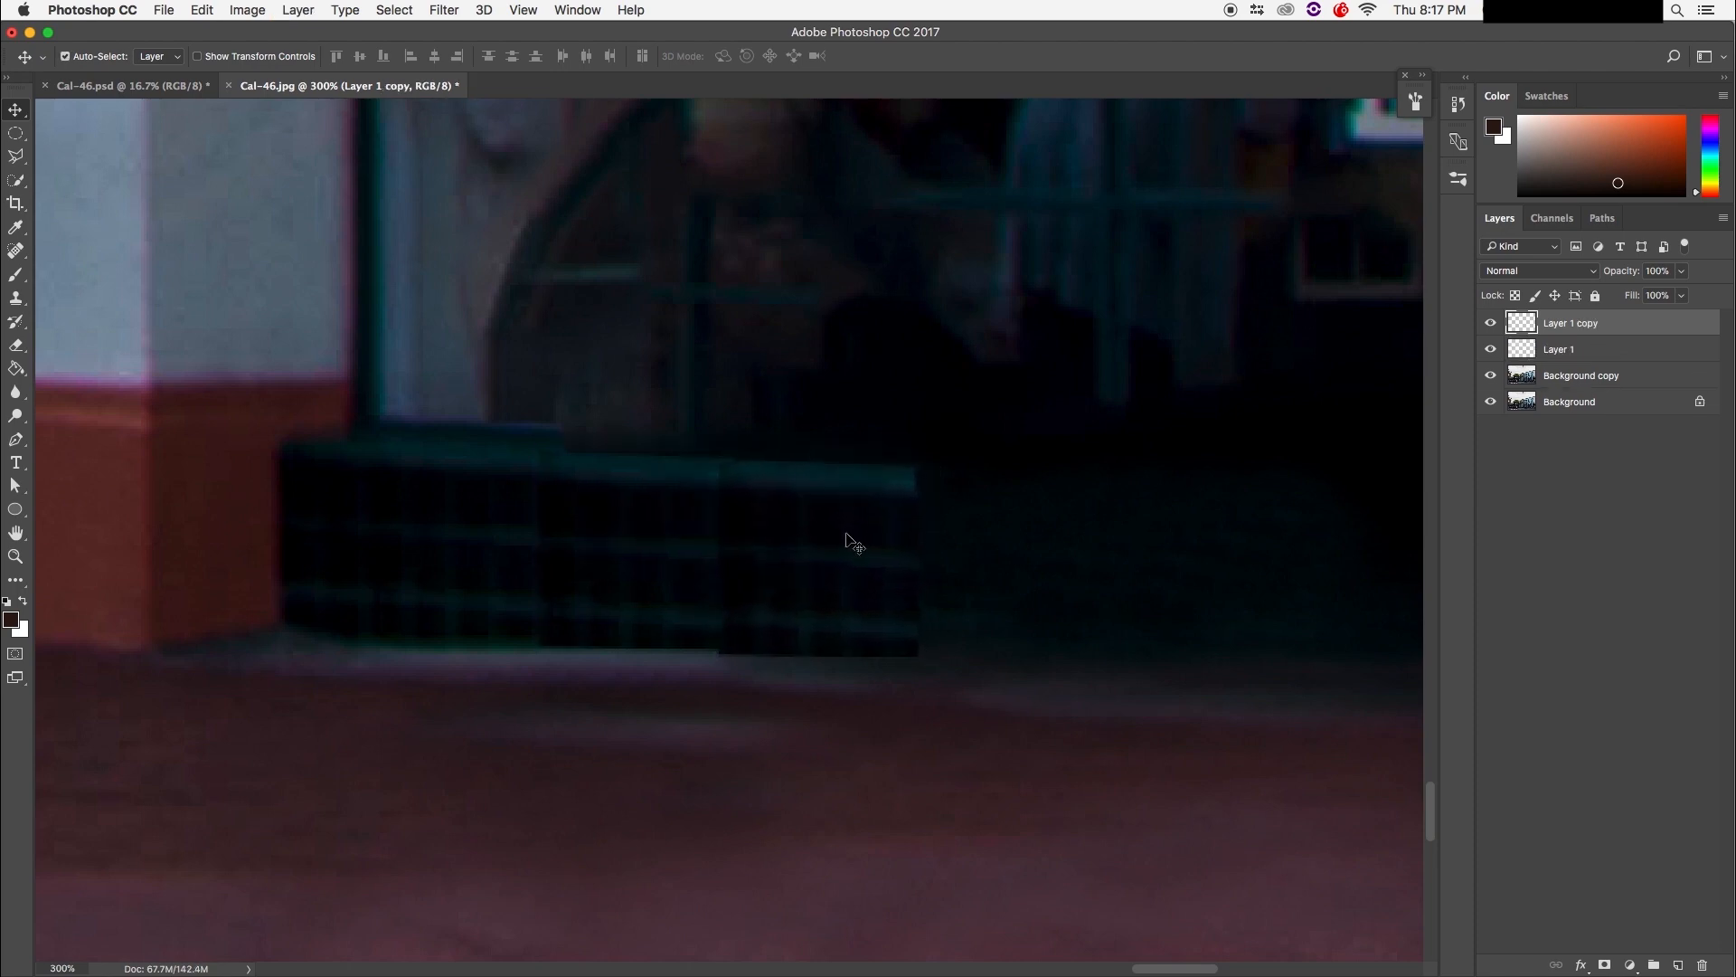
key("super+minus")
key("super+minus")
key("super+minus")
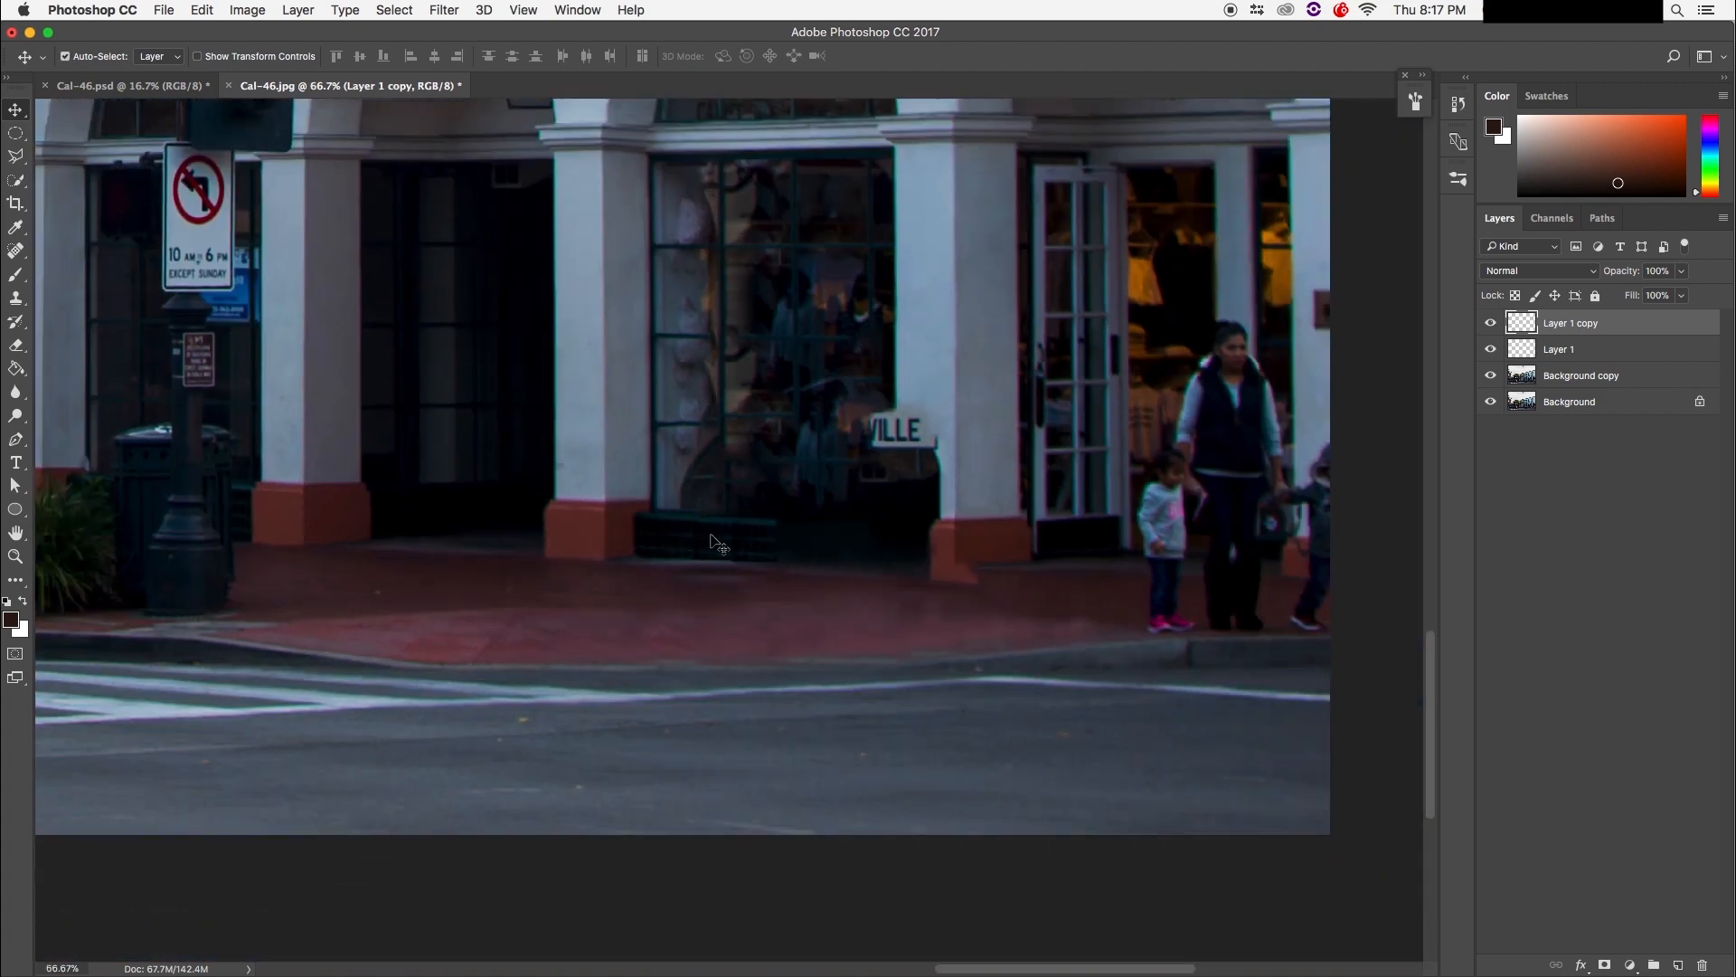
left_click_drag(764, 546, 925, 551)
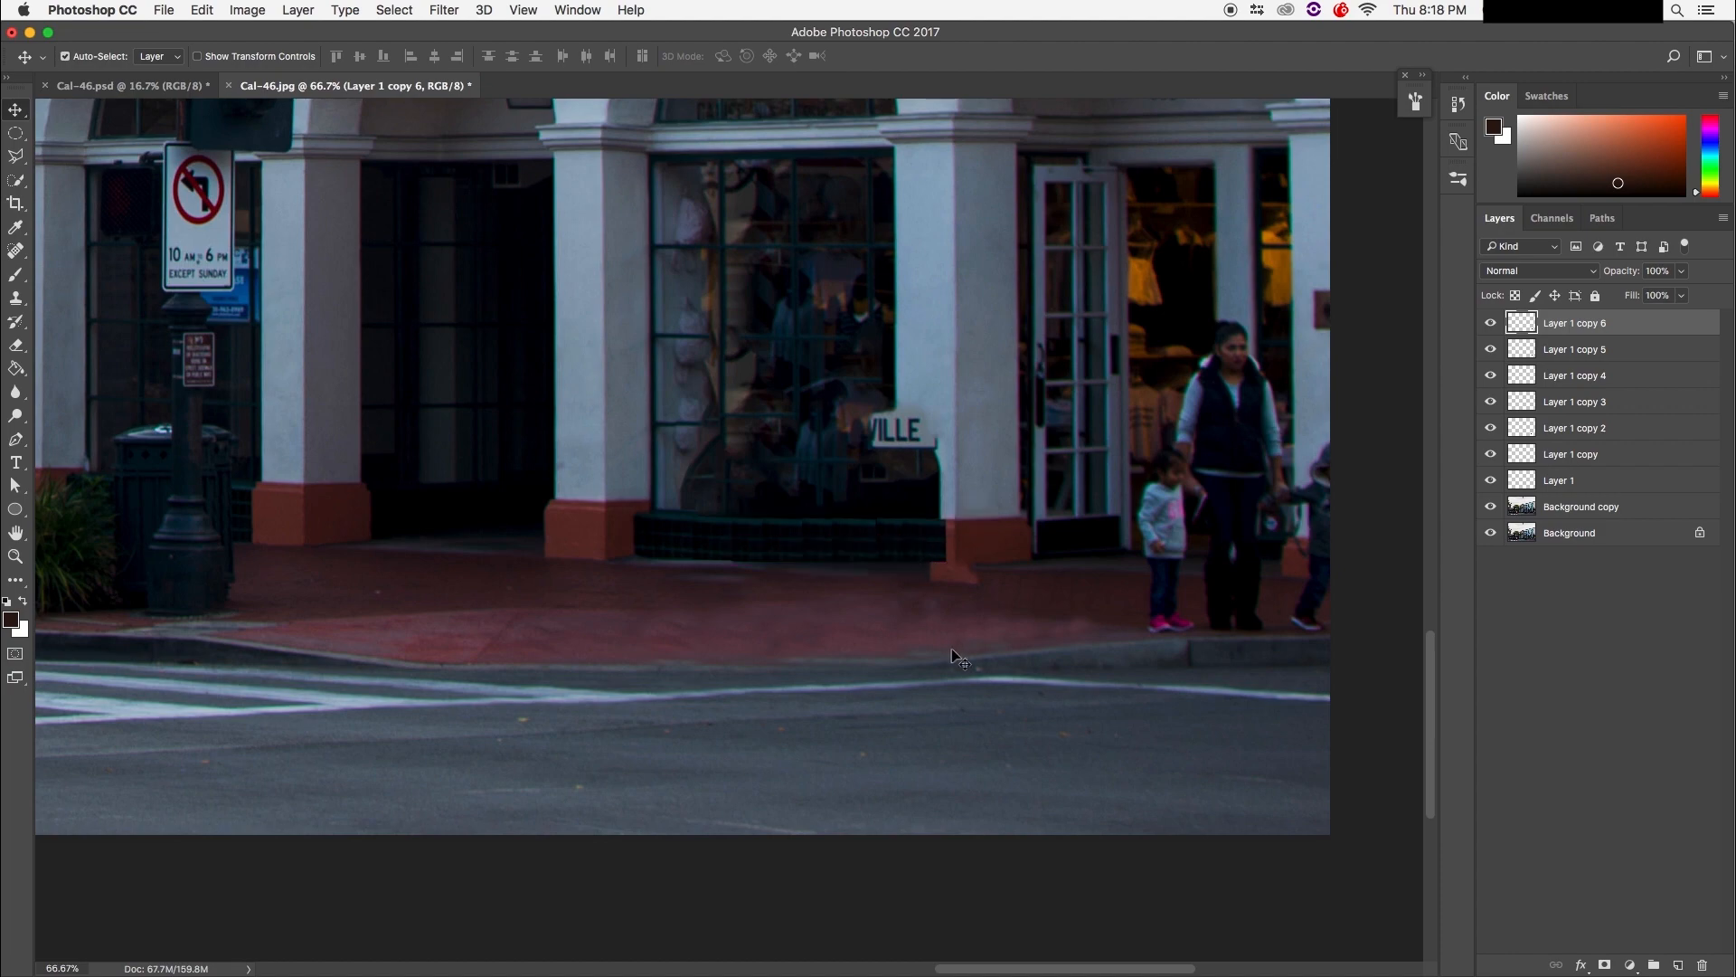
key("super+equal")
key("super+equal")
key("super+equal")
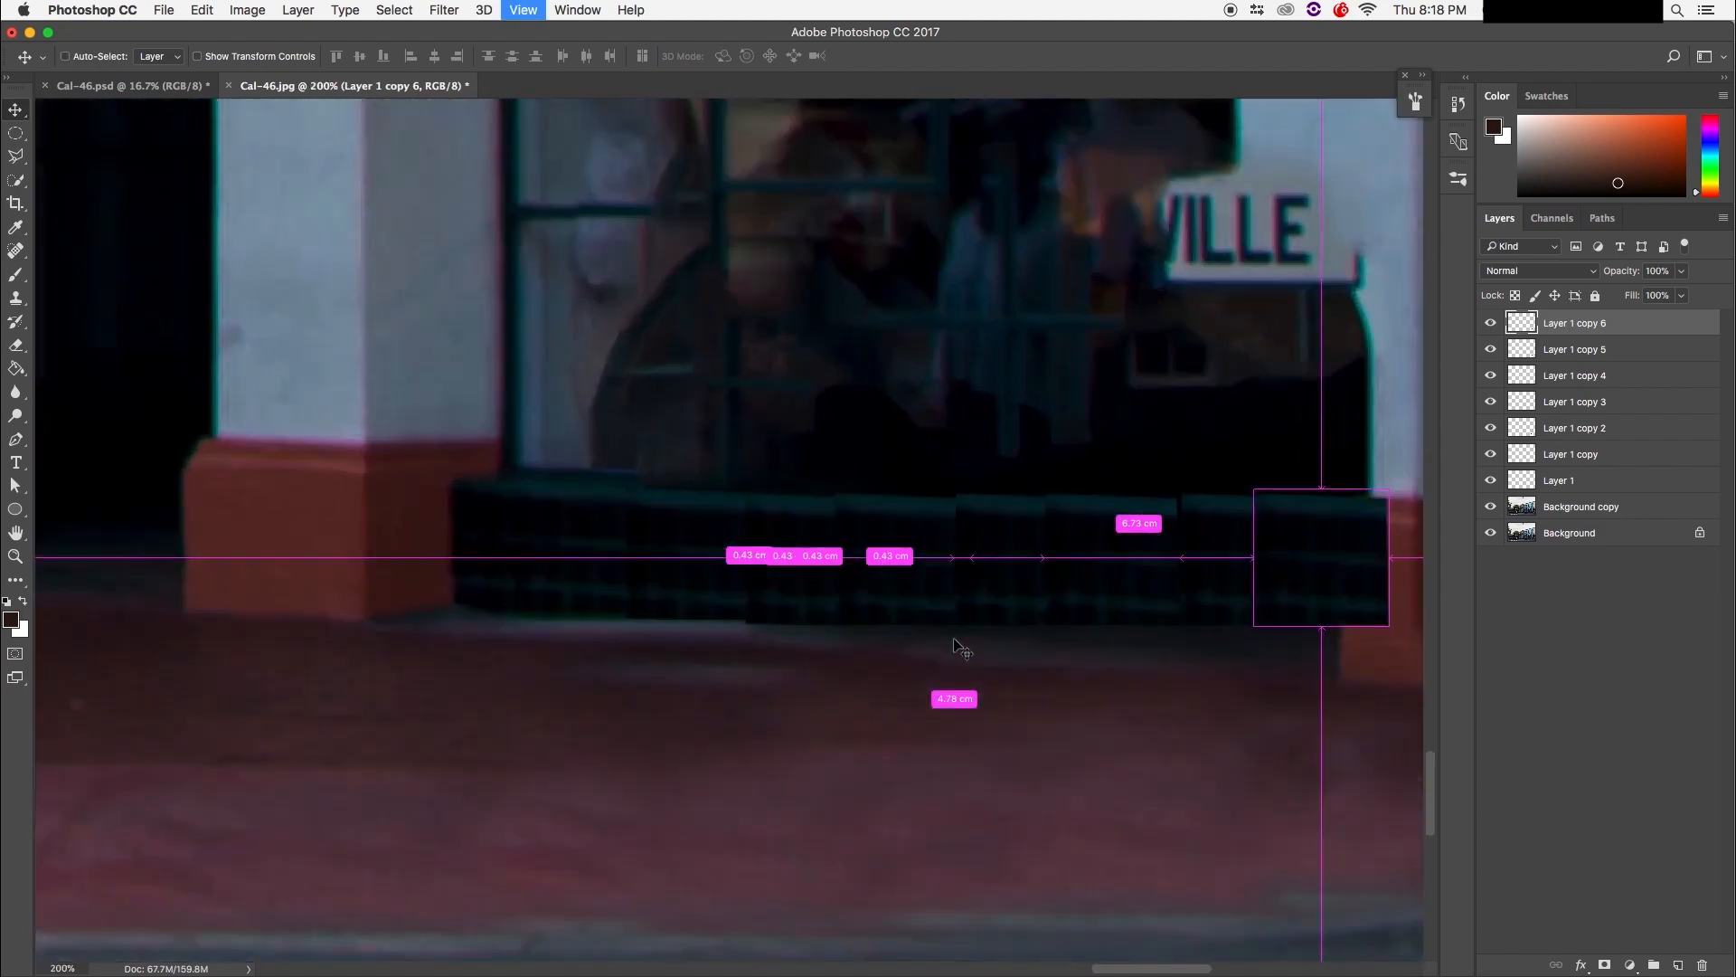
left_click_drag(945, 733, 826, 760)
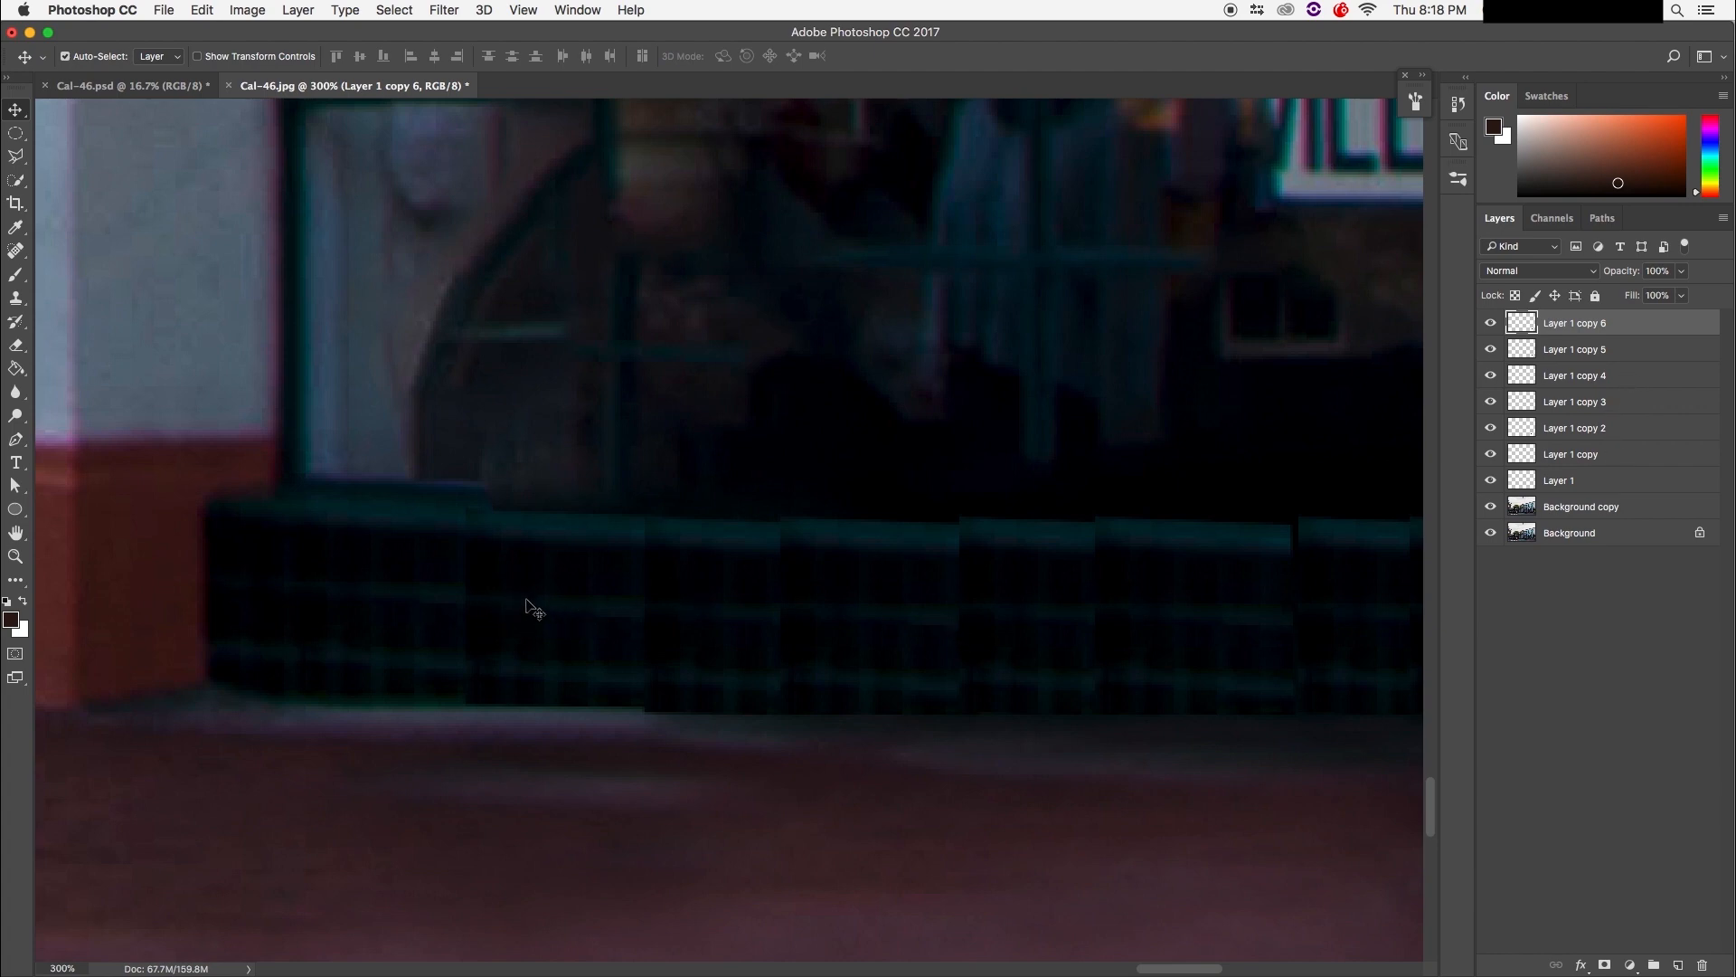
Step: Toggle the first patch to compare it, then add a layer mask to Layer 1
left_click(1498, 484)
left_click(1498, 484)
left_click(1498, 485)
left_click(1497, 486)
left_click(1567, 480)
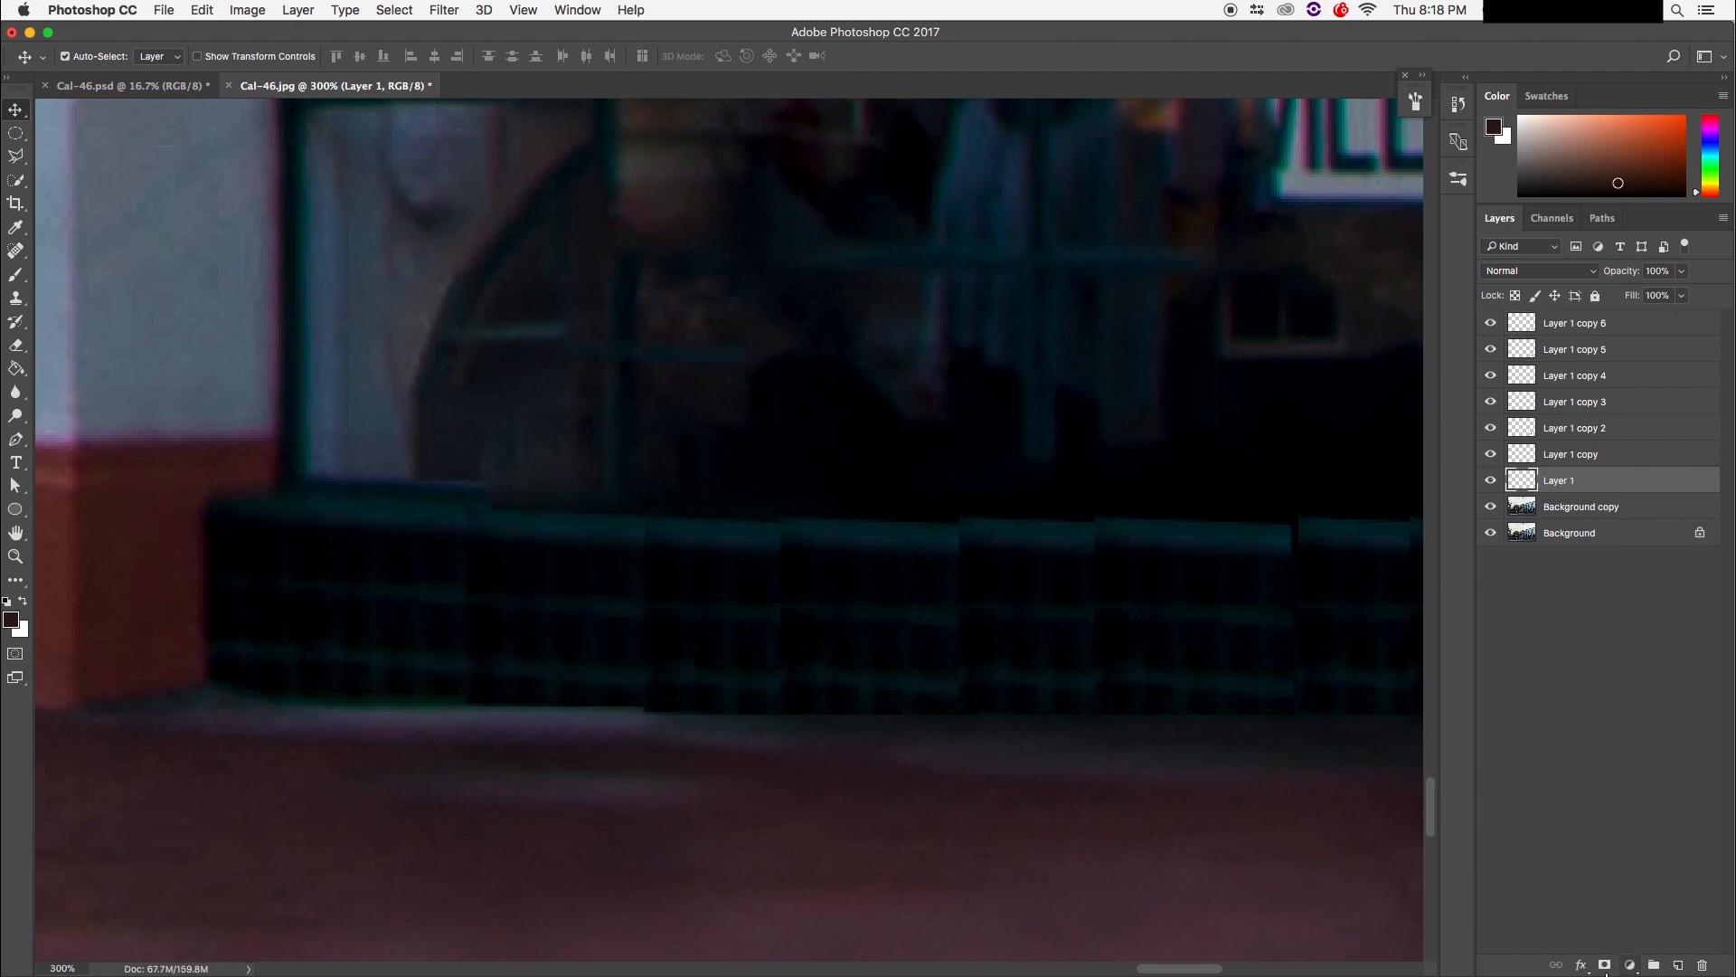
left_click(1605, 966)
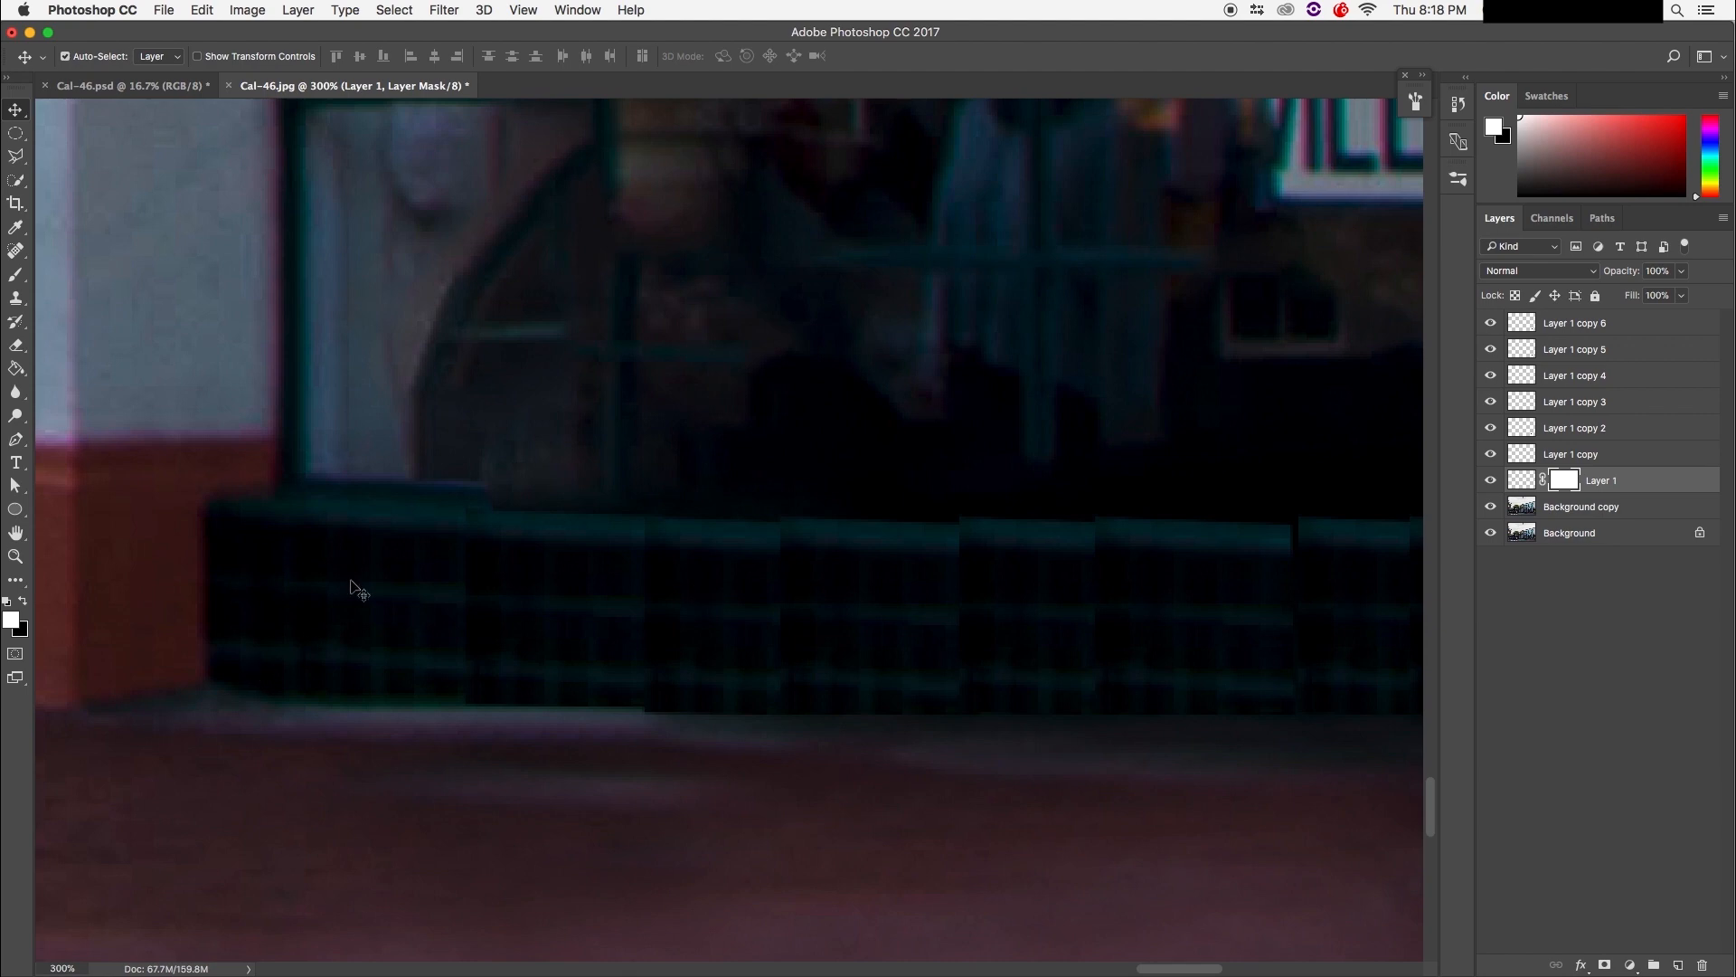
Step: Paint black on Layer 1's mask along the tile seam near the ledge, then mask Layer 1 copy
key("b")
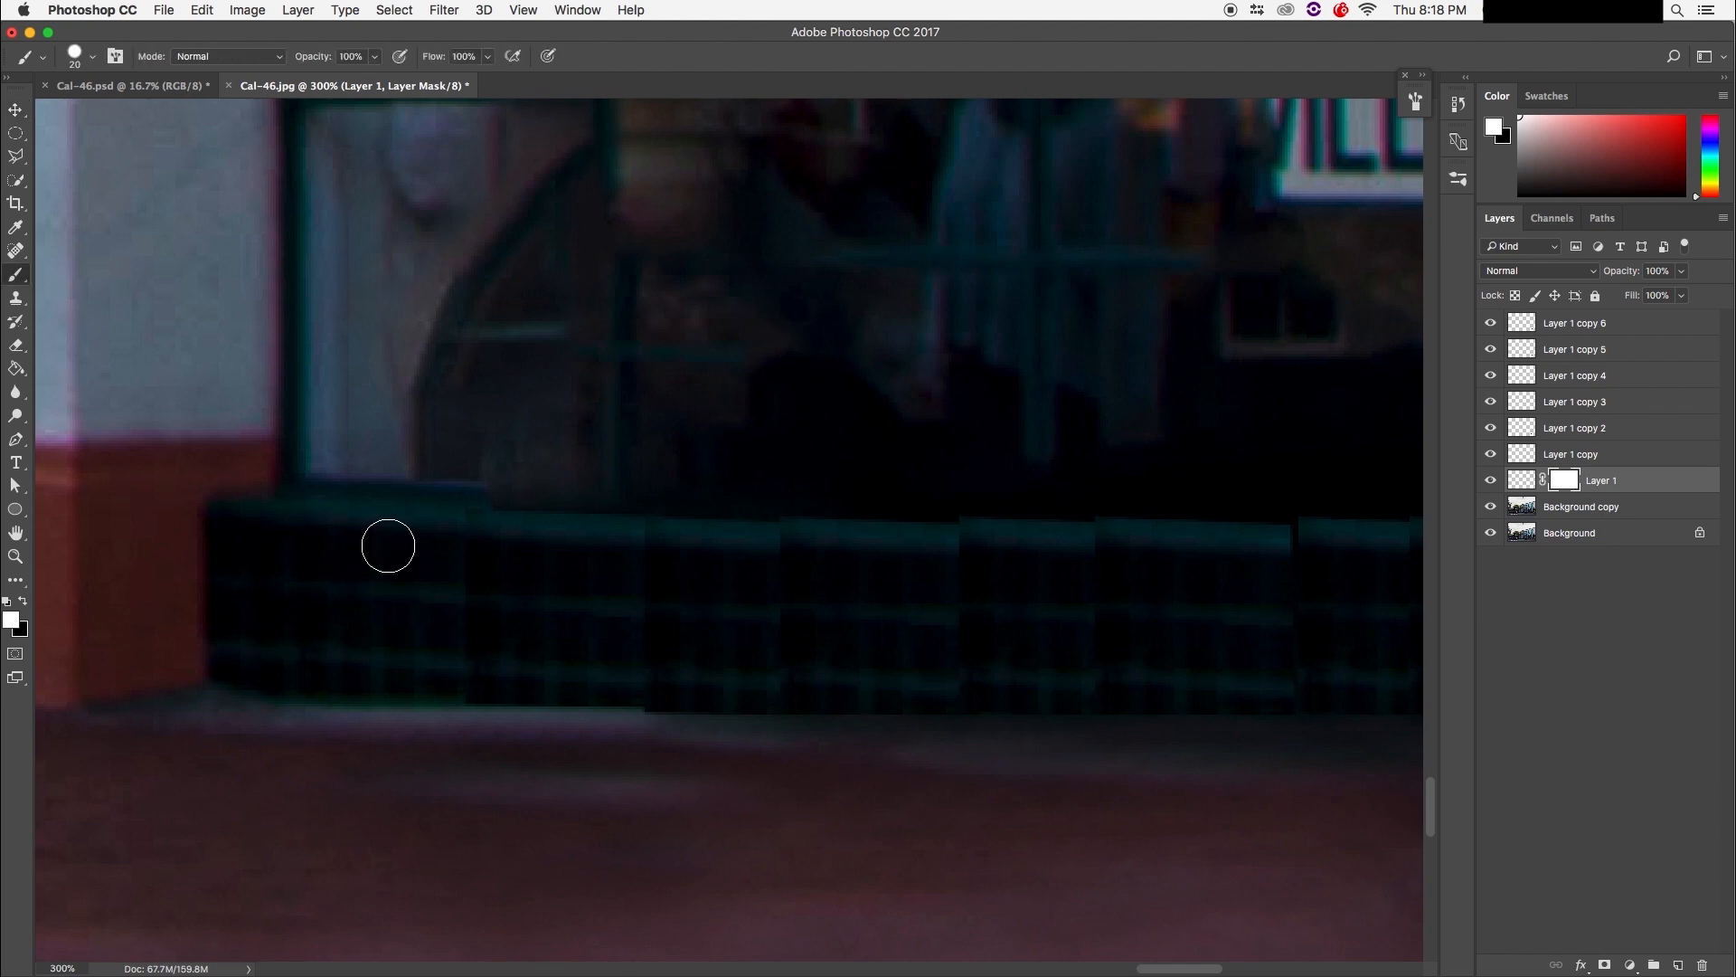
key("x")
left_click(12, 620)
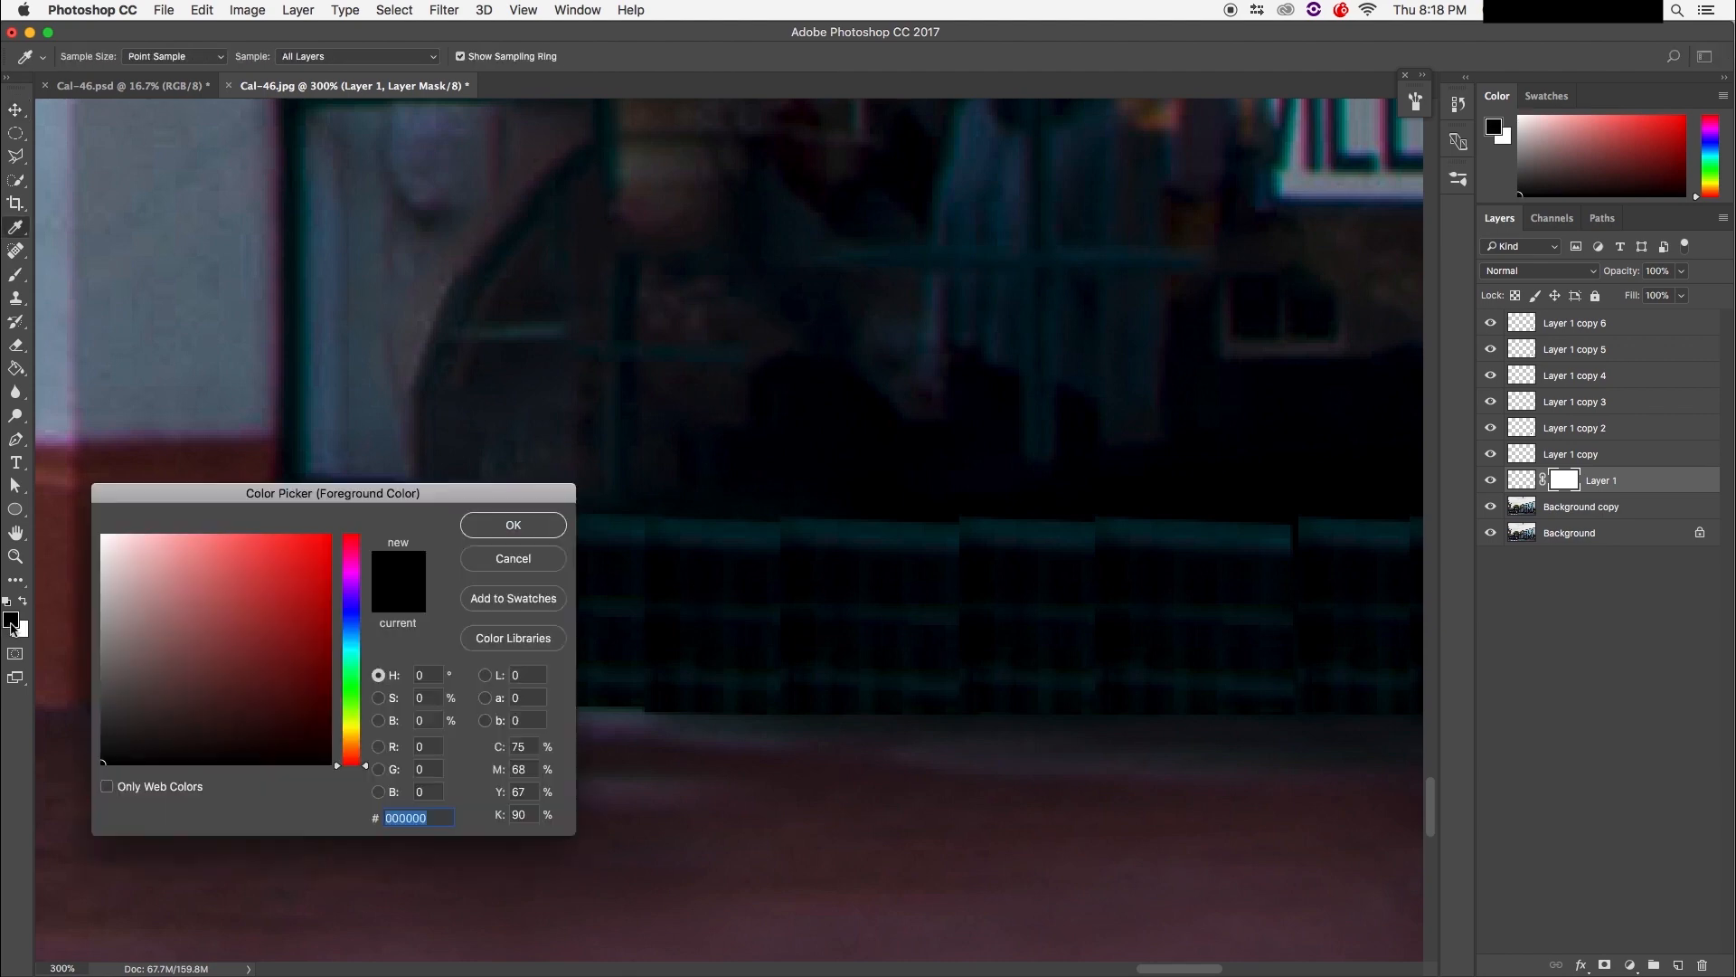
left_click(474, 533)
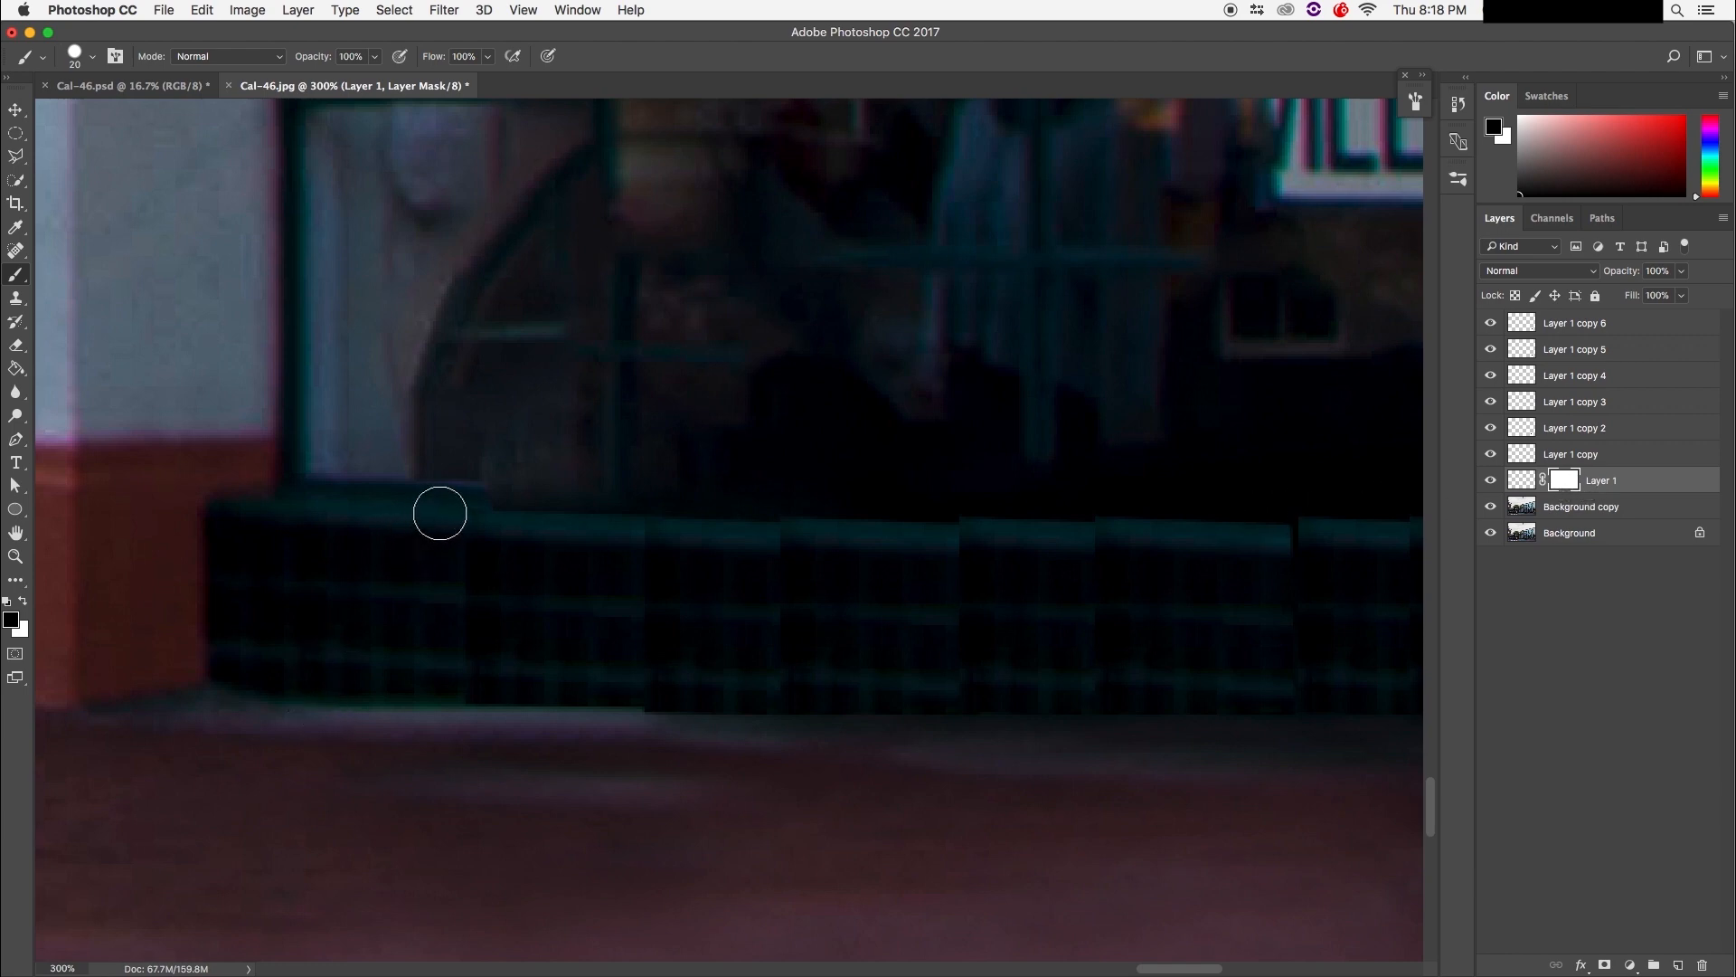
left_click_drag(451, 503, 447, 717)
mouse_move(453, 516)
left_mouse_down()
mouse_move(443, 585)
mouse_move(460, 613)
mouse_move(459, 493)
mouse_move(472, 763)
left_mouse_up()
left_click(1554, 456)
left_click(1606, 966)
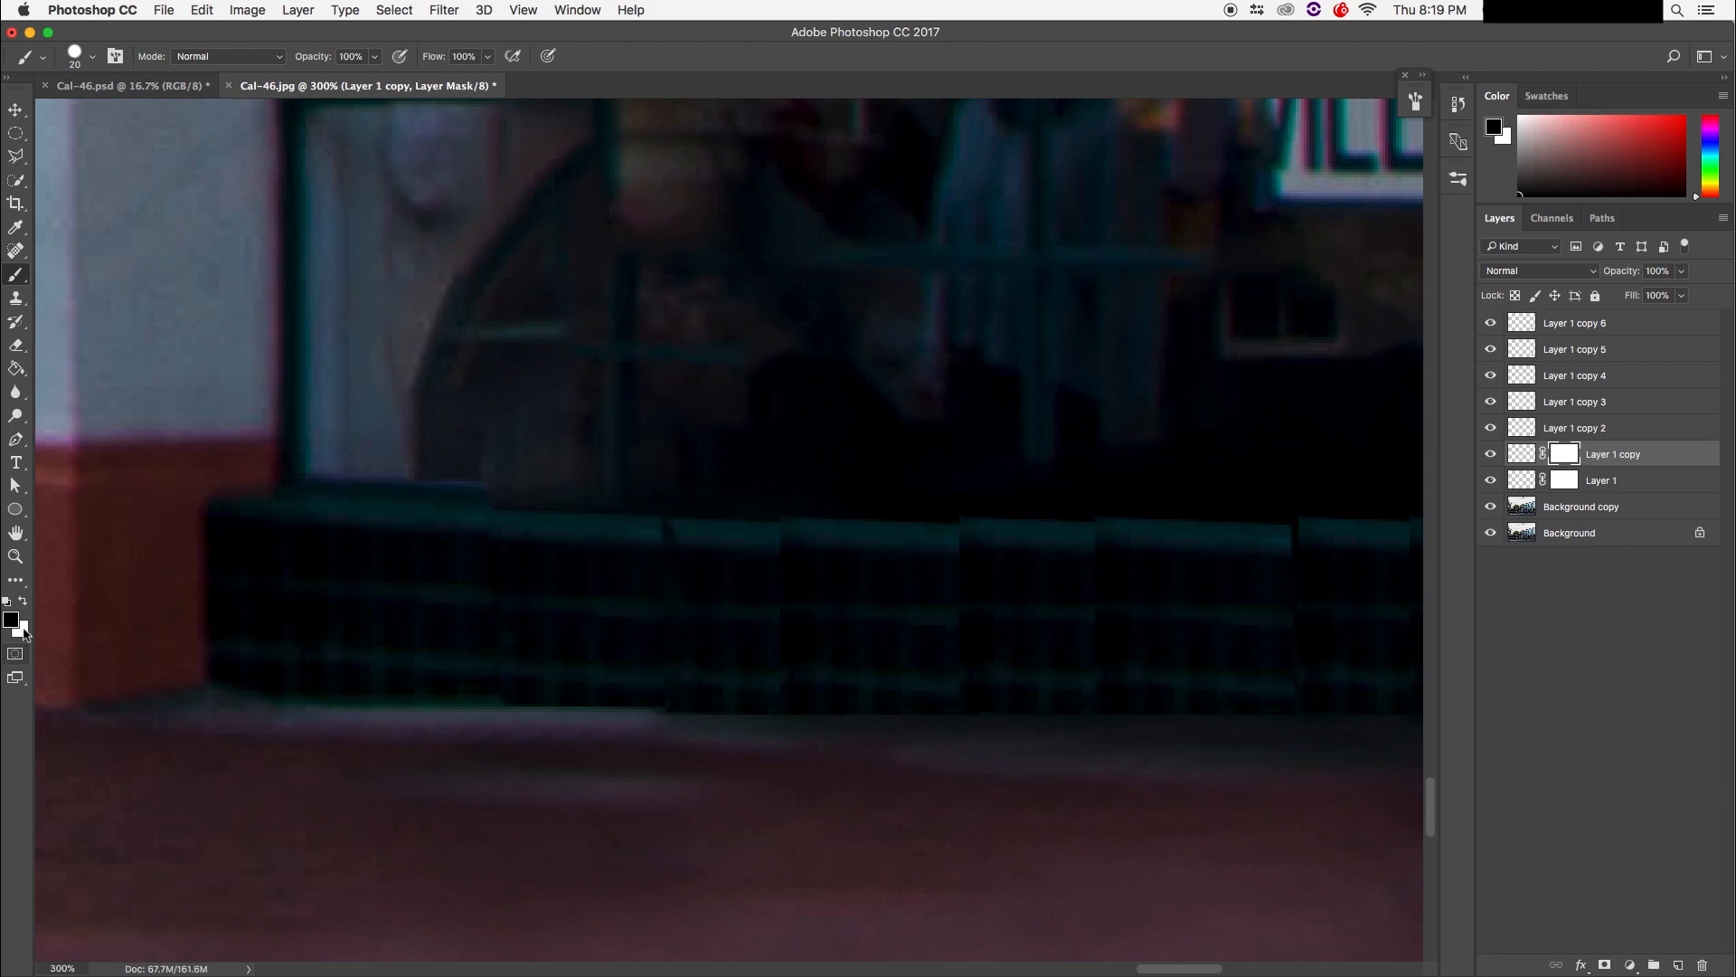
Step: Brush out the dark seam in the teal ledge and nudge Layer 1 copy into alignment
key("x")
mouse_move(702, 538)
left_mouse_down()
mouse_move(671, 555)
mouse_move(703, 536)
left_mouse_up()
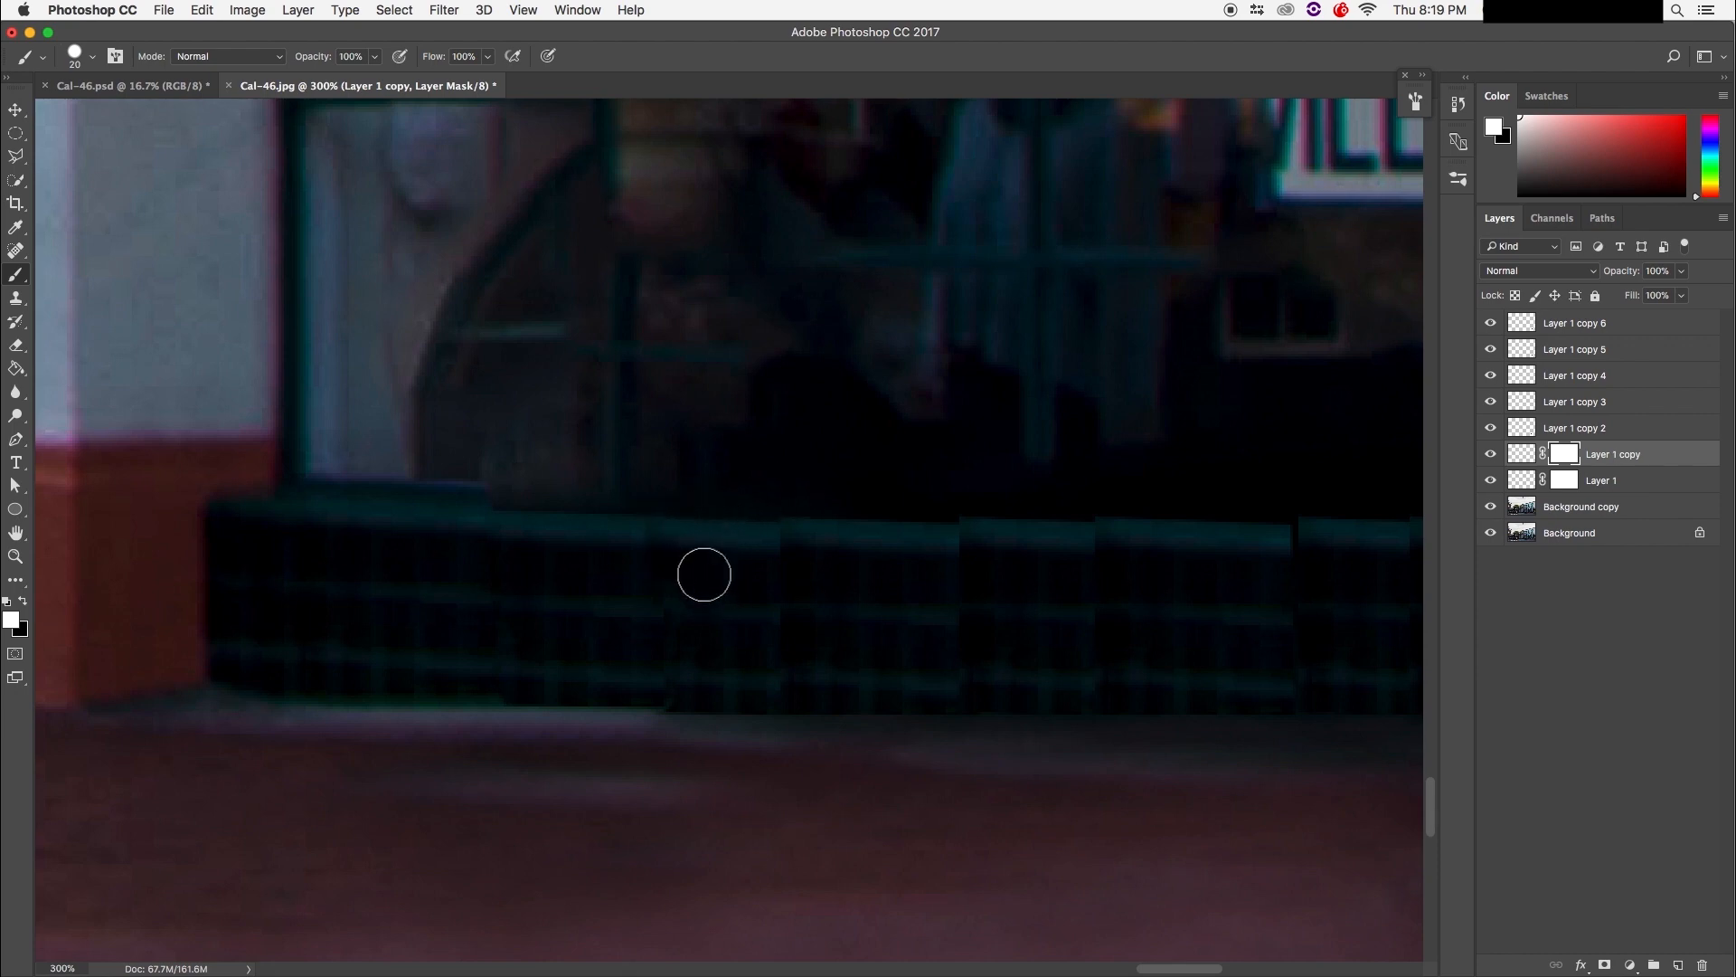
left_click(25, 604)
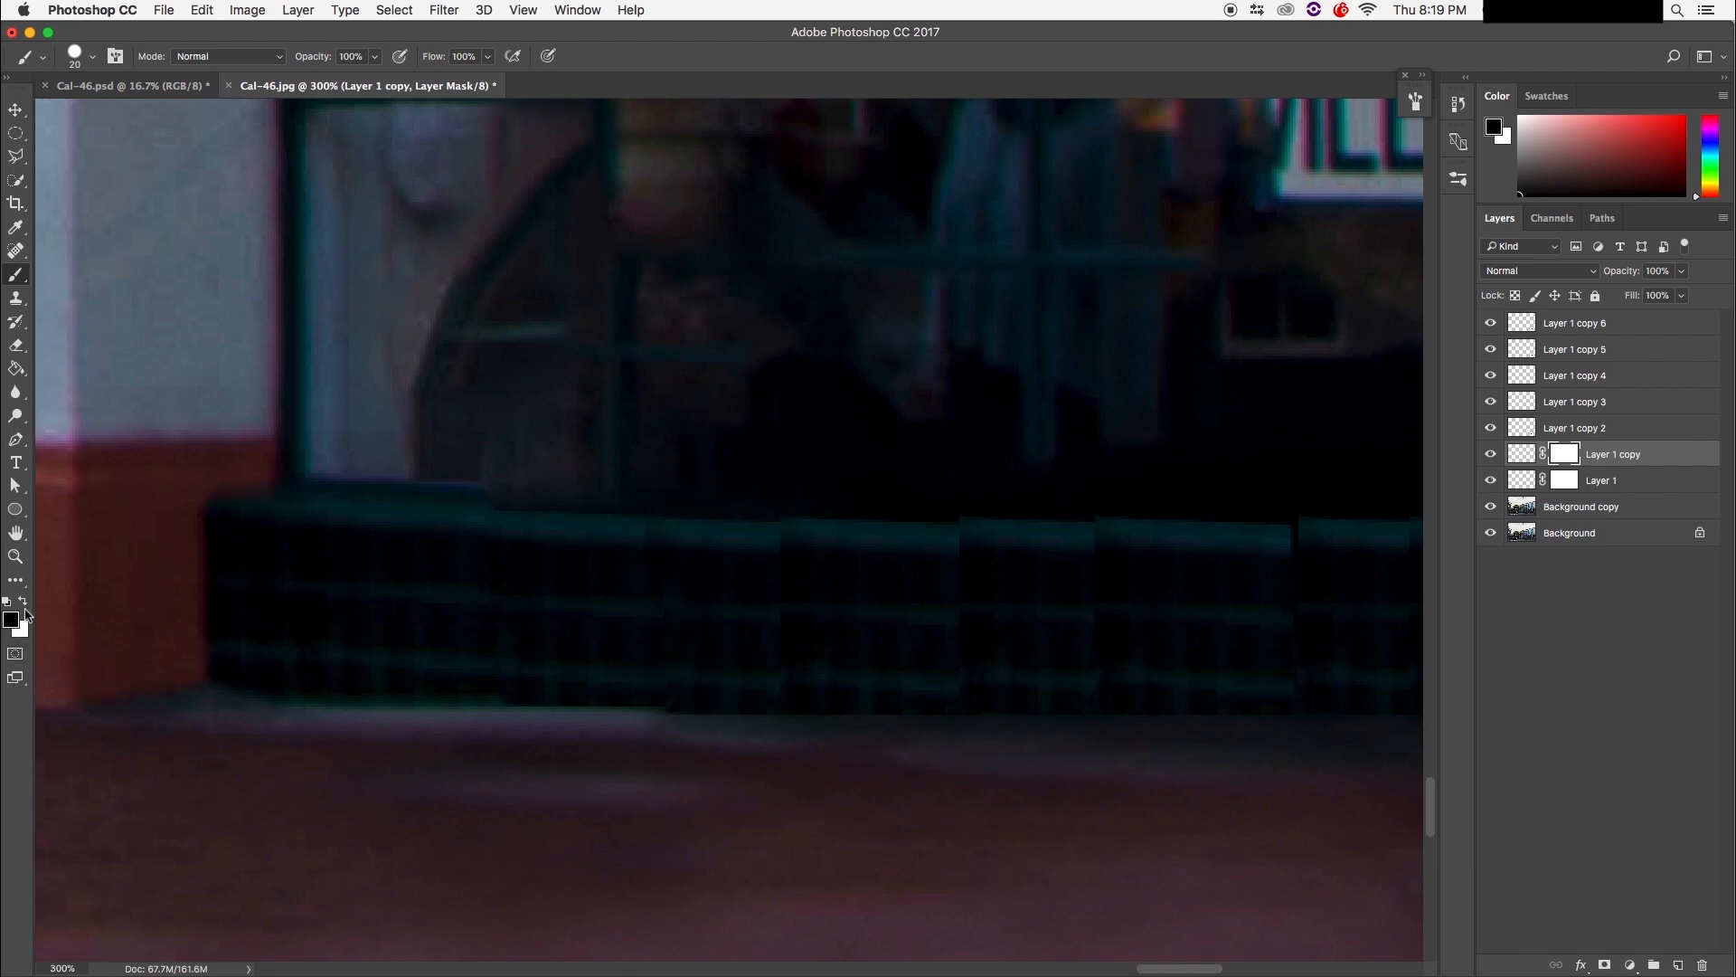
left_click(25, 604)
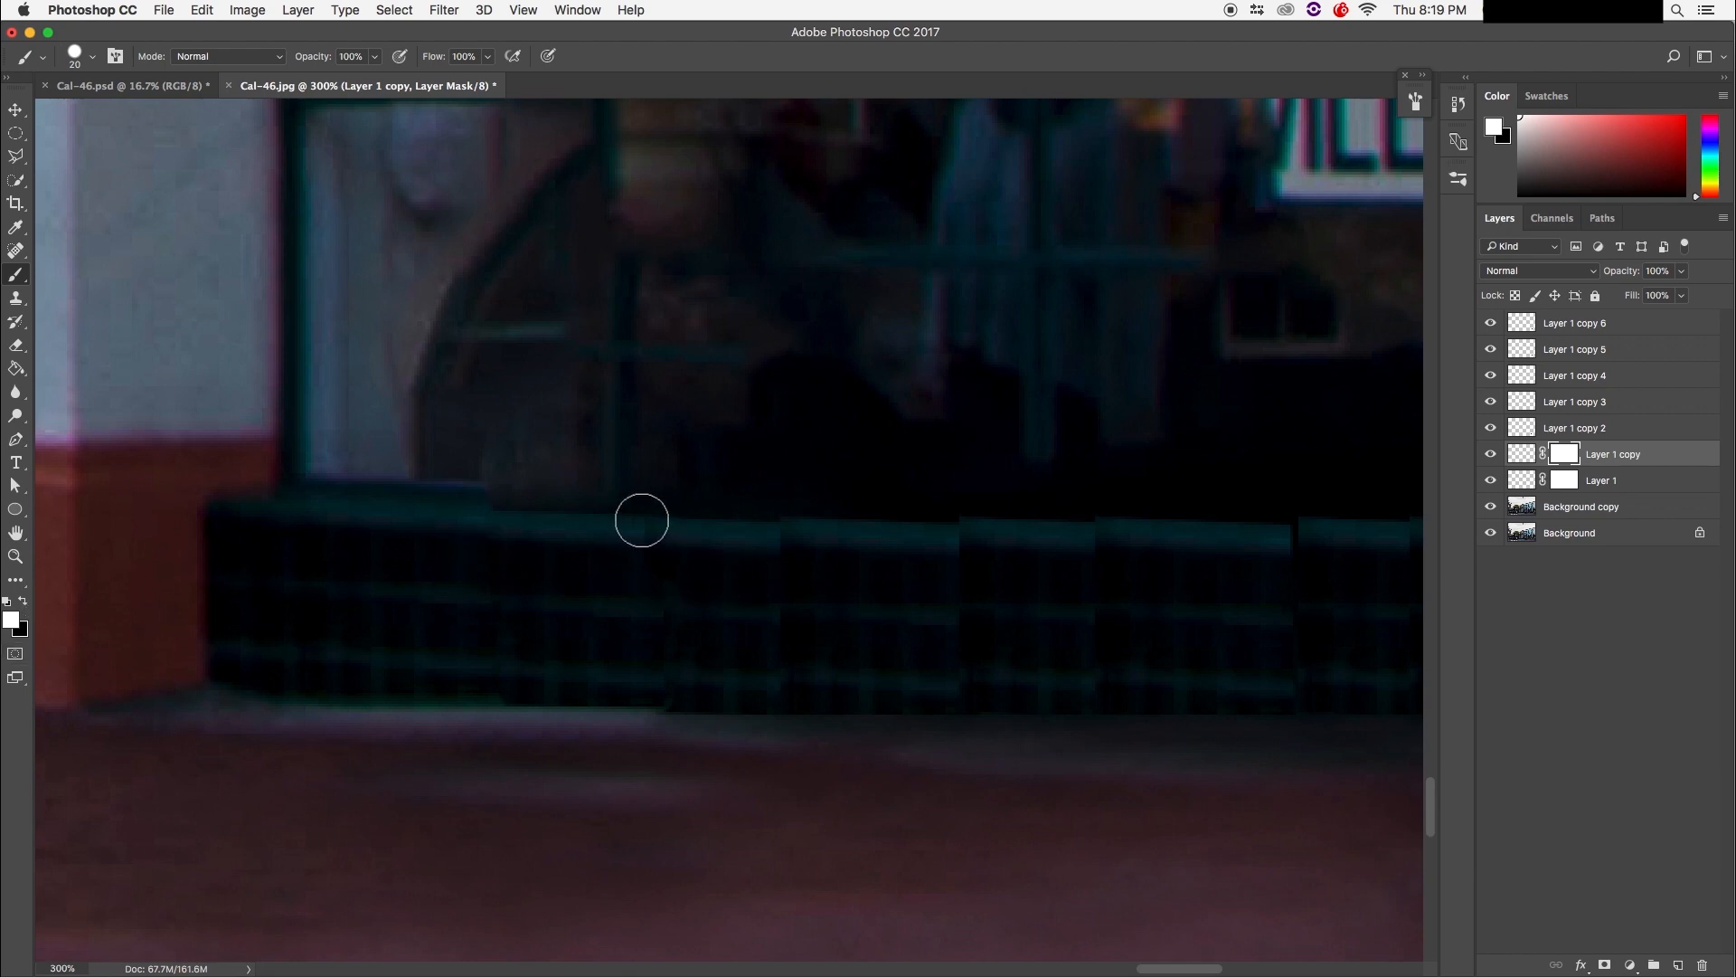
left_click(23, 601)
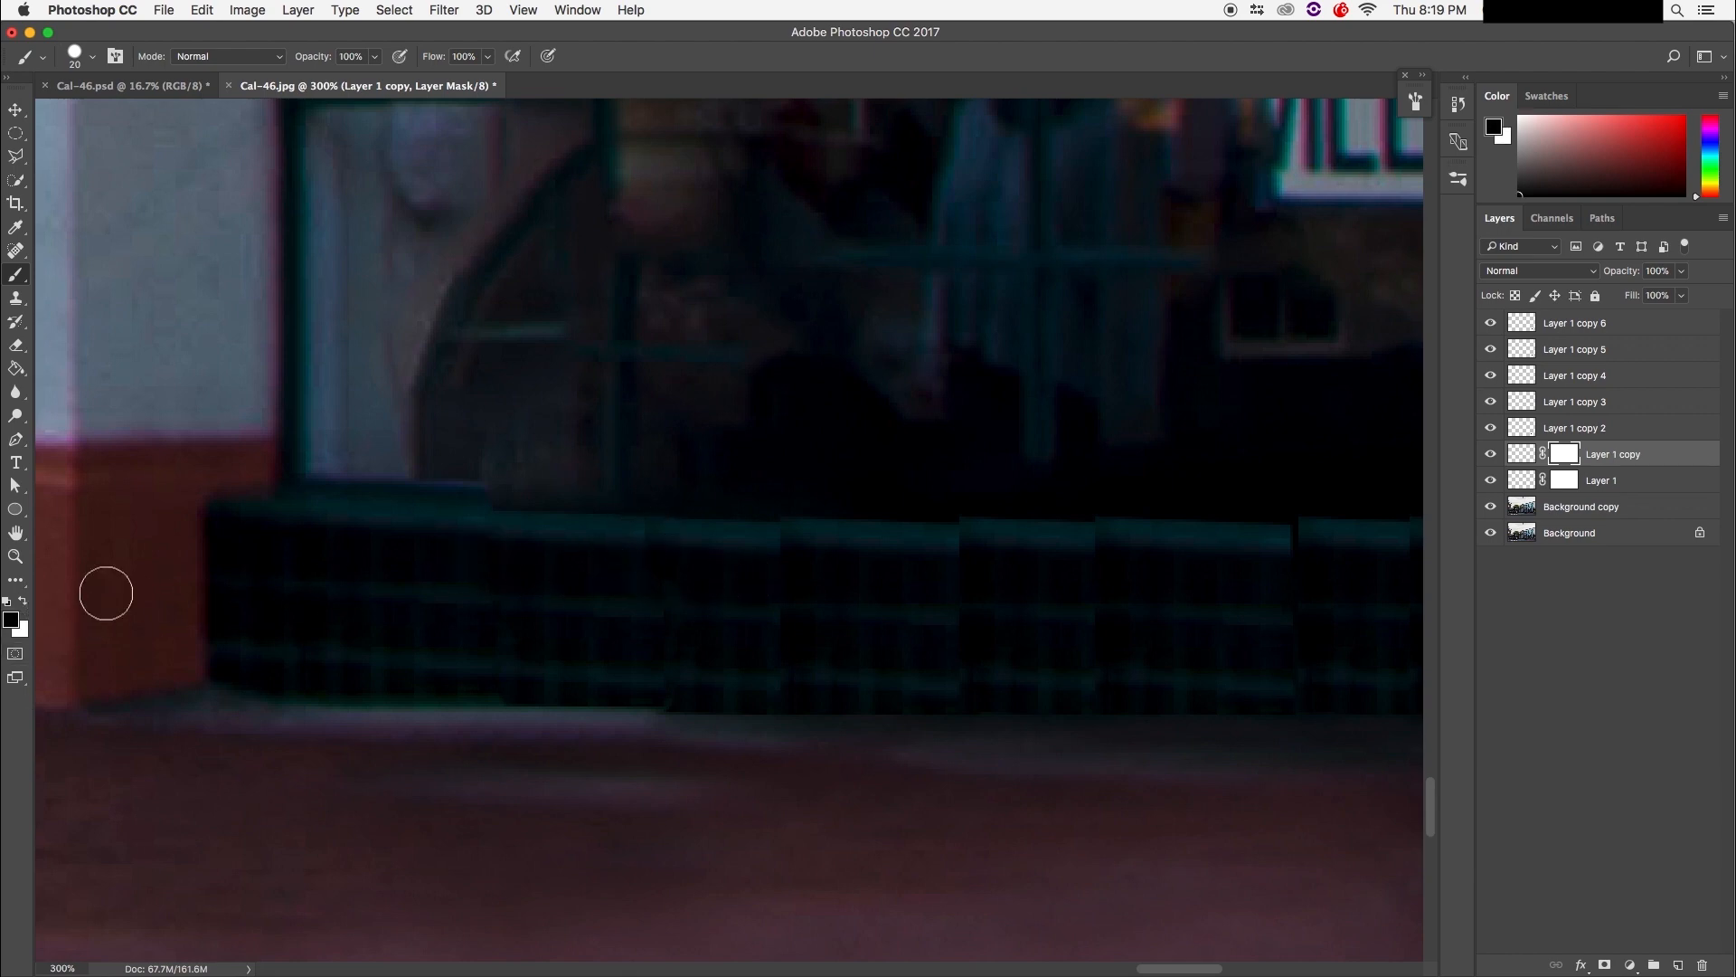
key("x")
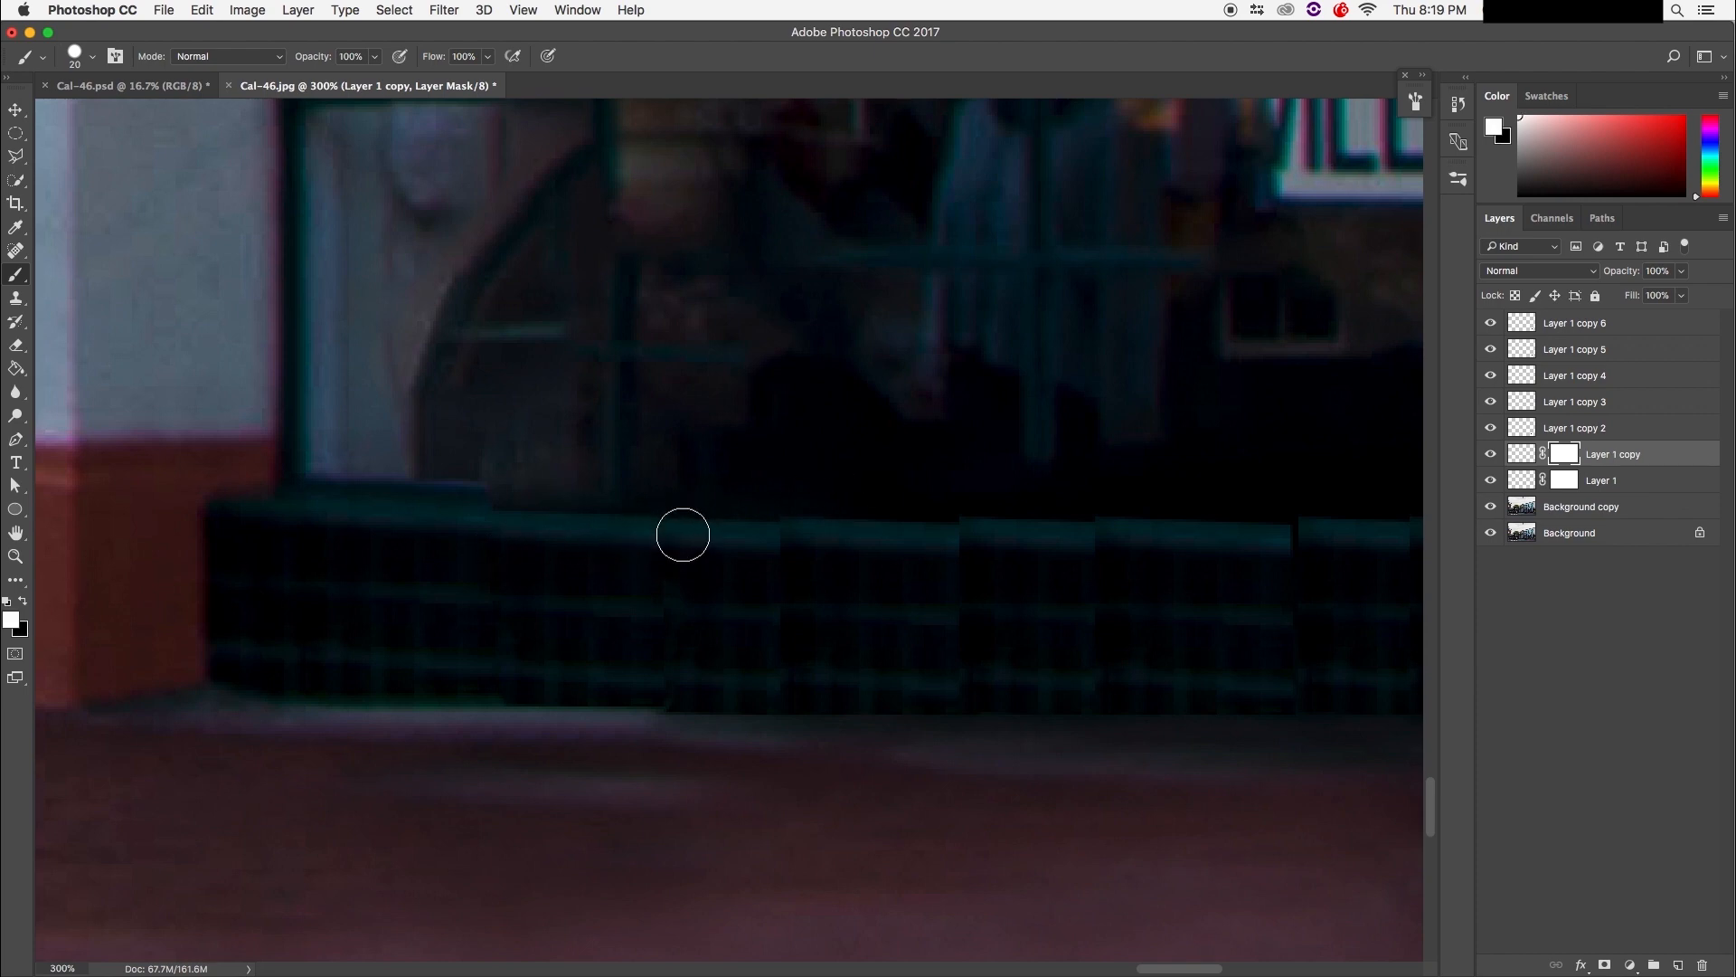
key("v")
left_click_drag(715, 603, 681, 600)
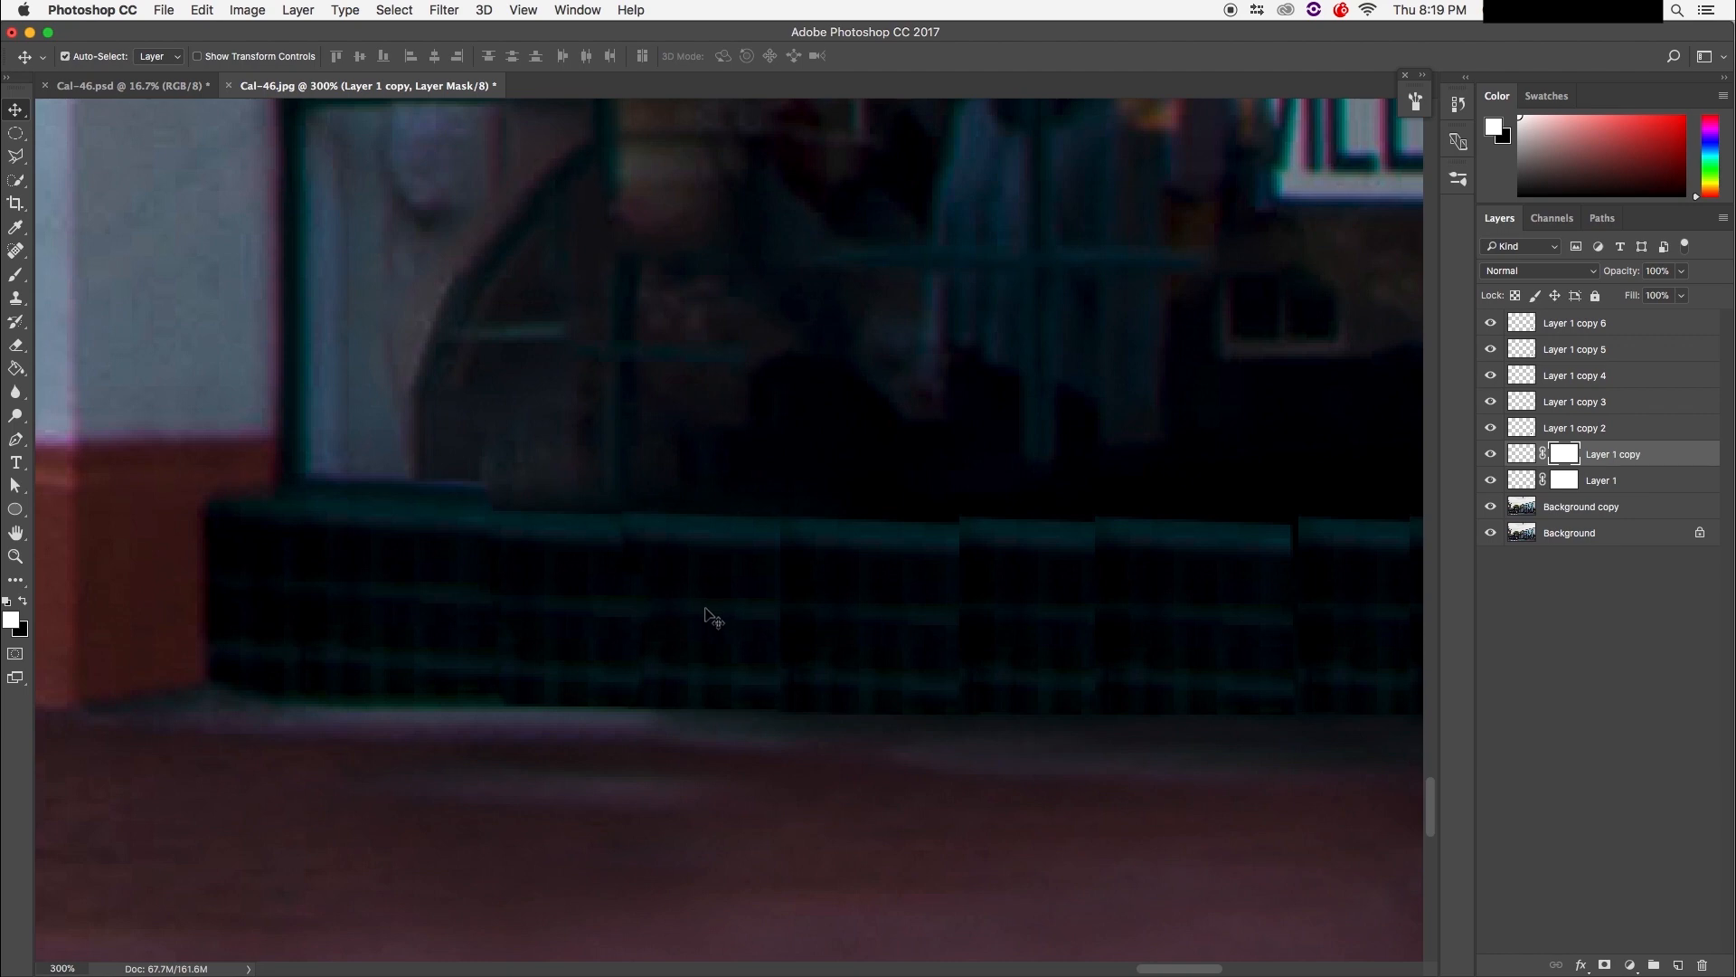
Step: Add a mask to Layer 1 copy 2 and set the brush to paint black
left_click(1637, 620)
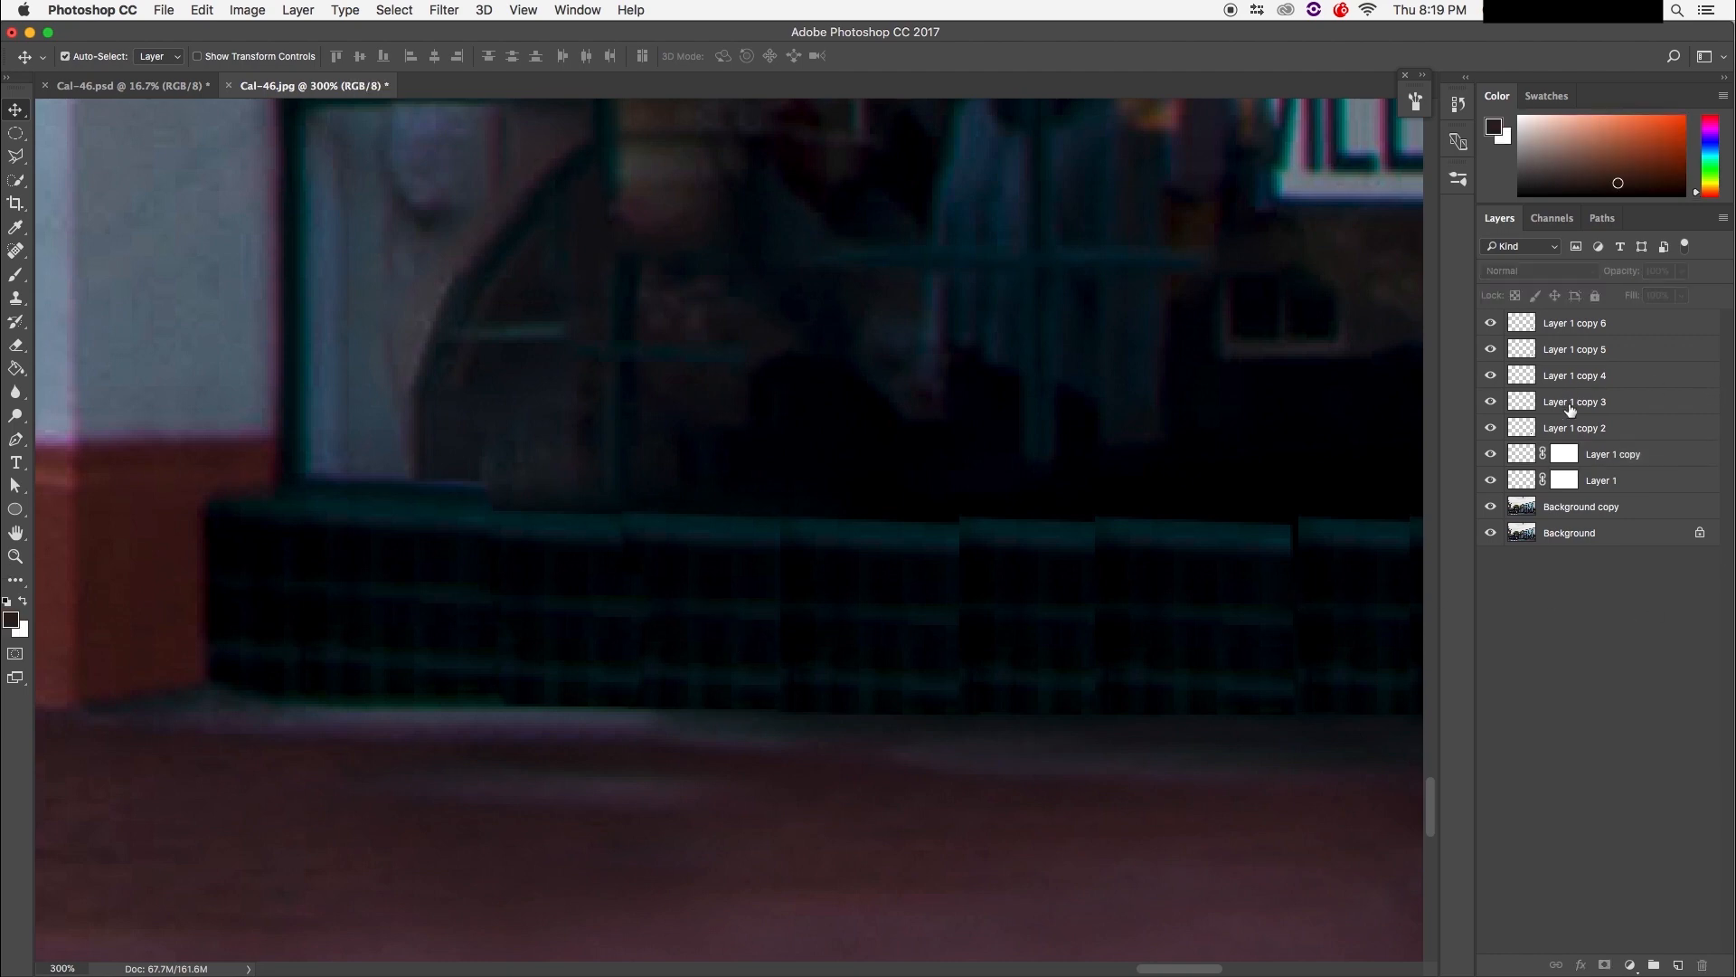
left_click(1578, 428)
left_click(1606, 966)
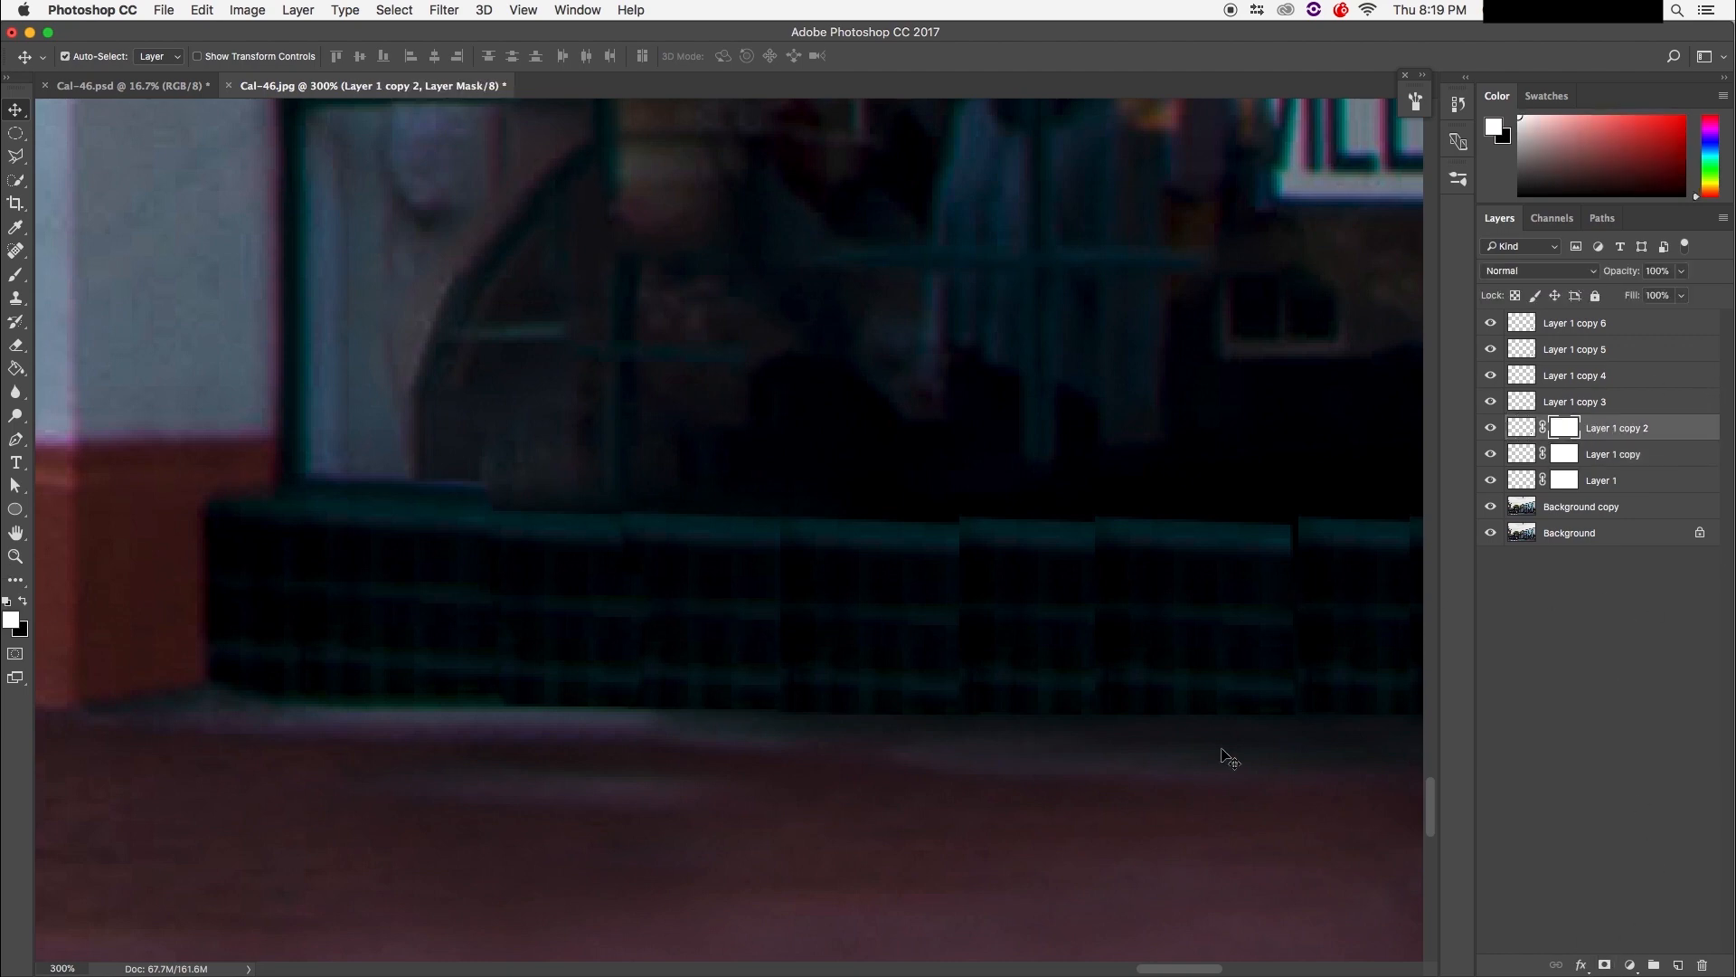
key("alt+]")
key("b")
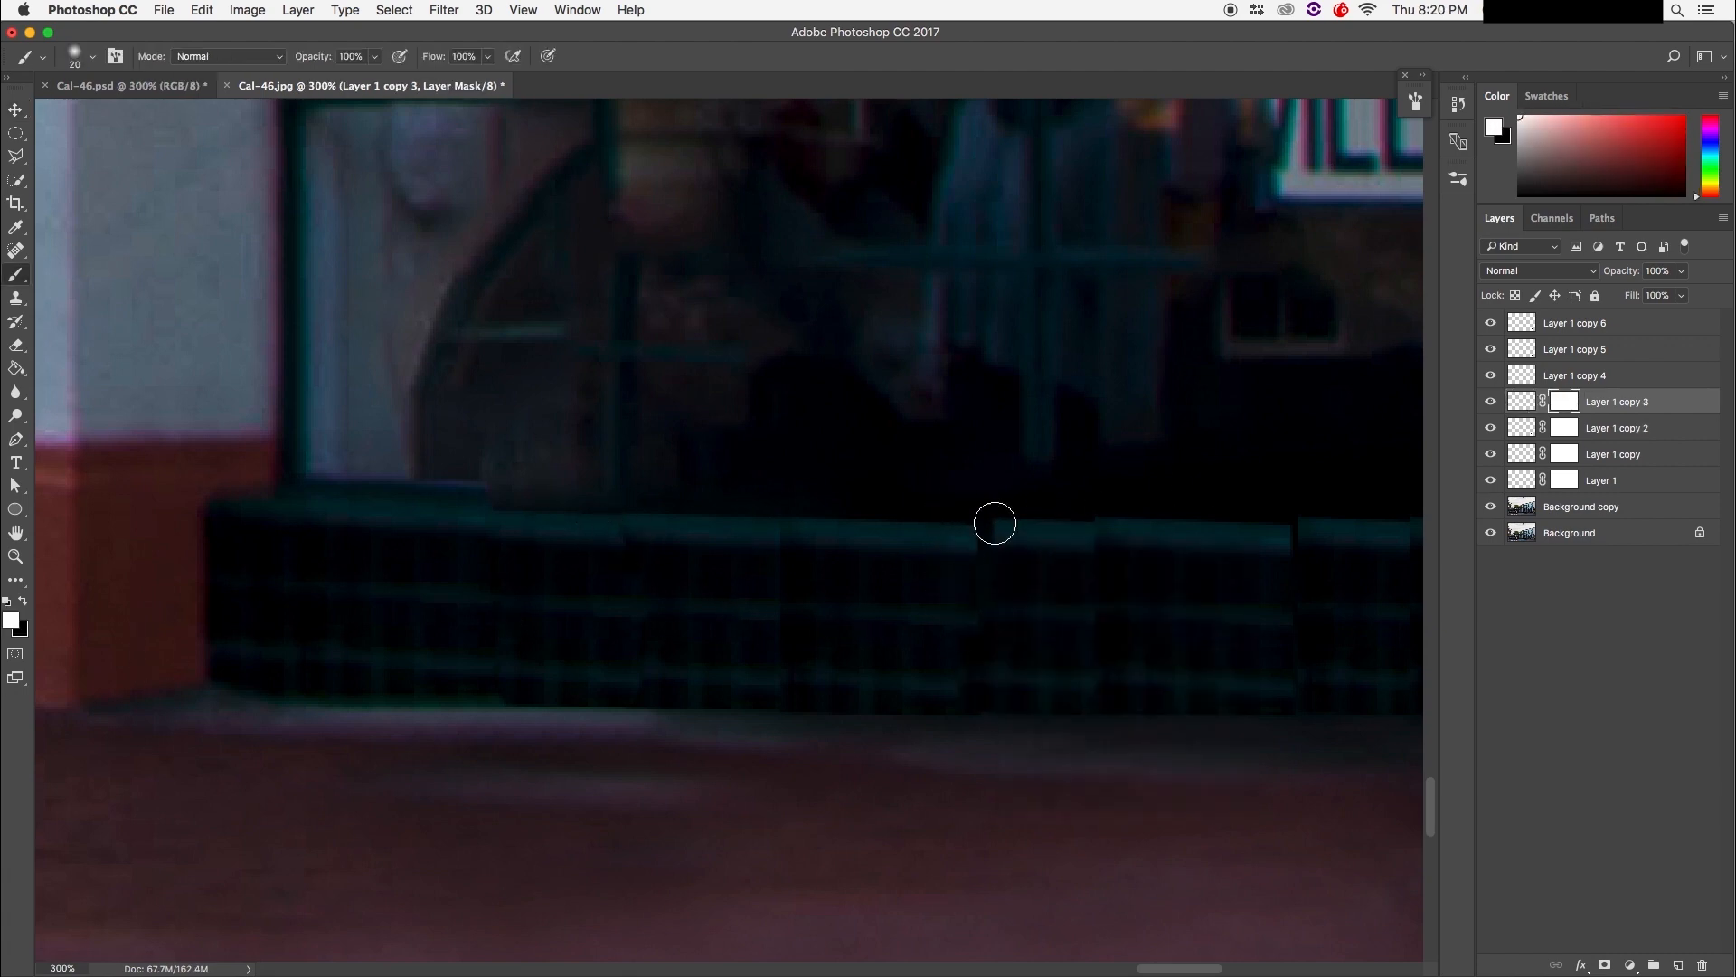
key("x")
key("alt+[")
key("alt+[")
key("alt+[")
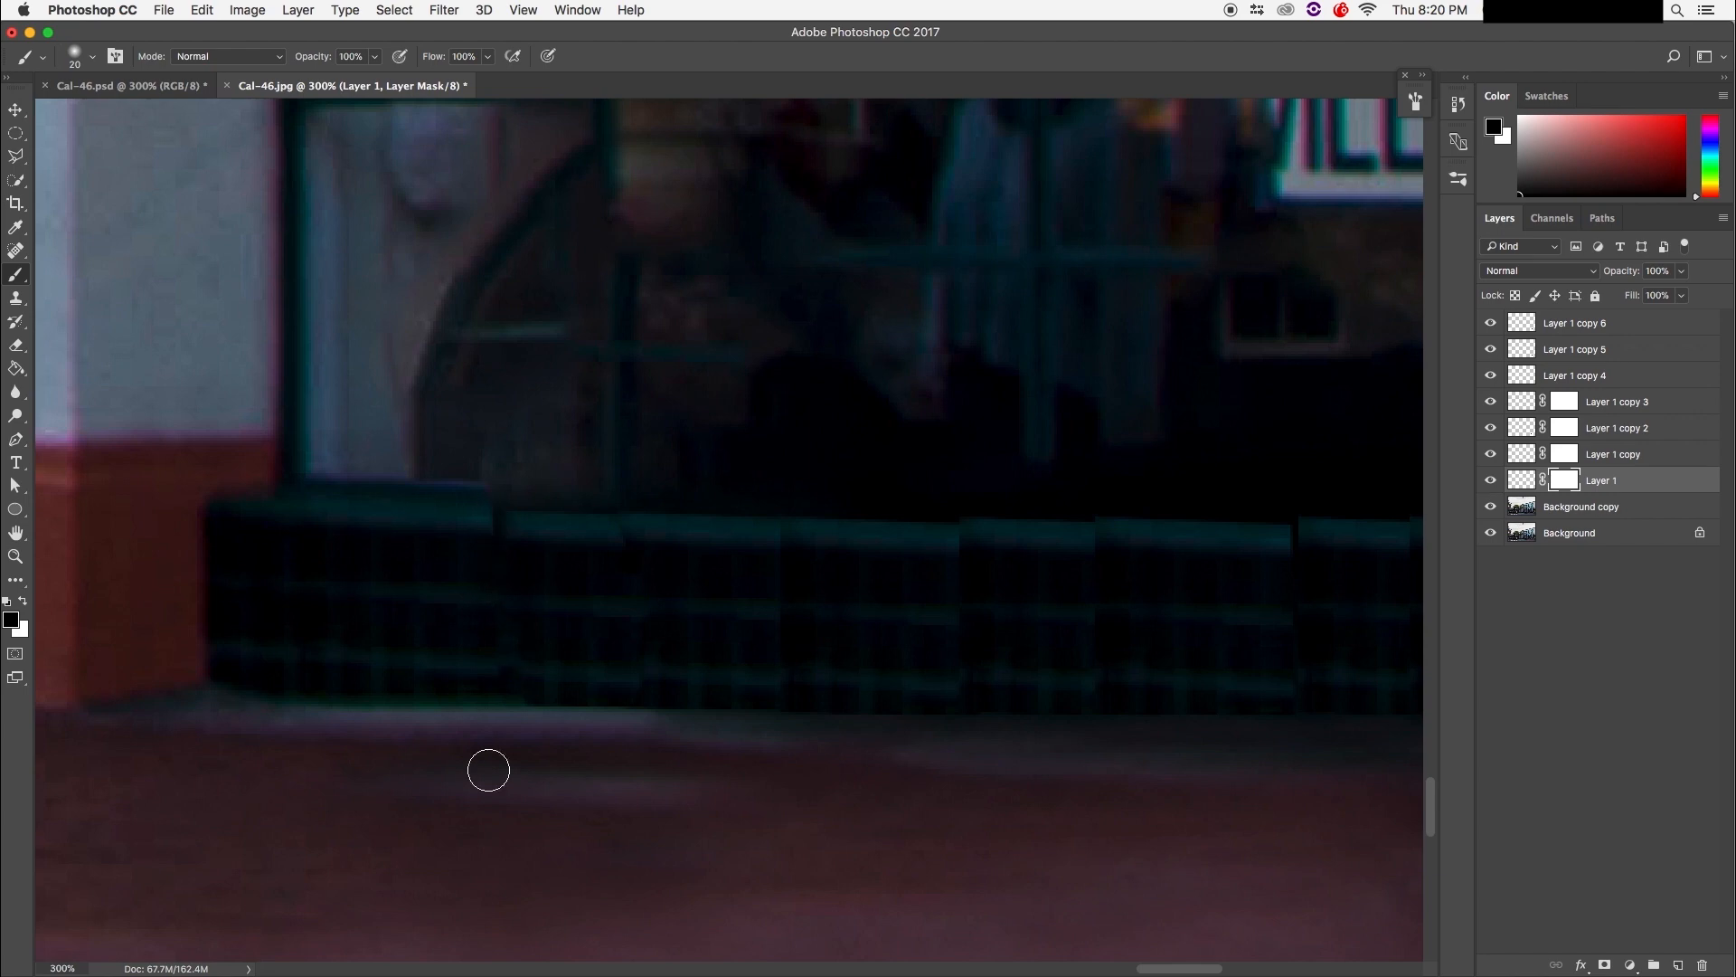
key("alt+]")
key("alt+]")
key("alt+]")
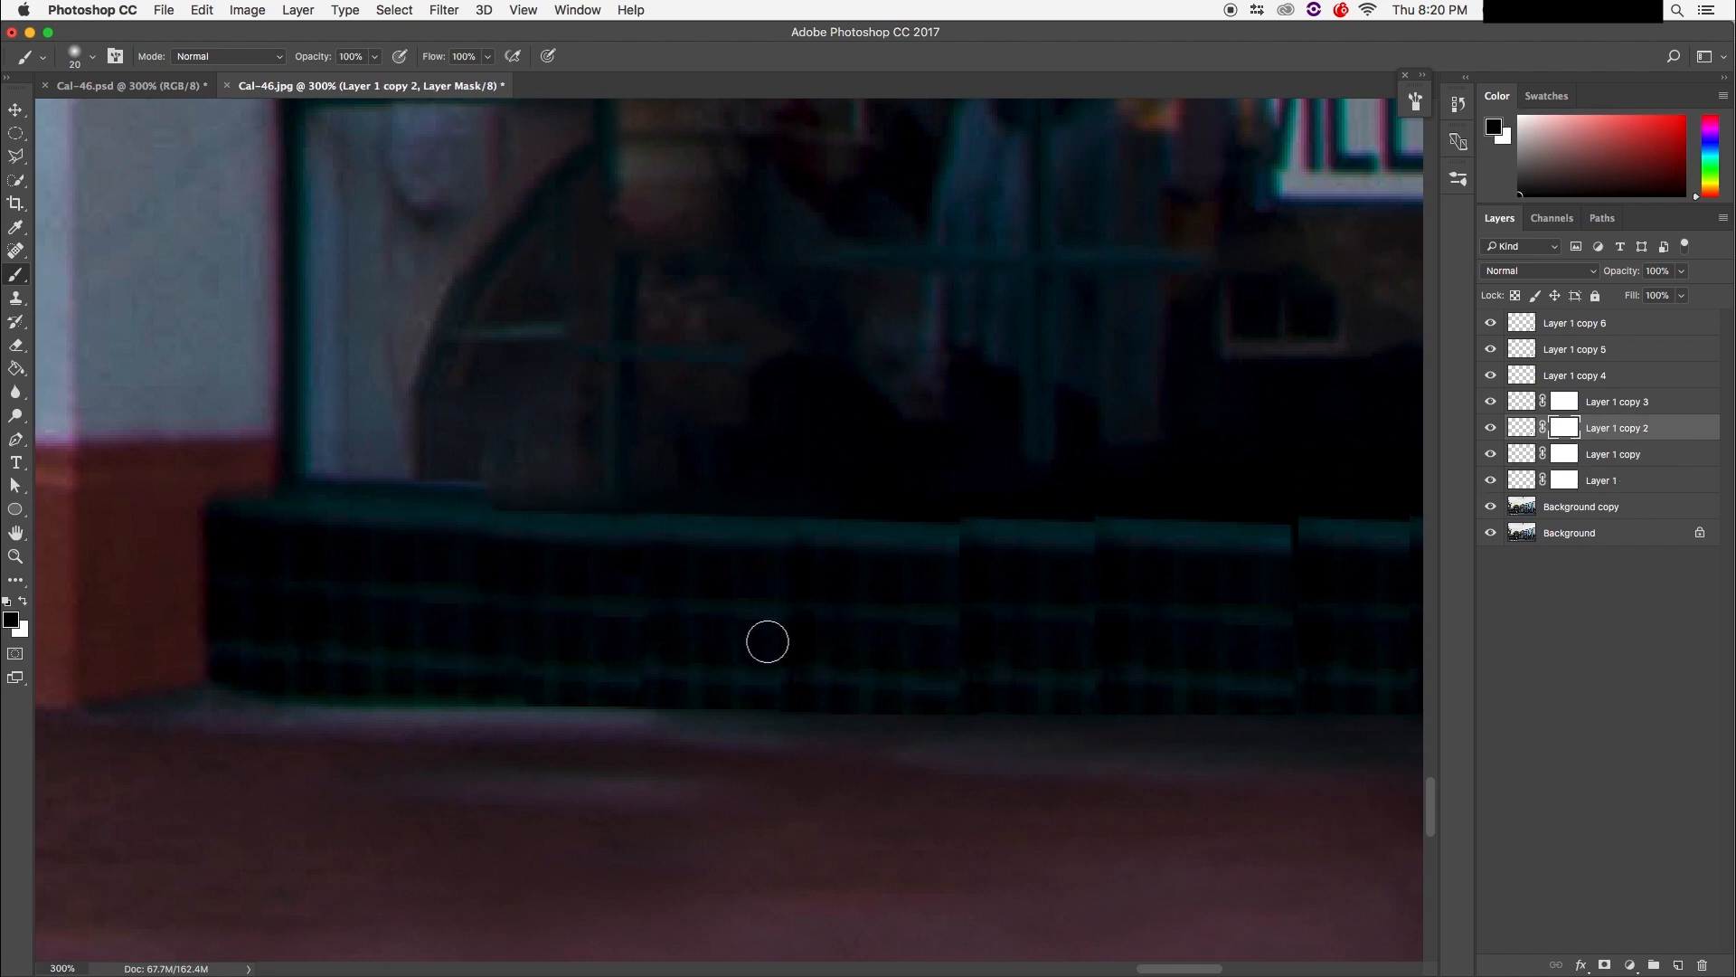
Step: Nudge Layer 1 copy 3 down, then mask Layer 1 copy 4 and align its strip
key("v")
left_click_drag(1045, 632, 1043, 637)
key("Down")
key("Down")
left_click(1552, 374)
left_click(1604, 965)
left_click_drag(1173, 622, 1172, 635)
key("b")
key("x")
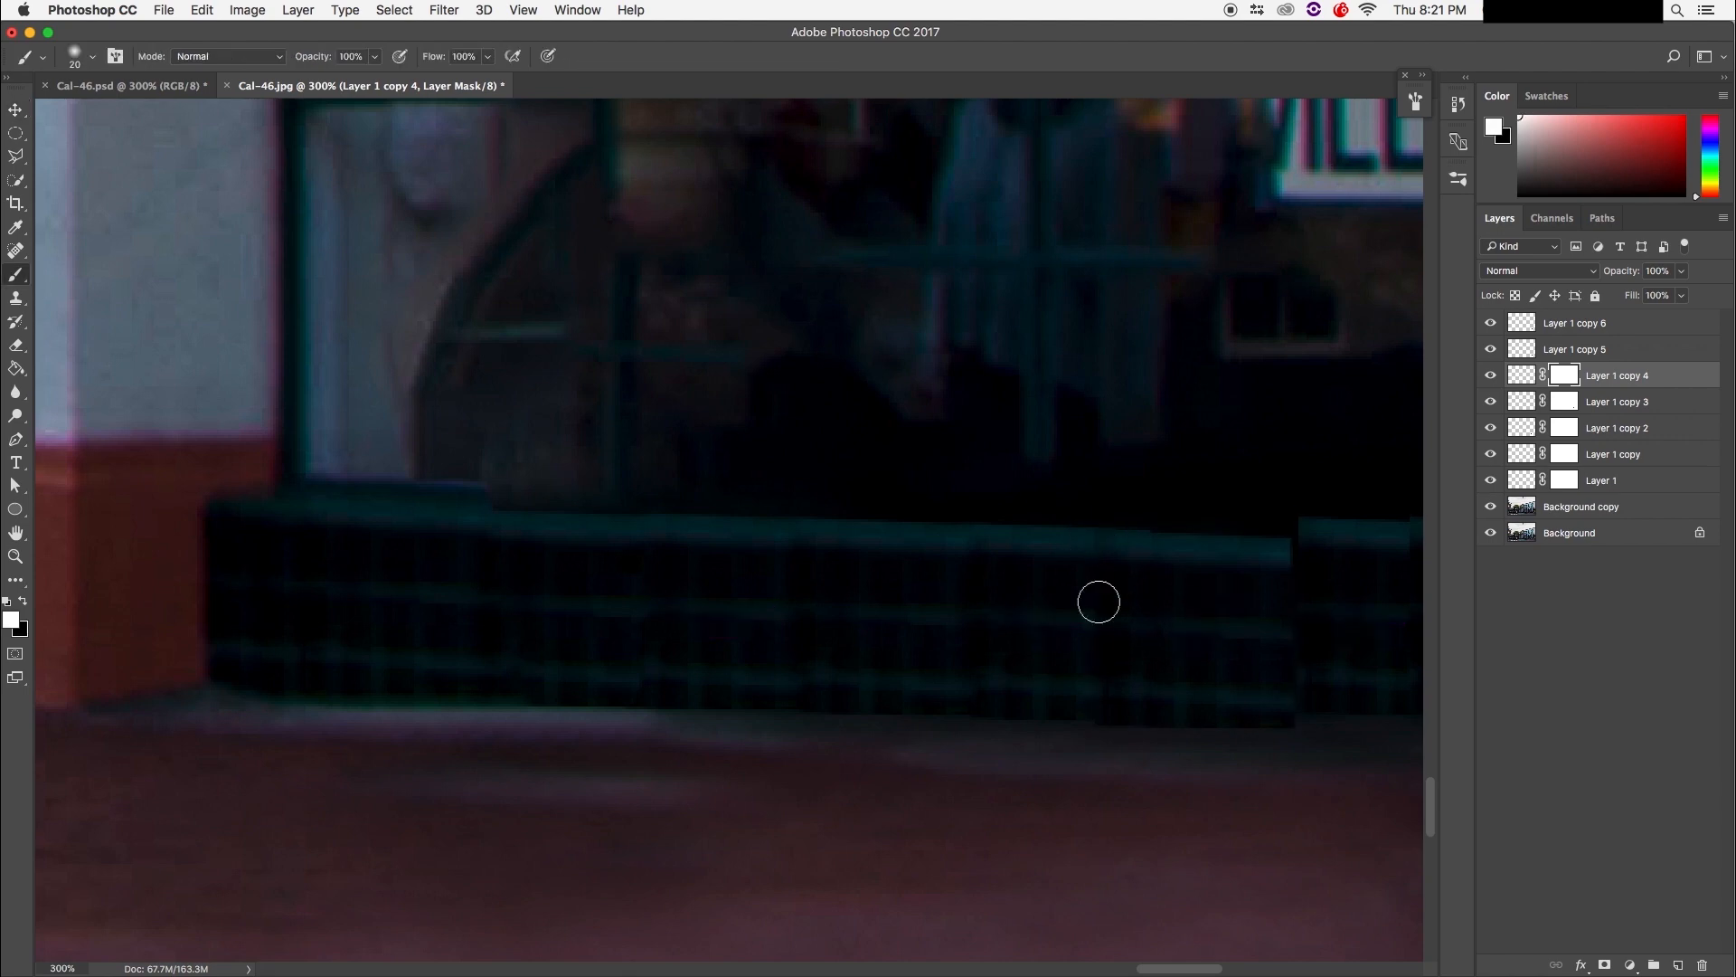
key("x")
key("v")
key("Up")
Step: Align Layer 1 copy 5's strip with the bench and add a mask to it
mouse_move(1216, 592)
left_mouse_down()
mouse_move(949, 608)
mouse_move(583, 569)
left_mouse_up()
left_click_drag(732, 581, 702, 597)
key("Down")
key("b")
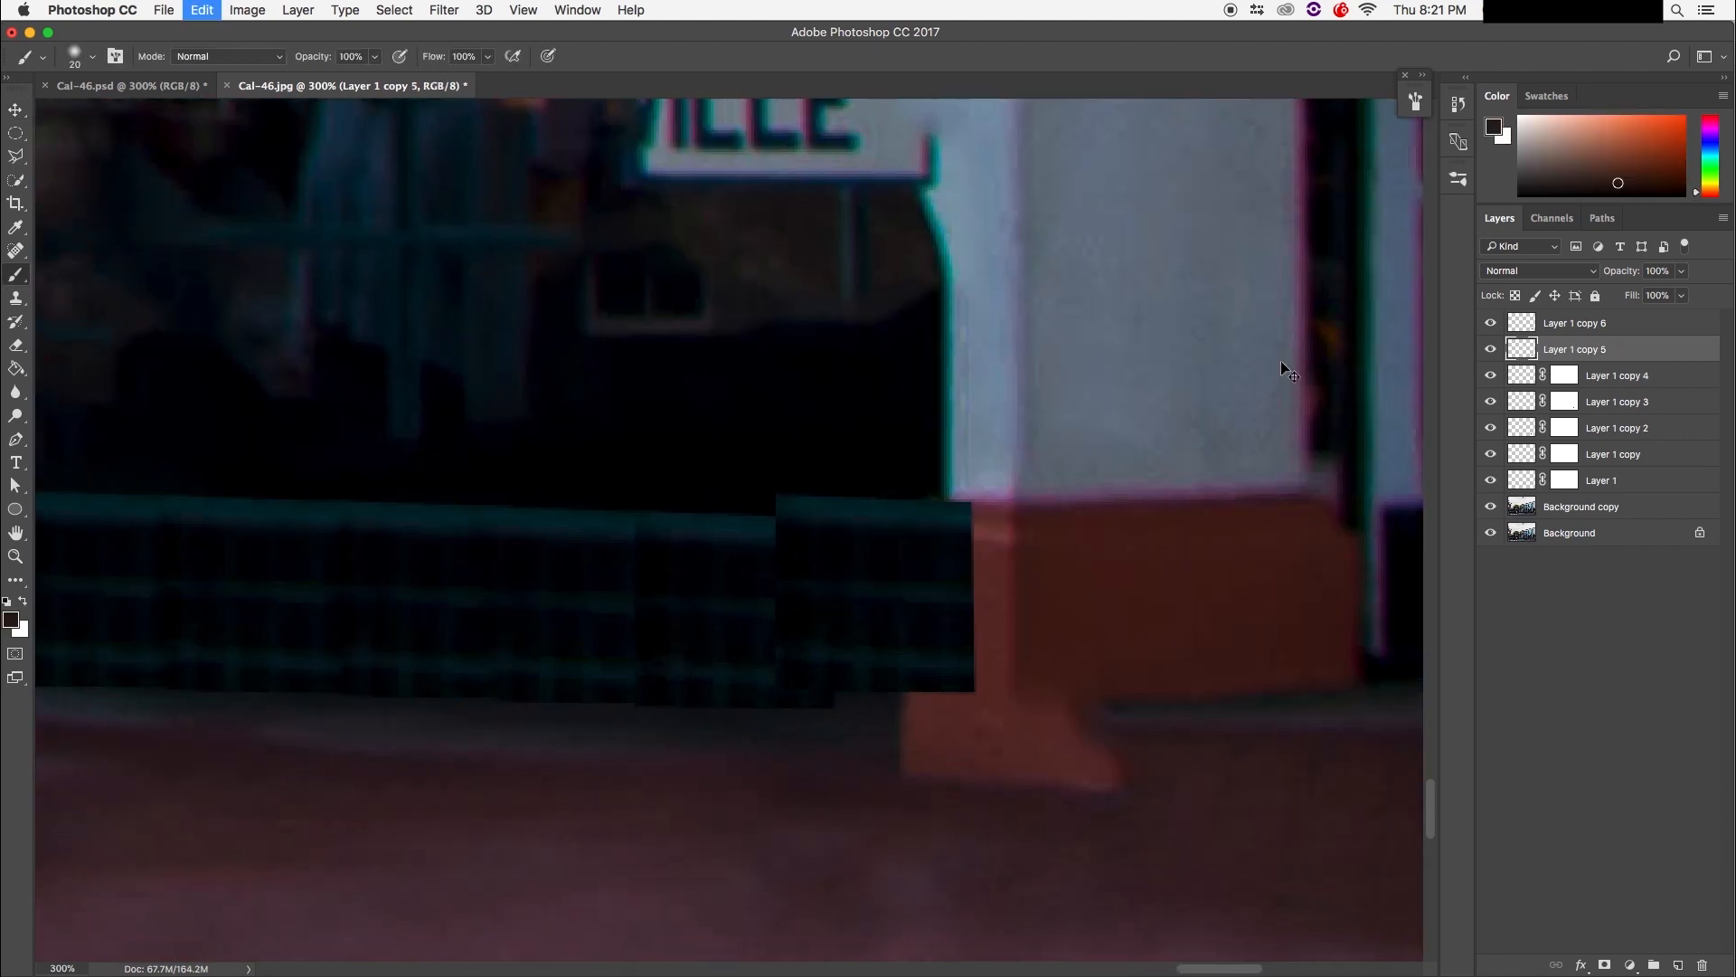
left_click(1604, 965)
Step: Move Layer 1 copy 6 into line, mask it, and hide its end over the orange pillar base
key("v")
left_click_drag(845, 519, 836, 535)
key("Down")
key("Down")
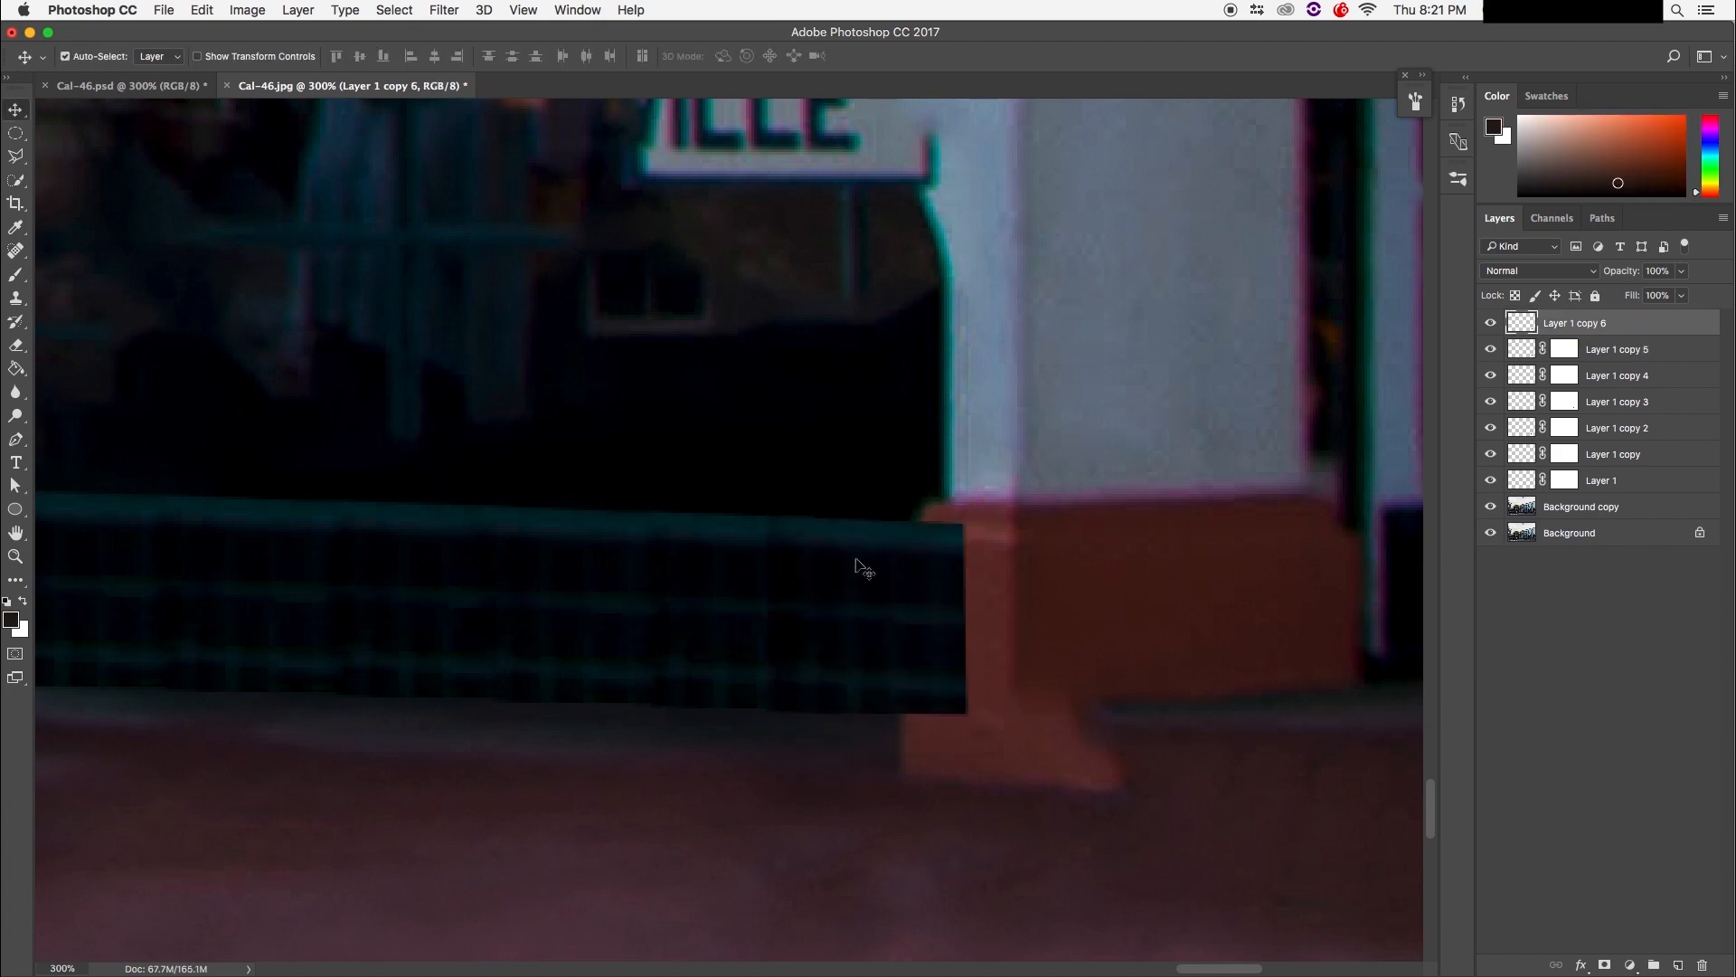
left_click(1604, 964)
key("b")
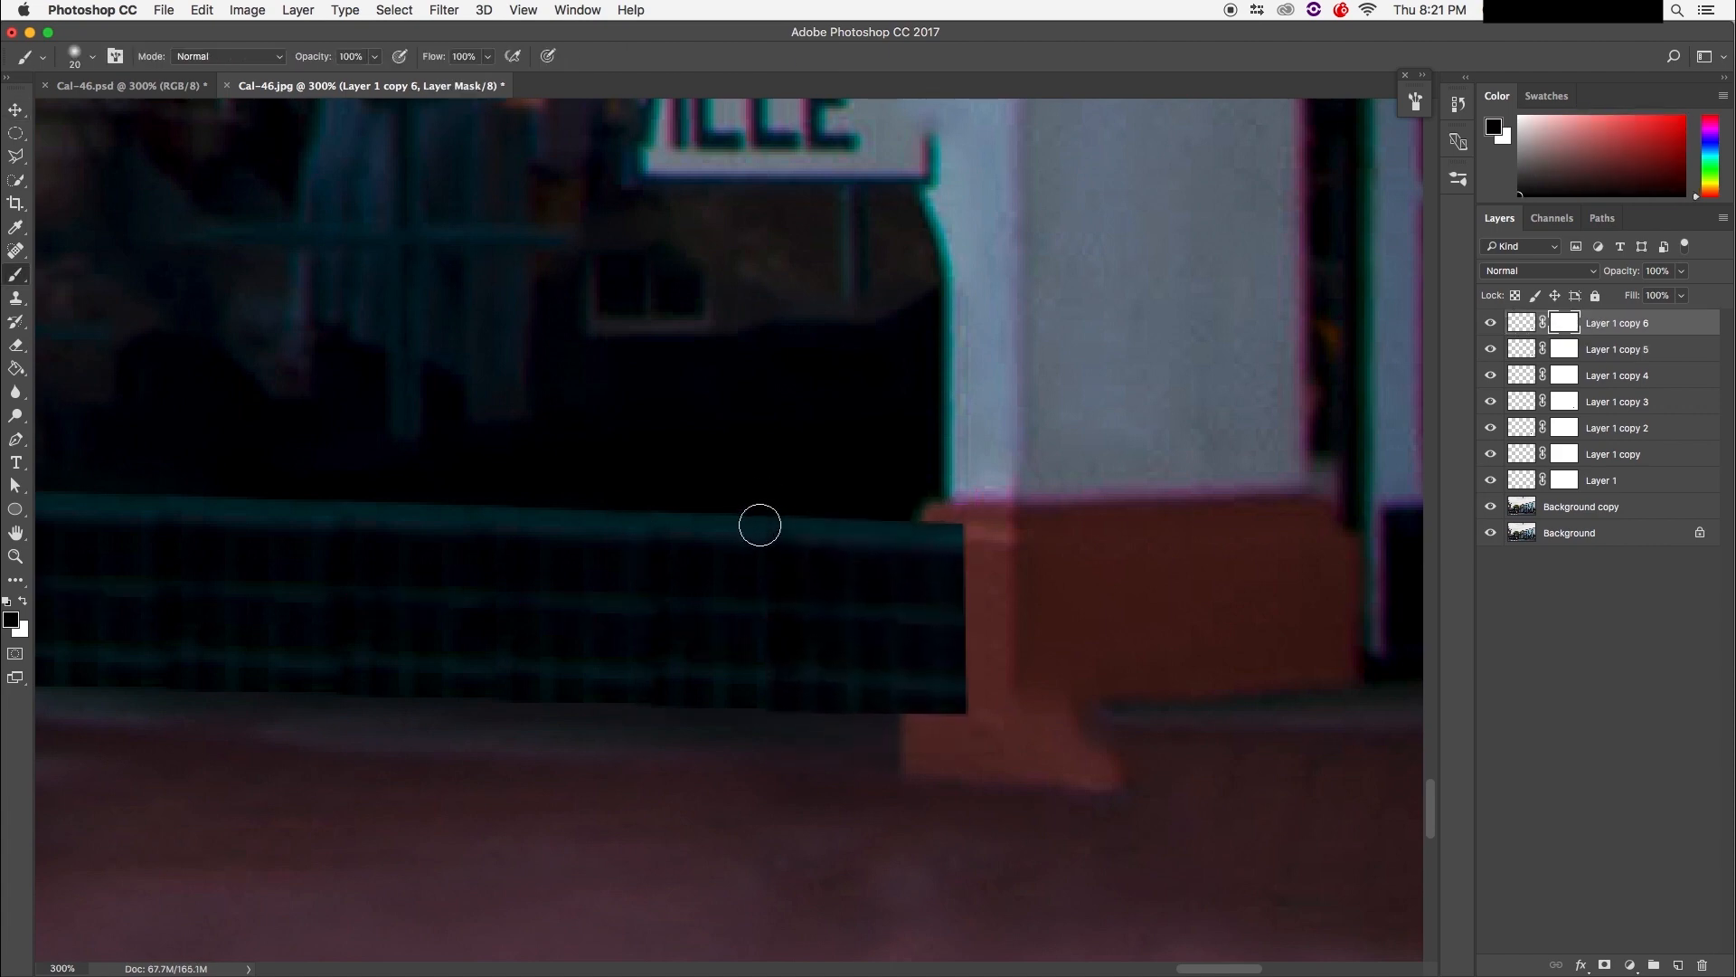
mouse_move(946, 569)
left_mouse_down()
mouse_move(978, 529)
mouse_move(975, 600)
mouse_move(965, 578)
mouse_move(1007, 674)
mouse_move(998, 689)
mouse_move(949, 643)
mouse_move(938, 510)
mouse_move(962, 695)
mouse_move(933, 689)
mouse_move(926, 725)
mouse_move(940, 507)
left_mouse_up()
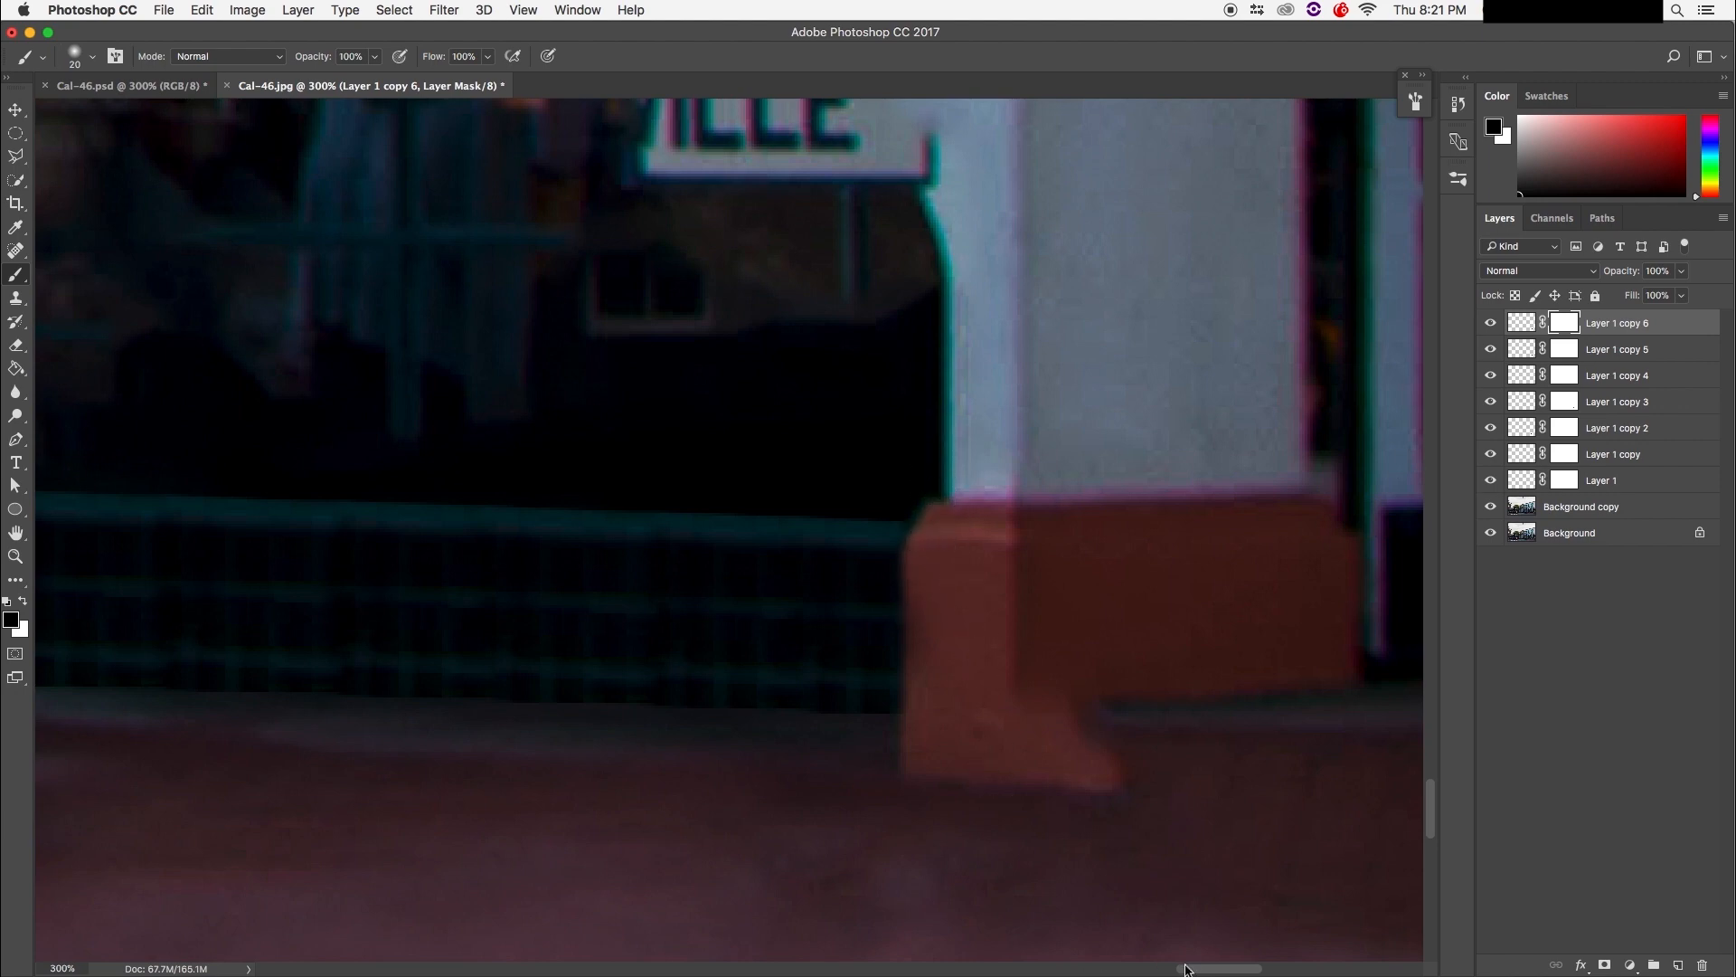
key("super+minus")
key("super+minus")
key("super+minus")
key("super+minus")
key("super+minus")
key("super+minus")
key("super+minus")
key("super+minus")
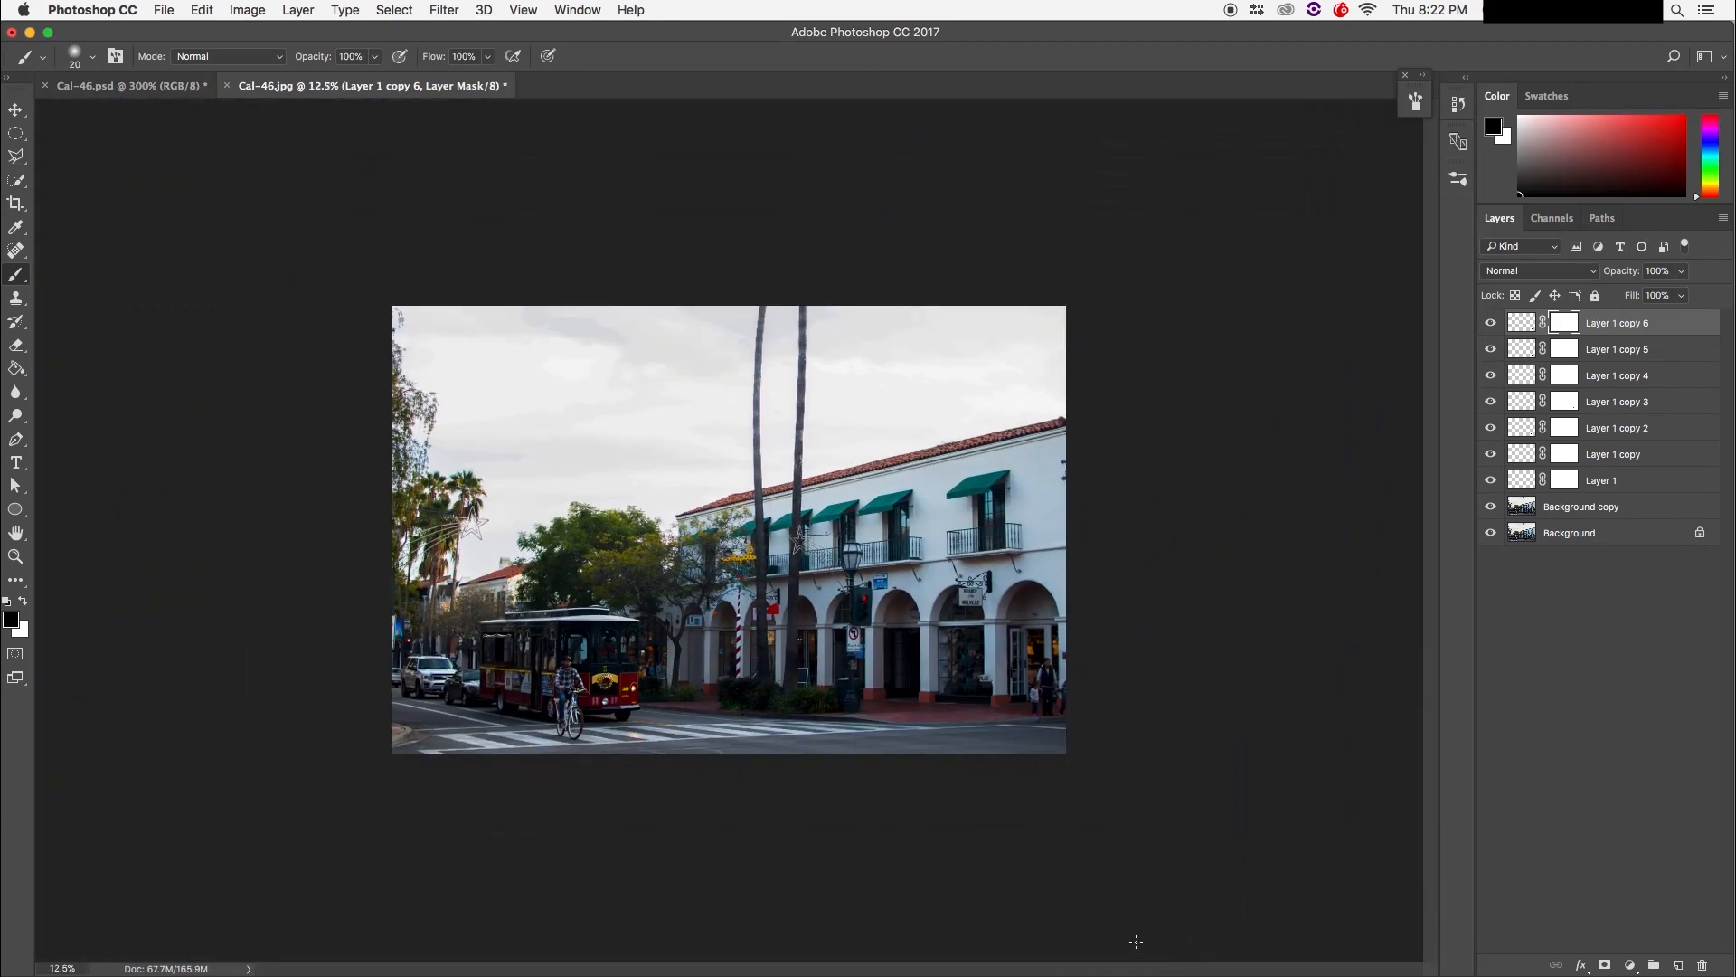
Step: Select the eight layers from the patches down to Background copy and merge them with Cmd+E
key("super+plus")
key("super+plus")
key("super+plus")
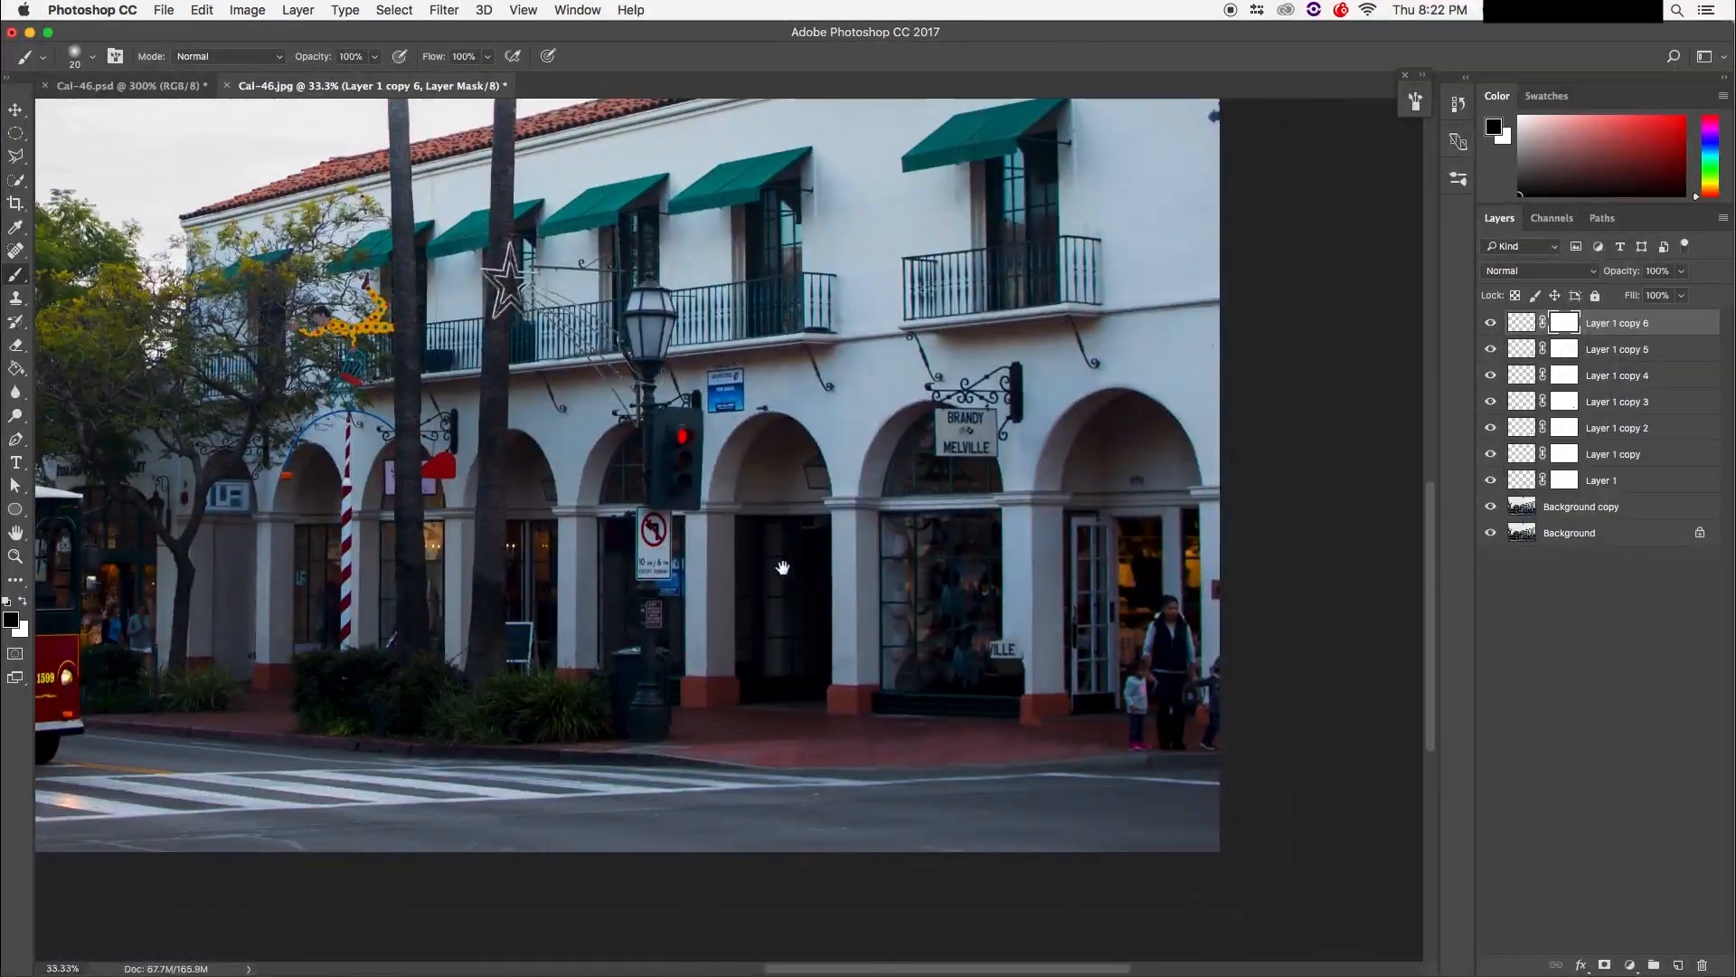
key("super+plus")
key("super+plus")
key("super+plus")
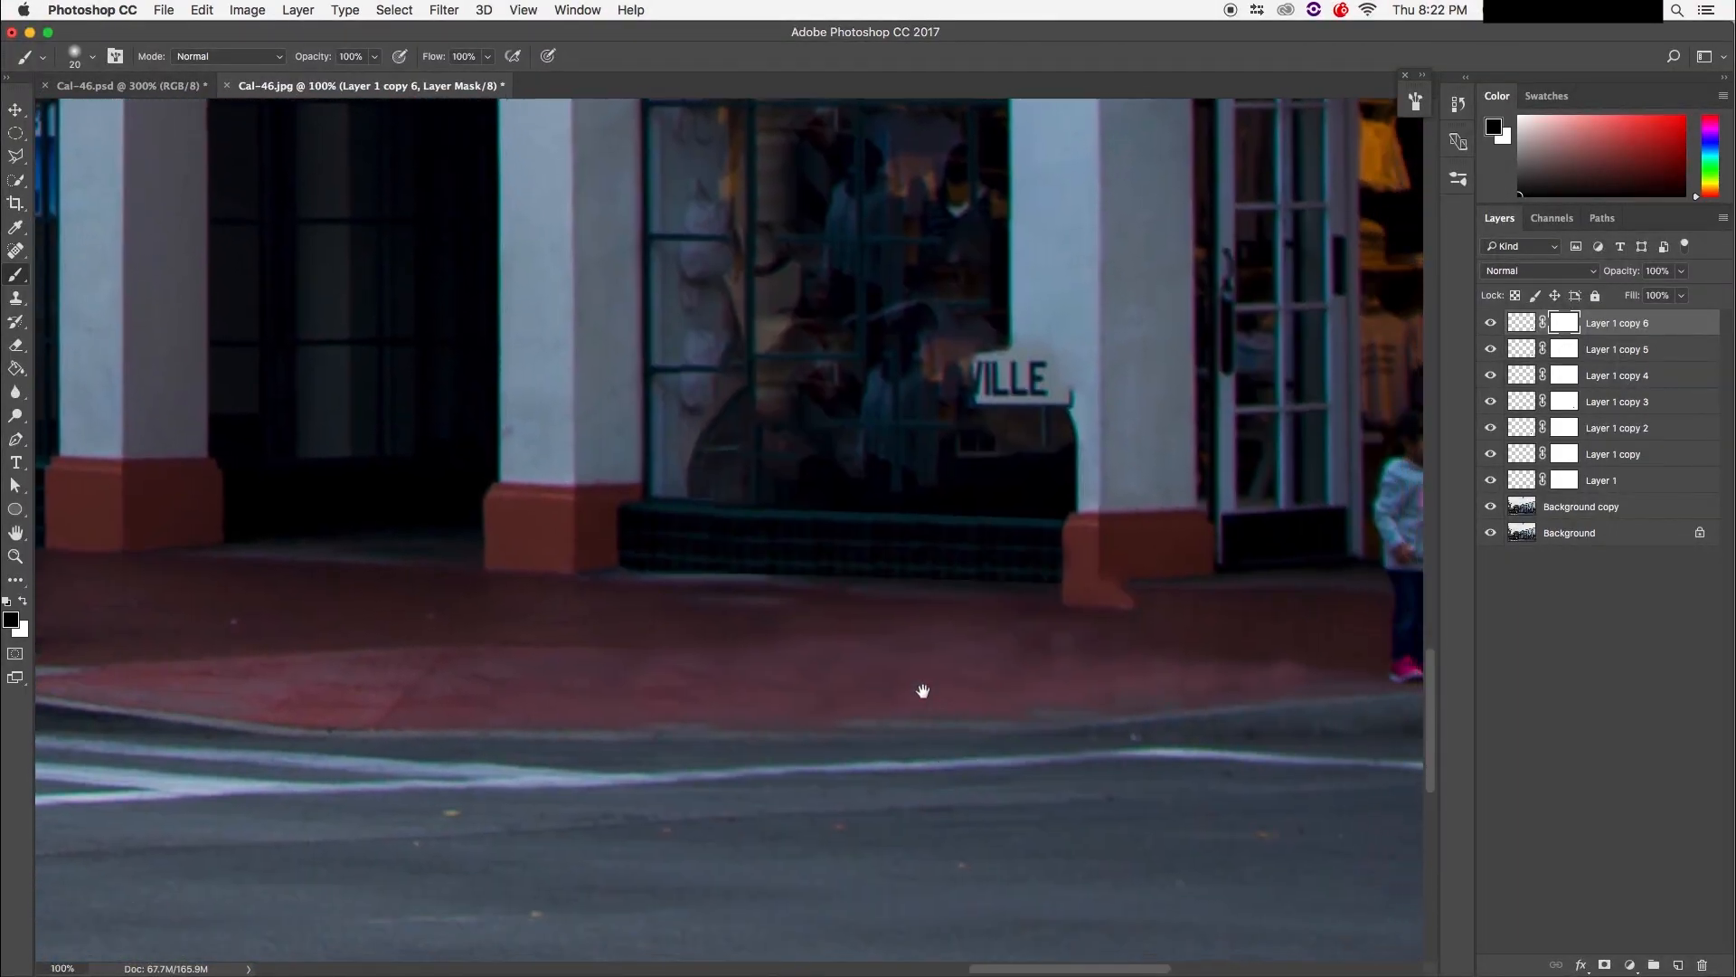
left_click_drag(923, 691, 888, 653)
key("super+plus")
key("super+plus")
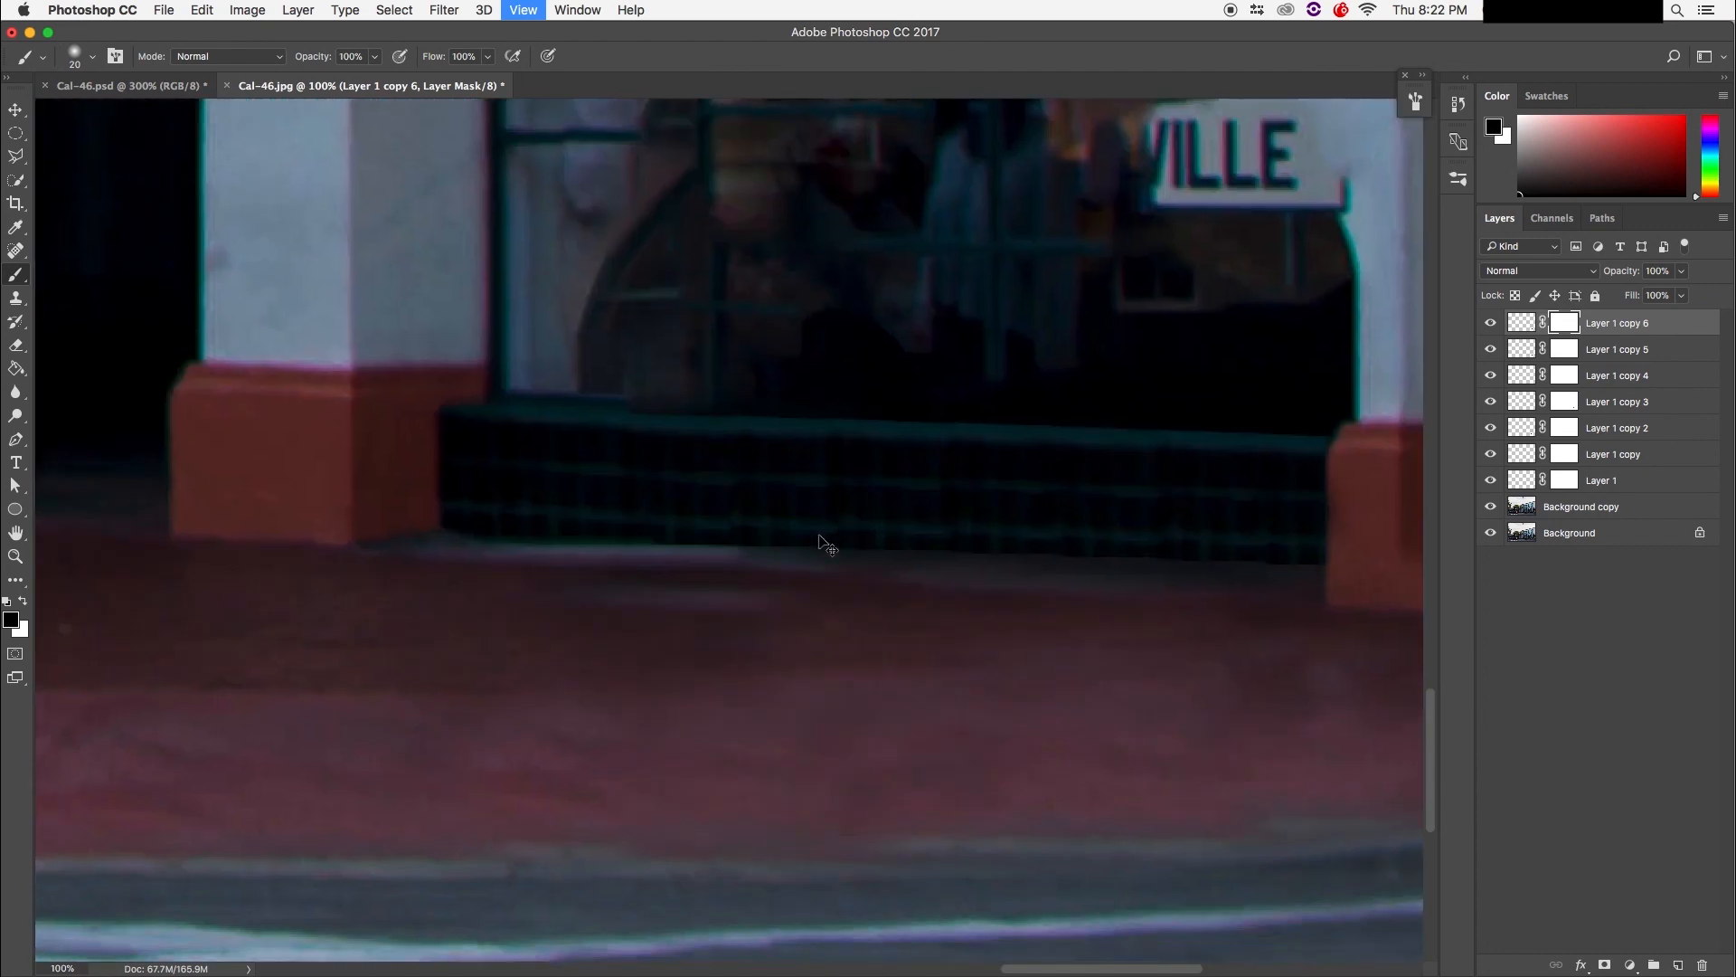
left_click_drag(822, 574, 684, 738)
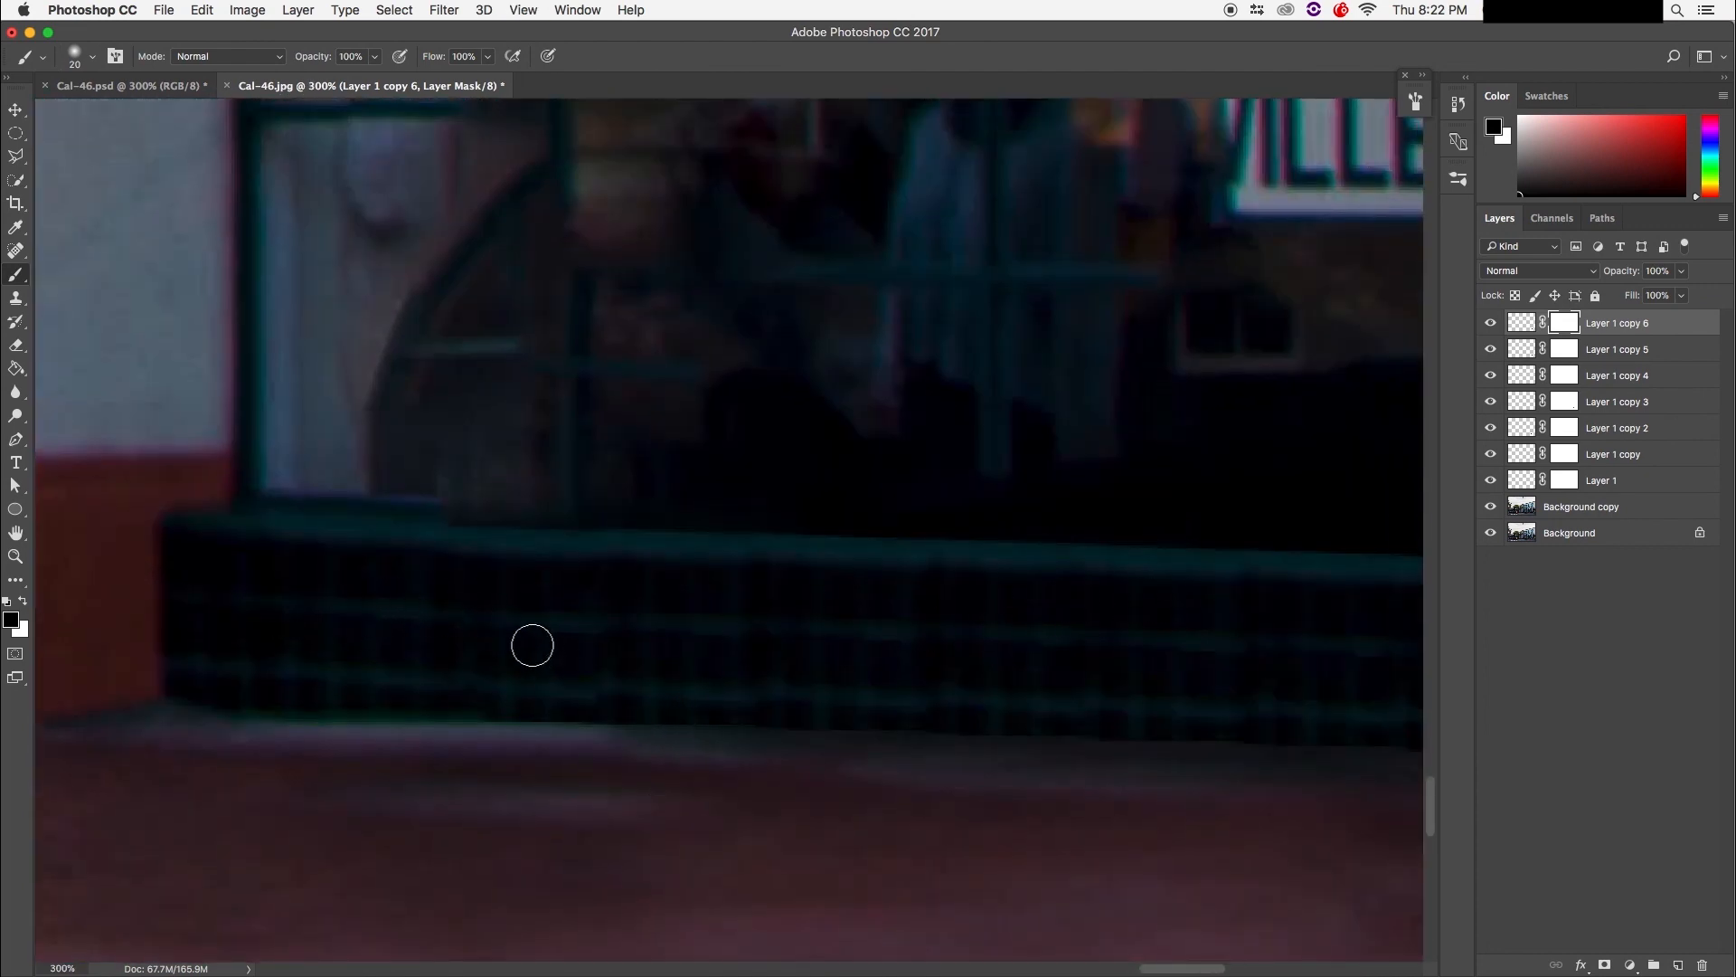
key("super+minus")
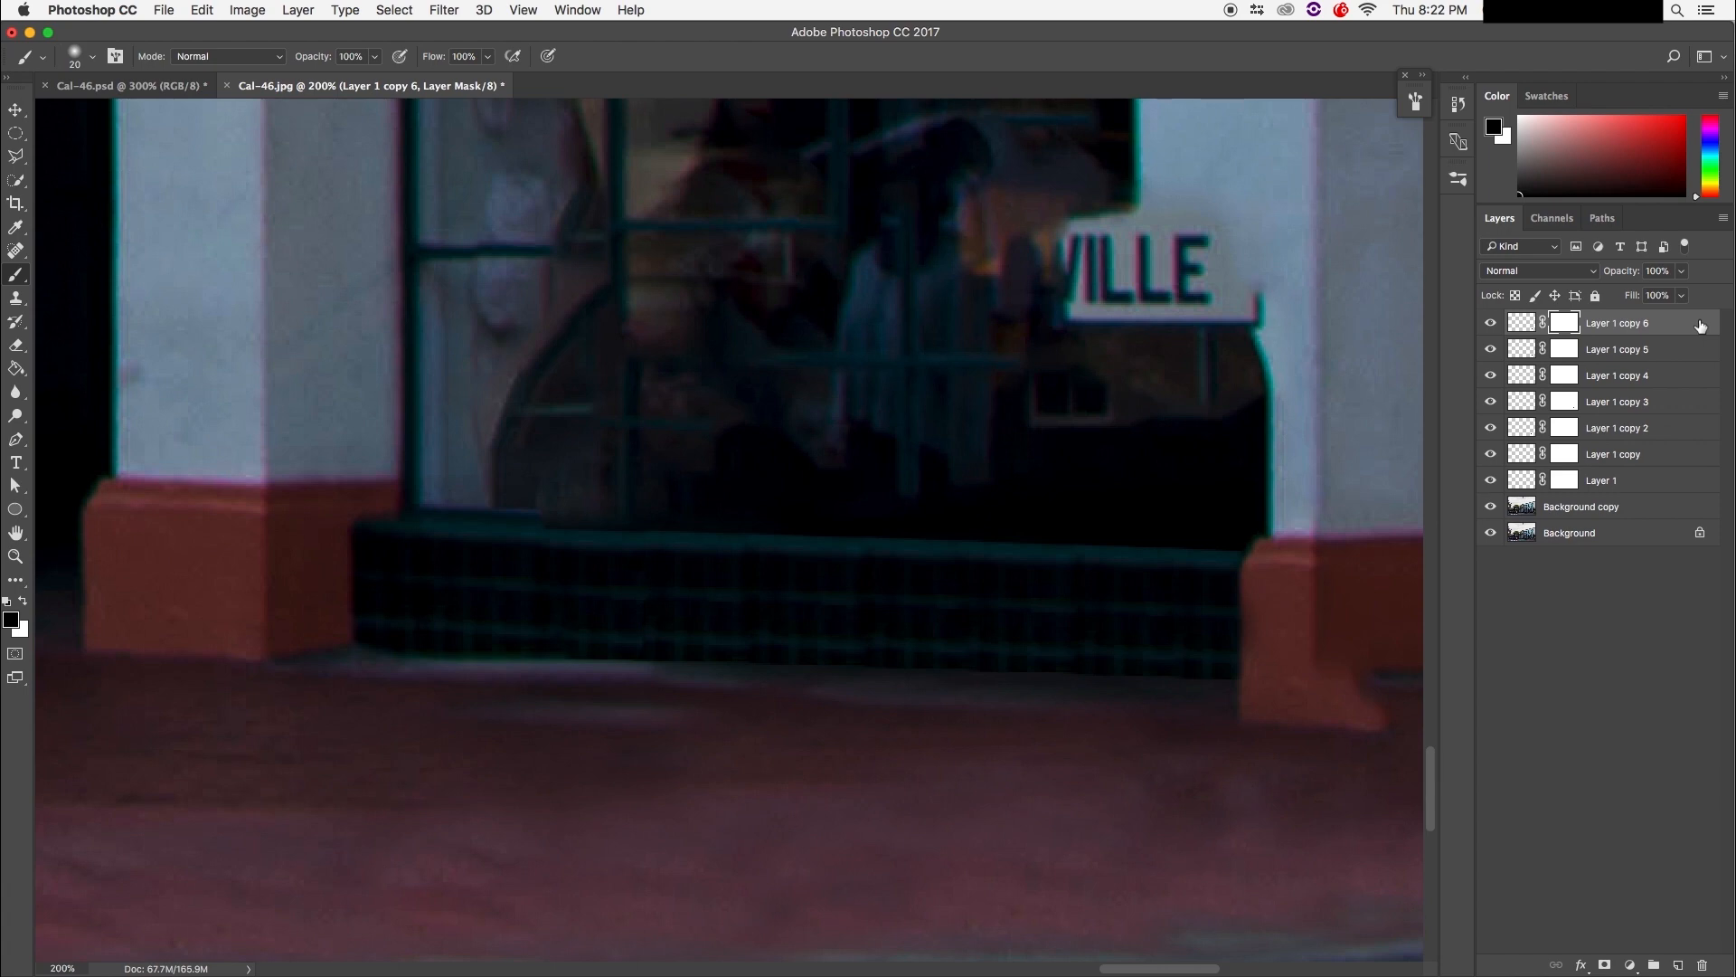
key("super+2")
left_click(1662, 517, "shift")
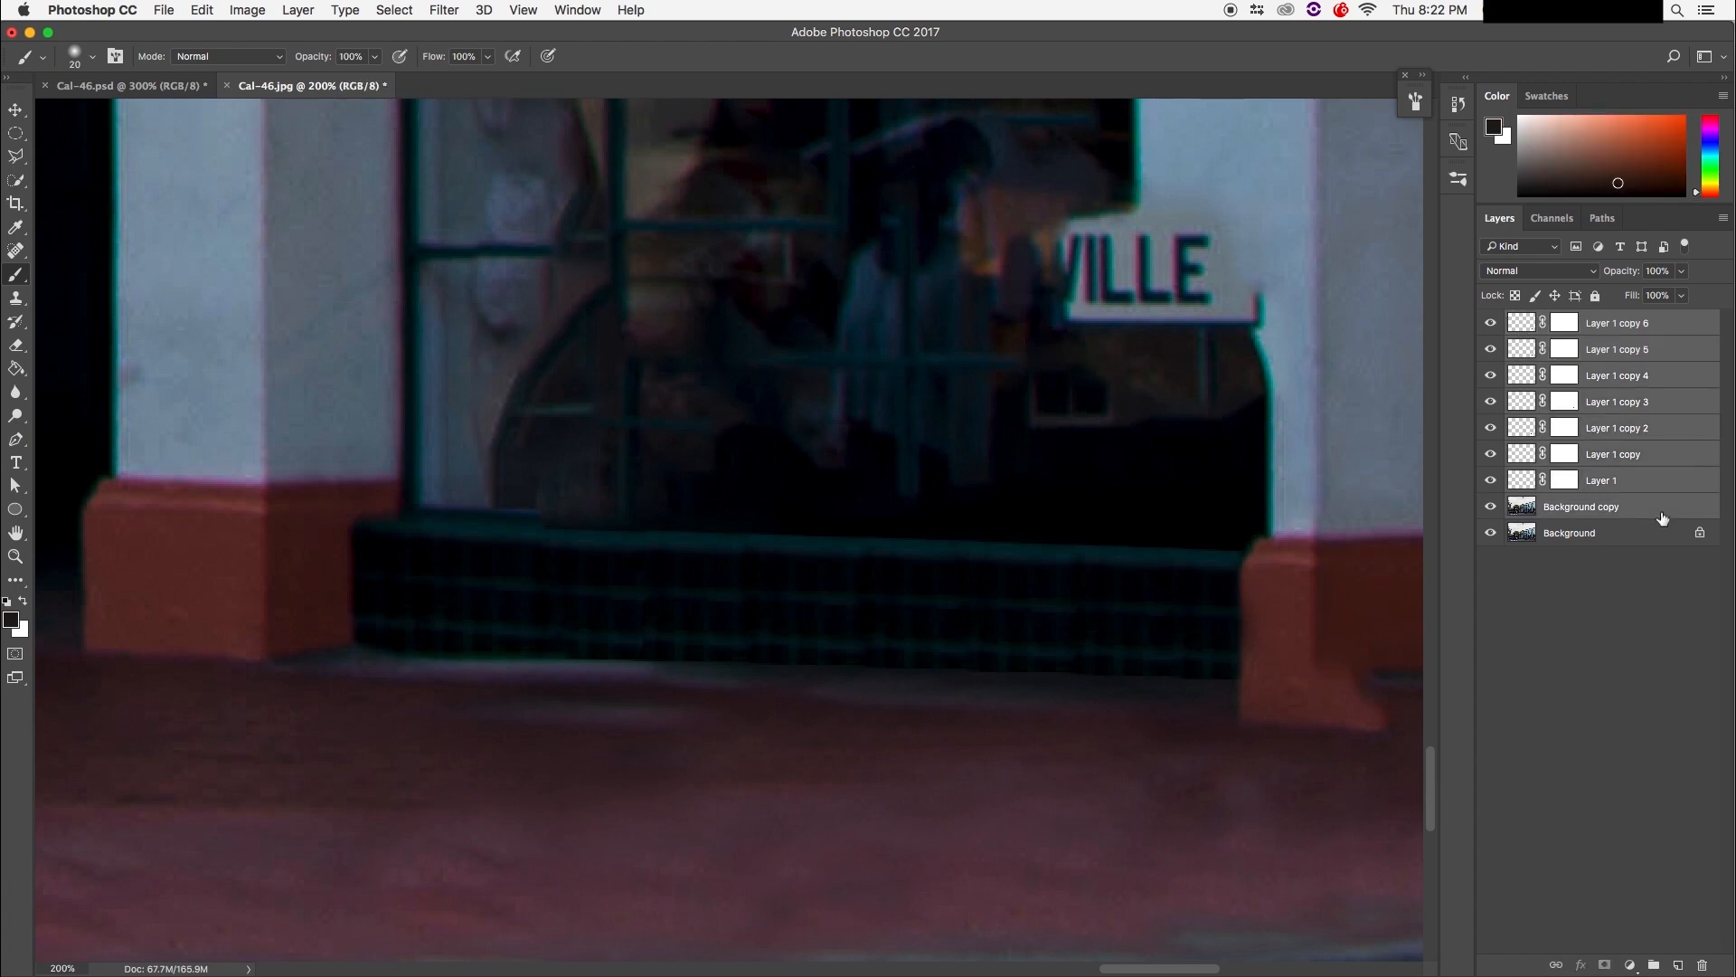
key("super+e")
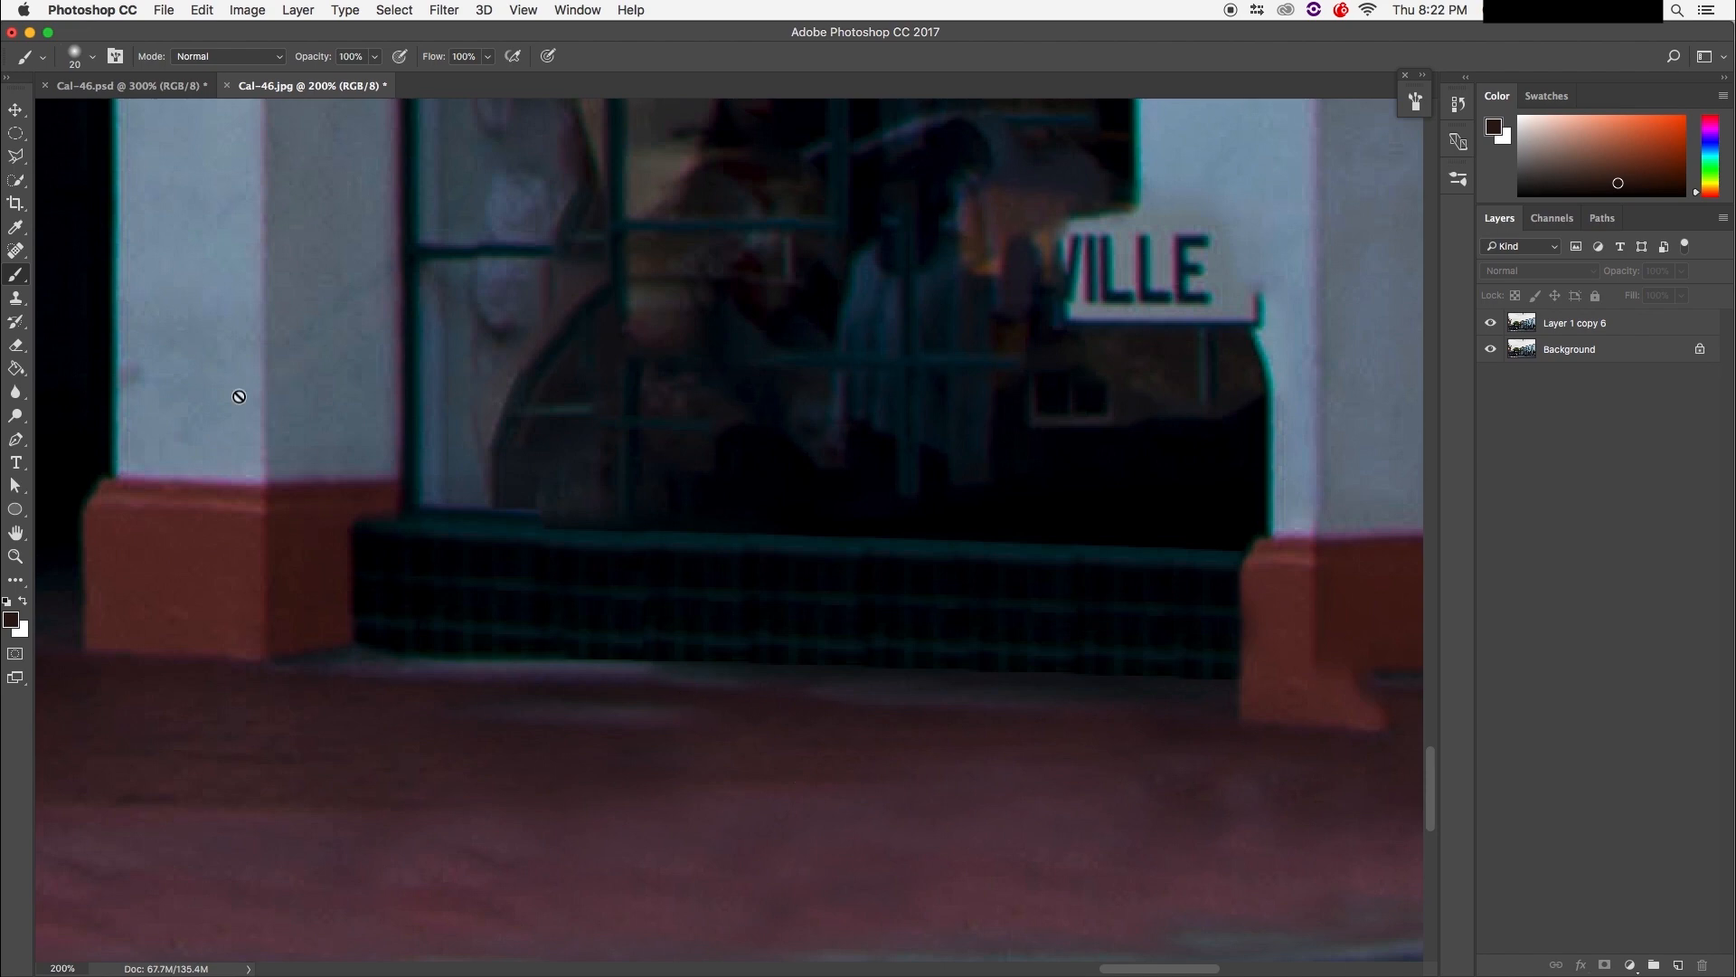
key("s")
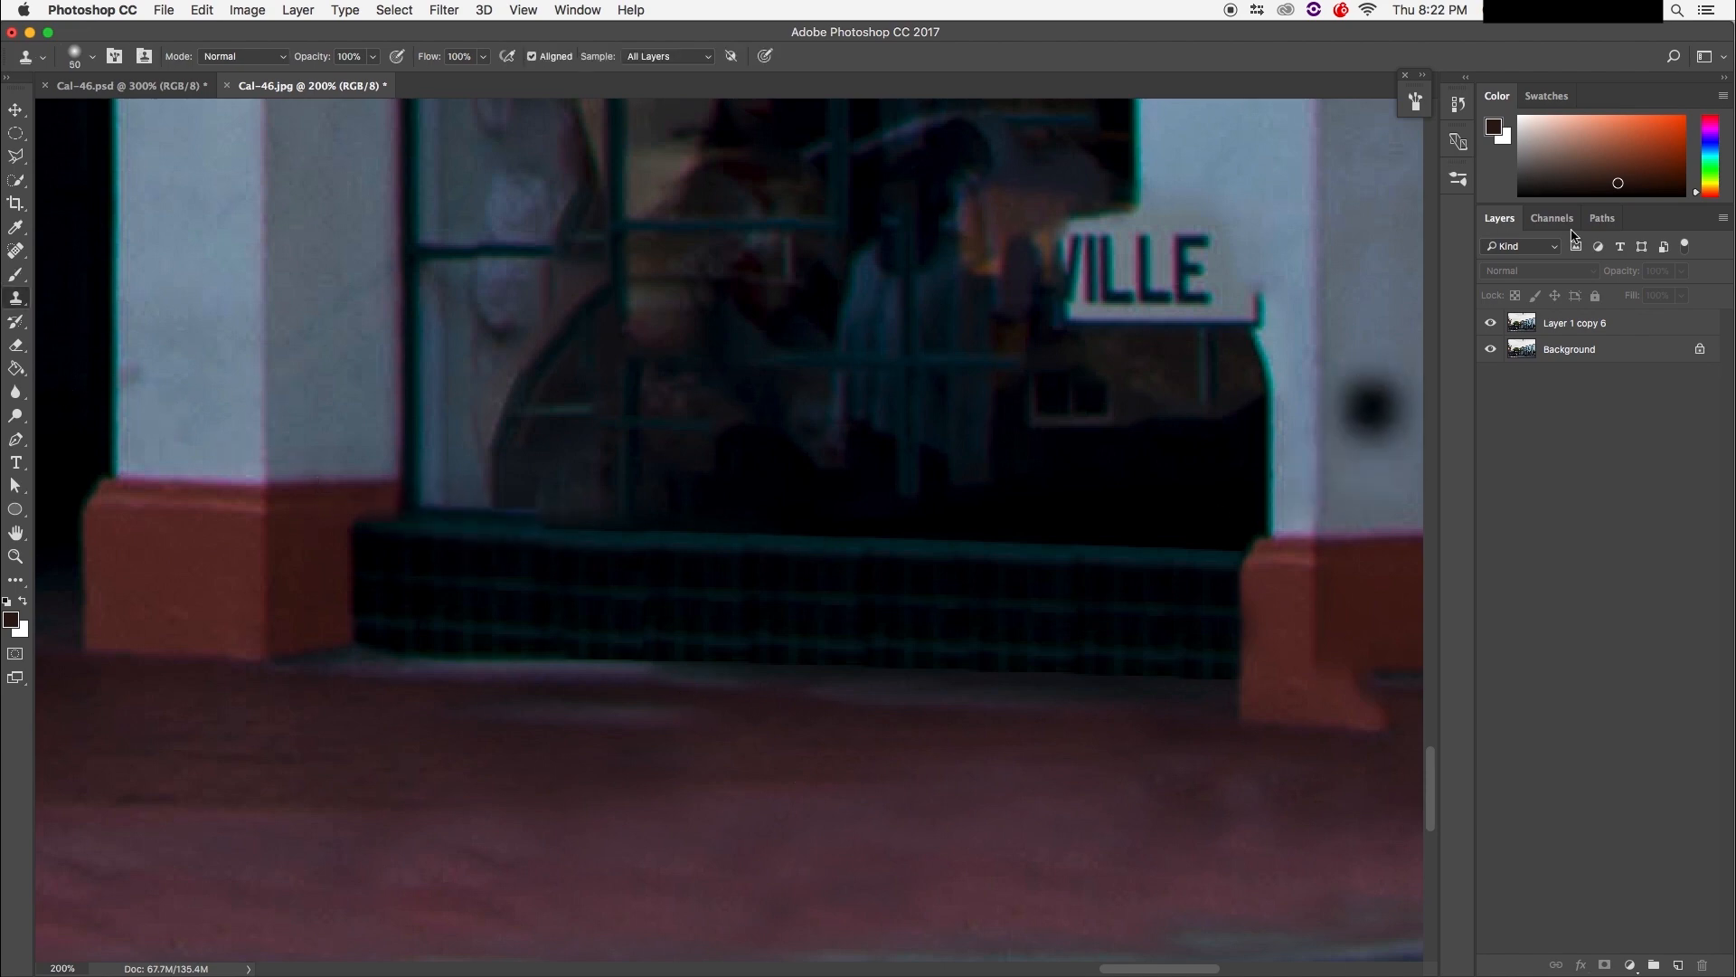
Step: Clone-stamp along the teal ledge's top edge with a size-10 brush, undoing bad strokes
left_click(1580, 326)
key("x")
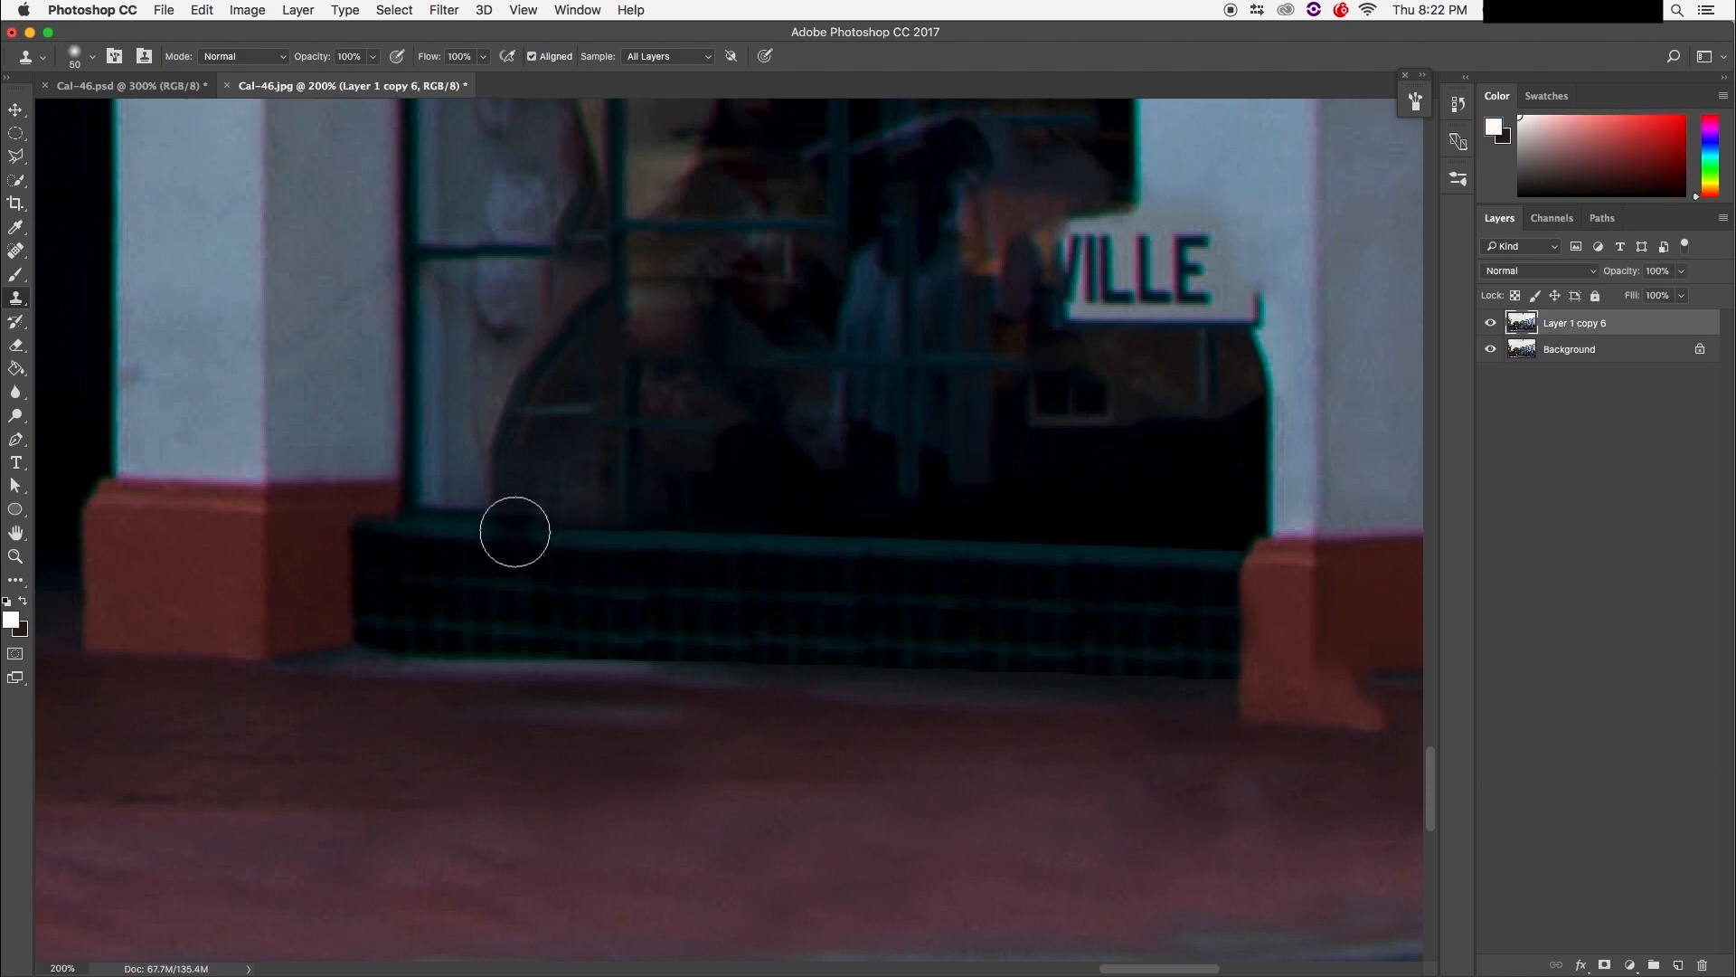
left_click(519, 529, "alt")
key("bracketleft")
key("bracketleft")
key("bracketleft")
key("bracketleft")
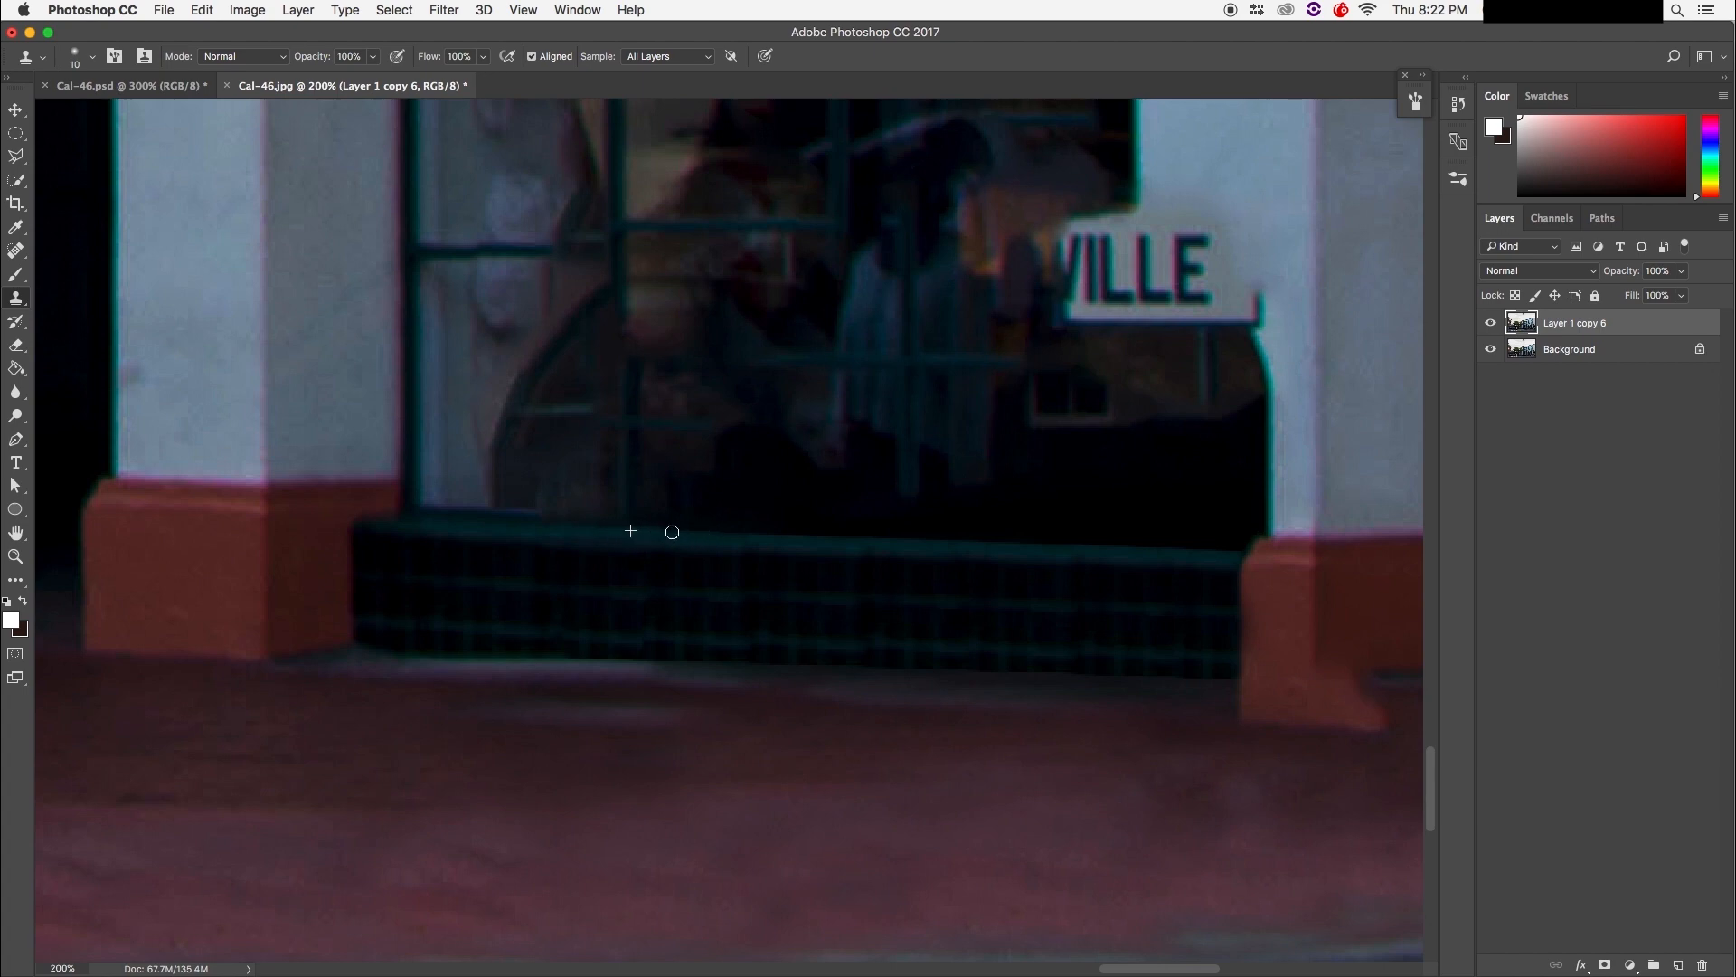
left_click_drag(802, 537, 913, 541)
left_click_drag(985, 541, 1157, 543)
key("super+z")
left_click_drag(969, 542, 1024, 544)
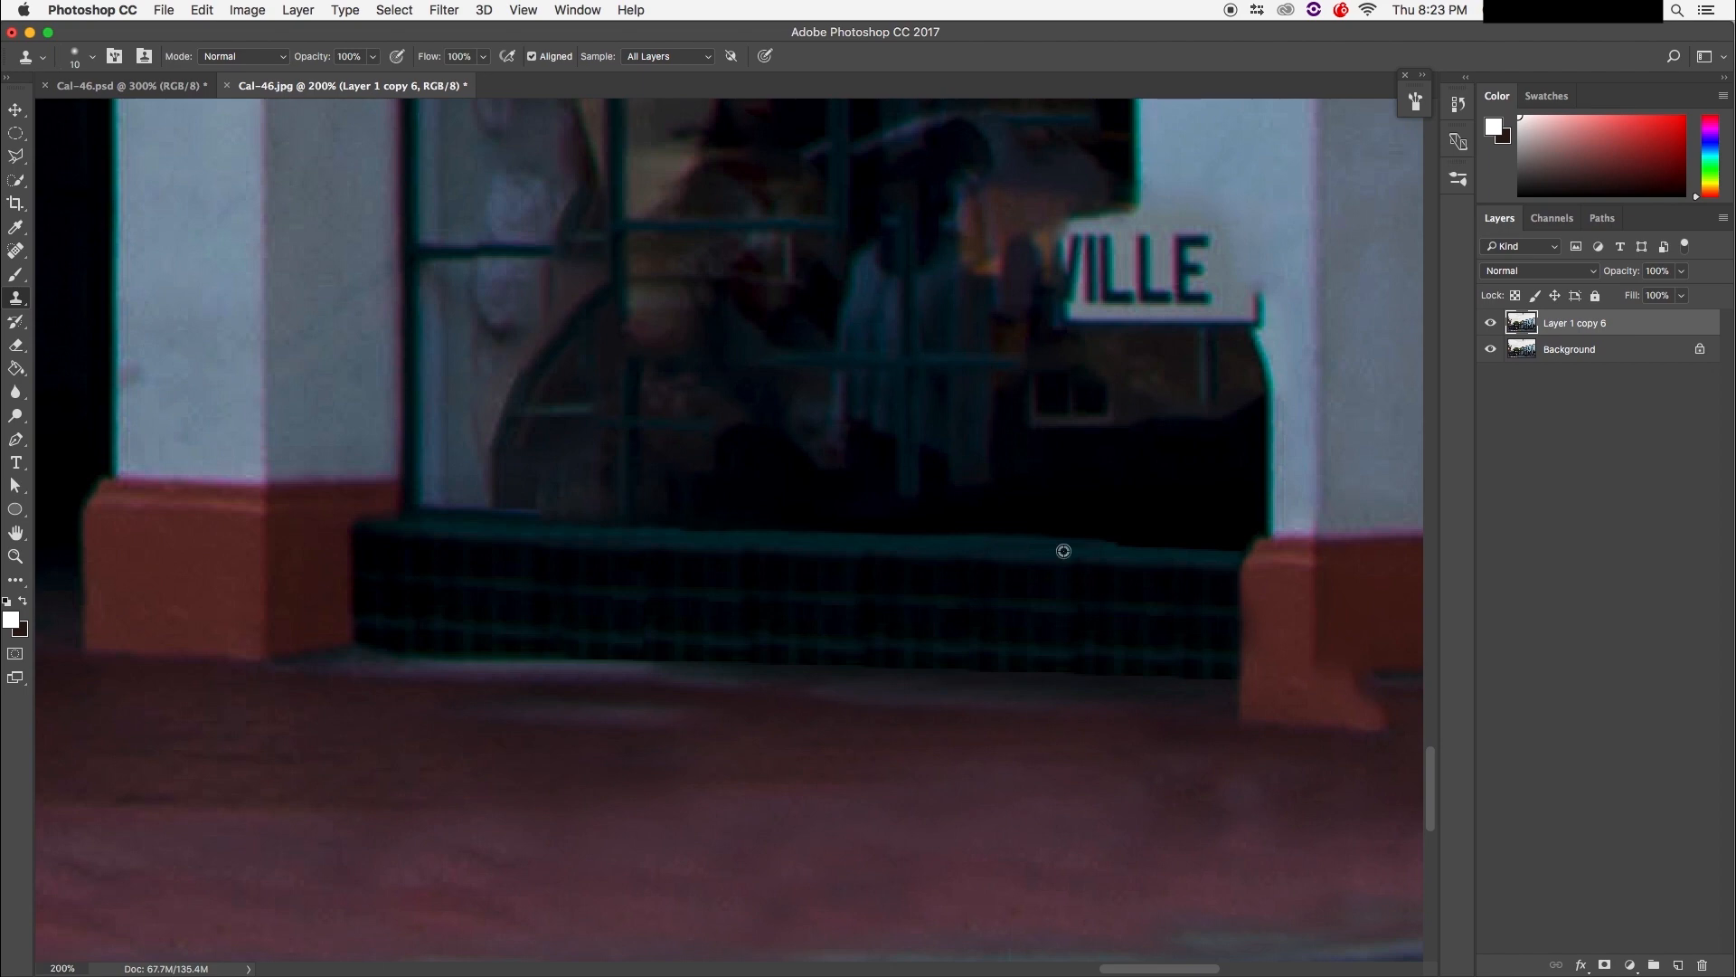
left_click_drag(1175, 550, 1198, 547)
key("super+z")
Step: Clone a clean line along the ledge's bottom edge
left_click_drag(605, 663, 668, 664)
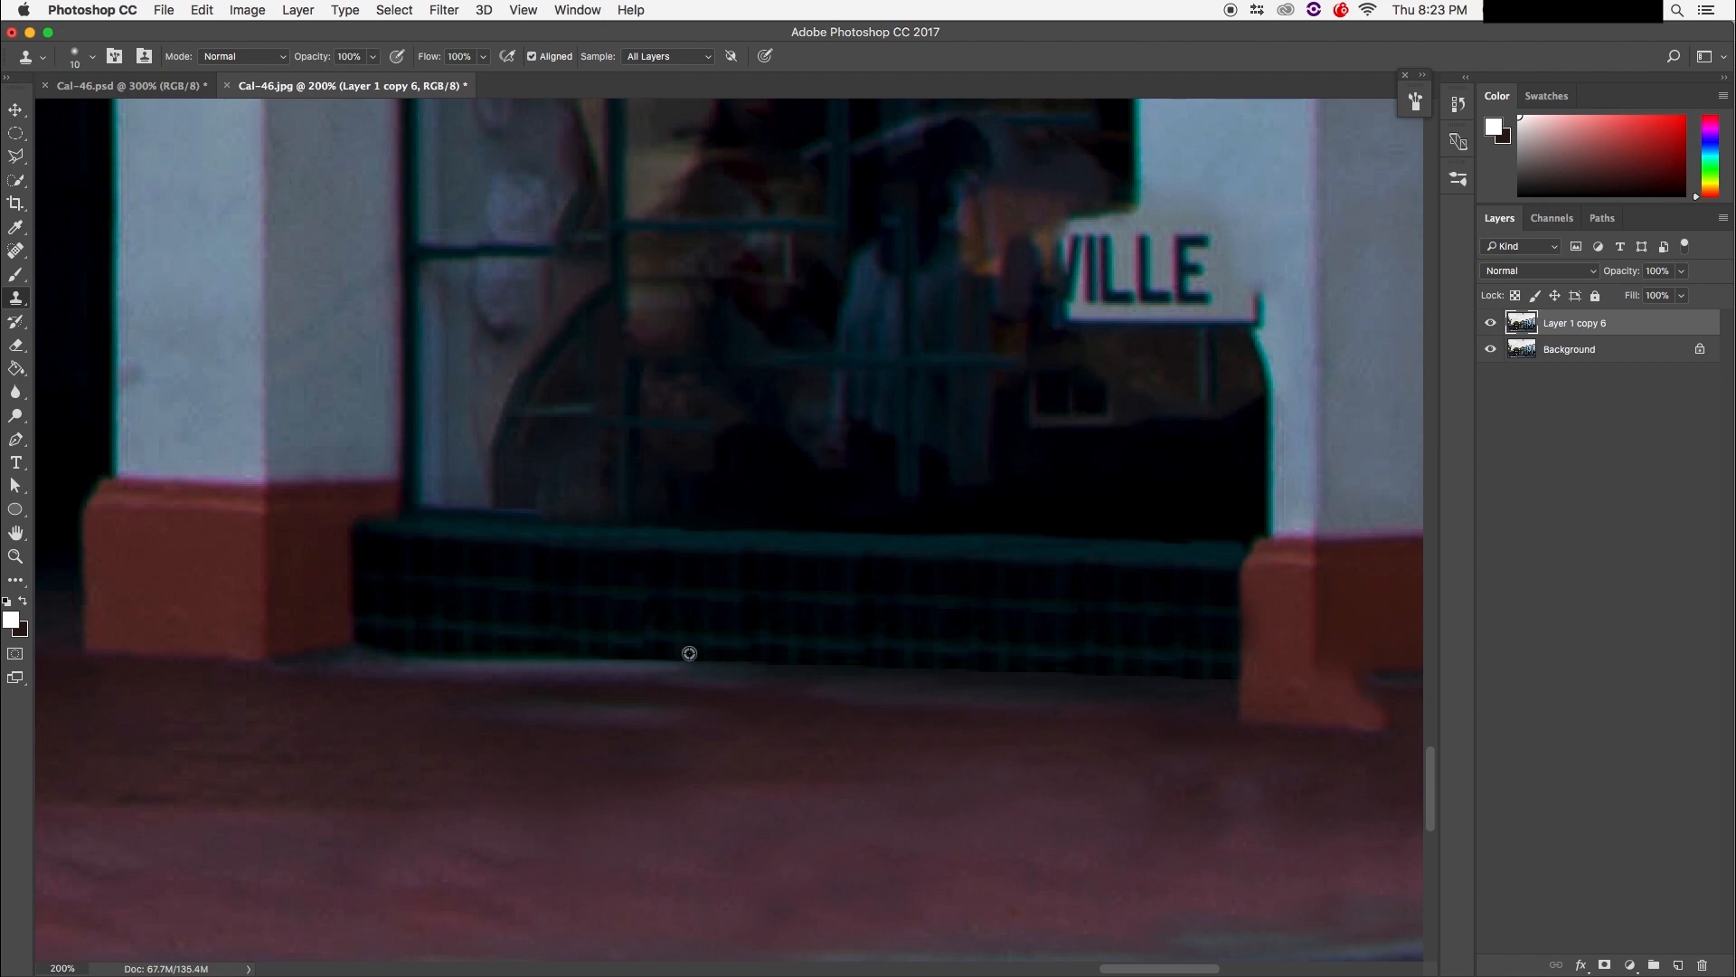
left_click_drag(712, 670, 832, 674)
left_click(638, 666, "alt")
left_click_drag(650, 674, 729, 678)
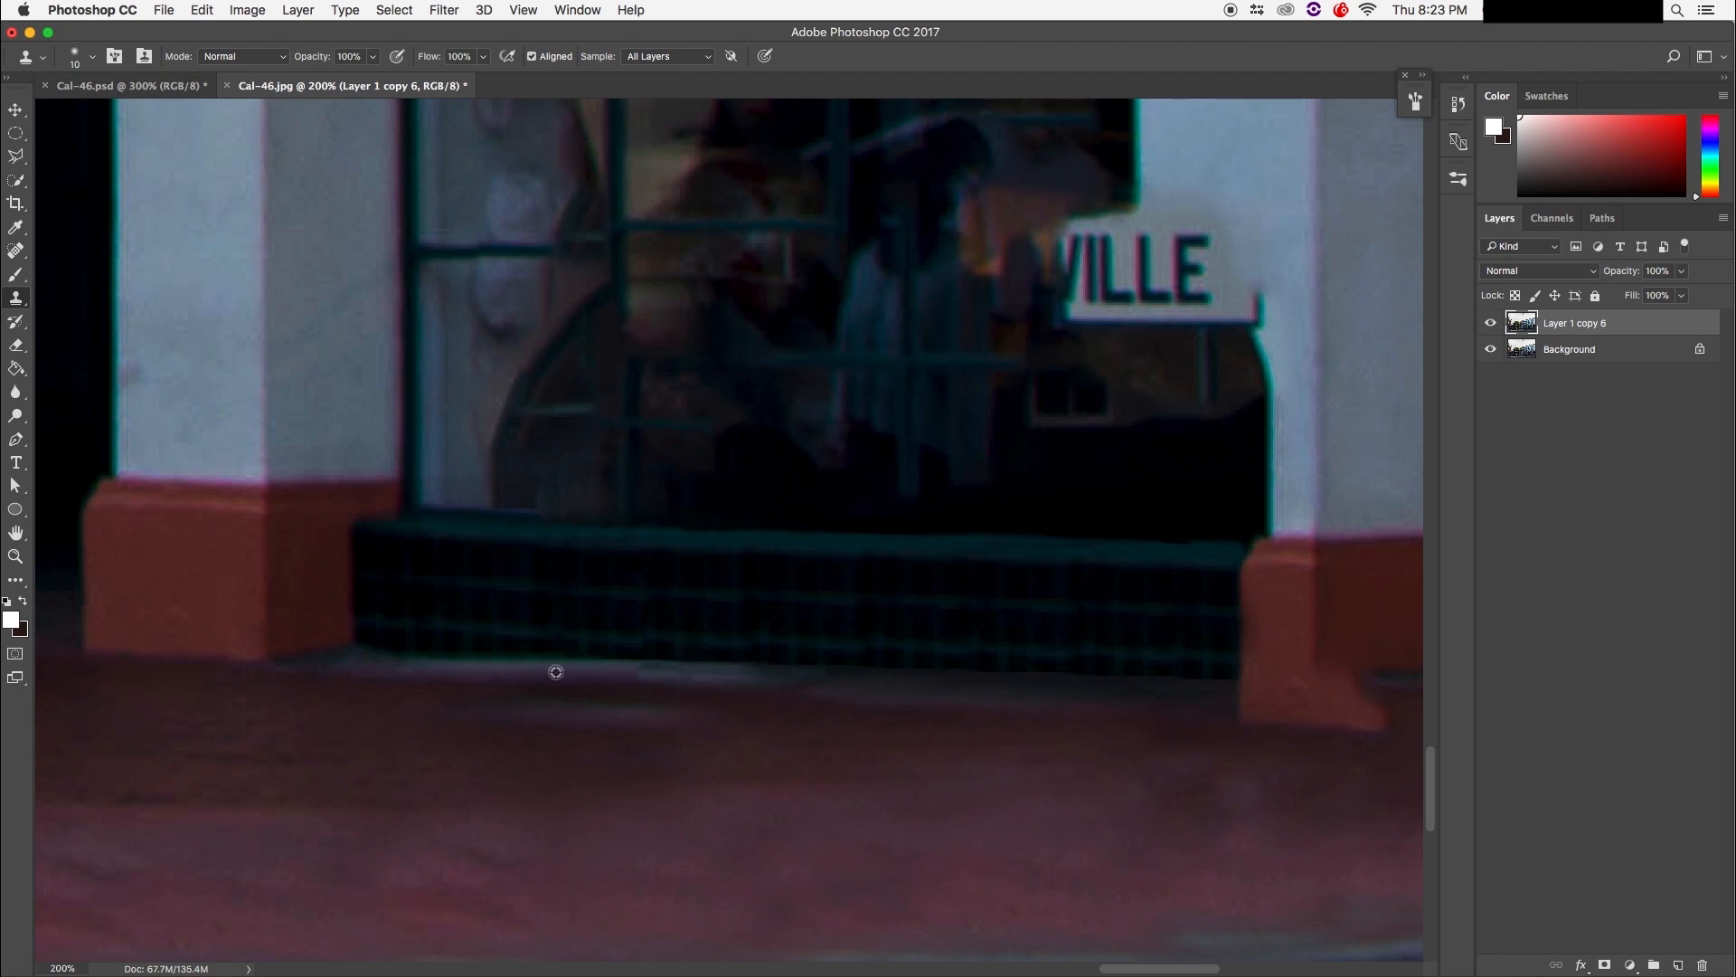
left_click_drag(649, 667, 739, 672)
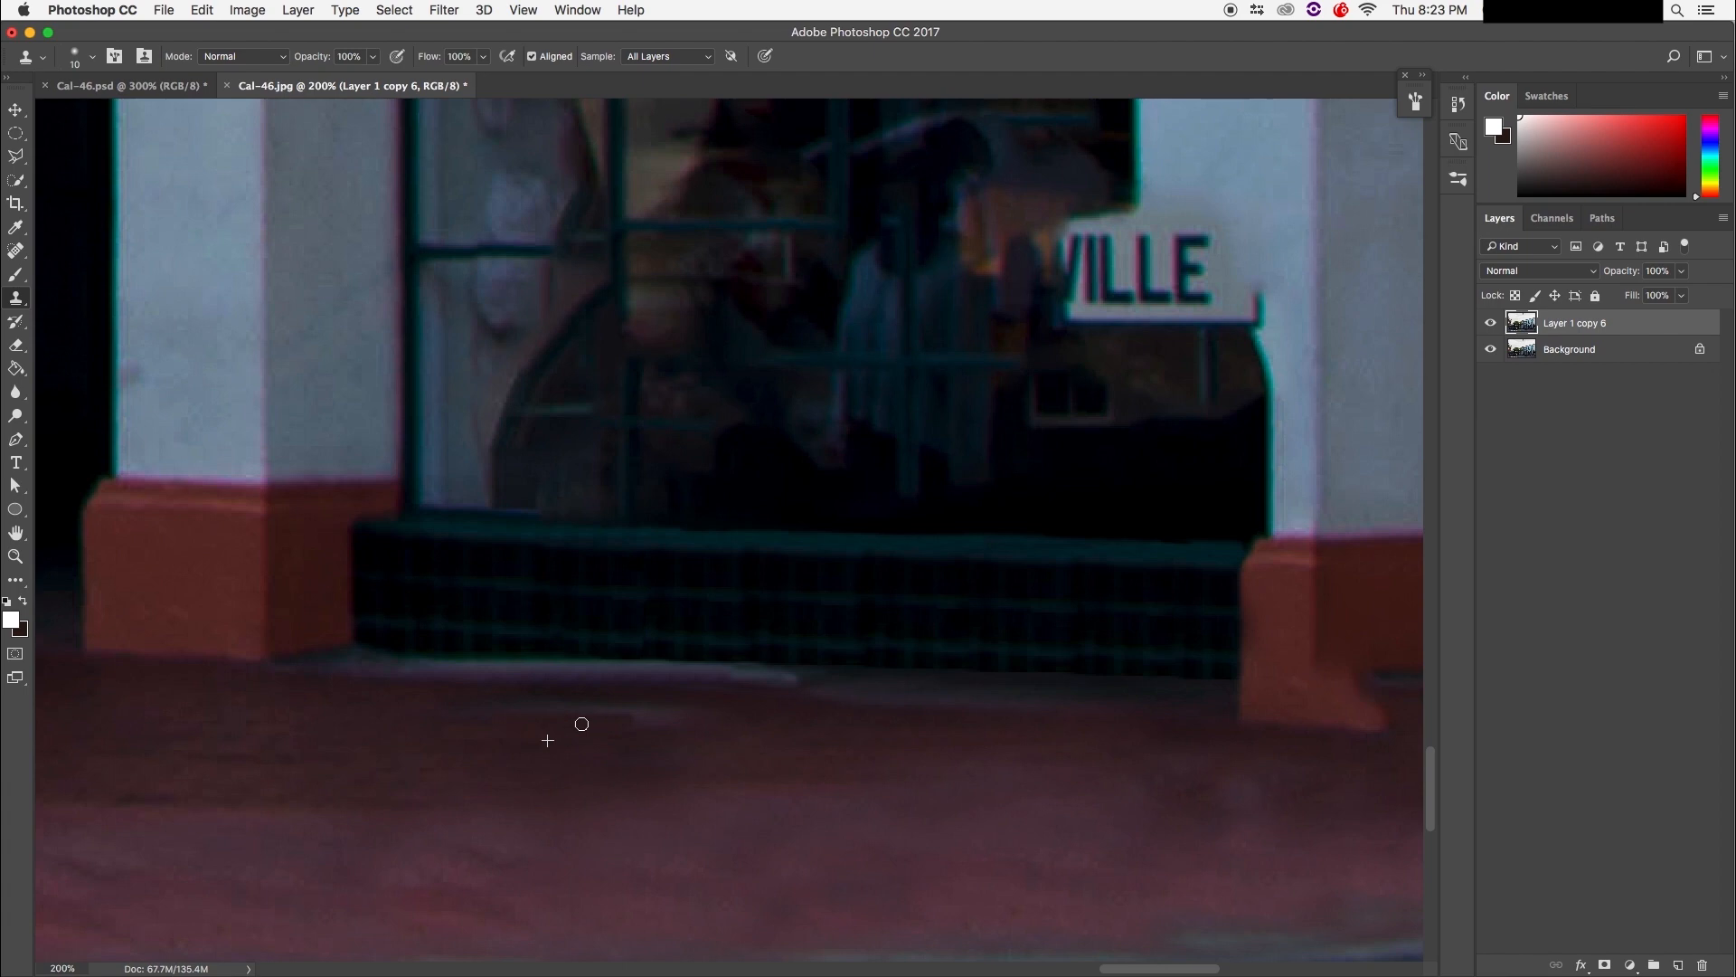
Step: With a size-35 clone brush, cover the grey pavement strip below the ledge with floor texture
key("bracketright")
key("bracketright")
key("bracketright")
key("bracketright")
key("bracketright")
mouse_move(476, 741)
left_mouse_down()
mouse_move(548, 710)
mouse_move(731, 731)
left_mouse_up()
left_click(856, 723, "alt")
mouse_move(830, 699)
left_mouse_down()
mouse_move(812, 703)
mouse_move(913, 706)
left_mouse_up()
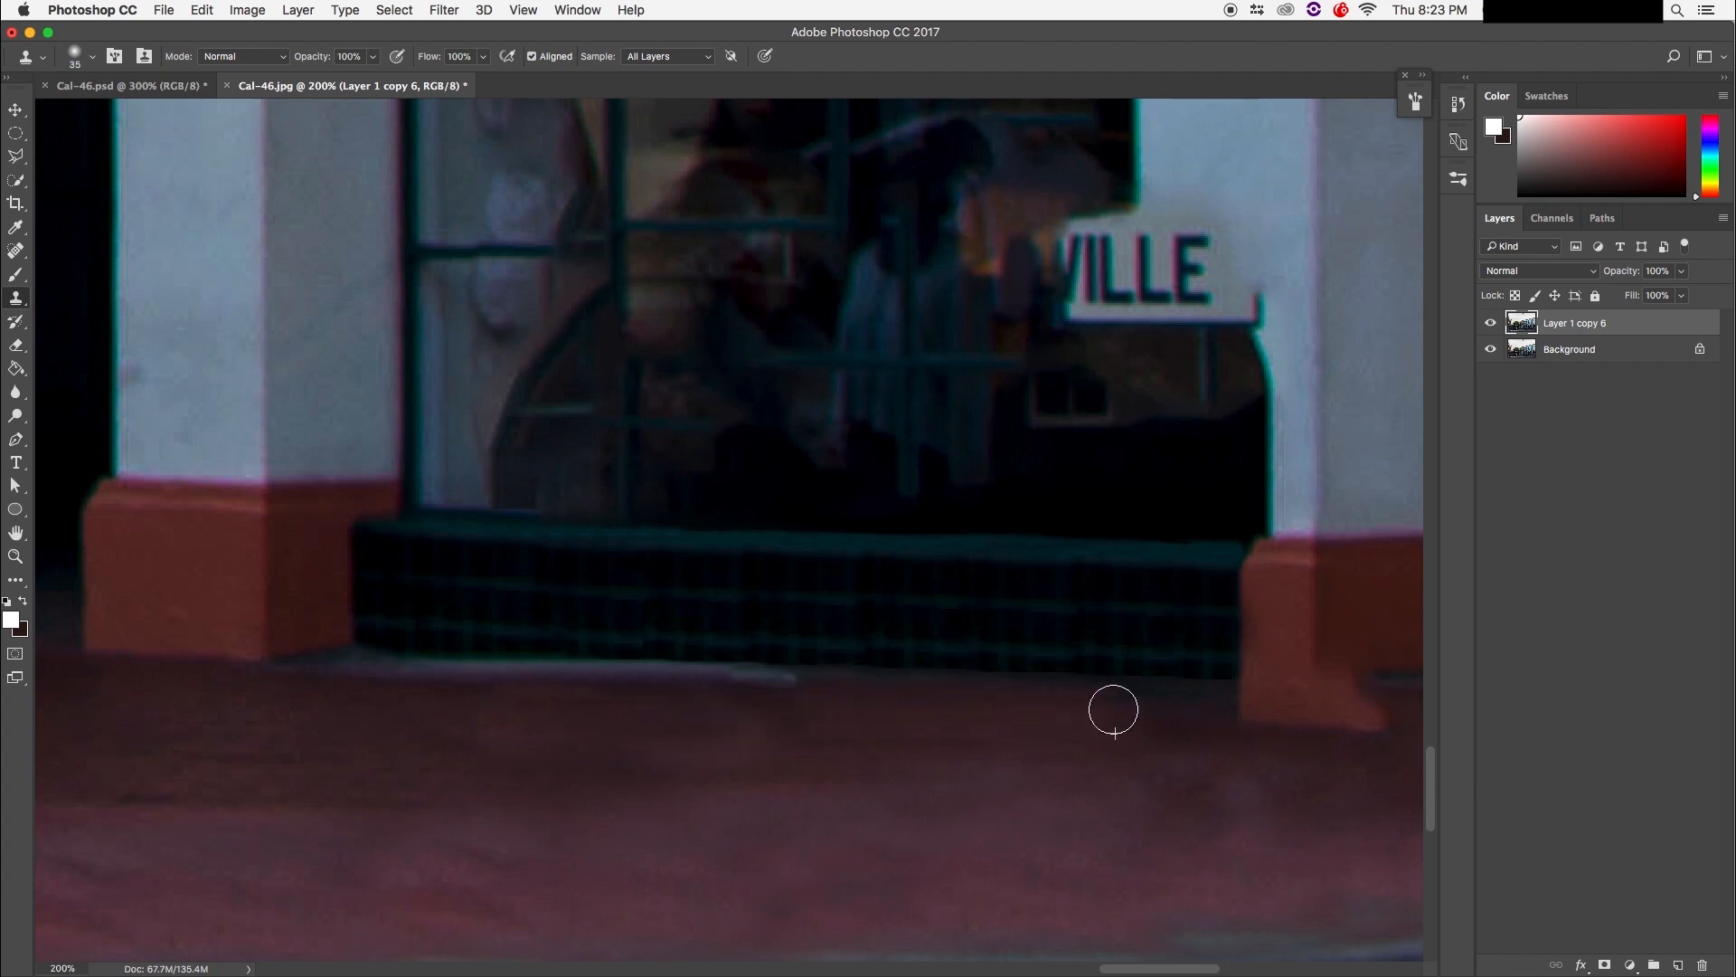
left_click_drag(768, 694, 332, 689)
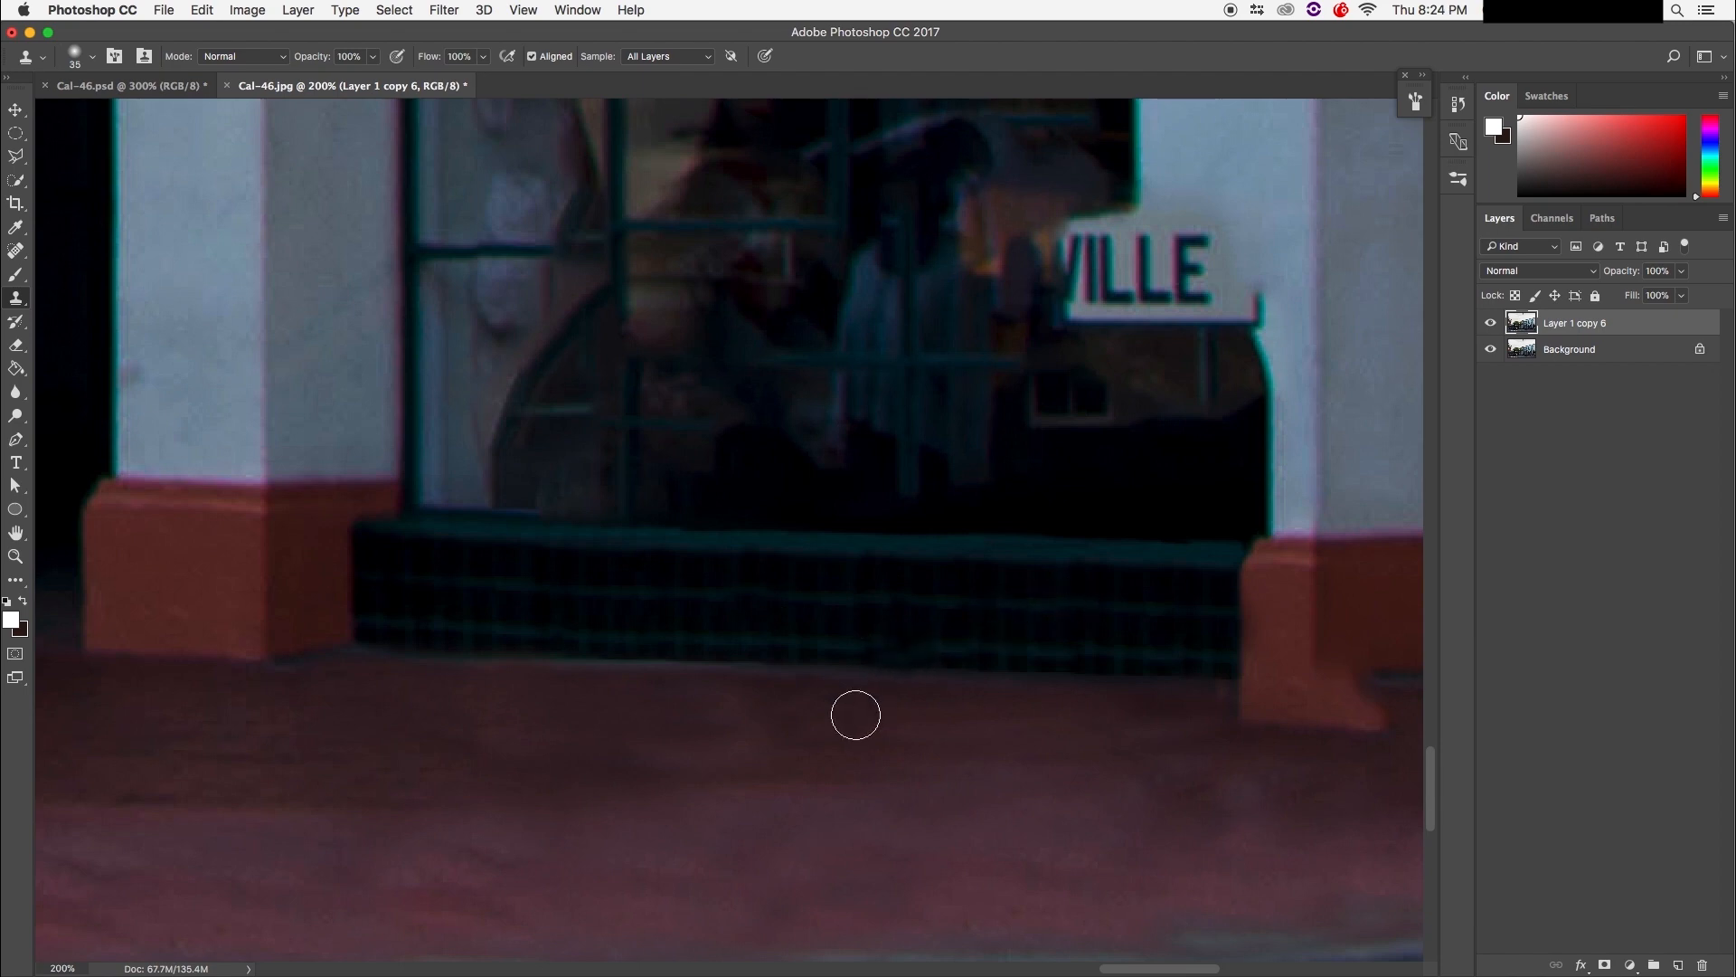
left_click_drag(605, 705, 635, 898)
mouse_move(643, 612)
left_mouse_down()
mouse_move(620, 771)
mouse_move(612, 682)
mouse_move(577, 941)
mouse_move(620, 648)
mouse_move(588, 655)
mouse_move(702, 647)
mouse_move(615, 663)
left_mouse_up()
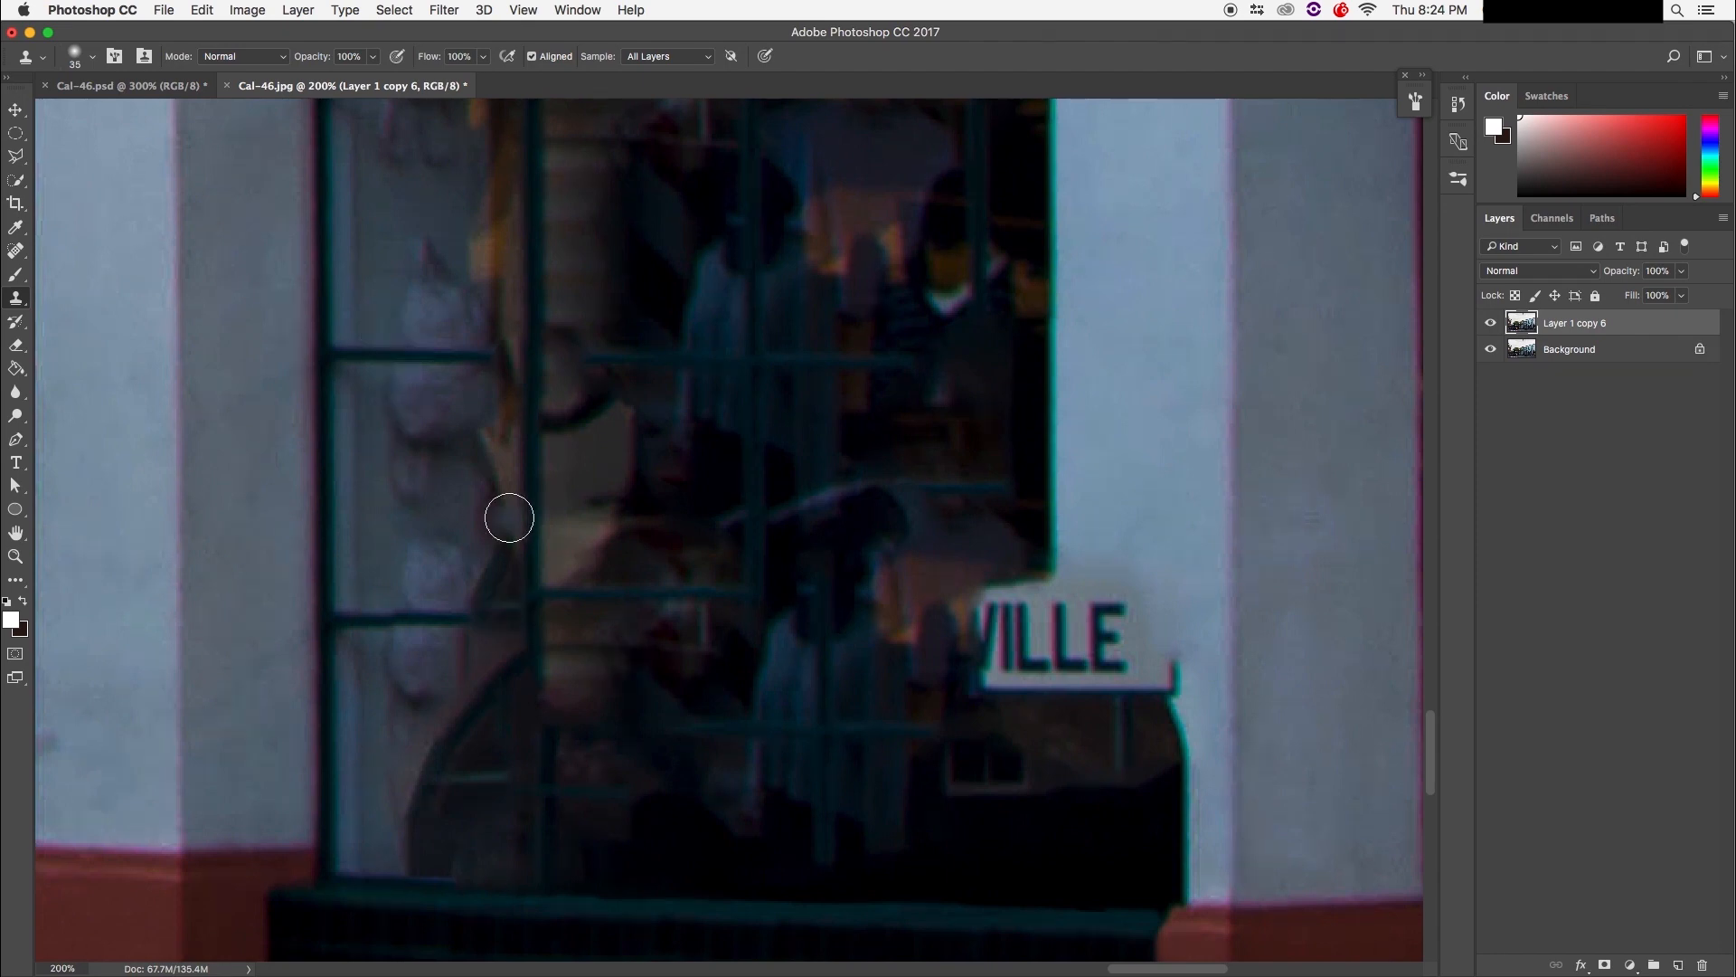
left_click_drag(783, 623, 795, 545)
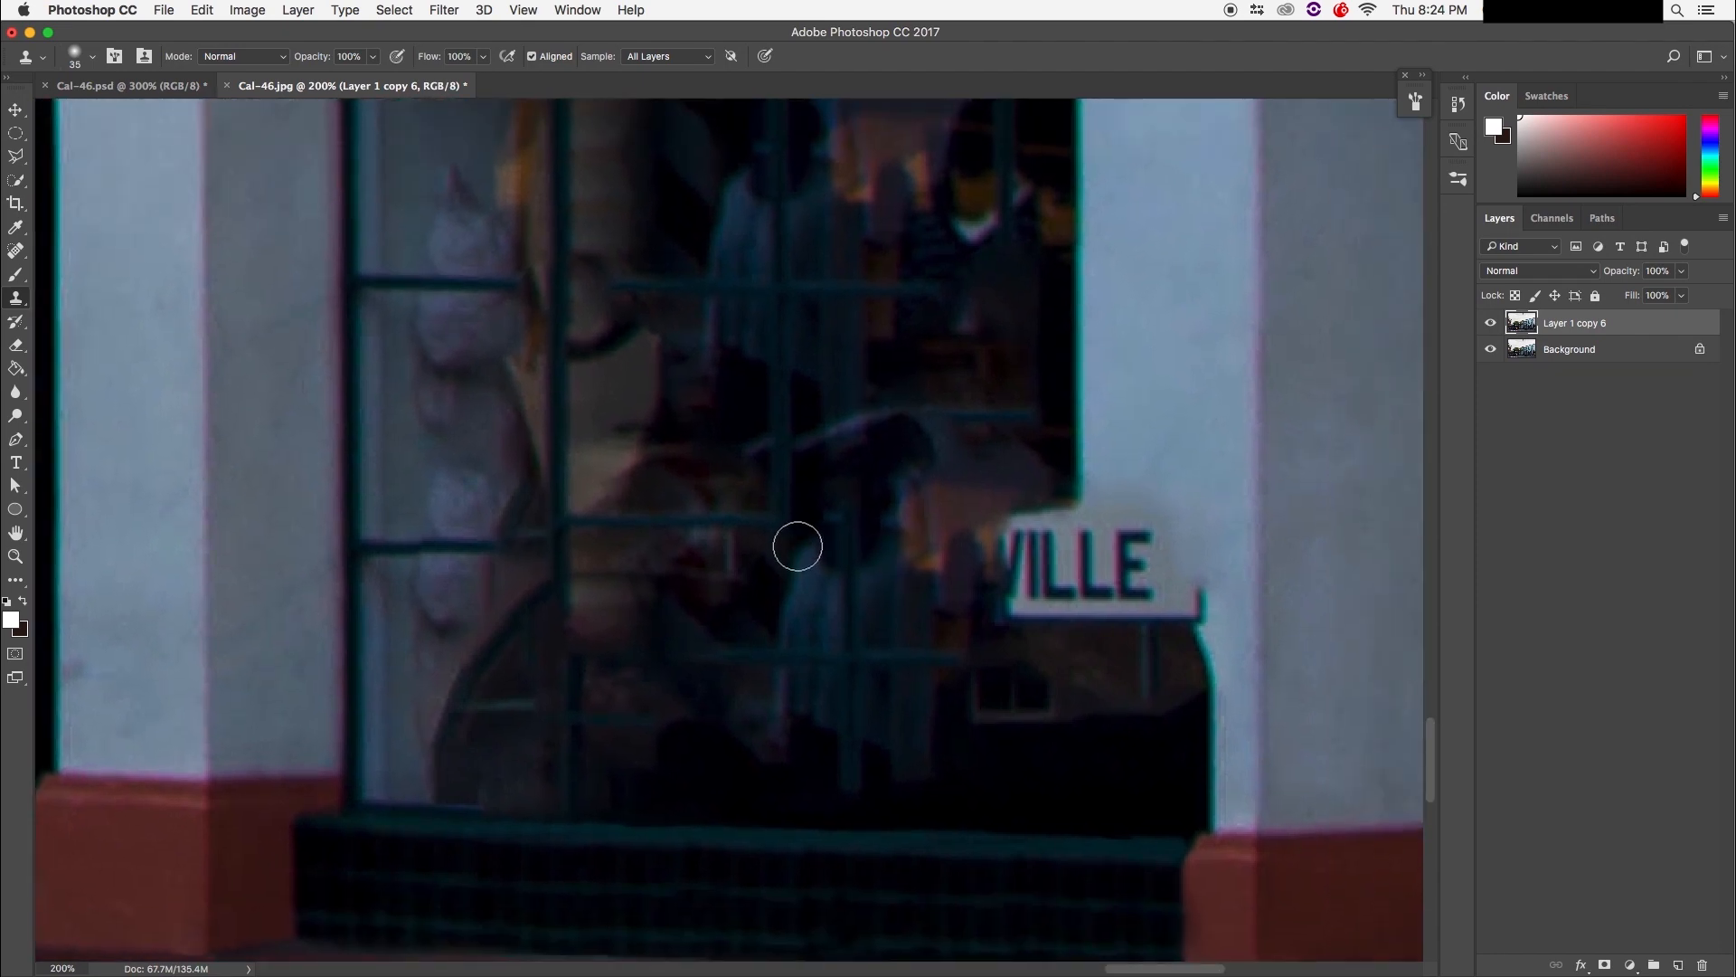
left_click(18, 184)
left_click(18, 159)
left_click(80, 156)
mouse_move(430, 810)
left_mouse_down()
mouse_move(424, 744)
mouse_move(488, 628)
mouse_move(556, 560)
mouse_move(624, 537)
mouse_move(683, 326)
mouse_move(806, 308)
mouse_move(1052, 422)
mouse_move(1100, 589)
mouse_move(1076, 742)
mouse_move(1089, 828)
mouse_move(922, 846)
mouse_move(443, 812)
left_mouse_up()
left_click(442, 811)
mouse_move(432, 803)
left_mouse_down()
mouse_move(459, 618)
mouse_move(551, 546)
mouse_move(689, 305)
mouse_move(796, 303)
mouse_move(861, 367)
mouse_move(875, 434)
mouse_move(1040, 457)
mouse_move(1023, 523)
mouse_move(1008, 524)
mouse_move(1085, 578)
mouse_move(1095, 643)
left_mouse_up()
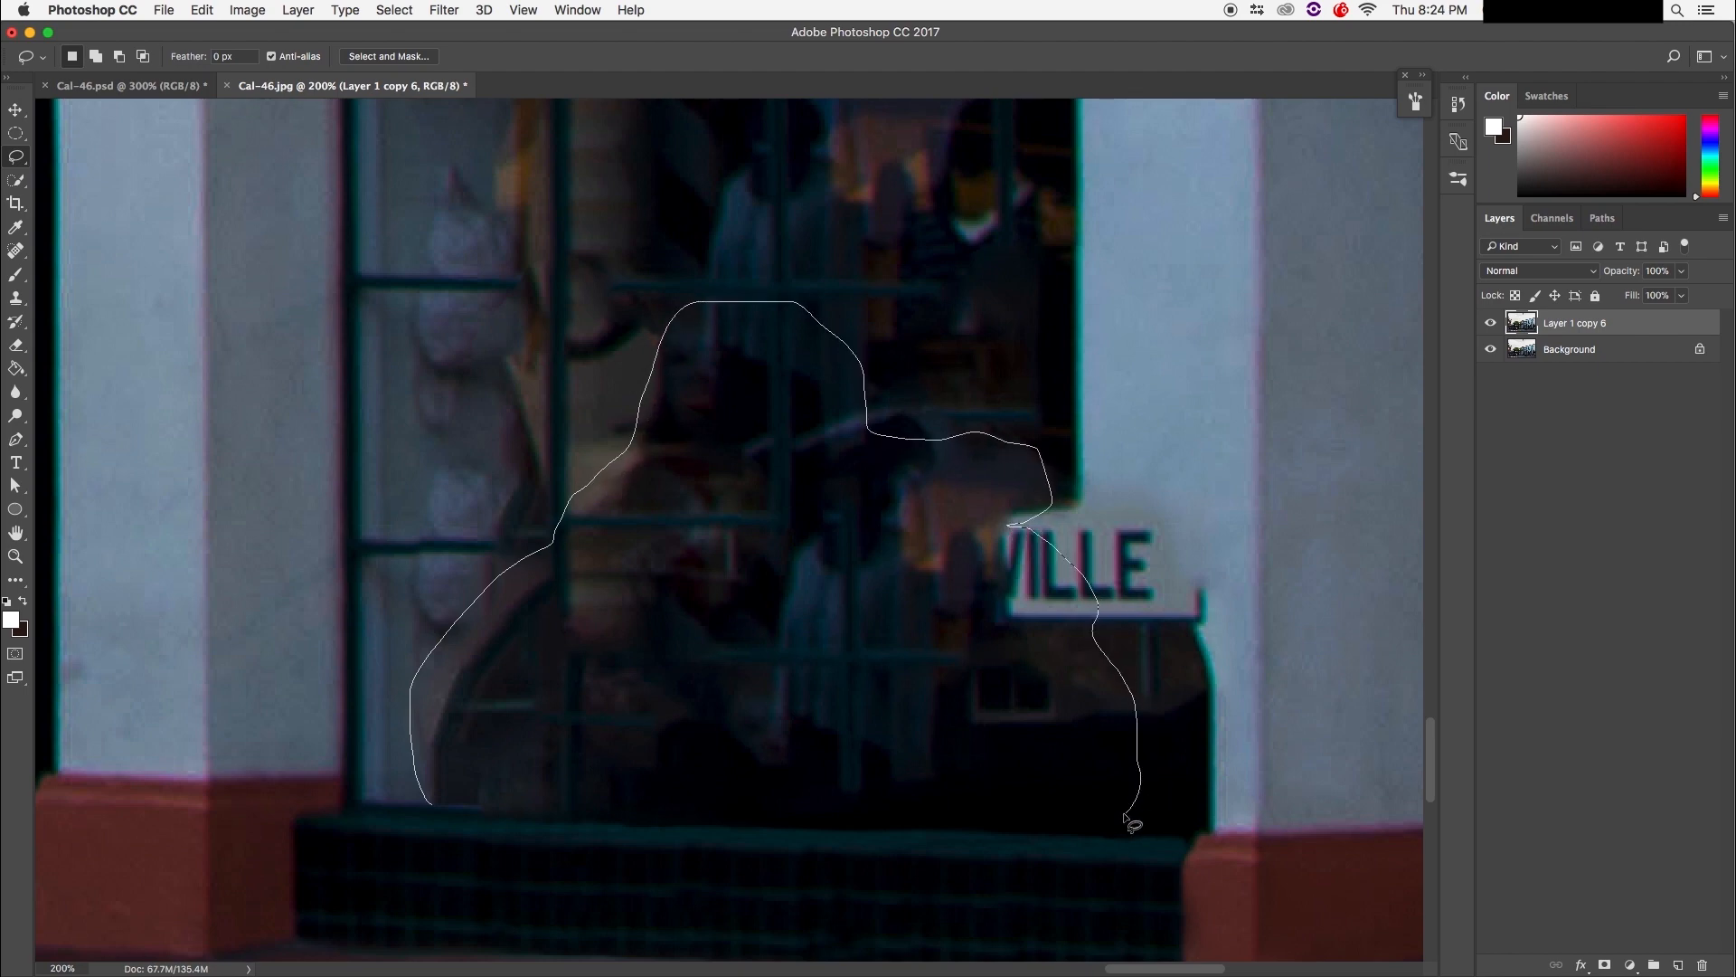
left_click_drag(778, 823, 569, 816)
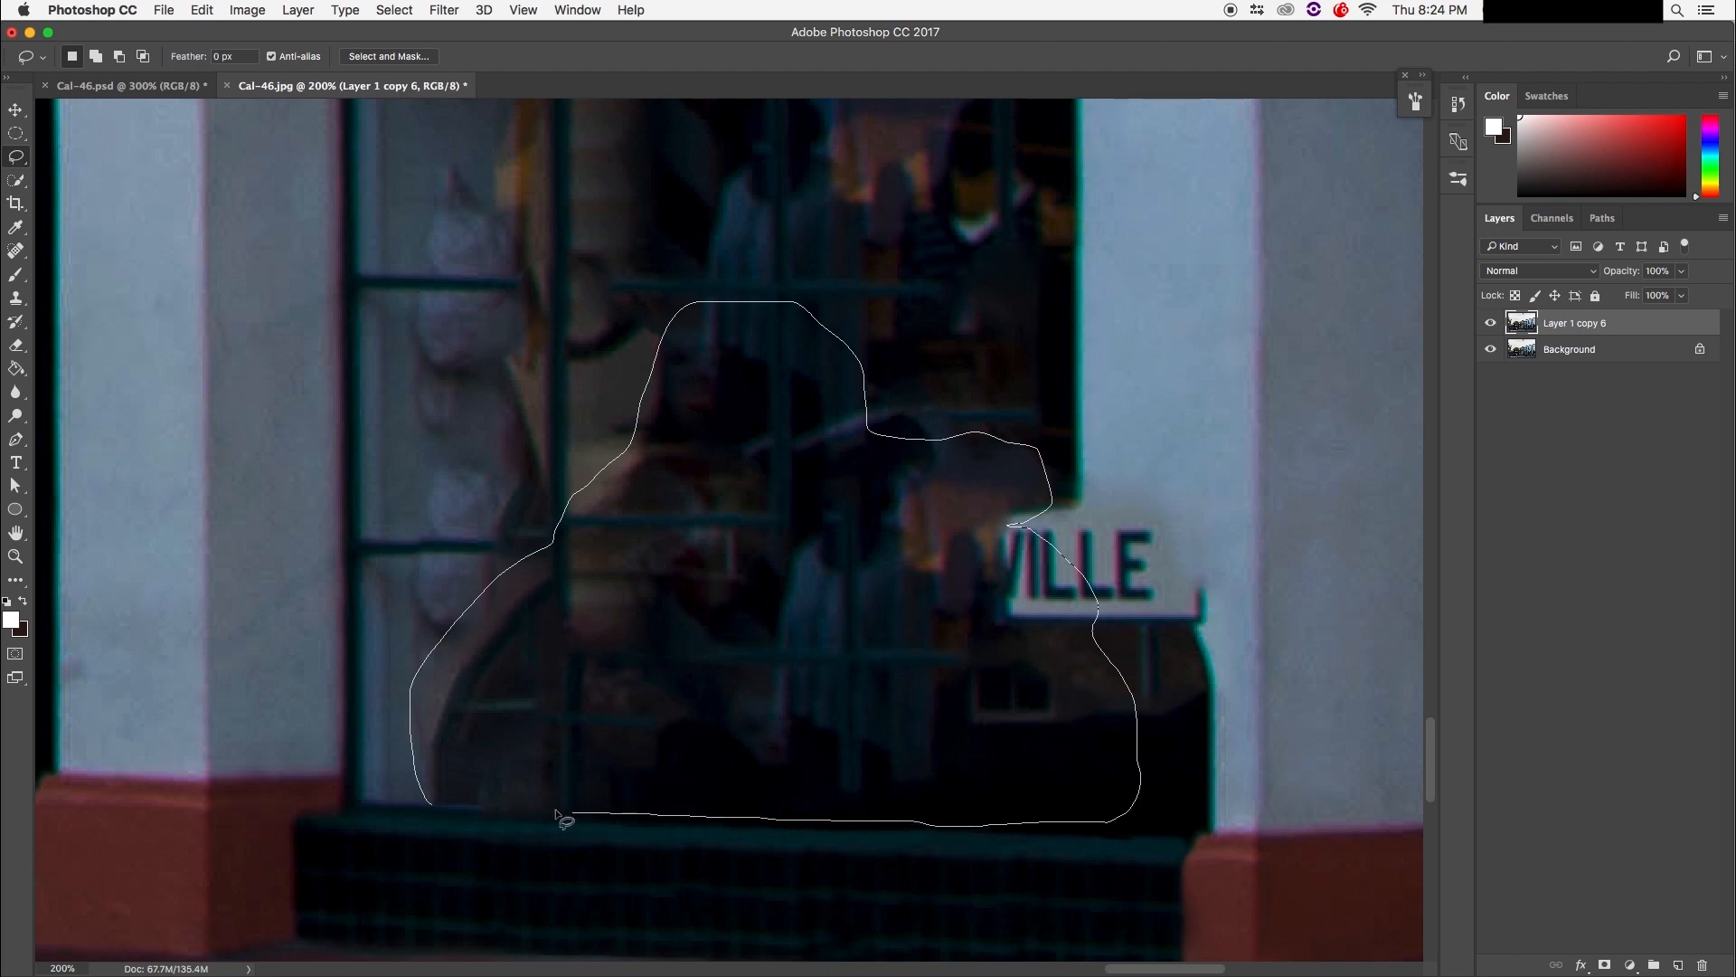
left_click_drag(430, 802, 431, 803)
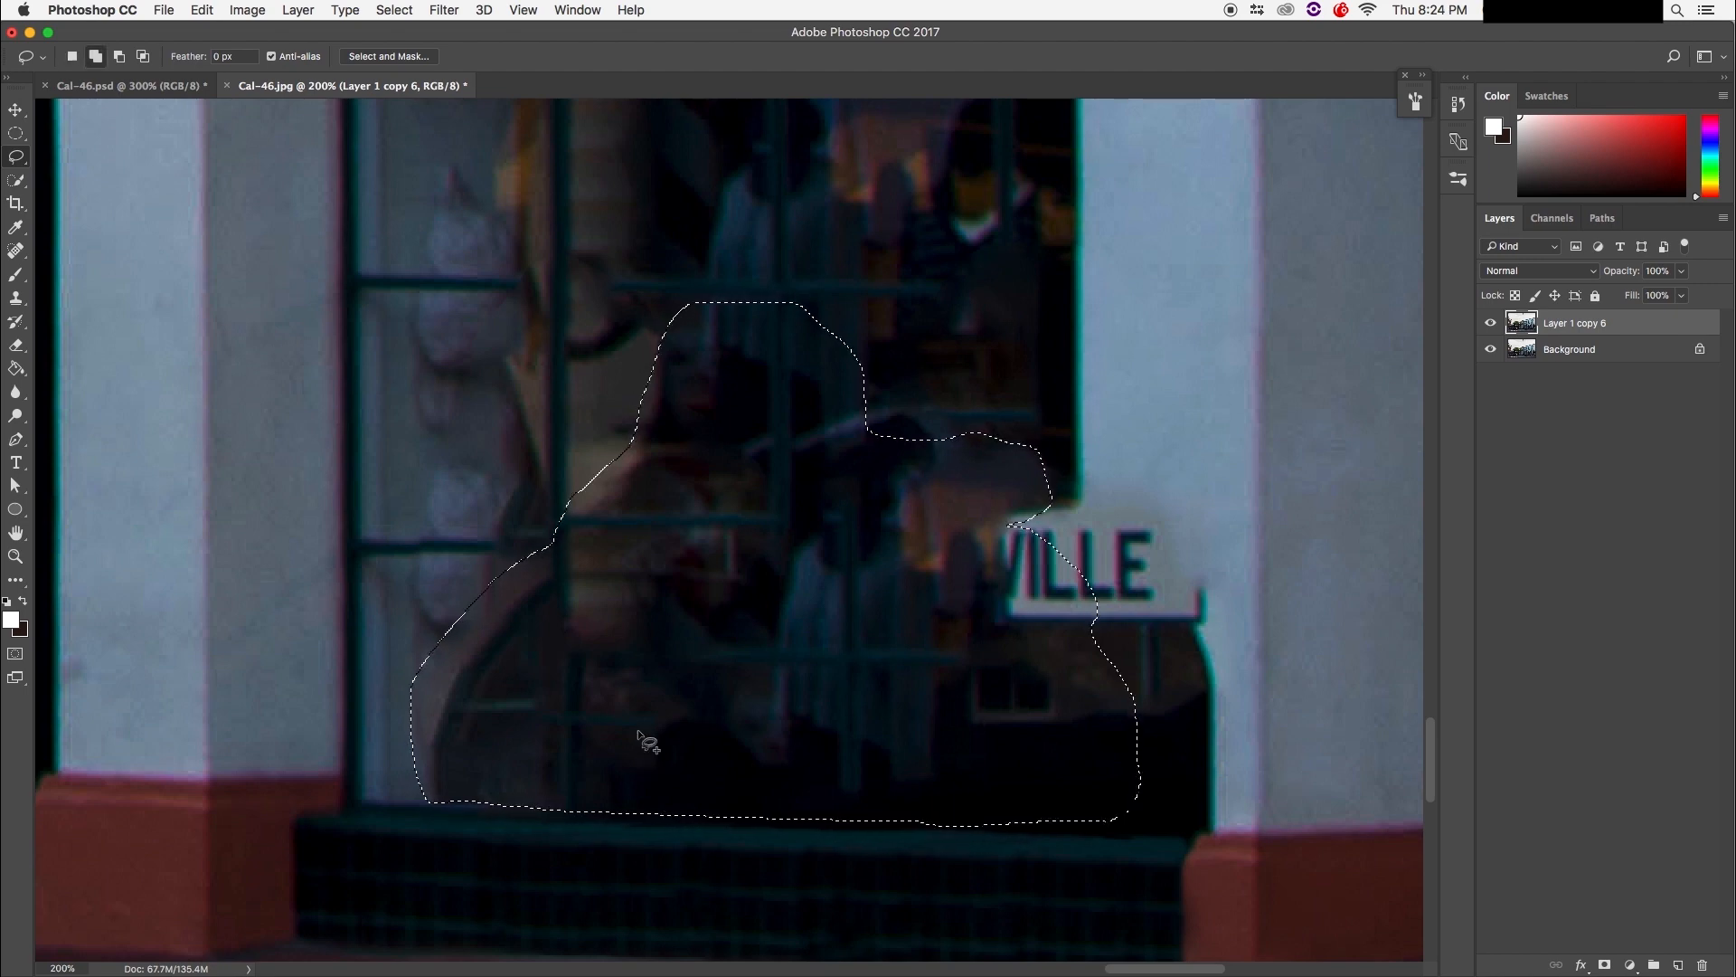
key("shift+BackSpace")
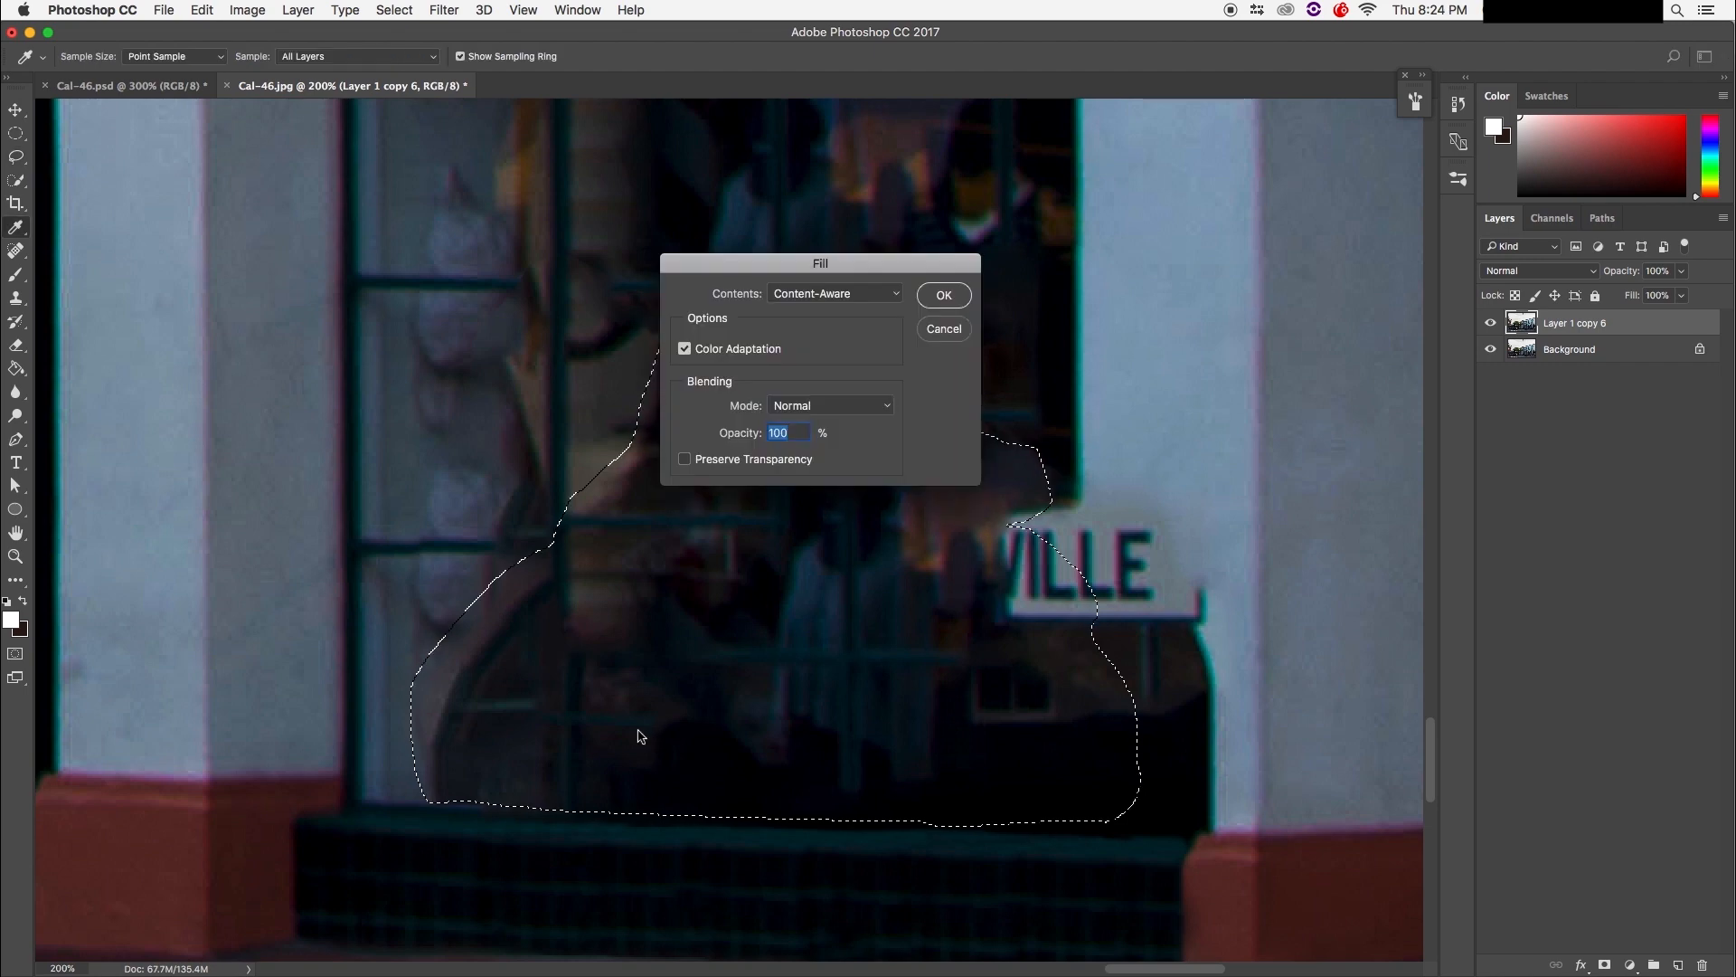
left_click(943, 298)
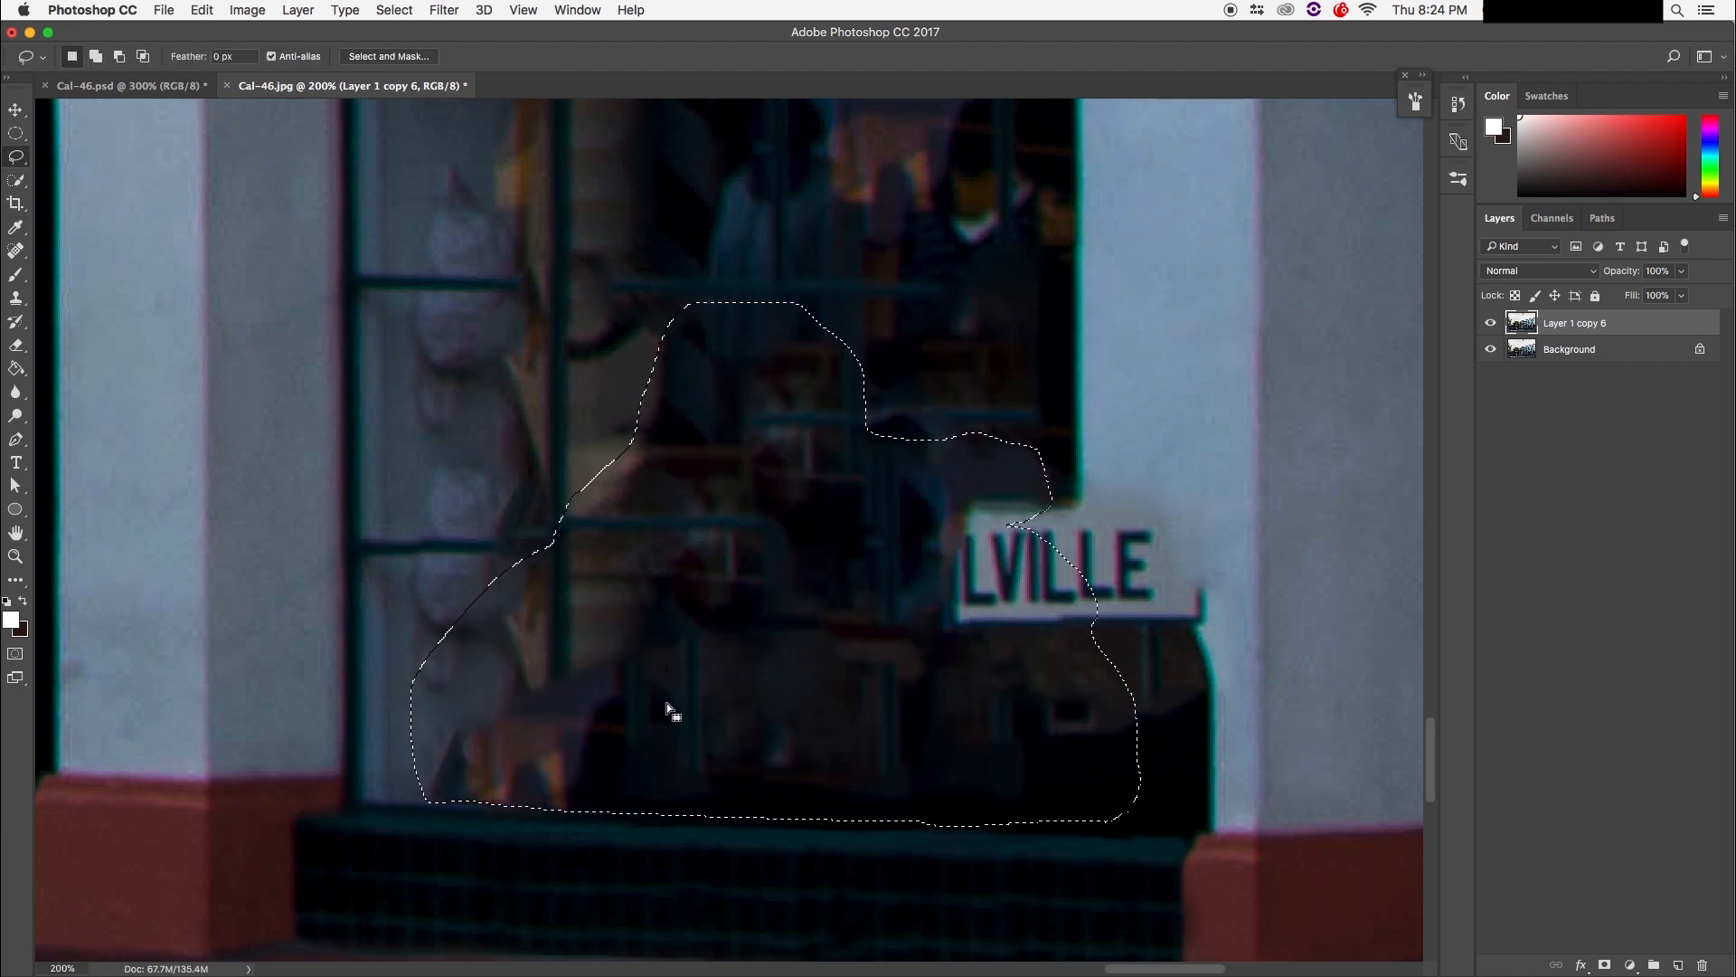
key("super+d")
key("super+z")
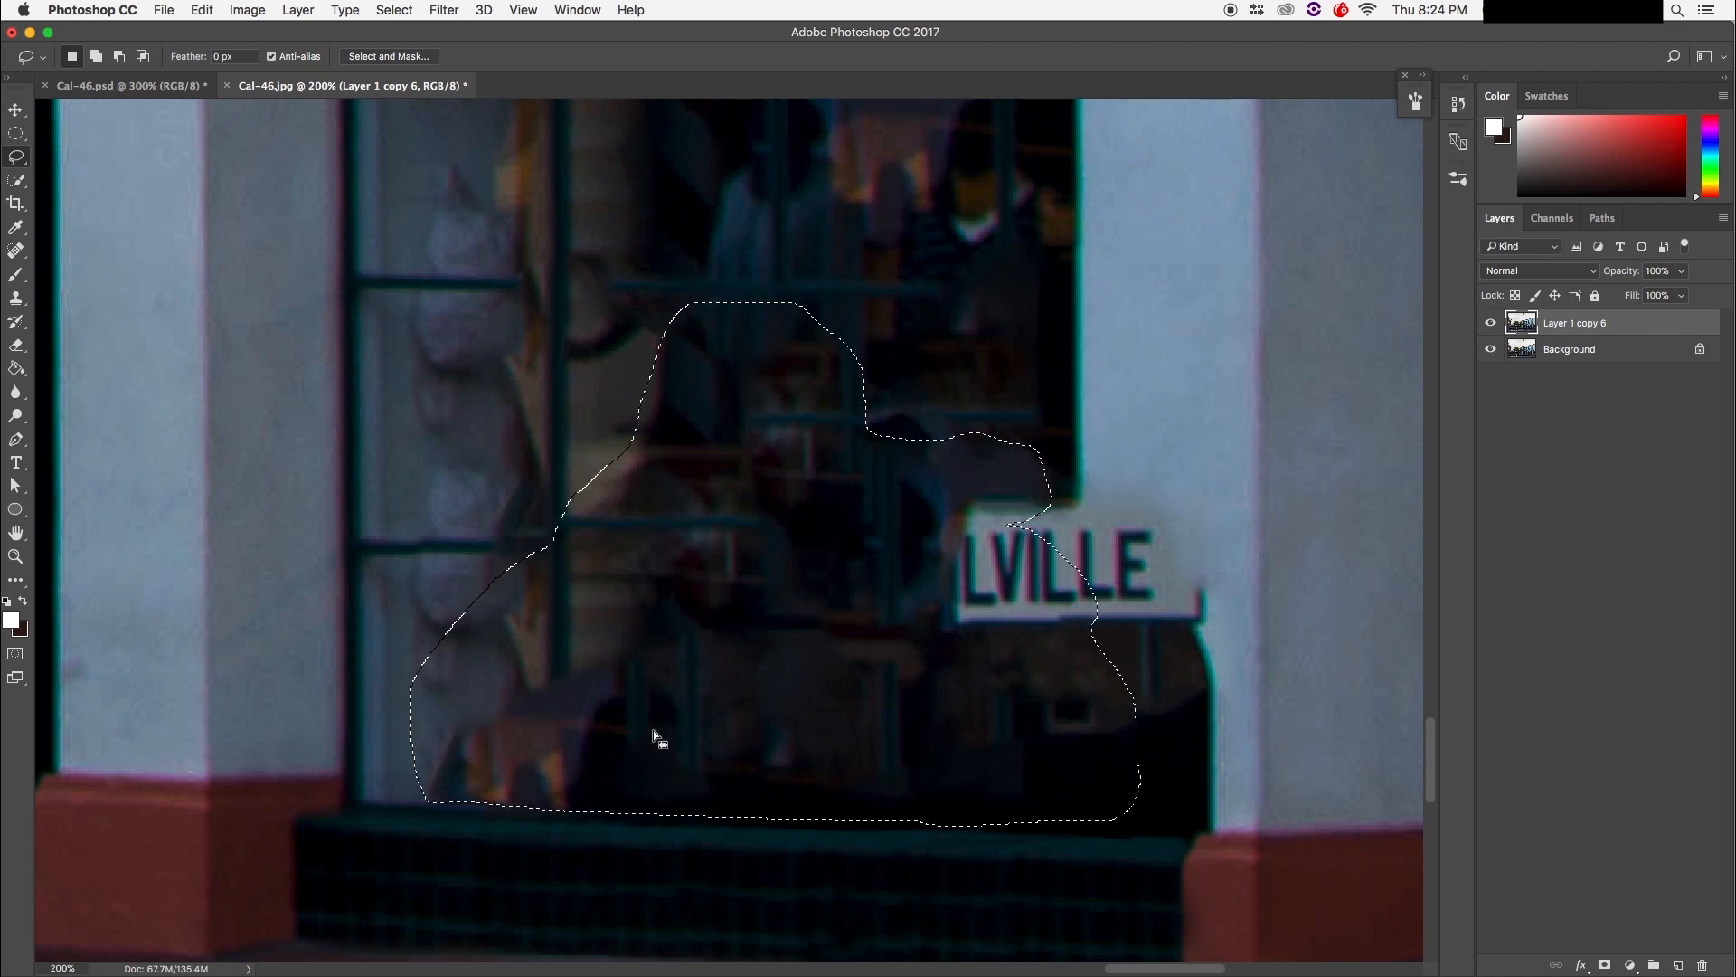
key("super+alt+z")
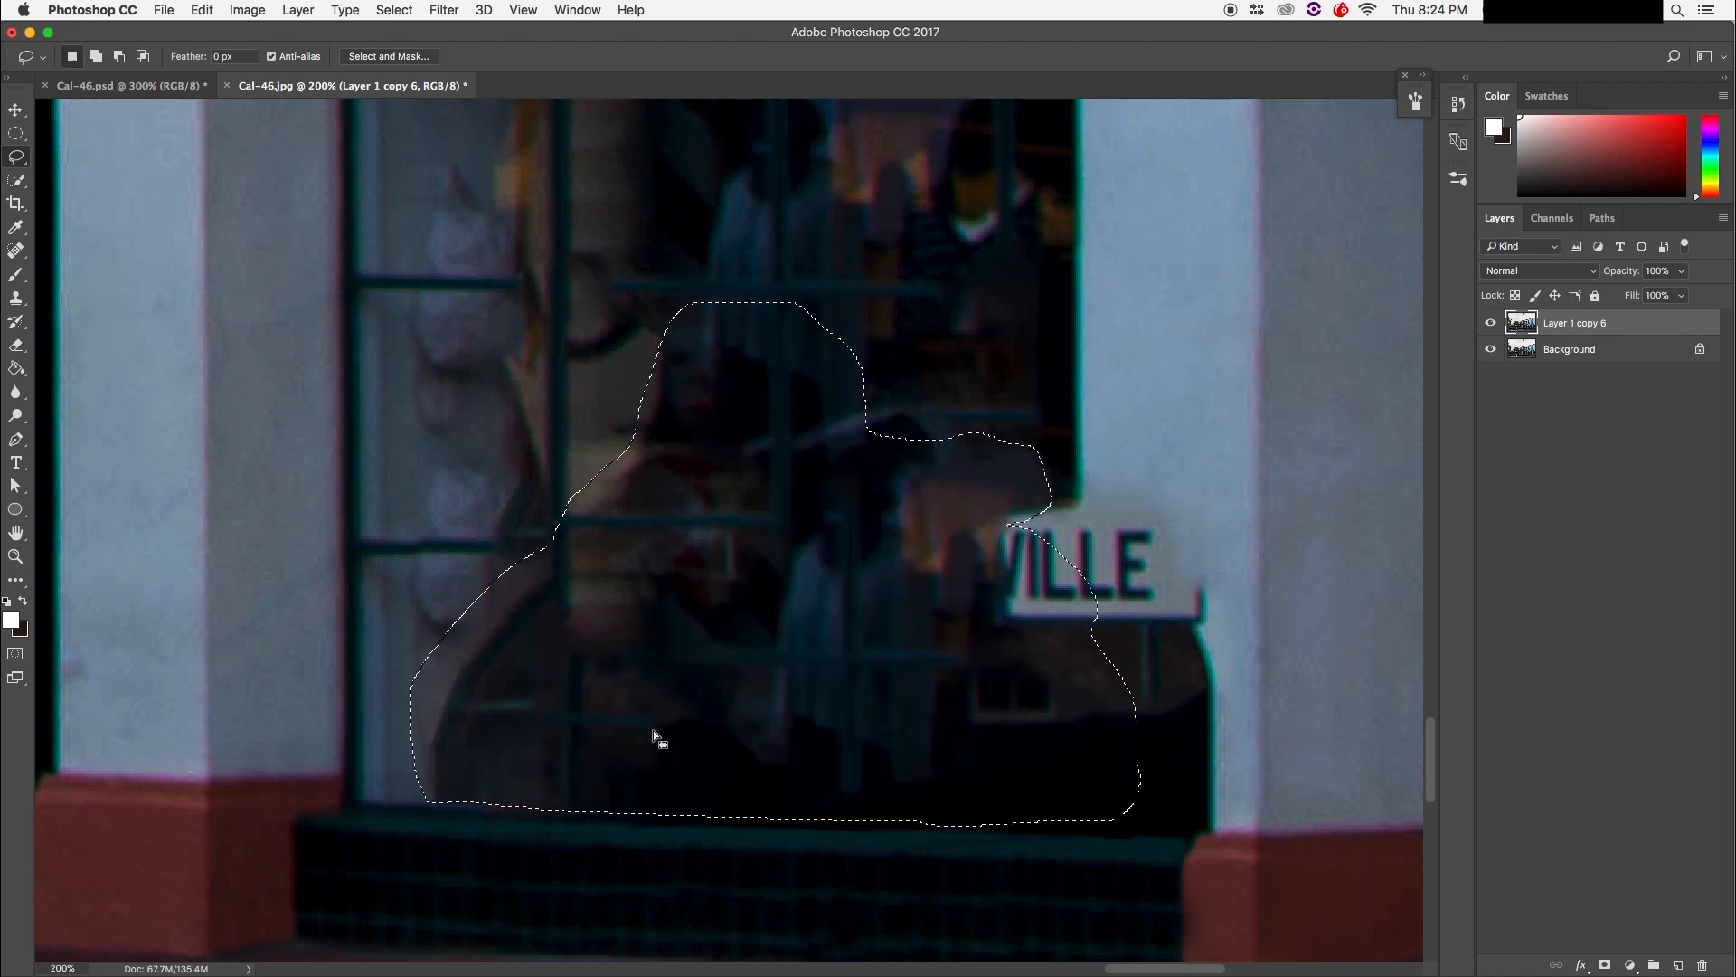
key("super+d")
mouse_move(597, 362)
left_mouse_down()
mouse_move(630, 675)
mouse_move(570, 763)
mouse_move(551, 527)
mouse_move(554, 477)
mouse_move(574, 469)
mouse_move(593, 574)
mouse_move(611, 581)
mouse_move(600, 667)
left_mouse_up()
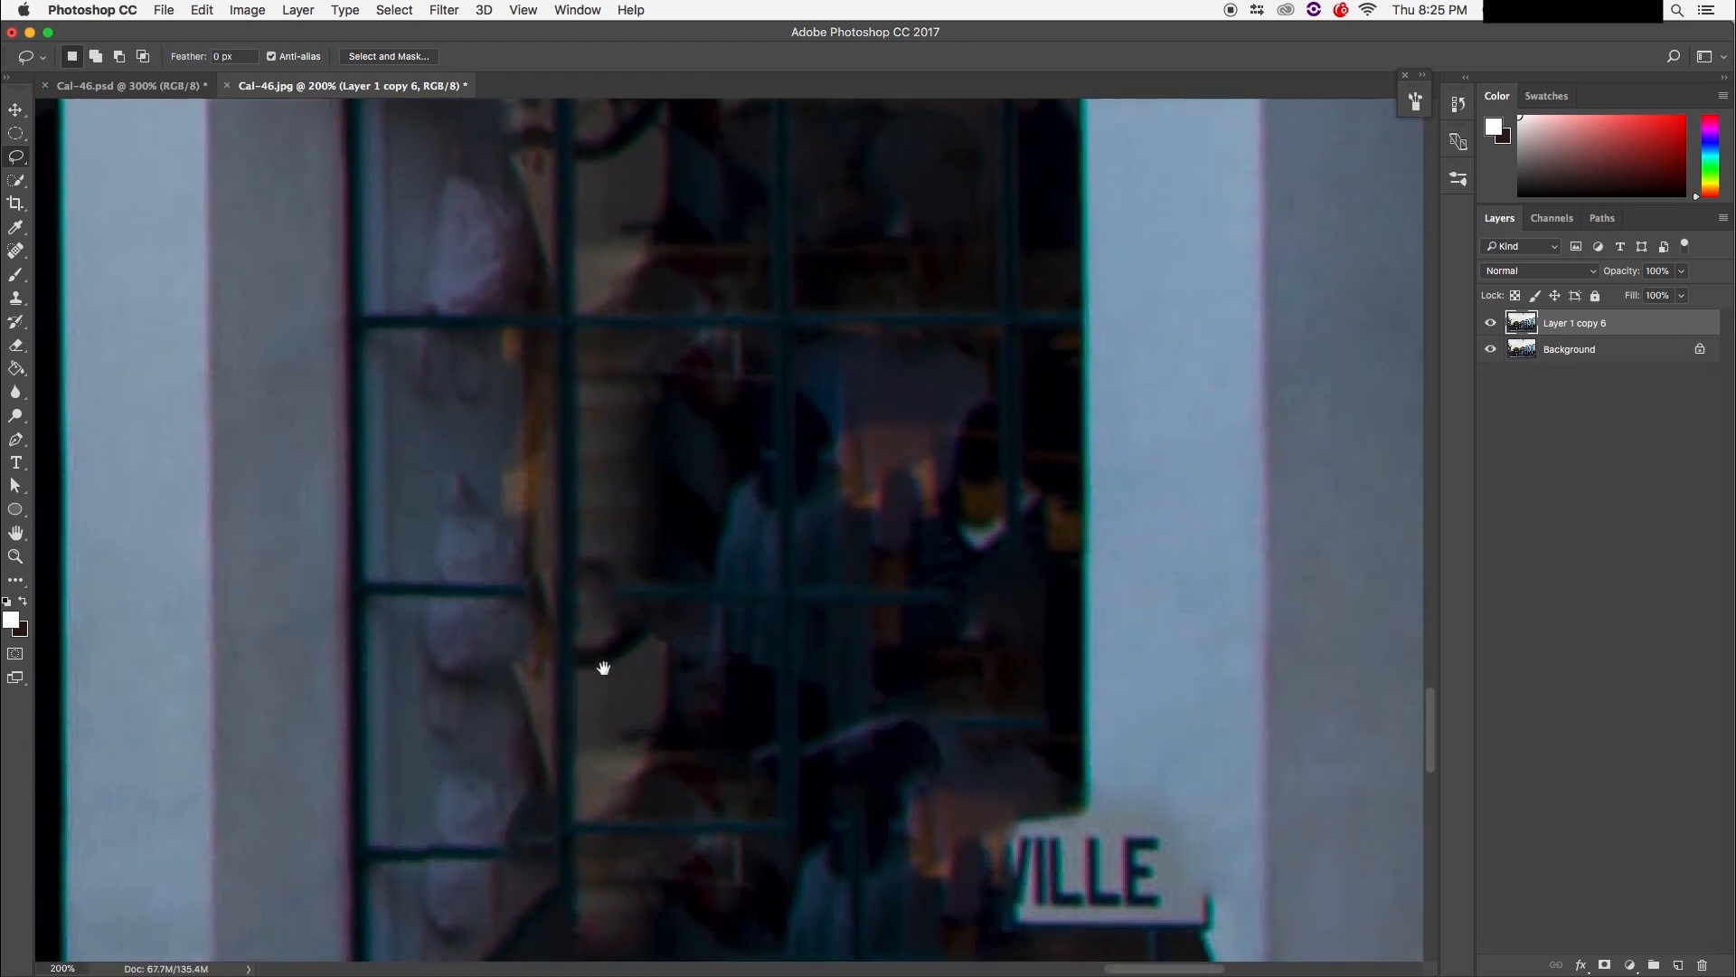
Step: Outline the horizontal muntin strip with the Polygonal Lasso at 400% and copy it onto a new Layer 1
key("super+plus")
key("super+plus")
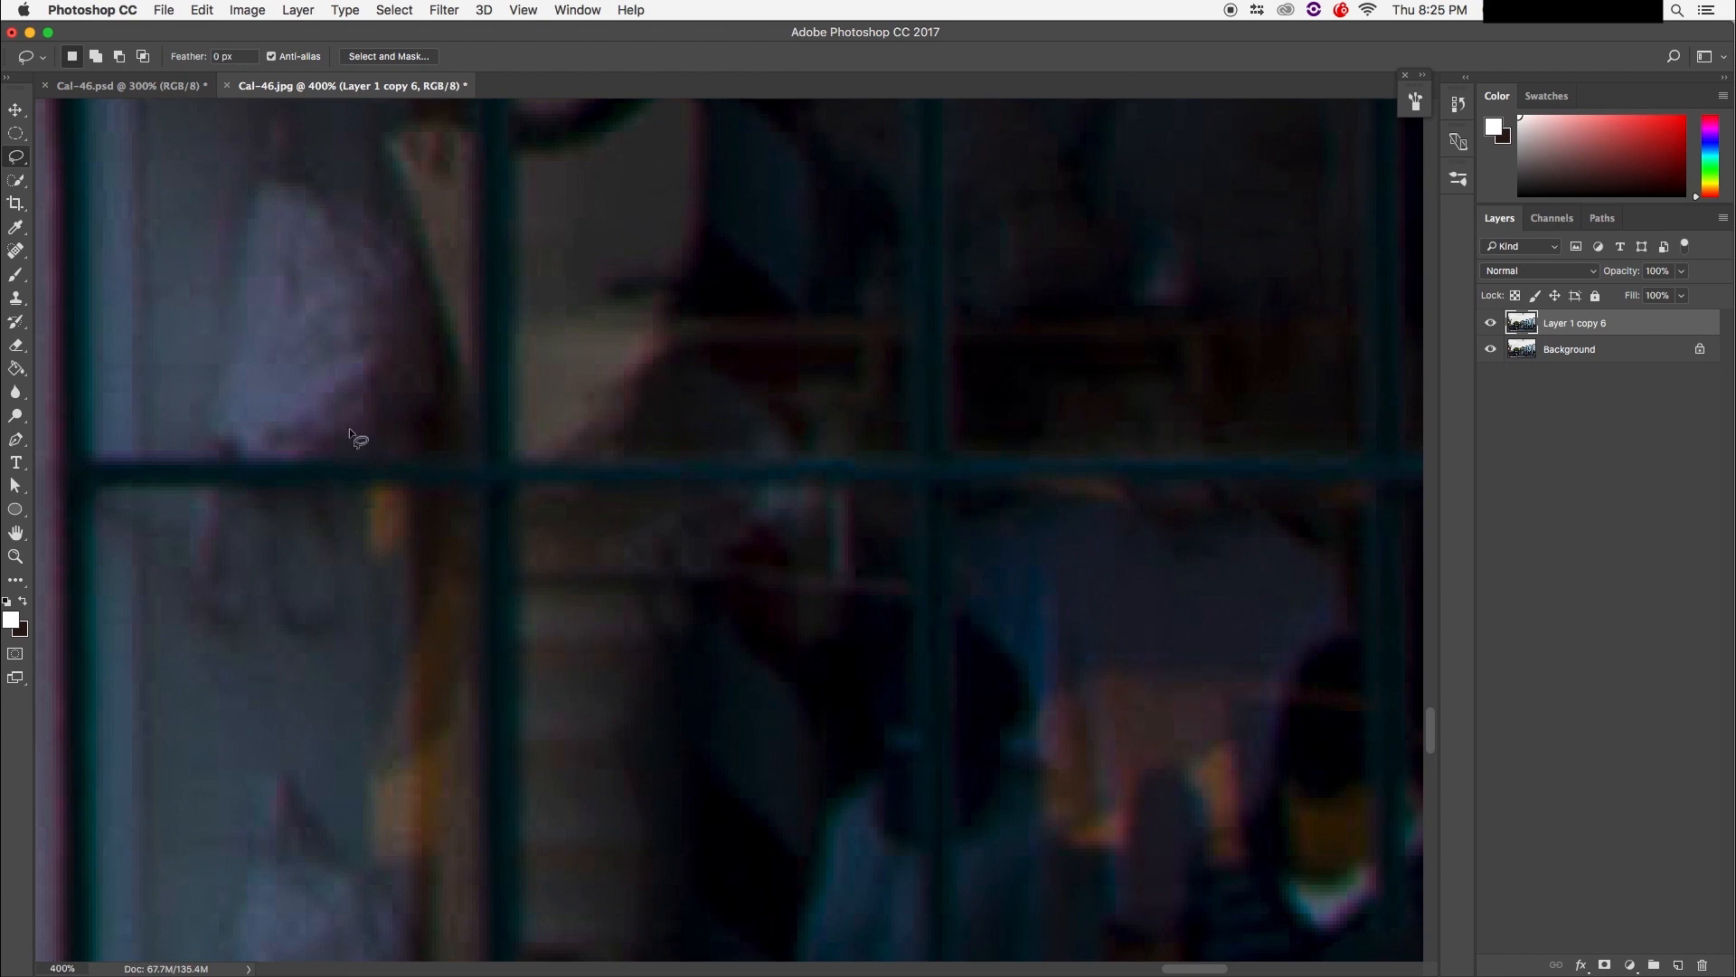
left_click_drag(18, 162, 91, 171)
left_click(523, 462)
left_click(522, 482)
left_click(912, 476)
left_click(911, 458)
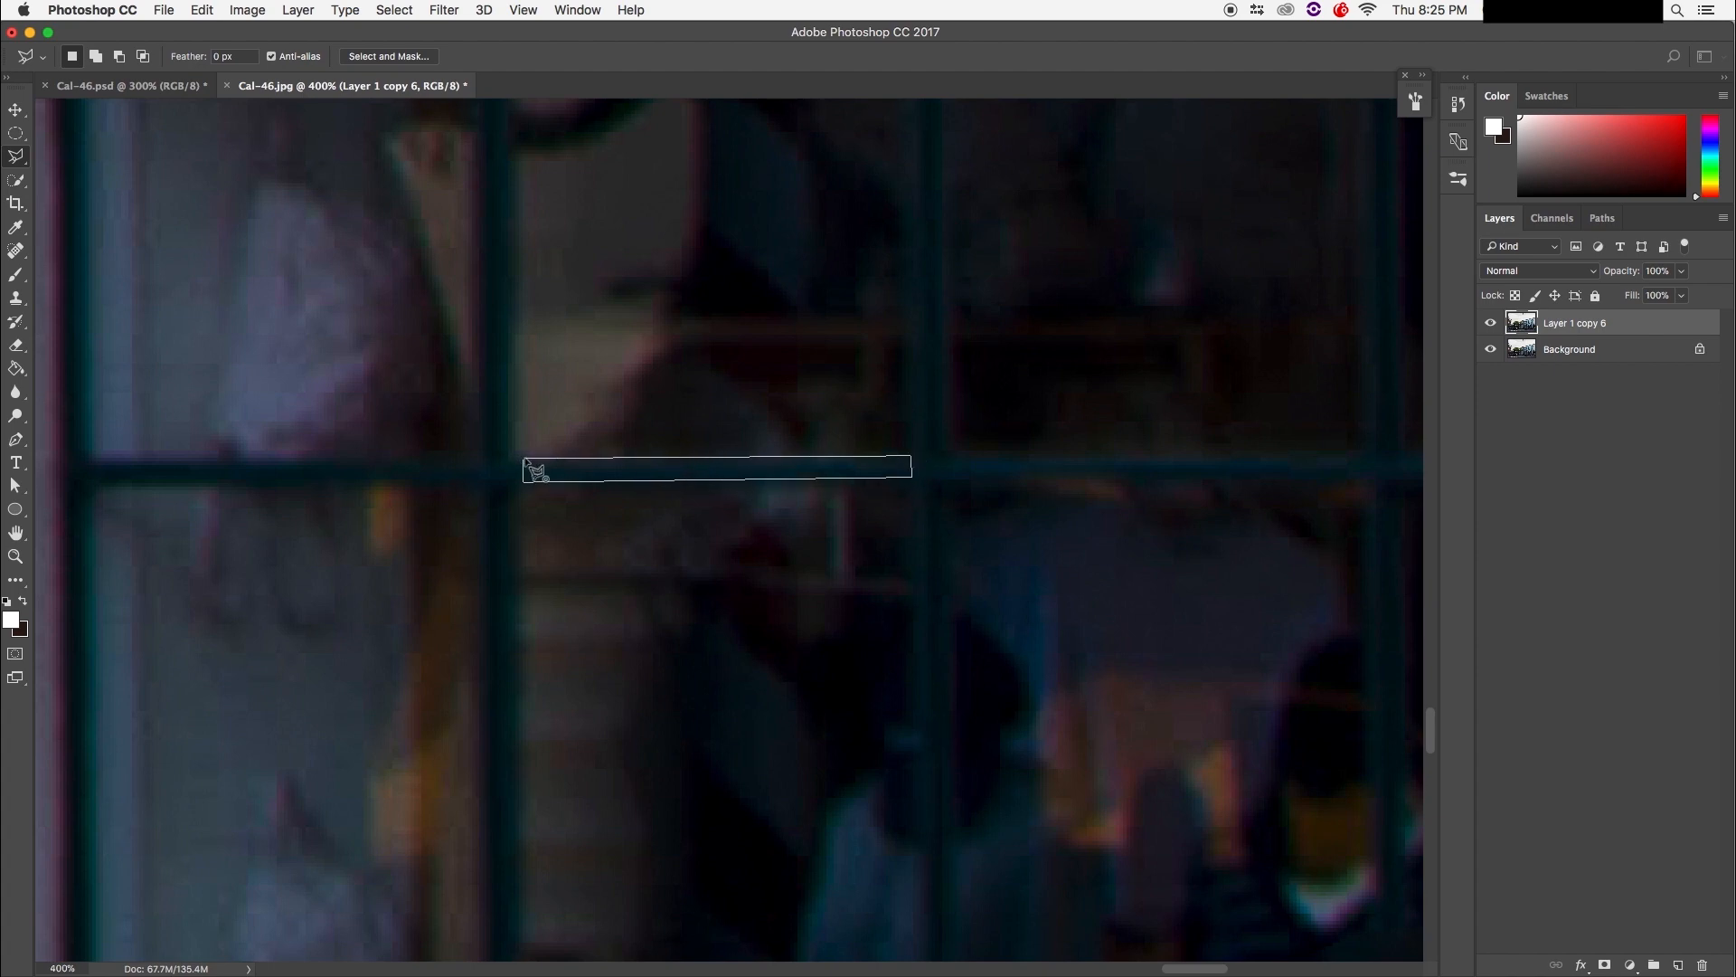
left_click(525, 463)
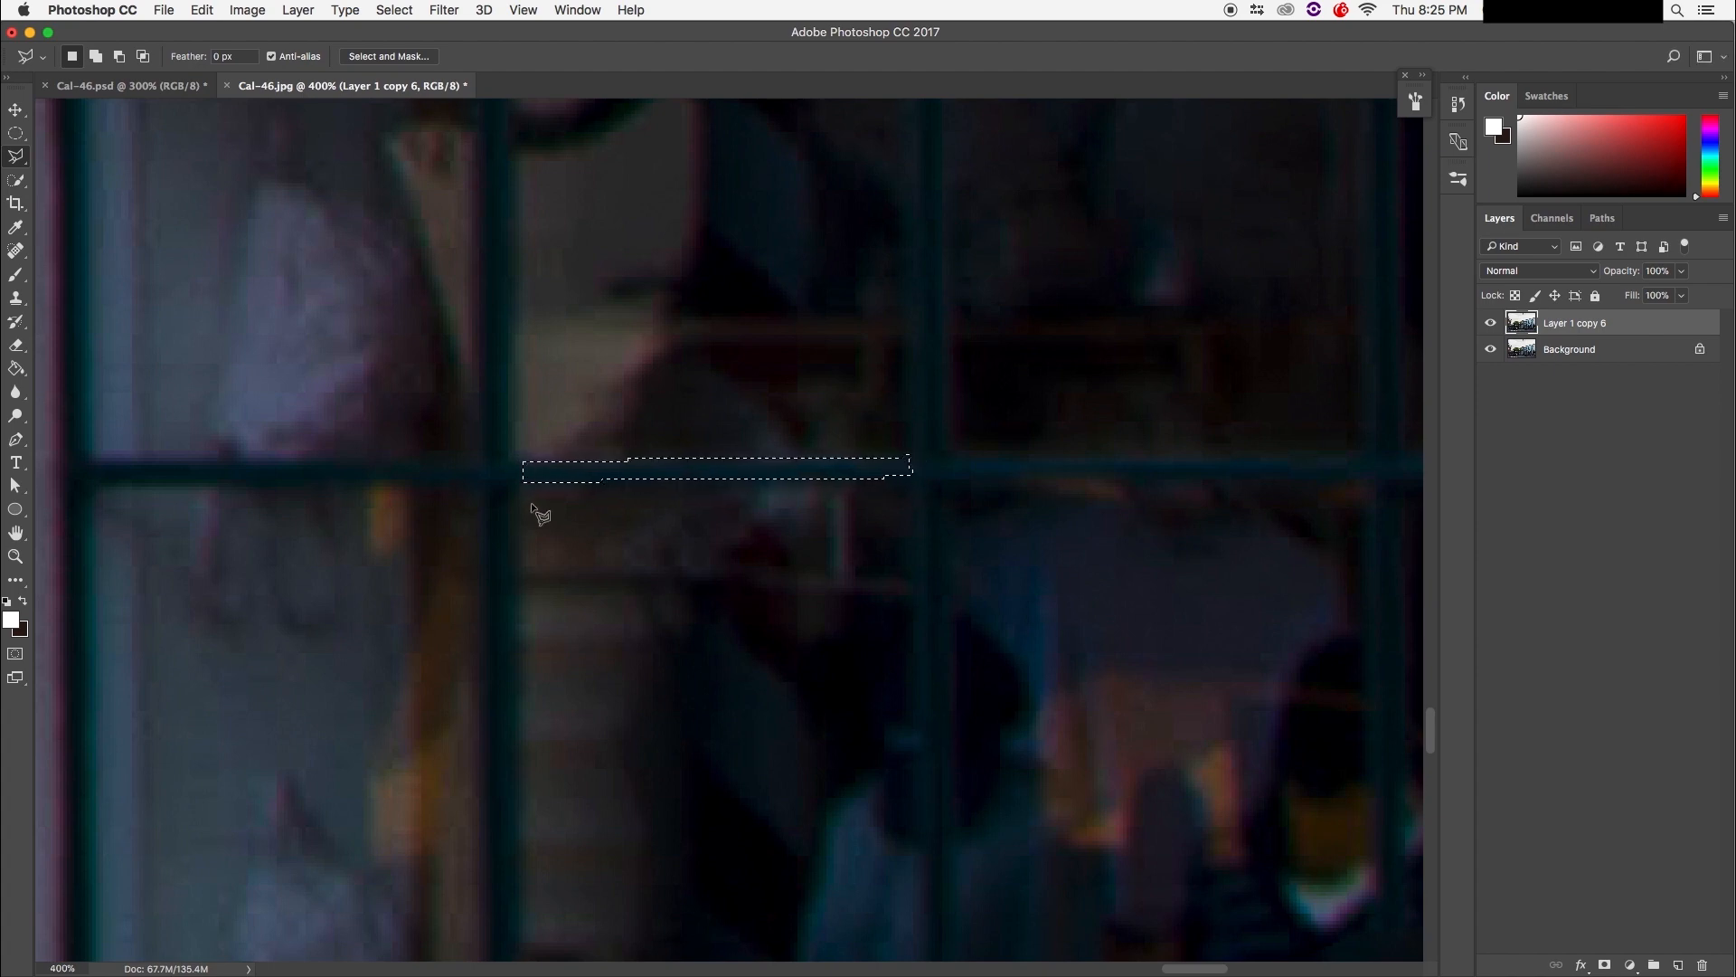
key("super+minus")
key("super+minus")
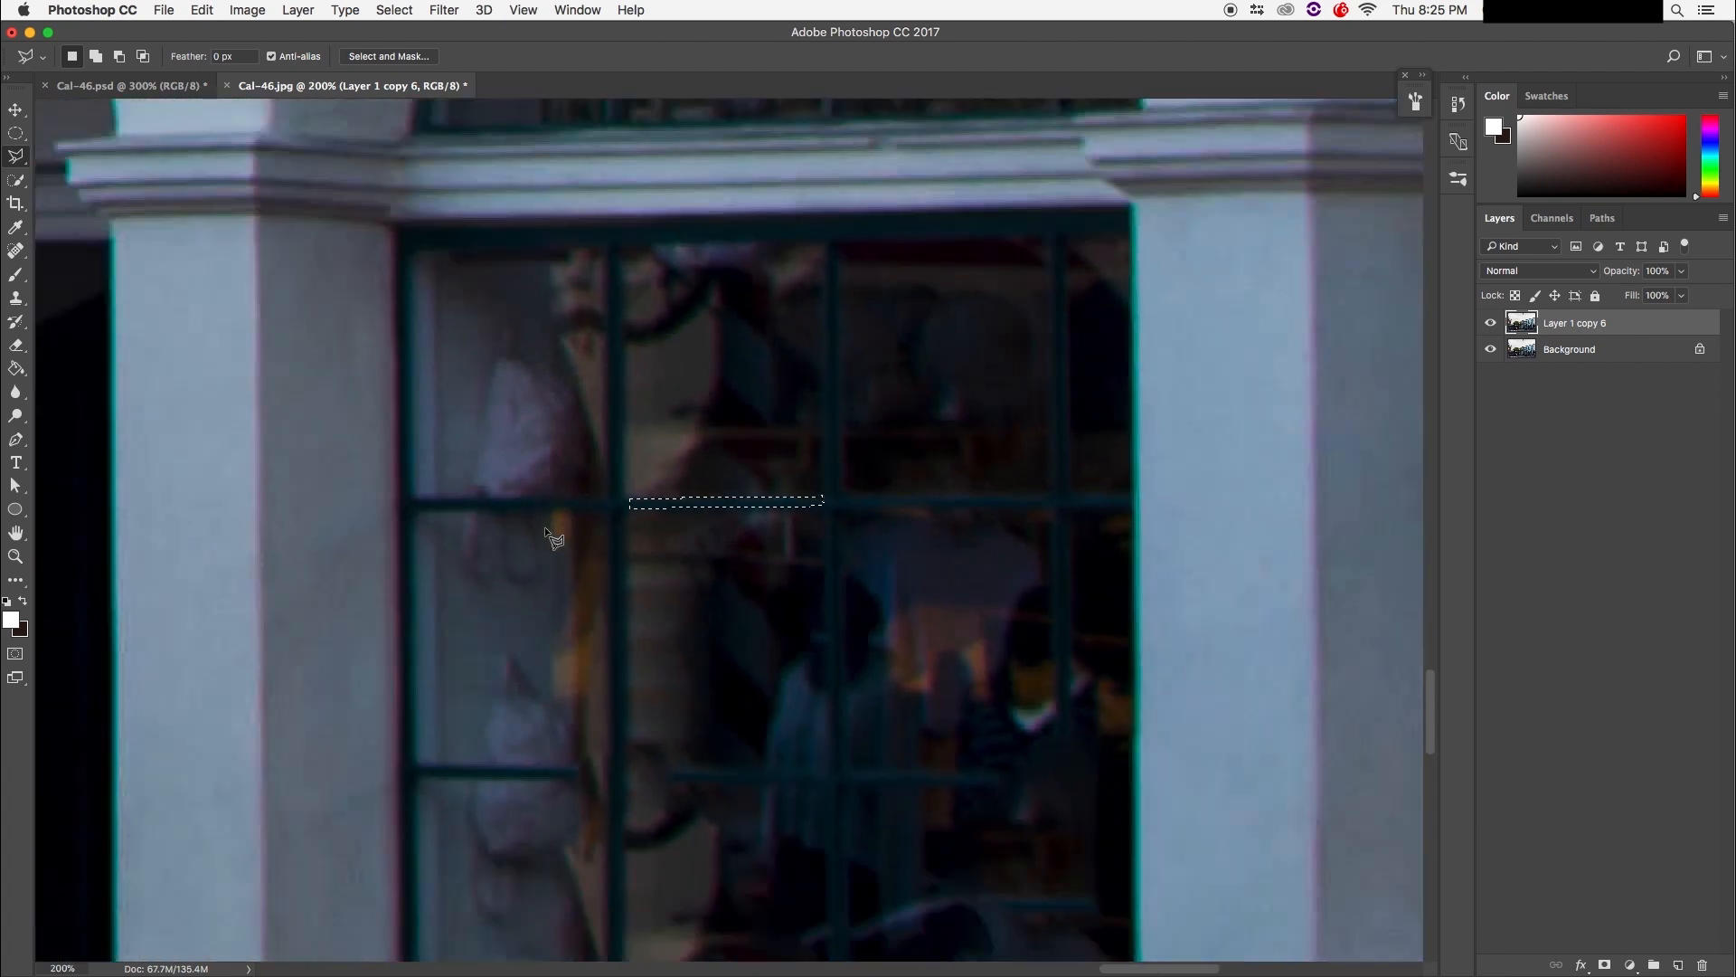
left_click_drag(566, 468, 503, 321)
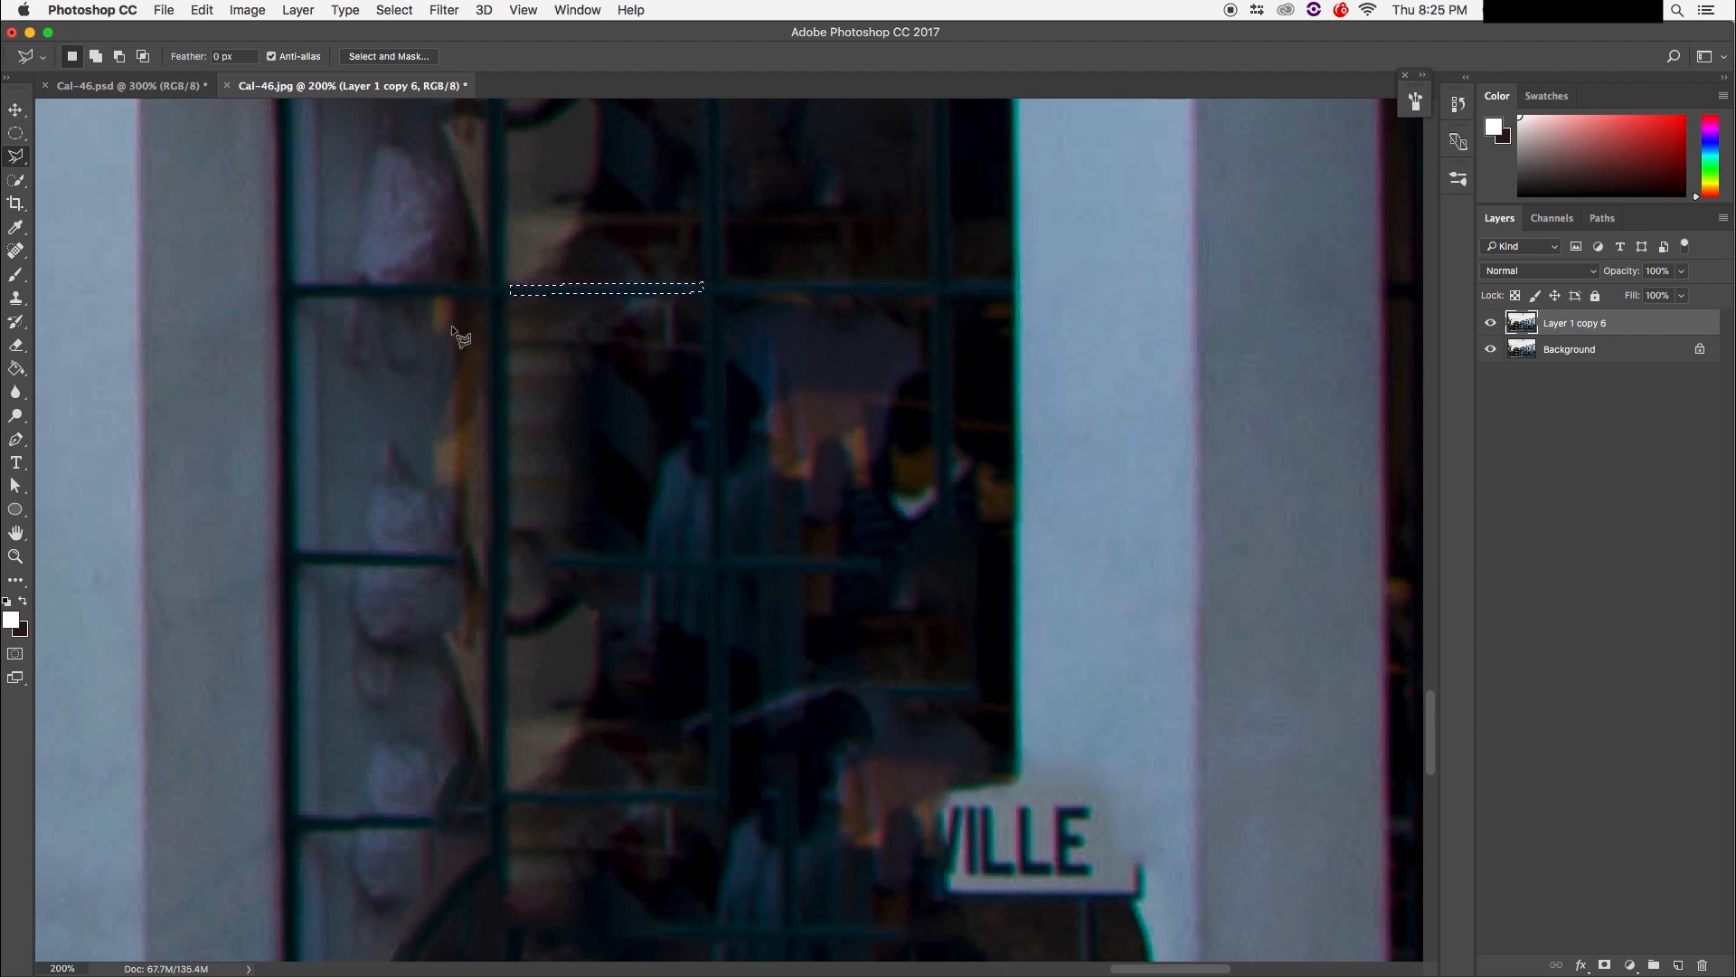
key("super+j")
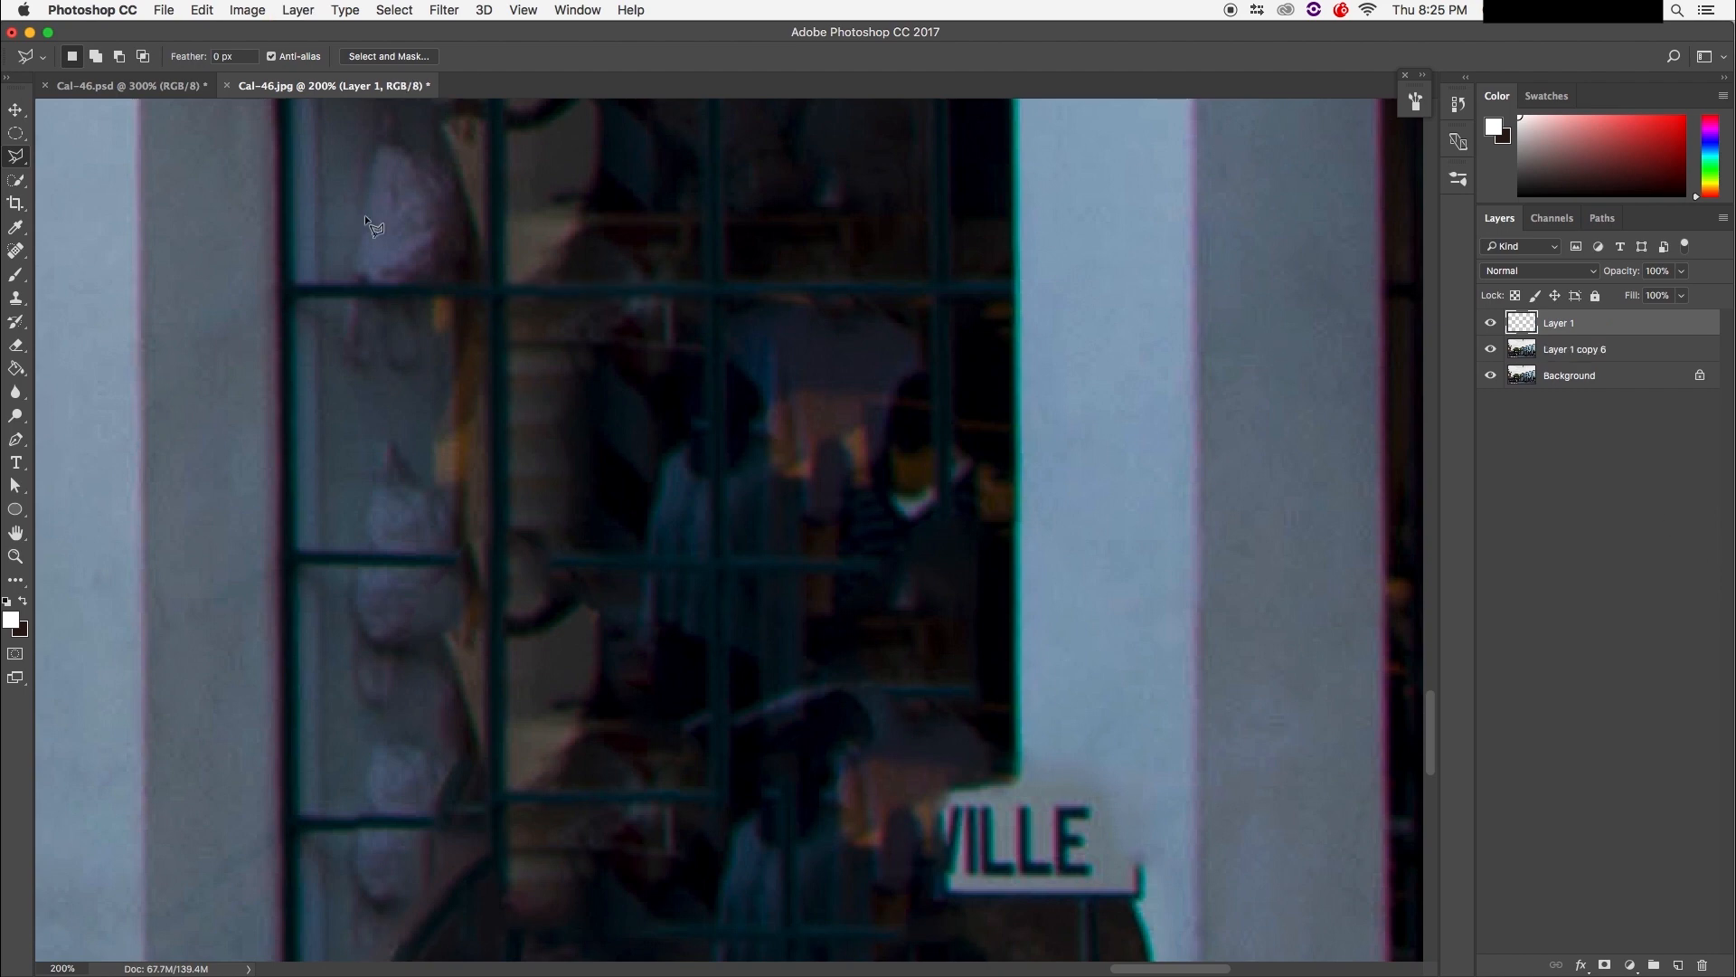
Step: Move the muntin strip down onto the next bar, then discard an unwanted rotate-and-resize attempt
key("v")
left_click_drag(560, 287, 615, 565)
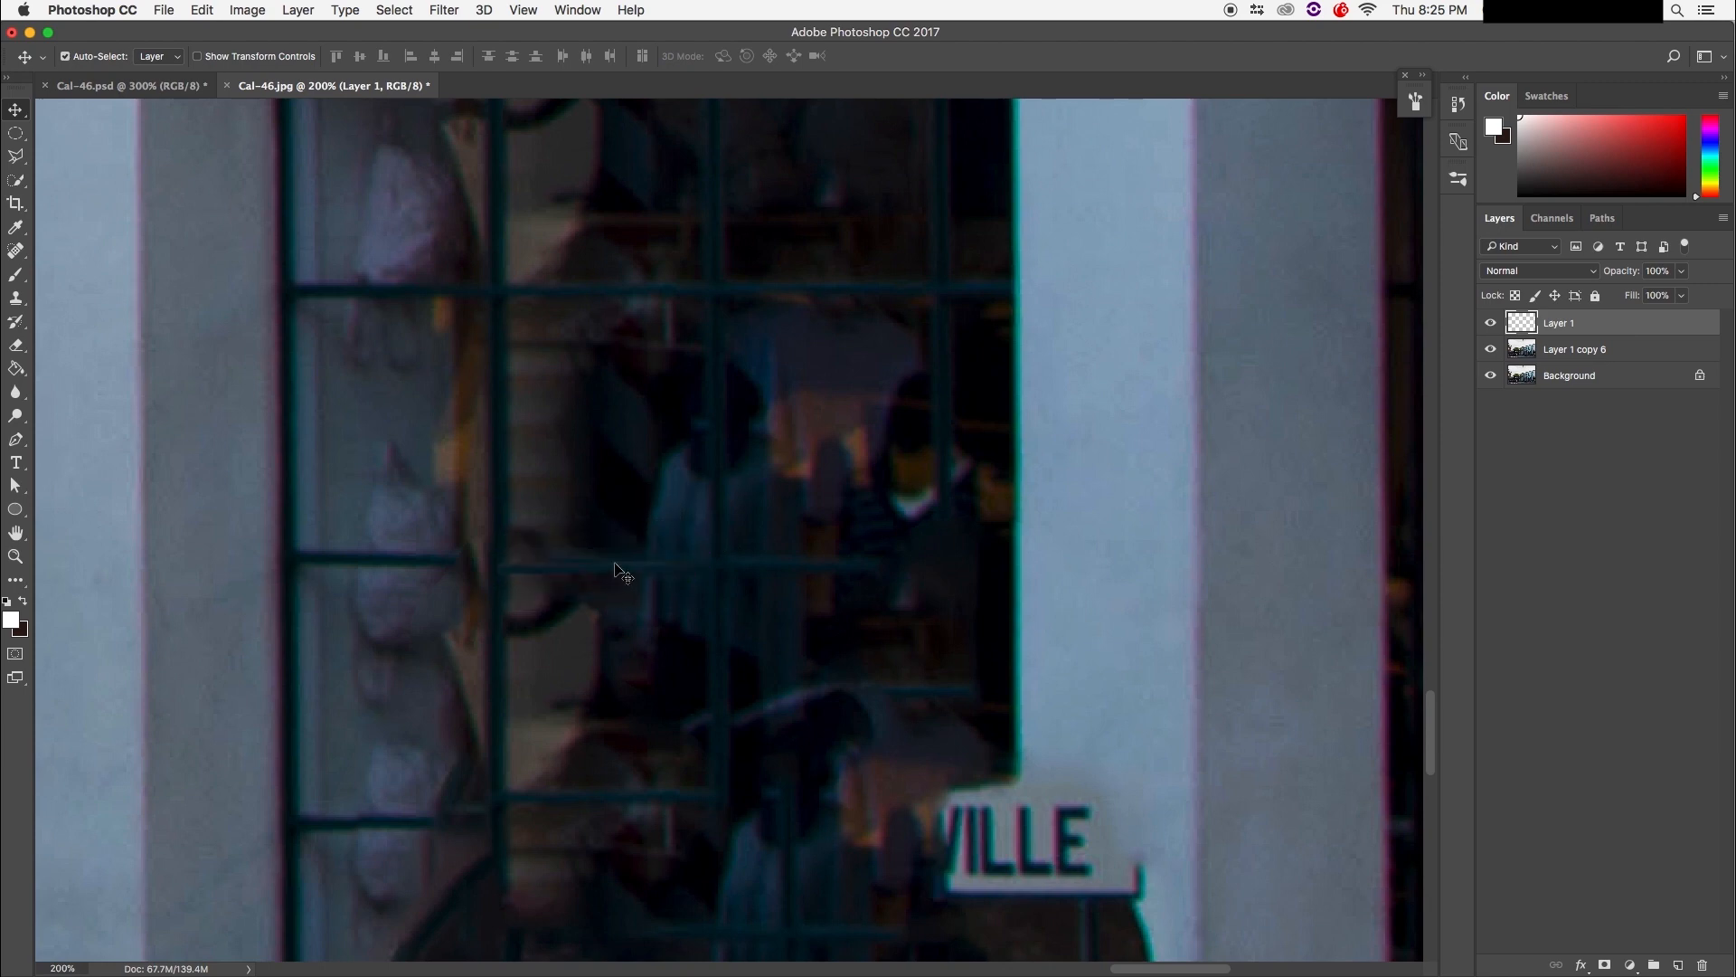
key("super+t")
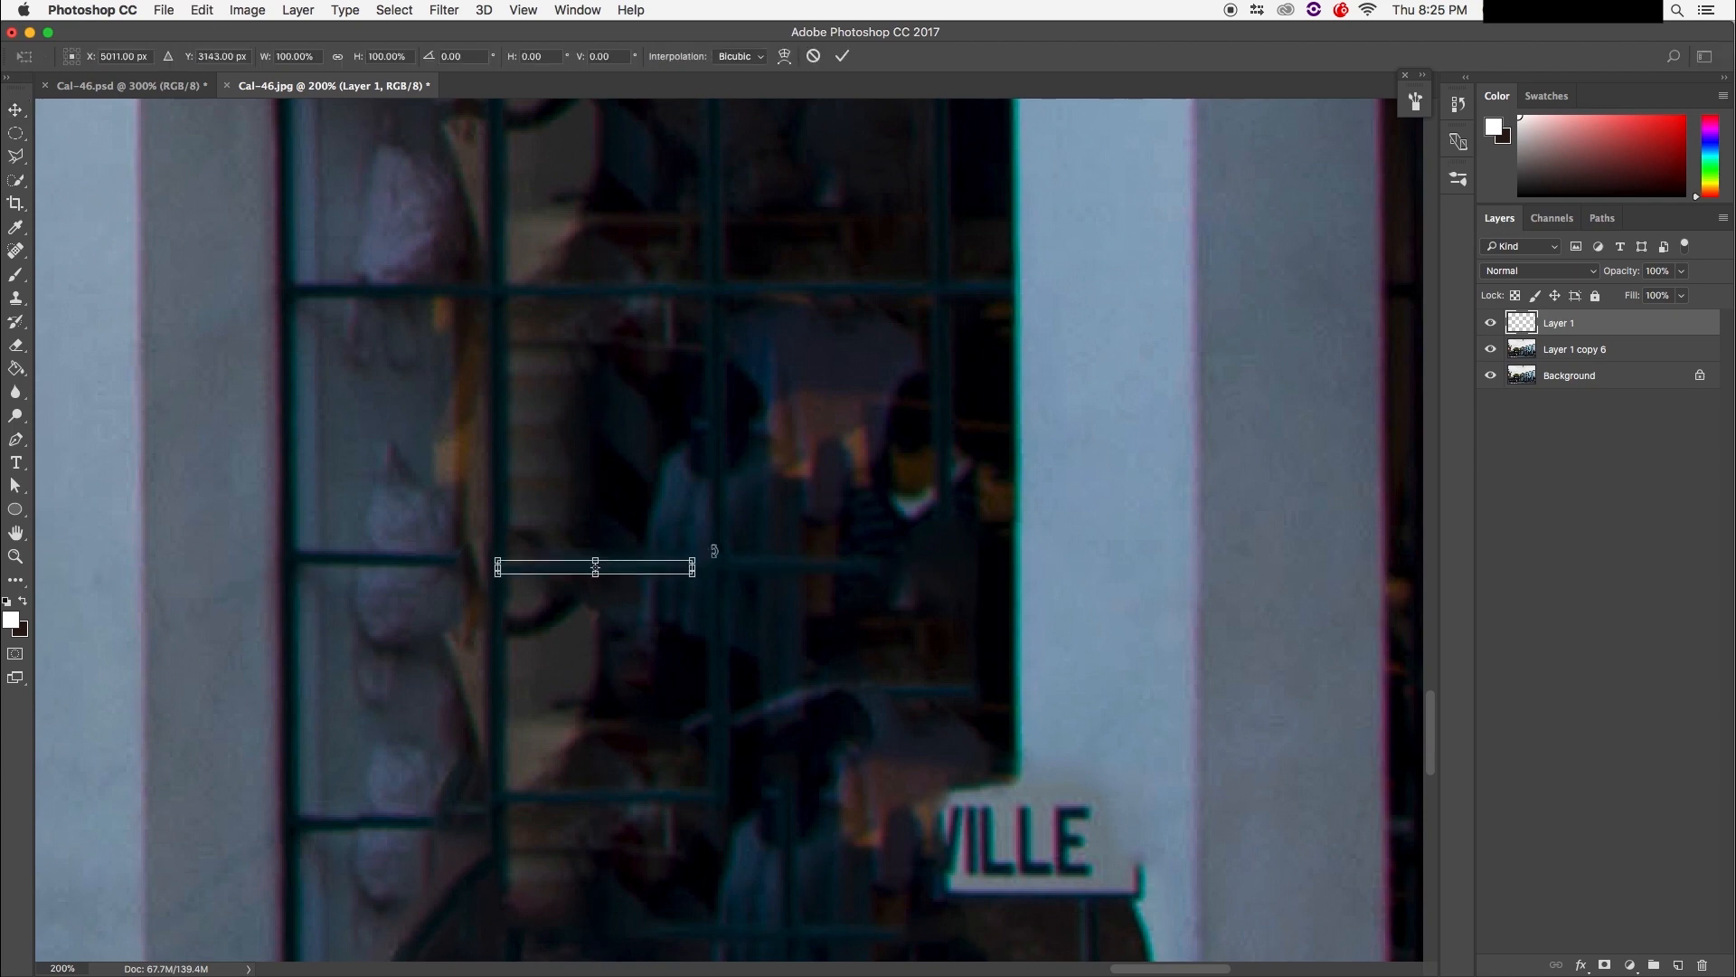
left_click_drag(715, 553, 715, 556)
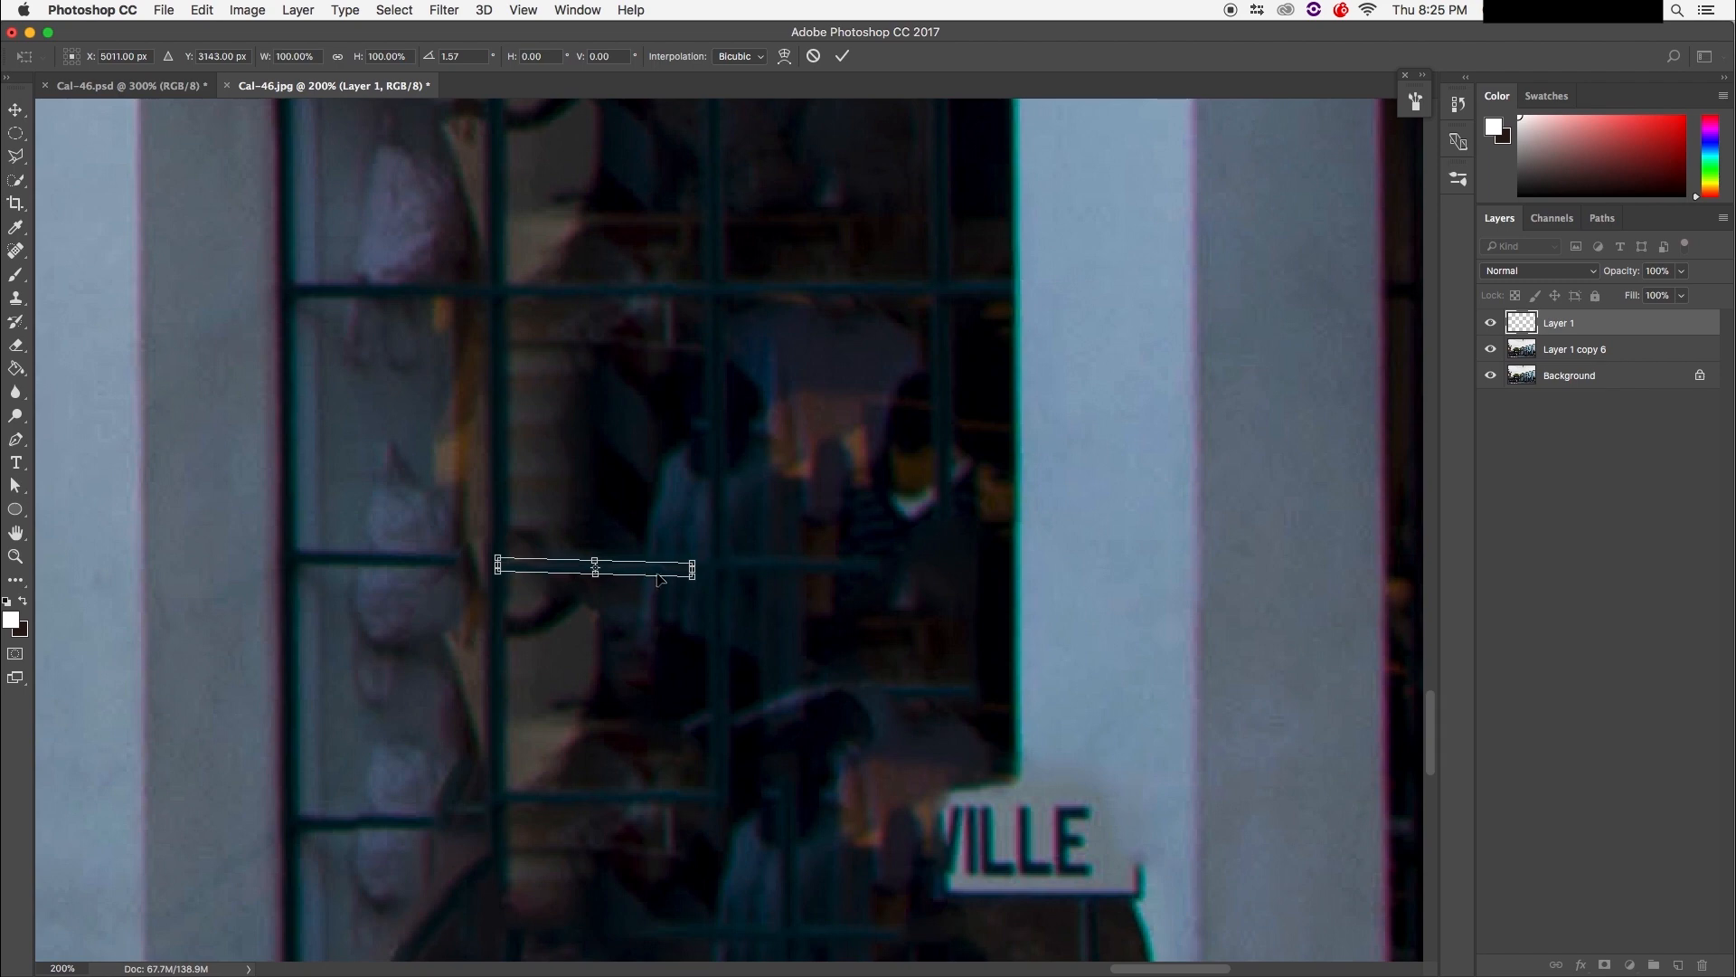
left_click_drag(731, 546, 411, 531)
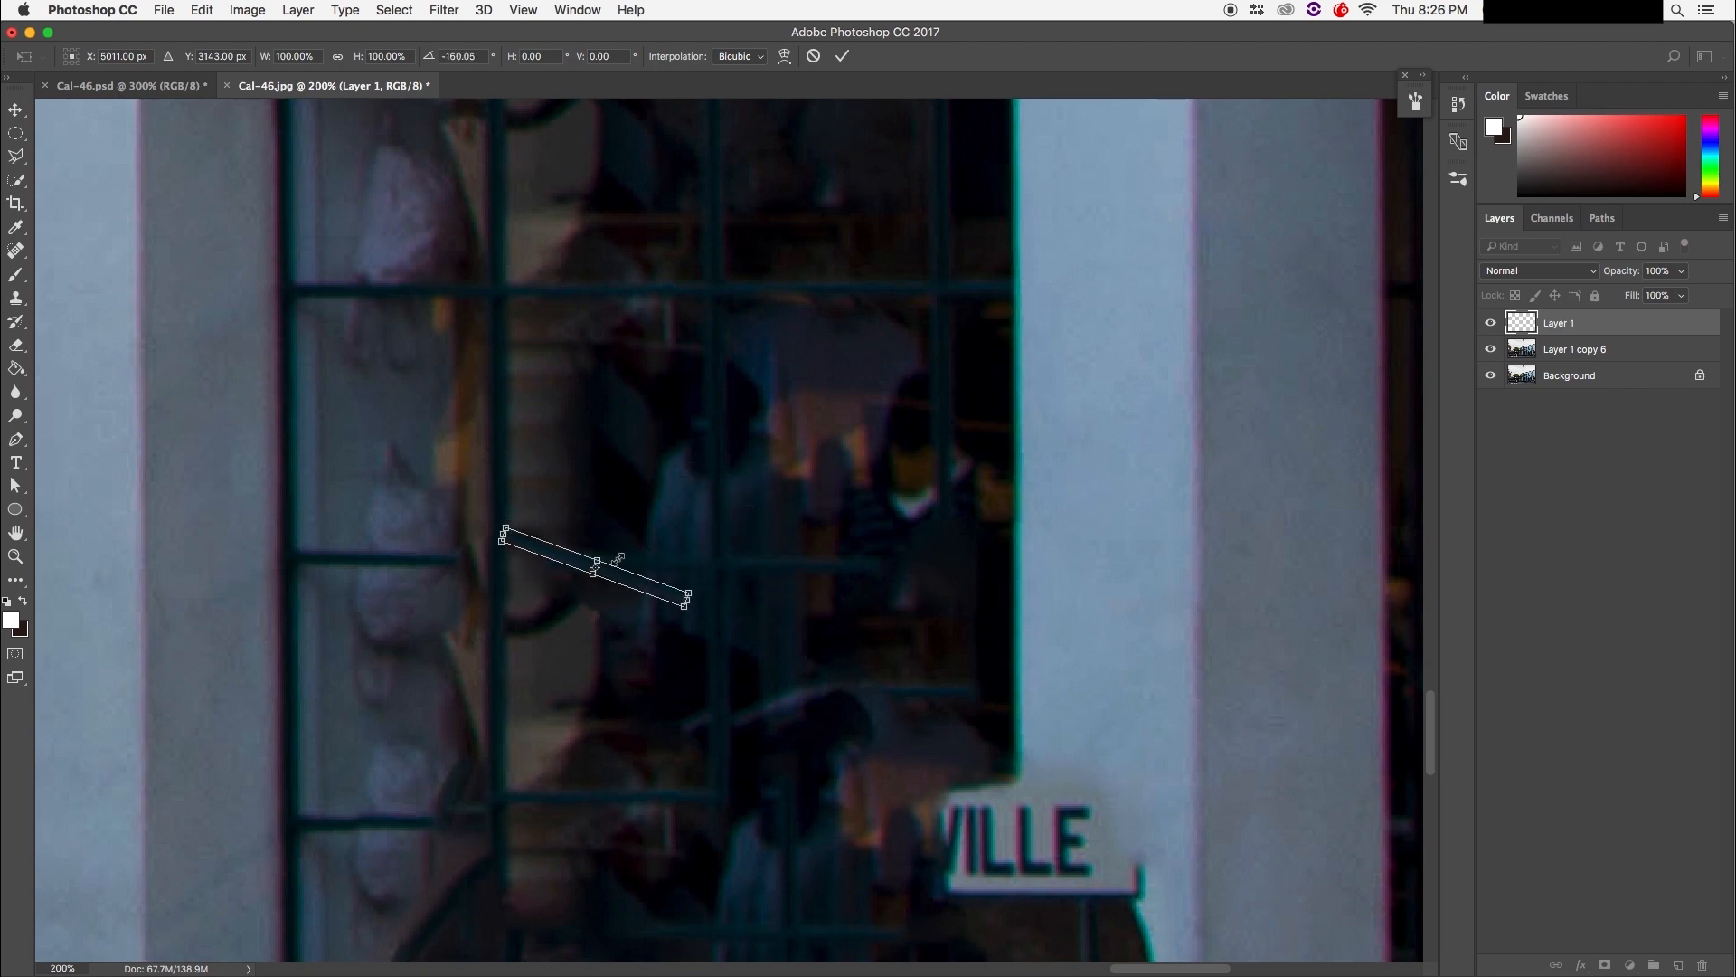
left_click_drag(599, 562, 746, 360)
key("super+z")
left_click_drag(687, 598, 633, 583)
key("super+z")
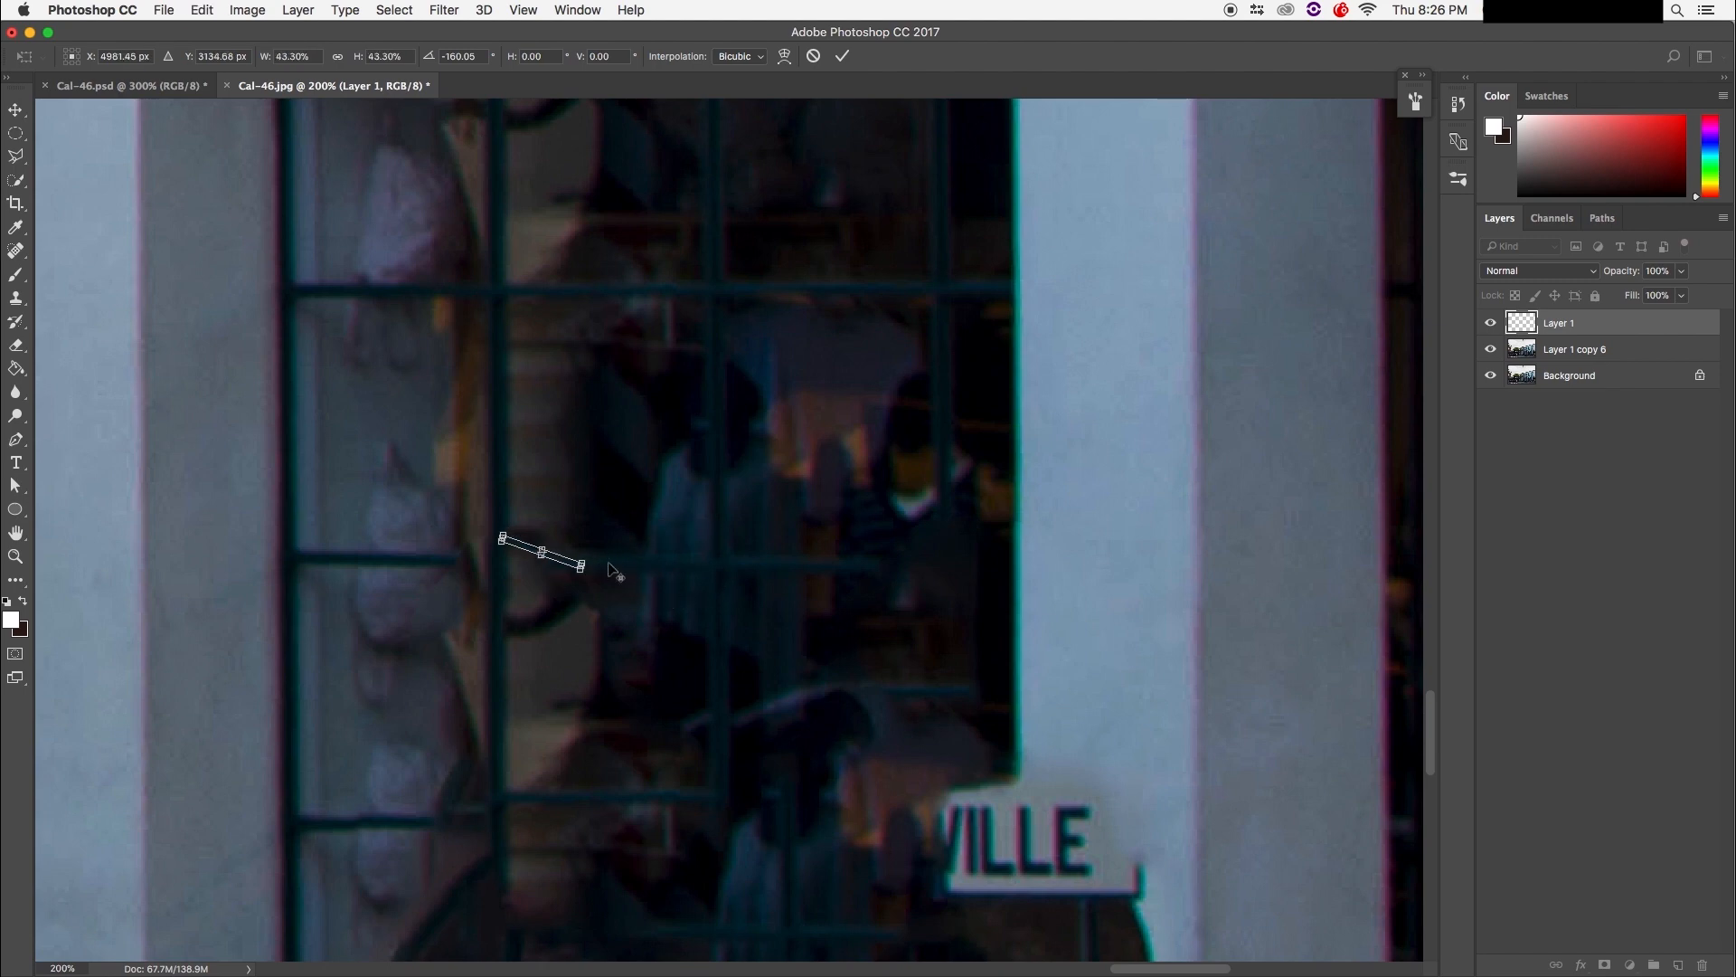
left_click(16, 114)
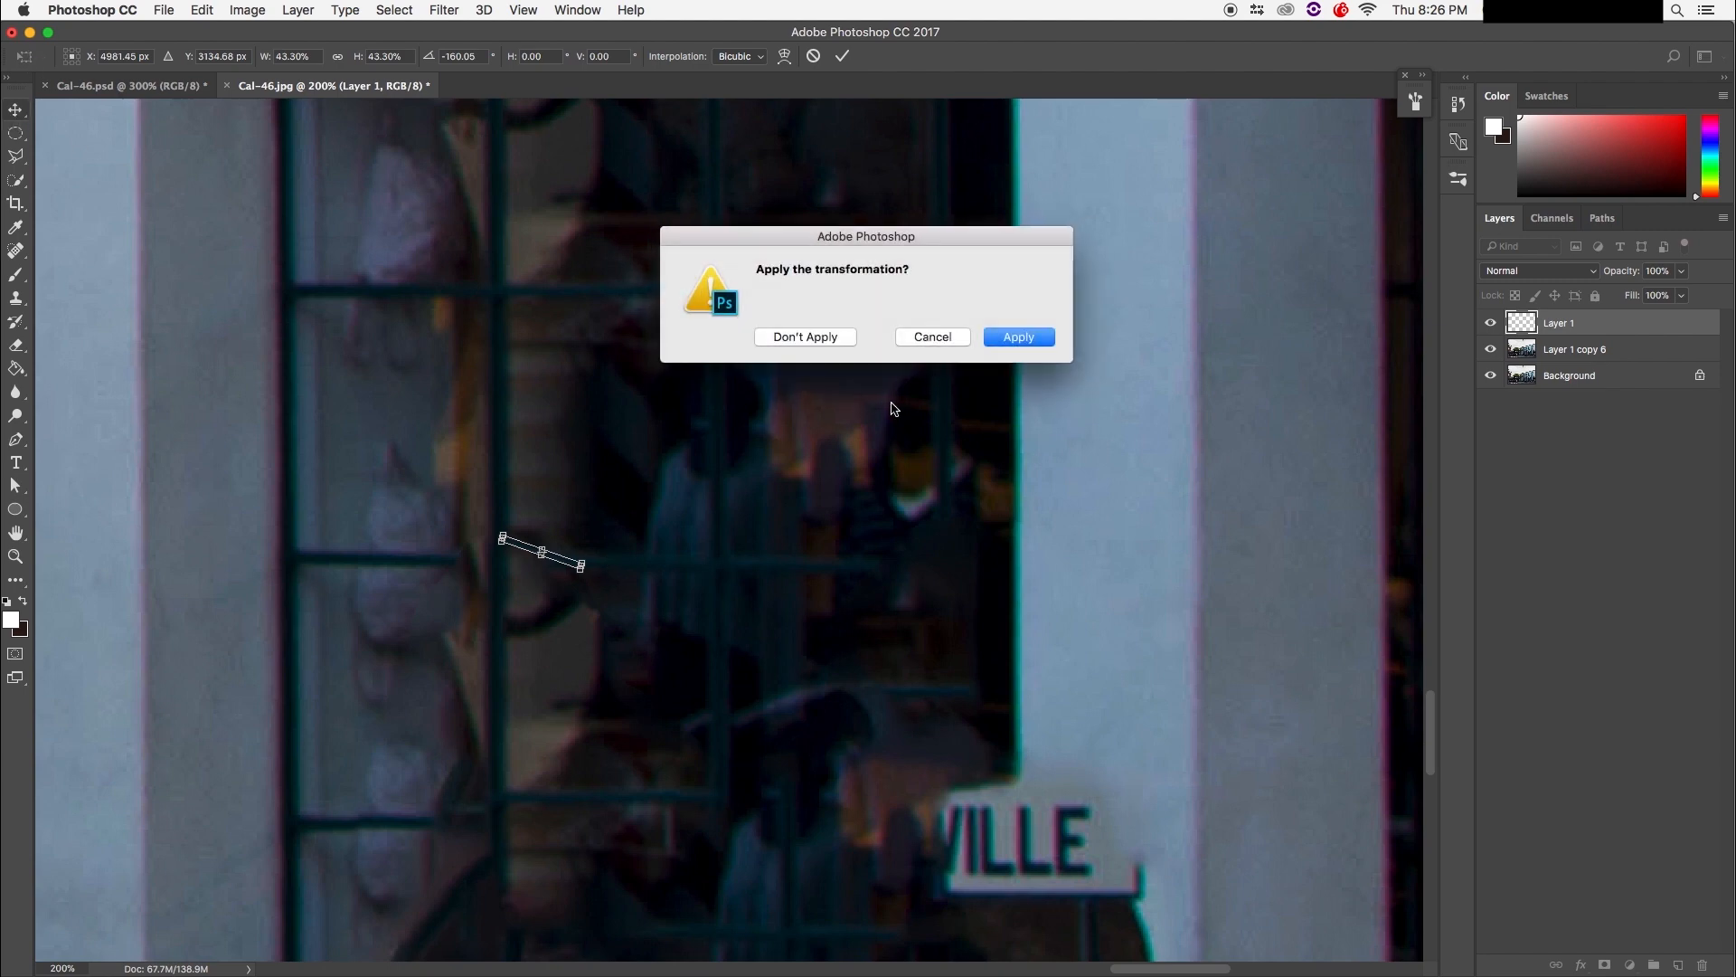
left_click(835, 339)
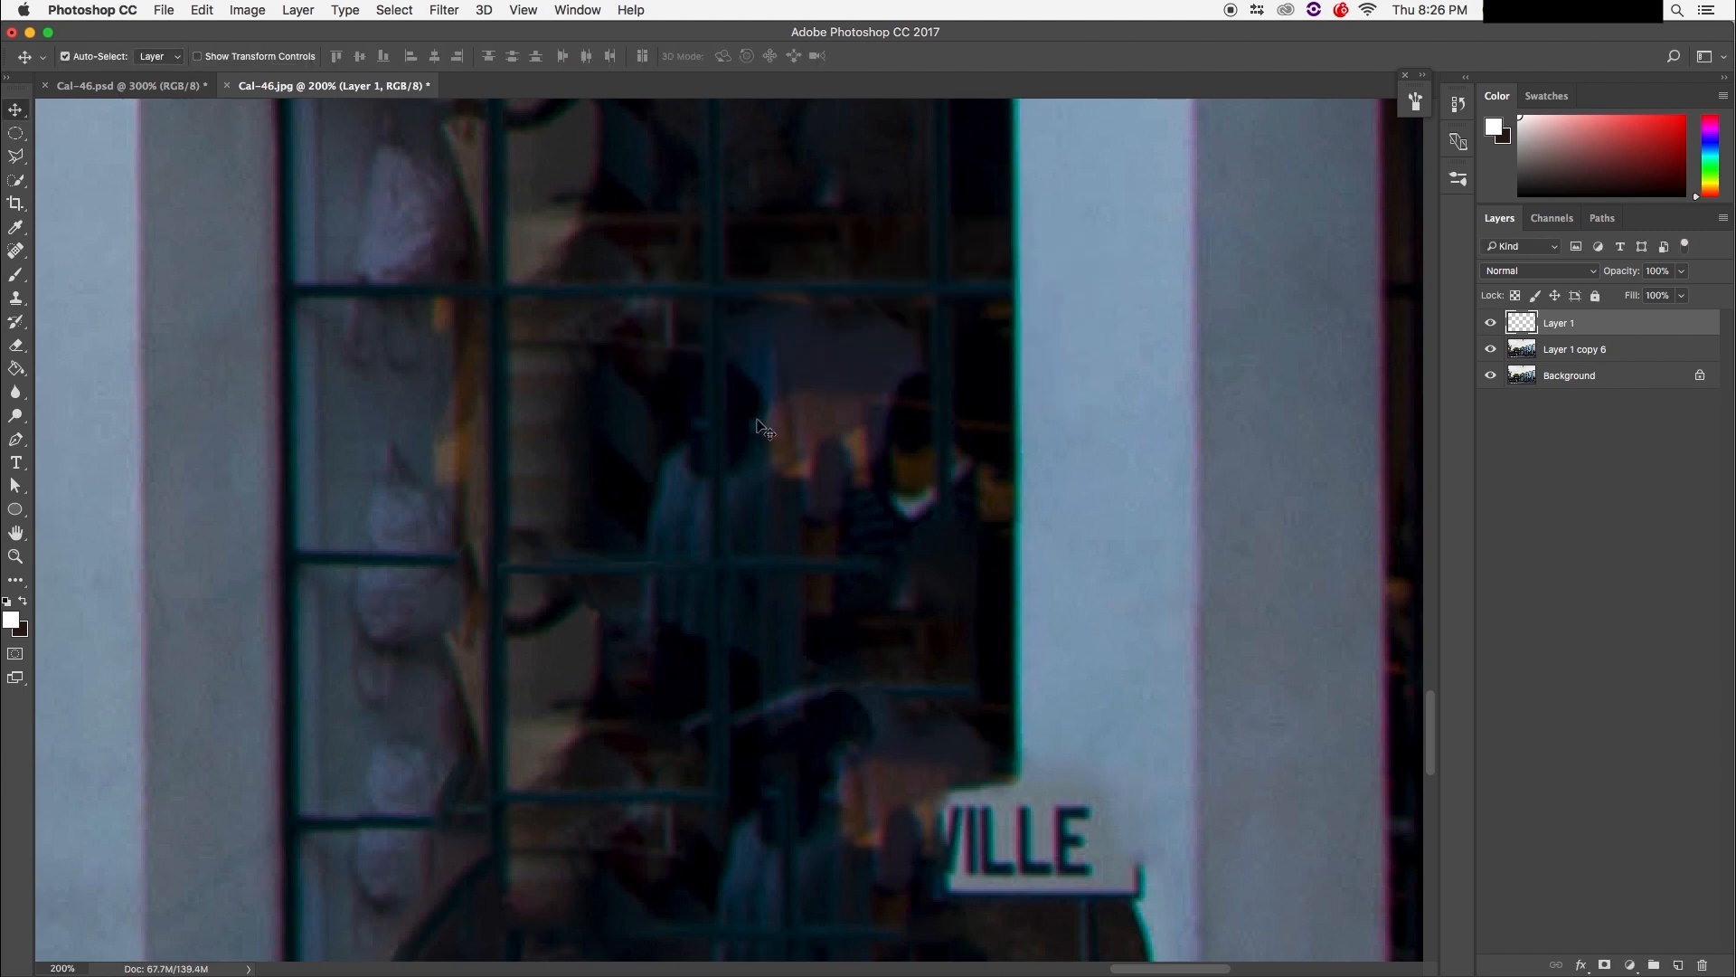
Step: Rotate the strip slightly with Free Transform to align it with the bar
key("super+t")
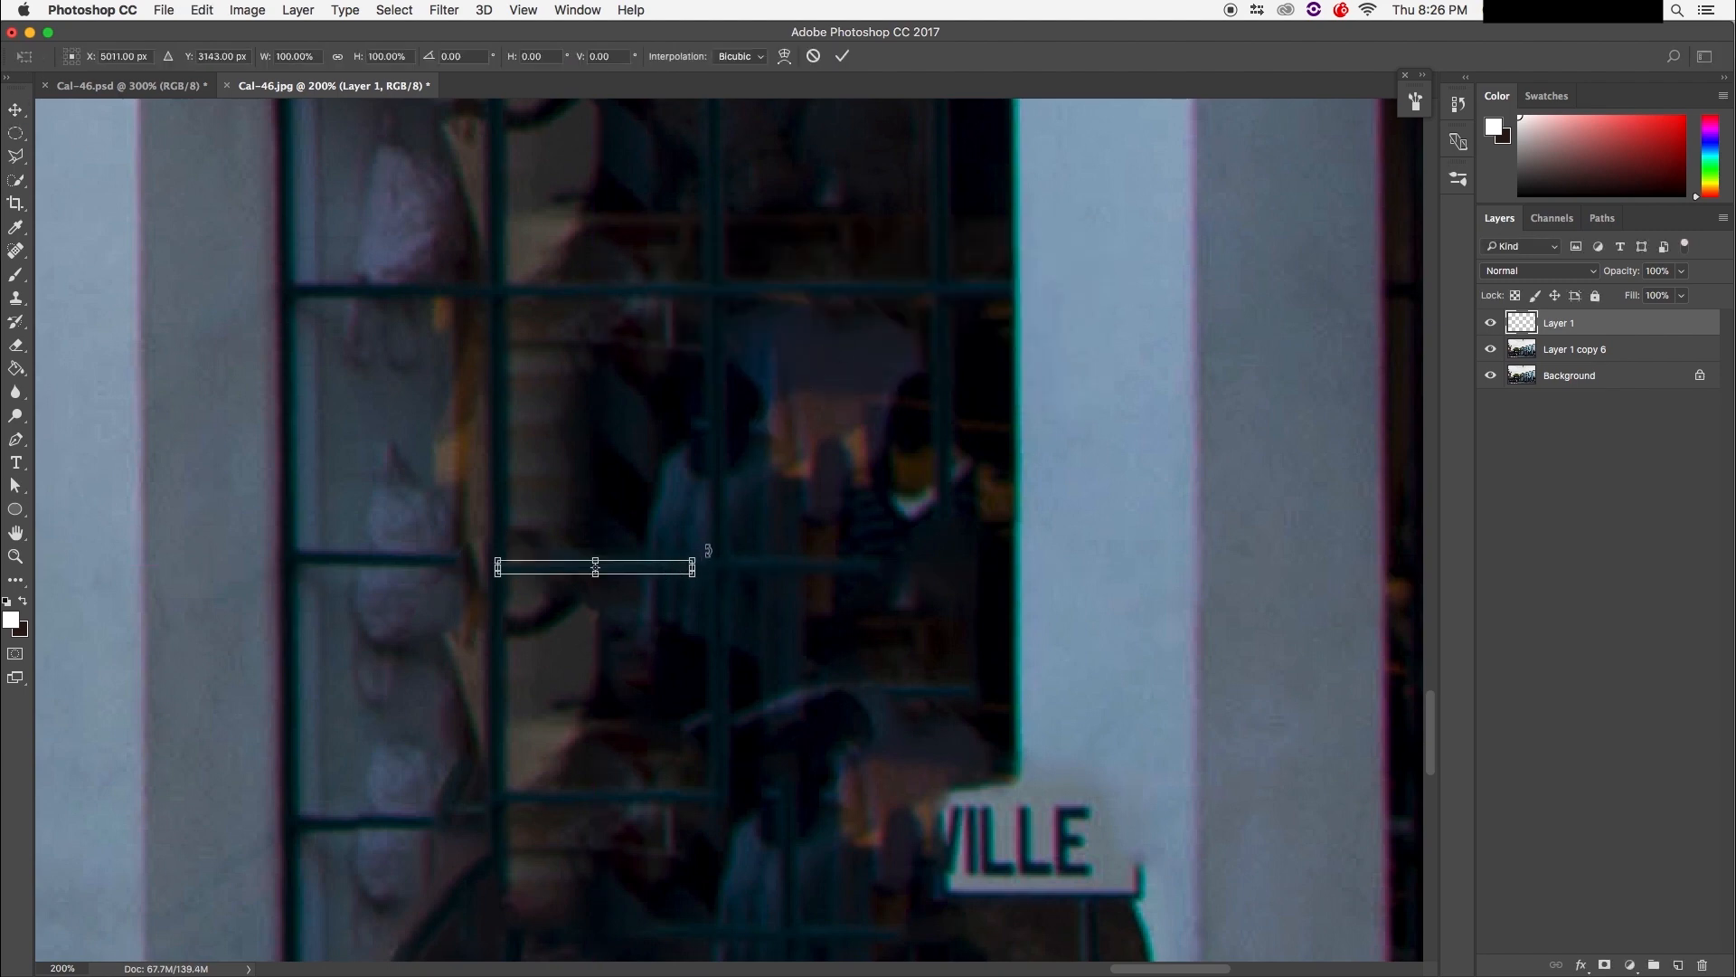
left_click_drag(713, 551, 662, 564)
key("Return")
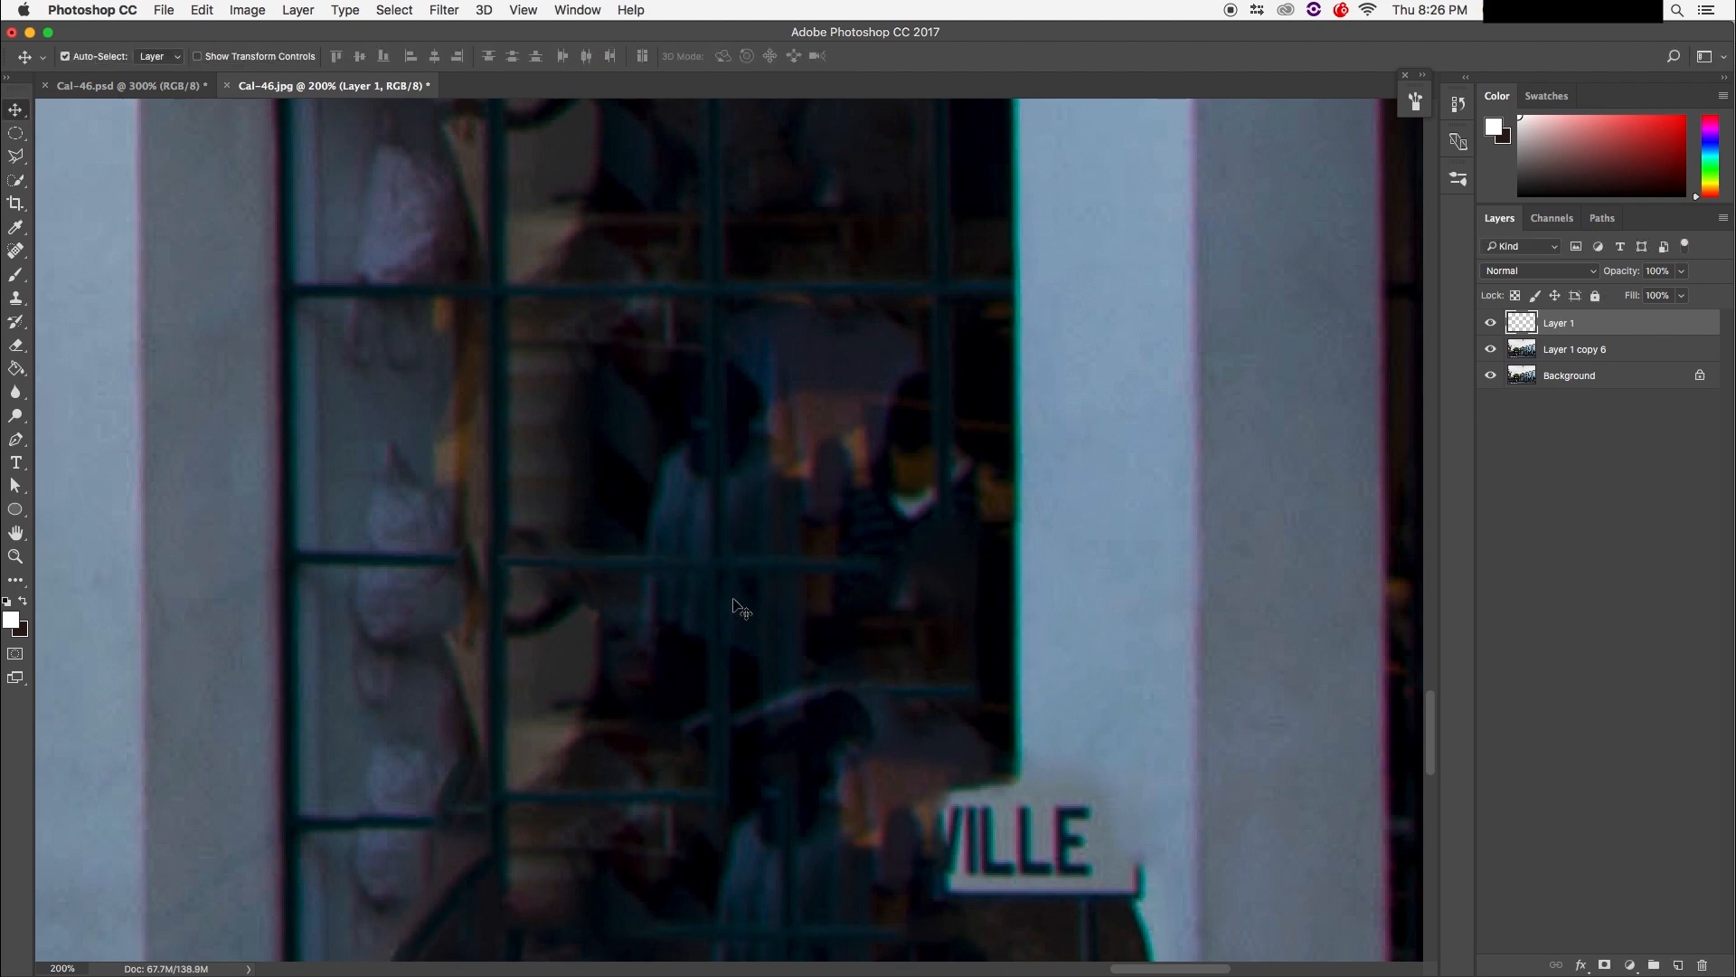
Step: Duplicate the strip up to Layer 1 copy 5, sliding each copy along the muntins to fill gaps
key("super+j")
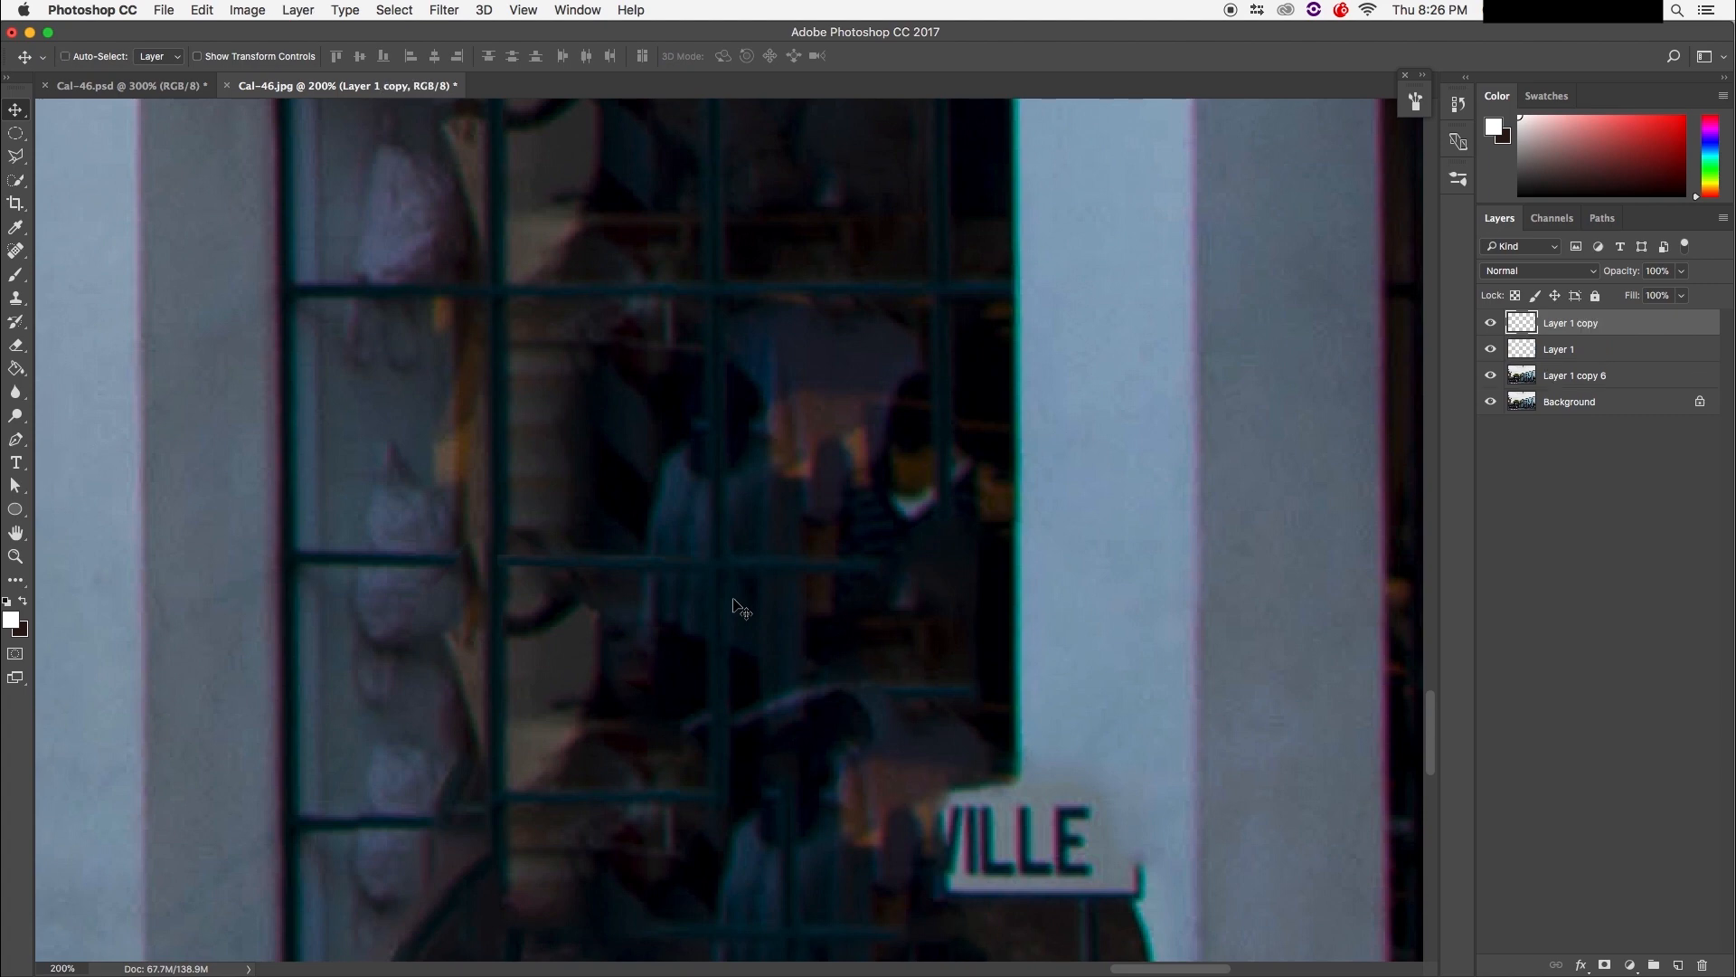
left_click_drag(627, 574, 443, 563)
key("super+j")
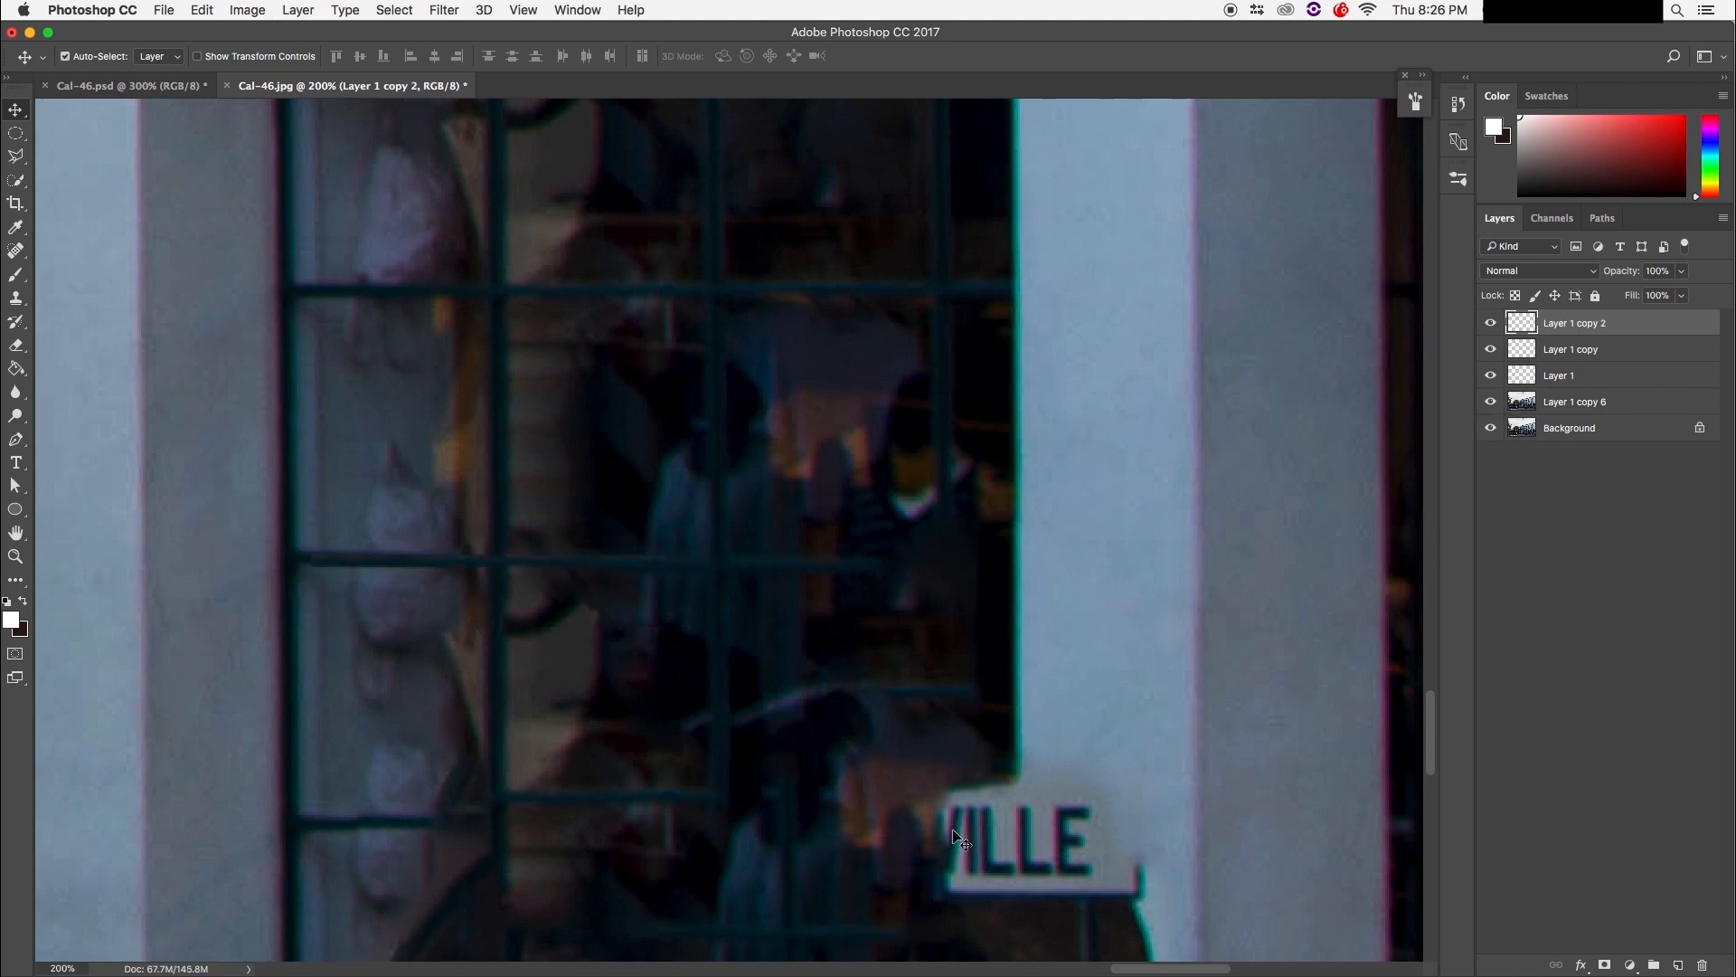
left_click_drag(548, 582, 507, 673)
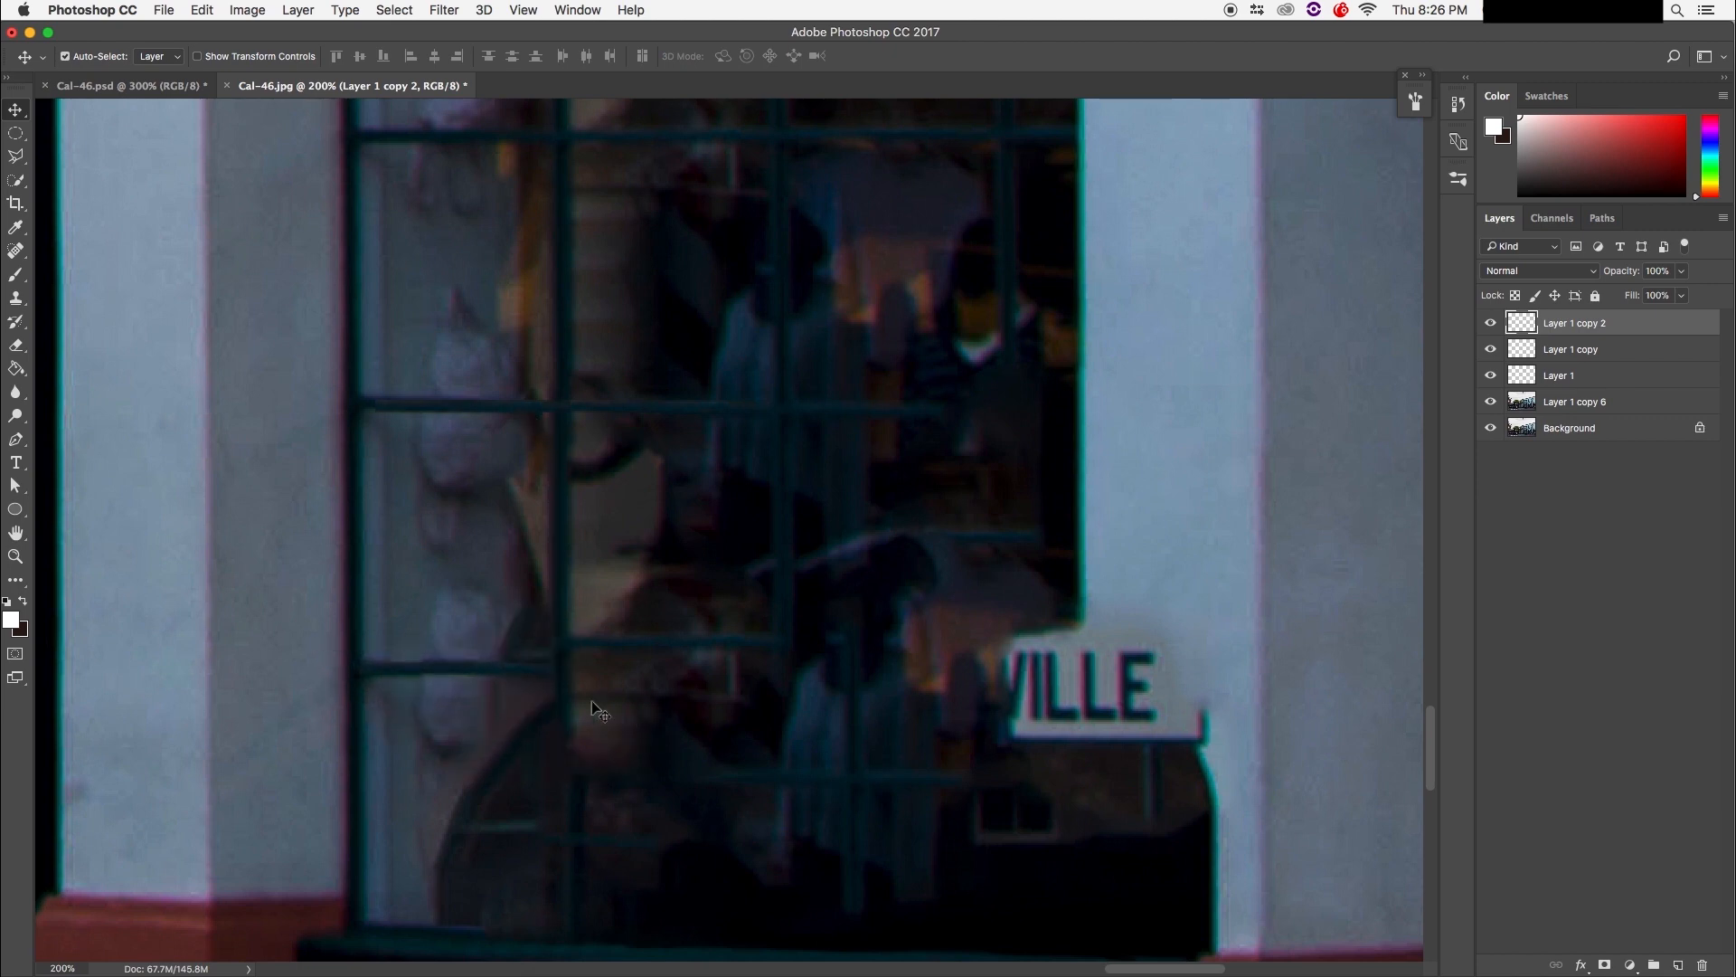
left_click_drag(606, 695, 592, 698)
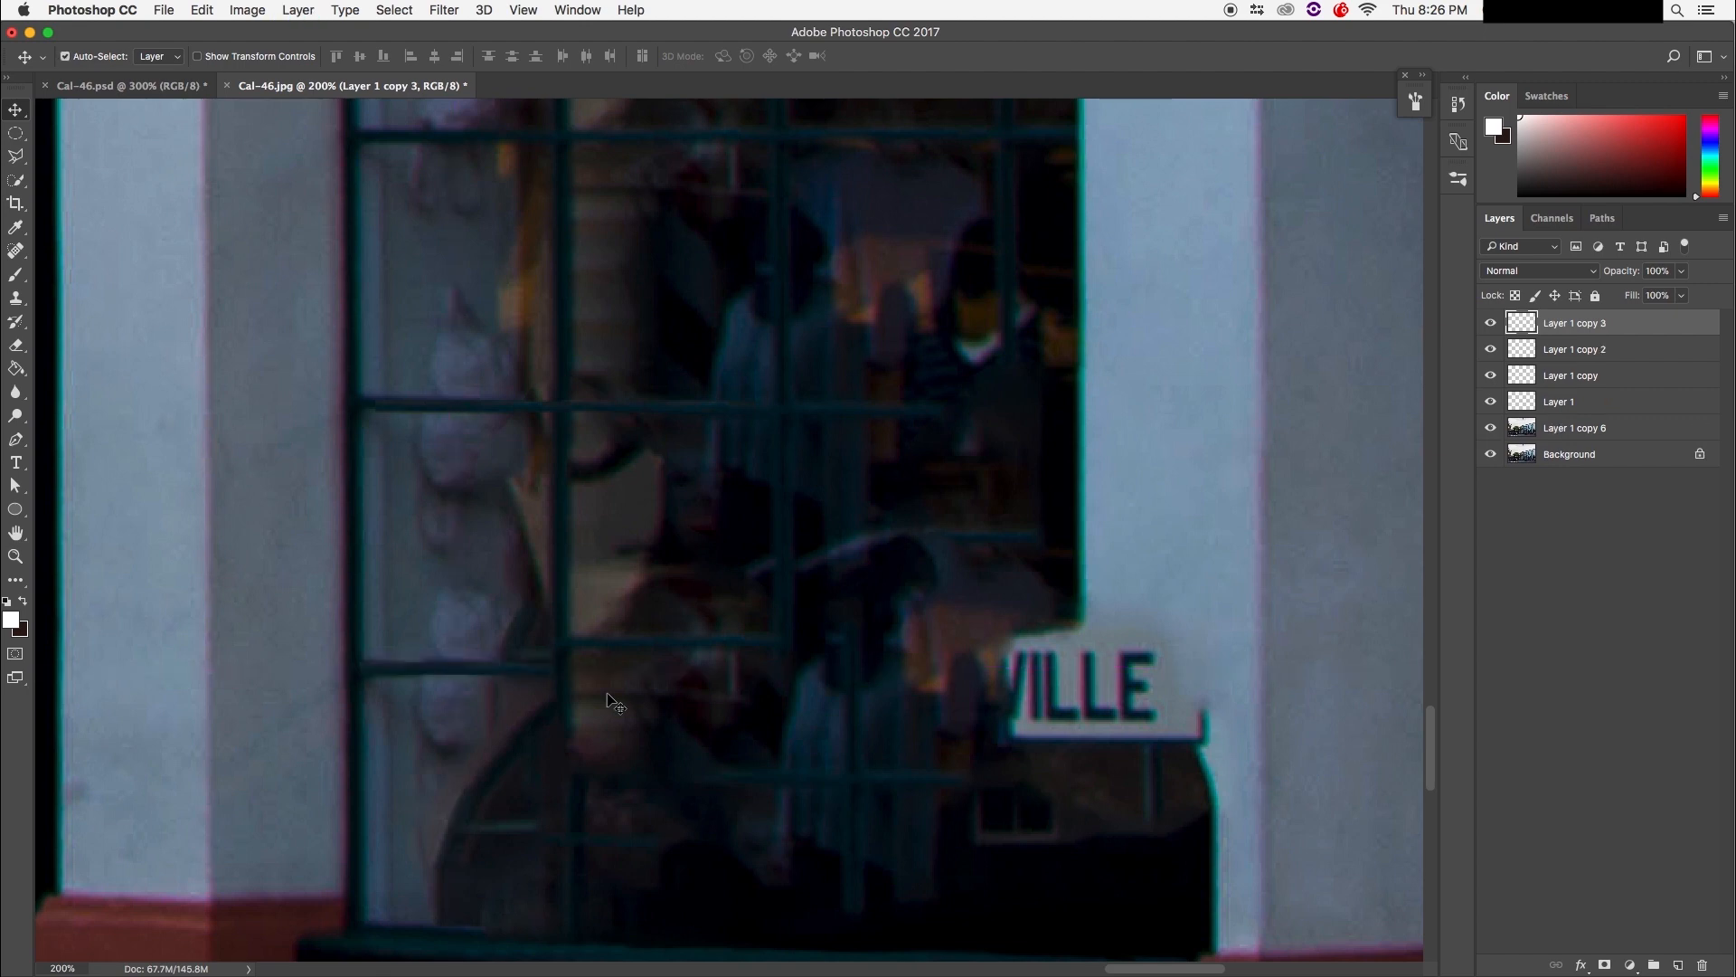
left_click_drag(487, 671, 675, 666)
key("super+j")
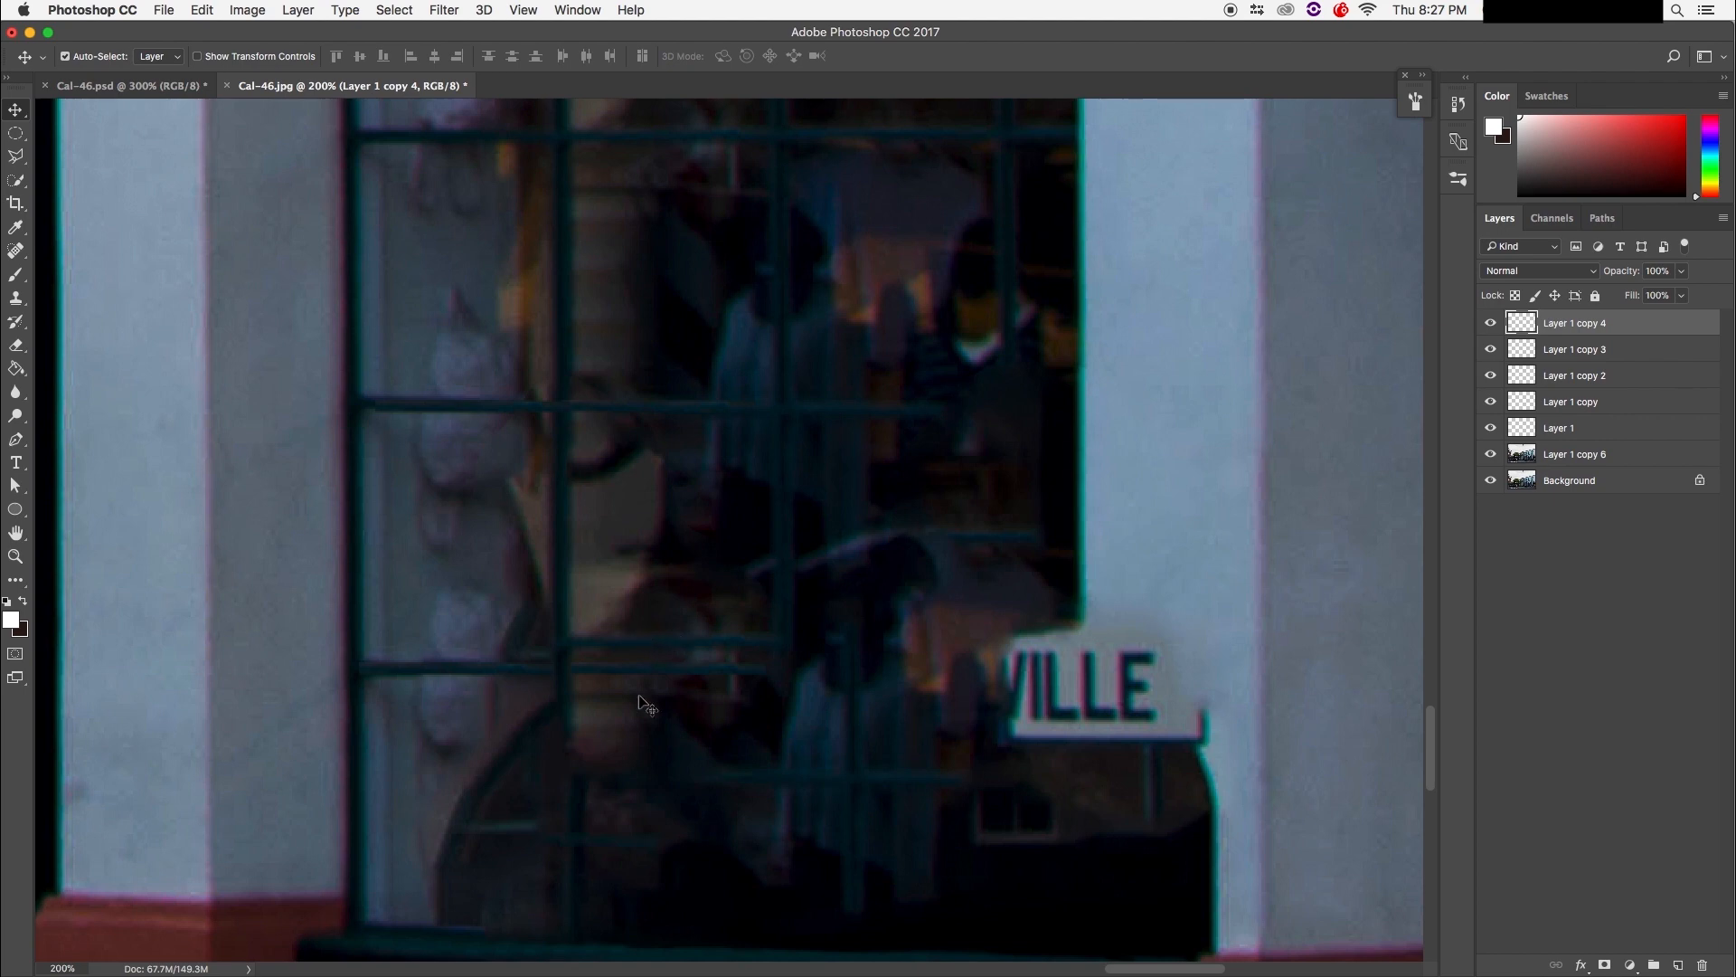
left_click_drag(638, 683, 821, 665)
key("super+j")
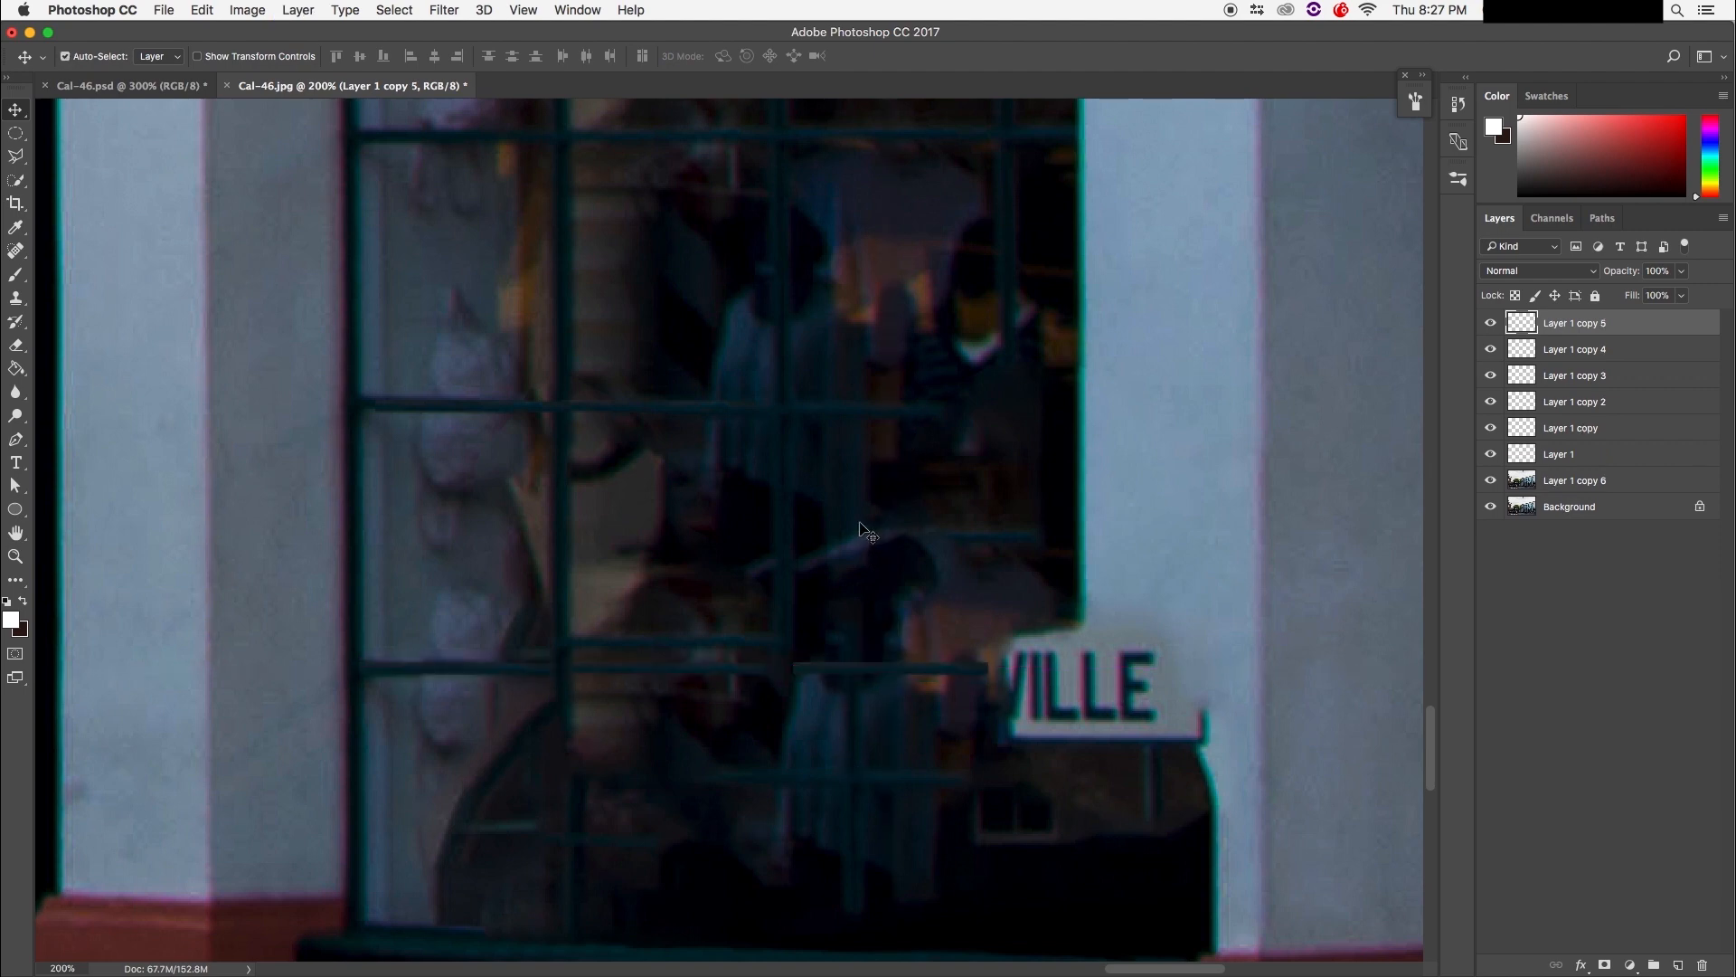
left_click_drag(933, 663, 931, 407)
Step: Try an upright copy of the strip as a vertical bar, then delete that layer
key("super+minus")
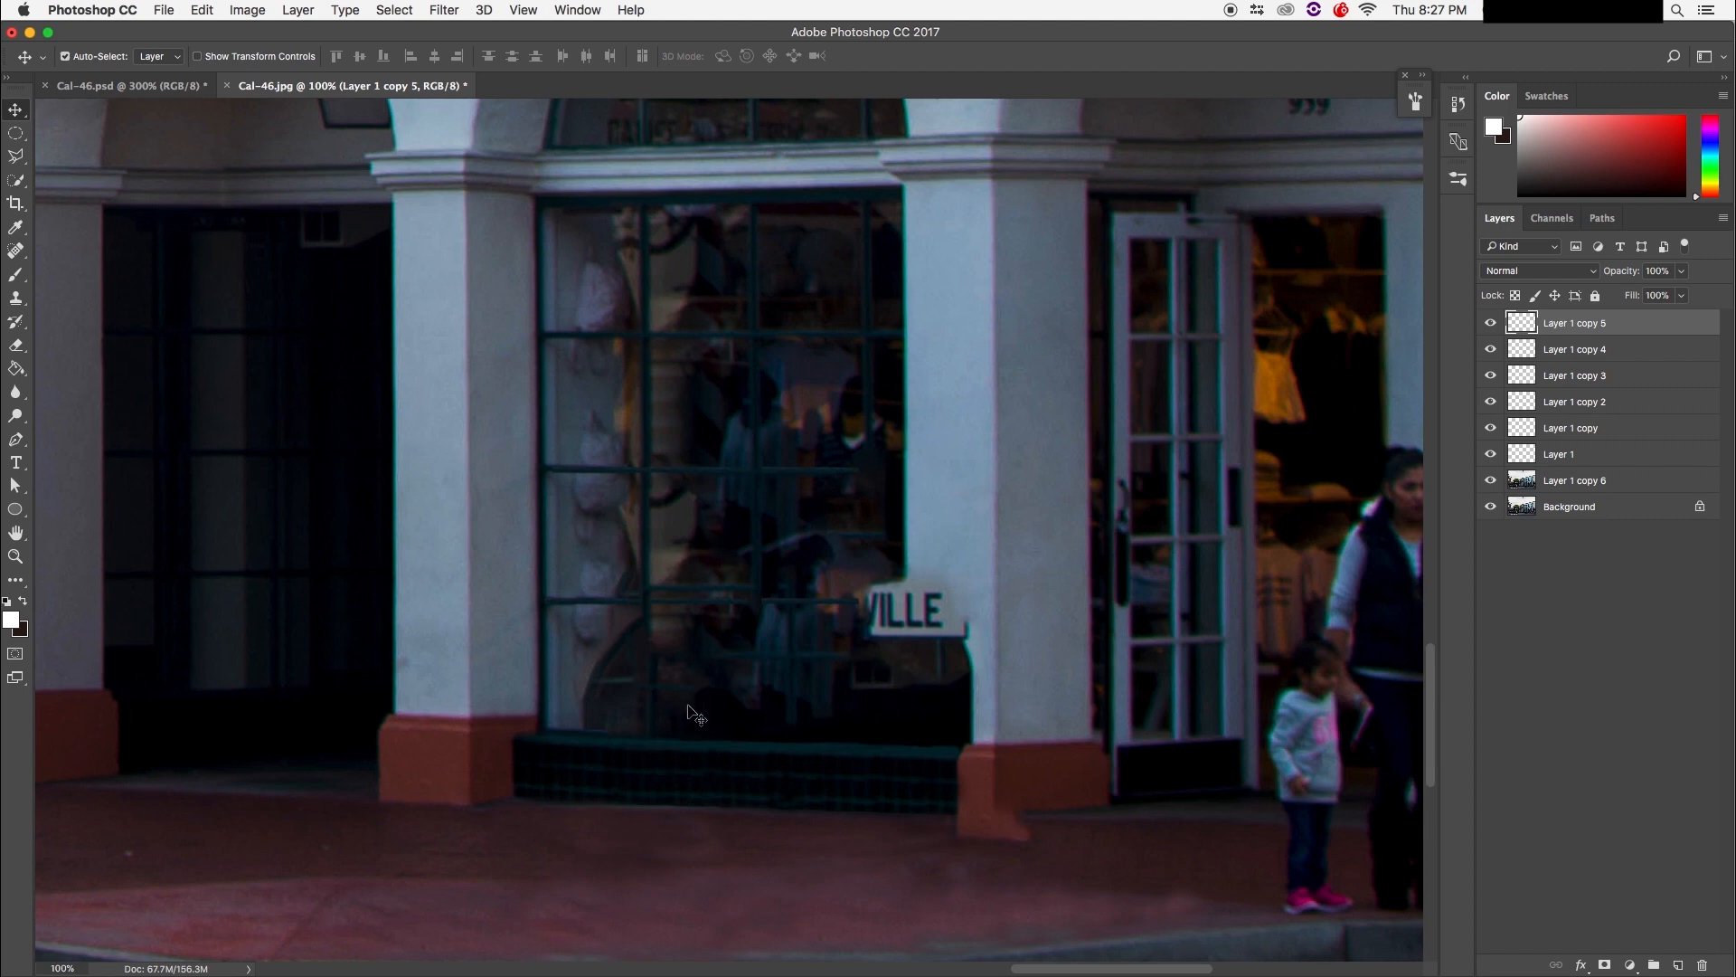
left_click(768, 684, "alt")
left_click_drag(804, 472, 760, 693)
key("super+t")
key("Left")
key("Left")
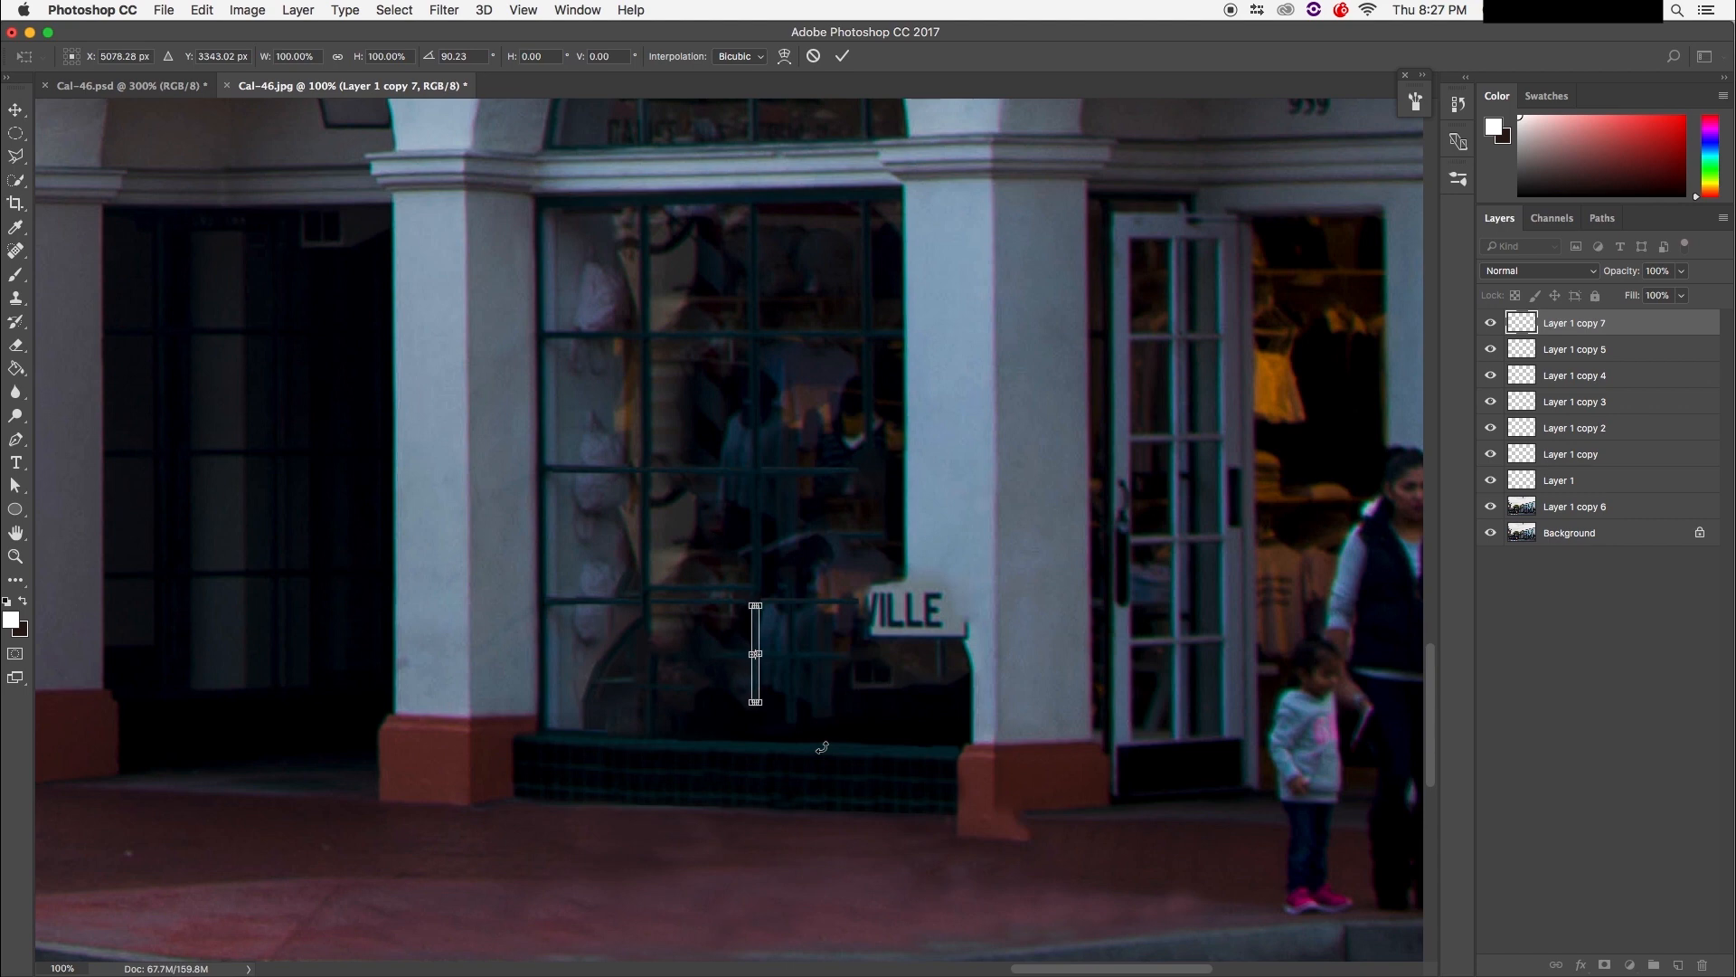
key("Return")
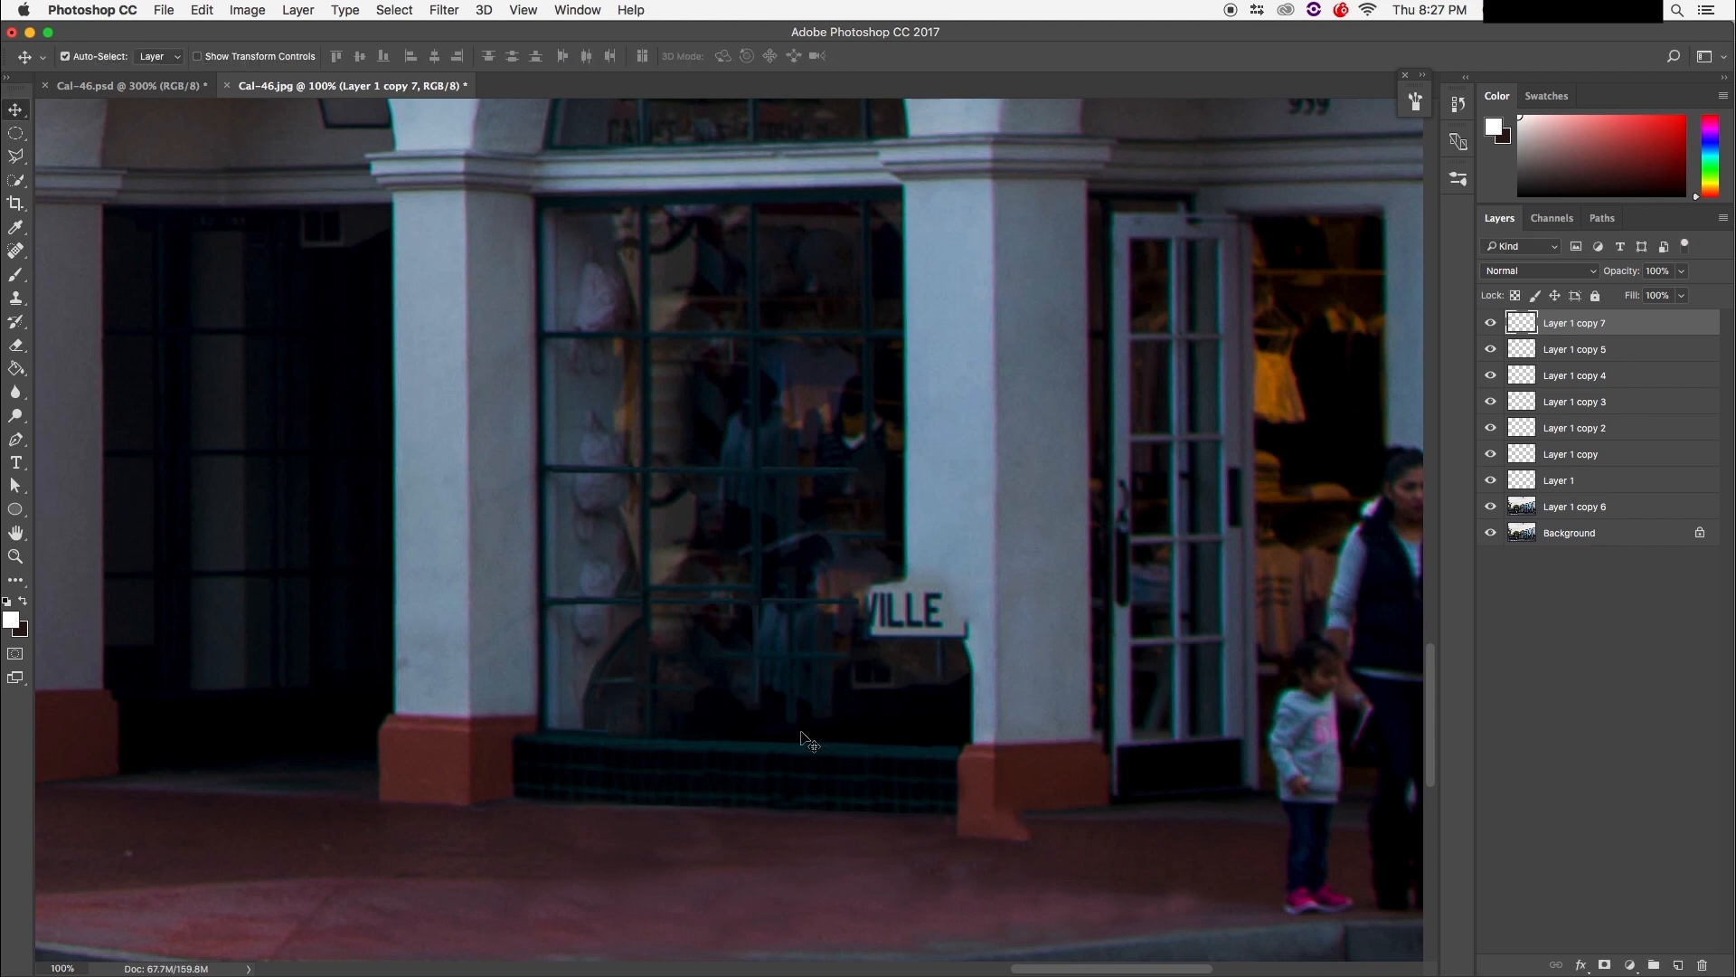
key("Delete")
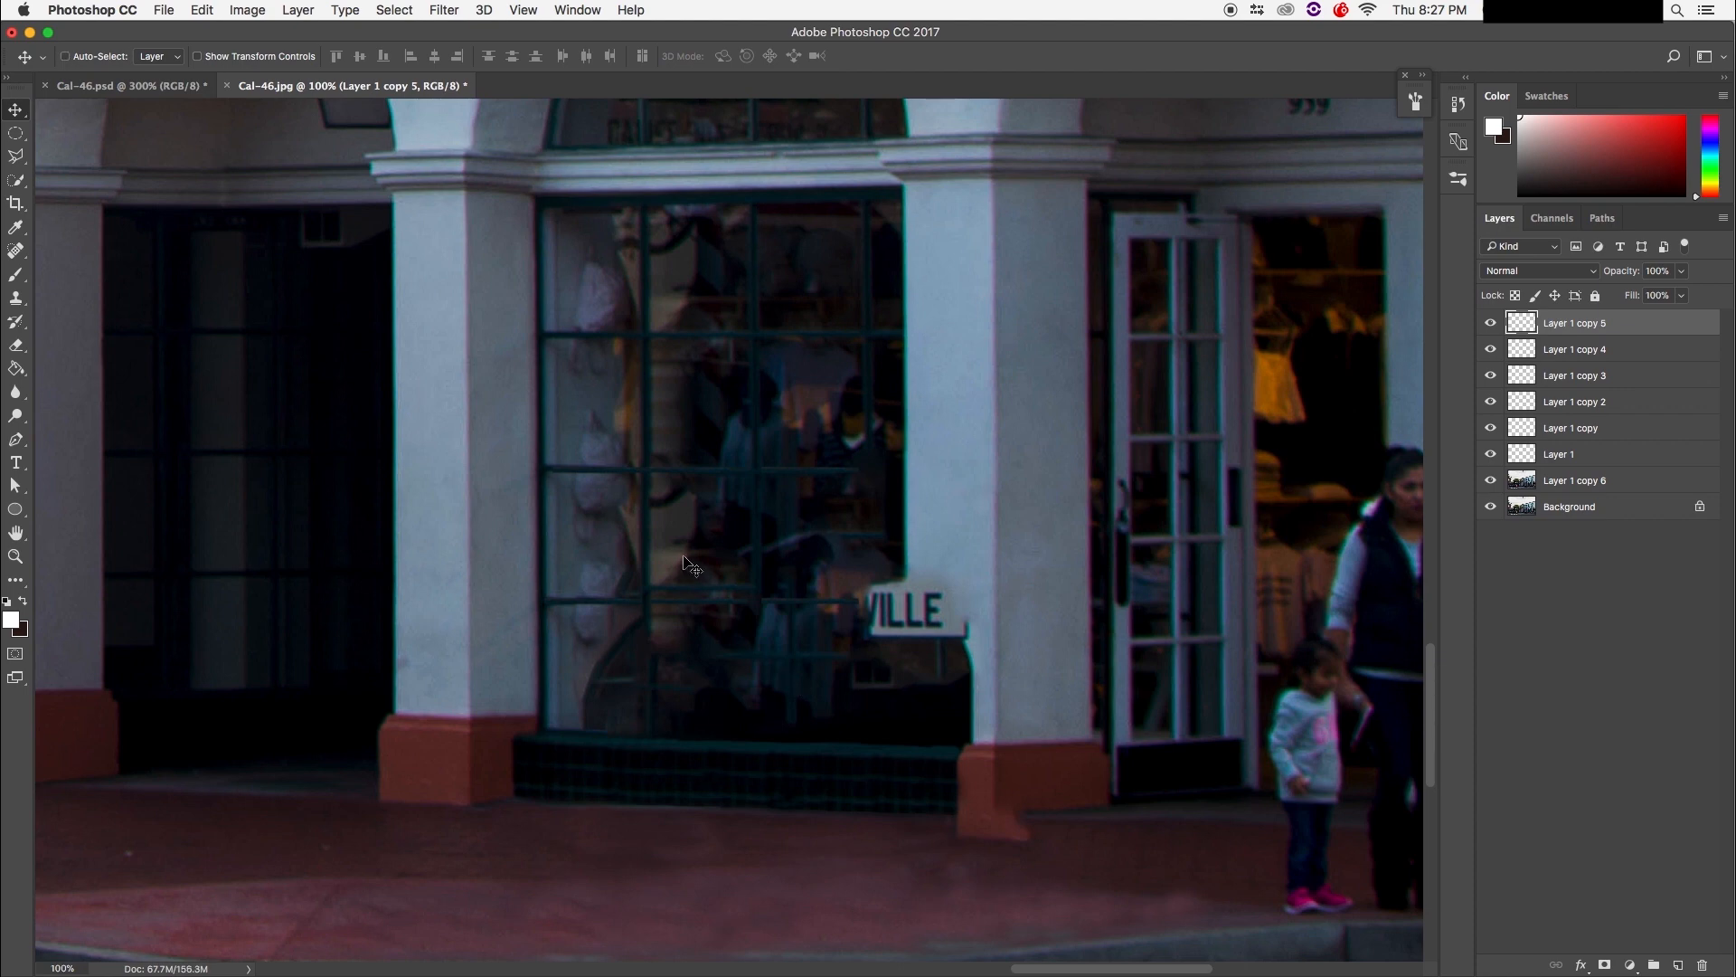
key("super+plus")
key("super+plus")
key("super+plus")
Step: Outline the vertical window bar with the Polygonal Lasso, dismissing the empty-selection alert
left_click_drag(588, 555, 449, 442)
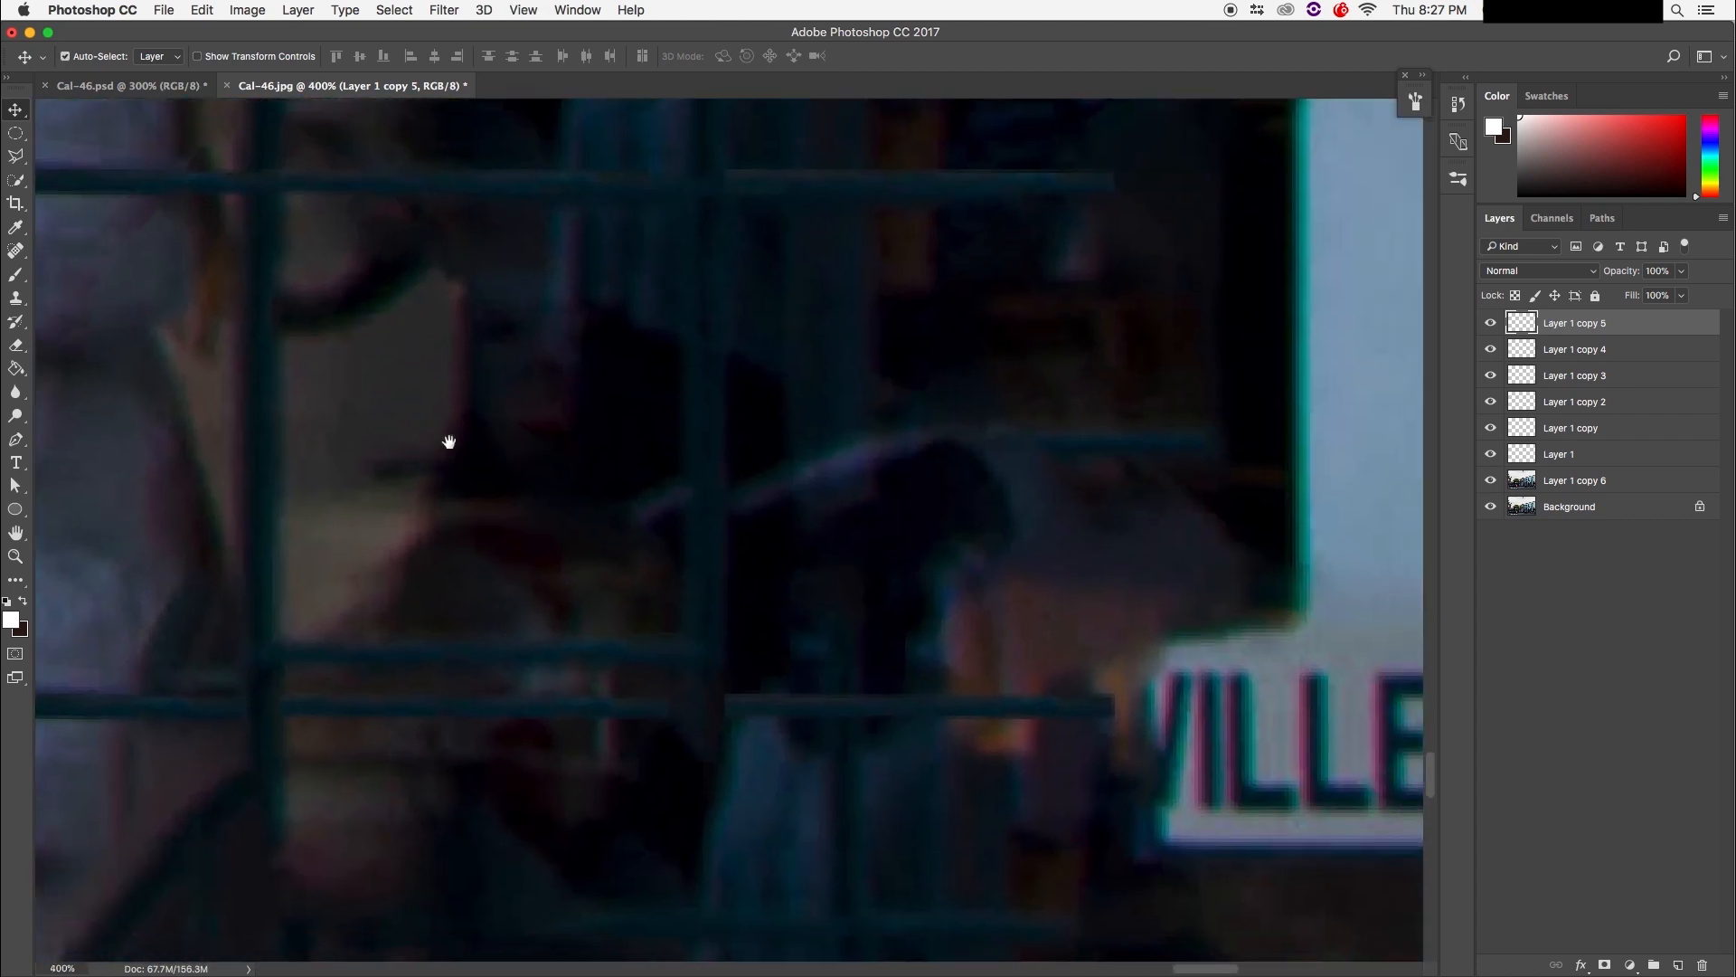
left_click(27, 163)
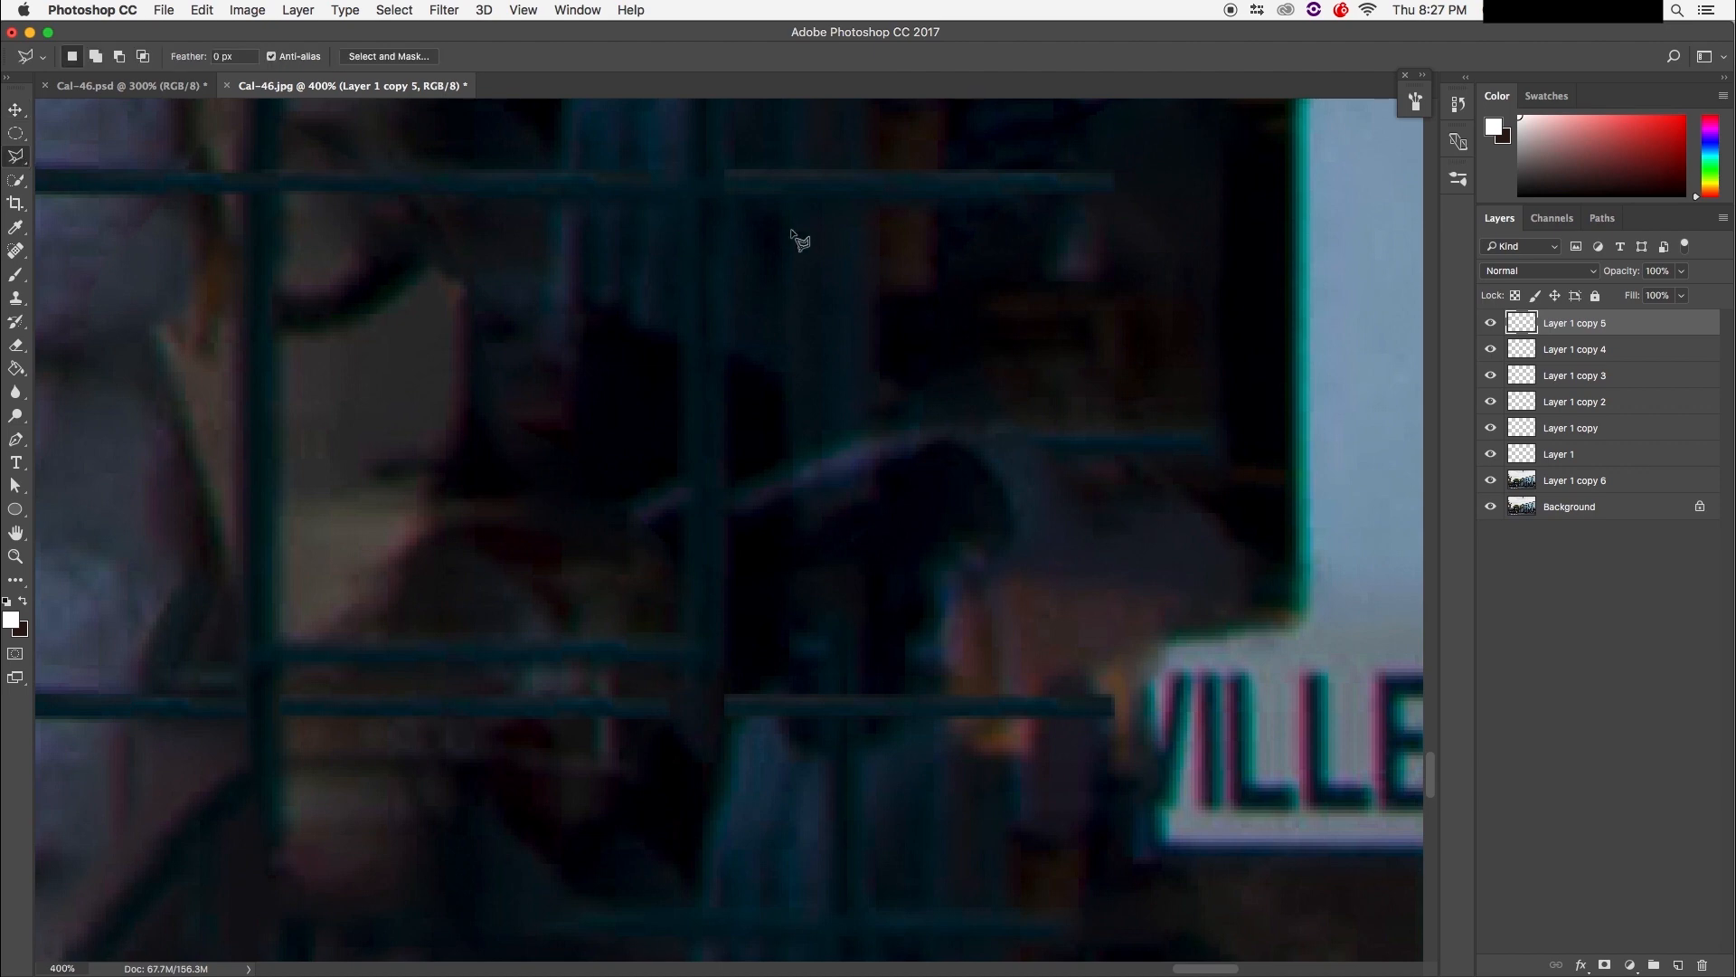
left_click(686, 198)
left_click(688, 676)
left_click(723, 677)
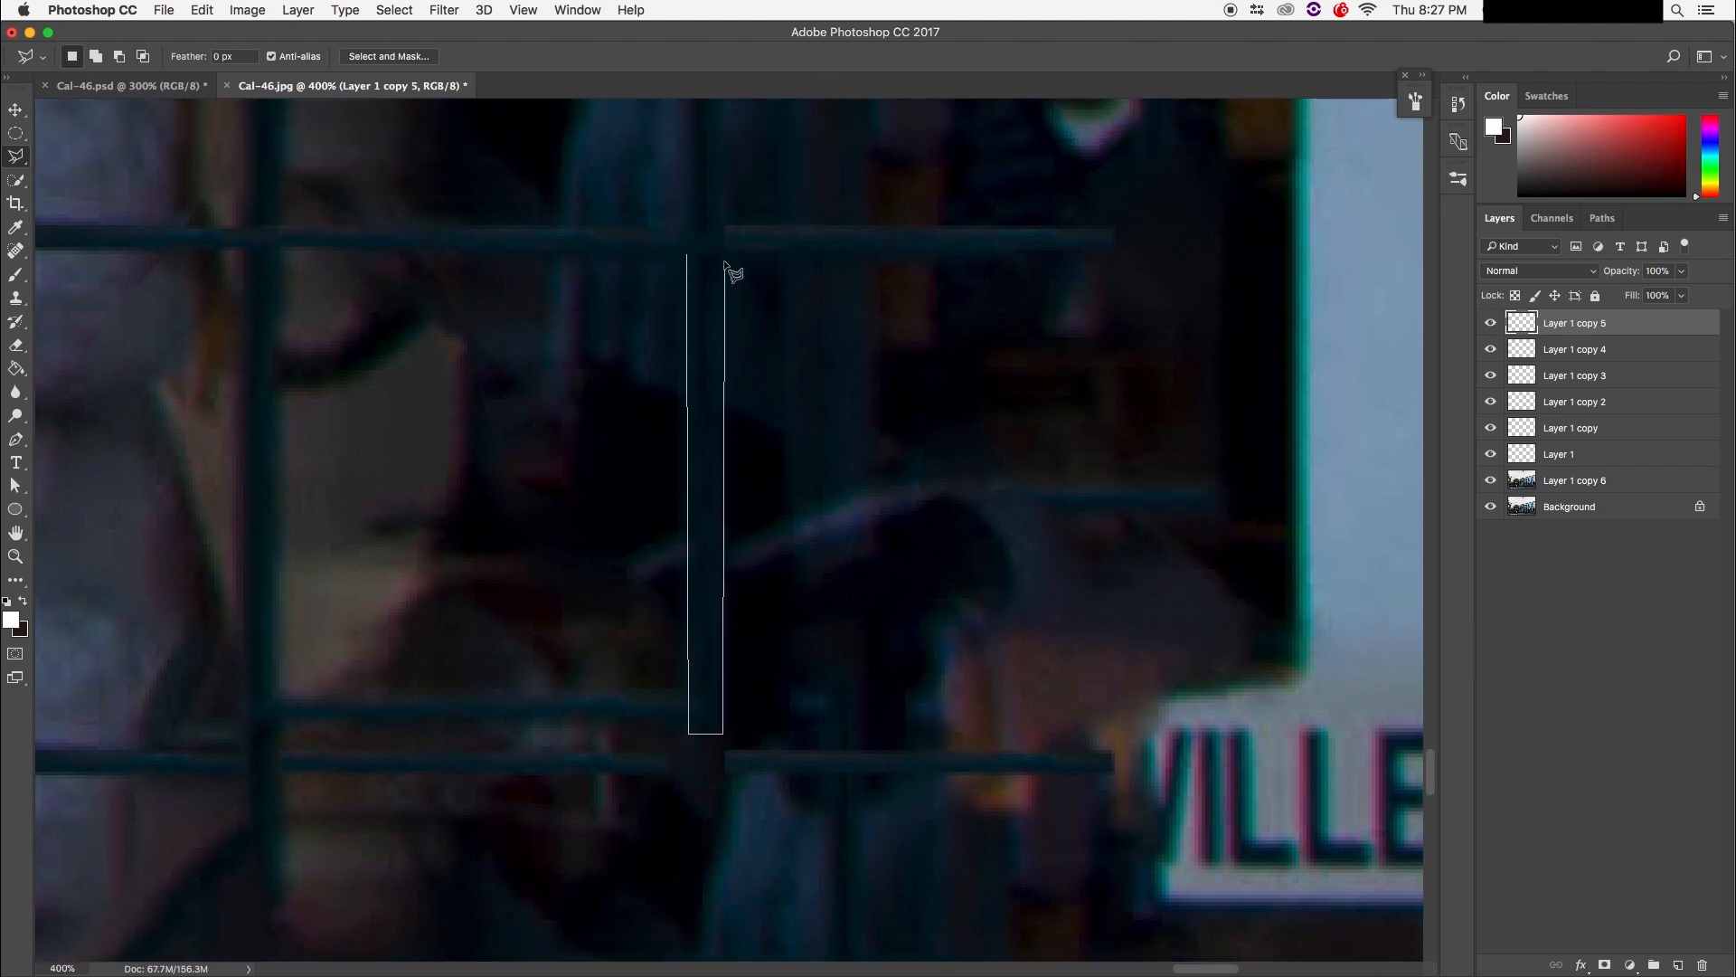
left_click(689, 255)
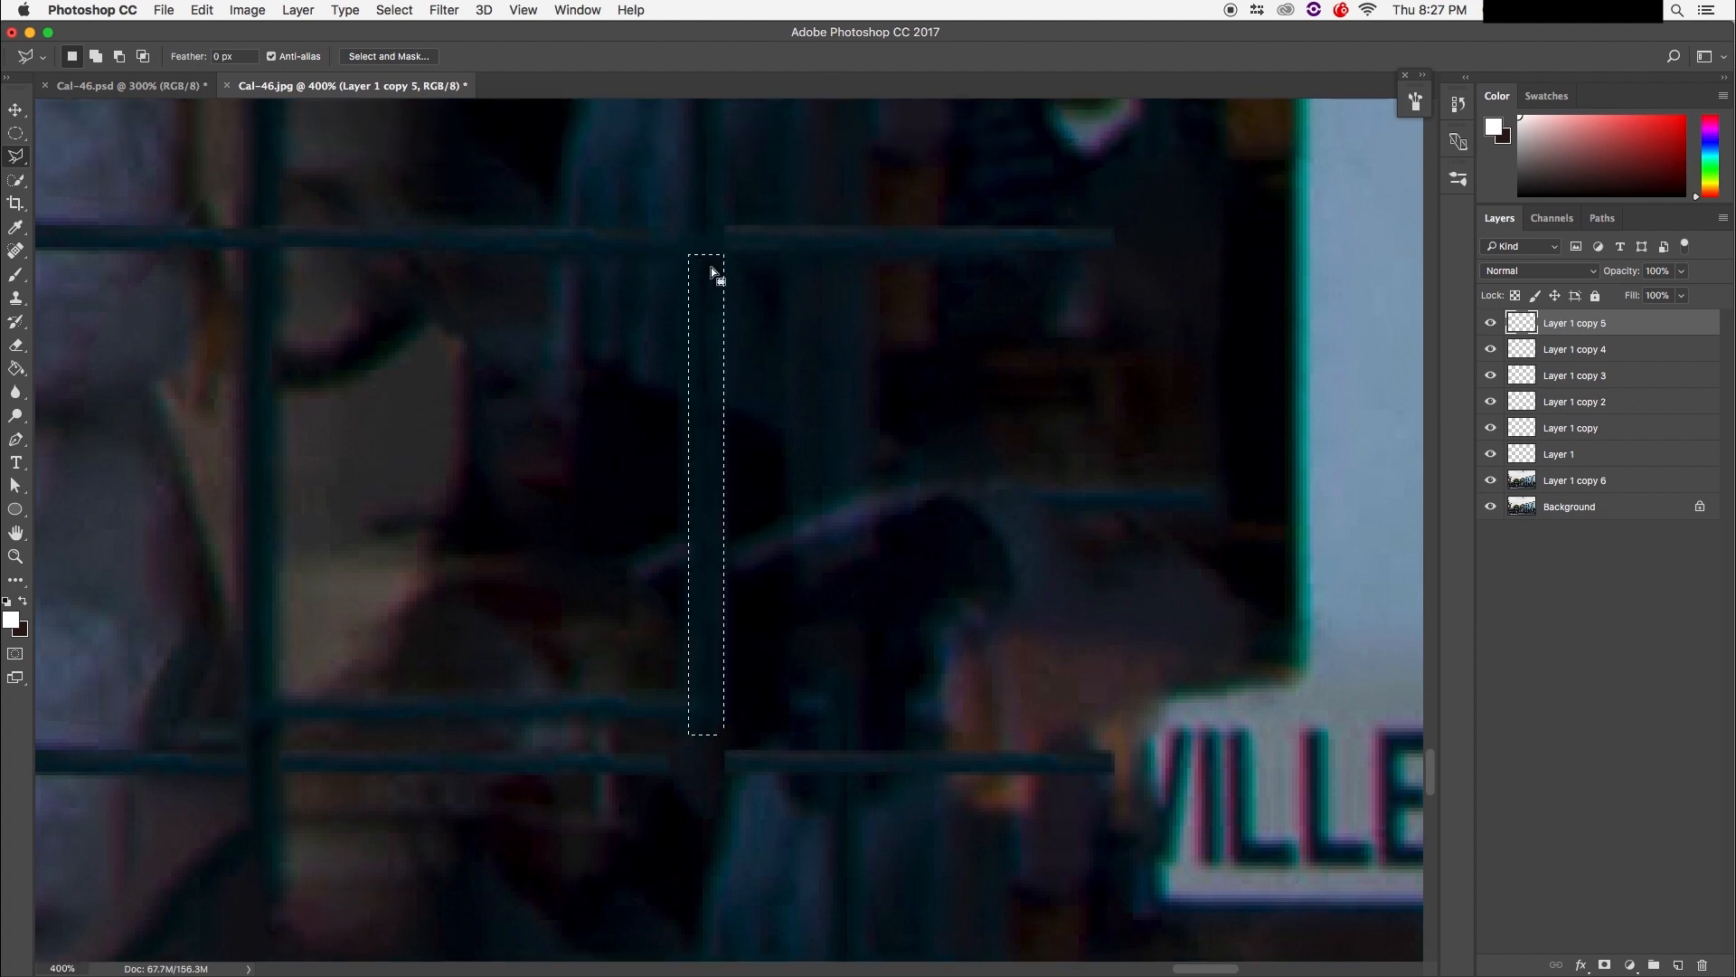
key("super+j")
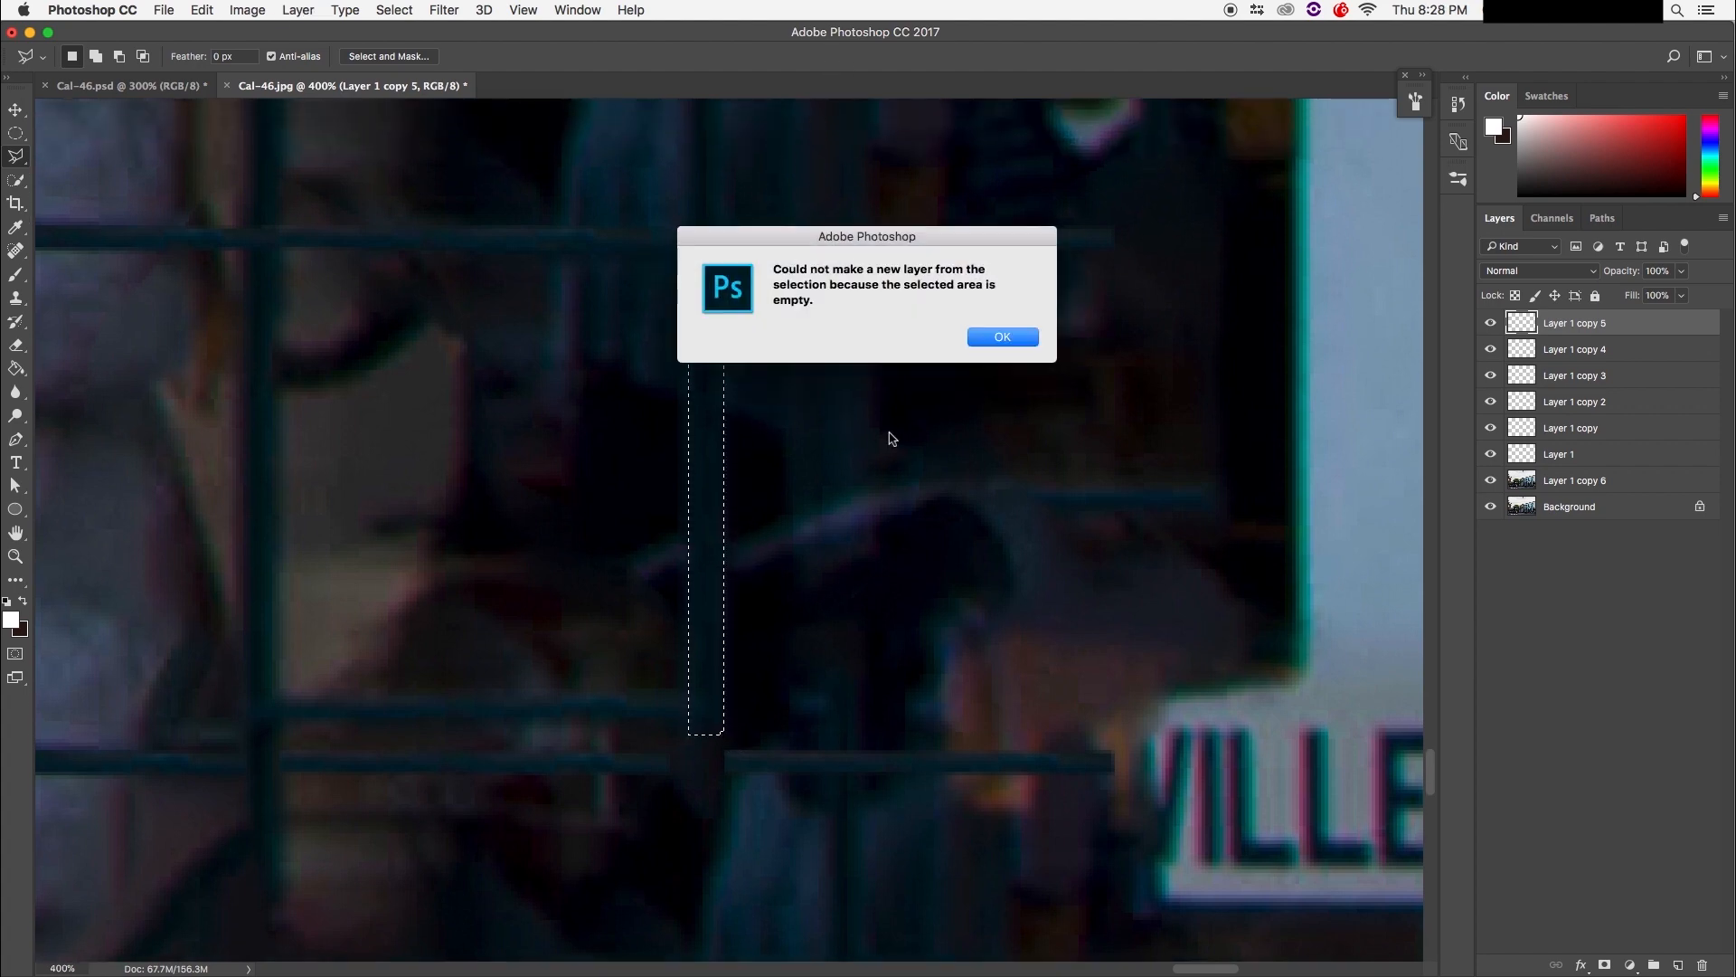
left_click(996, 341)
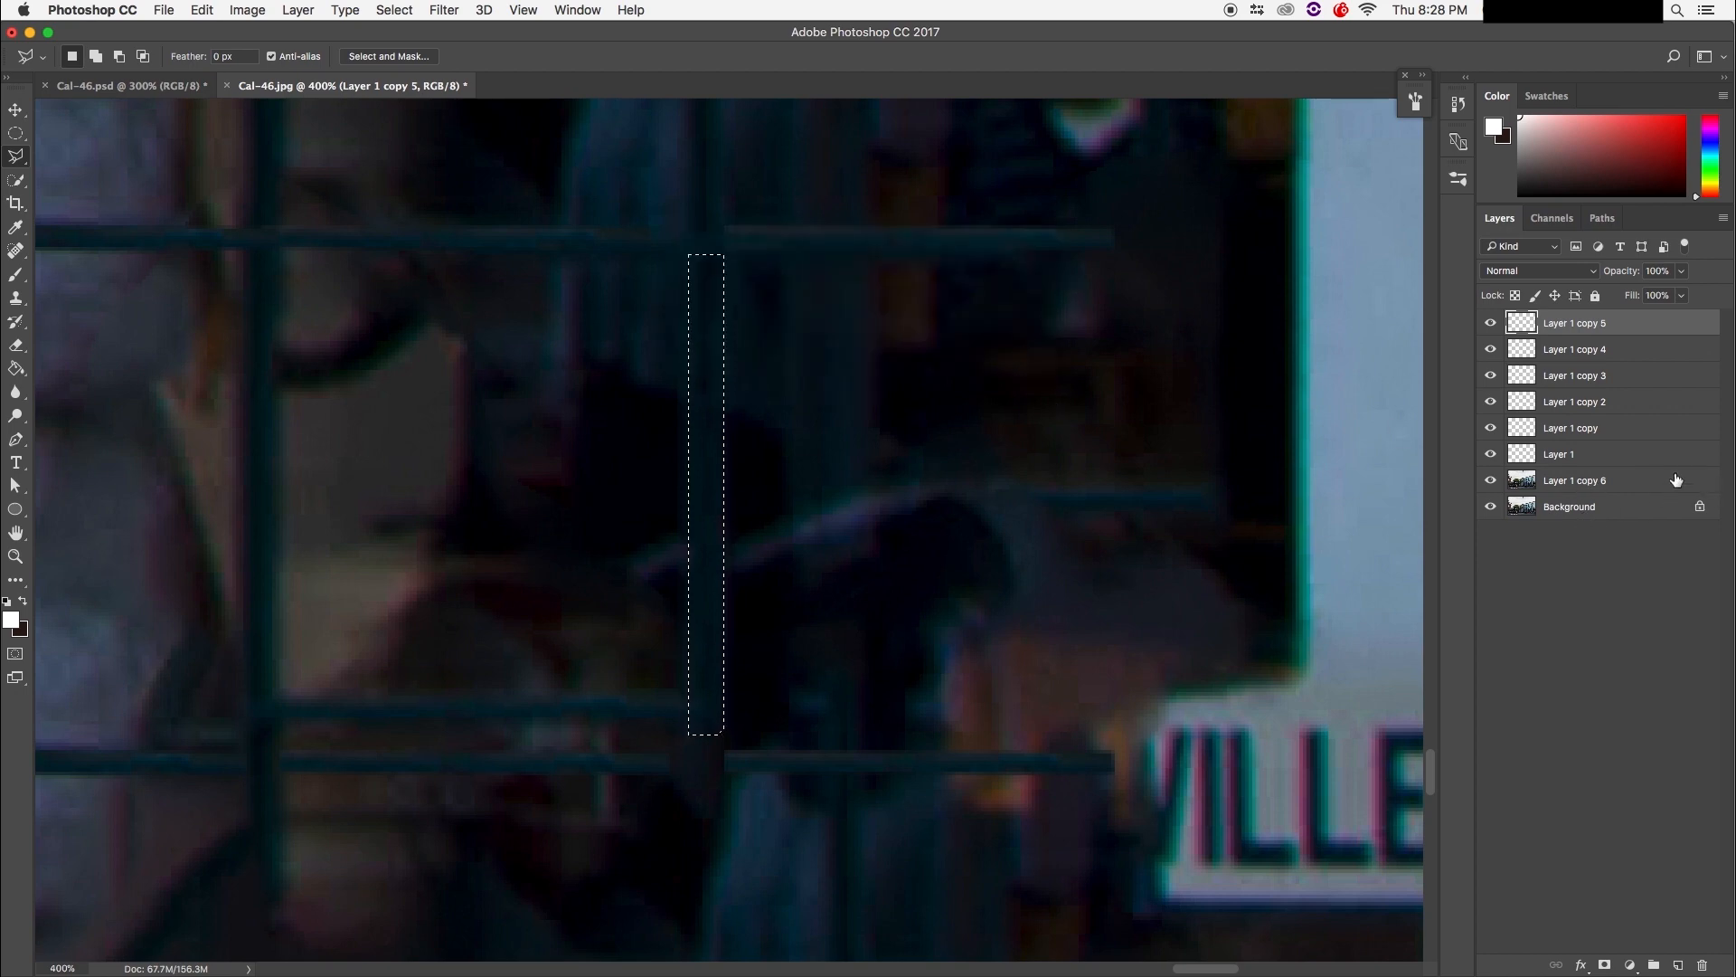
Step: Copy the selected vertical bar from Layer 1 copy 6 onto a new Layer 2
left_click(1573, 484)
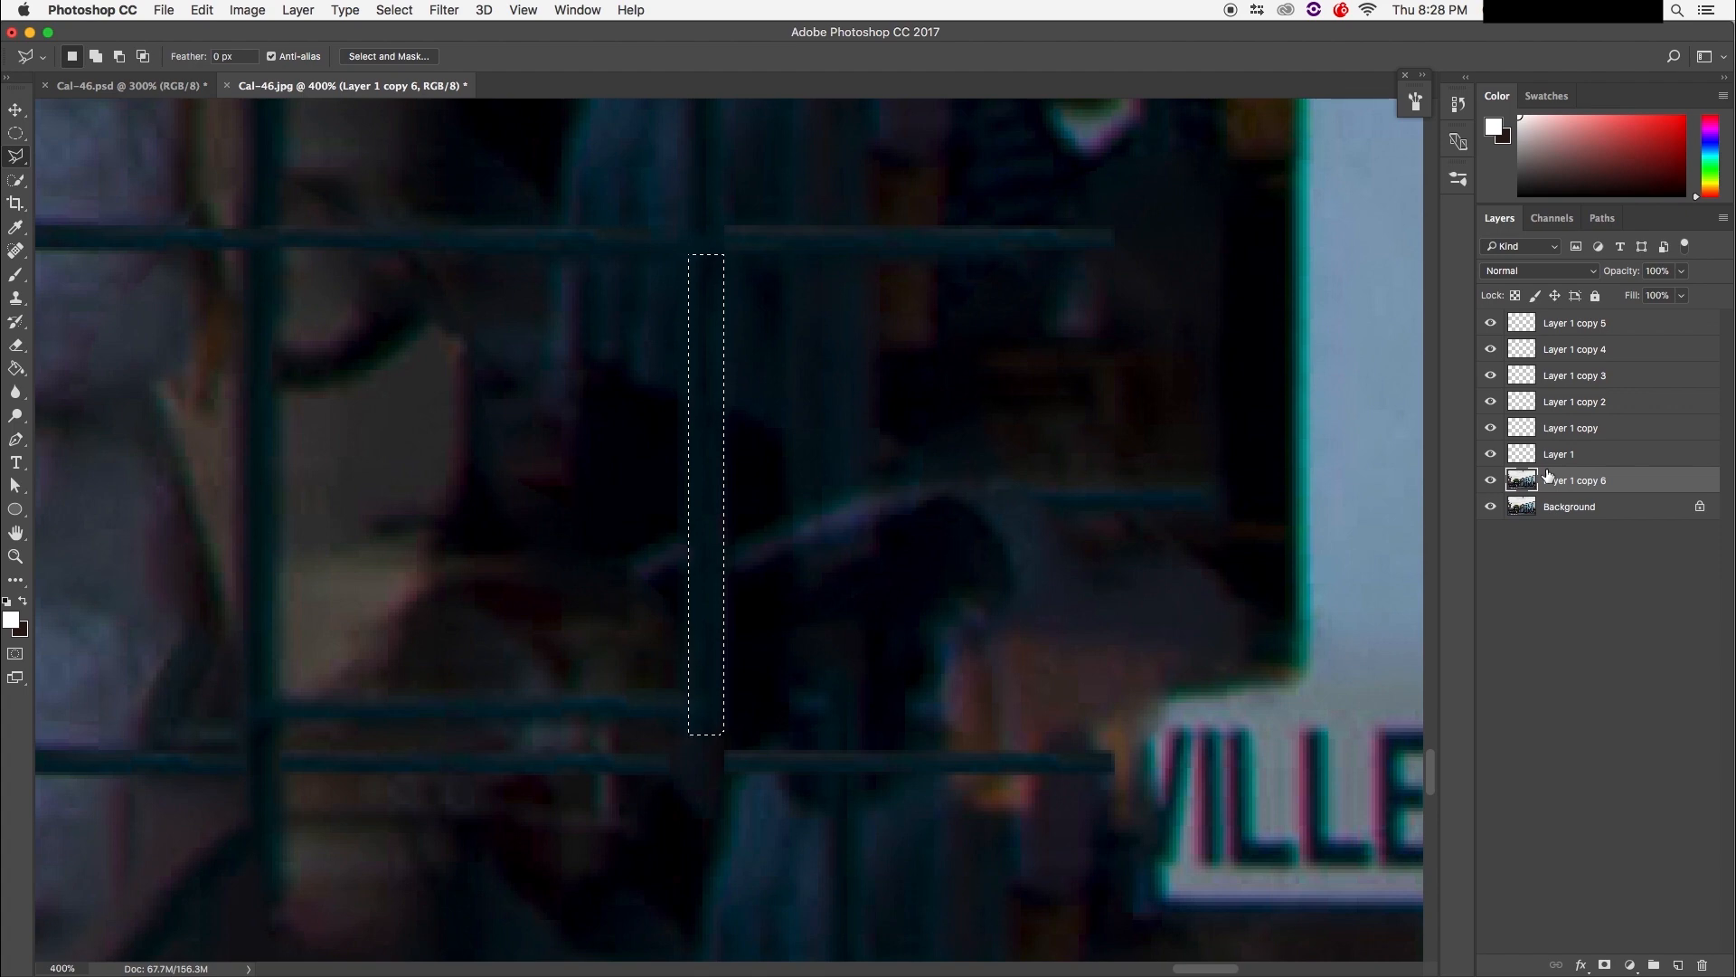
key("super+j")
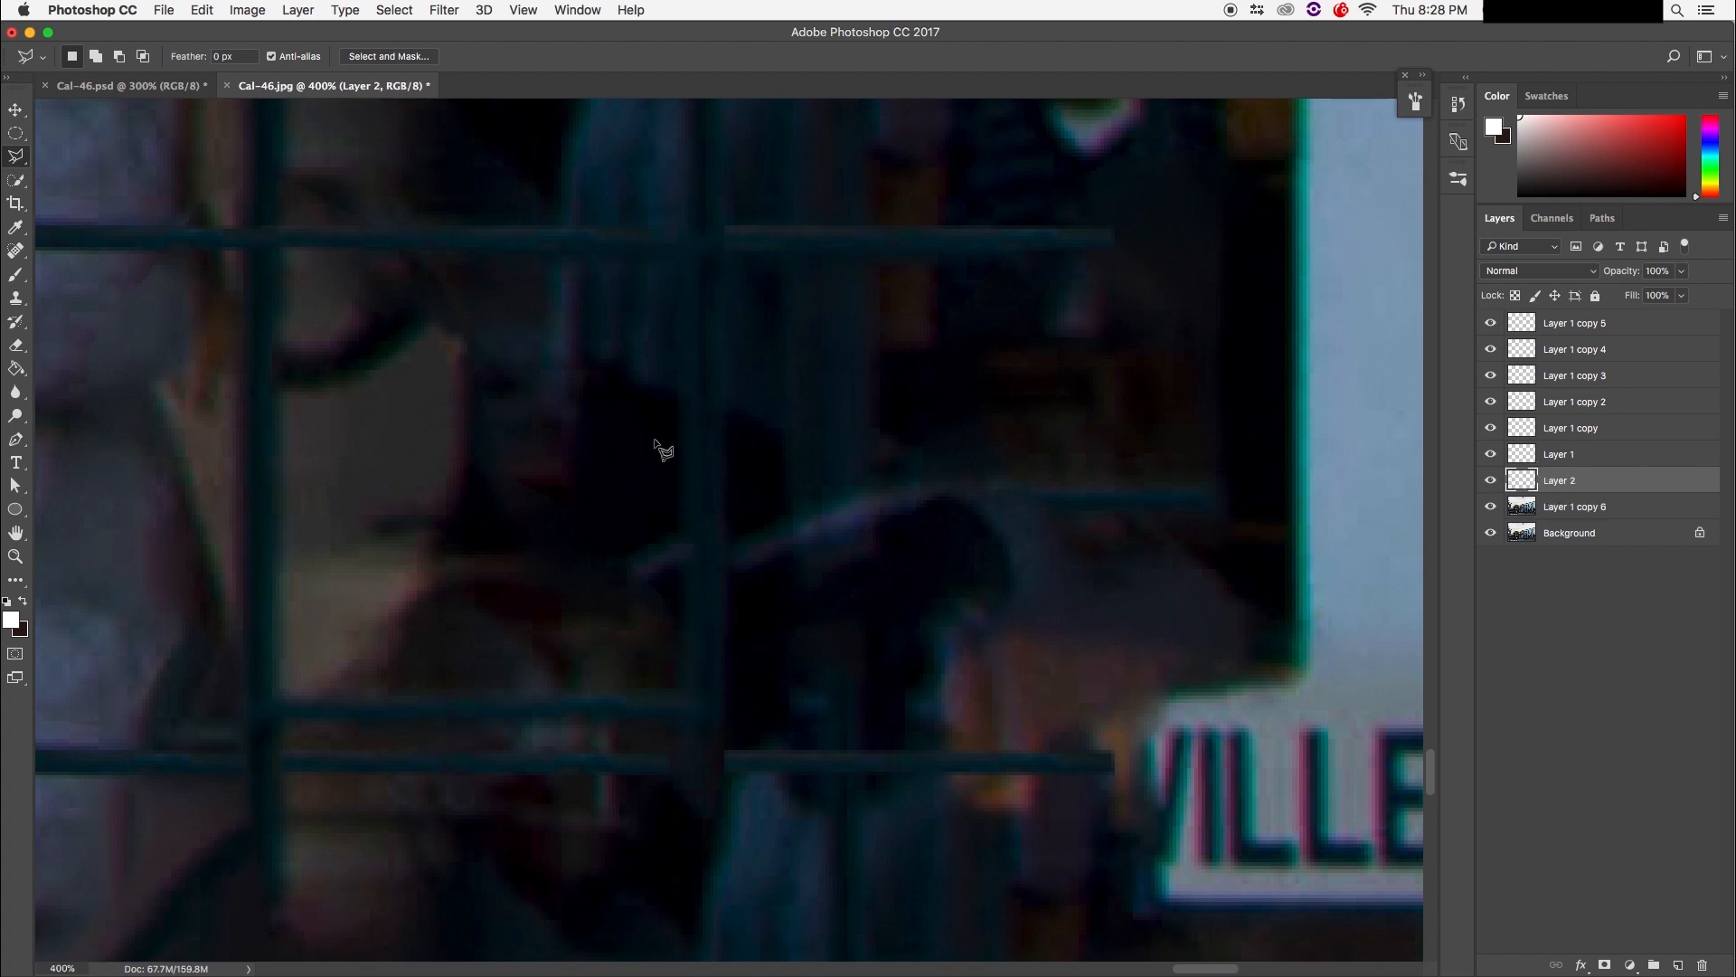
key("super+minus")
key("super+minus")
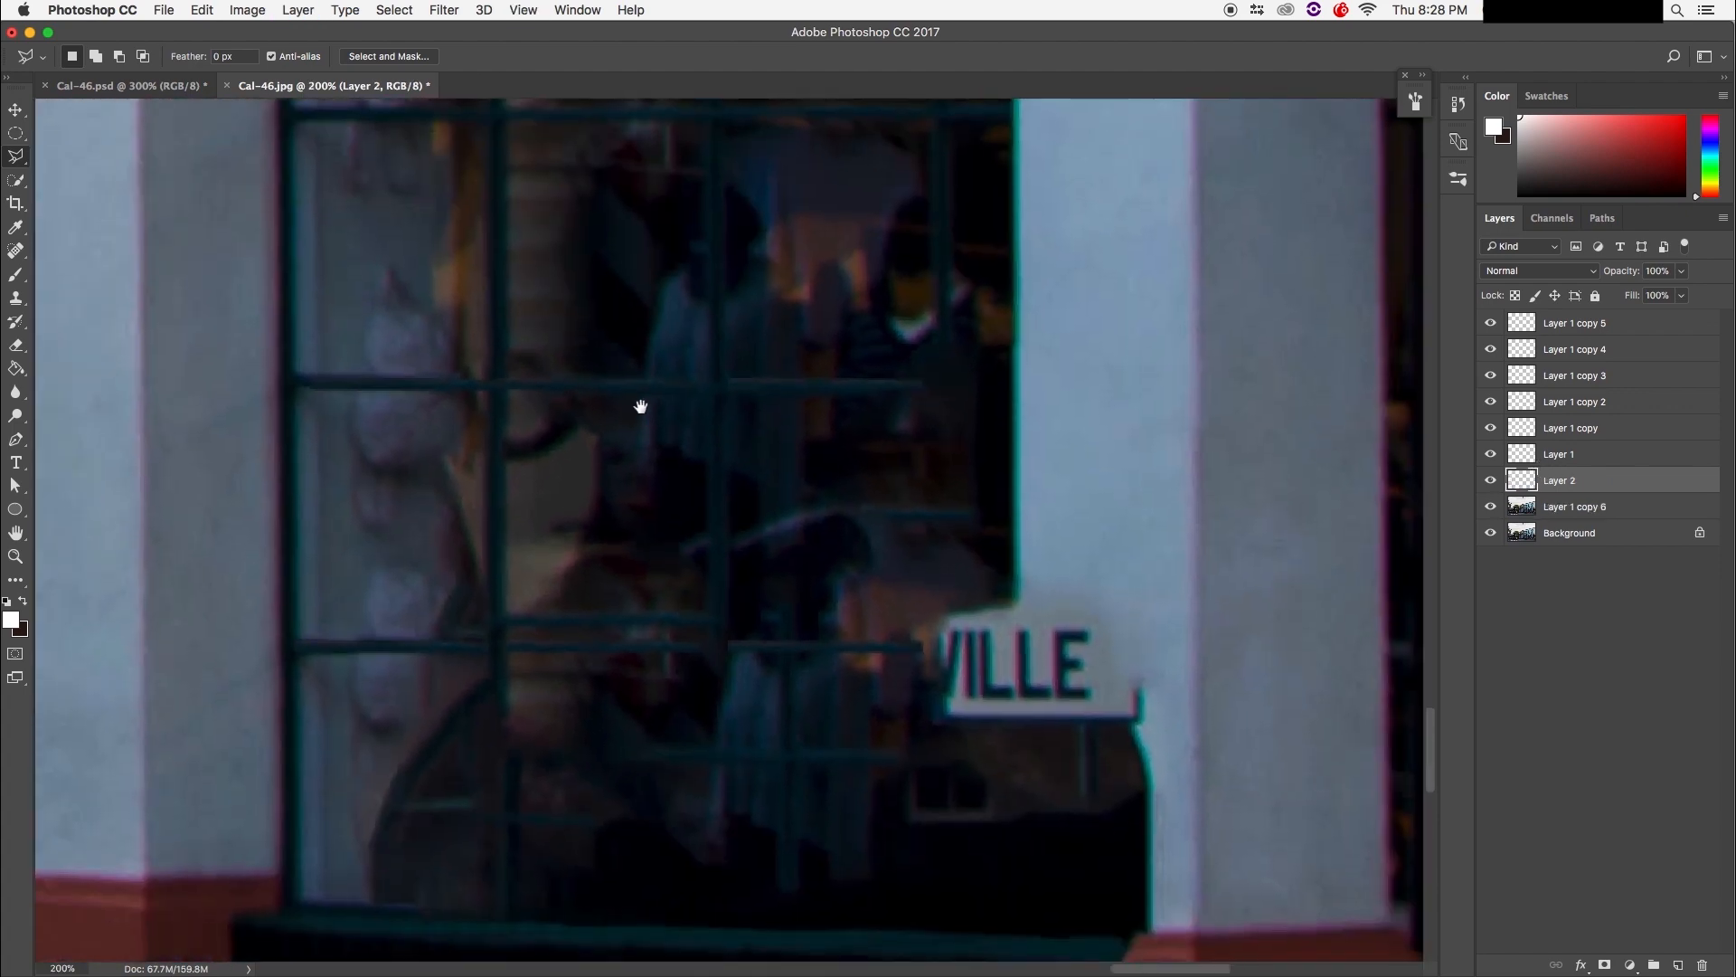
scroll(646, 361, "down", 3)
Step: Move the vertical muntin strip down into the window and Alt-drag a copy to the left
key("v")
mouse_move(701, 368)
left_mouse_down()
mouse_move(700, 692)
mouse_move(699, 593)
mouse_move(703, 671)
mouse_move(705, 629)
left_mouse_up()
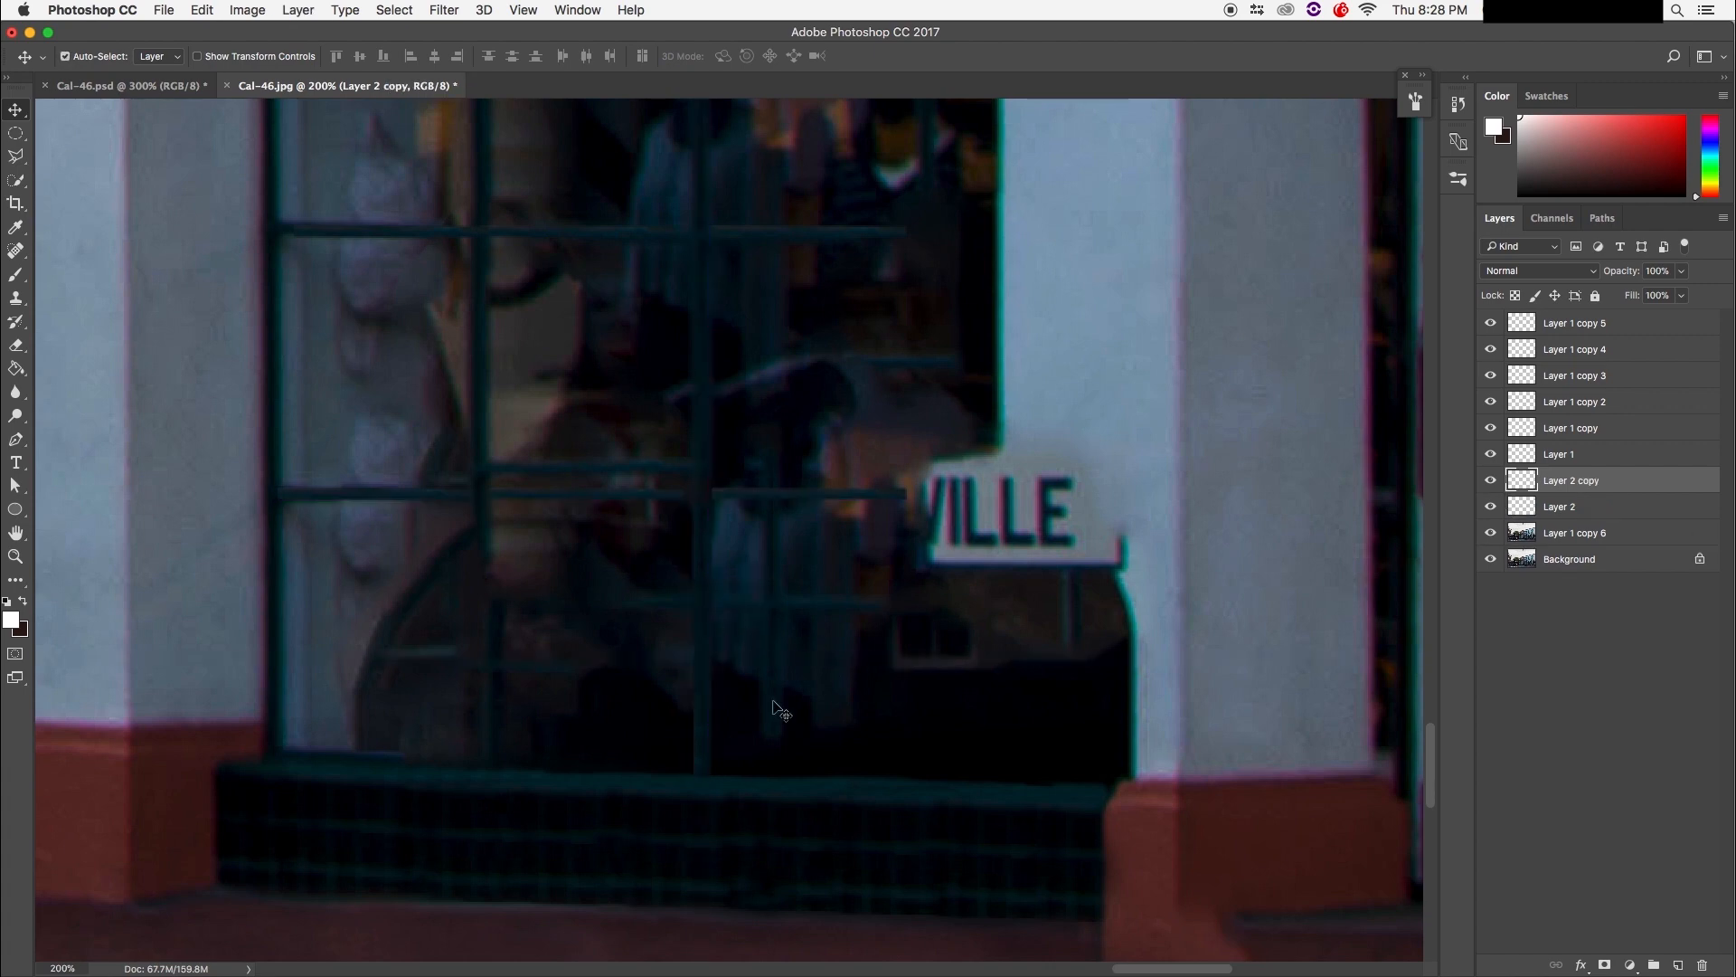
key("super")
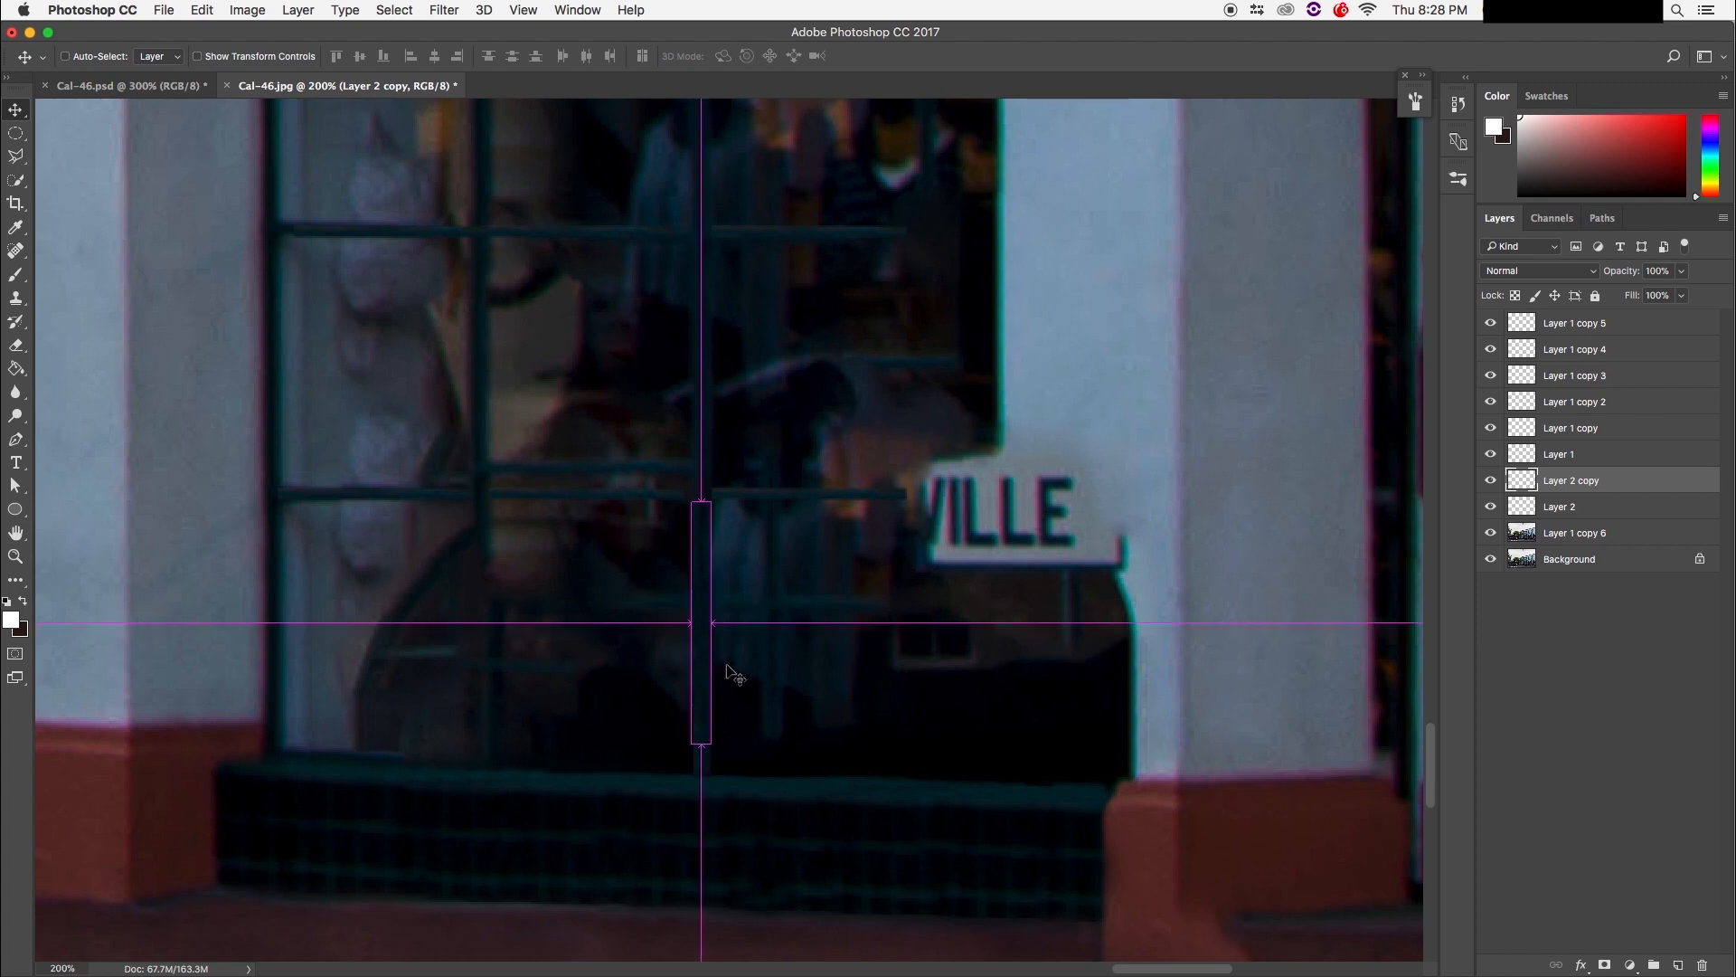
left_click_drag(714, 656, 476, 671)
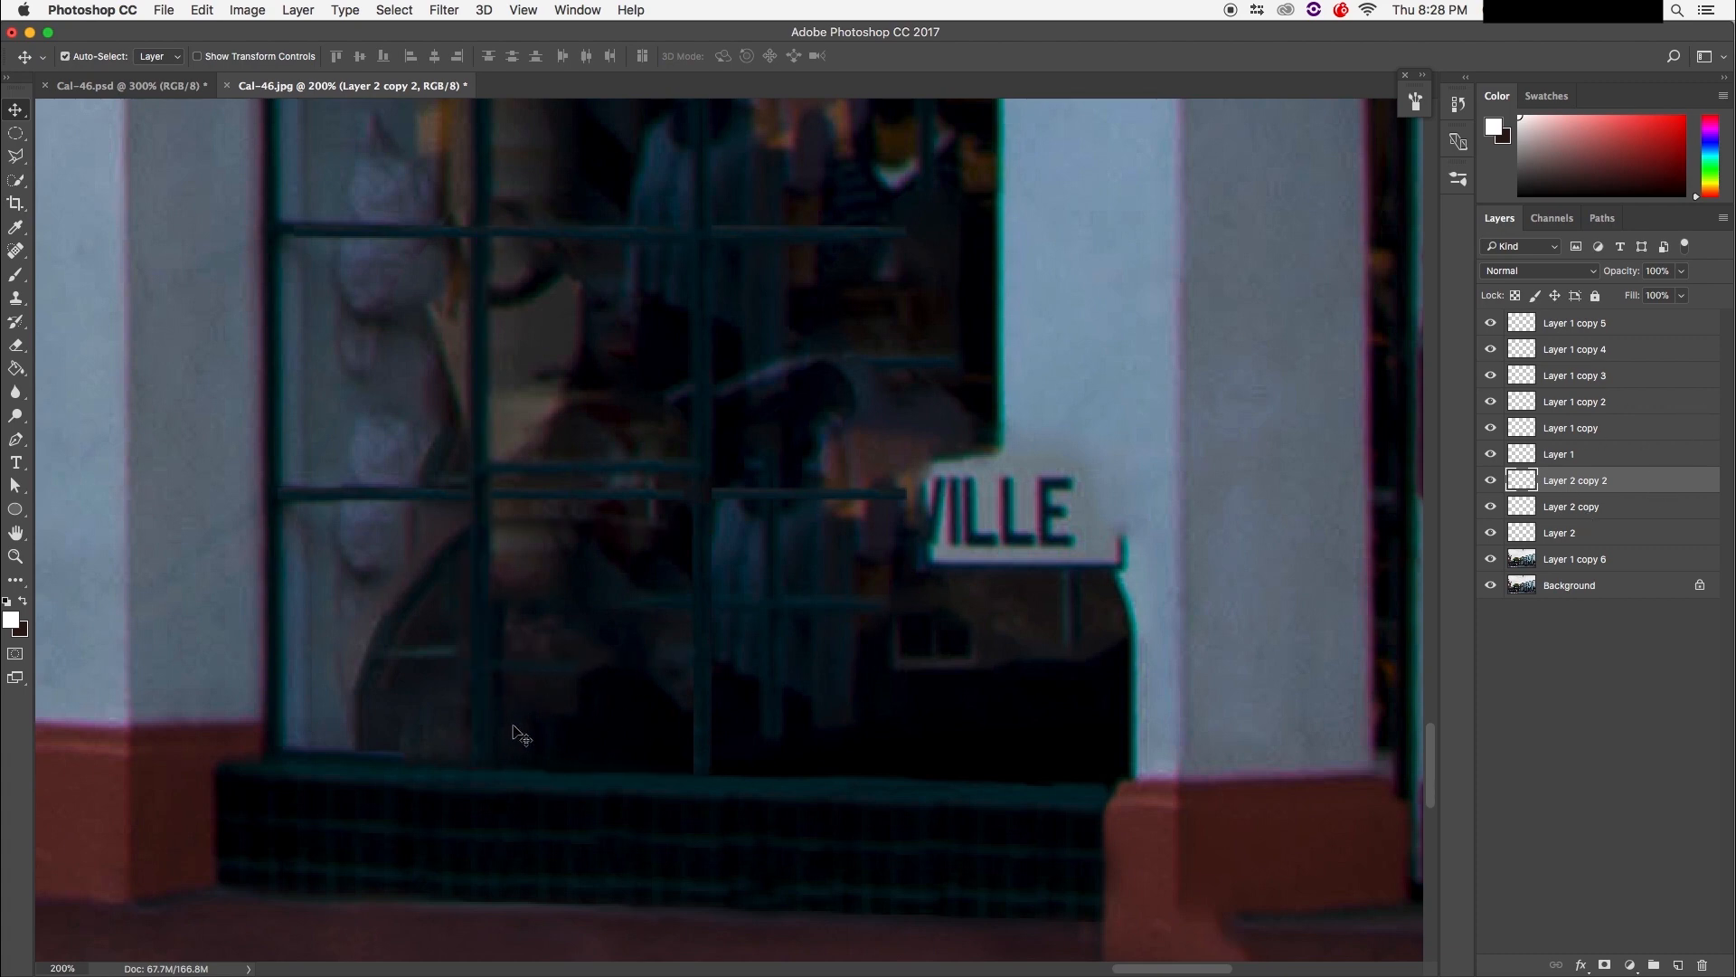
Step: Duplicate the Layer 1 copy 5 crossbar twice, sliding one copy right and one down
scroll(466, 748, "up", 5)
scroll(466, 748, "right", 5)
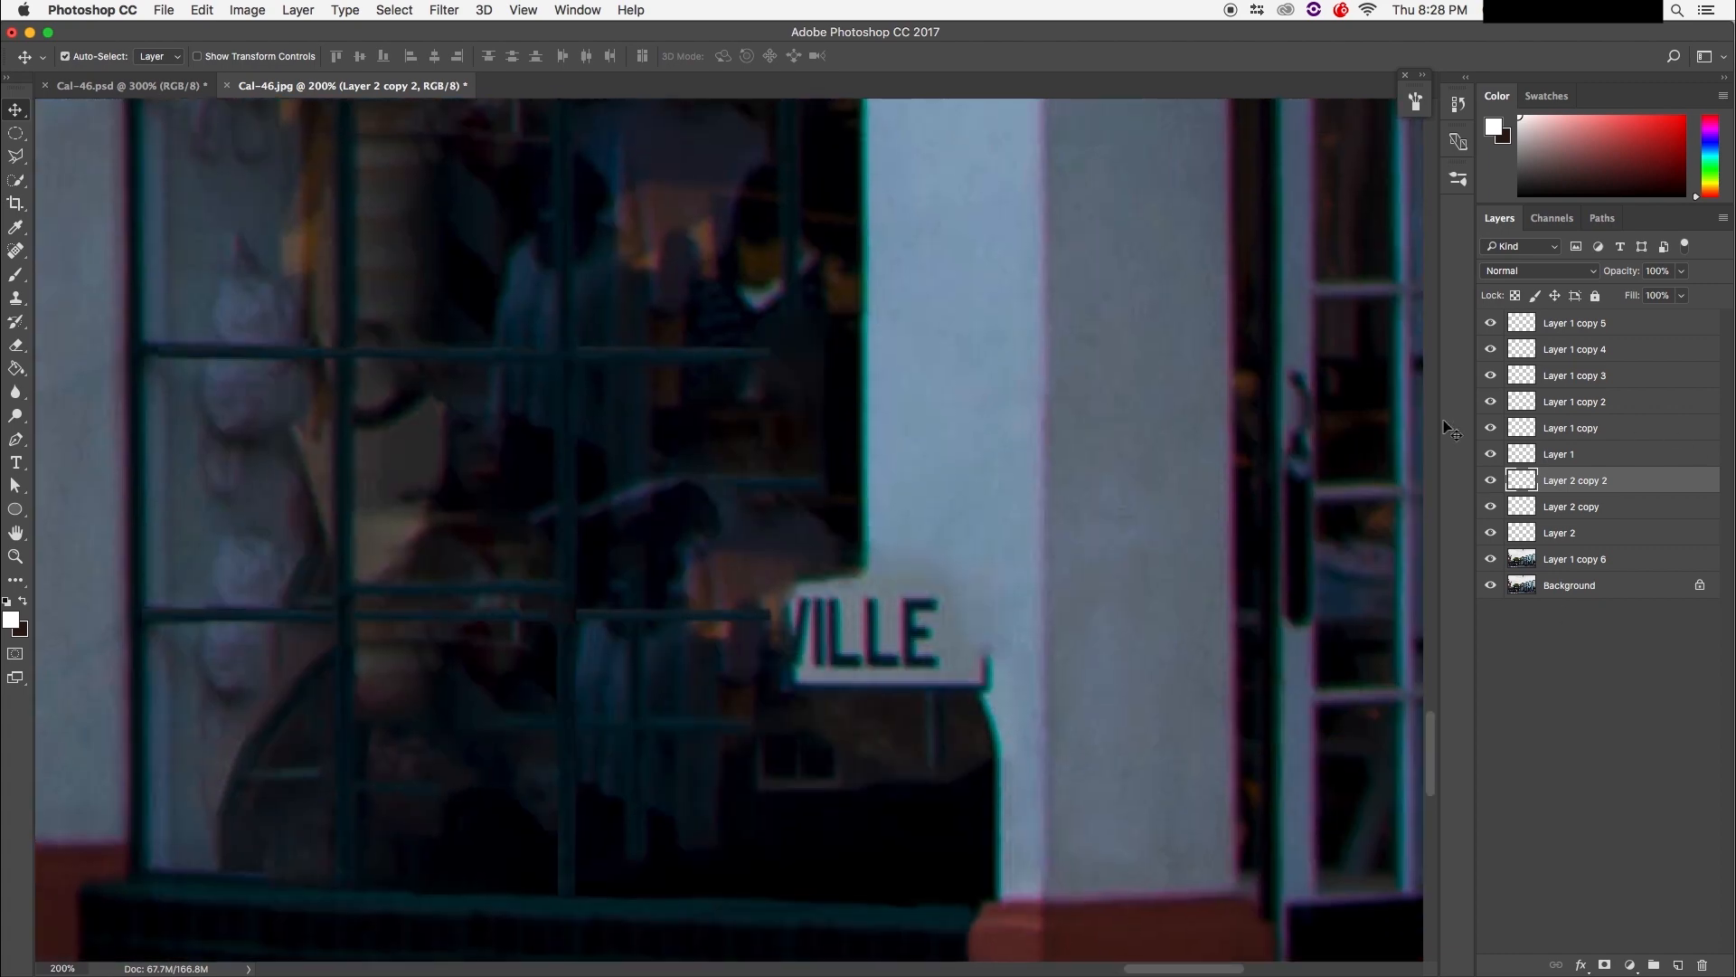
scroll(492, 648, "left", 10)
scroll(702, 675, "right", 10)
scroll(701, 675, "up", 3)
scroll(554, 680, "up", 3)
scroll(554, 680, "right", 1)
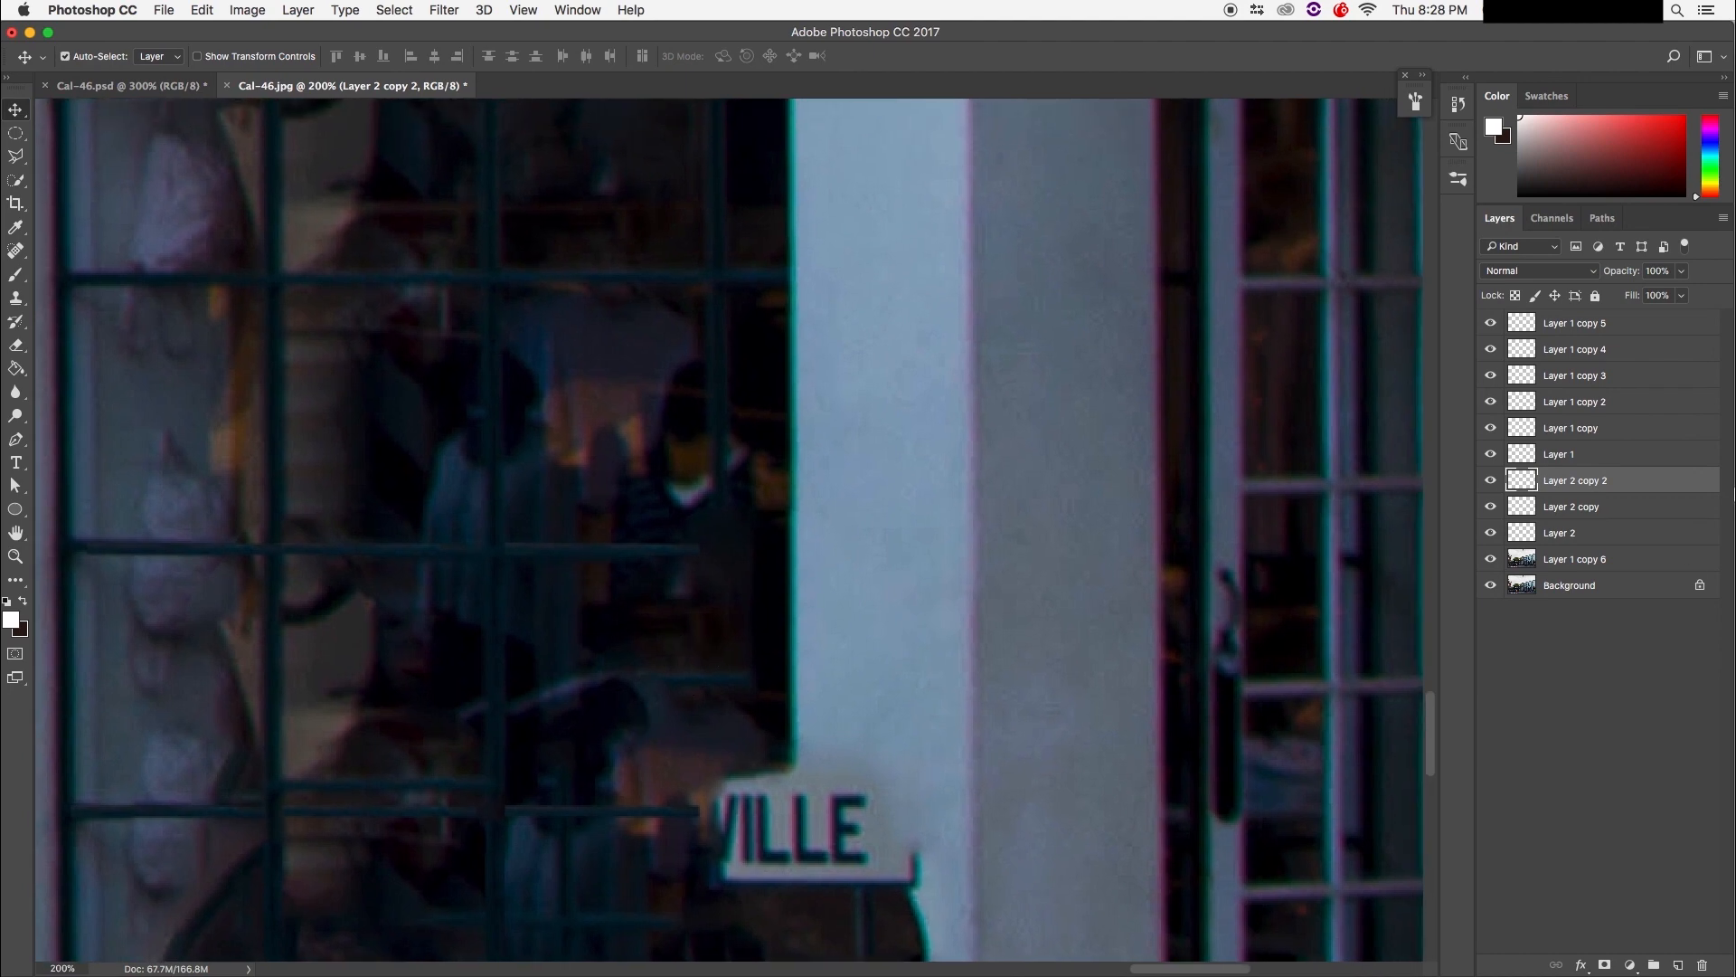
left_click(1567, 325)
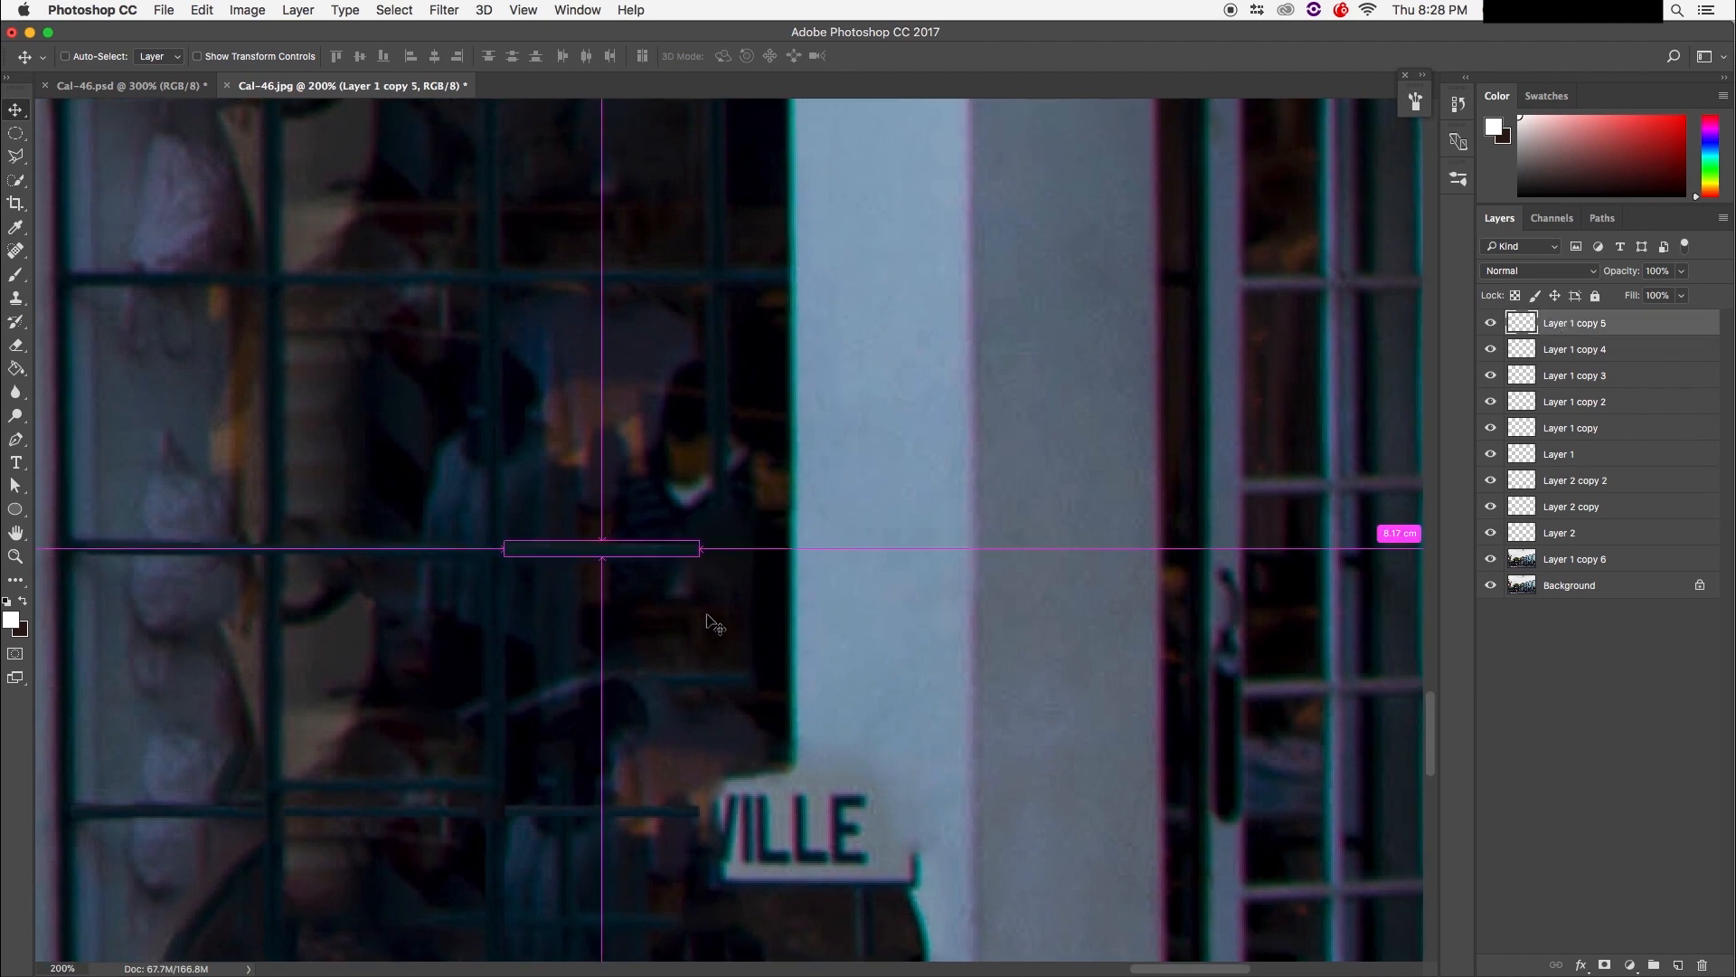
key("super+j")
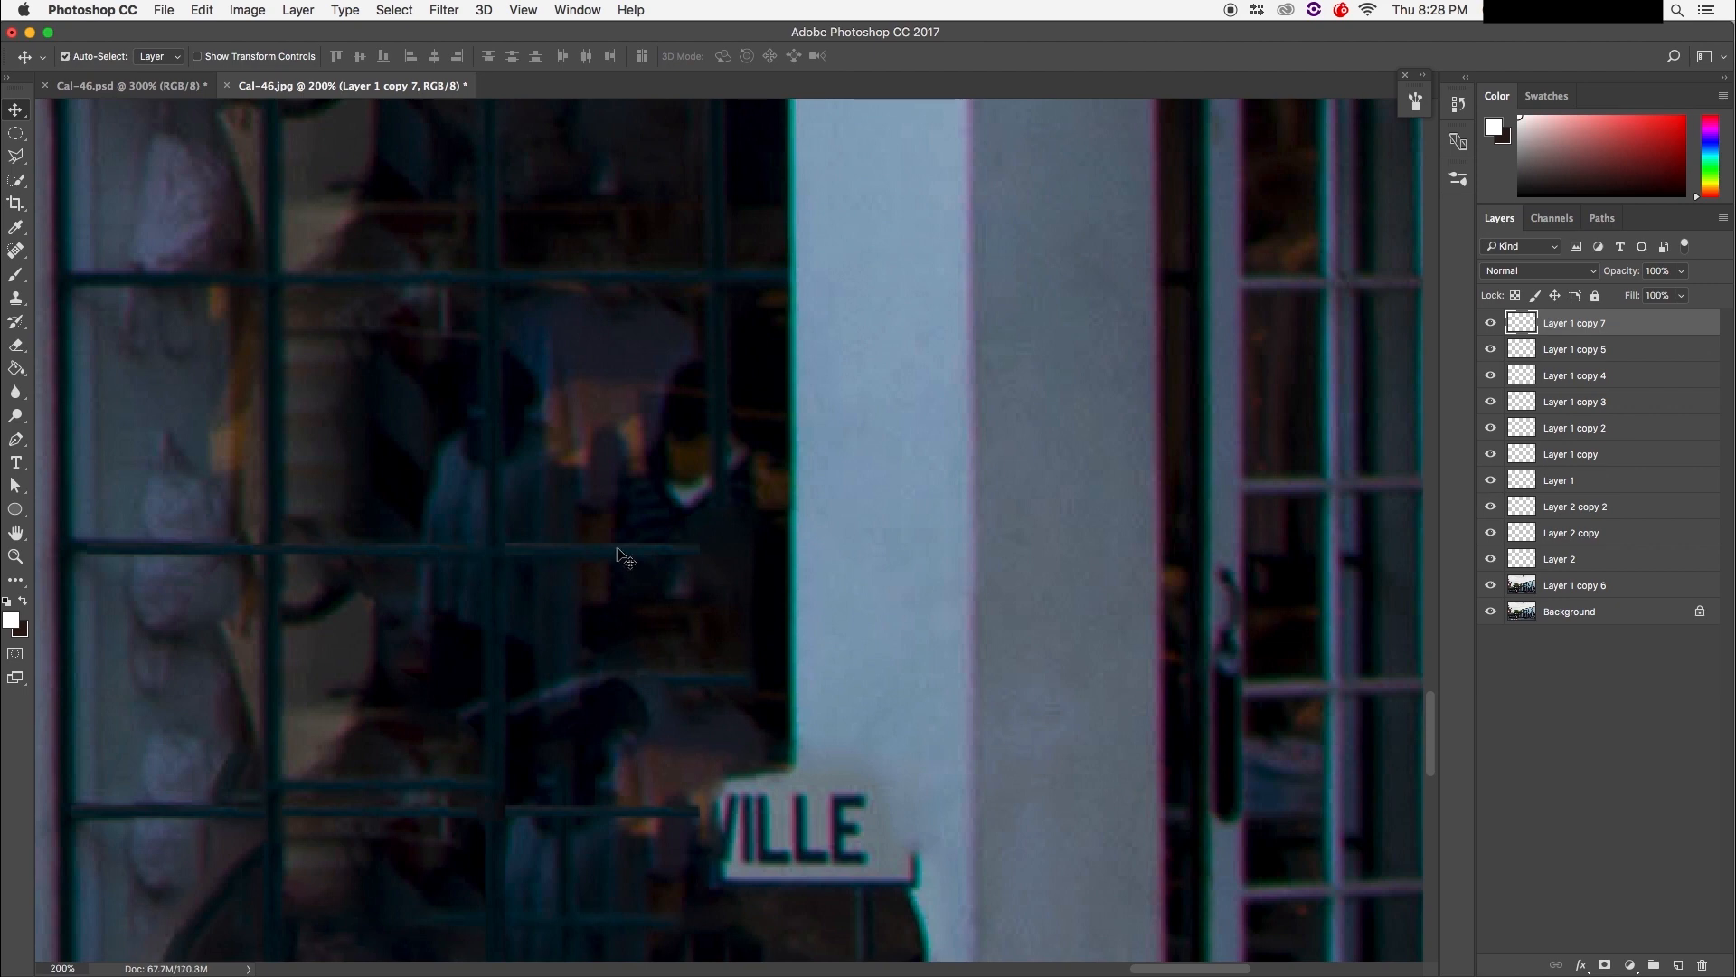
left_click_drag(621, 550, 707, 551)
key("super+j")
left_click_drag(671, 557, 647, 768)
Step: Undo the accidental photo-layer move and place a Layer 2 vertical bar copy under the crossbar
key("super+z")
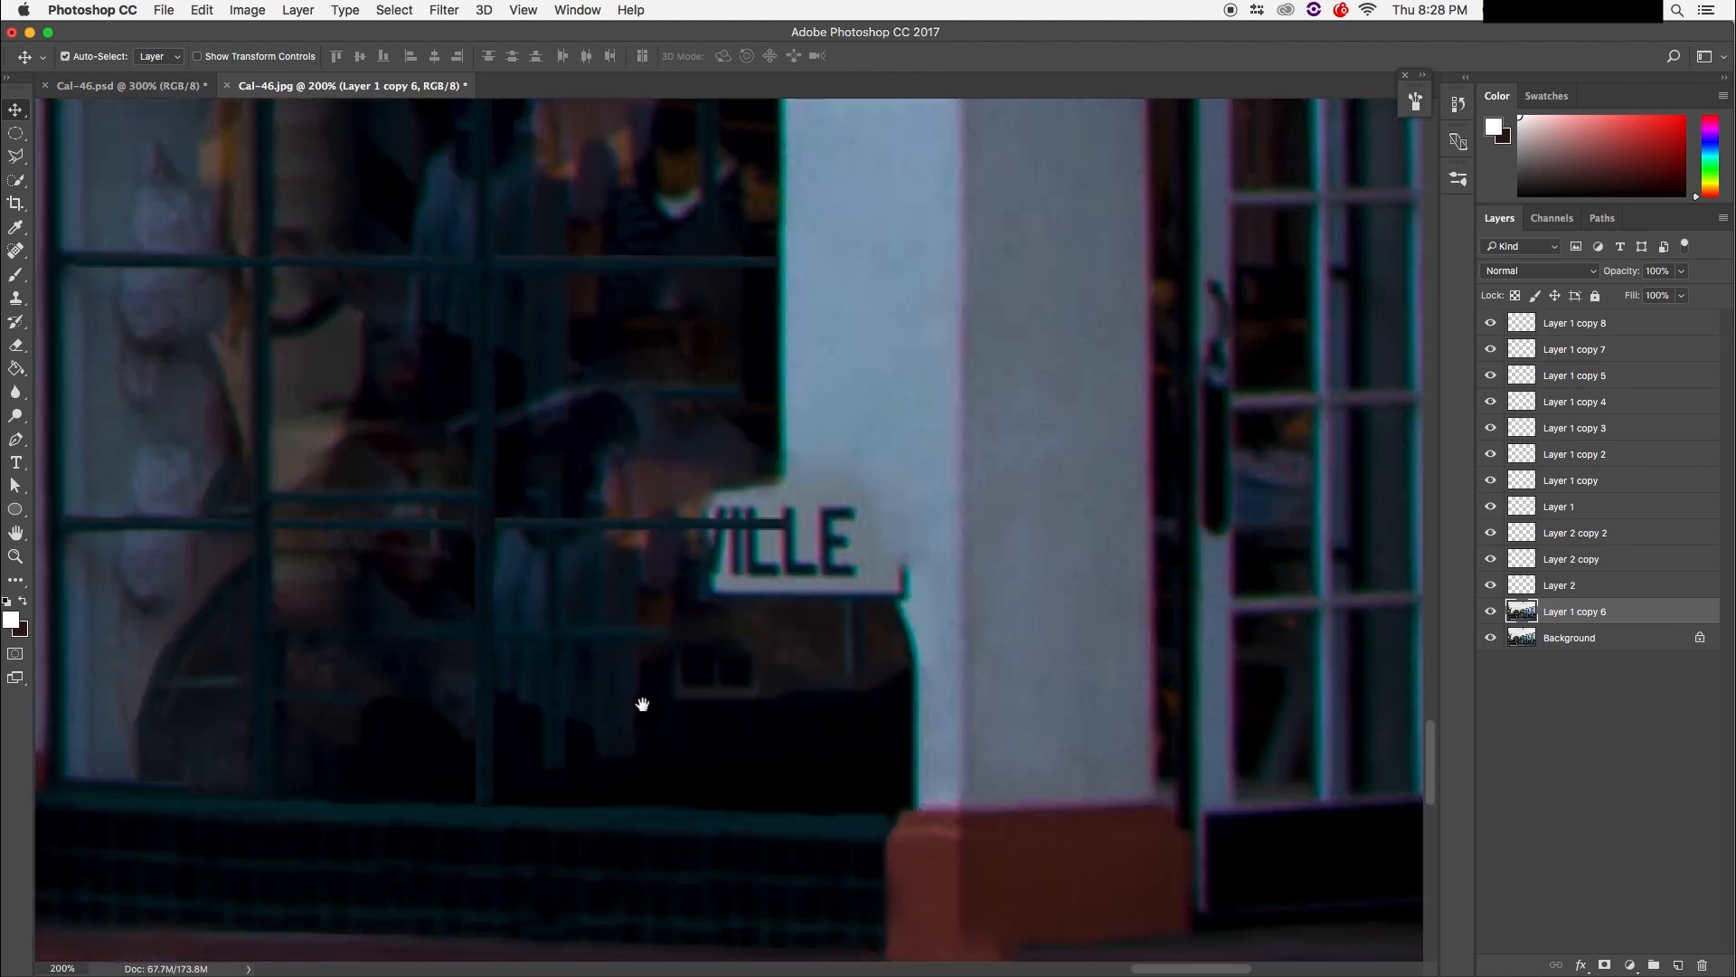
left_click_drag(642, 704, 660, 781)
mouse_move(678, 519)
left_mouse_down()
mouse_move(666, 805)
mouse_move(710, 826)
mouse_move(682, 724)
mouse_move(612, 609)
mouse_move(661, 728)
mouse_move(654, 682)
mouse_move(627, 666)
mouse_move(573, 388)
mouse_move(608, 496)
left_mouse_up()
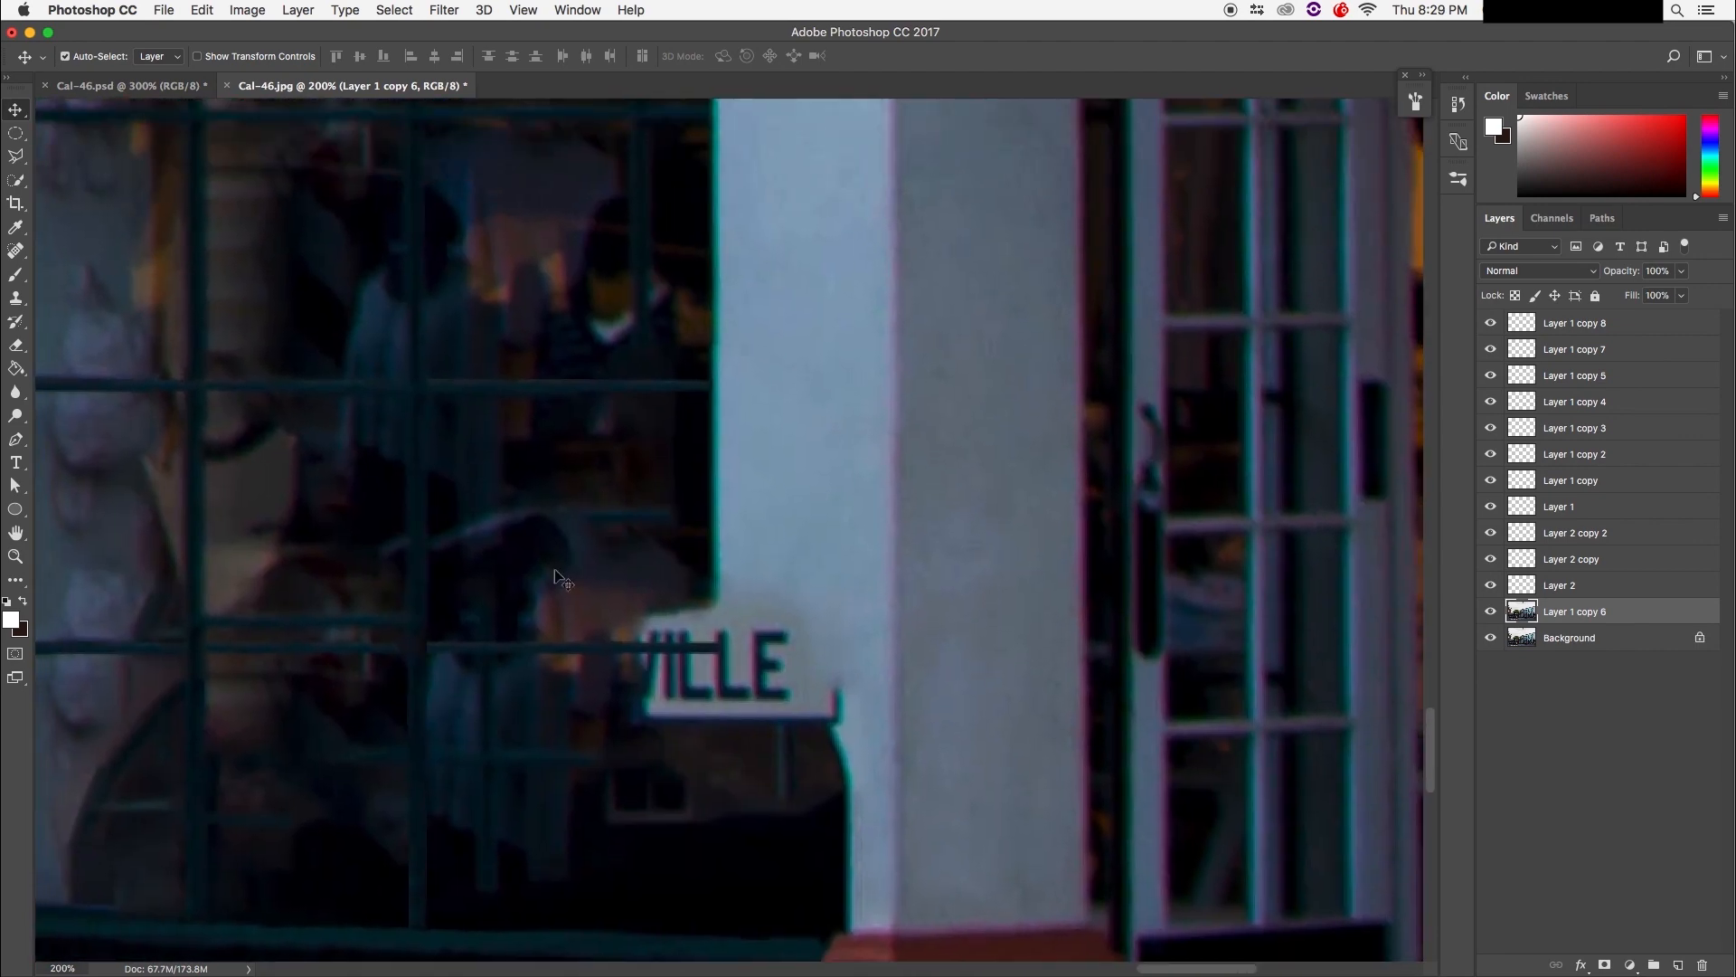
left_click(1609, 588)
left_click_drag(714, 590, 579, 653)
left_click_drag(420, 735, 642, 469)
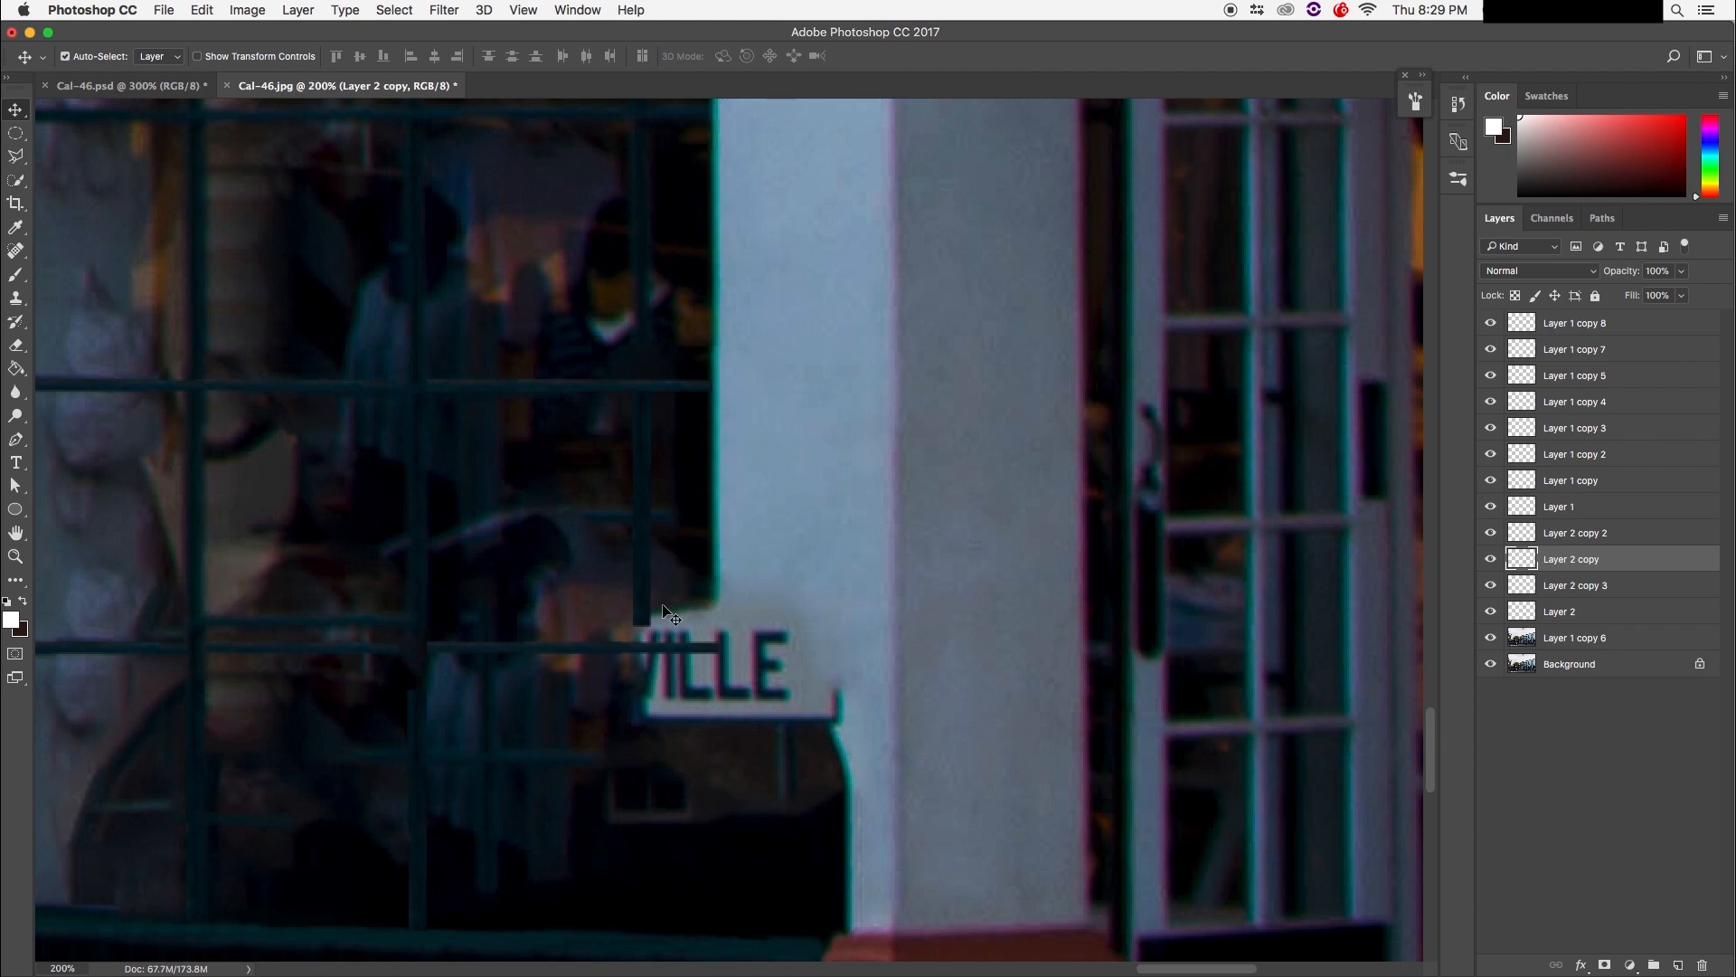
Step: Make more vertical bar copies, extending the muntin down to the window sill
left_click_drag(644, 615, 638, 737)
key("super+j")
left_click_drag(647, 509, 647, 751)
scroll(539, 690, "down", 3)
key("super+j")
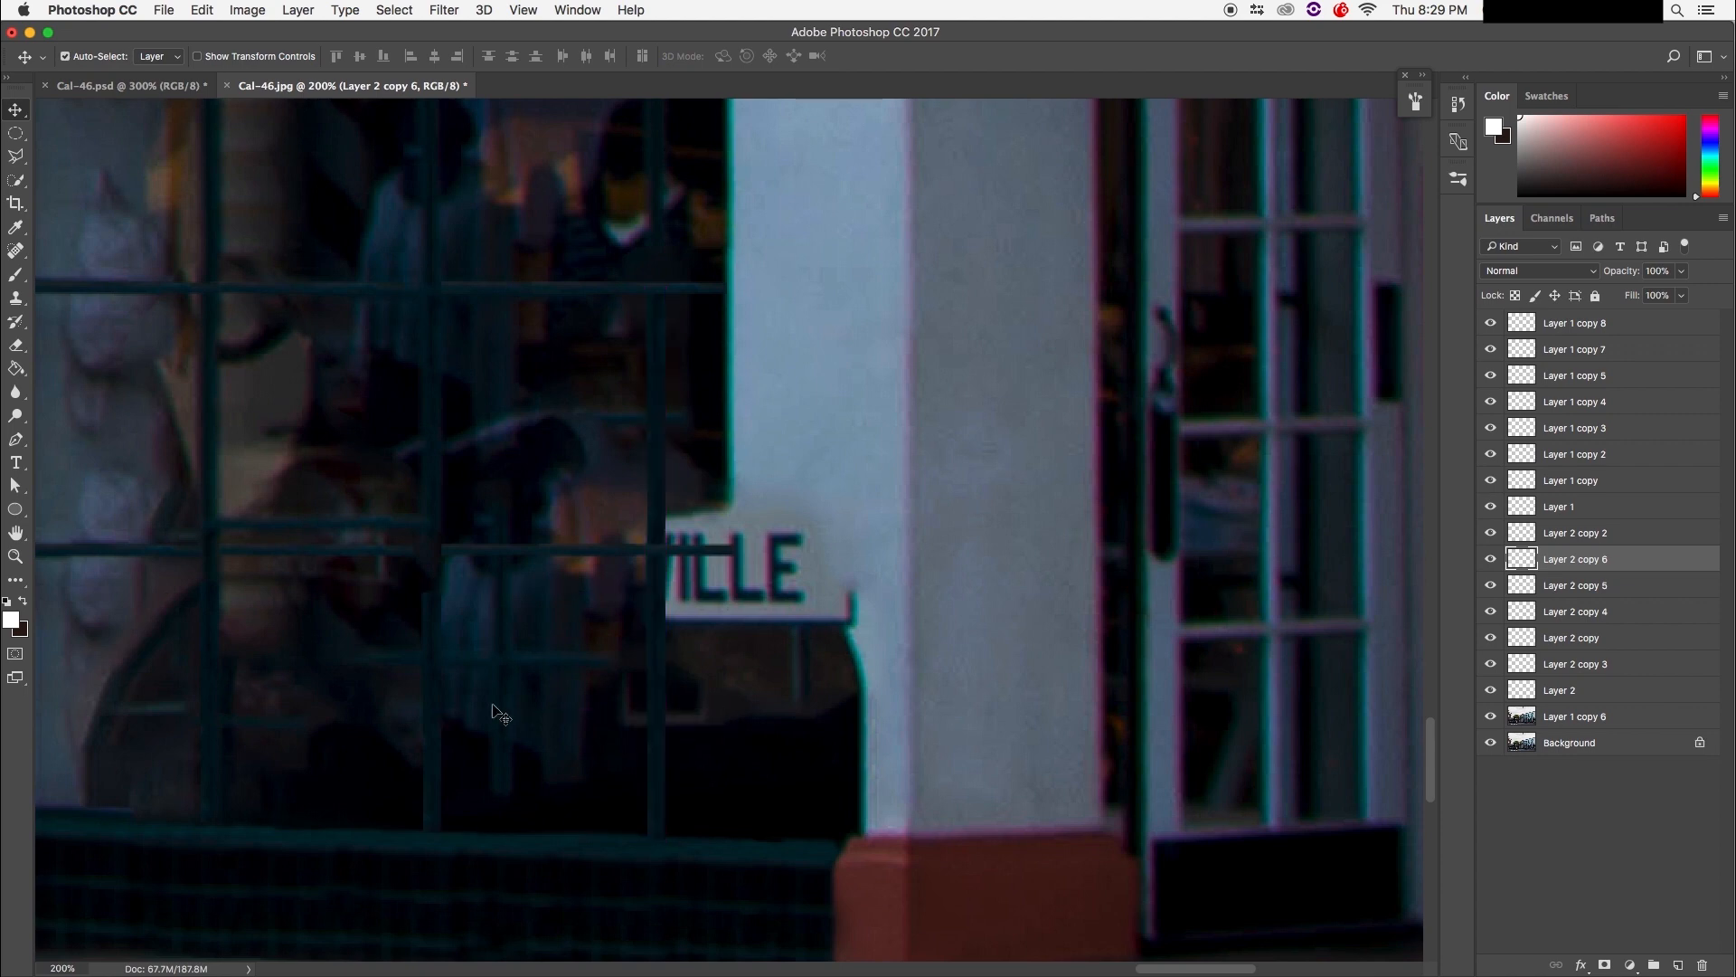
key("super+minus")
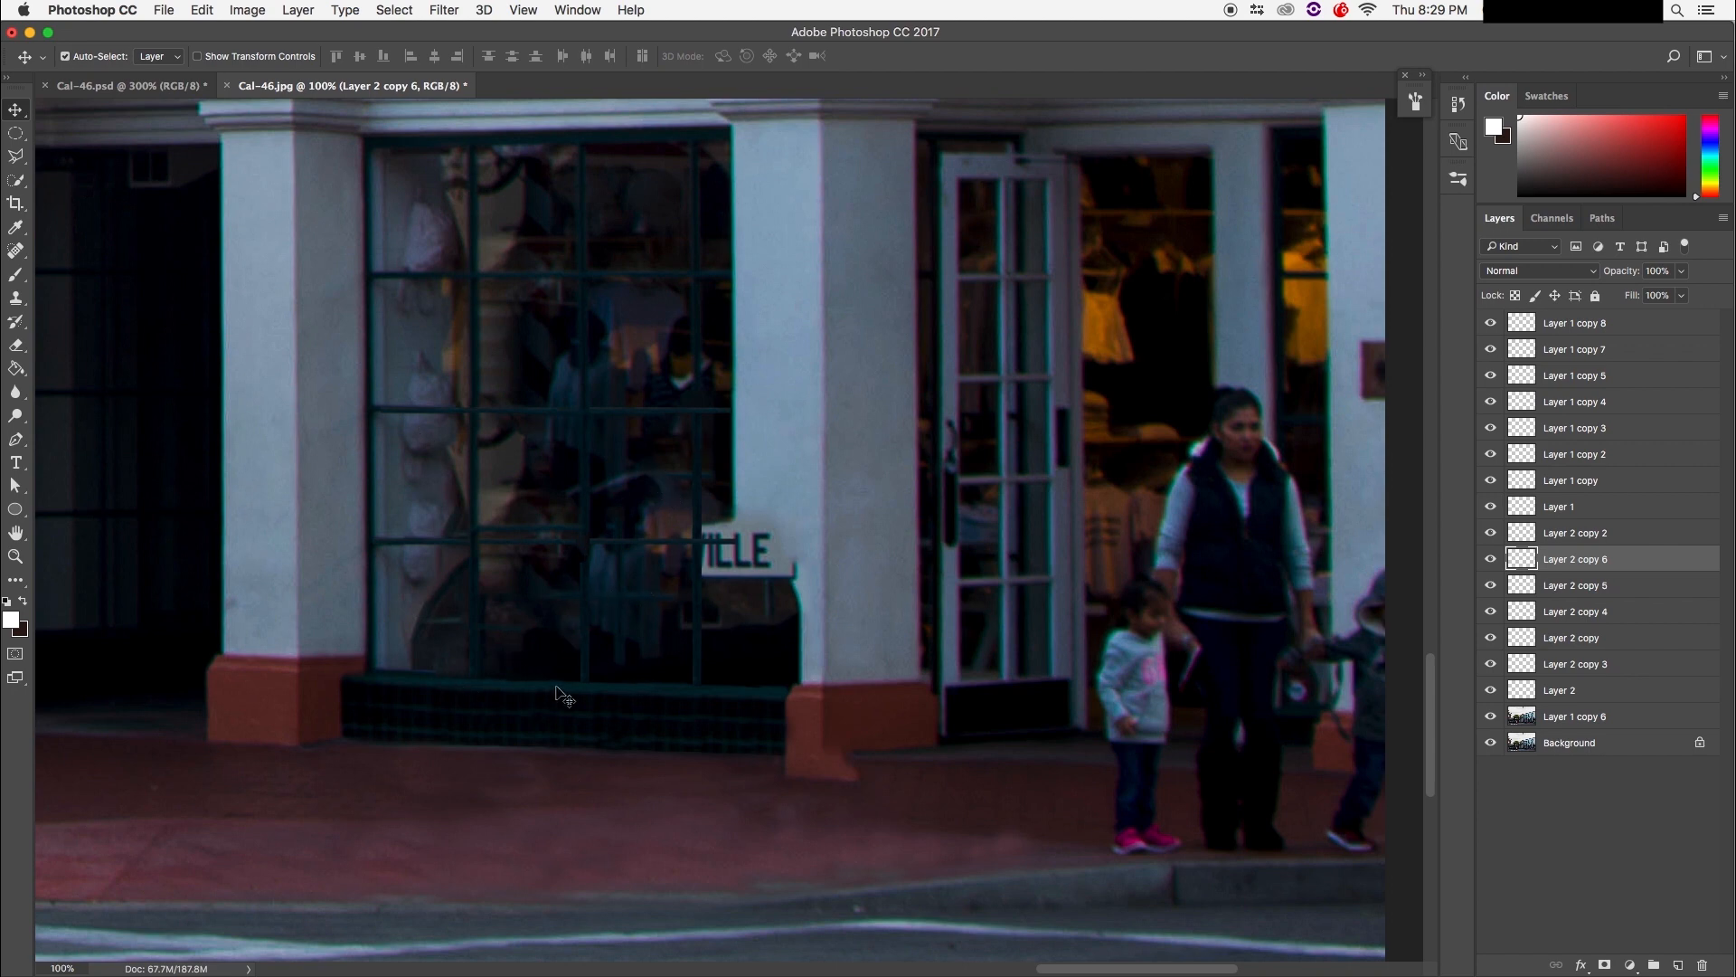
Step: Merge the patch layers from Layer 1 copy 8 through Layer 1 copy 6 into one layer
left_click(1636, 324)
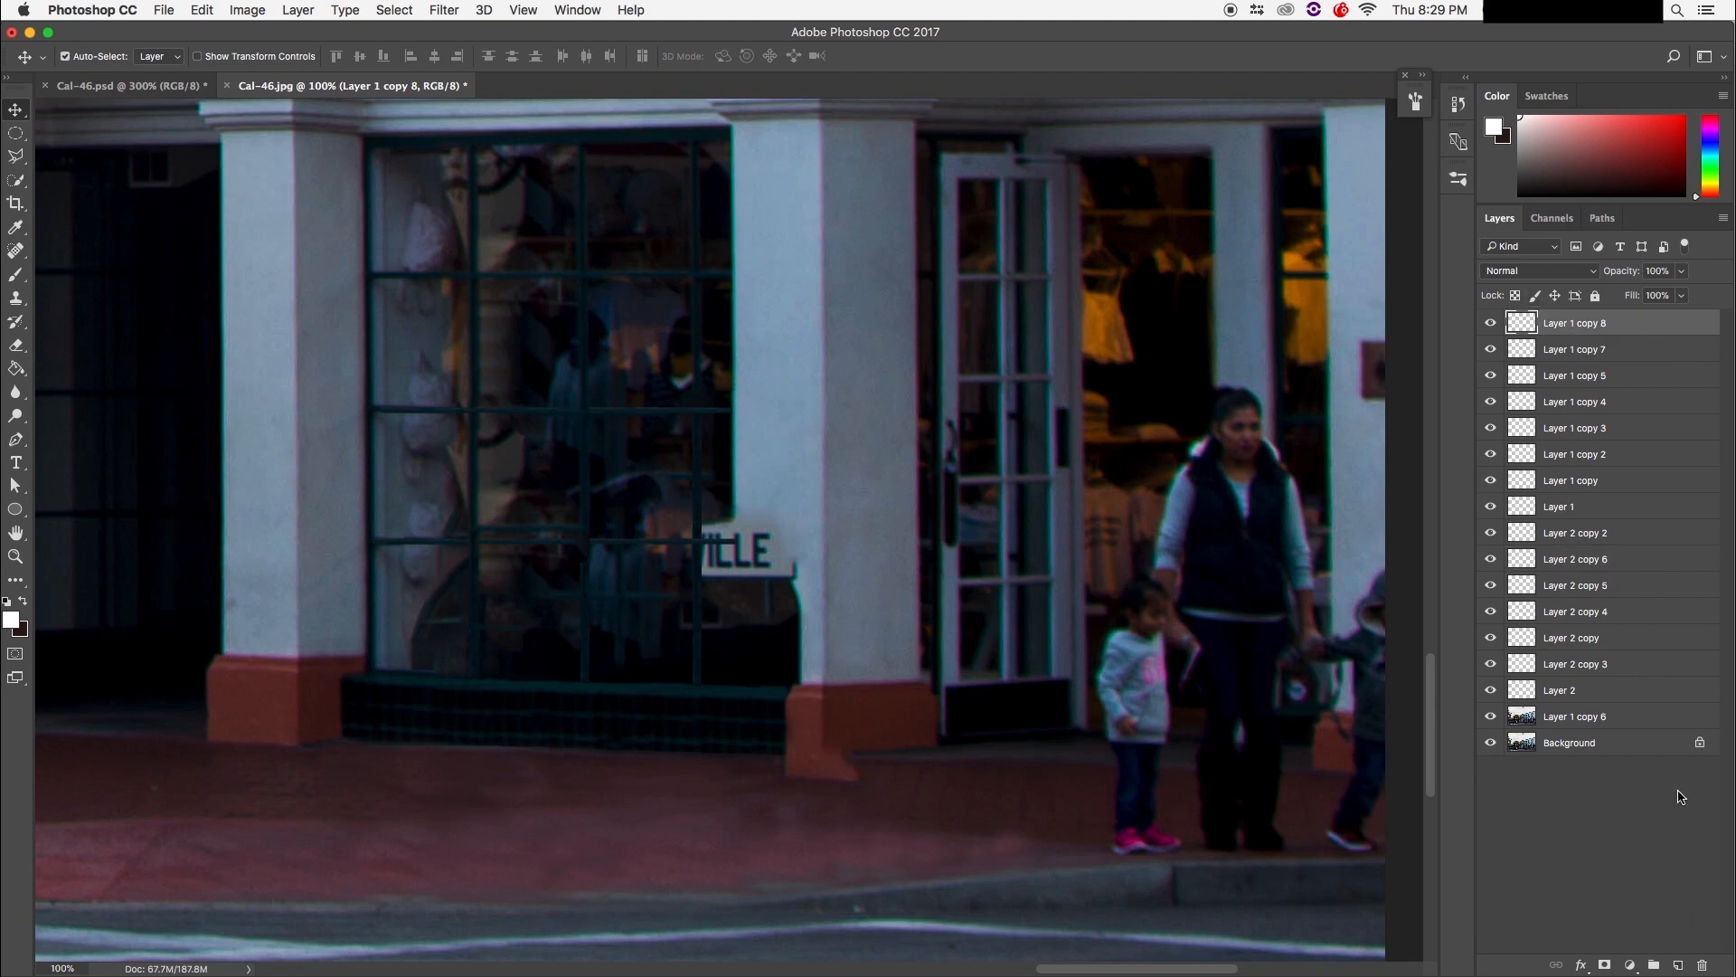
left_click(1654, 738, "shift")
left_click(1653, 701, "shift")
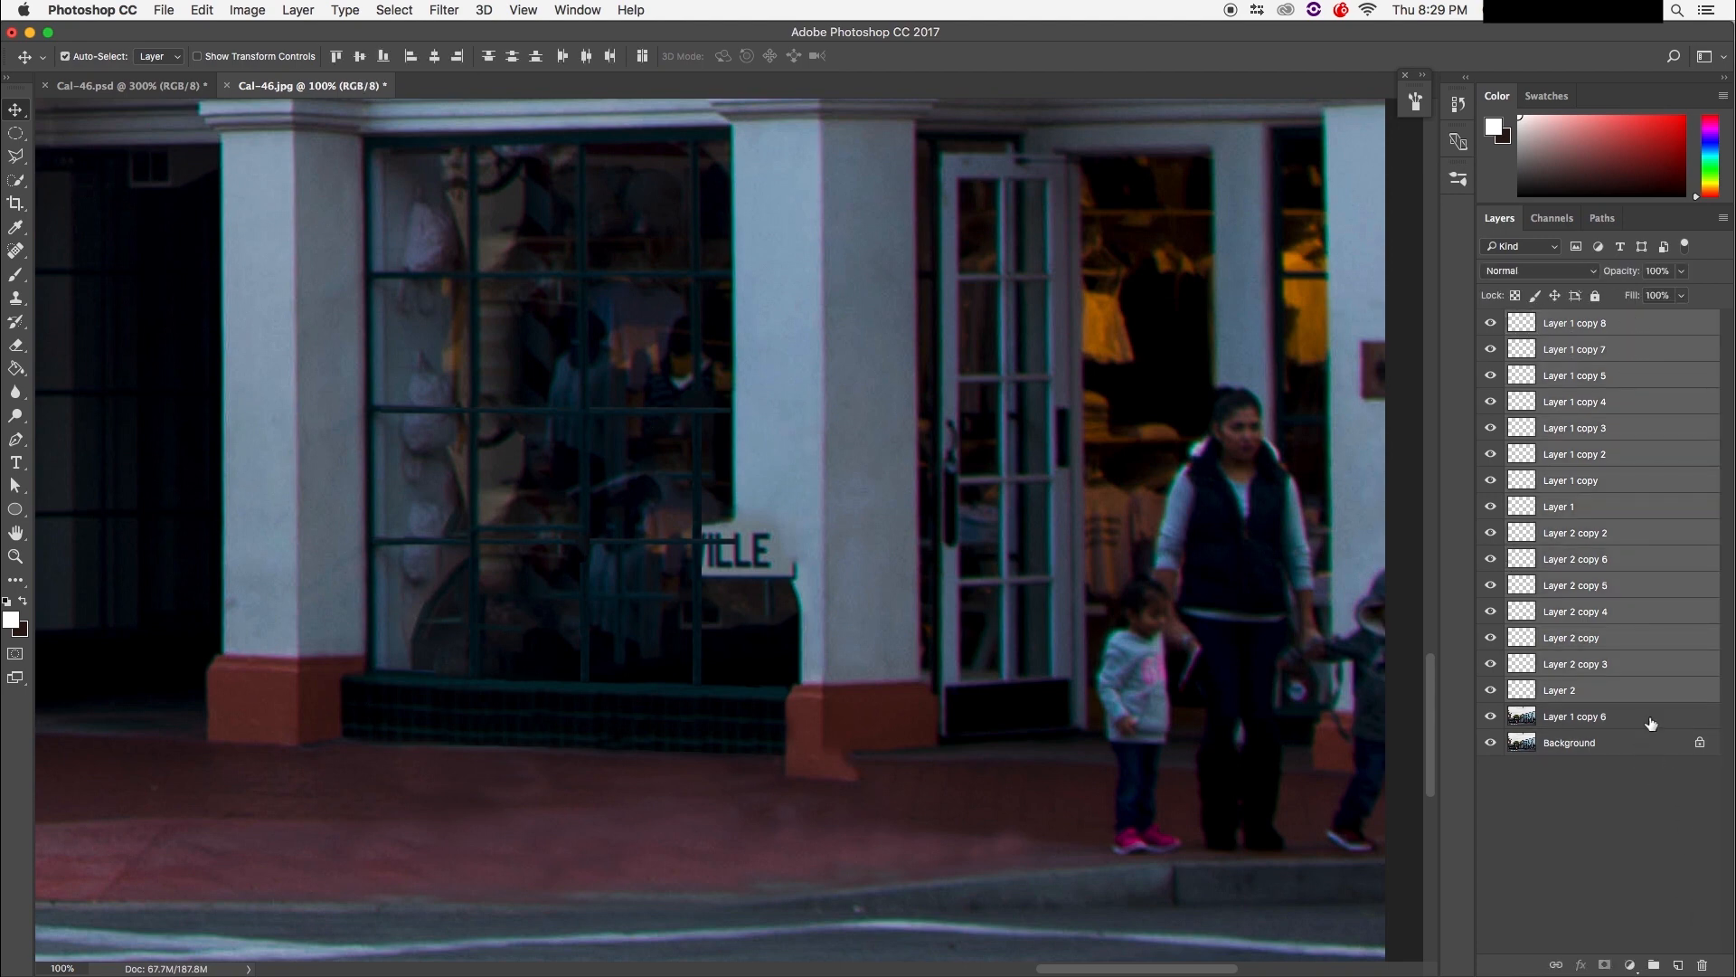
left_click(1651, 722, "shift")
key("super+e")
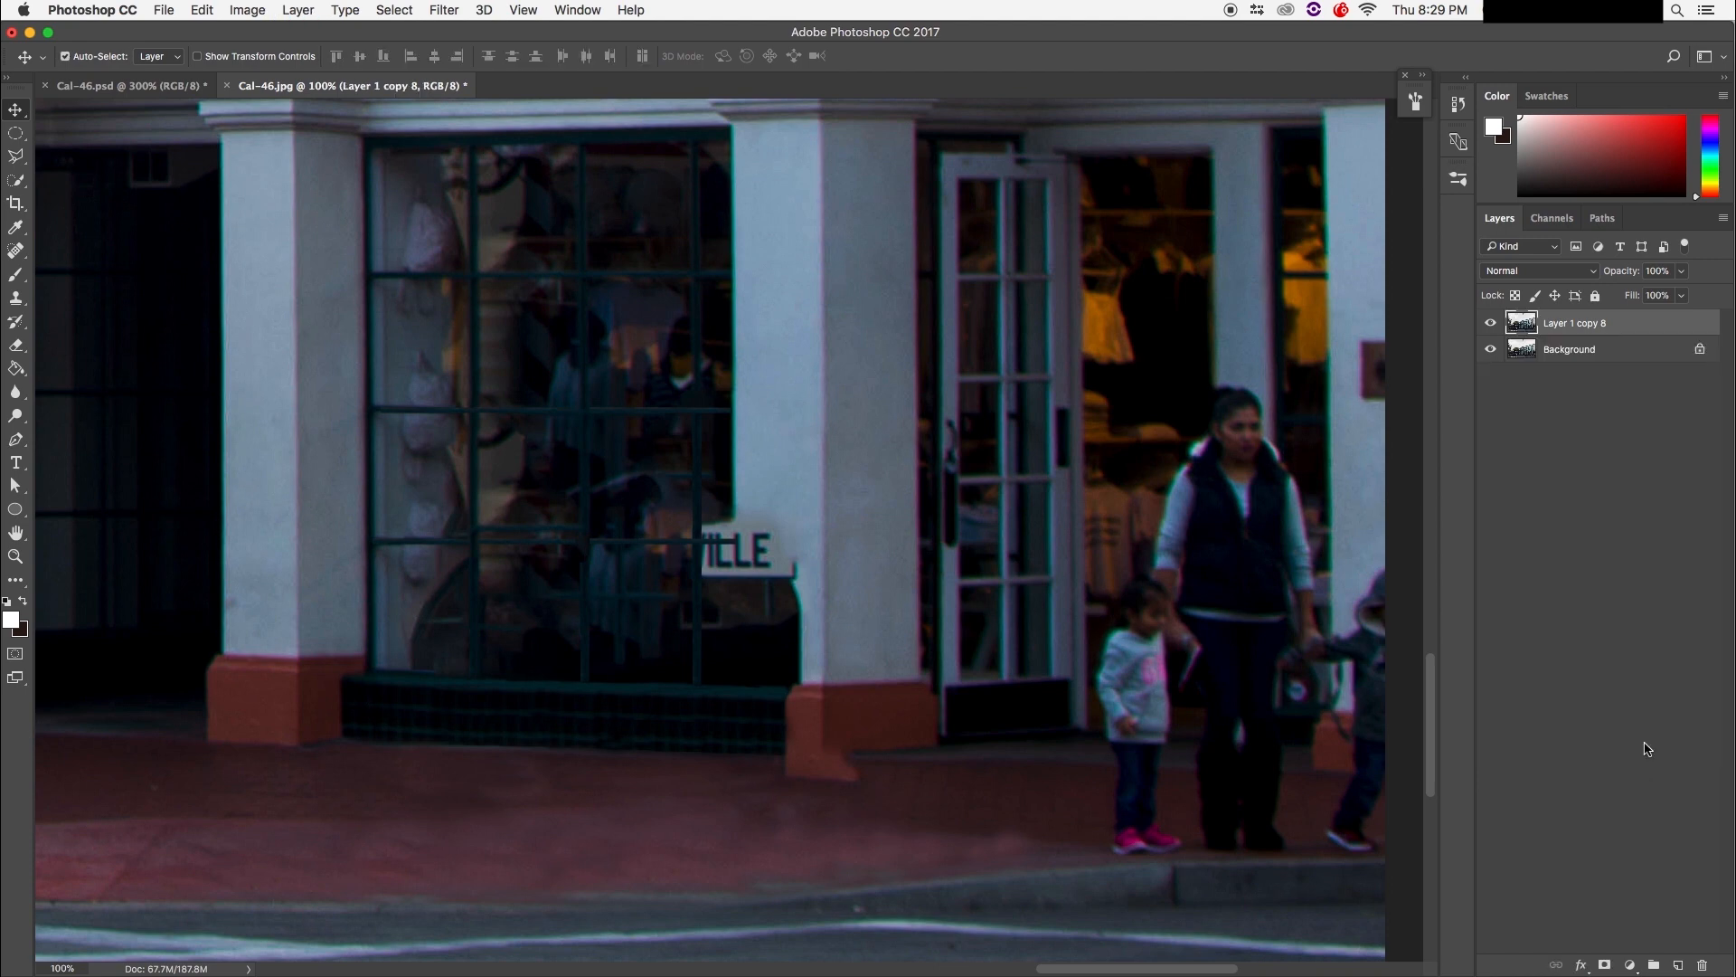
Step: Toggle the merged layer's visibility repeatedly to compare before and after
left_click(1488, 324)
left_click(1490, 325)
left_click(1490, 325)
left_click(1492, 325)
left_click(1493, 326)
left_click(1493, 326)
left_click(1493, 326)
left_click(1493, 325)
left_click(1493, 326)
left_click(1493, 325)
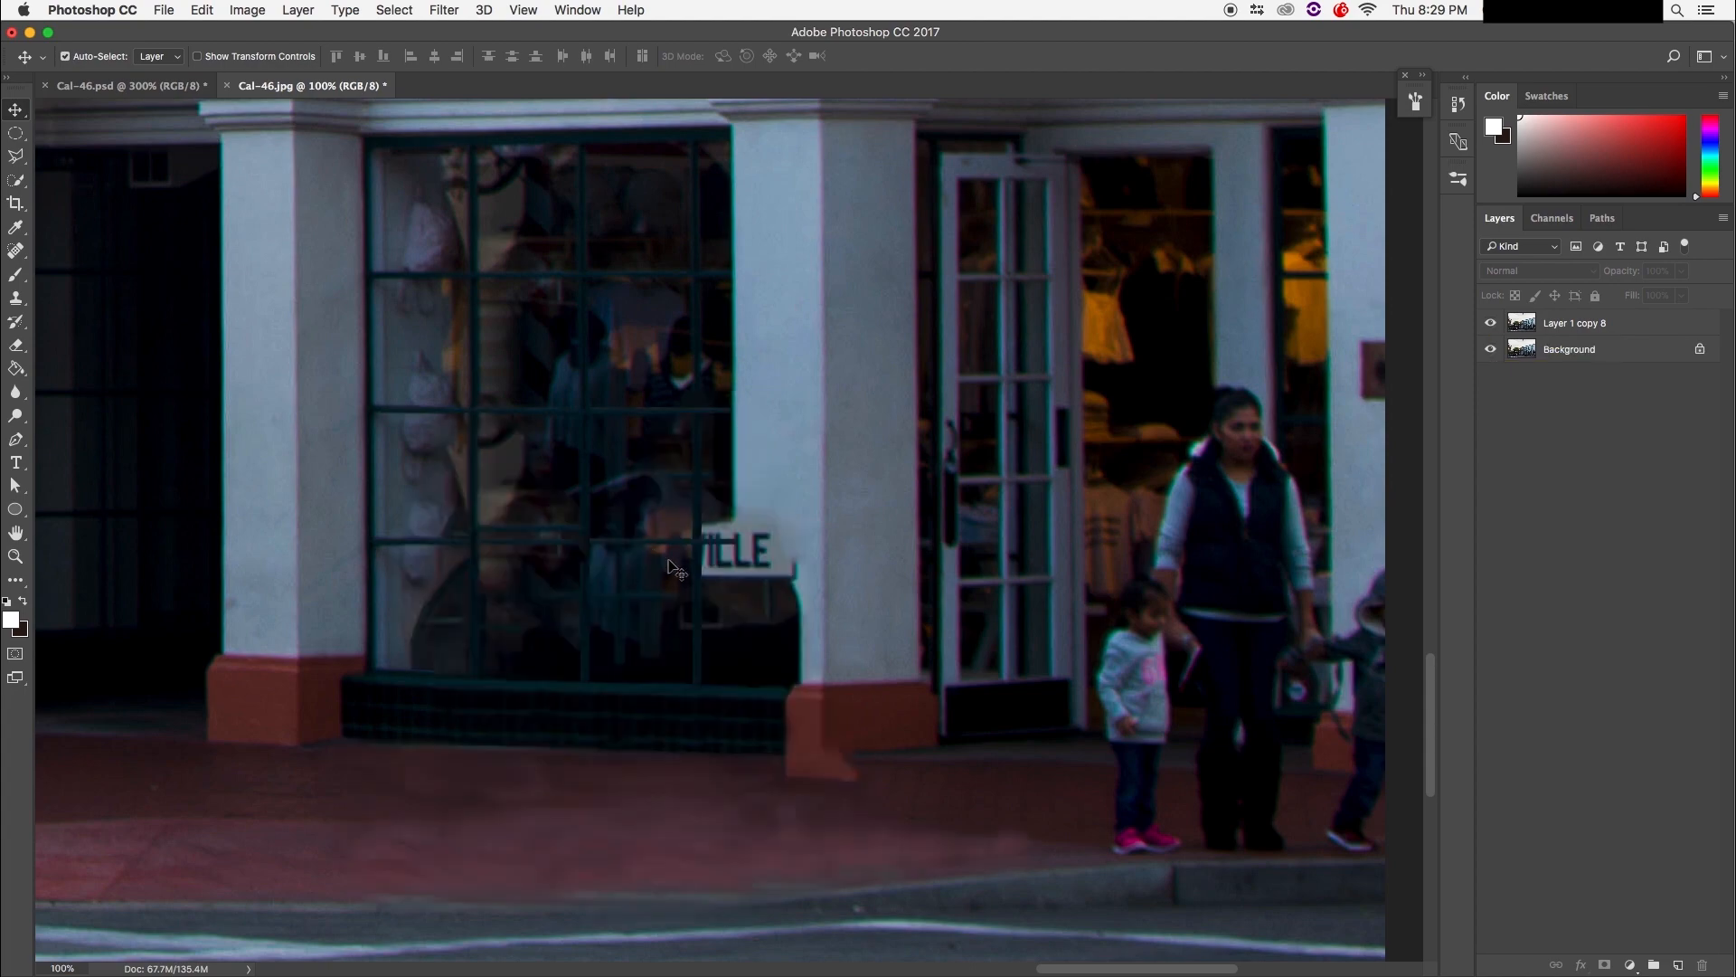
Step: Zoom and pan to frame the VILLE sign and the pillar
key("super+equal")
key("super+equal")
key("super+equal")
left_click_drag(632, 660, 494, 537)
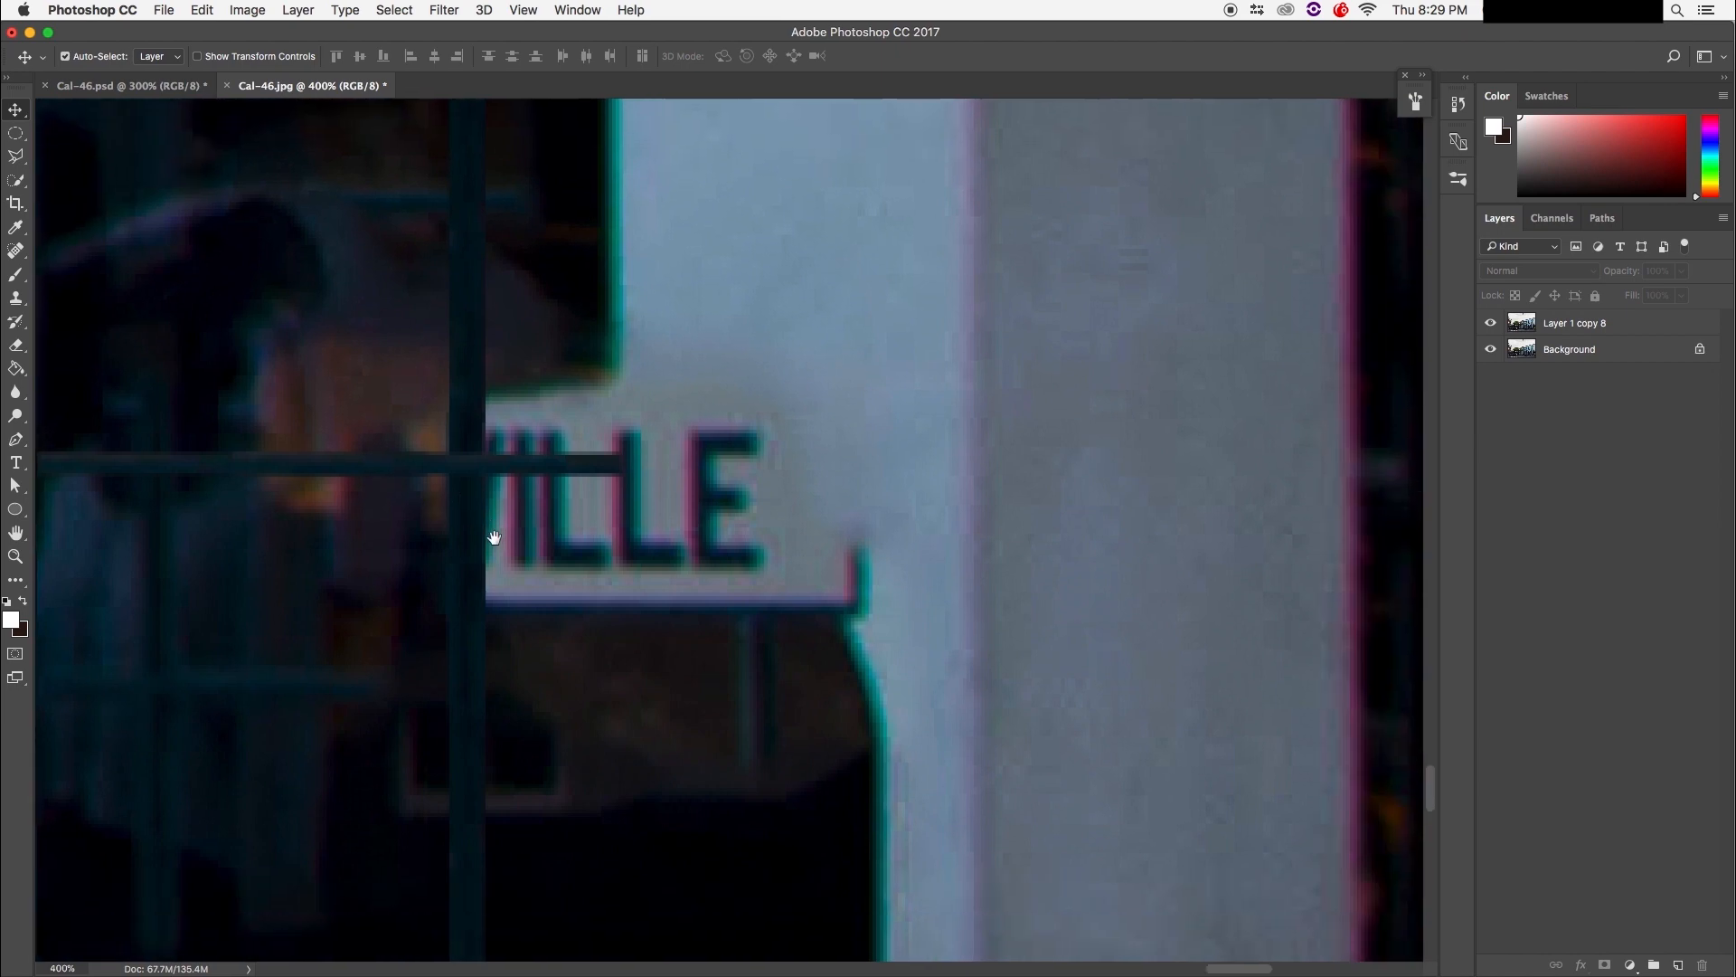
key("super+minus")
key("super+minus")
left_click_drag(689, 576, 625, 523)
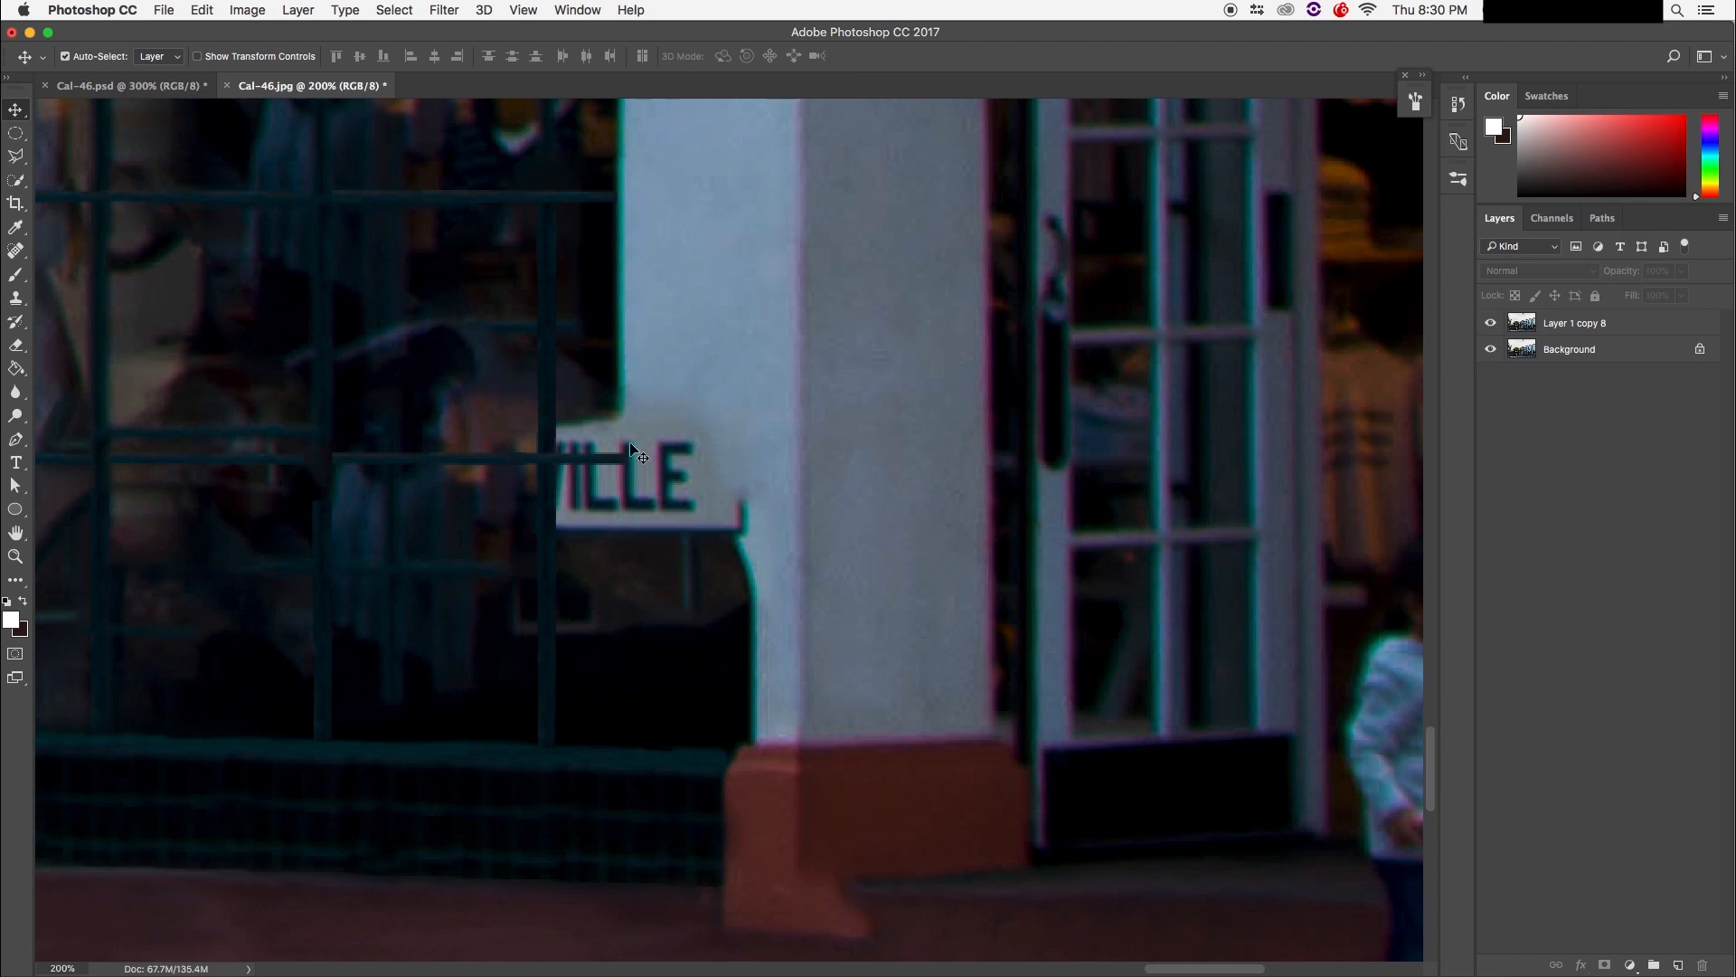
Step: Lasso the VILLE sign, Content-Aware fill it on the merged layer, and deselect
left_click(15, 156)
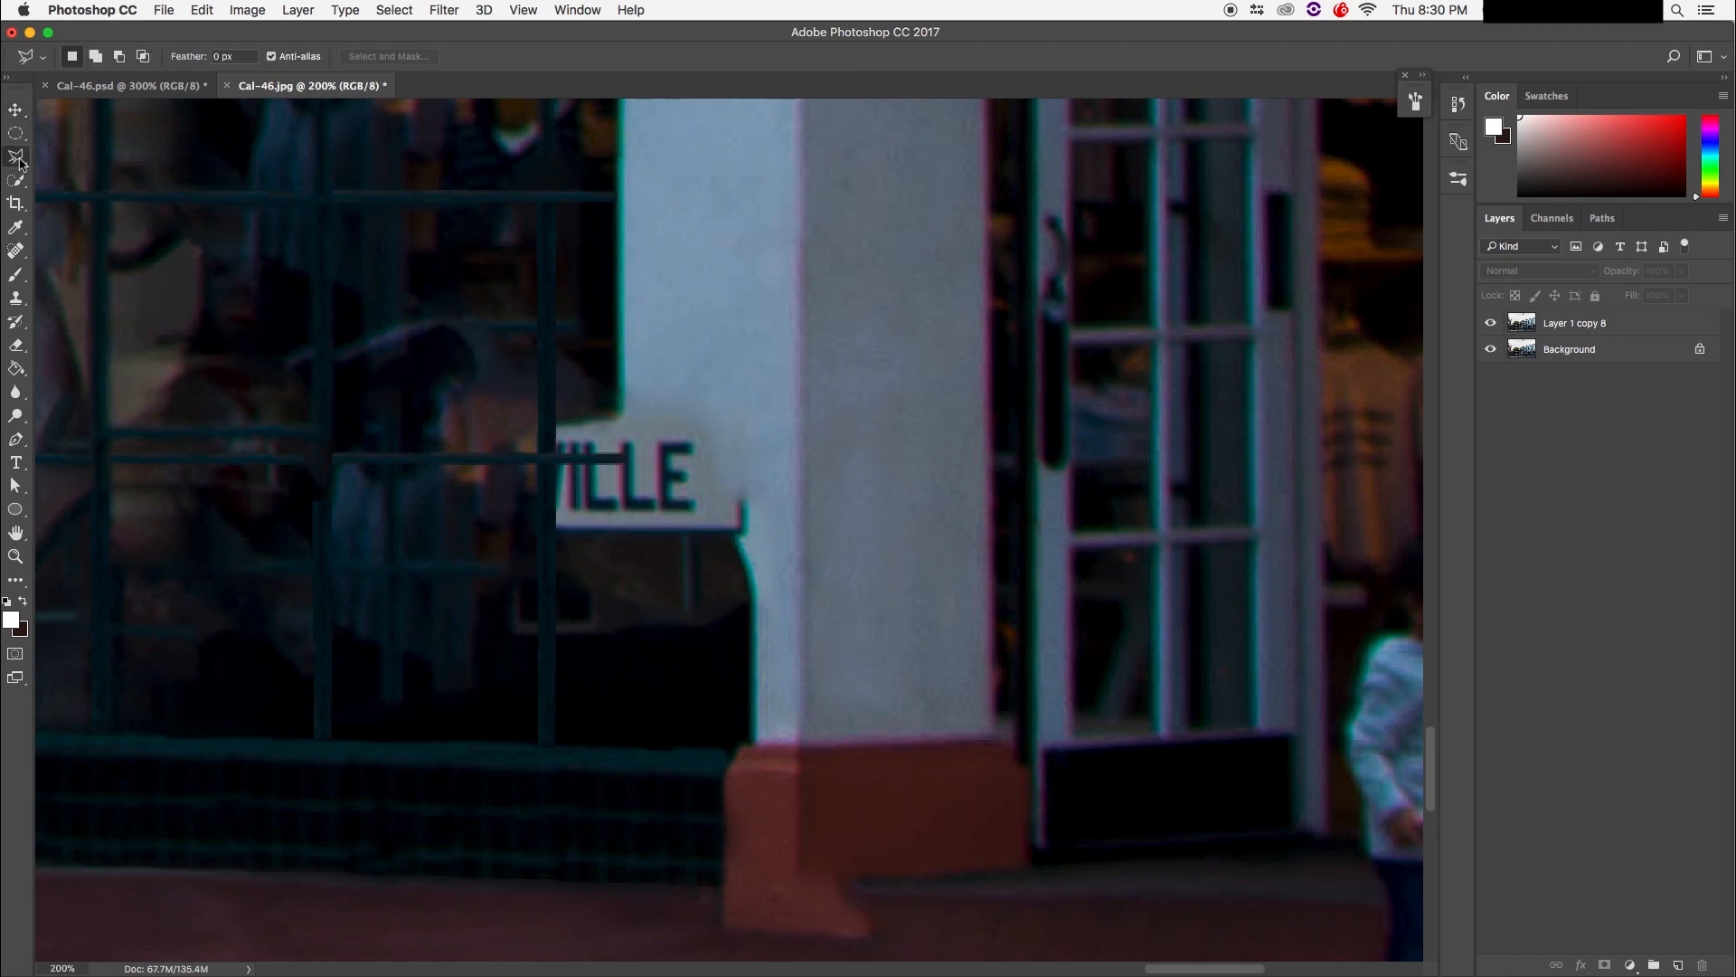
left_click(91, 156)
mouse_move(535, 433)
left_mouse_down()
mouse_move(577, 546)
mouse_move(756, 550)
mouse_move(758, 463)
mouse_move(606, 398)
left_mouse_up()
key("alt+period")
key("shift+BackSpace")
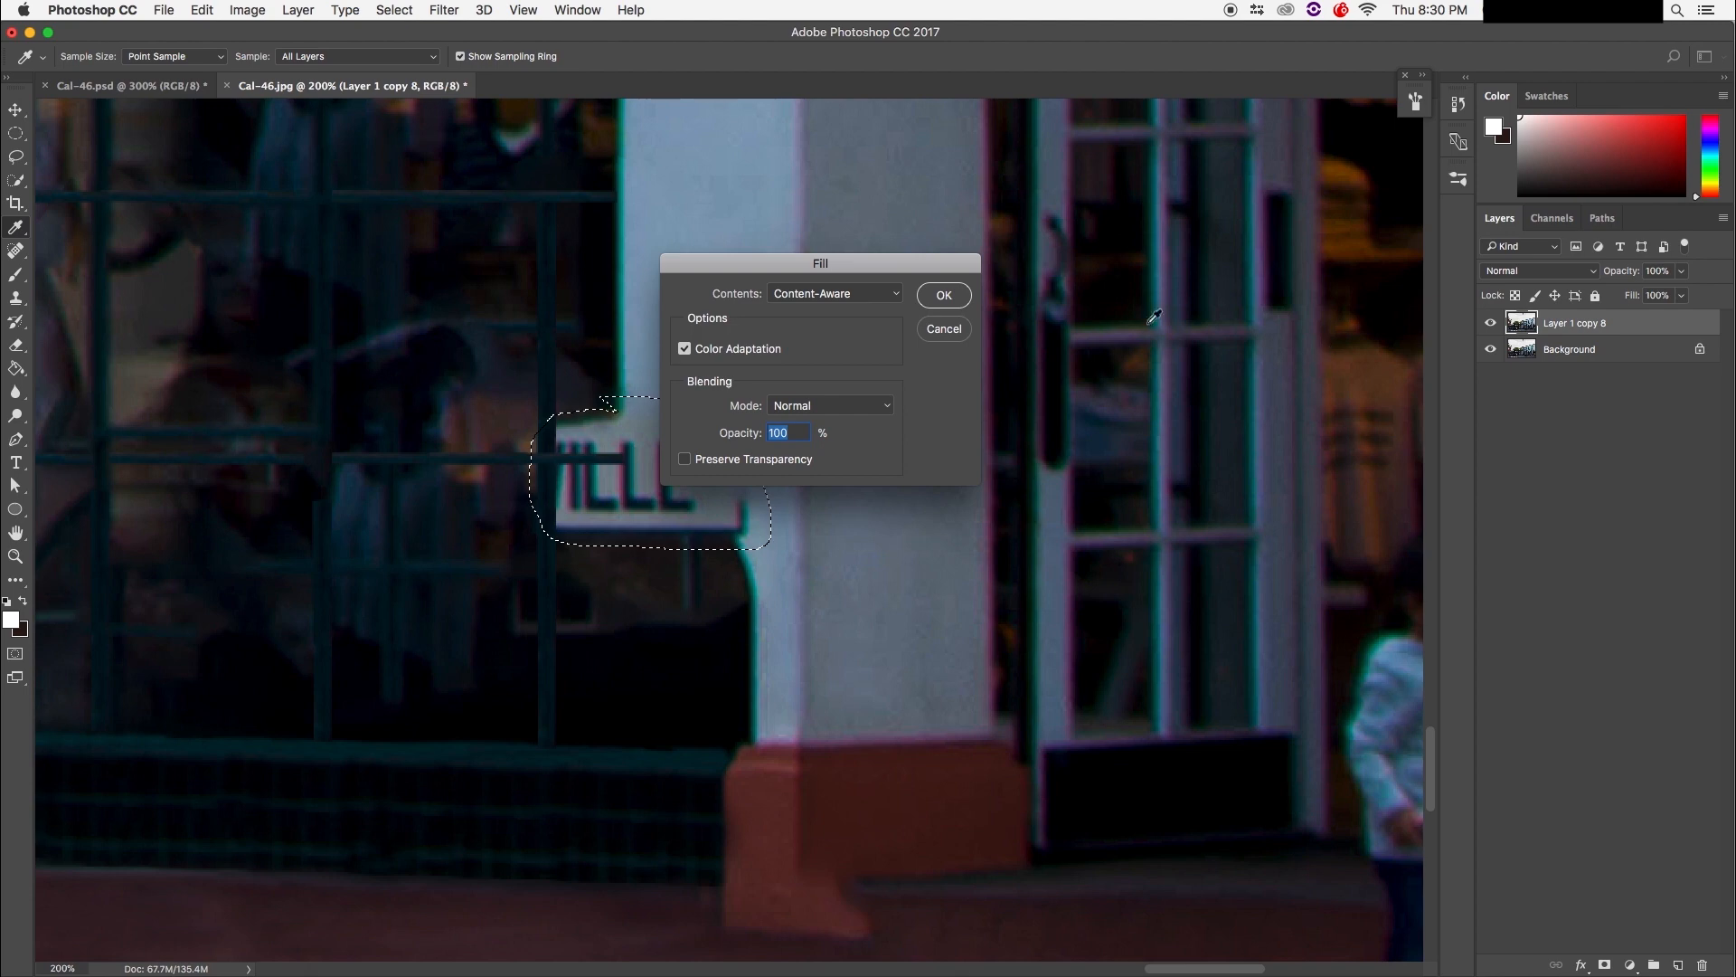
left_click(944, 296)
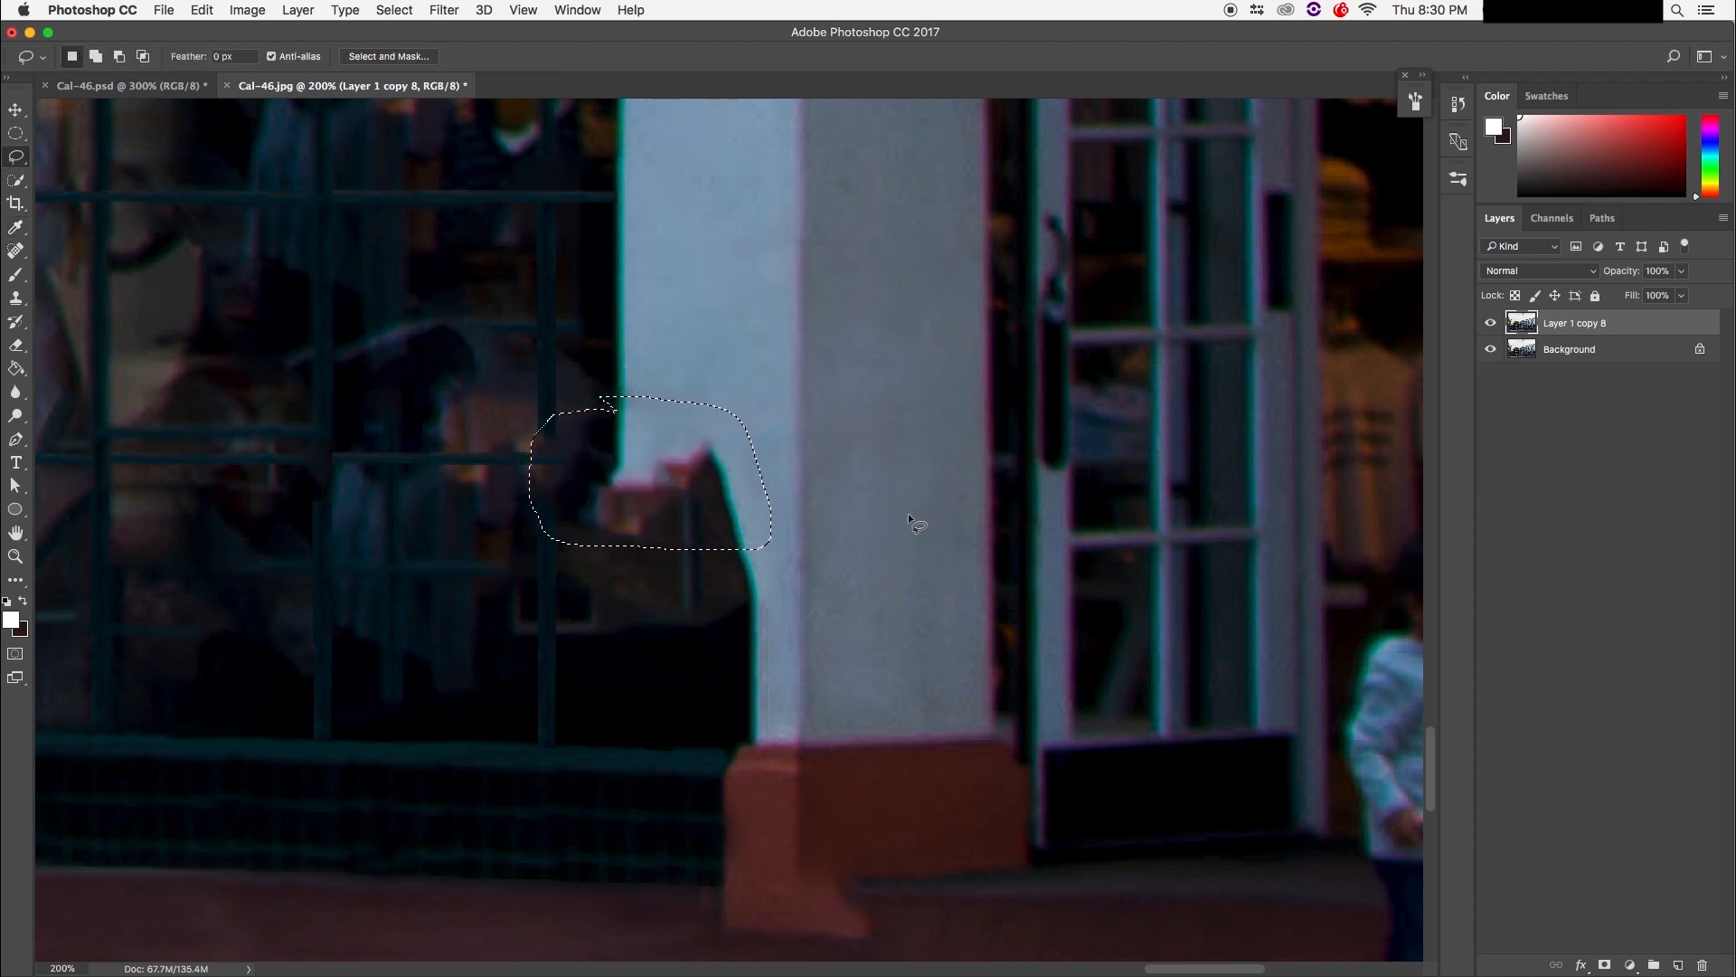
key("super+d")
Step: Draw a rectangular marquee over the pillar's left edge down to its base
left_click(17, 160)
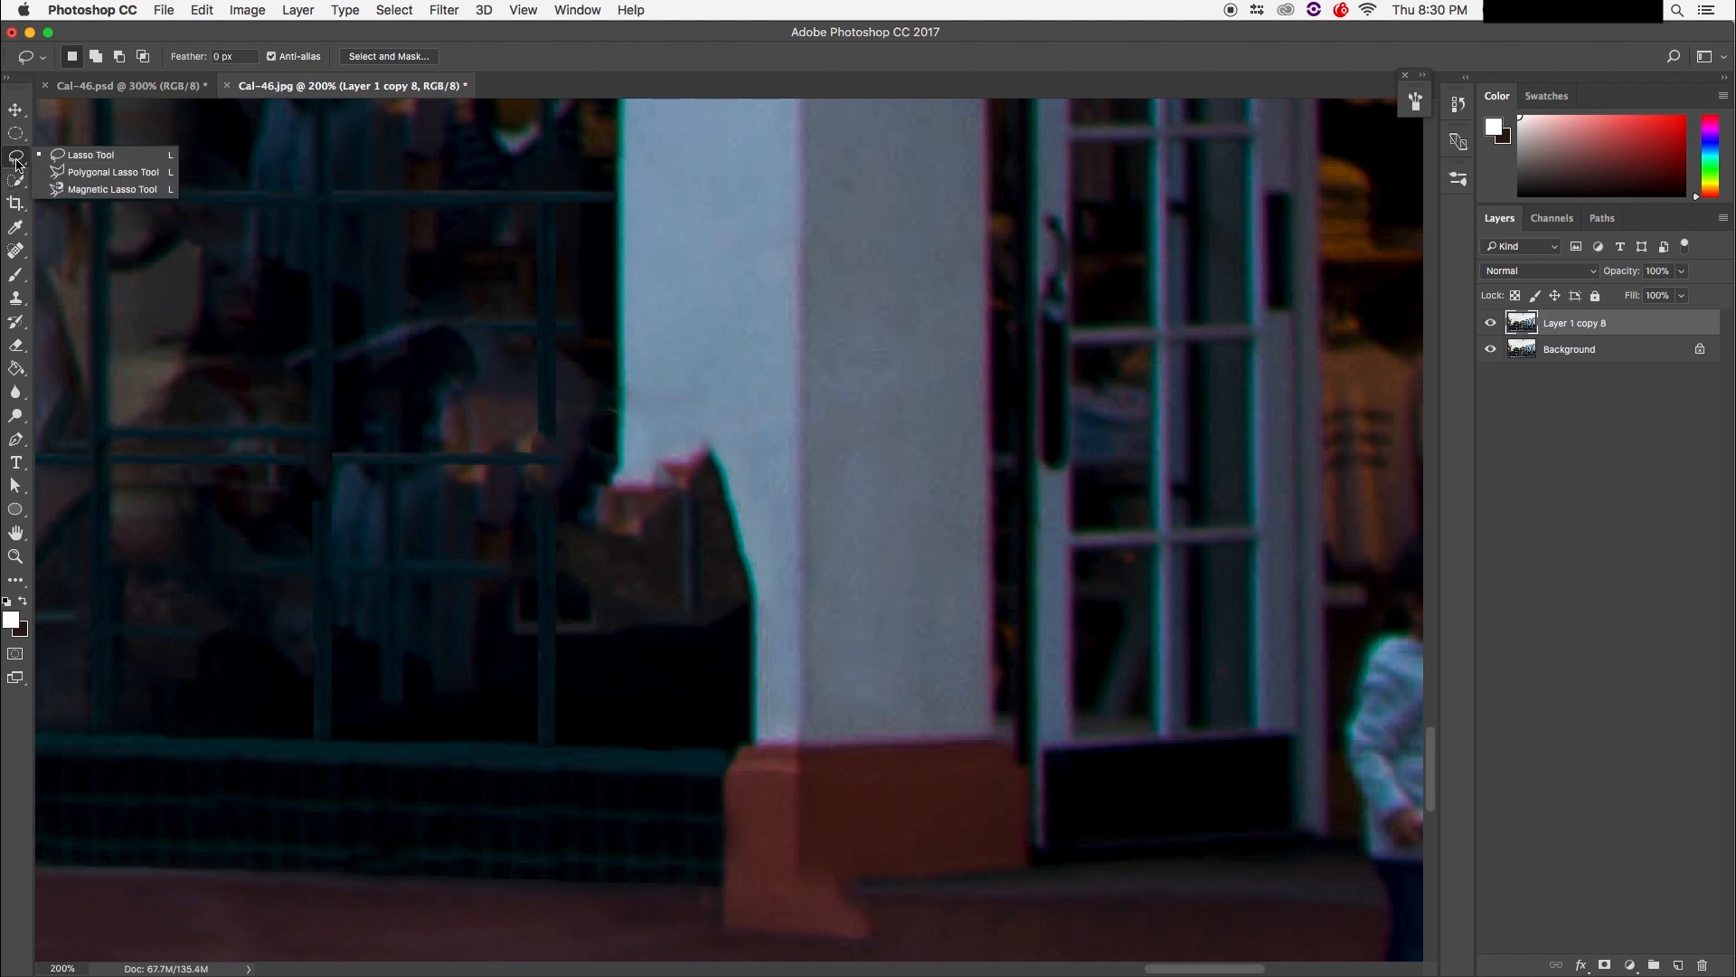
left_click(16, 136)
left_click(16, 136)
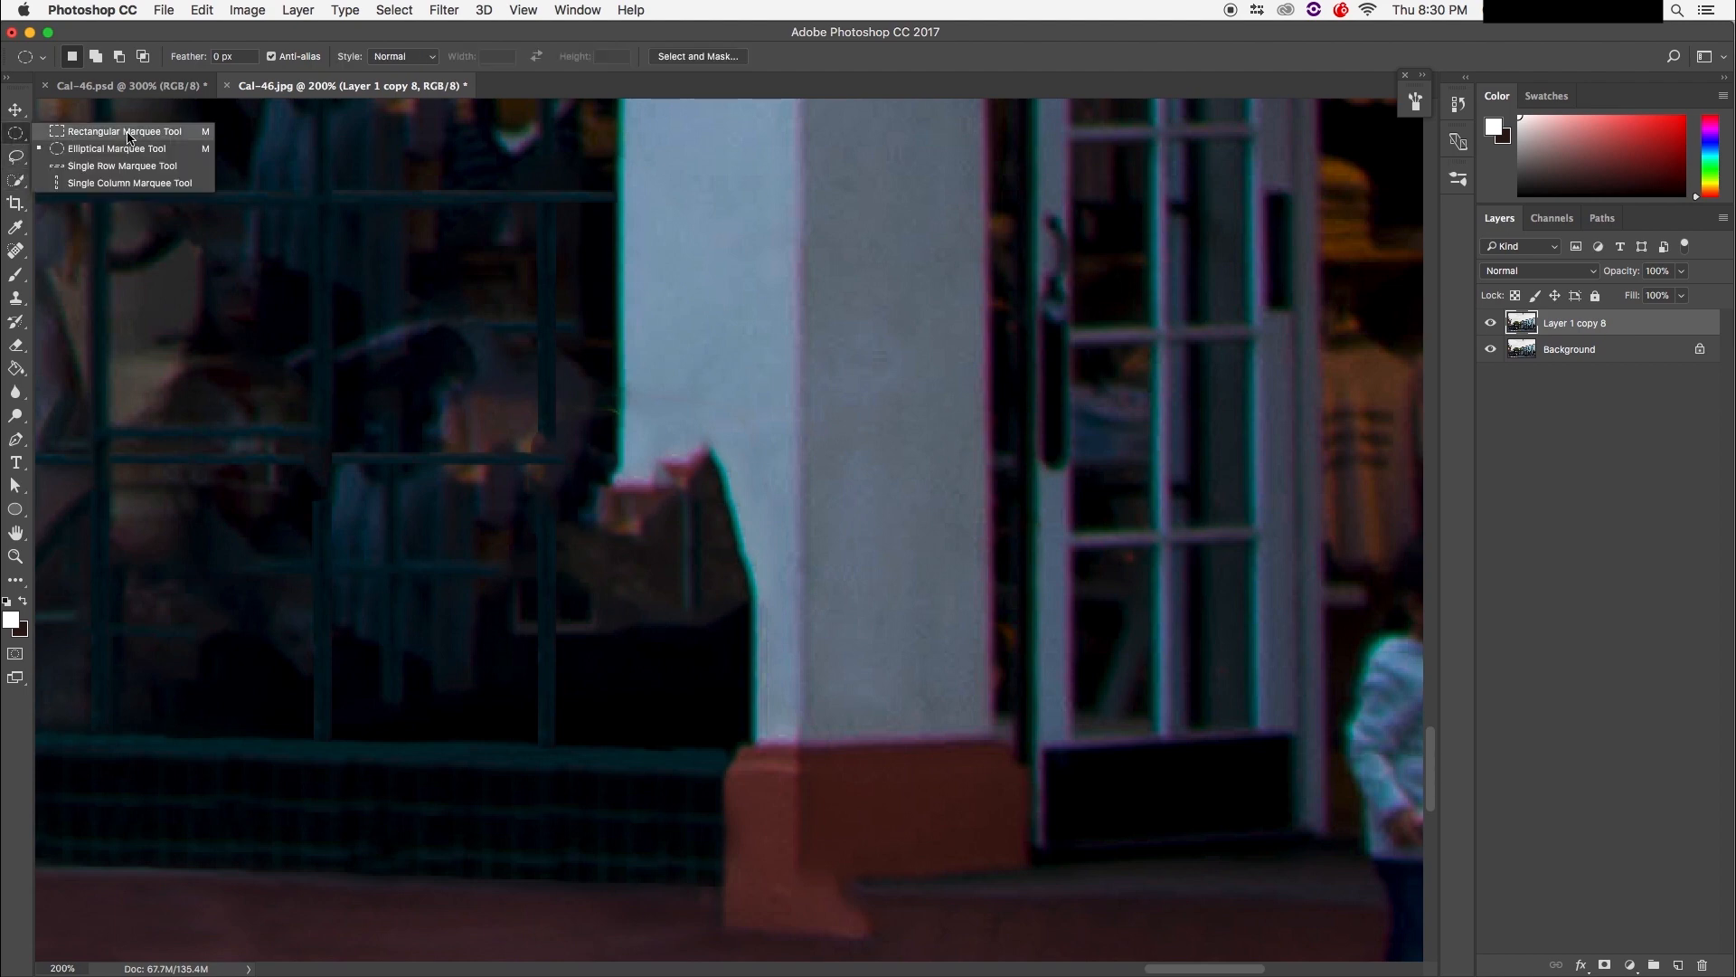
left_click(127, 134)
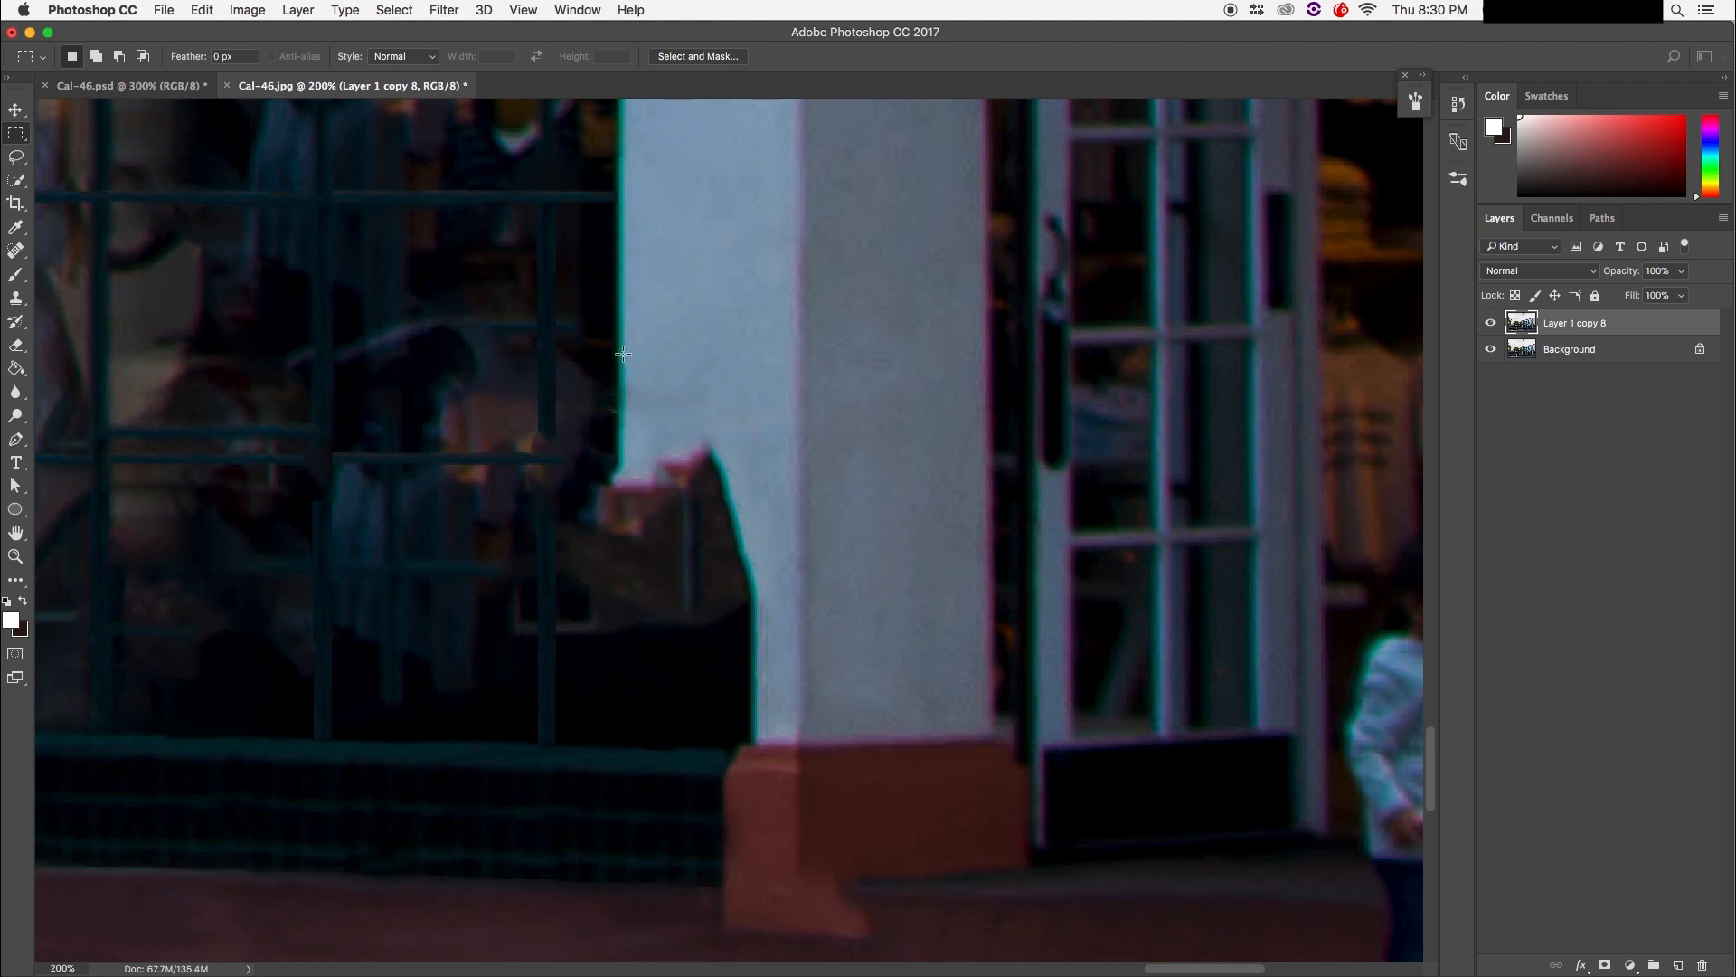
left_click_drag(621, 354, 800, 747)
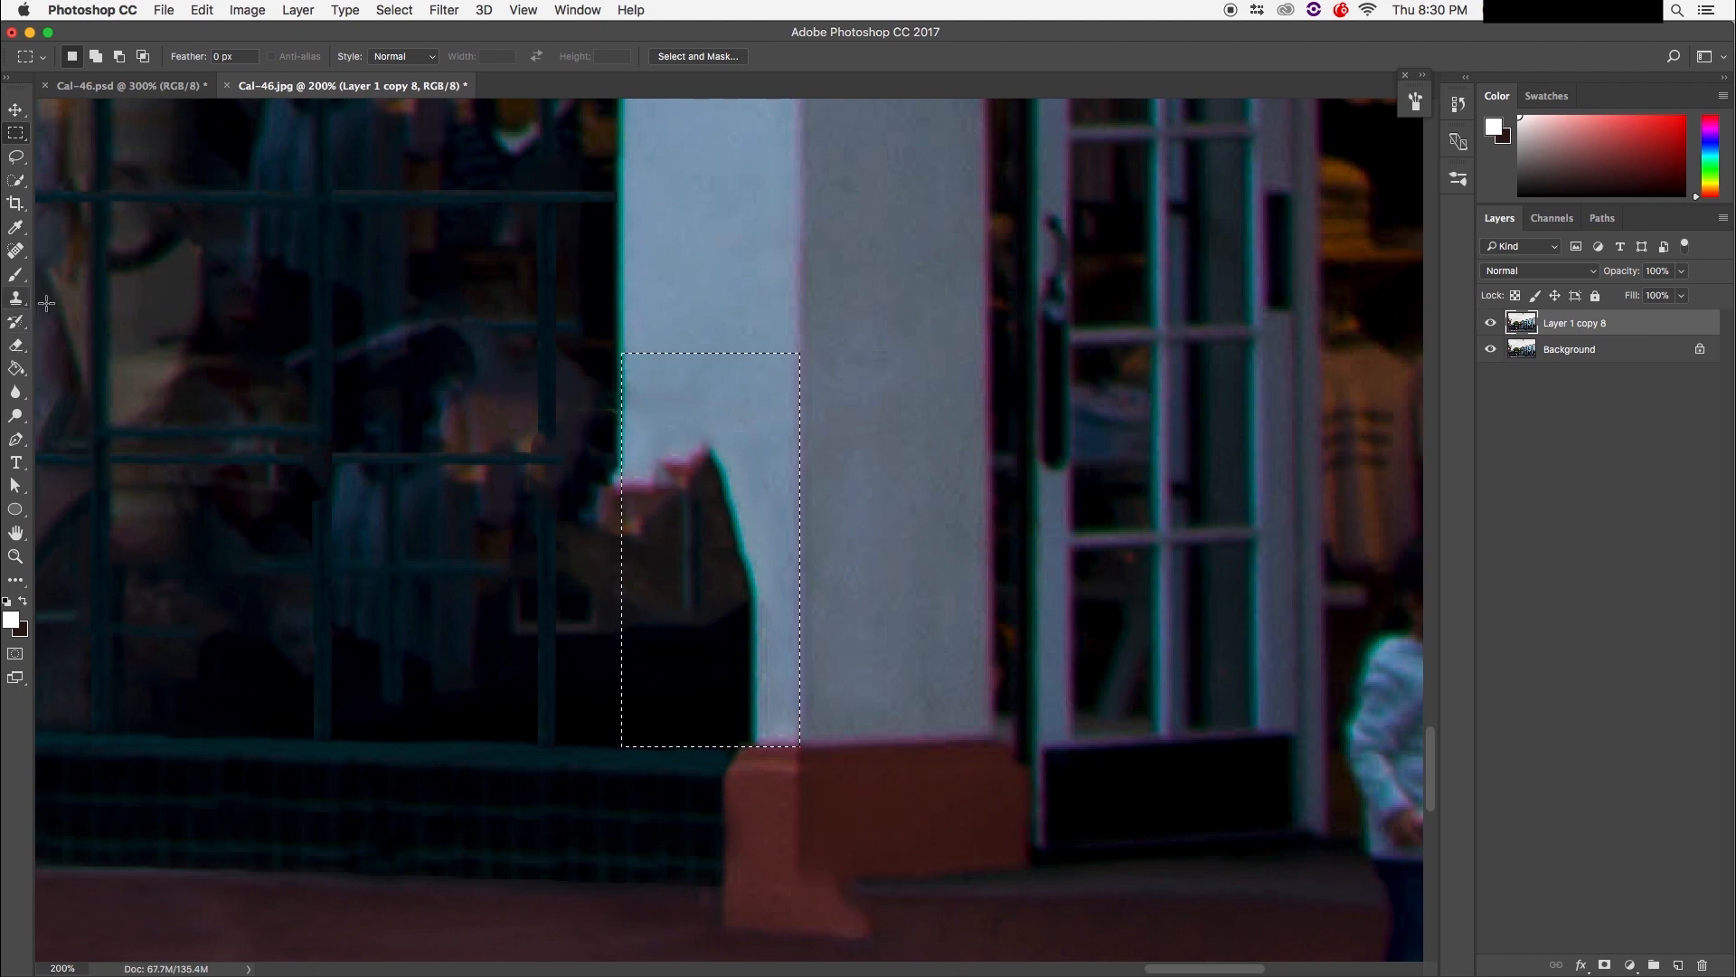
left_click(18, 279)
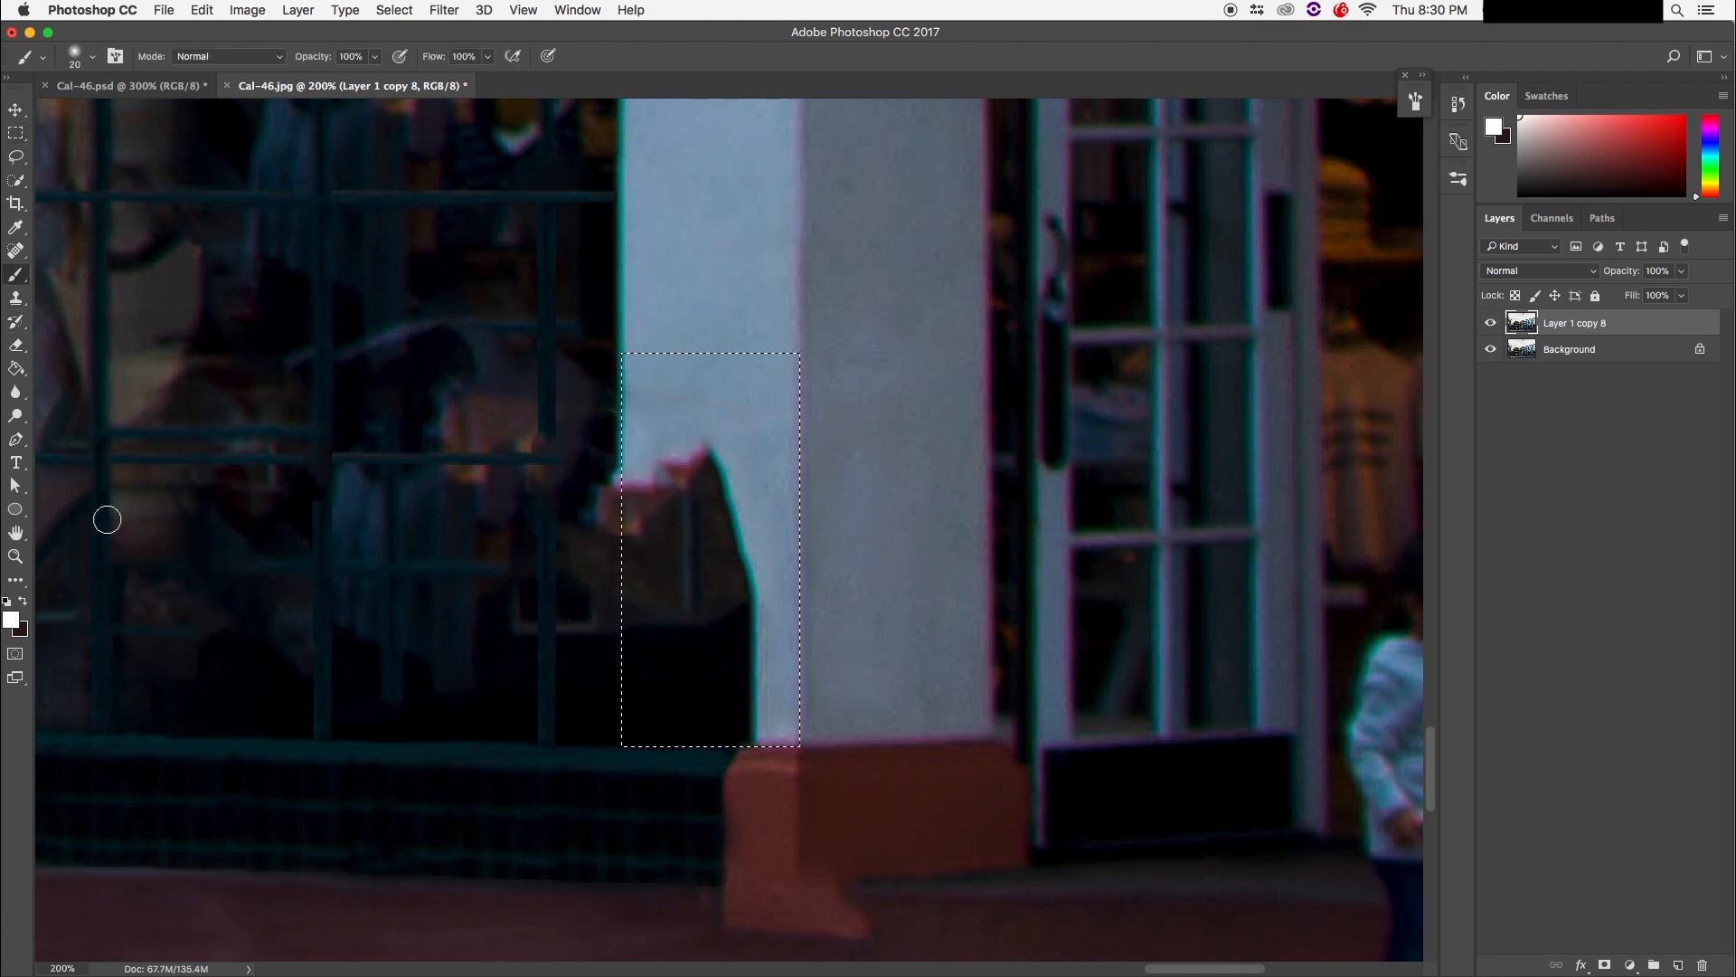
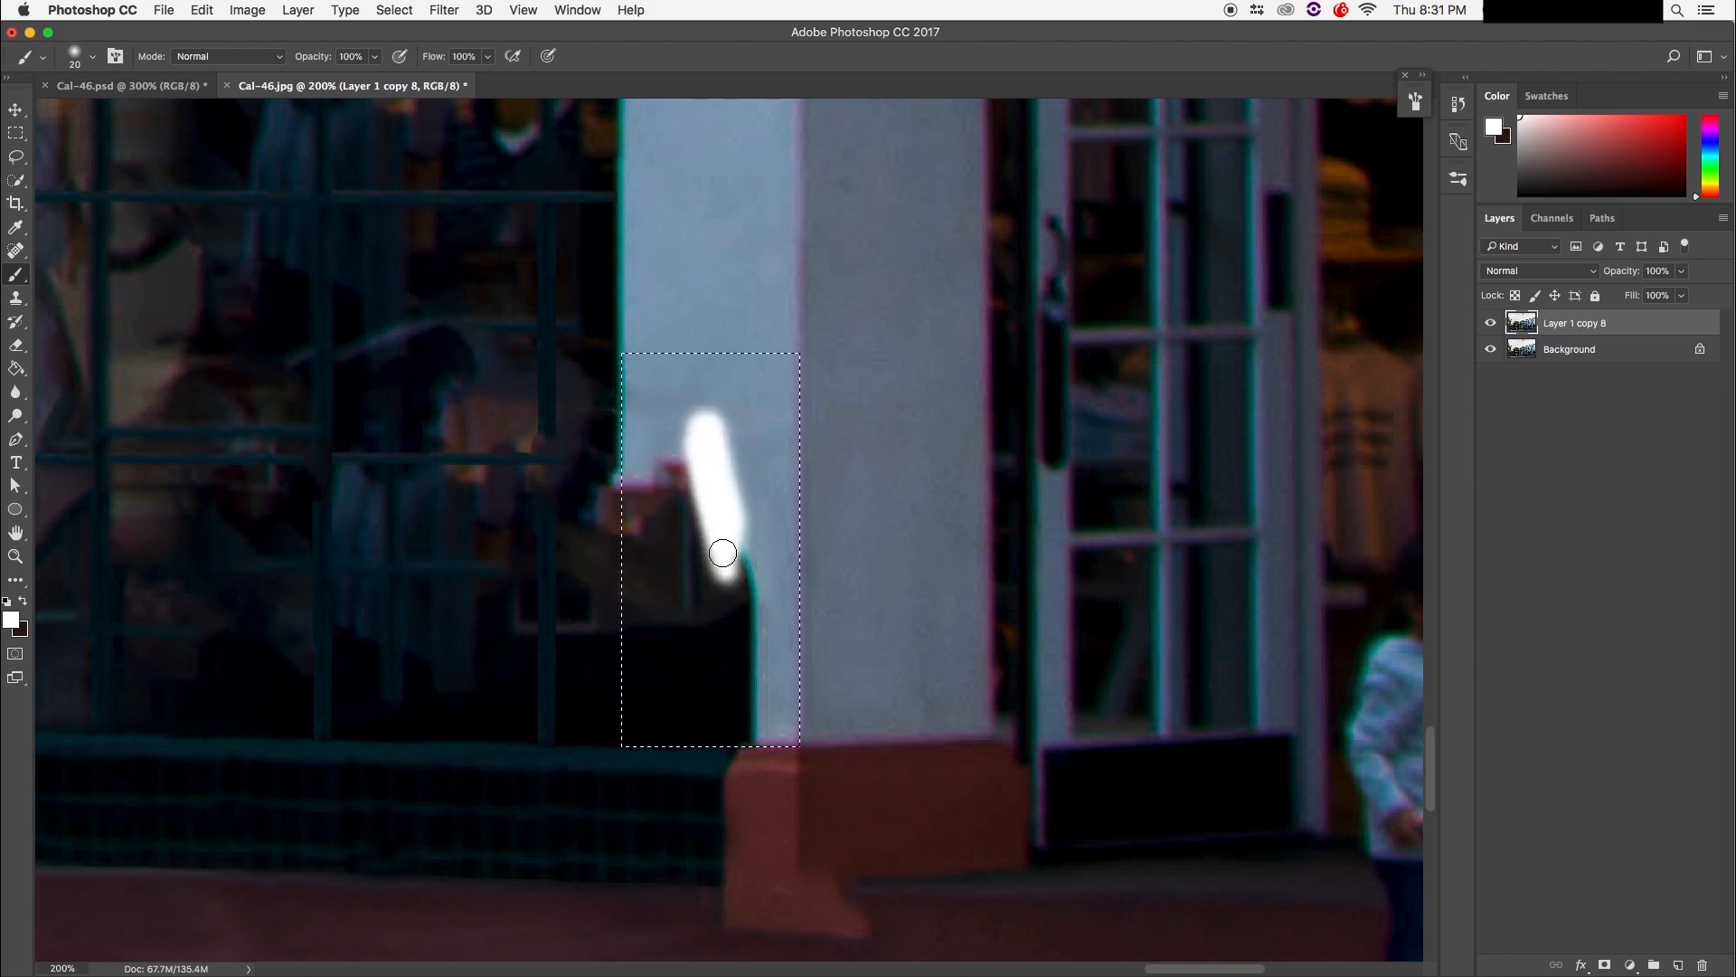
Step: Try painting white over the selected pillar strip, then deselect and restore the selection
left_click_drag(706, 611, 154, 715)
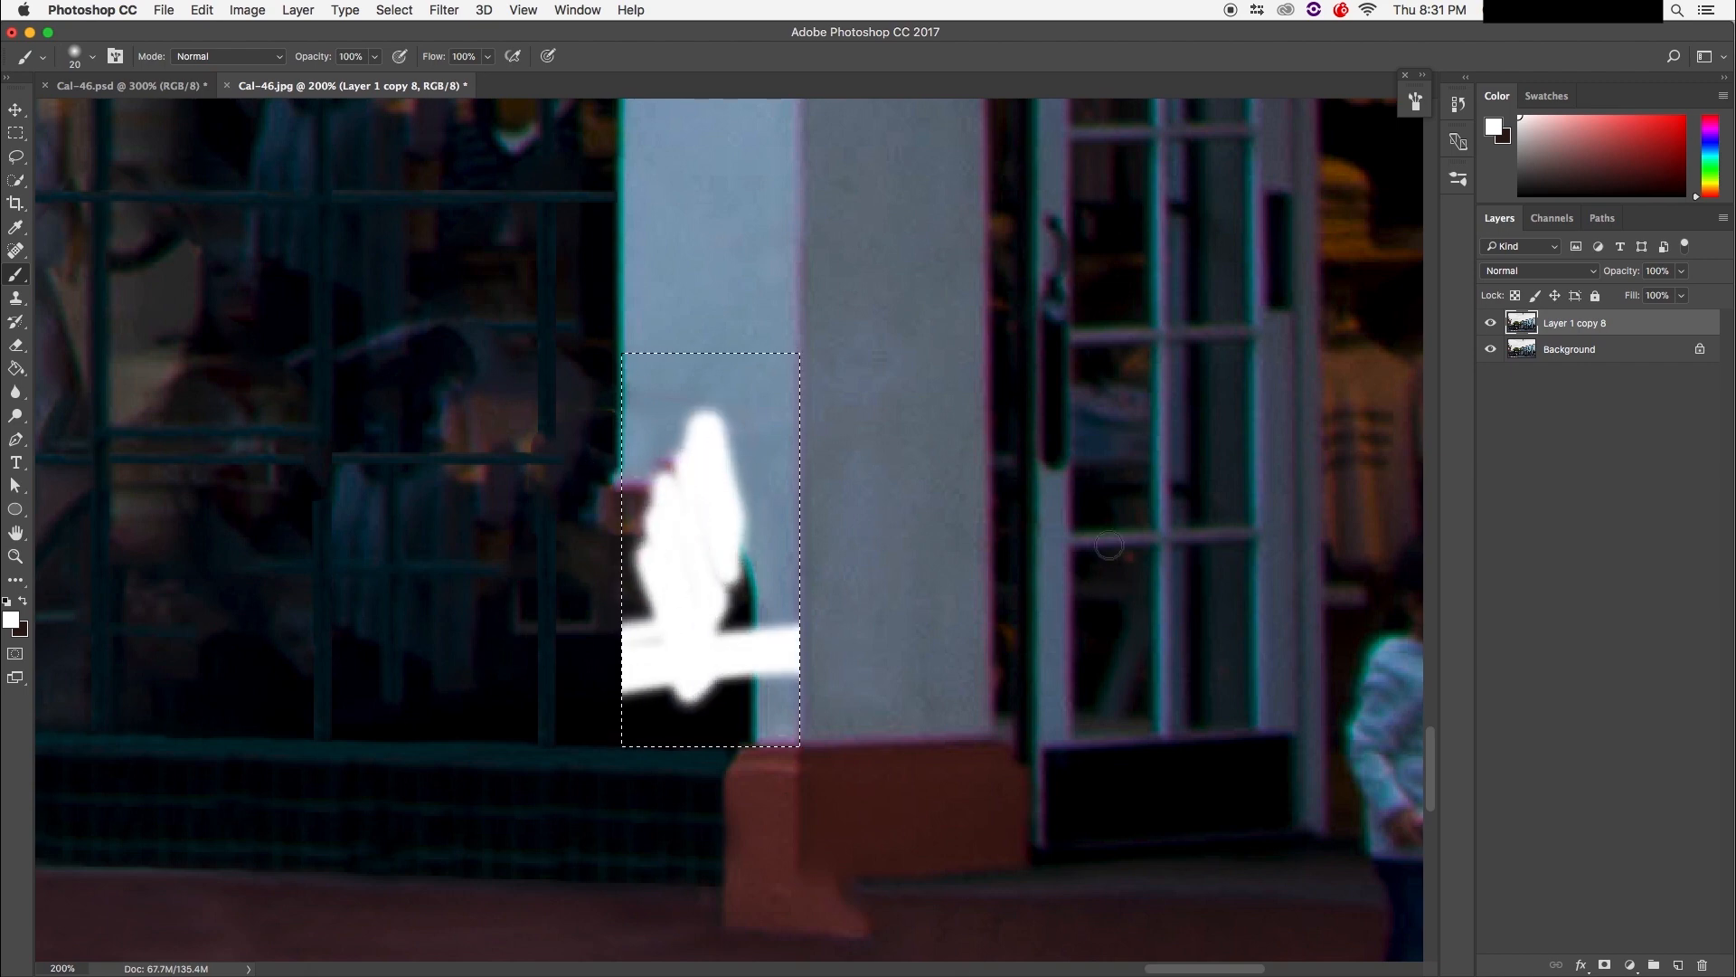
mouse_move(906, 505)
left_mouse_down()
mouse_move(320, 554)
mouse_move(762, 378)
left_mouse_up()
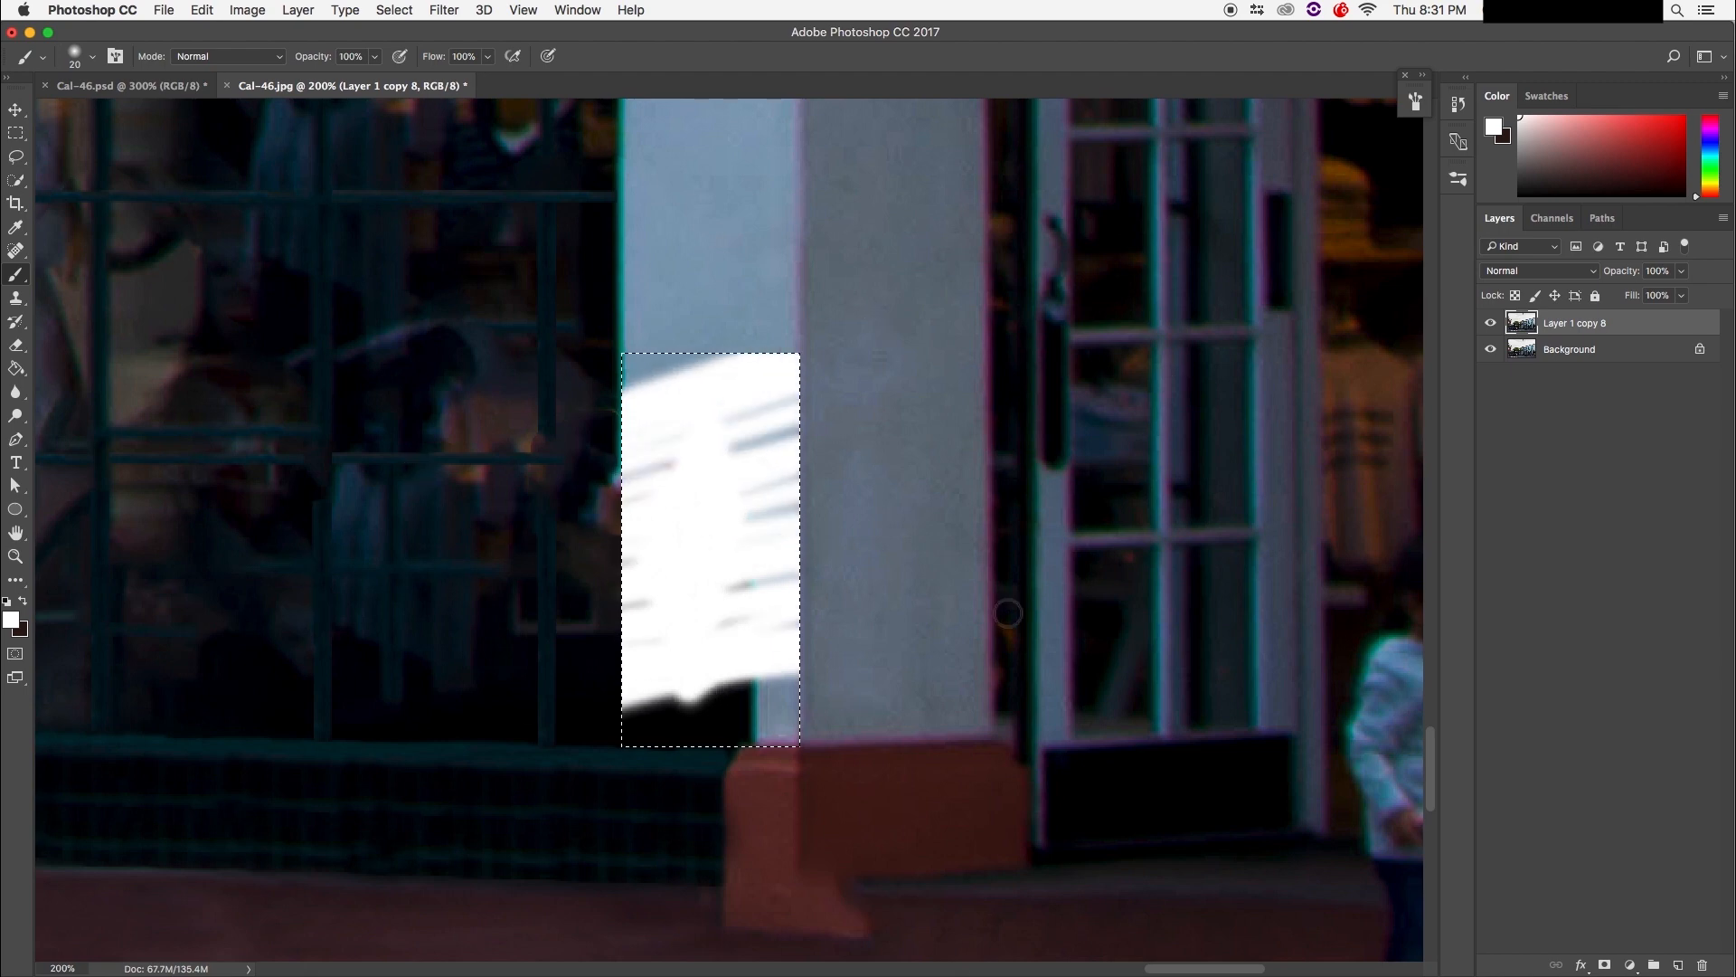
left_click_drag(451, 765, 795, 482)
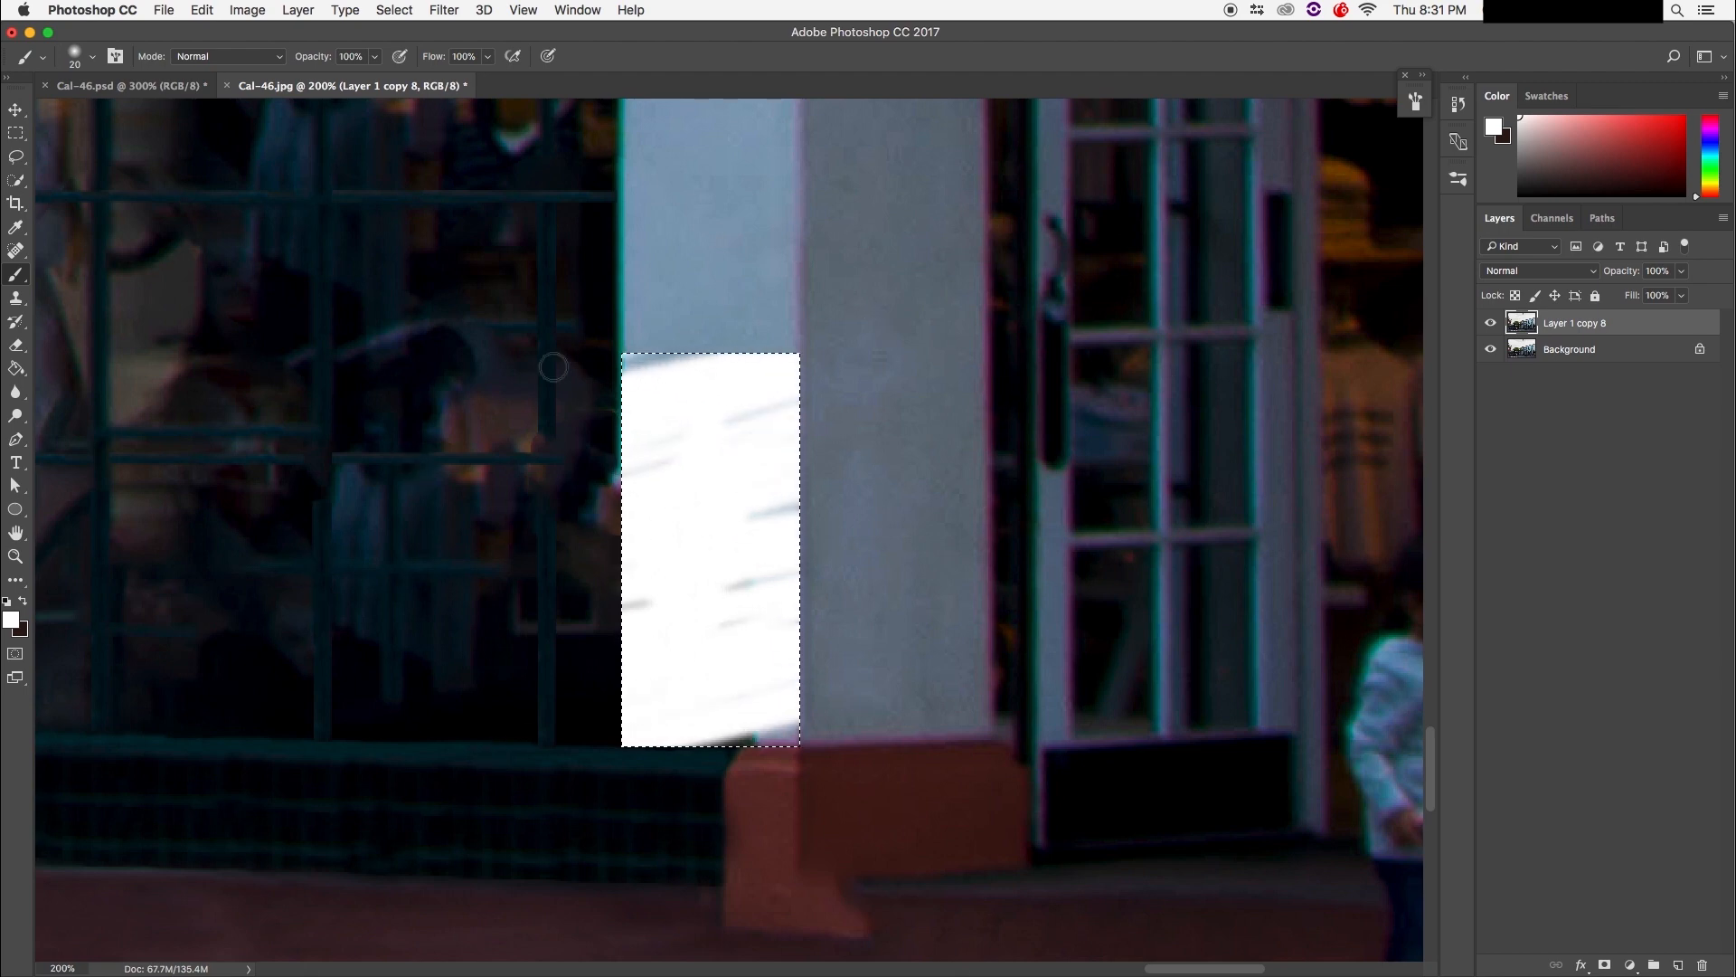
key("super+d")
key("super+z")
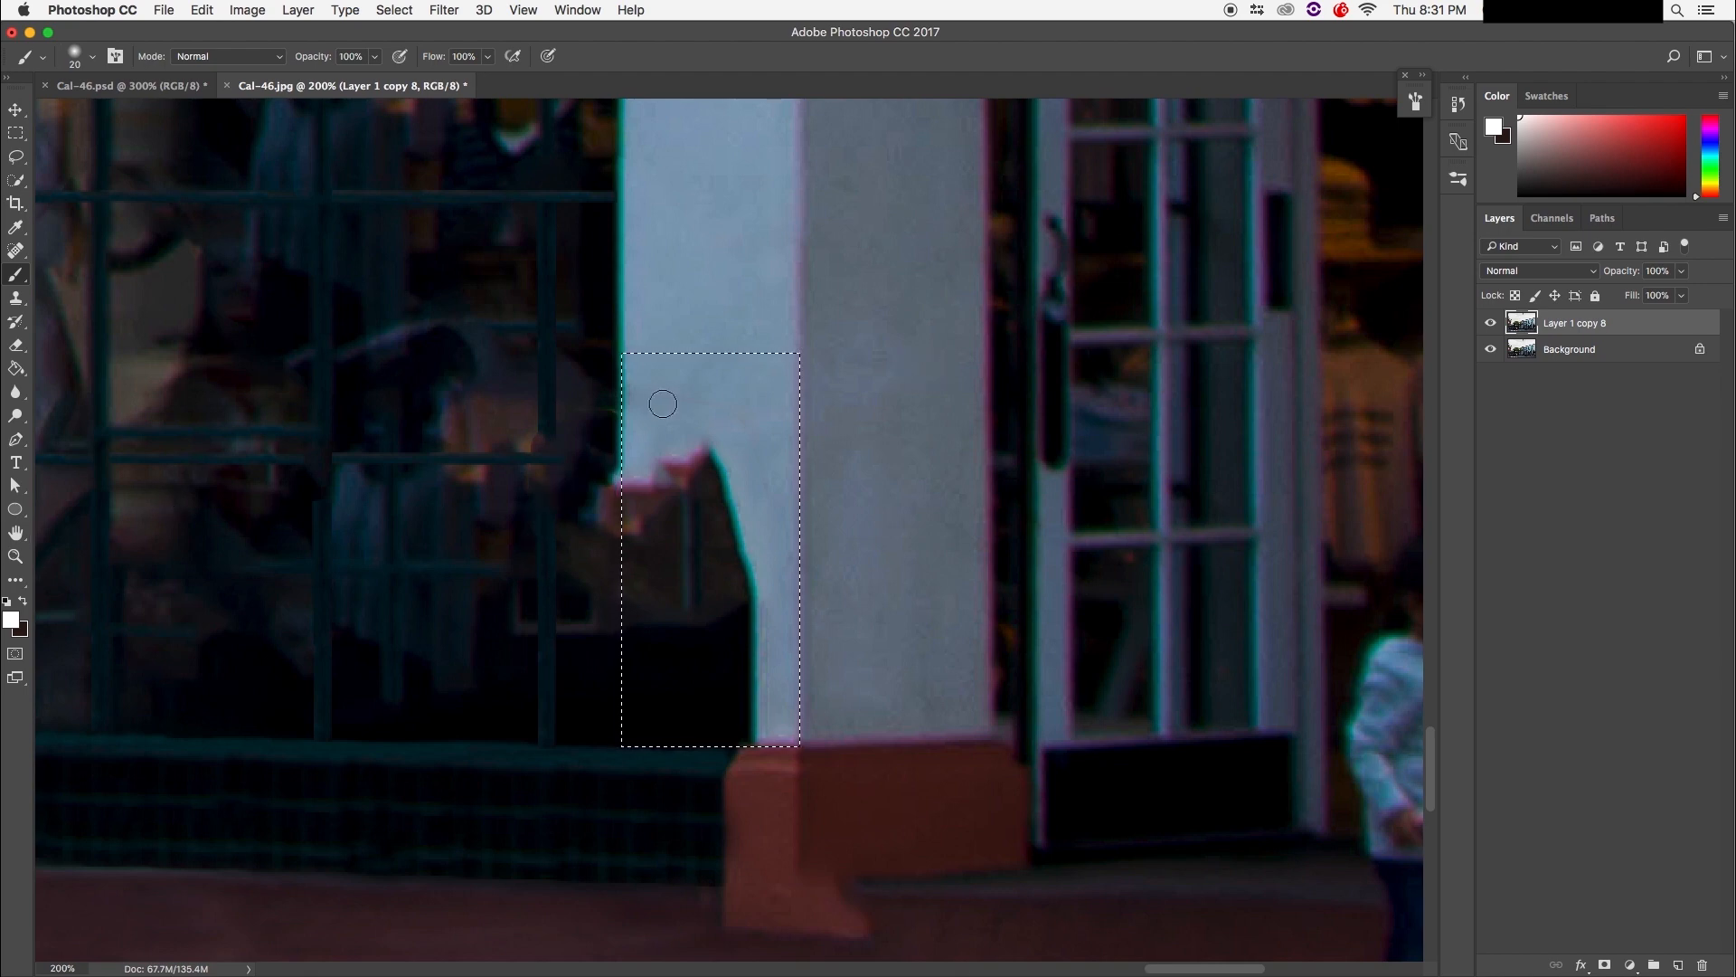
Step: Sample the pillar's light blue, then undo the trial blue-grey fill
left_click(689, 396, "alt")
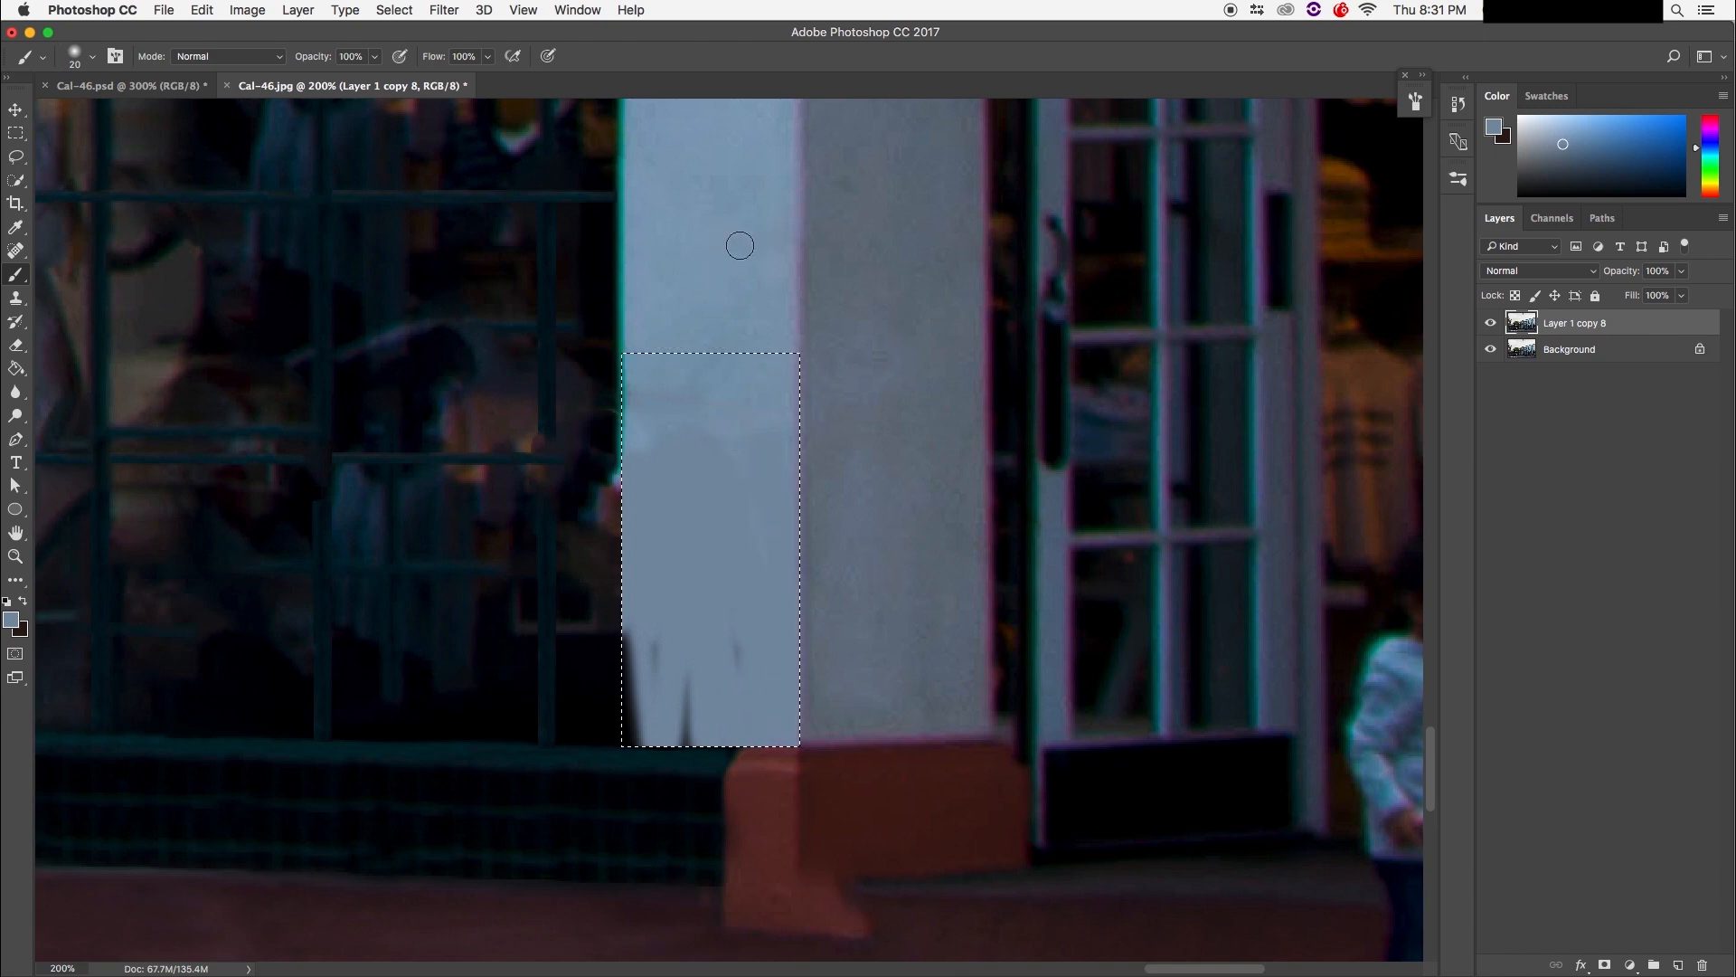
key("super+z")
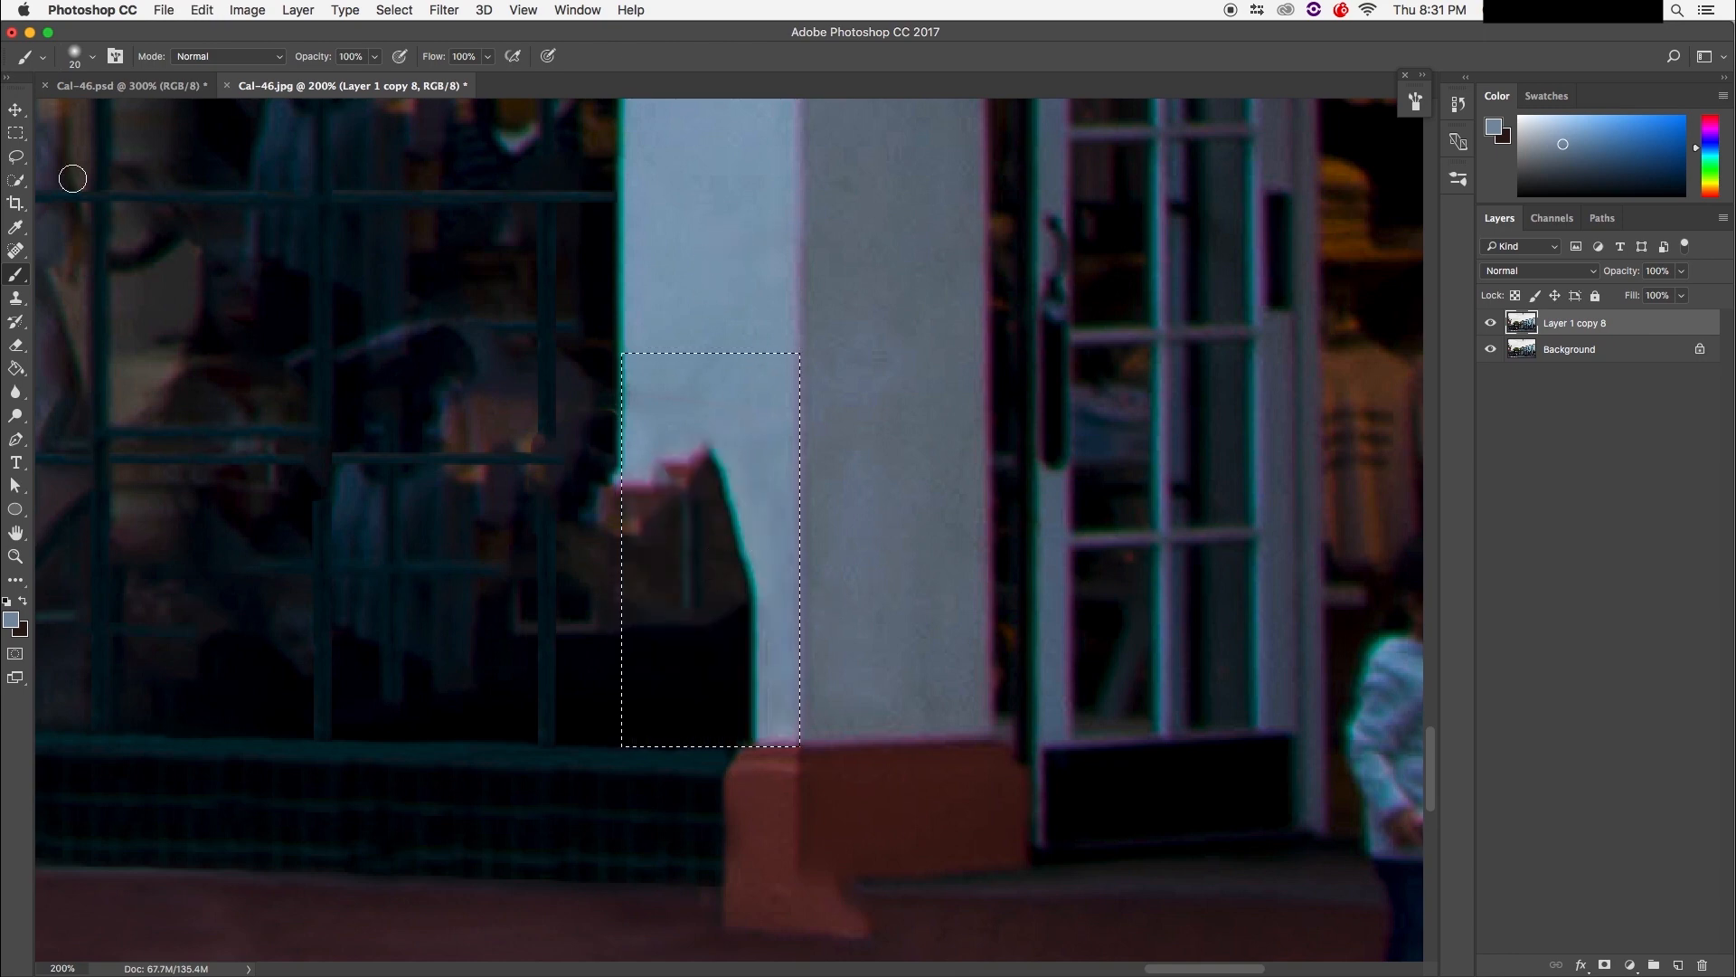
left_click(18, 300)
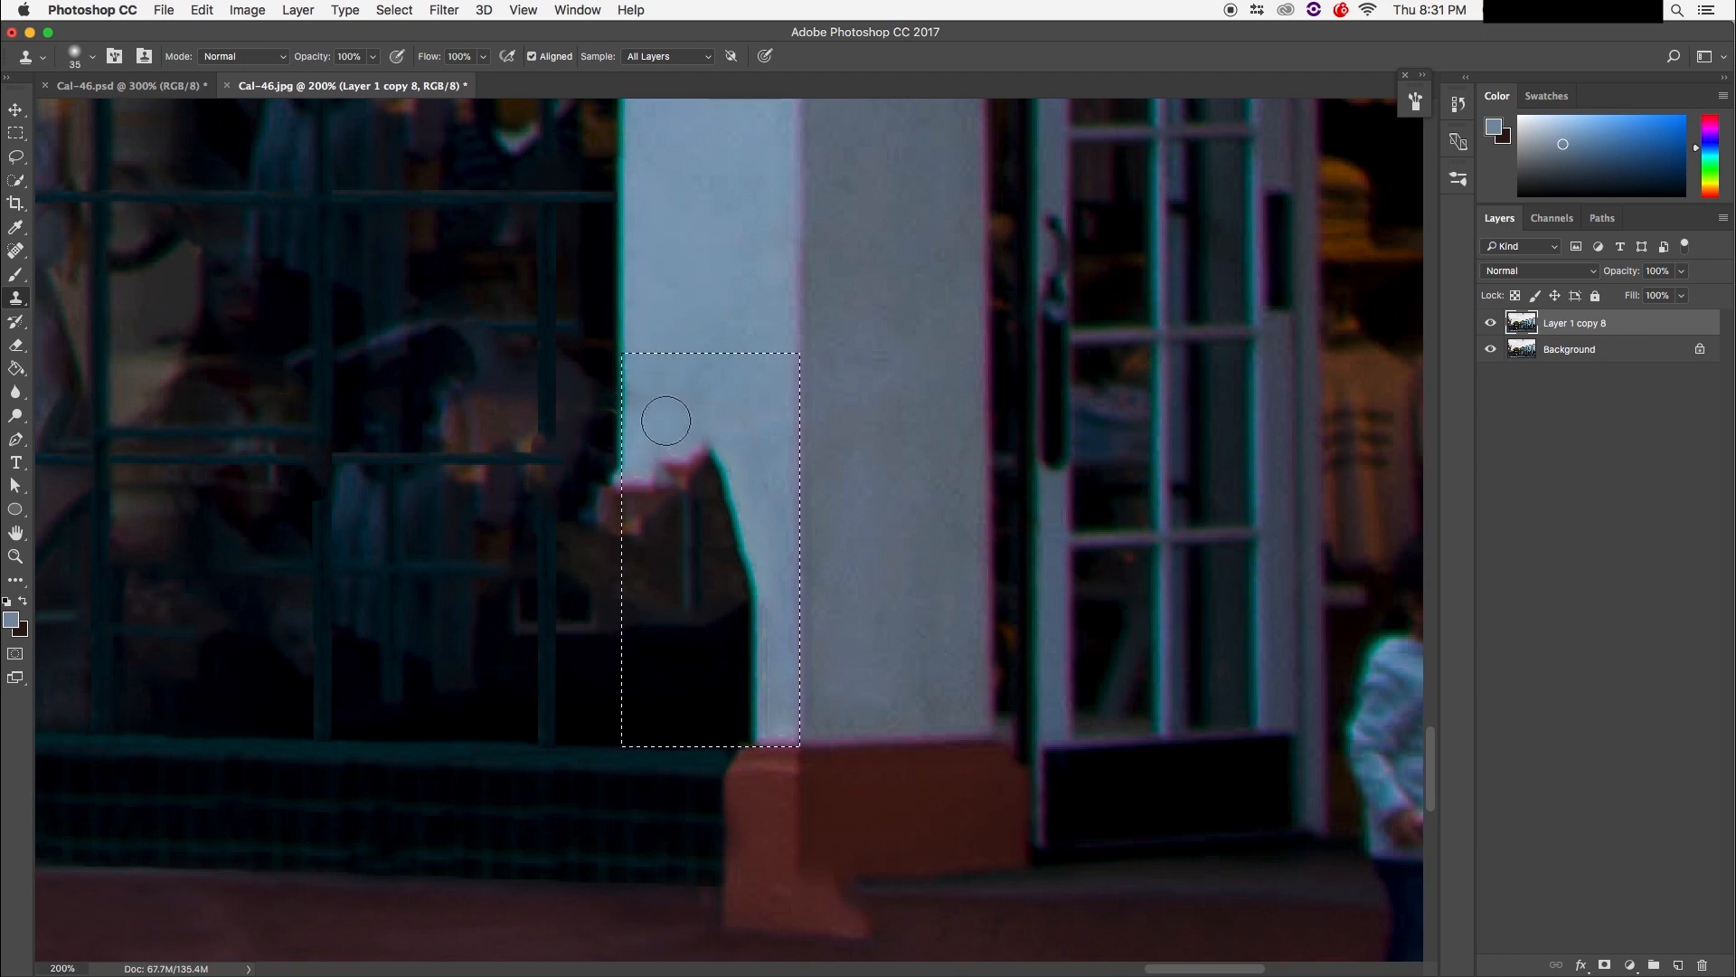
Step: Clone pillar texture over the dark figure's top, lower left and bottom shapes
mouse_move(715, 479)
left_mouse_down()
mouse_move(679, 450)
mouse_move(688, 437)
mouse_move(706, 459)
mouse_move(665, 496)
left_mouse_up()
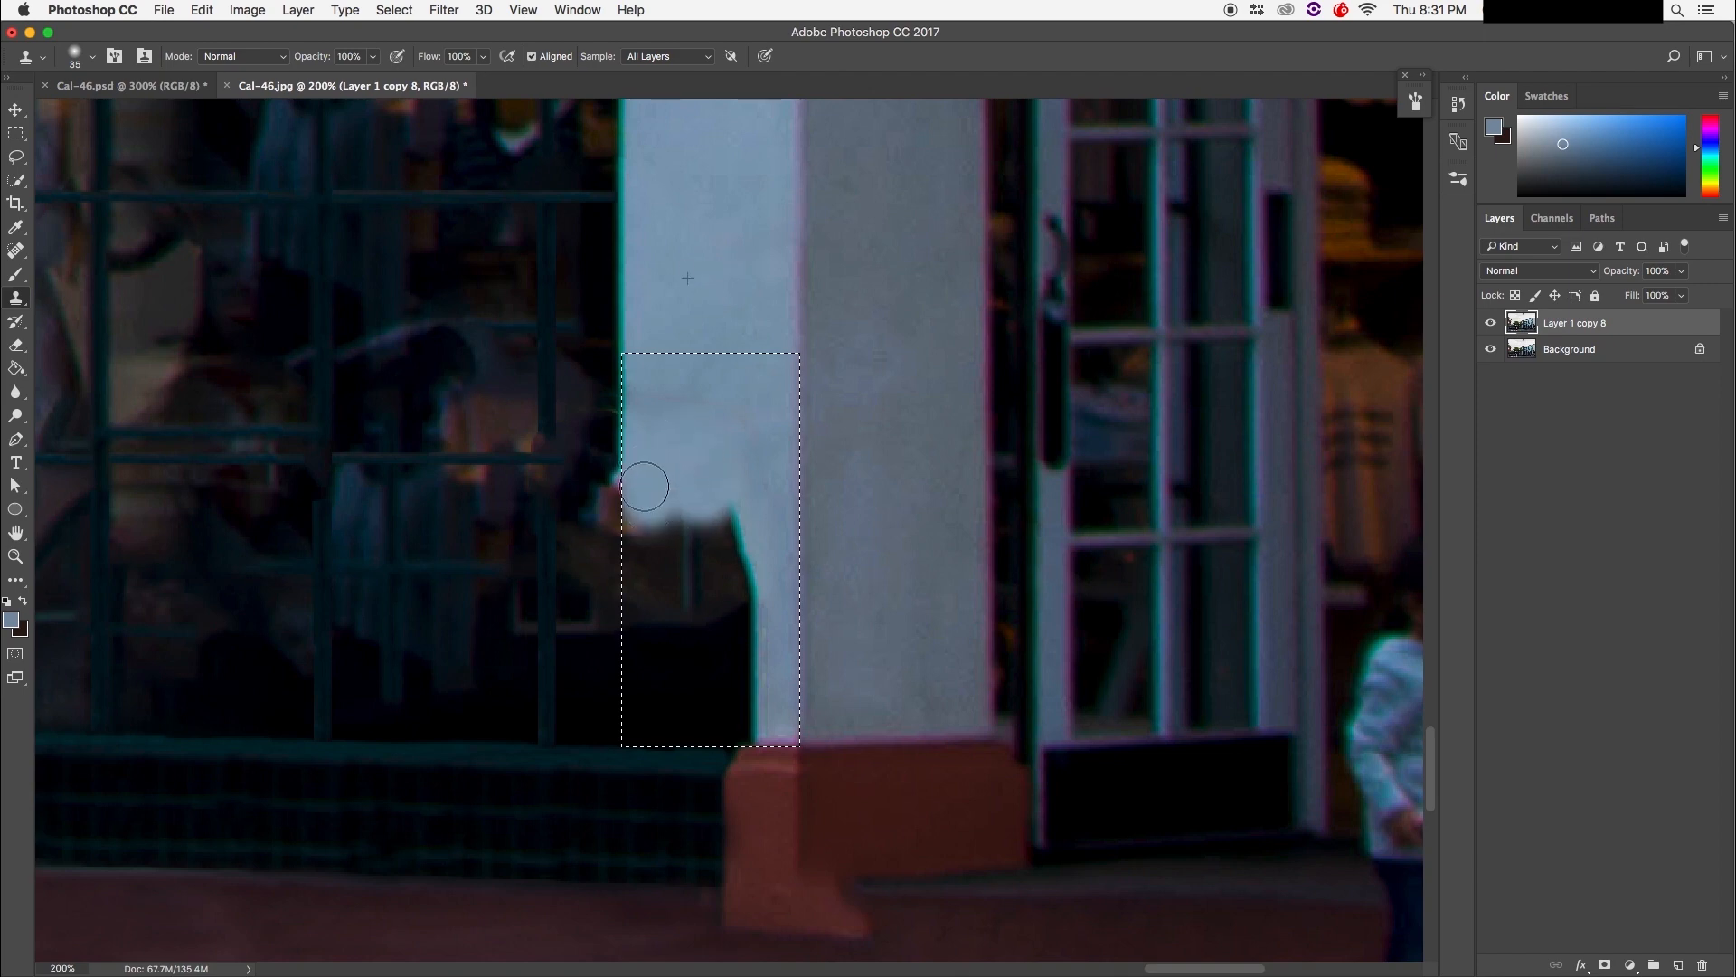
mouse_move(670, 529)
left_mouse_down()
mouse_move(725, 503)
mouse_move(729, 540)
mouse_move(663, 551)
left_mouse_up()
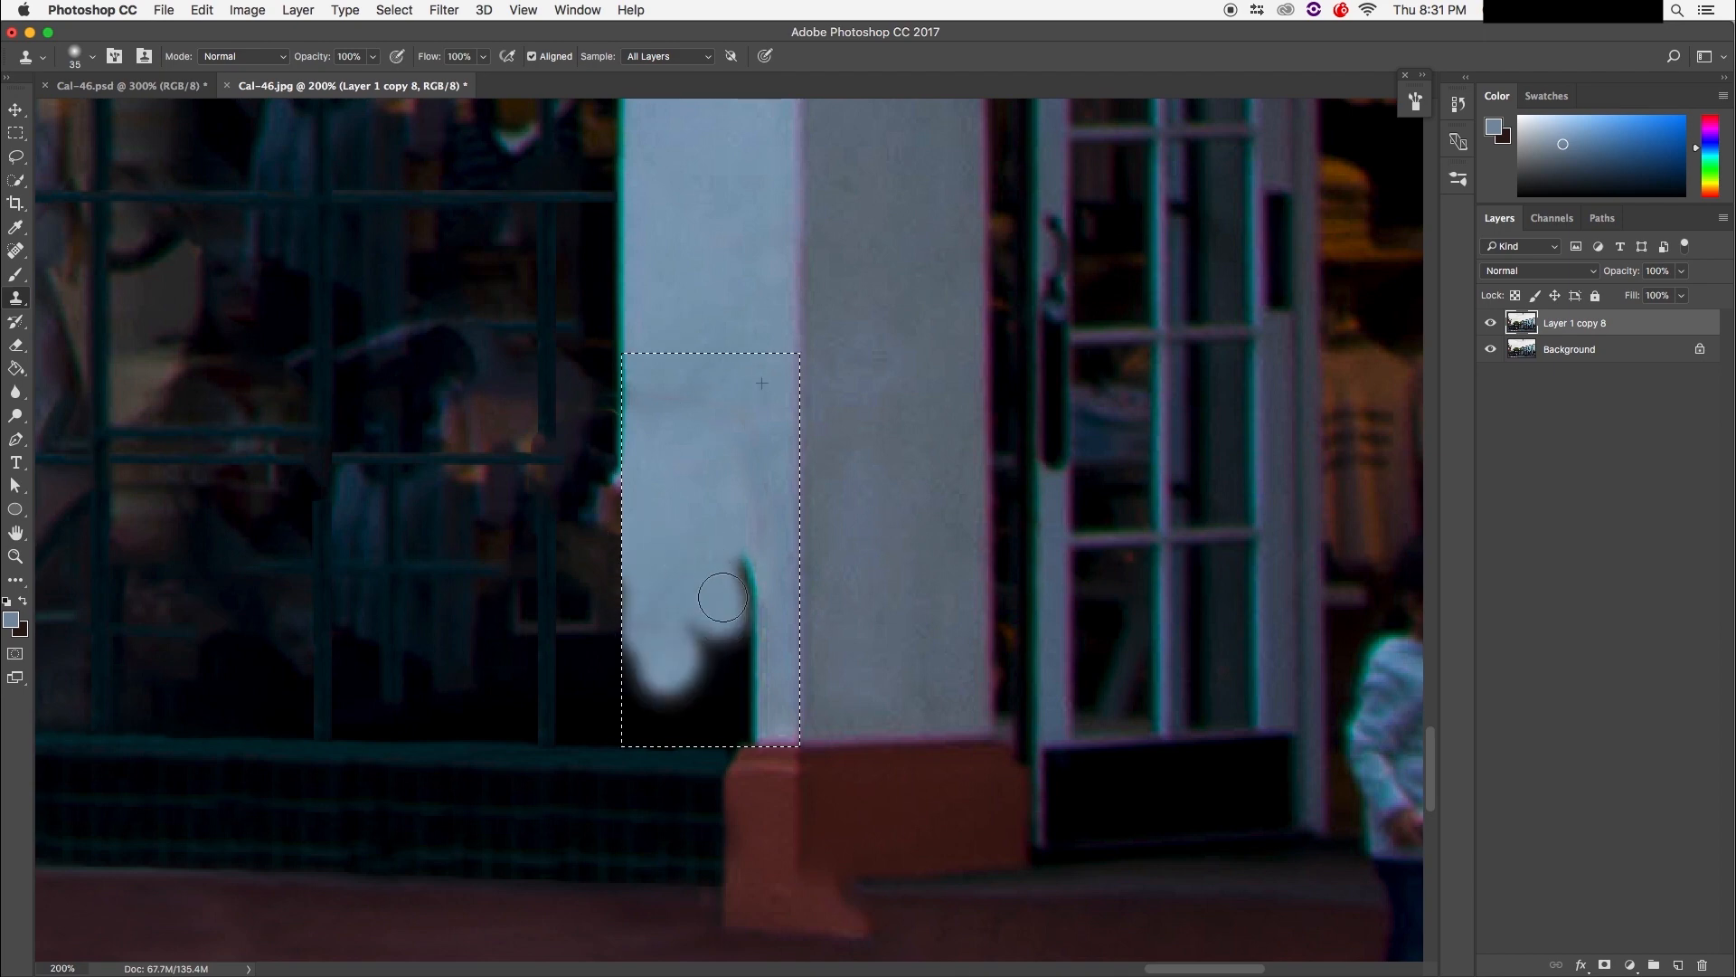
mouse_move(724, 574)
left_mouse_down()
mouse_move(760, 553)
mouse_move(757, 646)
left_mouse_up()
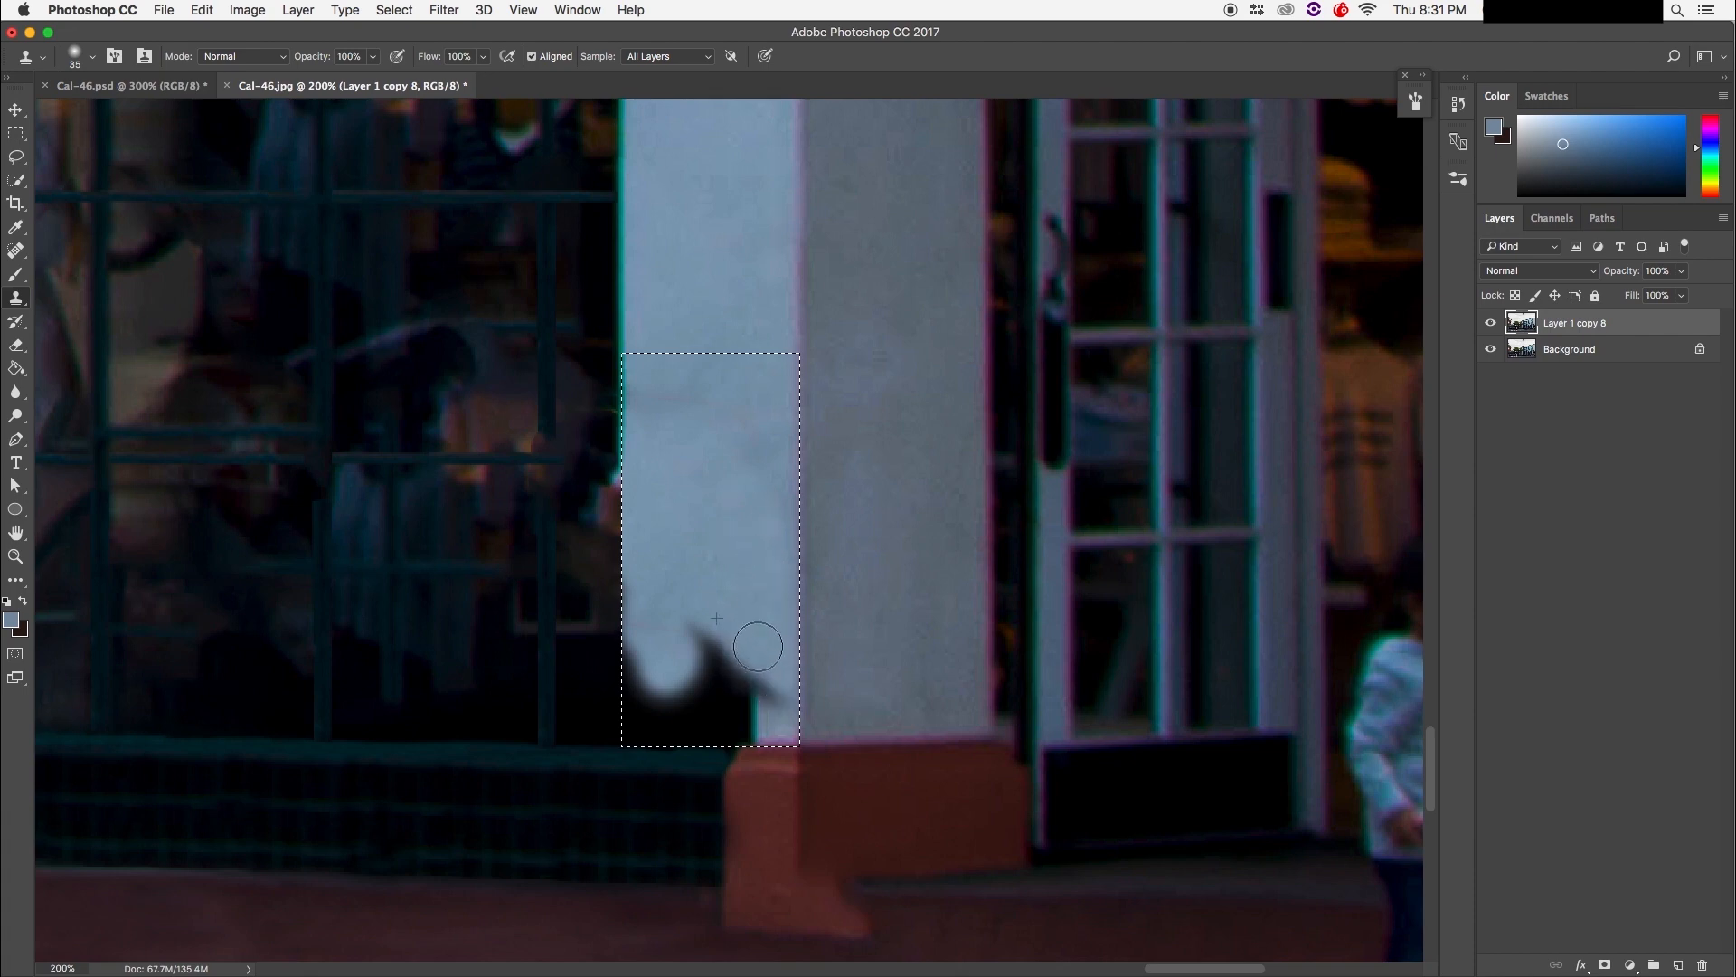
mouse_move(709, 525)
left_mouse_down()
mouse_move(710, 682)
mouse_move(664, 710)
mouse_move(656, 645)
mouse_move(640, 779)
left_mouse_up()
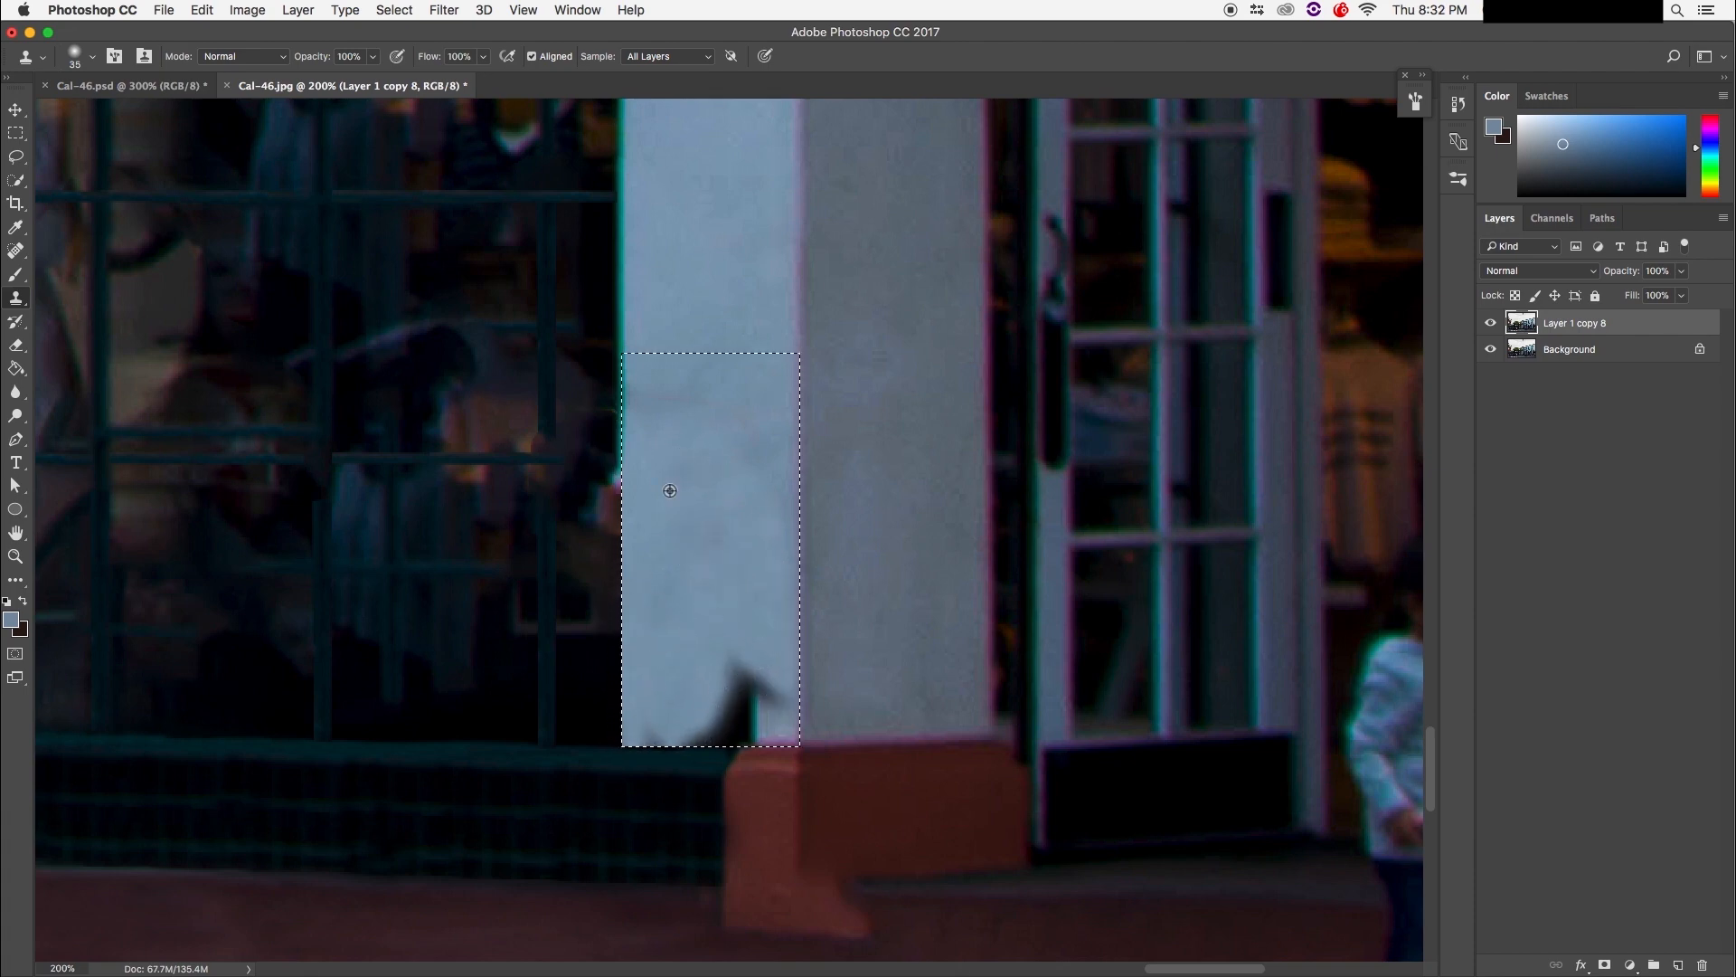
left_click_drag(712, 630, 676, 714)
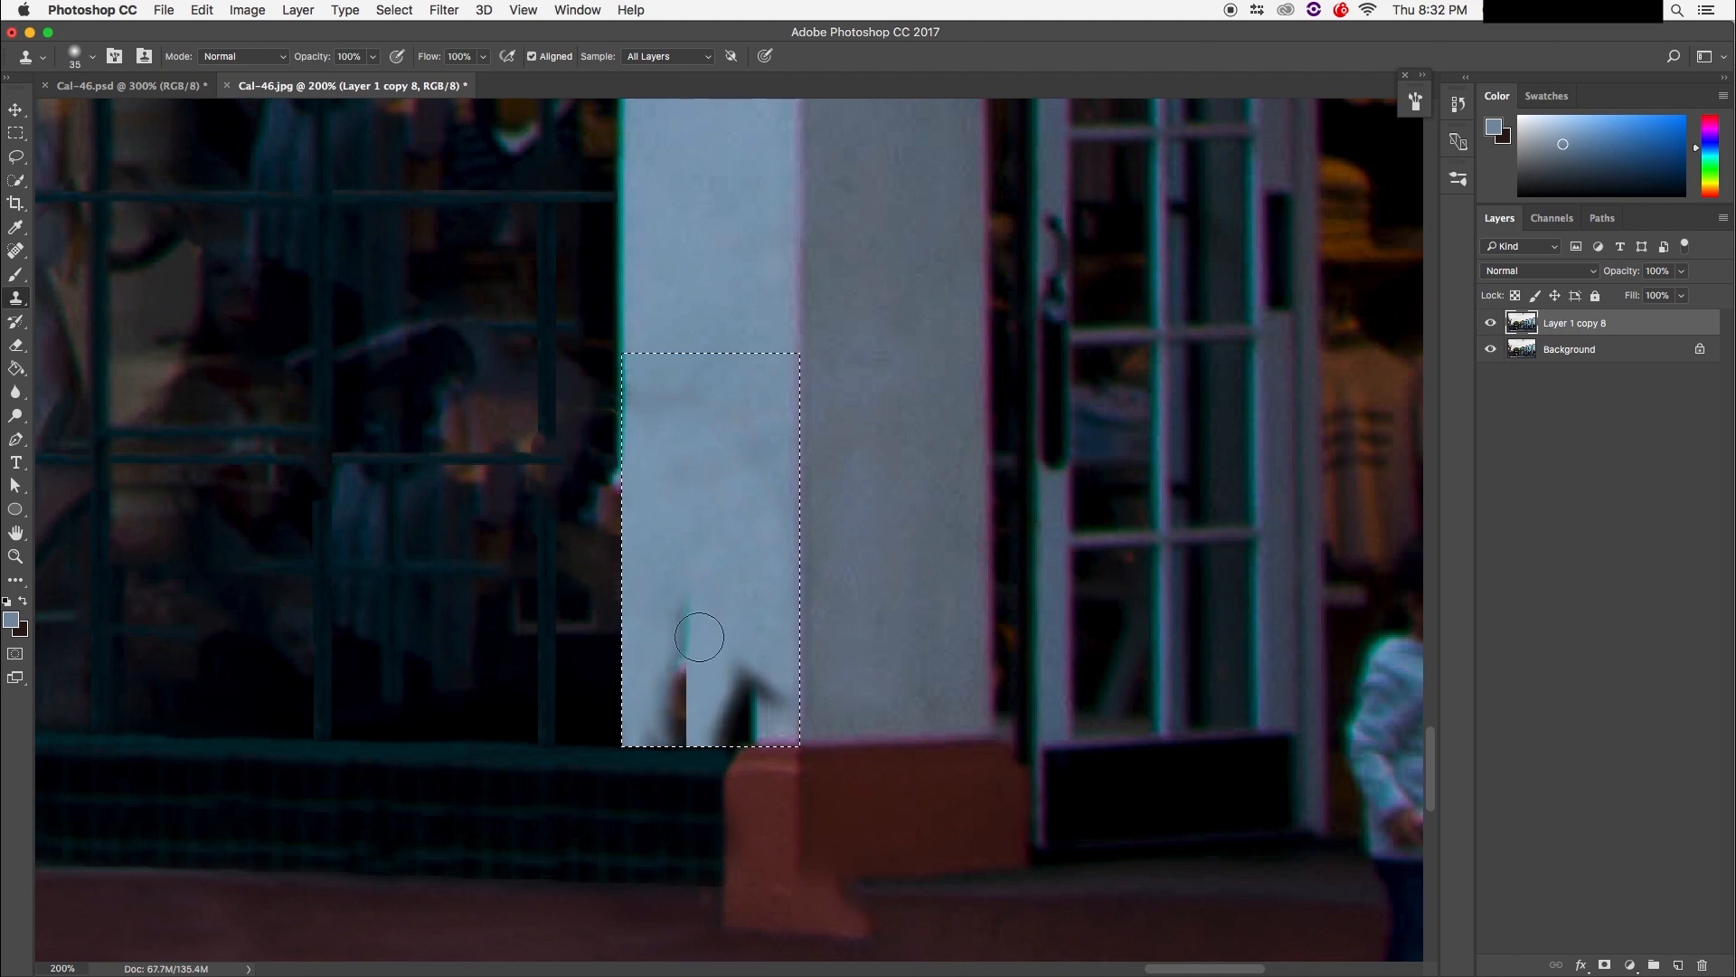
mouse_move(670, 607)
left_mouse_down()
mouse_move(669, 699)
mouse_move(770, 748)
mouse_move(782, 739)
mouse_move(753, 699)
mouse_move(788, 751)
mouse_move(733, 696)
mouse_move(645, 723)
left_mouse_up()
Step: Resample the pillar to cover the dark bottom strip and the grey smudge, then deselect
left_click(708, 499, "alt")
left_click(712, 654, "alt")
left_click_drag(634, 653, 629, 829)
left_click(665, 486, "alt")
mouse_move(645, 762)
left_mouse_down()
mouse_move(647, 743)
mouse_move(789, 730)
left_mouse_up()
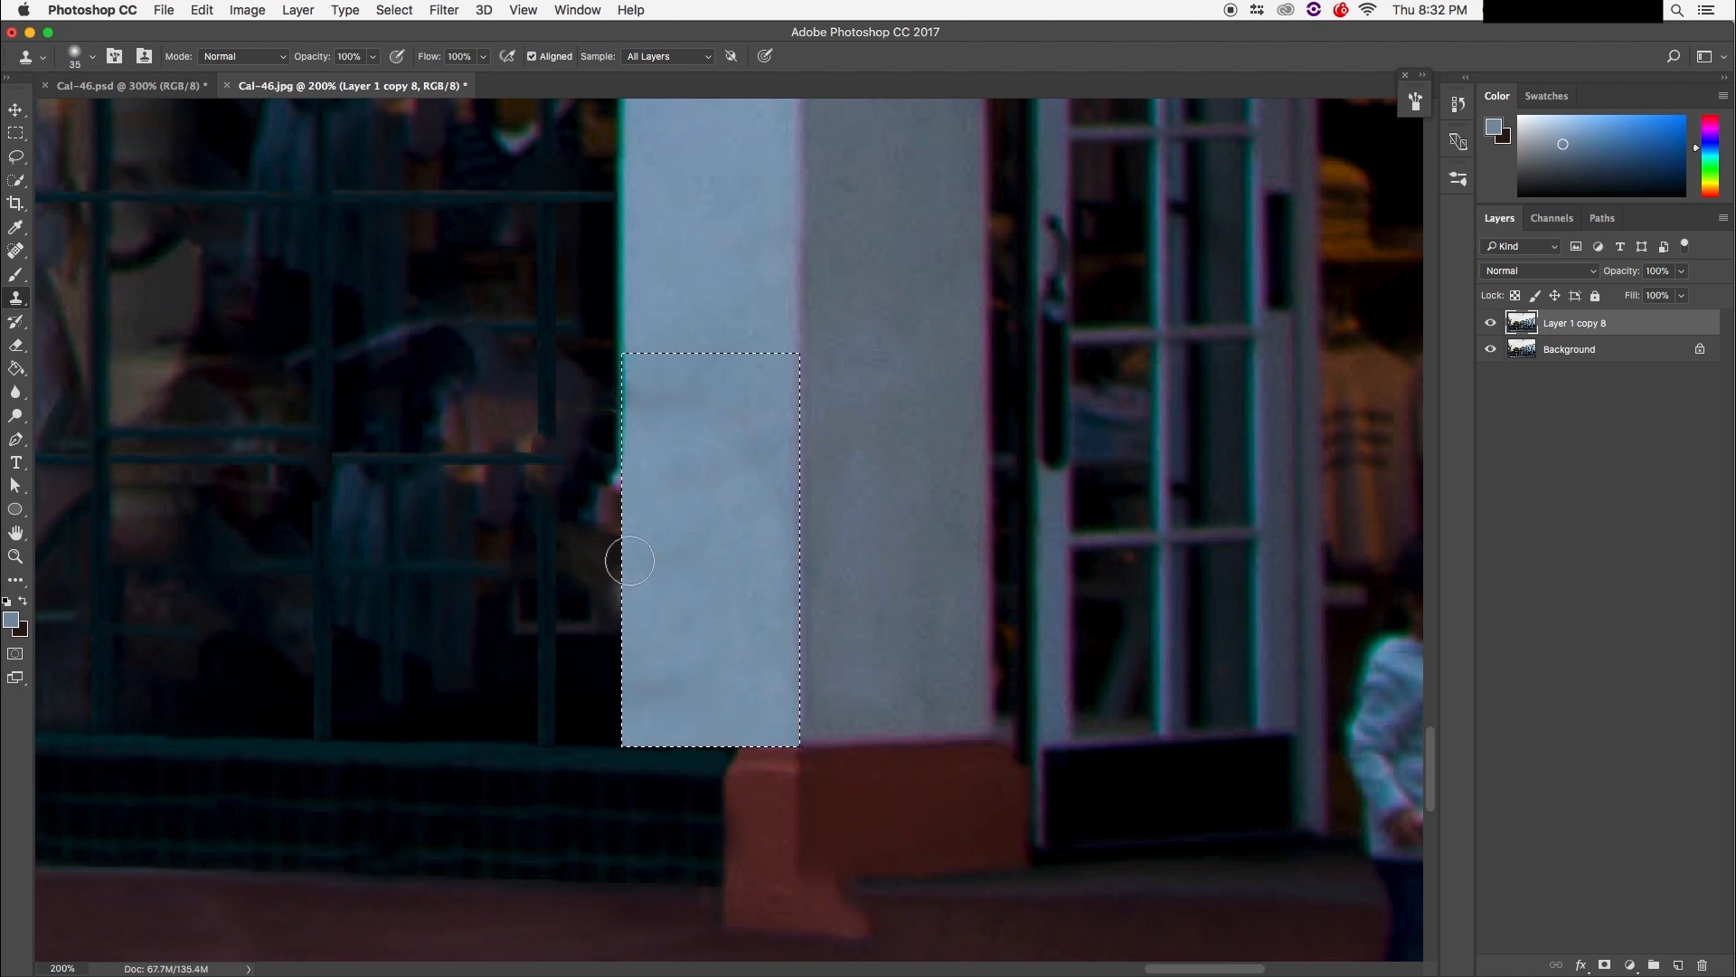
left_click(719, 676, "alt")
left_click_drag(663, 519, 590, 377)
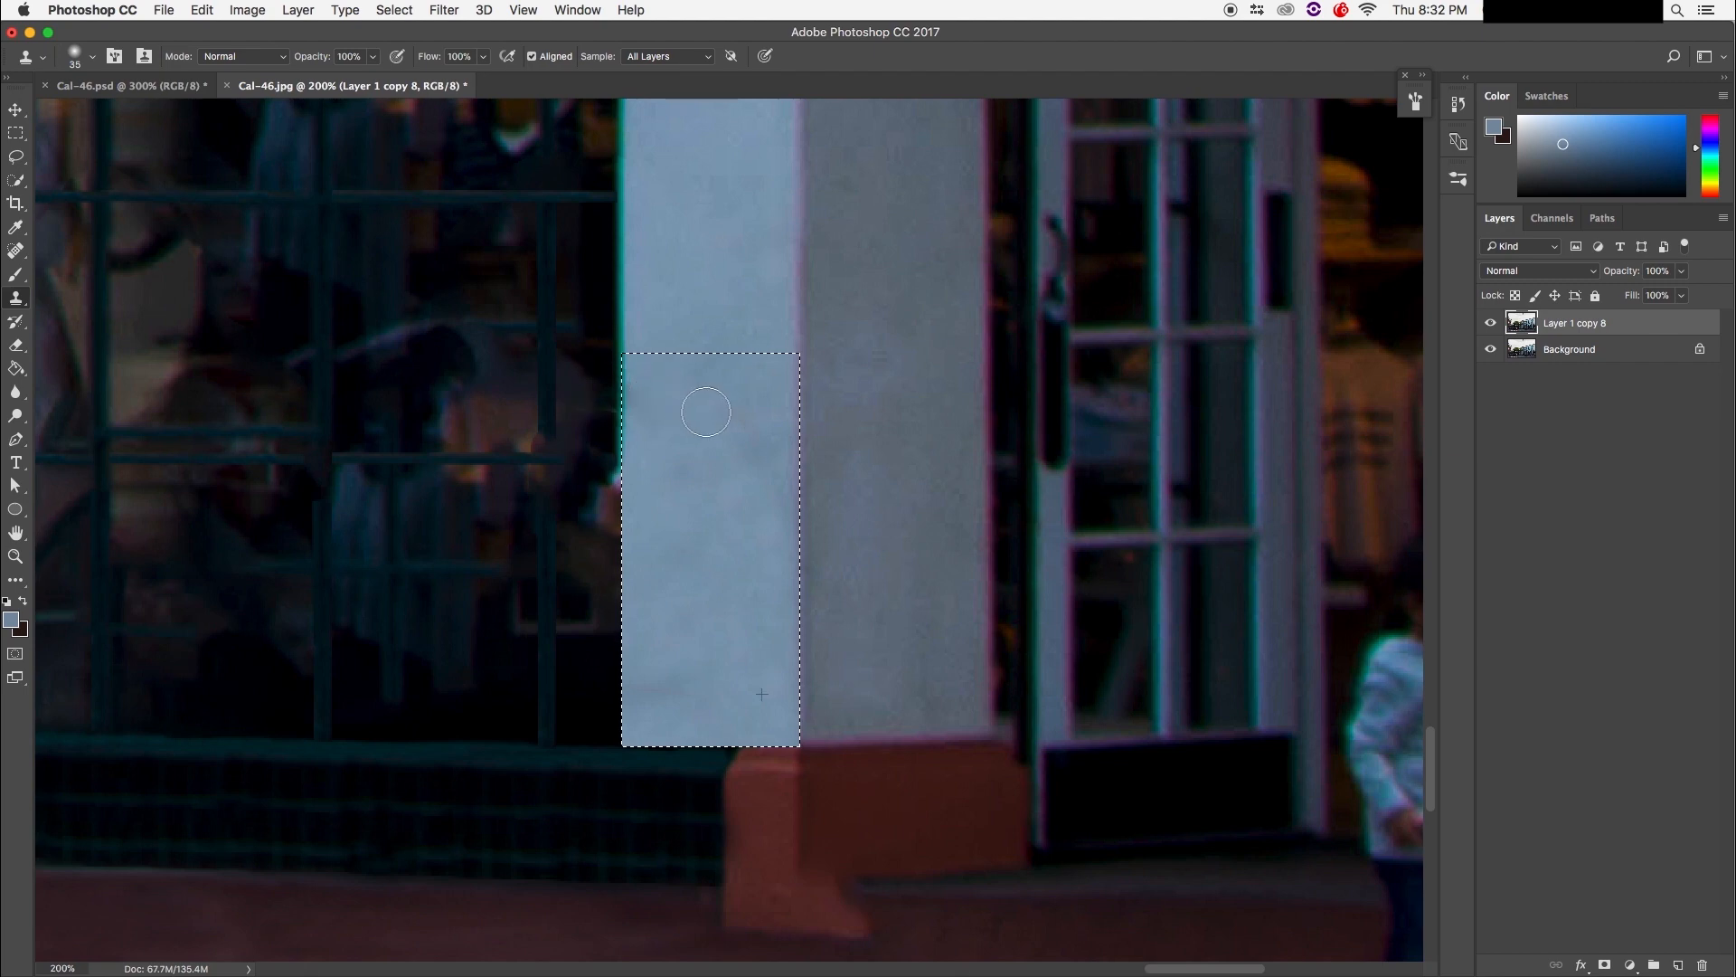
key("super+d")
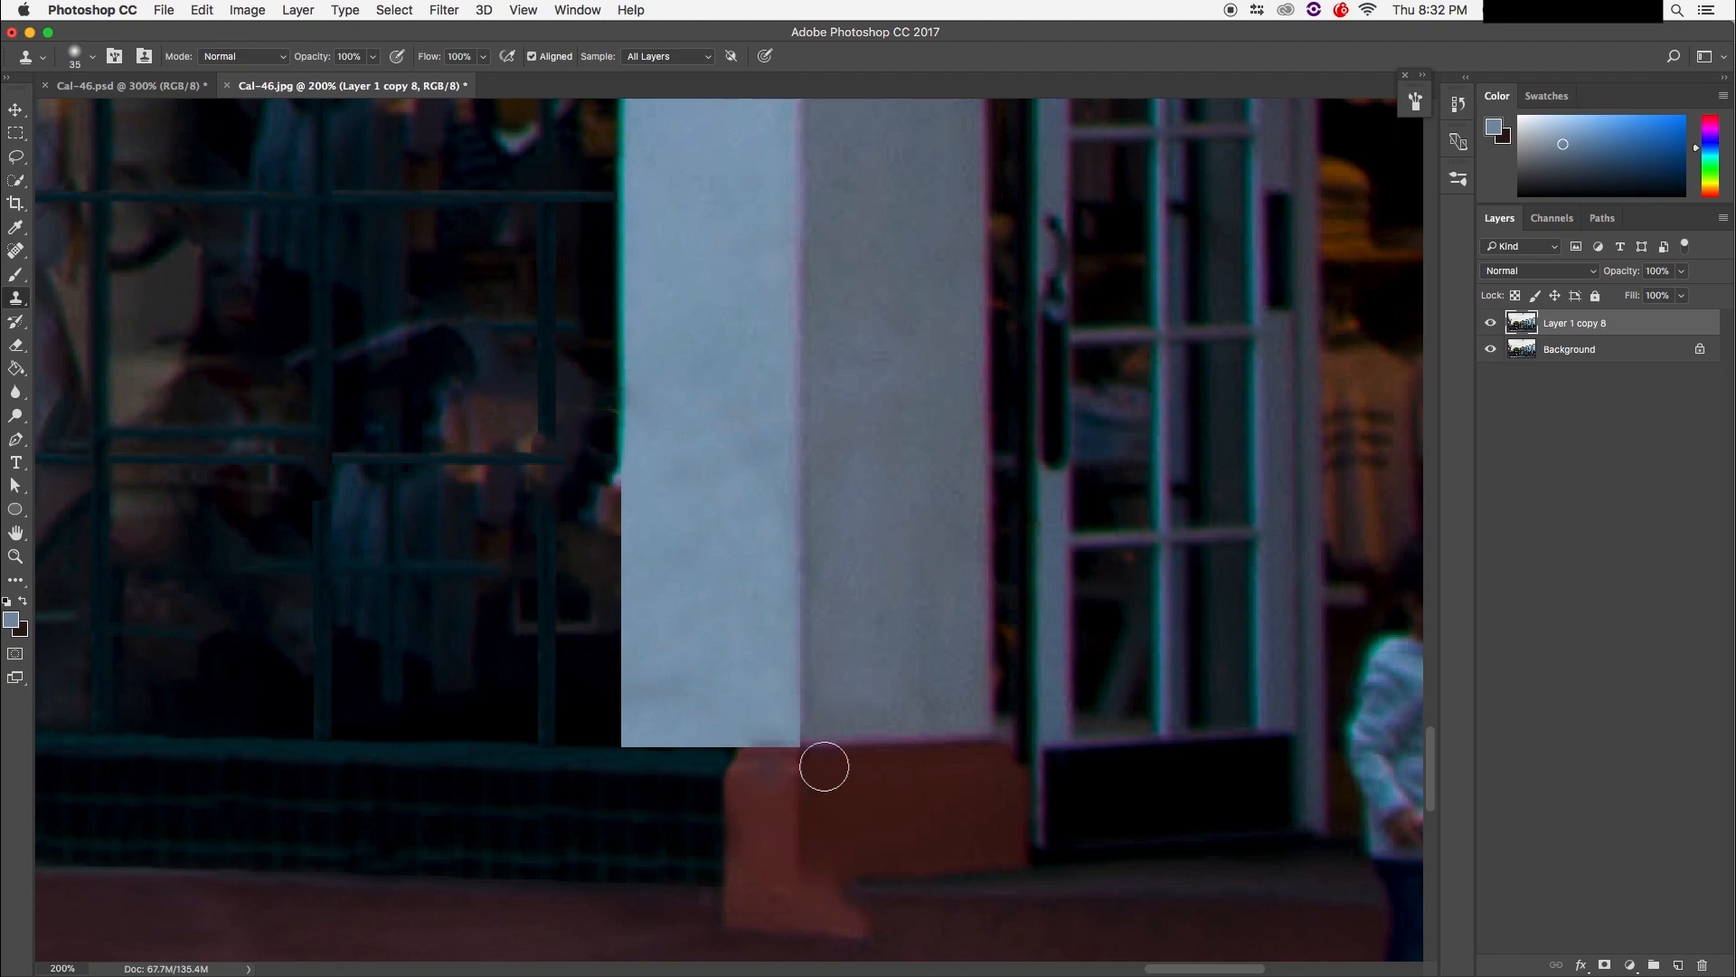
Step: Zoom in, undo the stray brown dab, and clone down the patch's hard edge
key("super+minus")
key("super+minus")
key("super+minus")
key("super+plus")
key("super+plus")
key("super+plus")
key("super+plus")
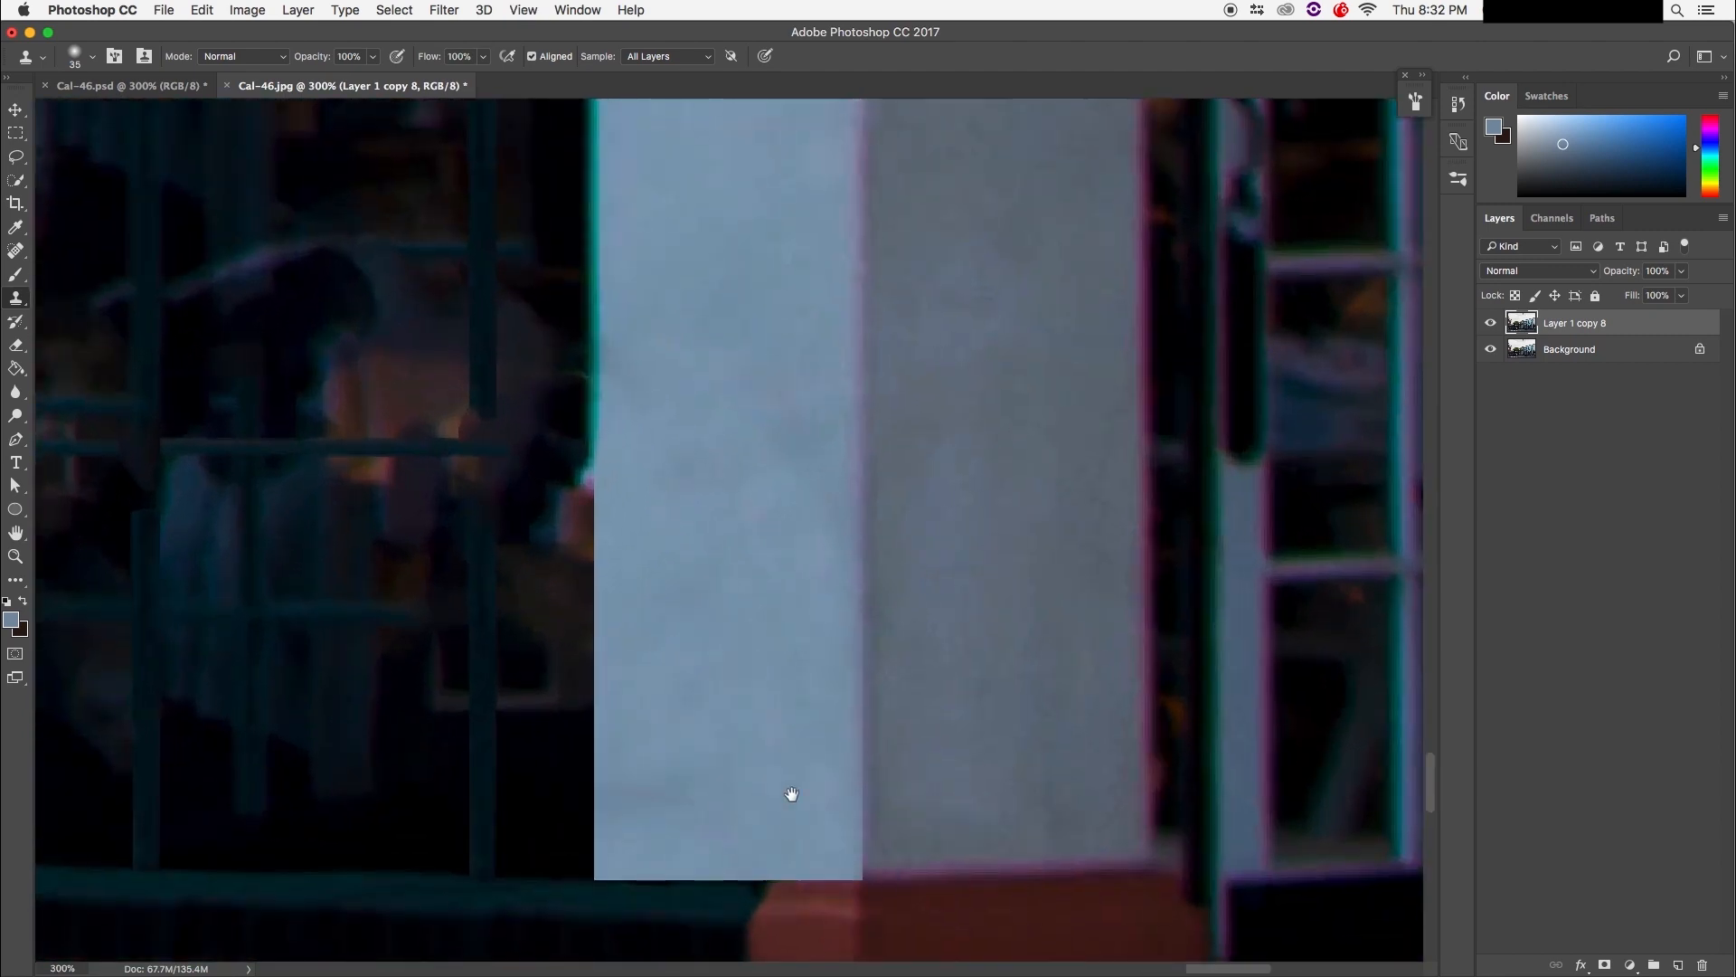
mouse_move(791, 794)
left_mouse_down()
mouse_move(787, 620)
mouse_move(810, 958)
mouse_move(750, 620)
mouse_move(787, 719)
left_mouse_up()
left_click_drag(666, 809, 601, 918)
left_click(669, 731)
left_click_drag(652, 720, 584, 670)
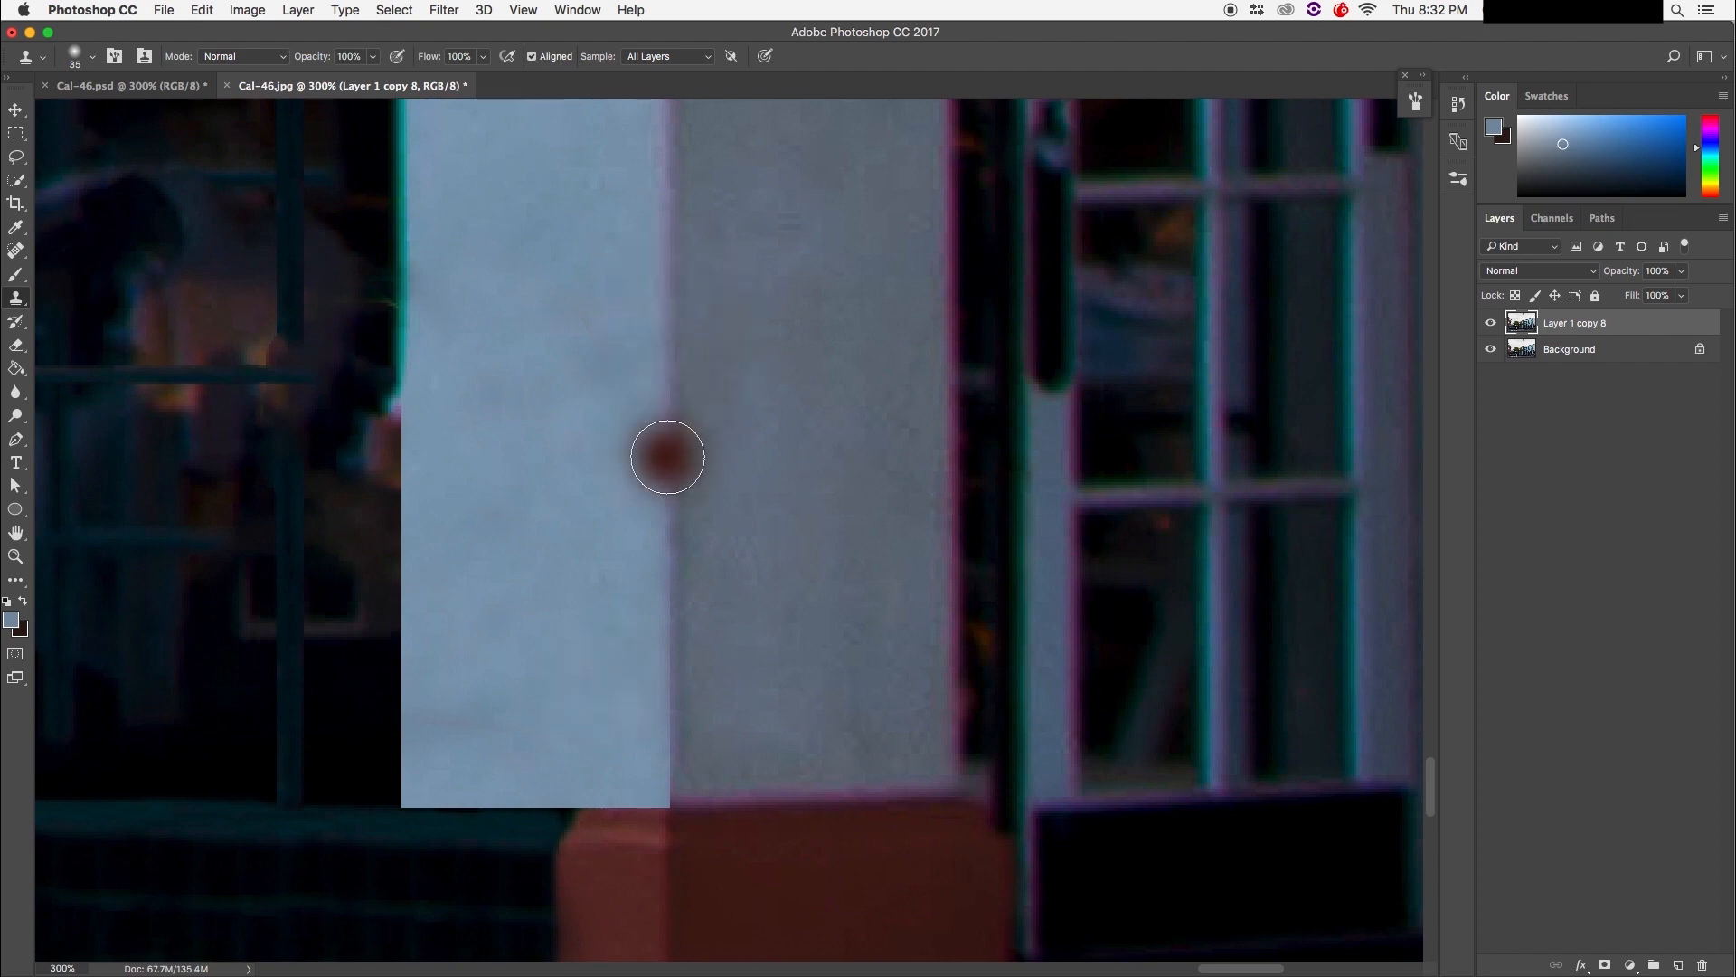
key("alt+super+z")
left_click(671, 438, "alt")
left_click_drag(671, 536, 665, 807)
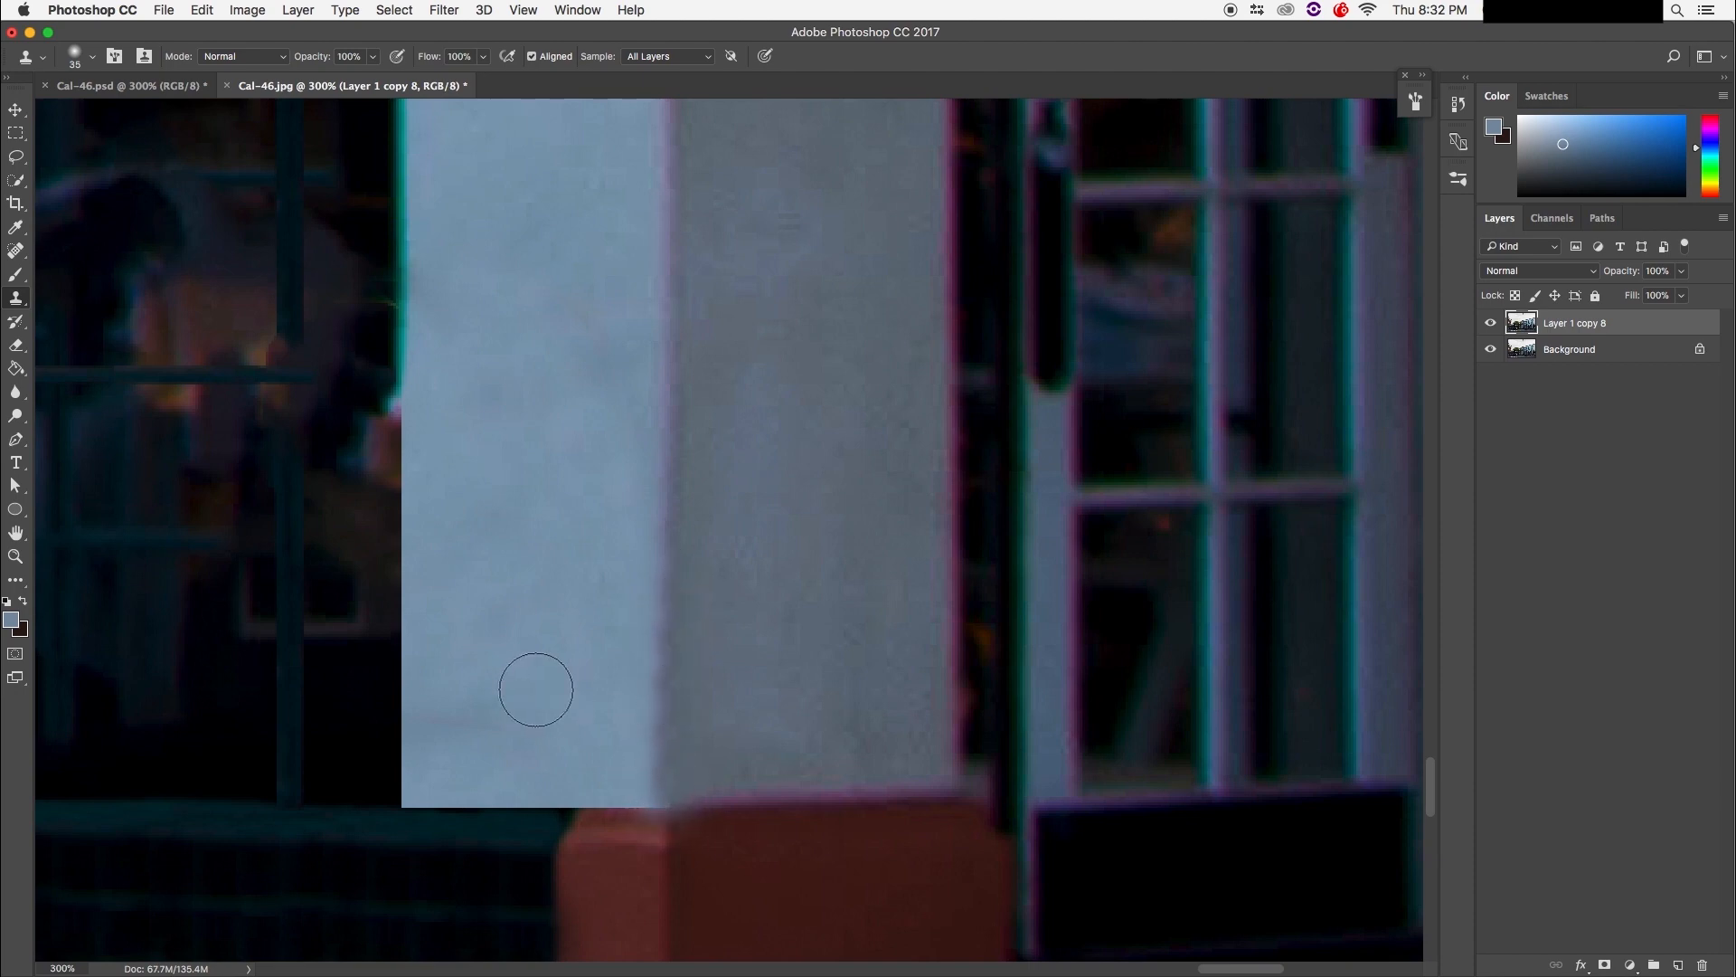
Step: Shrink the clone brush to 20 px, sample near the base, and zoom out to review
key("bracketleft")
key("bracketleft")
key("bracketleft")
left_click(705, 808, "alt")
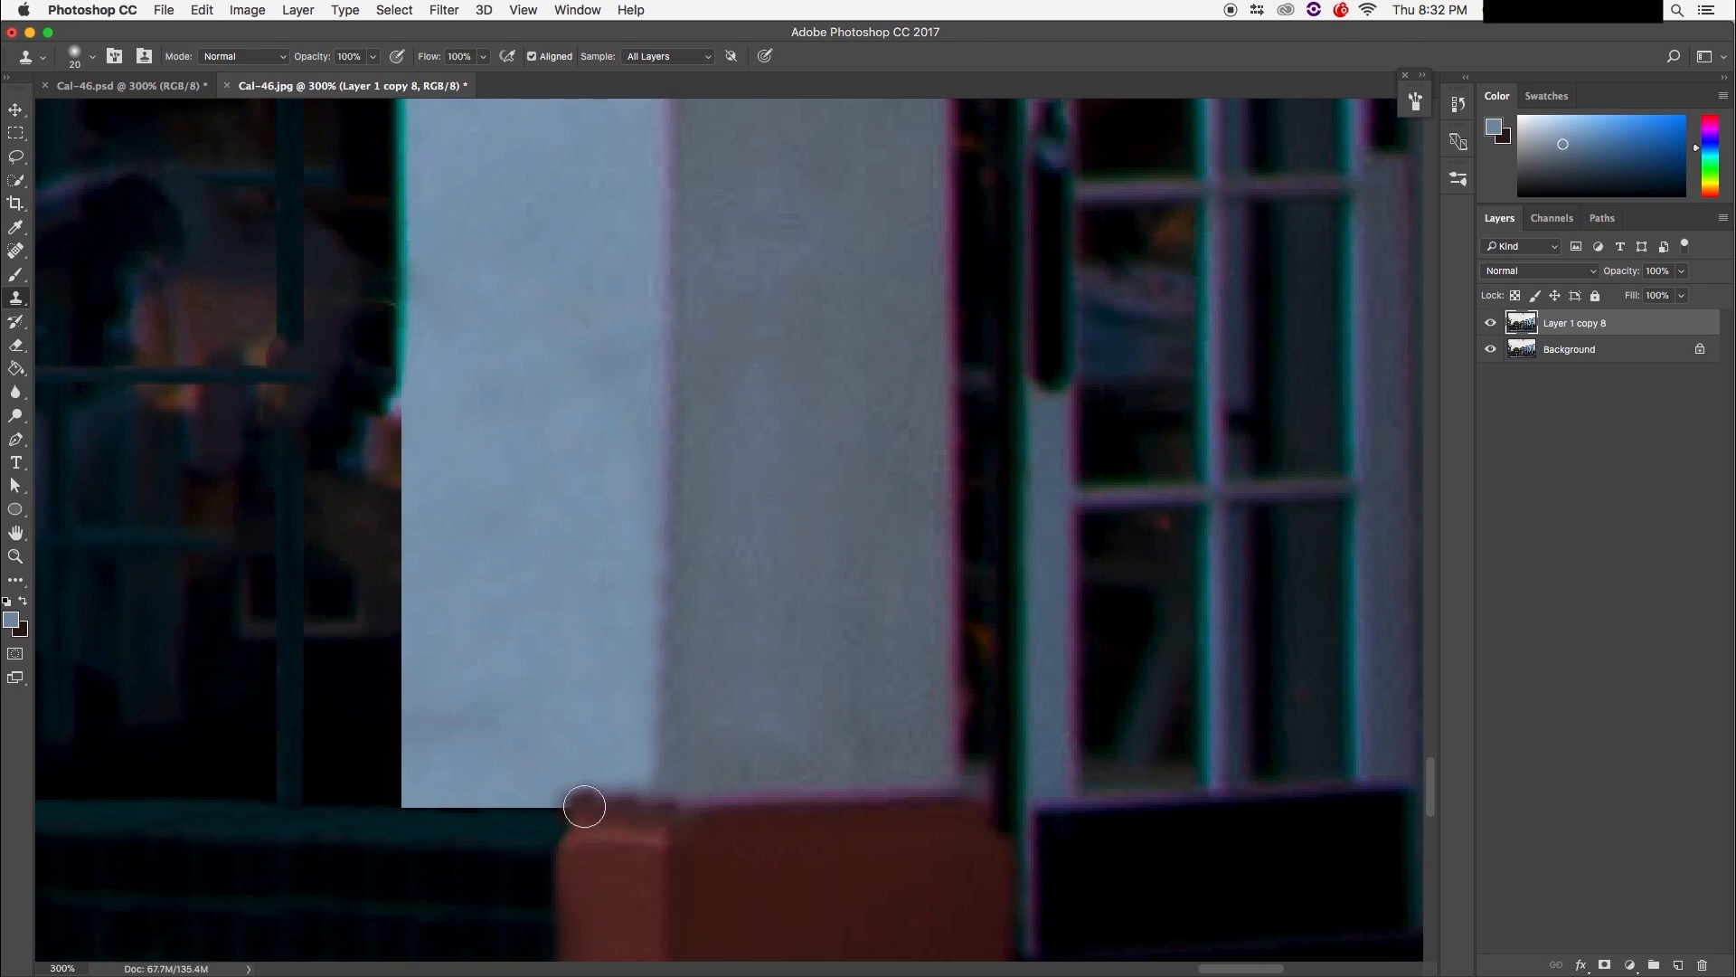
left_click_drag(844, 829, 1001, 522)
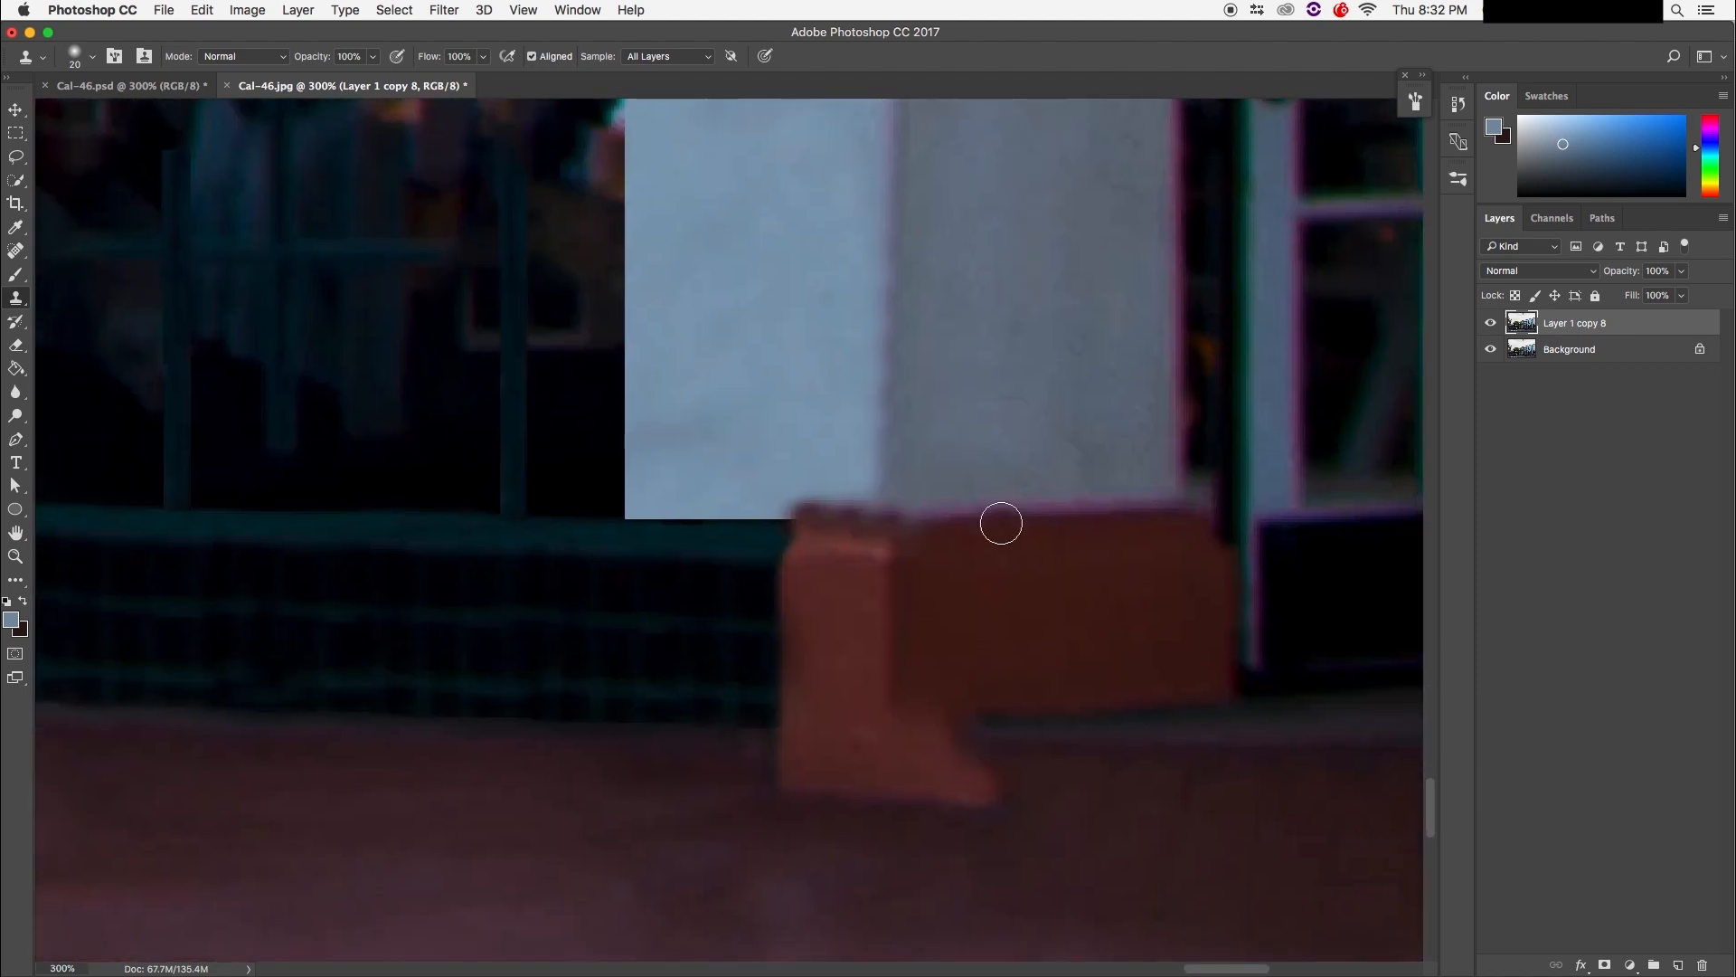
key("super+1")
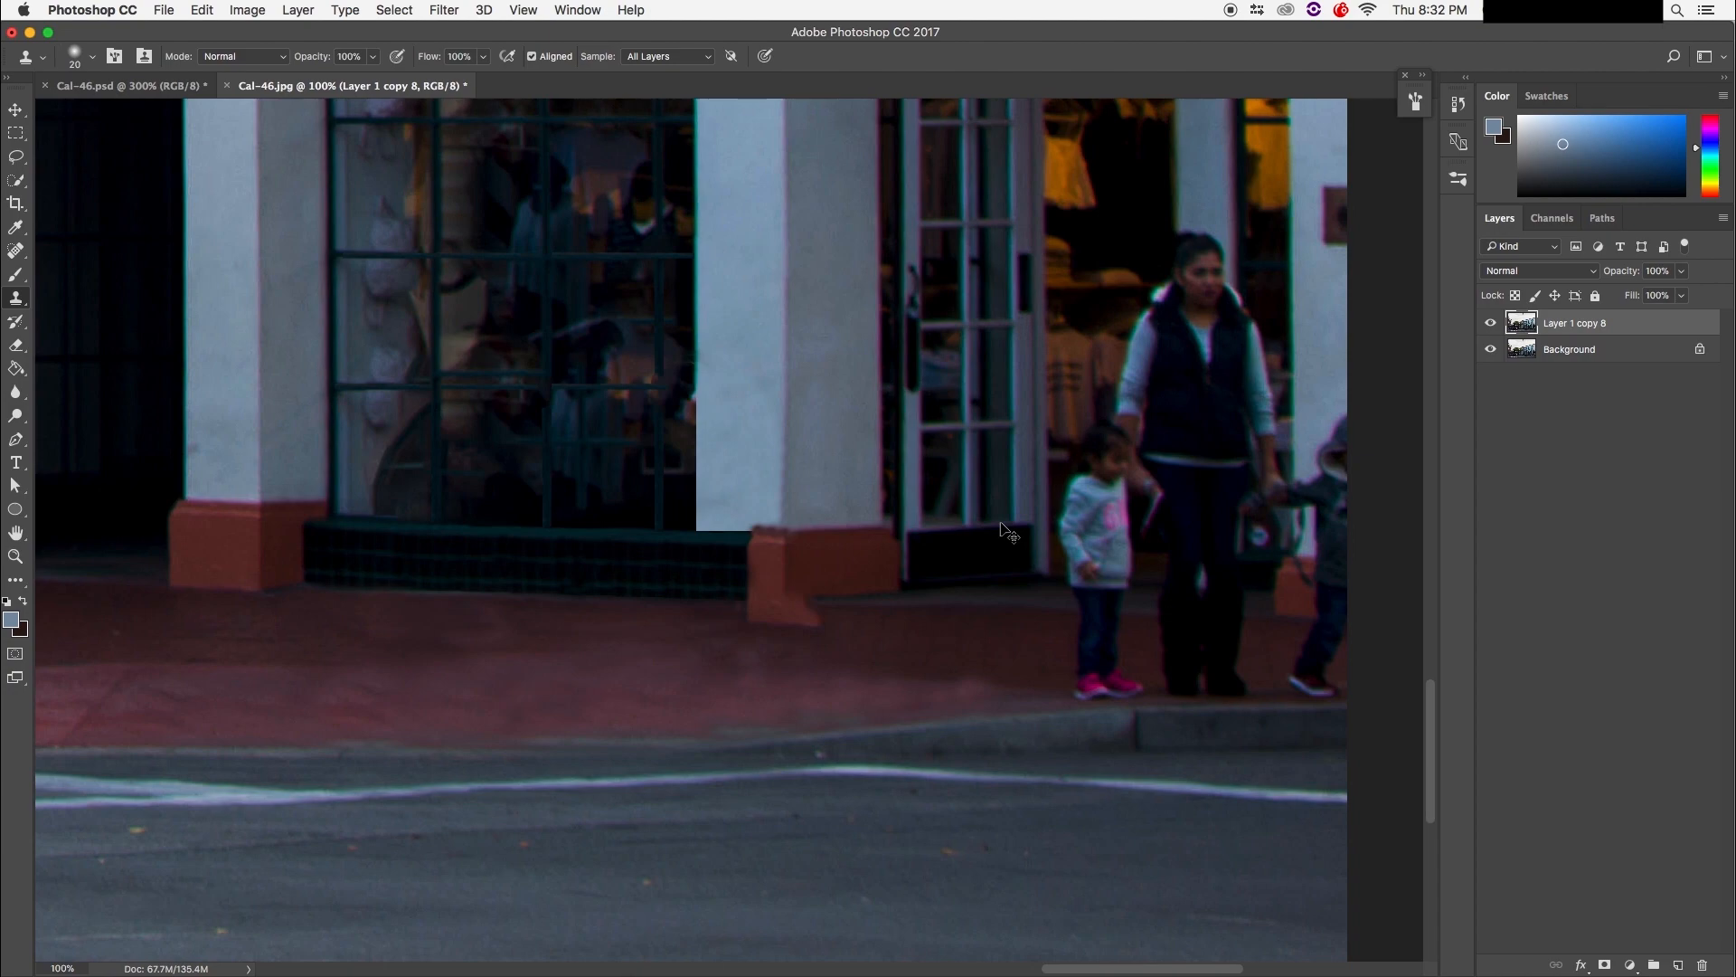
key("super+minus")
key("super+minus")
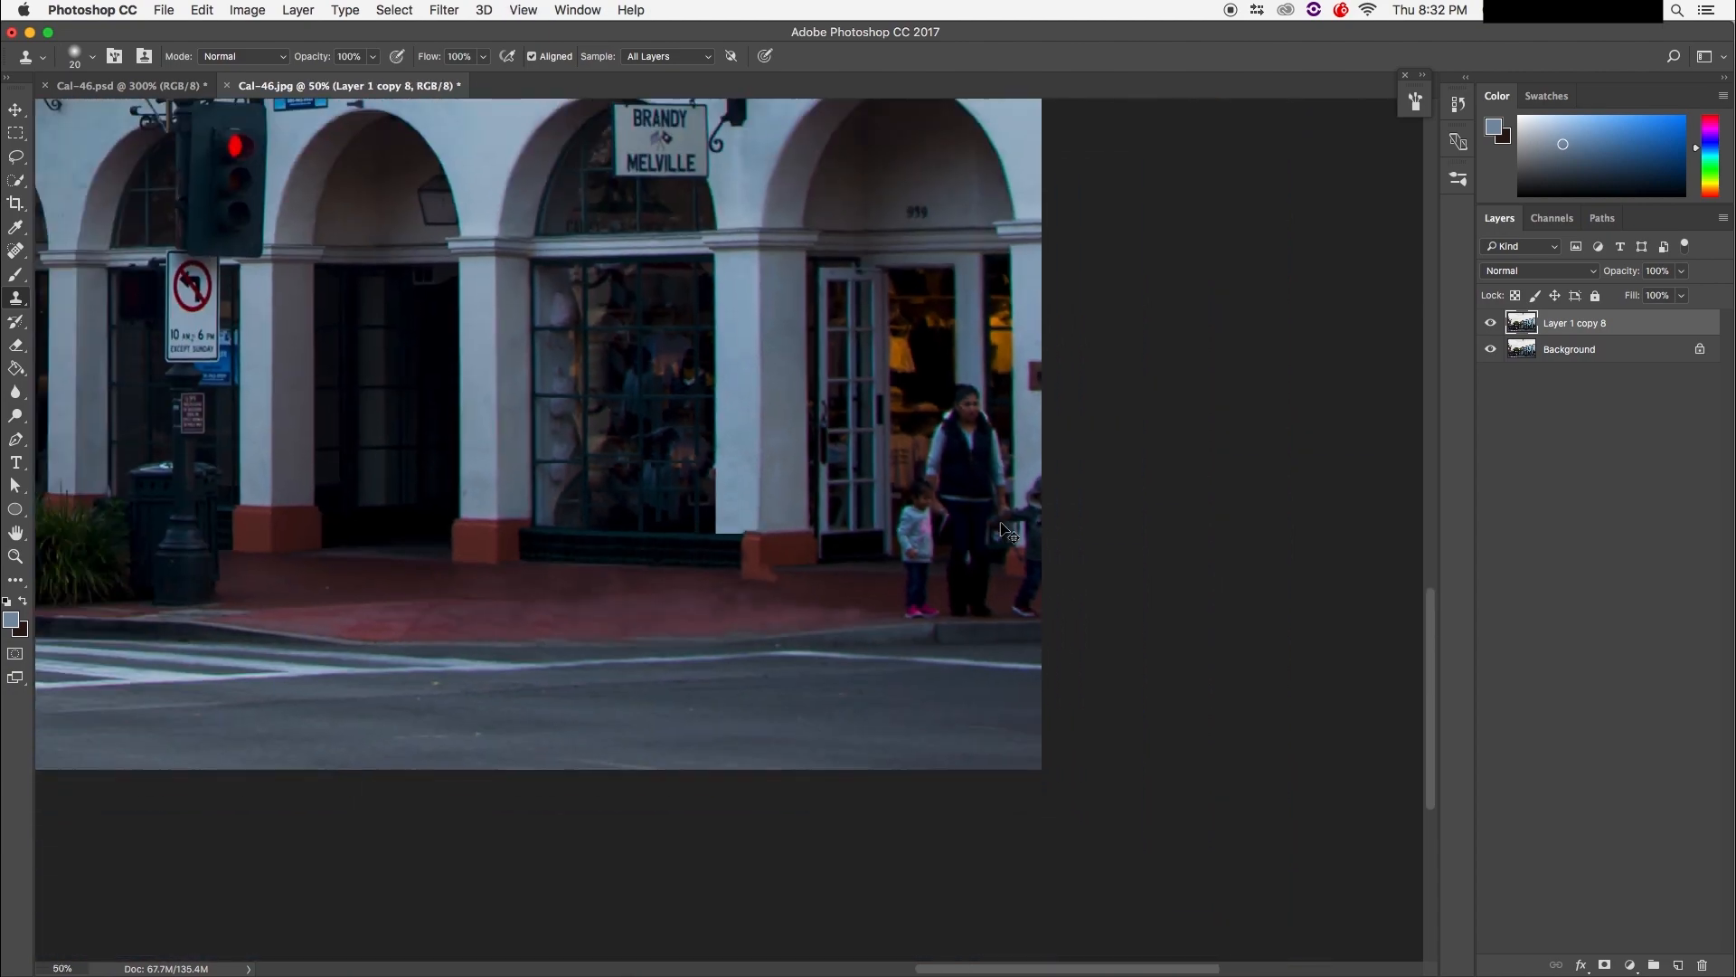
key("super+equal")
key("super+equal")
key("super+equal")
key("super+equal")
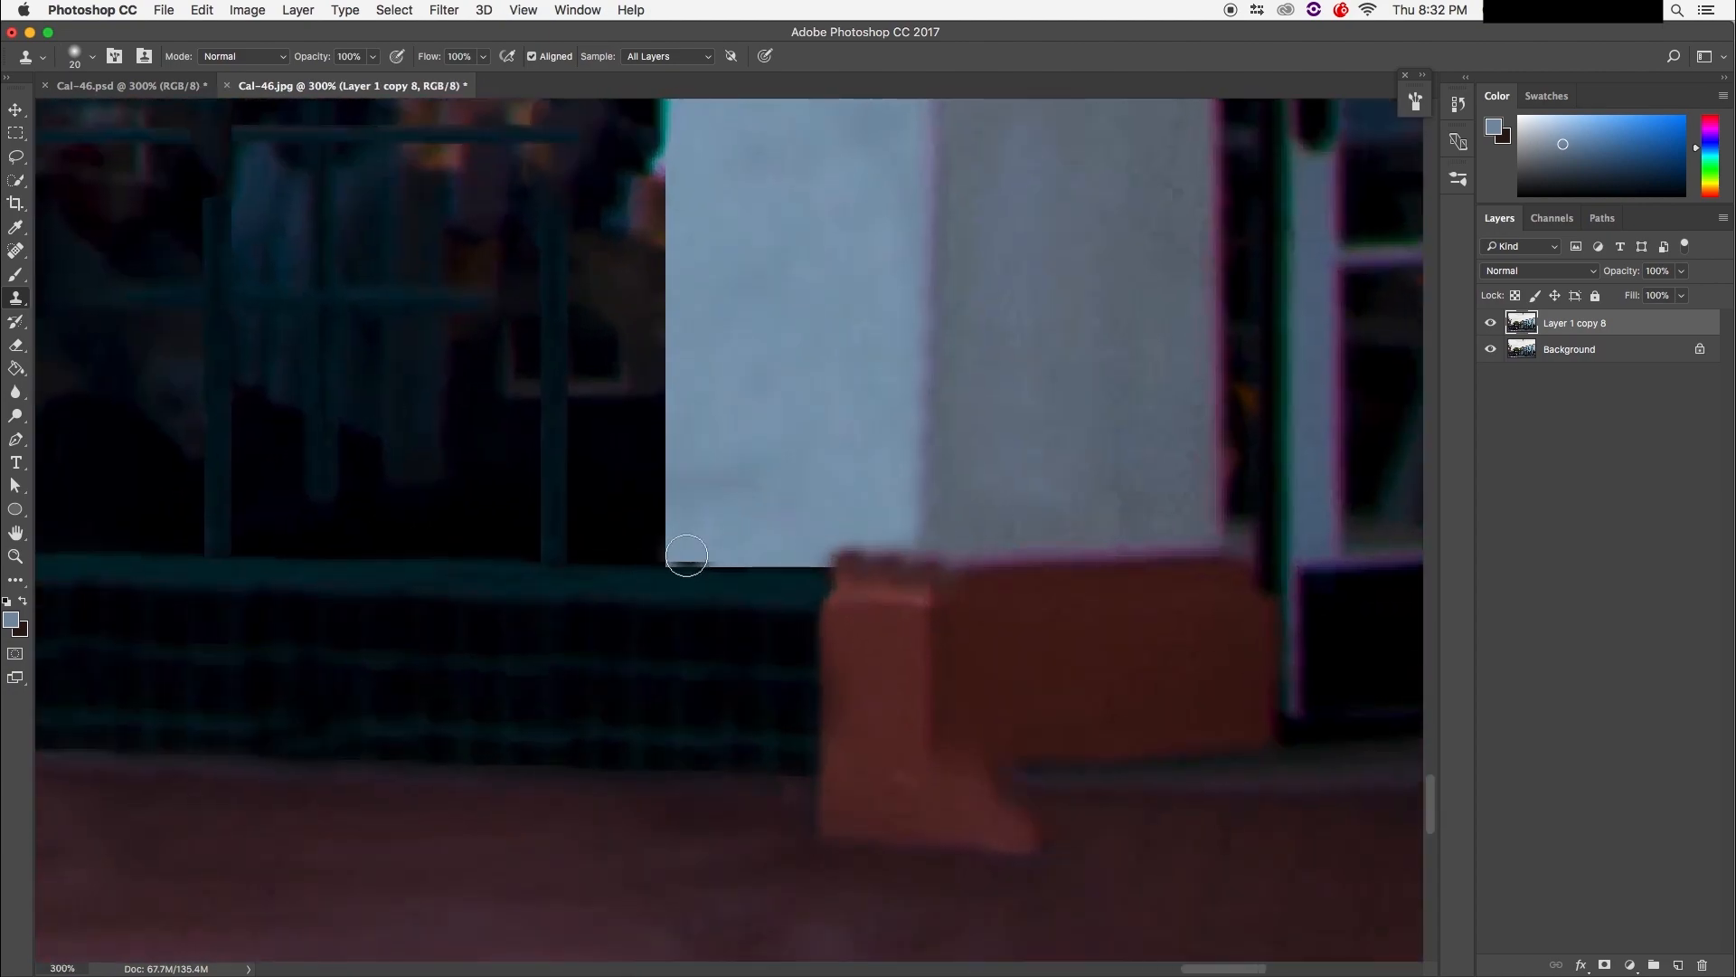
key("super+minus")
key("super+minus")
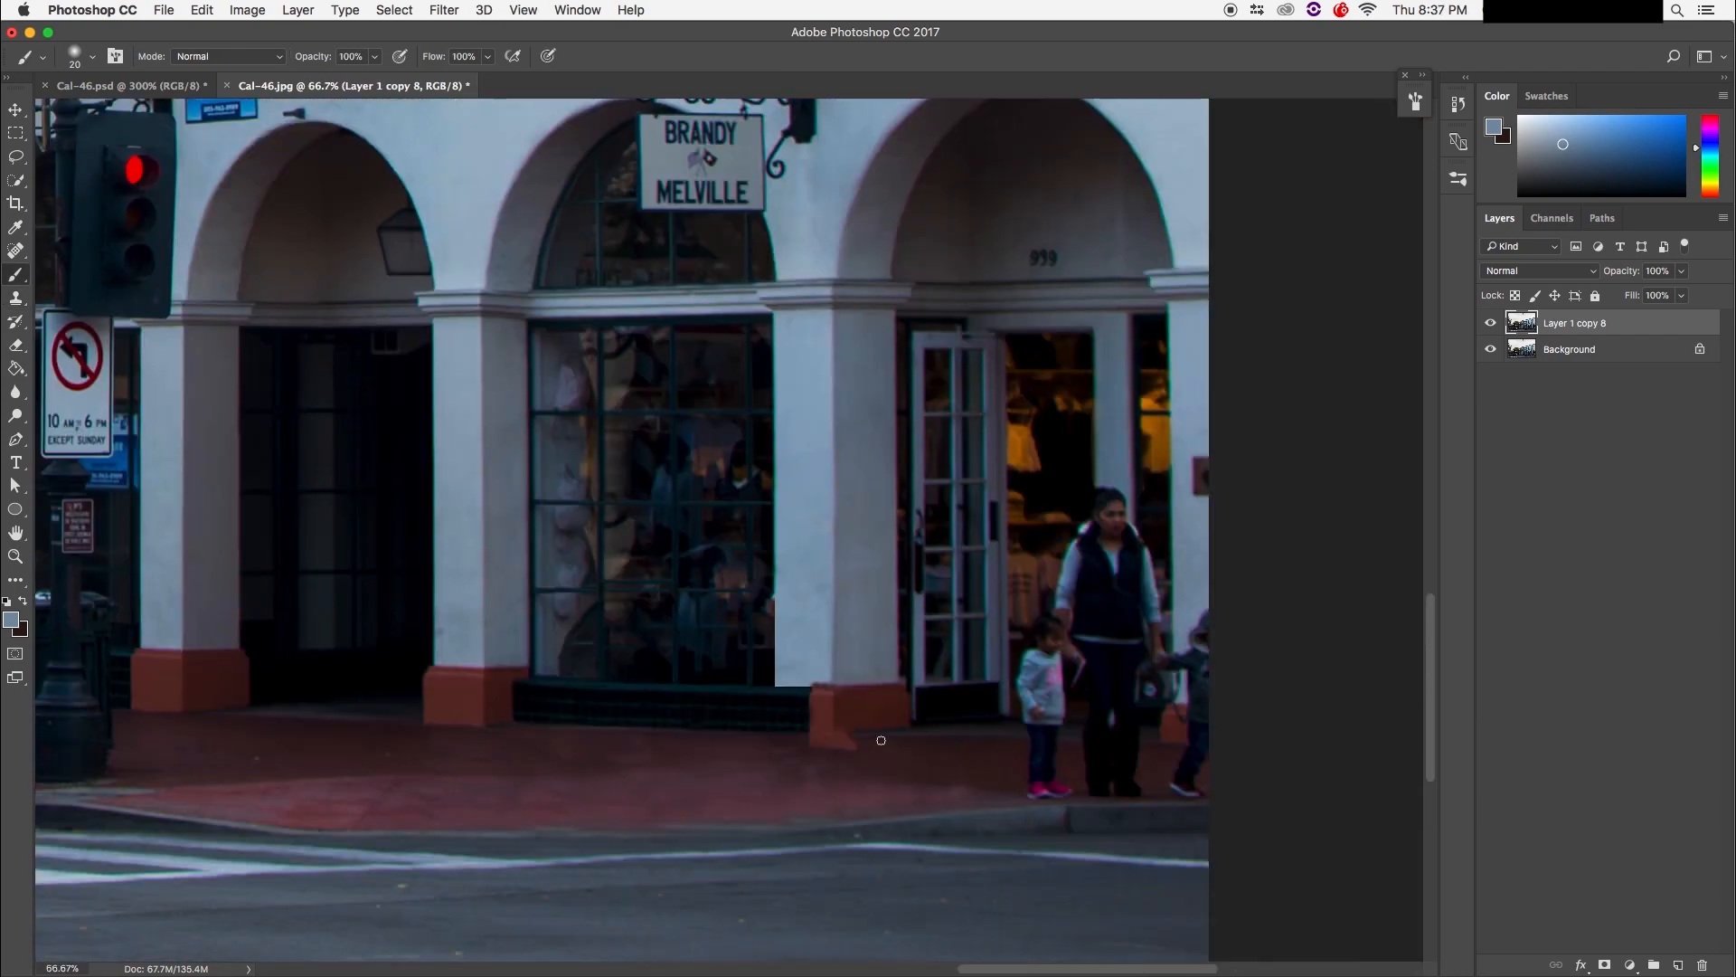
key("super+equal")
key("super+equal")
key("super+equal")
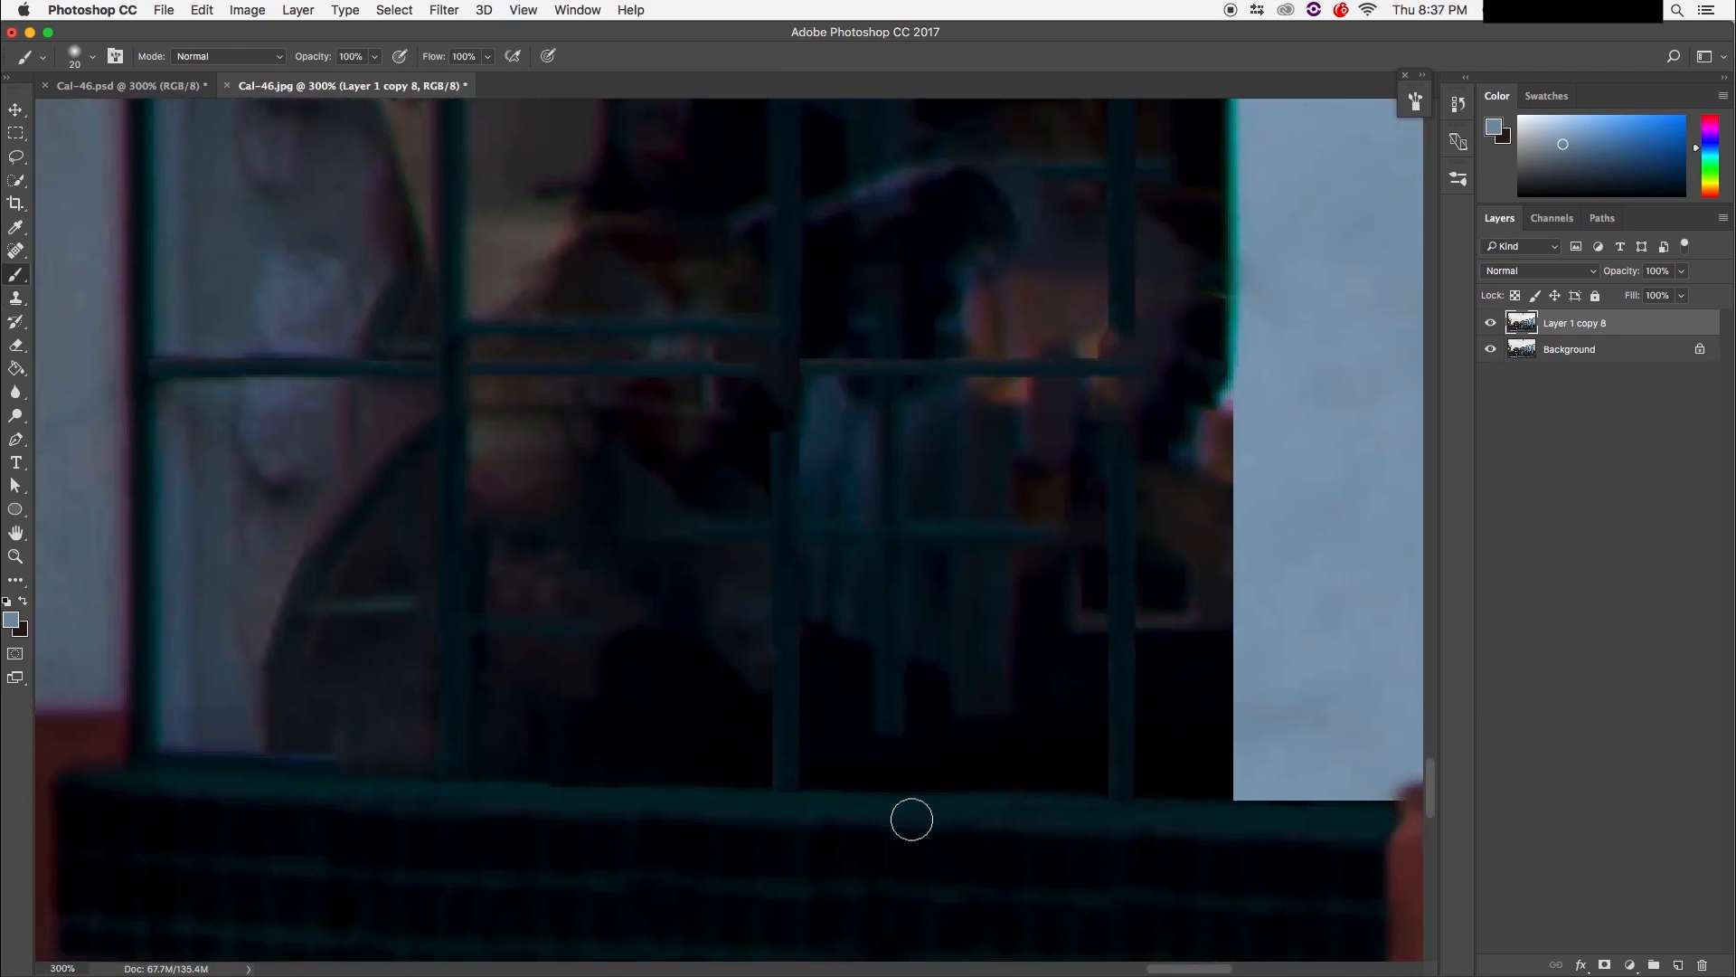
Step: Clone orange texture to extend the base block leftward and along its lower-left side
scroll(1364, 752, "right", 10)
scroll(1363, 751, "down", 5)
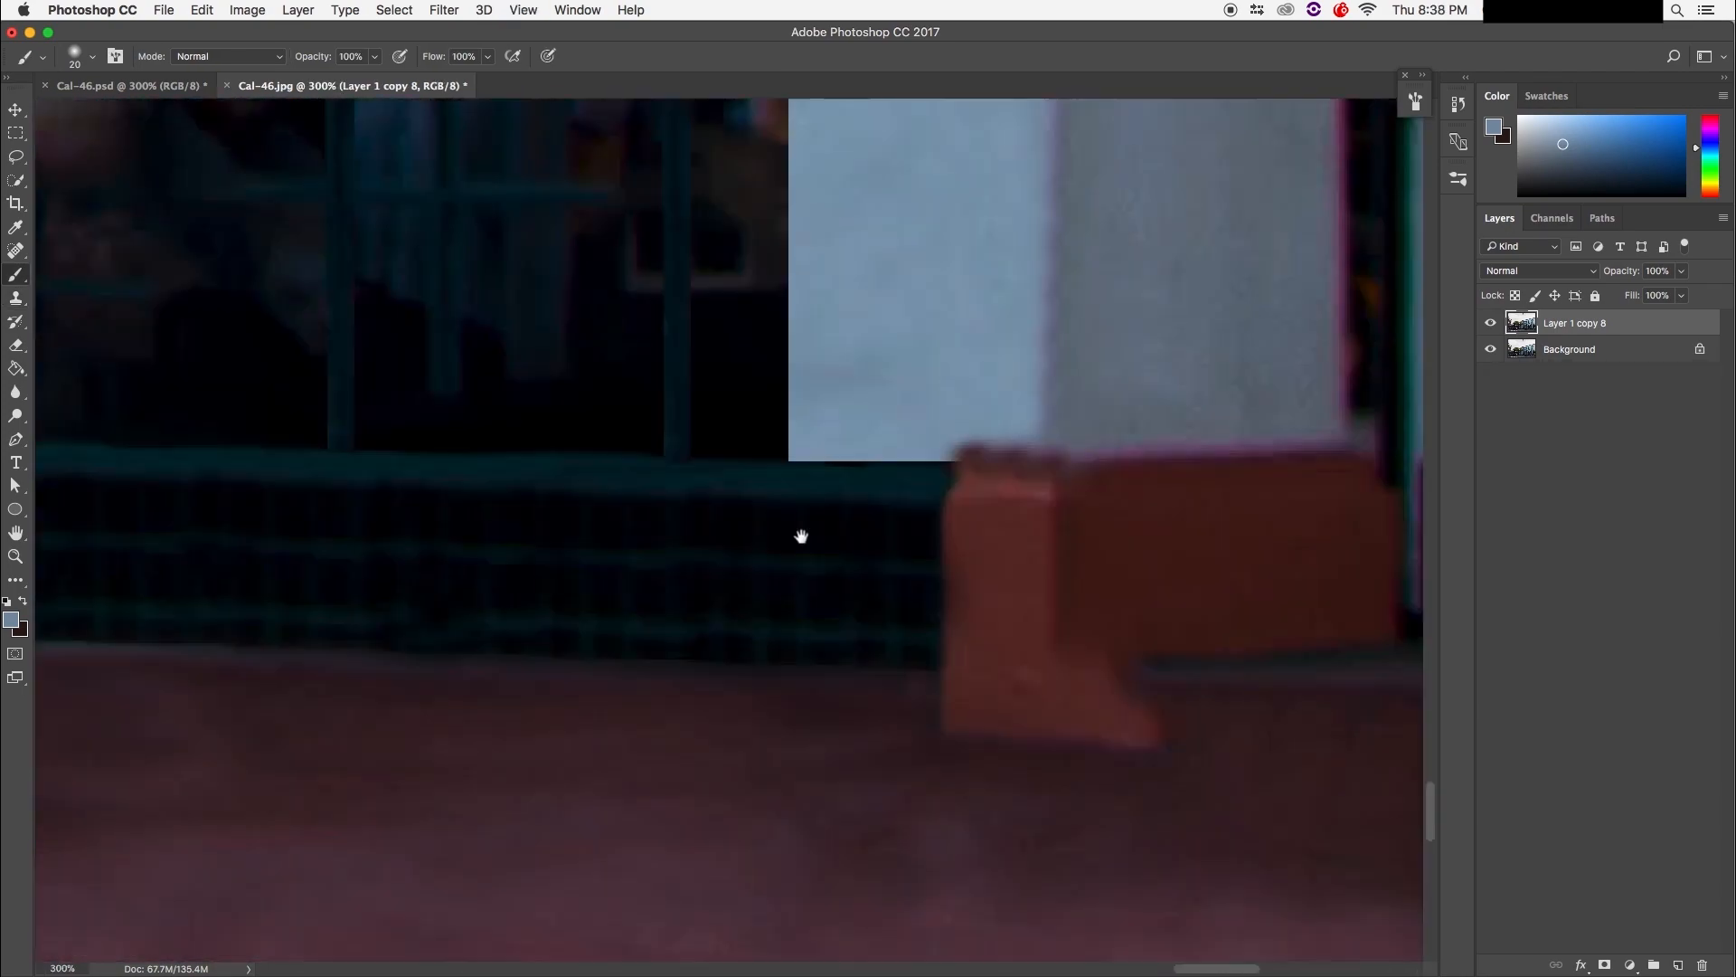
left_click(17, 302)
left_click(922, 674, "alt")
mouse_move(850, 651)
left_mouse_down()
mouse_move(800, 608)
mouse_move(834, 698)
left_mouse_up()
left_click(928, 667, "alt")
mouse_move(843, 812)
left_mouse_down()
mouse_move(791, 713)
mouse_move(857, 711)
left_mouse_up()
left_click(915, 762)
left_click(983, 699, "alt")
mouse_move(968, 750)
left_mouse_down()
mouse_move(961, 792)
mouse_move(752, 803)
mouse_move(1076, 800)
mouse_move(1058, 833)
left_mouse_up()
Step: Cover the block's lower overhang with ground and extend the red-brown base left under the wall
left_click(931, 857, "alt")
left_click(756, 826, "alt")
left_click(891, 847, "alt")
mouse_move(881, 822)
left_mouse_down()
mouse_move(1023, 866)
mouse_move(897, 803)
mouse_move(1021, 802)
mouse_move(1053, 820)
mouse_move(998, 793)
left_mouse_up()
left_click(989, 842, "alt")
left_click(923, 624, "alt")
mouse_move(832, 624)
left_mouse_down()
mouse_move(806, 660)
mouse_move(821, 680)
left_mouse_up()
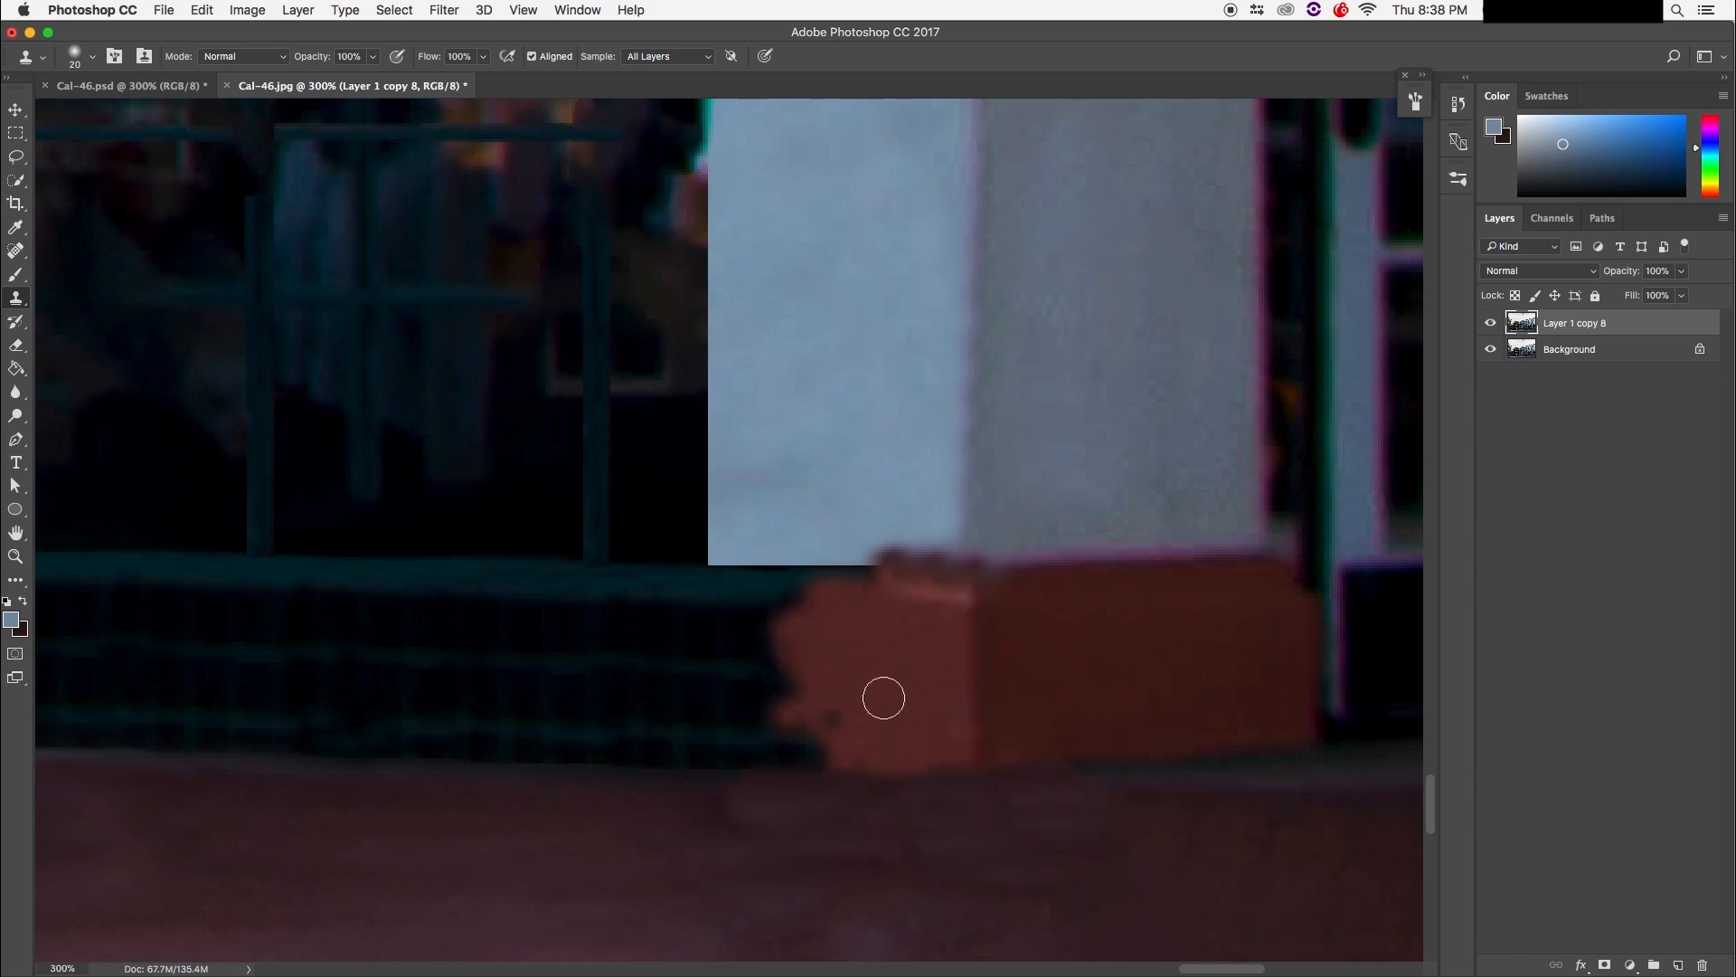
left_click_drag(923, 566, 805, 559)
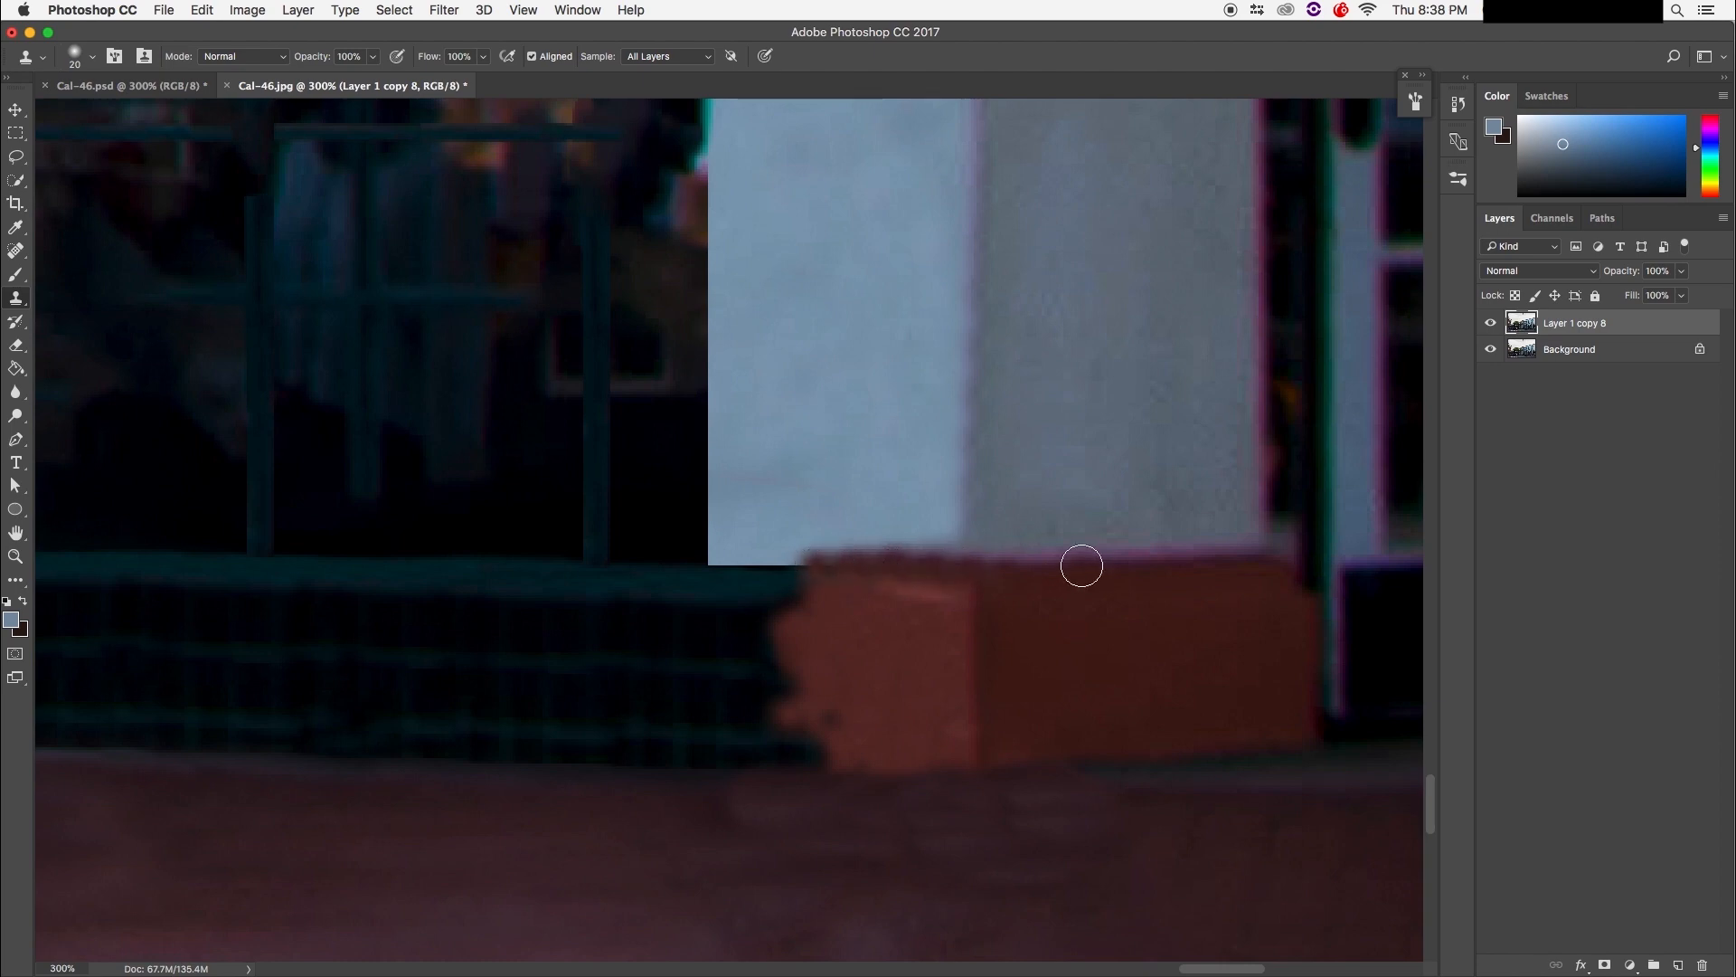
mouse_move(927, 568)
left_mouse_down()
mouse_move(849, 566)
mouse_move(872, 596)
mouse_move(822, 612)
mouse_move(761, 603)
mouse_move(763, 647)
left_mouse_up()
Step: Within a marquee around the block, clone away dark spots and the light streak, then clean its bottom edge
key("m")
left_click_drag(708, 562, 968, 760)
key("s")
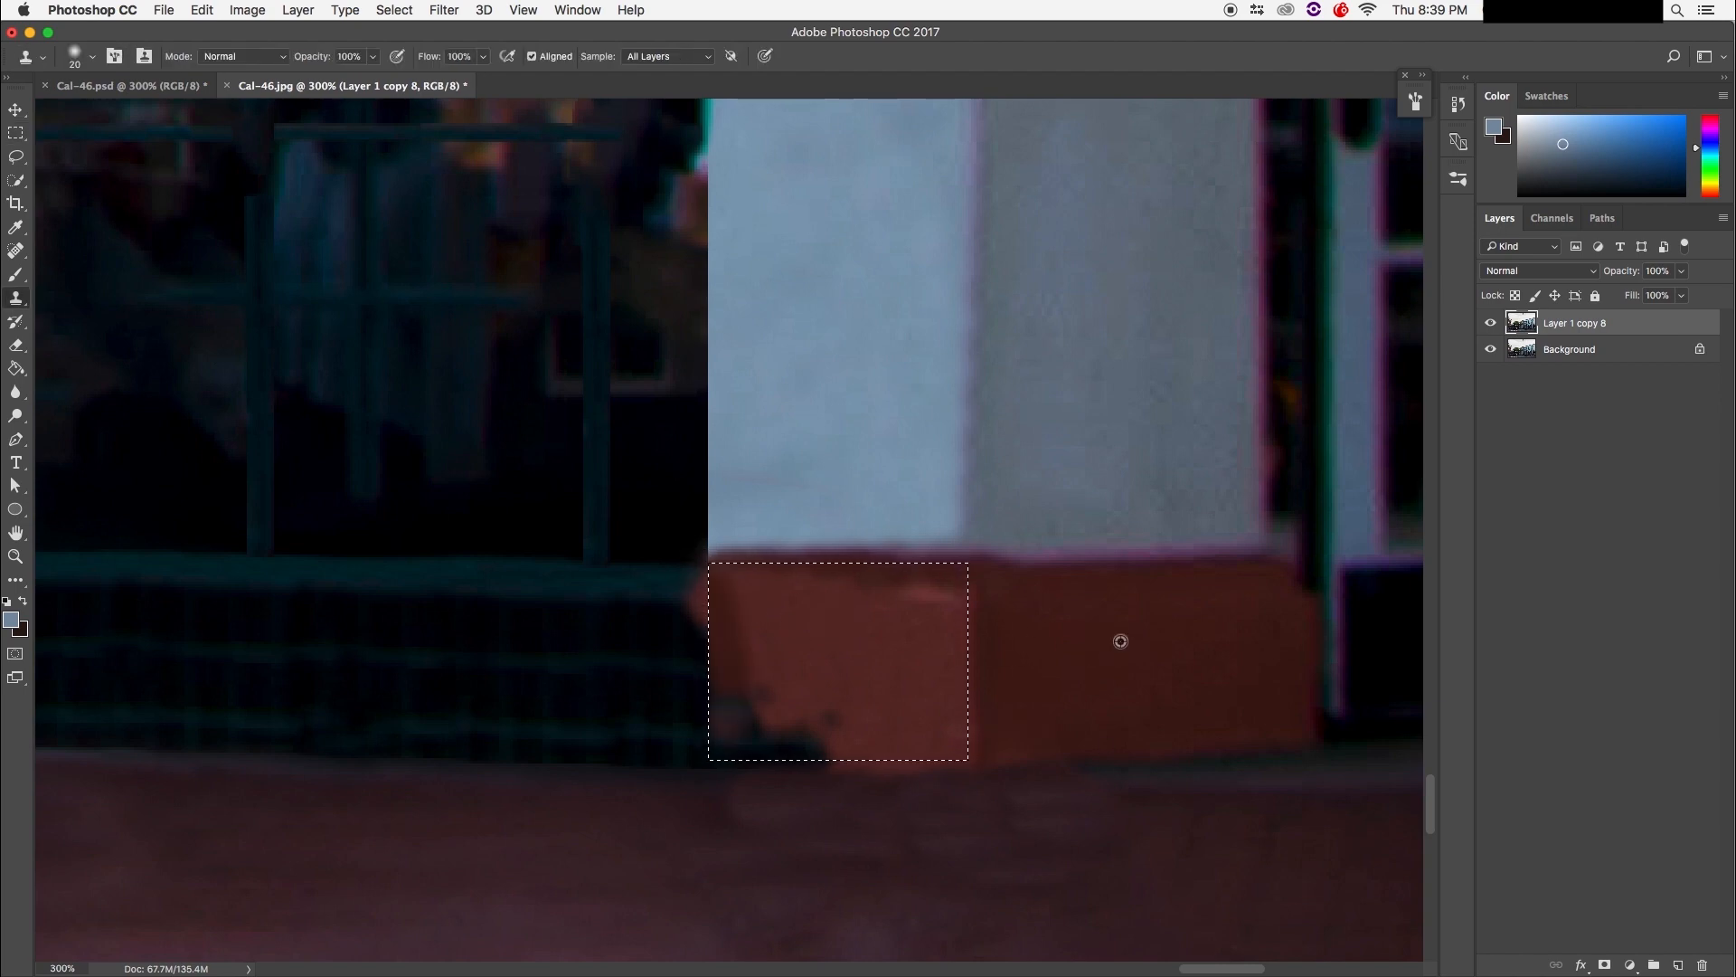
mouse_move(787, 647)
left_mouse_down()
mouse_move(688, 660)
mouse_move(746, 718)
mouse_move(898, 758)
left_mouse_up()
mouse_move(864, 616)
left_mouse_down()
mouse_move(989, 609)
mouse_move(756, 612)
left_mouse_up()
left_click(770, 670, "alt")
left_click(725, 752)
key("super+d")
mouse_move(723, 755)
left_mouse_down()
mouse_move(930, 760)
mouse_move(772, 742)
mouse_move(728, 762)
mouse_move(756, 838)
mouse_move(781, 743)
mouse_move(968, 772)
left_mouse_up()
left_click_drag(798, 791, 1012, 790)
Step: Repaint the block's left edge and straighten its bottom edge, removing the lower-left bulge
left_click(767, 616, "alt")
mouse_move(723, 691)
left_mouse_down()
mouse_move(724, 727)
mouse_move(727, 602)
left_mouse_up()
left_click(774, 697, "alt")
left_click(772, 795, "alt")
left_click_drag(774, 768, 695, 800)
mouse_move(866, 798)
left_mouse_down()
mouse_move(876, 787)
mouse_move(757, 806)
left_mouse_up()
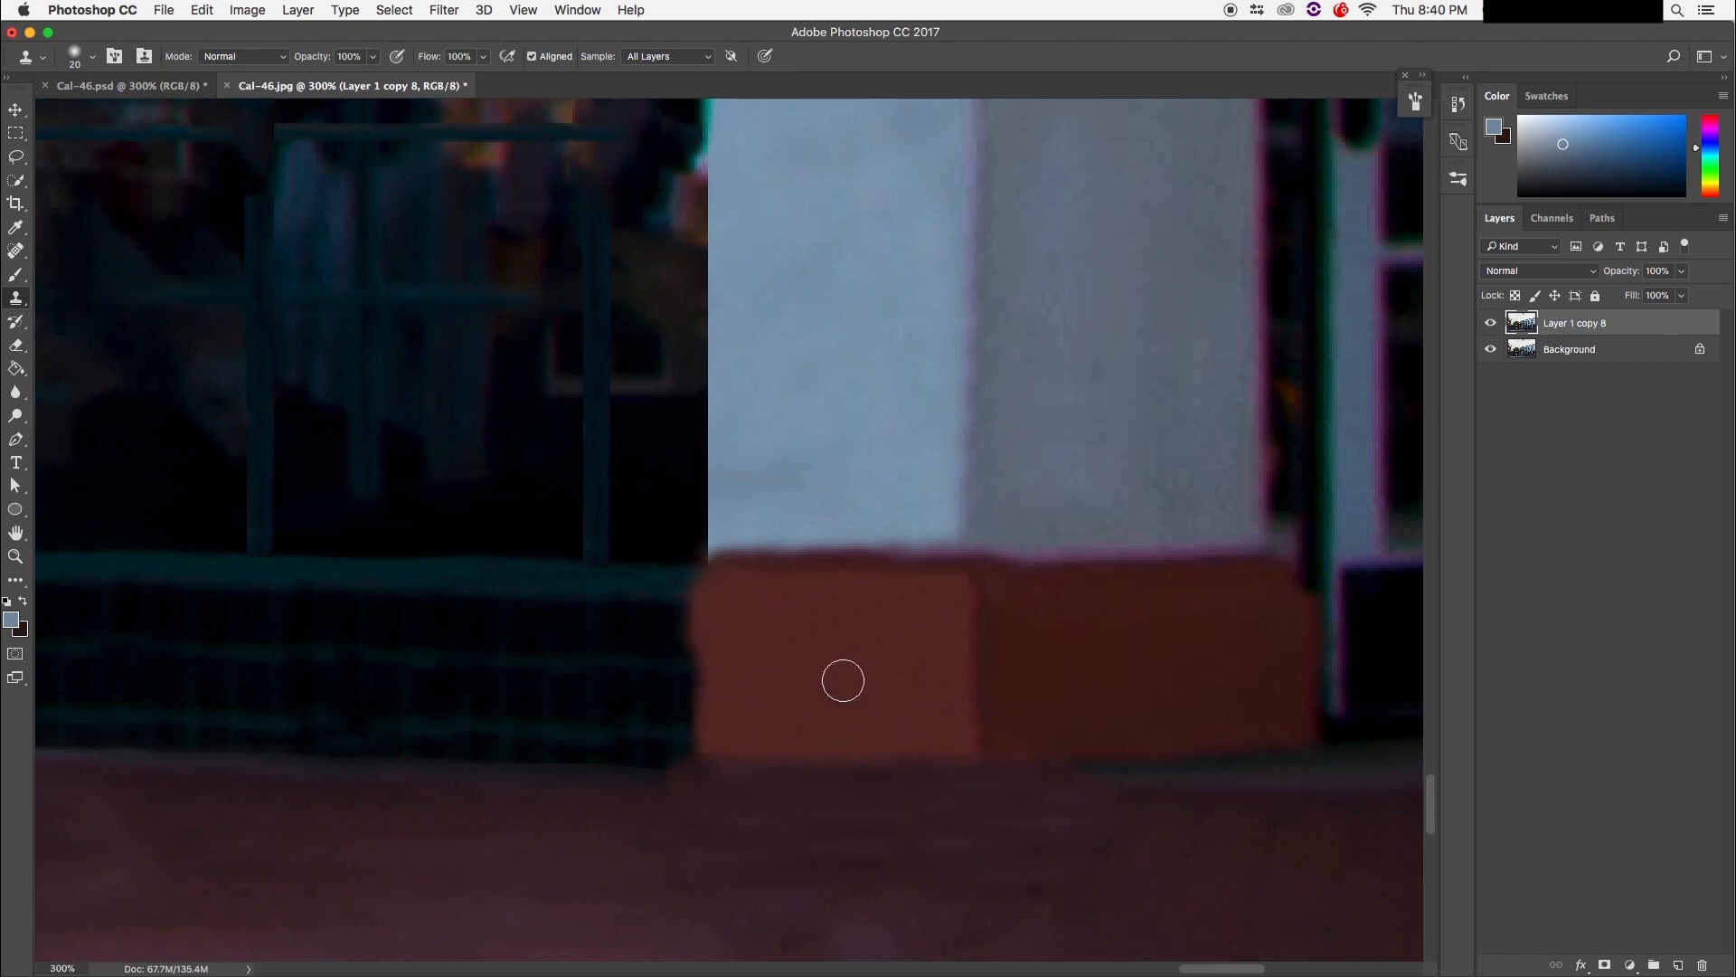
Step: Clone pavement beneath the block with the brush enlarged to 50
left_click(1142, 767, "alt")
left_click_drag(1077, 768, 1017, 768)
left_click_drag(605, 860, 844, 851)
key("bracketright")
key("bracketright")
key("bracketright")
left_click(519, 896, "alt")
left_click_drag(687, 856, 886, 863)
left_click(468, 868, "alt")
left_click(1268, 888, "alt")
left_click_drag(1091, 885, 879, 877)
left_click(1118, 879, "alt")
left_click_drag(1058, 837, 913, 835)
Step: Keep cloning pavement stretches below the block to even out its tone
left_click(471, 868, "alt")
left_click_drag(709, 854, 879, 857)
left_click(510, 862, "alt")
left_click_drag(705, 825, 924, 828)
left_click(535, 891, "alt")
left_click_drag(801, 887, 935, 891)
left_click(298, 883, "alt")
left_click_drag(1044, 855, 884, 876)
left_click(799, 699, "alt")
left_click(819, 515)
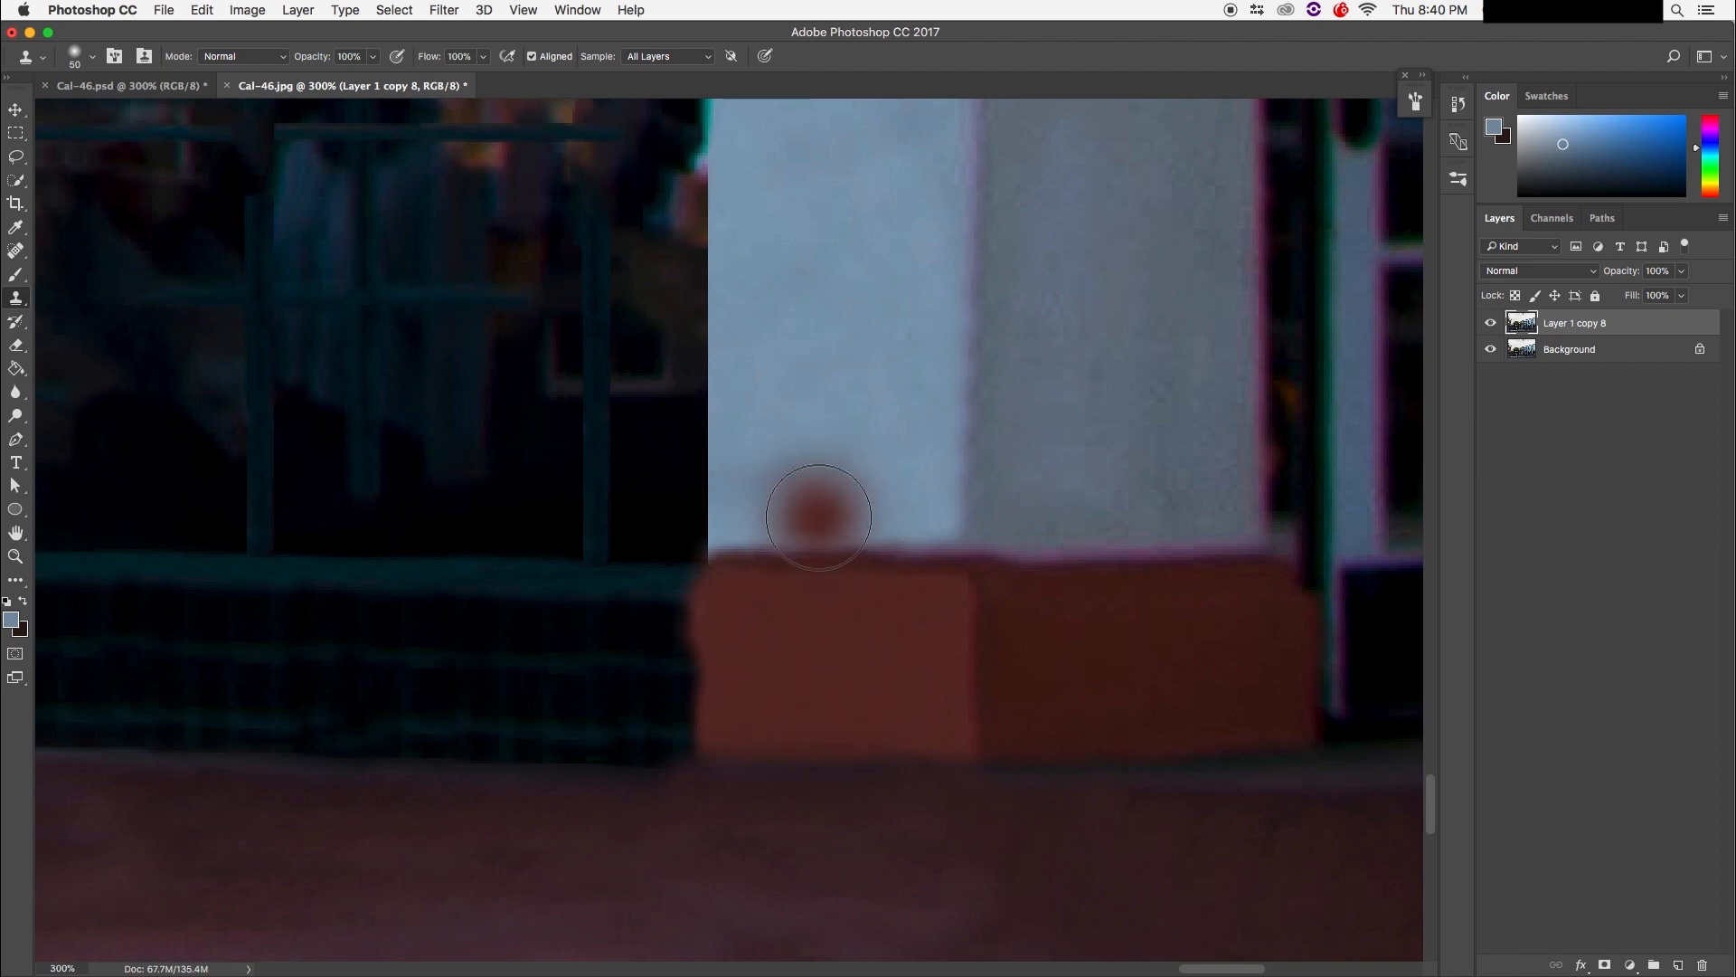
Step: Undo the stray brown dab, zoom to 400%, and marquee the dark ledge left of the base
key("super+z")
key("super+minus")
key("super+minus")
key("super+equal")
key("super+equal")
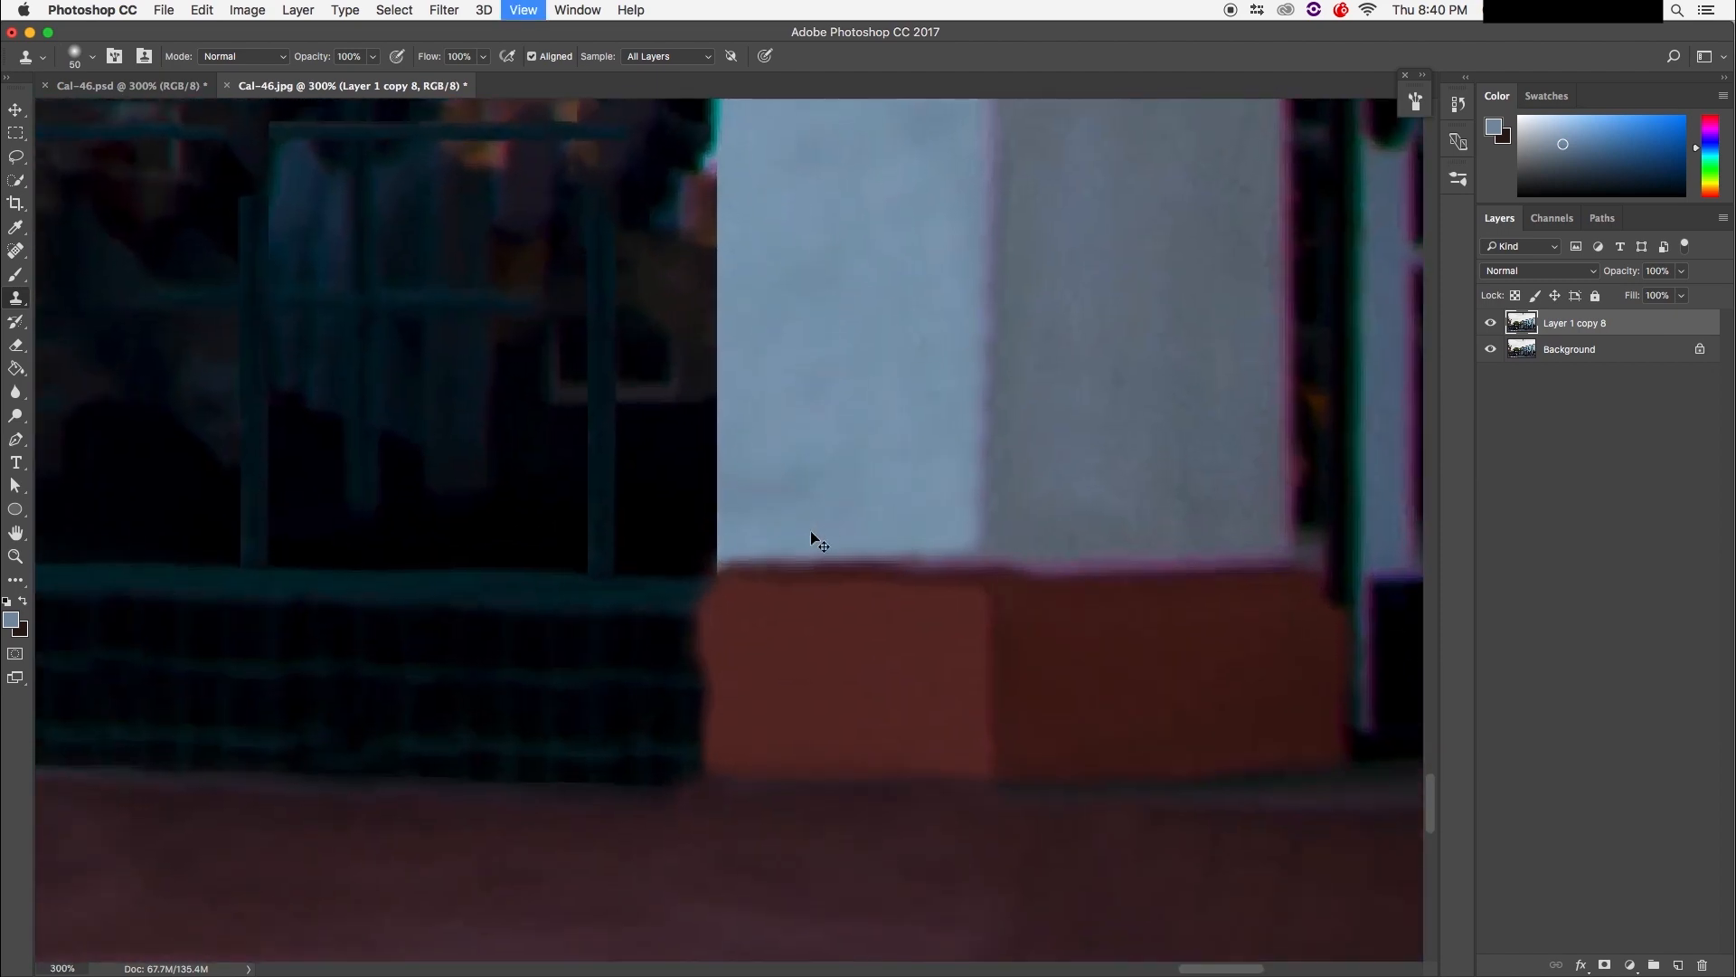
key("super+equal")
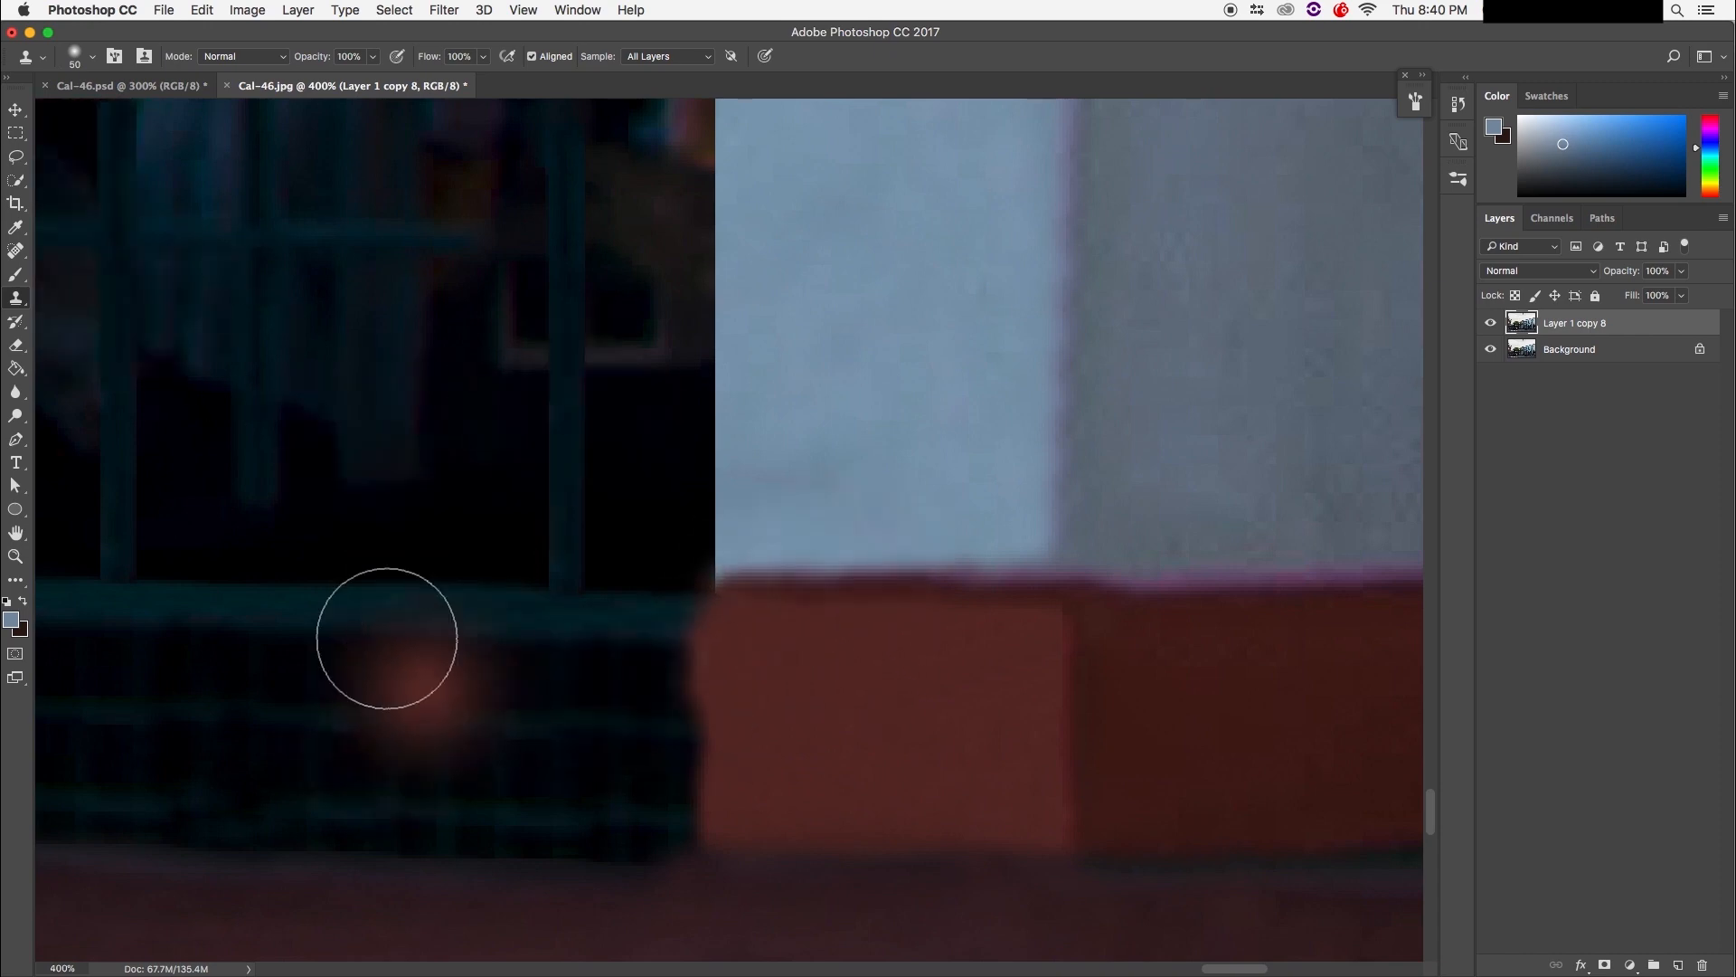
key("m")
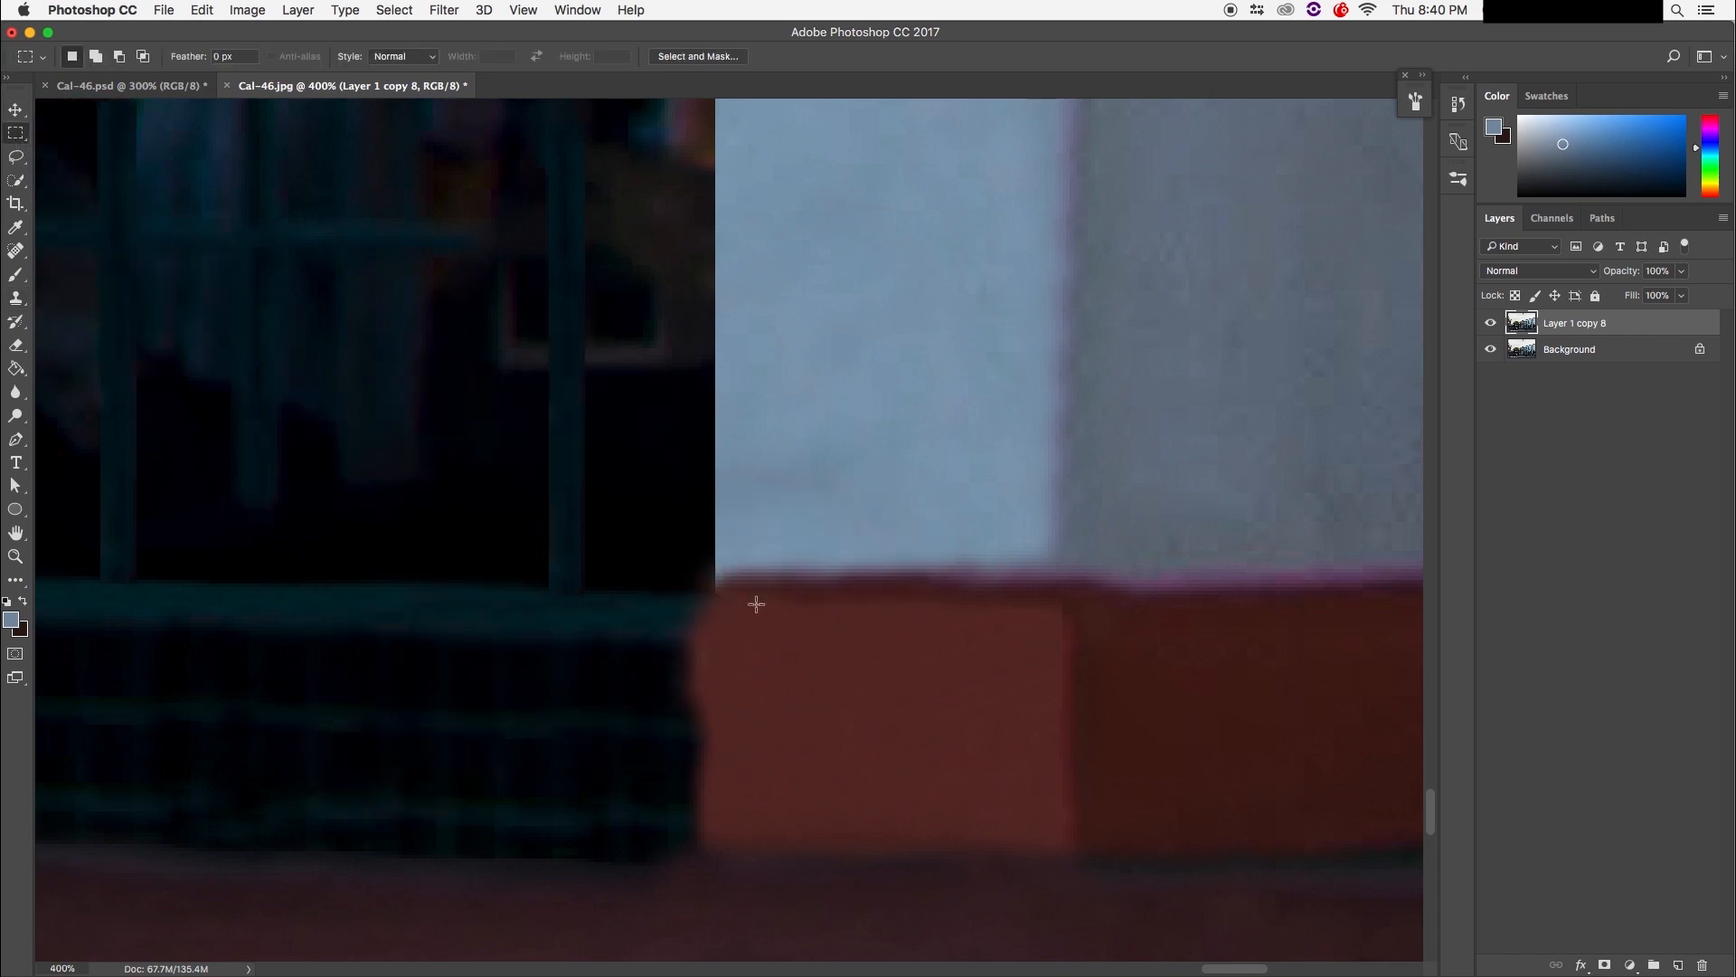
left_click_drag(718, 602, 552, 850)
Step: With a size-8 clone brush, sample the ledge and repaint the base's ragged left edge cleanly
key("s")
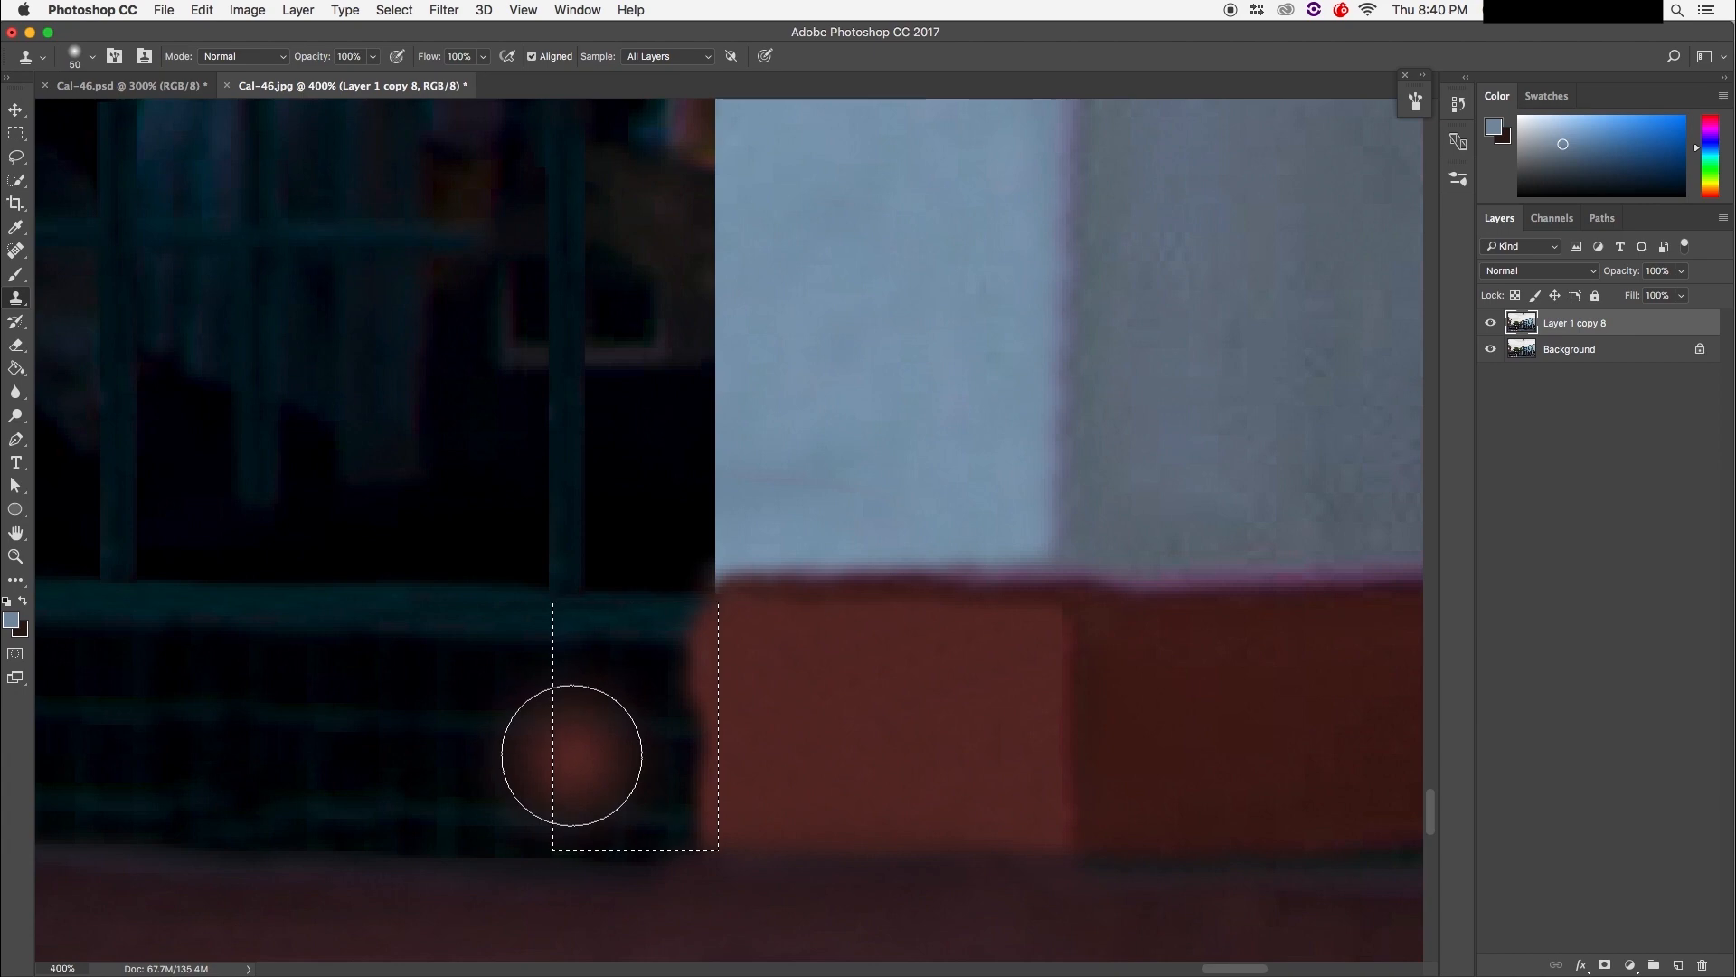
key("bracketleft")
key("bracketleft")
key("bracketleft")
key("bracketleft")
key("bracketleft")
key("bracketleft")
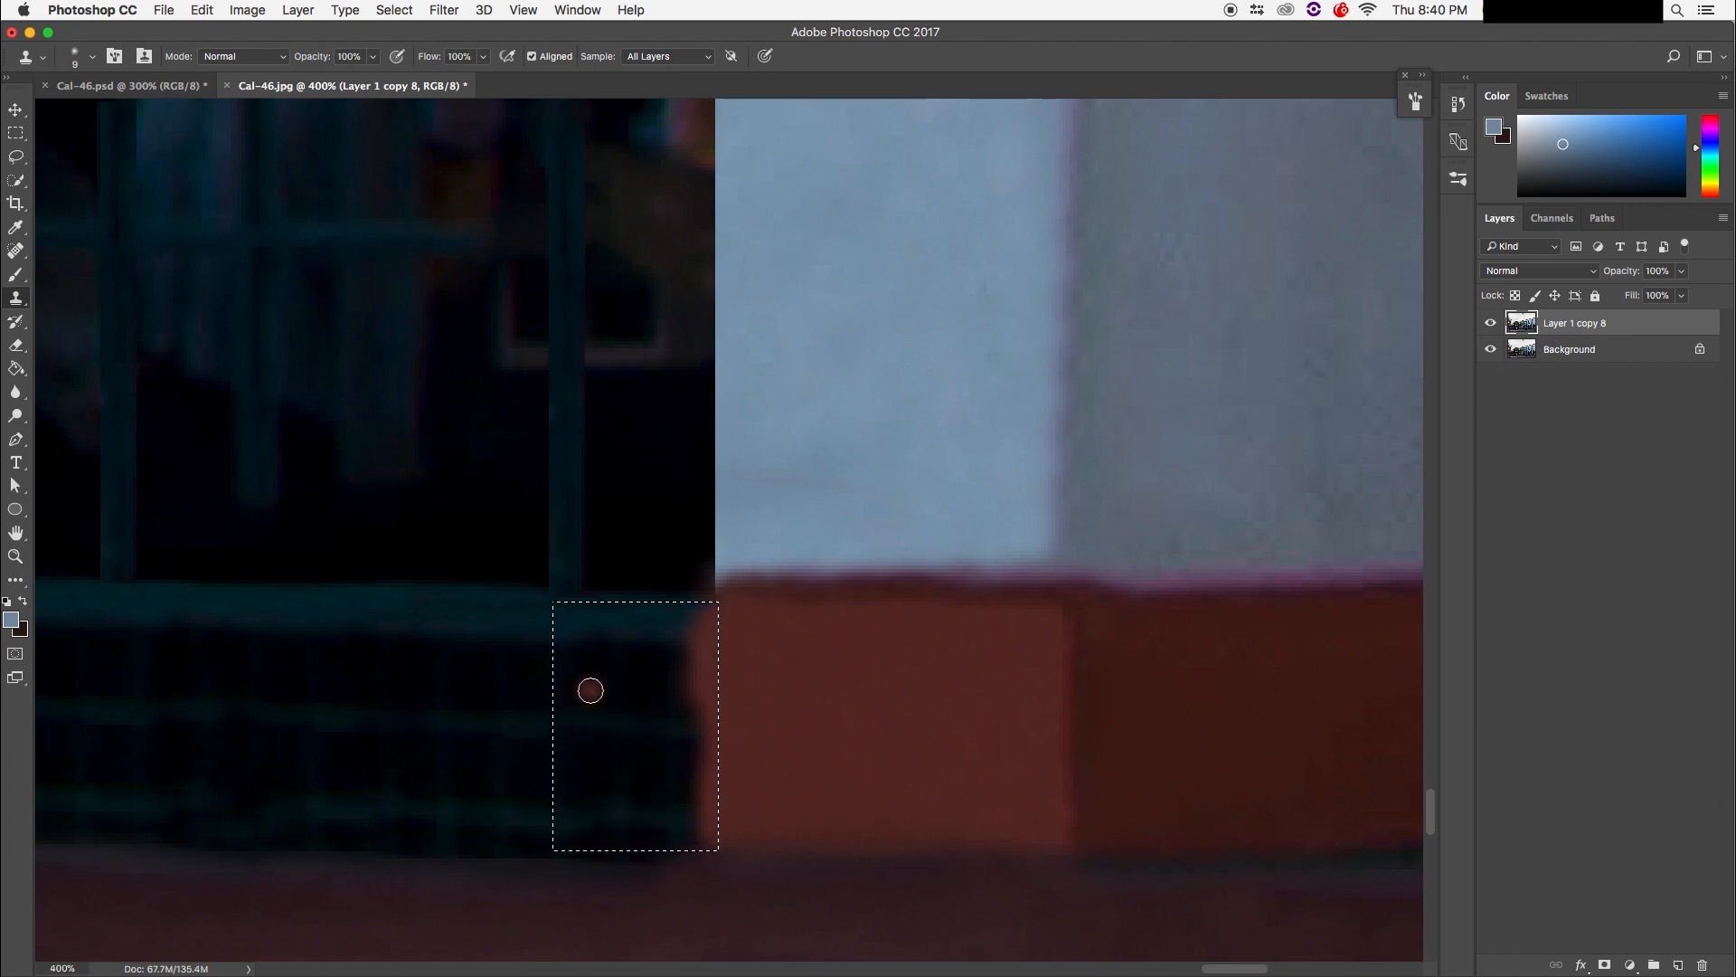
left_click(590, 690, "alt")
left_click_drag(701, 601, 706, 651)
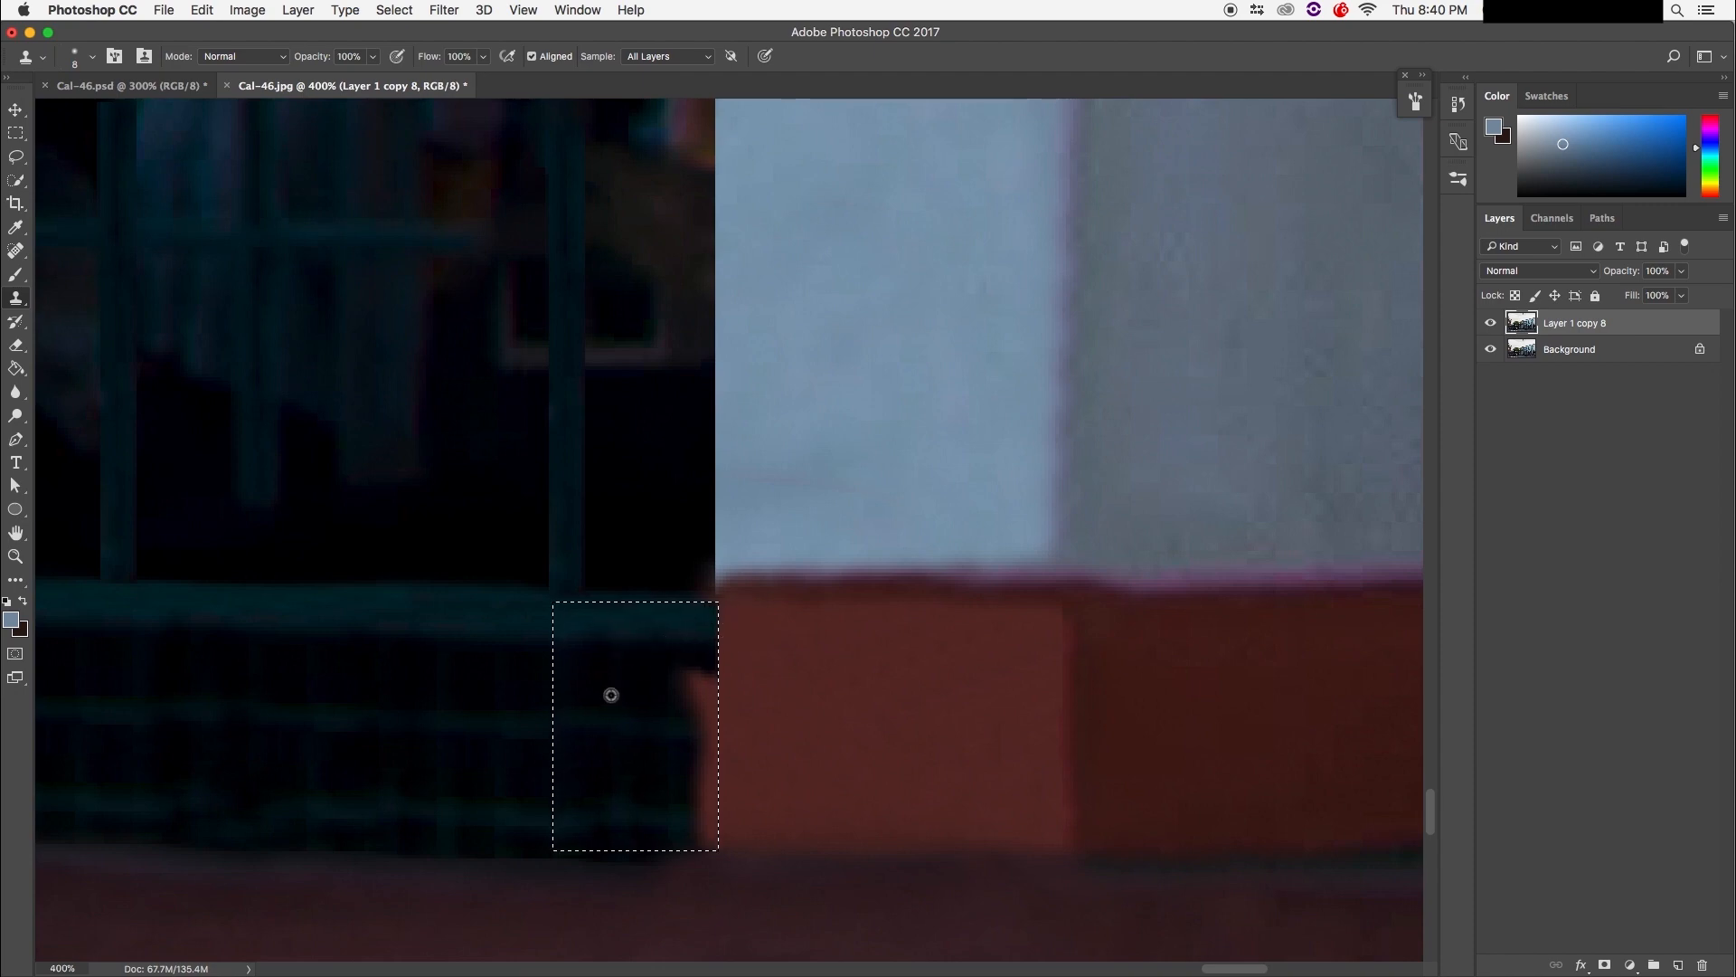
mouse_move(678, 679)
left_mouse_down()
mouse_move(748, 692)
mouse_move(717, 698)
mouse_move(750, 680)
mouse_move(731, 726)
left_mouse_up()
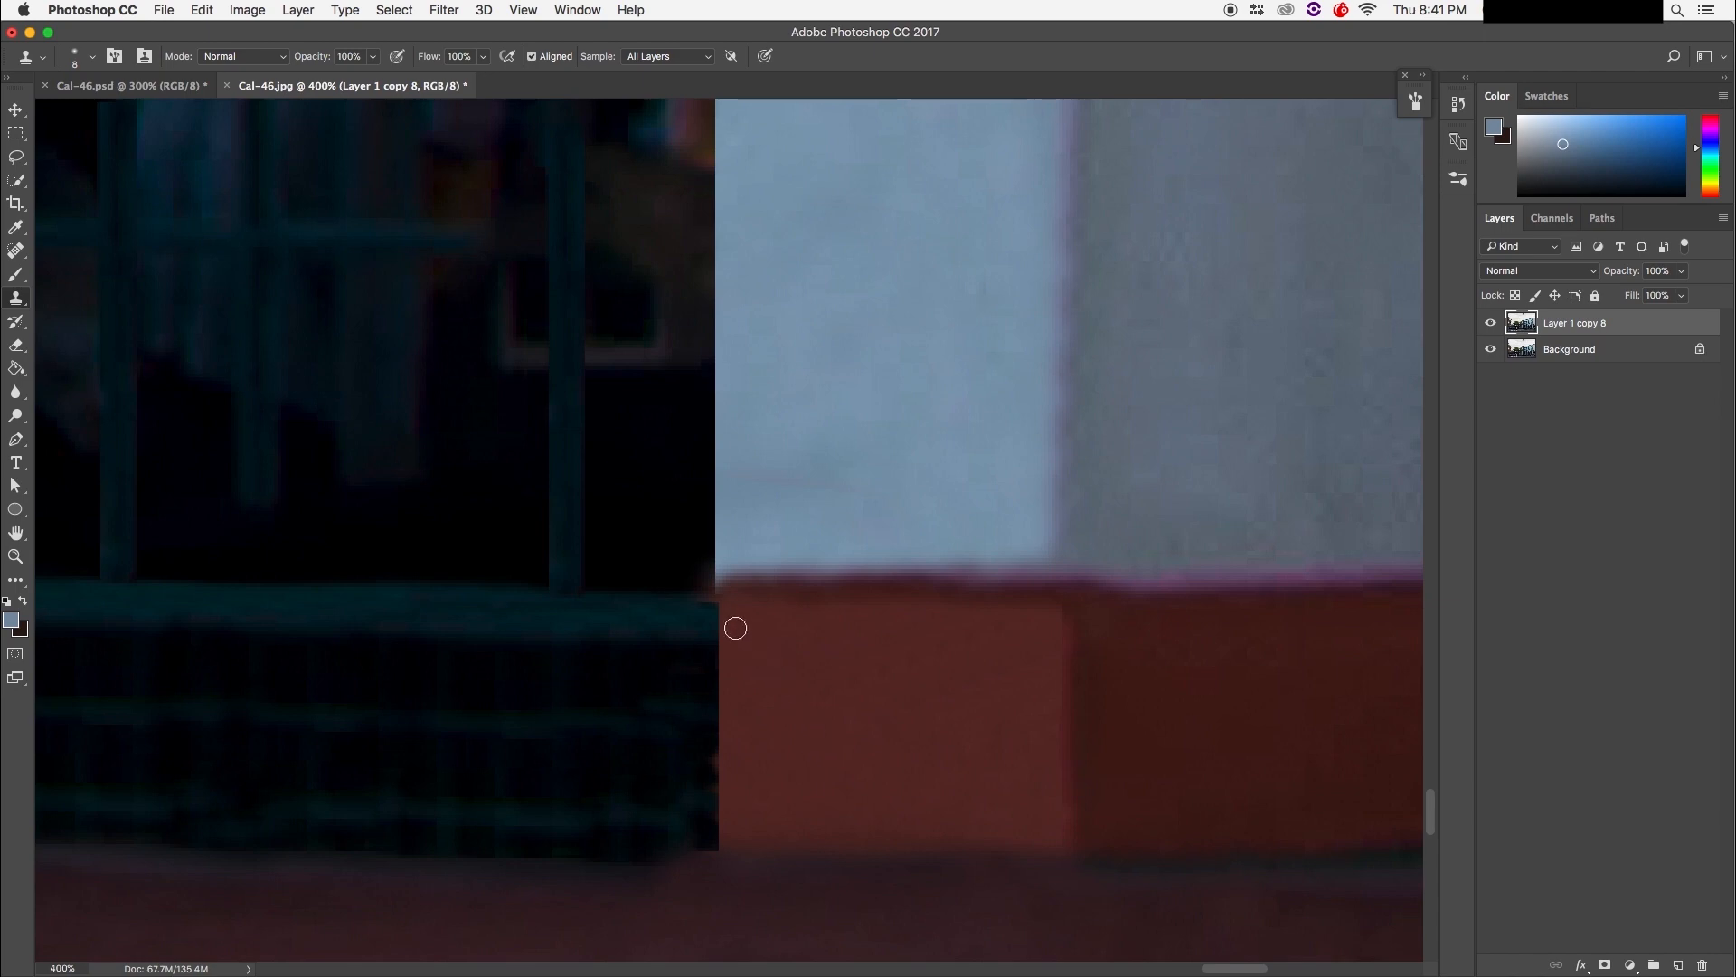
left_click_drag(720, 629, 721, 817)
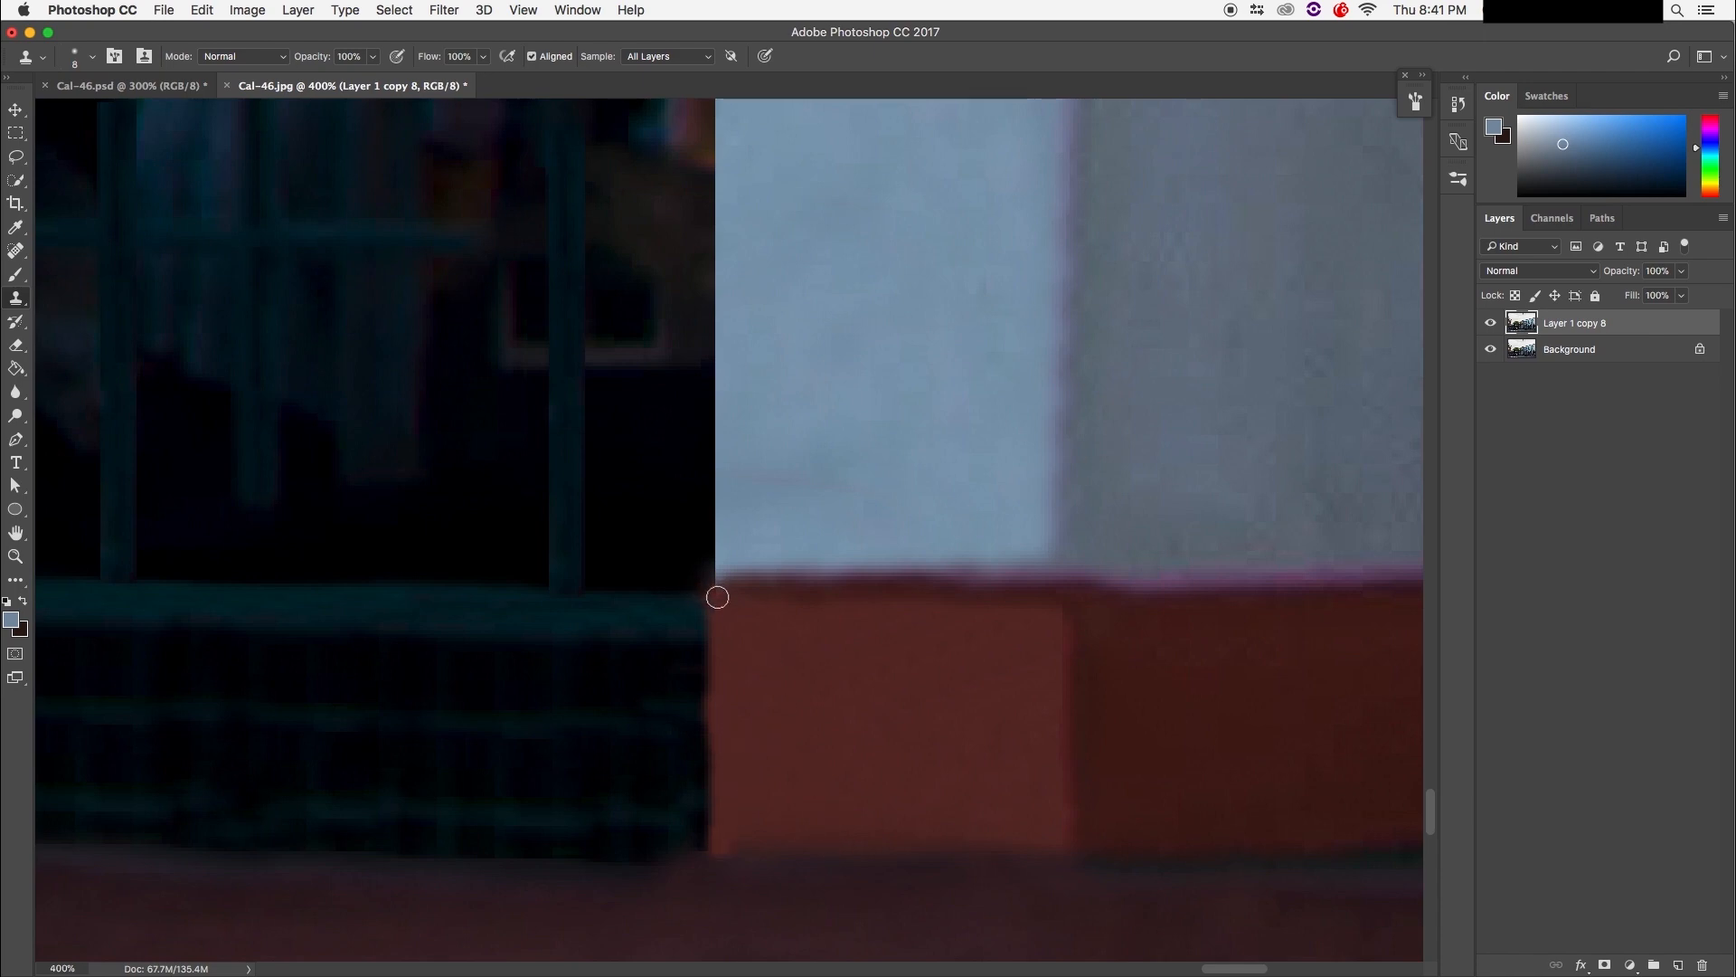
Step: Clone over the cyan fringe along the wall's vertical edge, working downward
left_click_drag(798, 616, 810, 931)
mouse_move(771, 327)
left_mouse_down()
mouse_move(768, 605)
mouse_move(798, 605)
mouse_move(797, 537)
left_mouse_up()
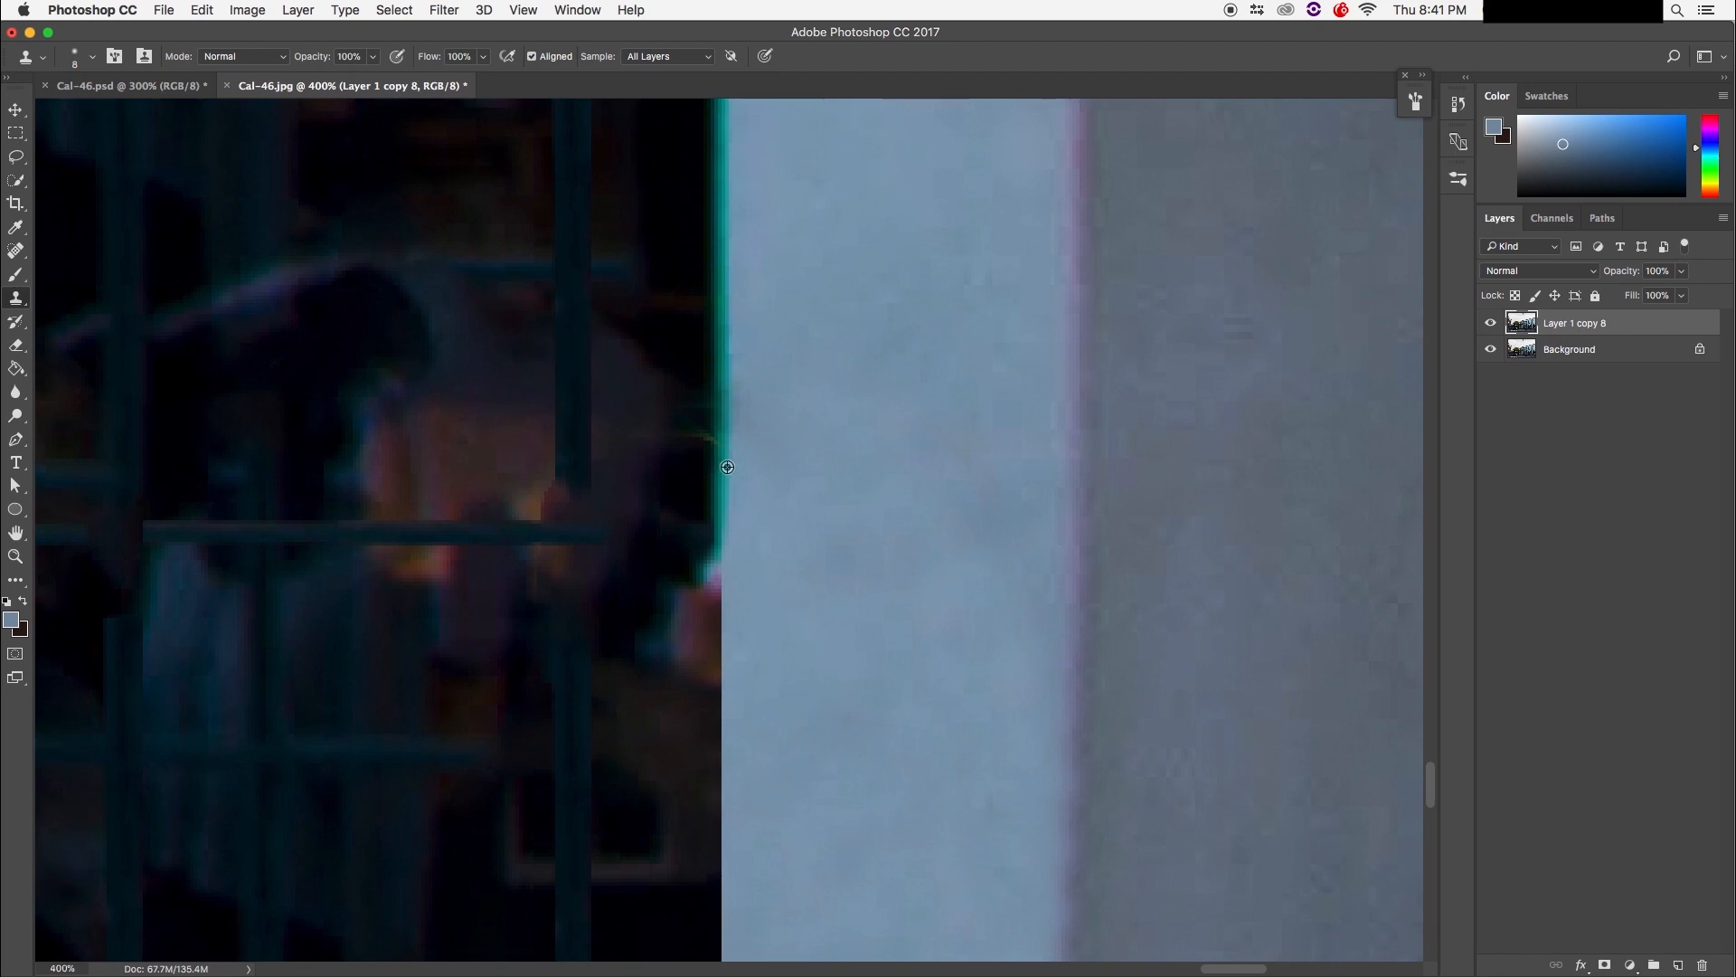
left_click_drag(720, 529, 730, 729)
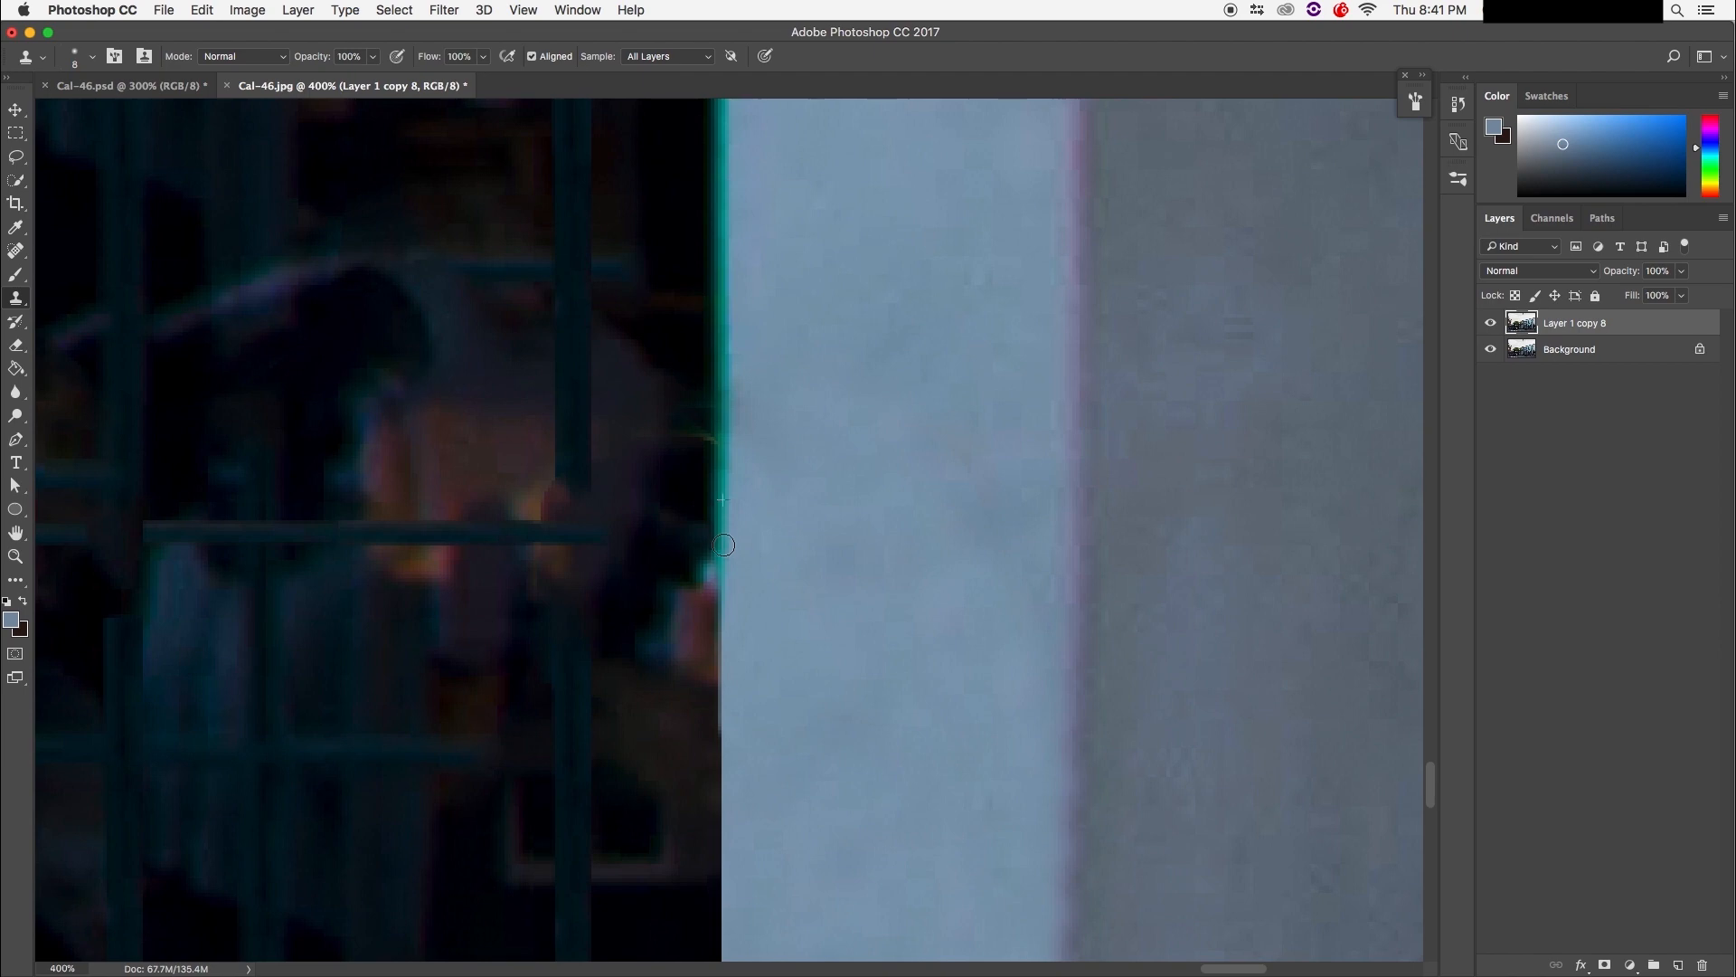
mouse_move(783, 604)
left_mouse_down()
mouse_move(768, 349)
mouse_move(725, 434)
mouse_move(727, 518)
left_mouse_up()
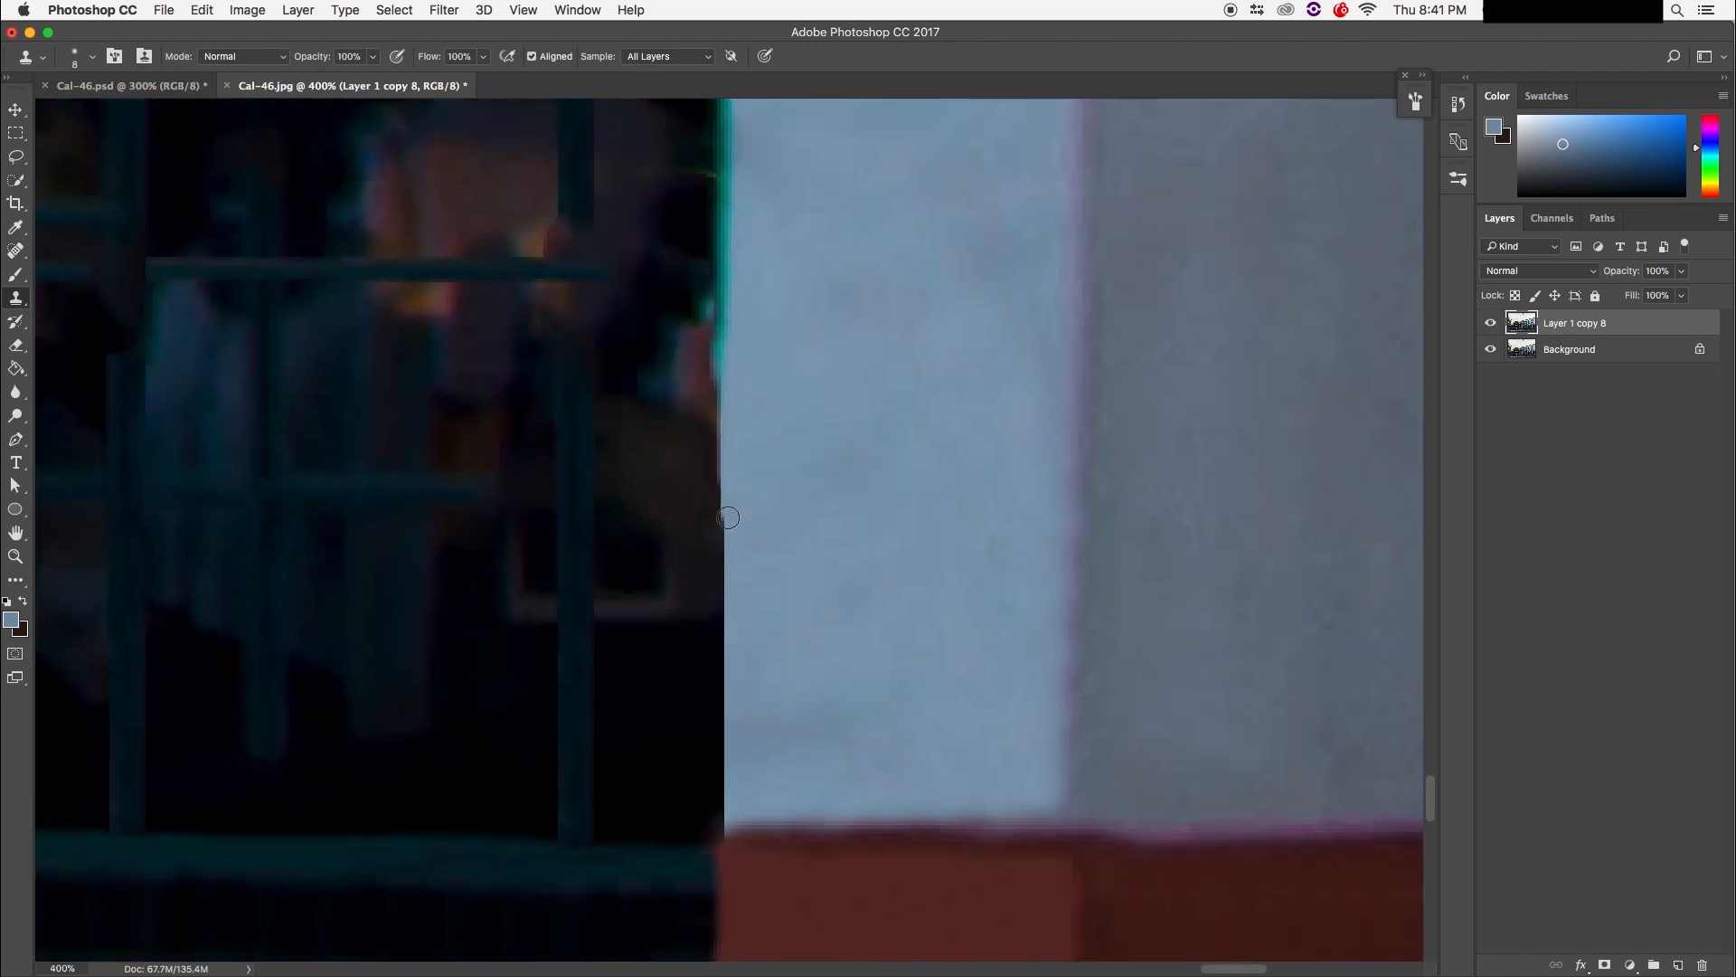
left_click_drag(725, 223, 721, 527)
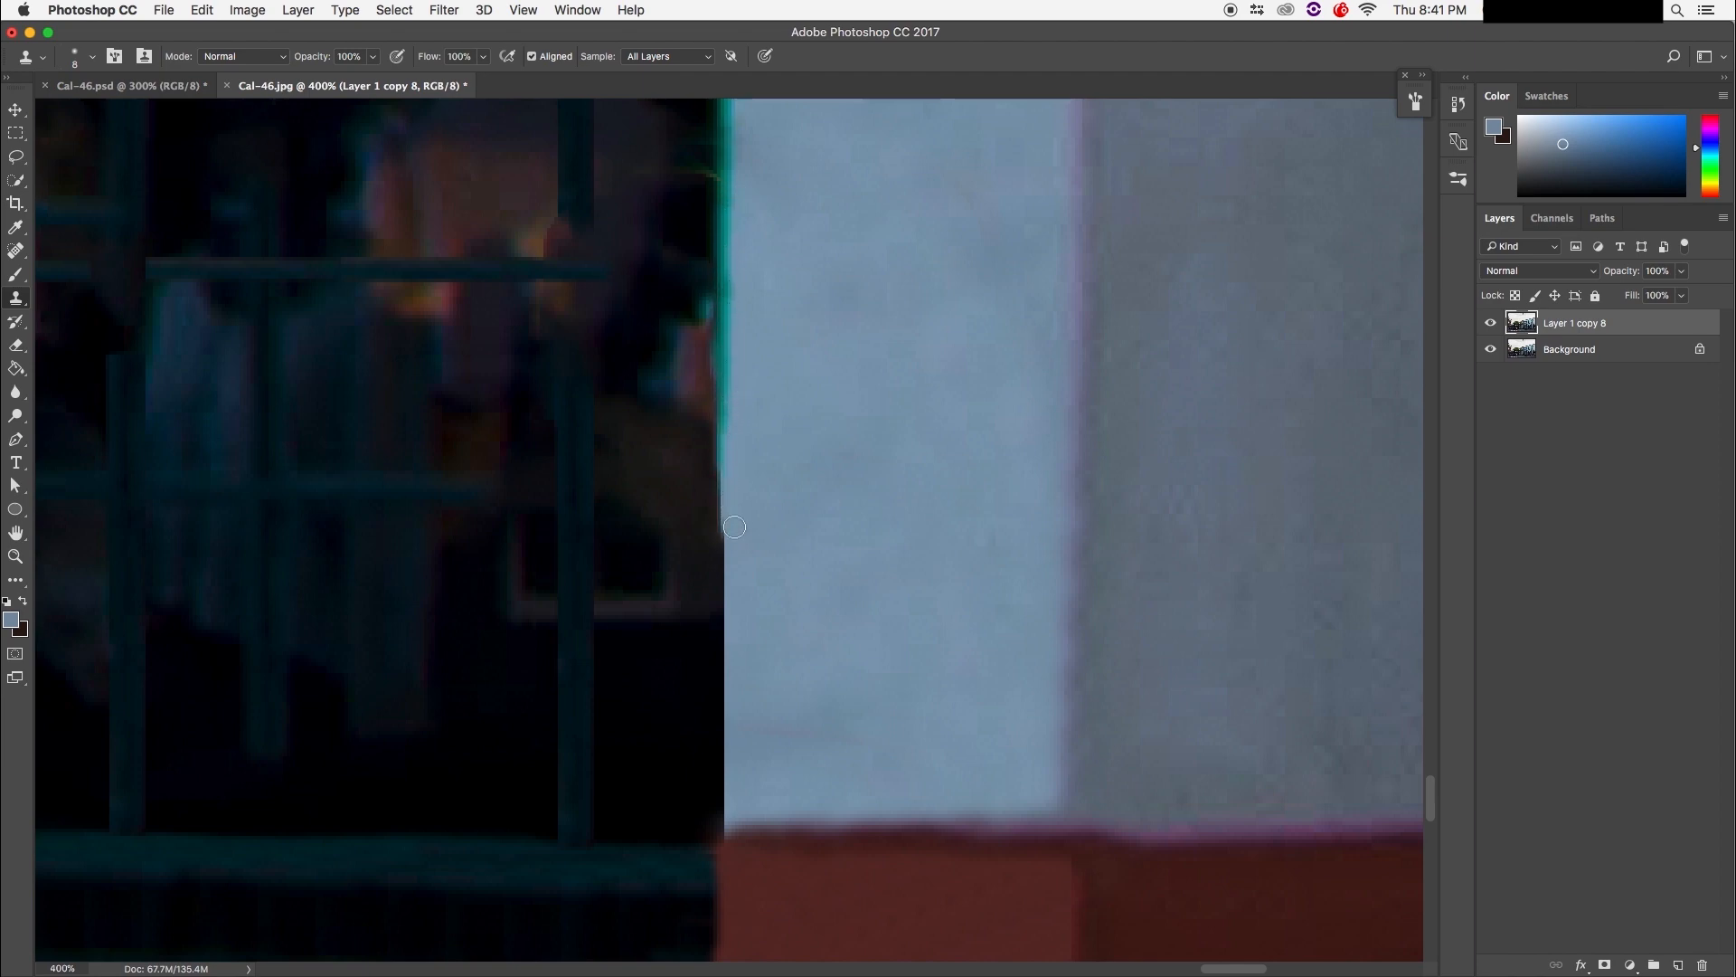
scroll(744, 410, "down", 5)
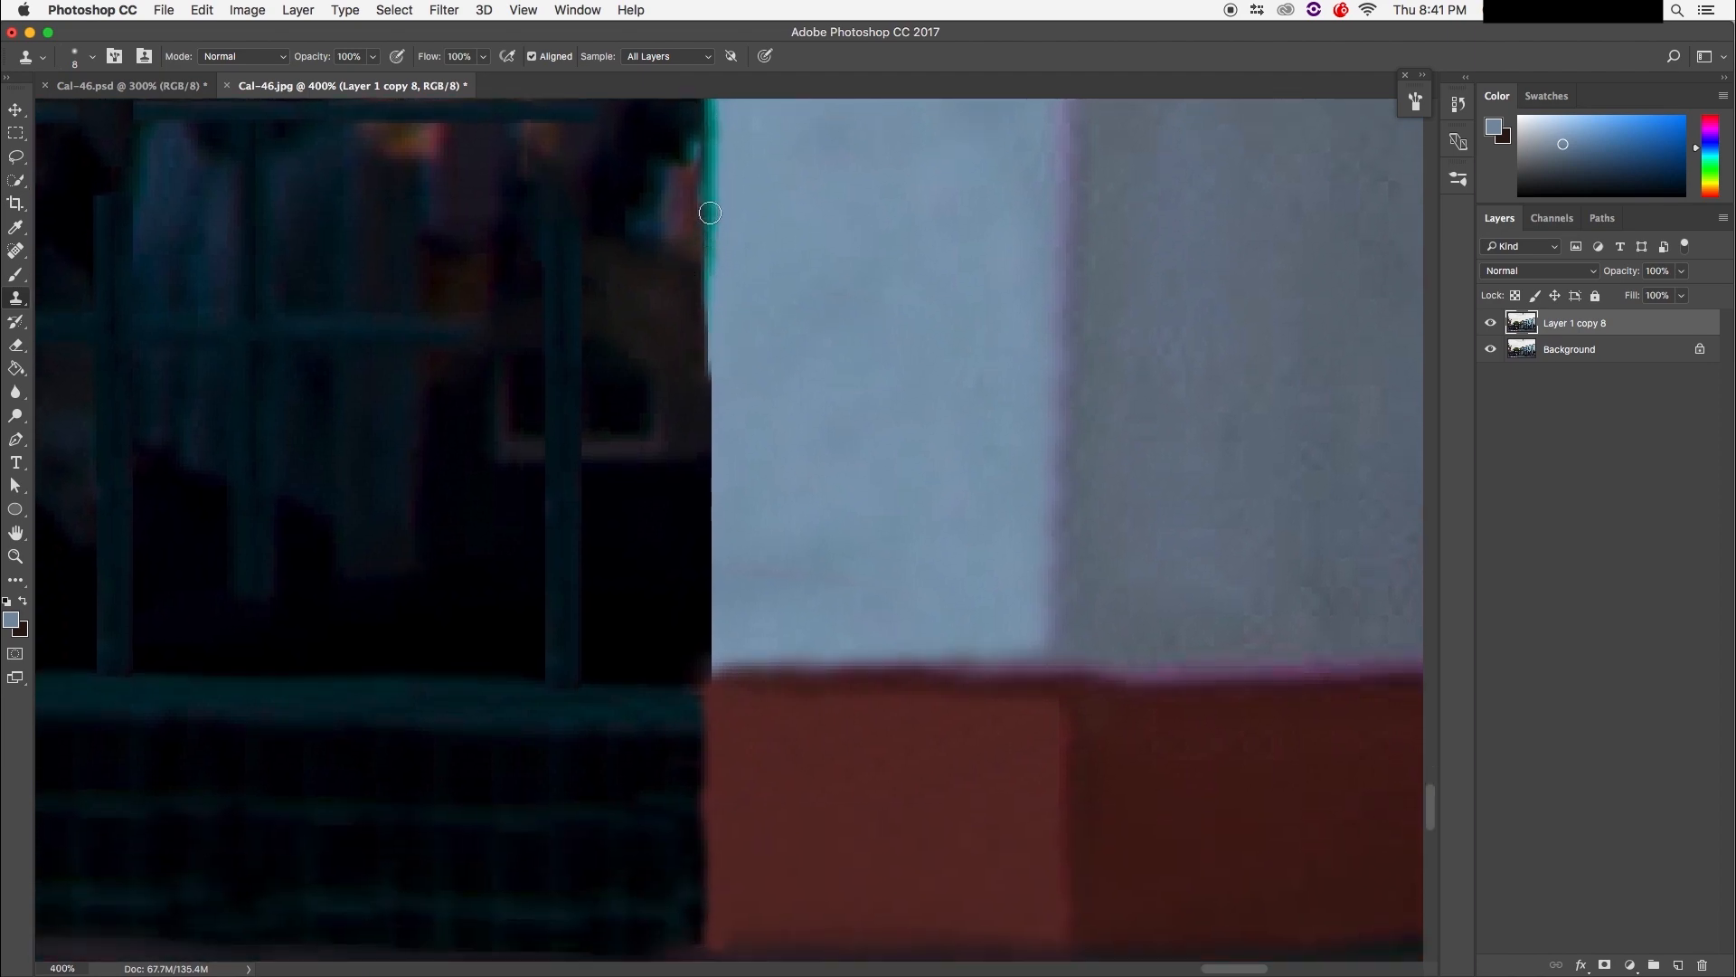
left_click_drag(710, 214, 709, 463)
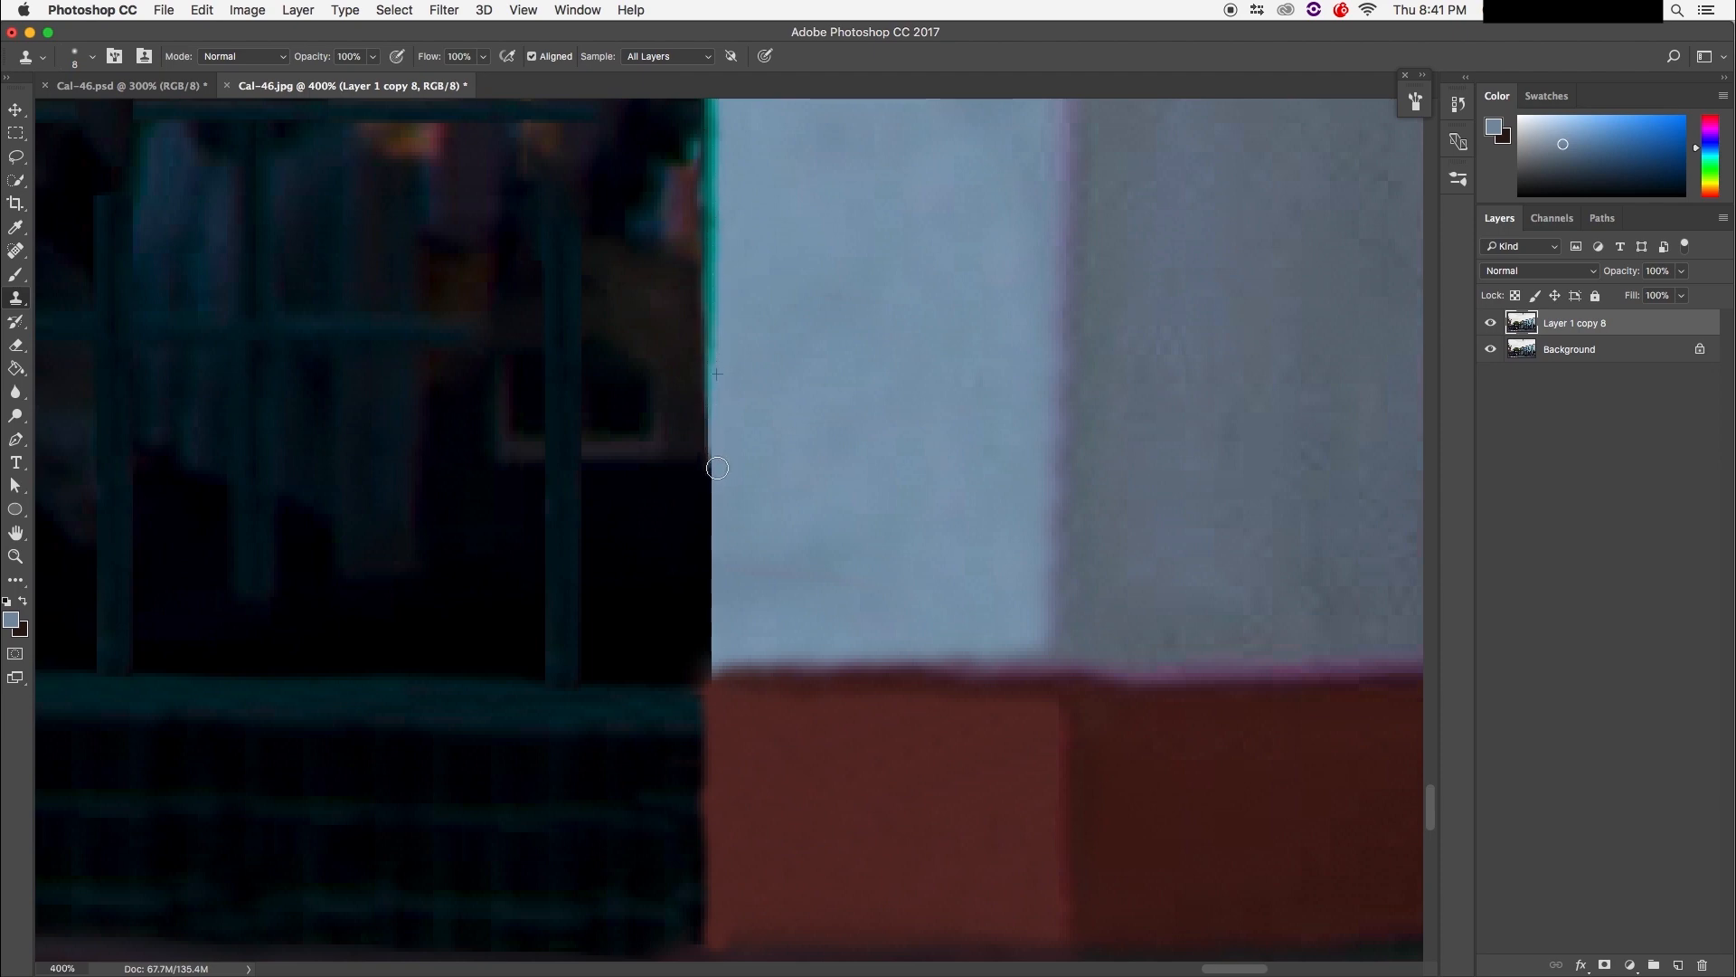
left_click_drag(718, 264, 719, 452)
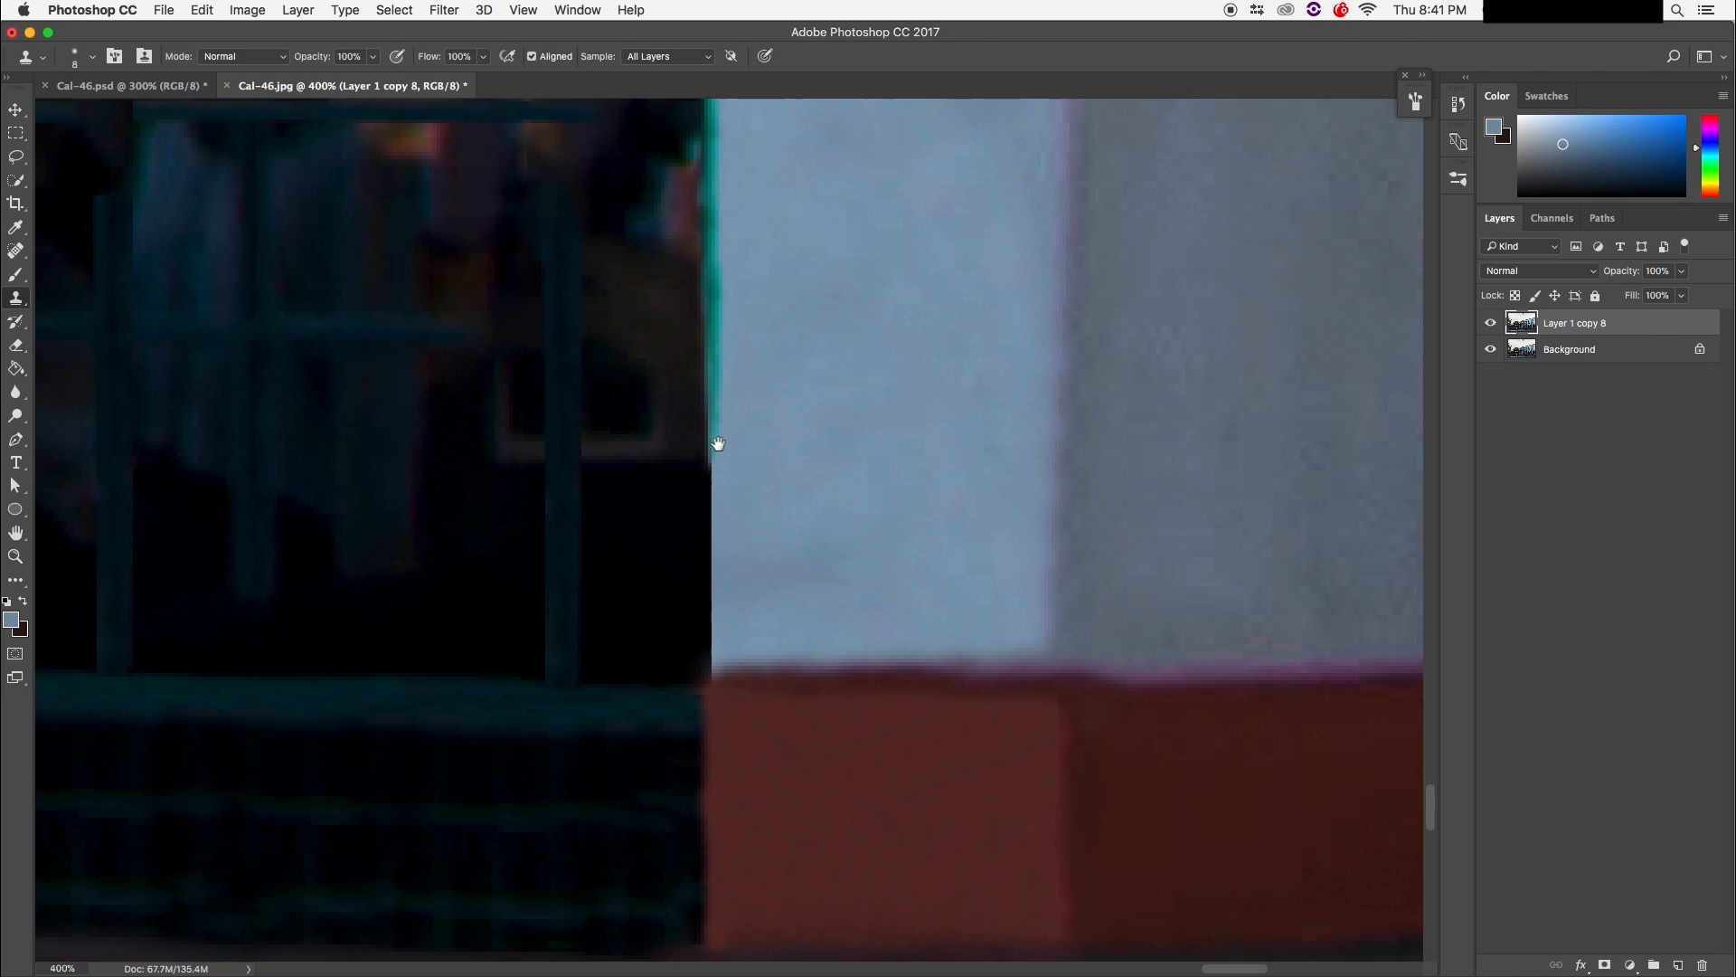
Step: Resample higher up and extend the straightened wall edge down to the base
mouse_move(738, 452)
left_mouse_down()
mouse_move(717, 368)
mouse_move(721, 524)
mouse_move(759, 353)
mouse_move(658, 335)
mouse_move(705, 331)
mouse_move(675, 430)
left_mouse_up()
left_click_drag(680, 371, 677, 495)
left_click_drag(678, 340, 684, 474)
left_click(678, 314, "alt")
left_click_drag(681, 408, 679, 565)
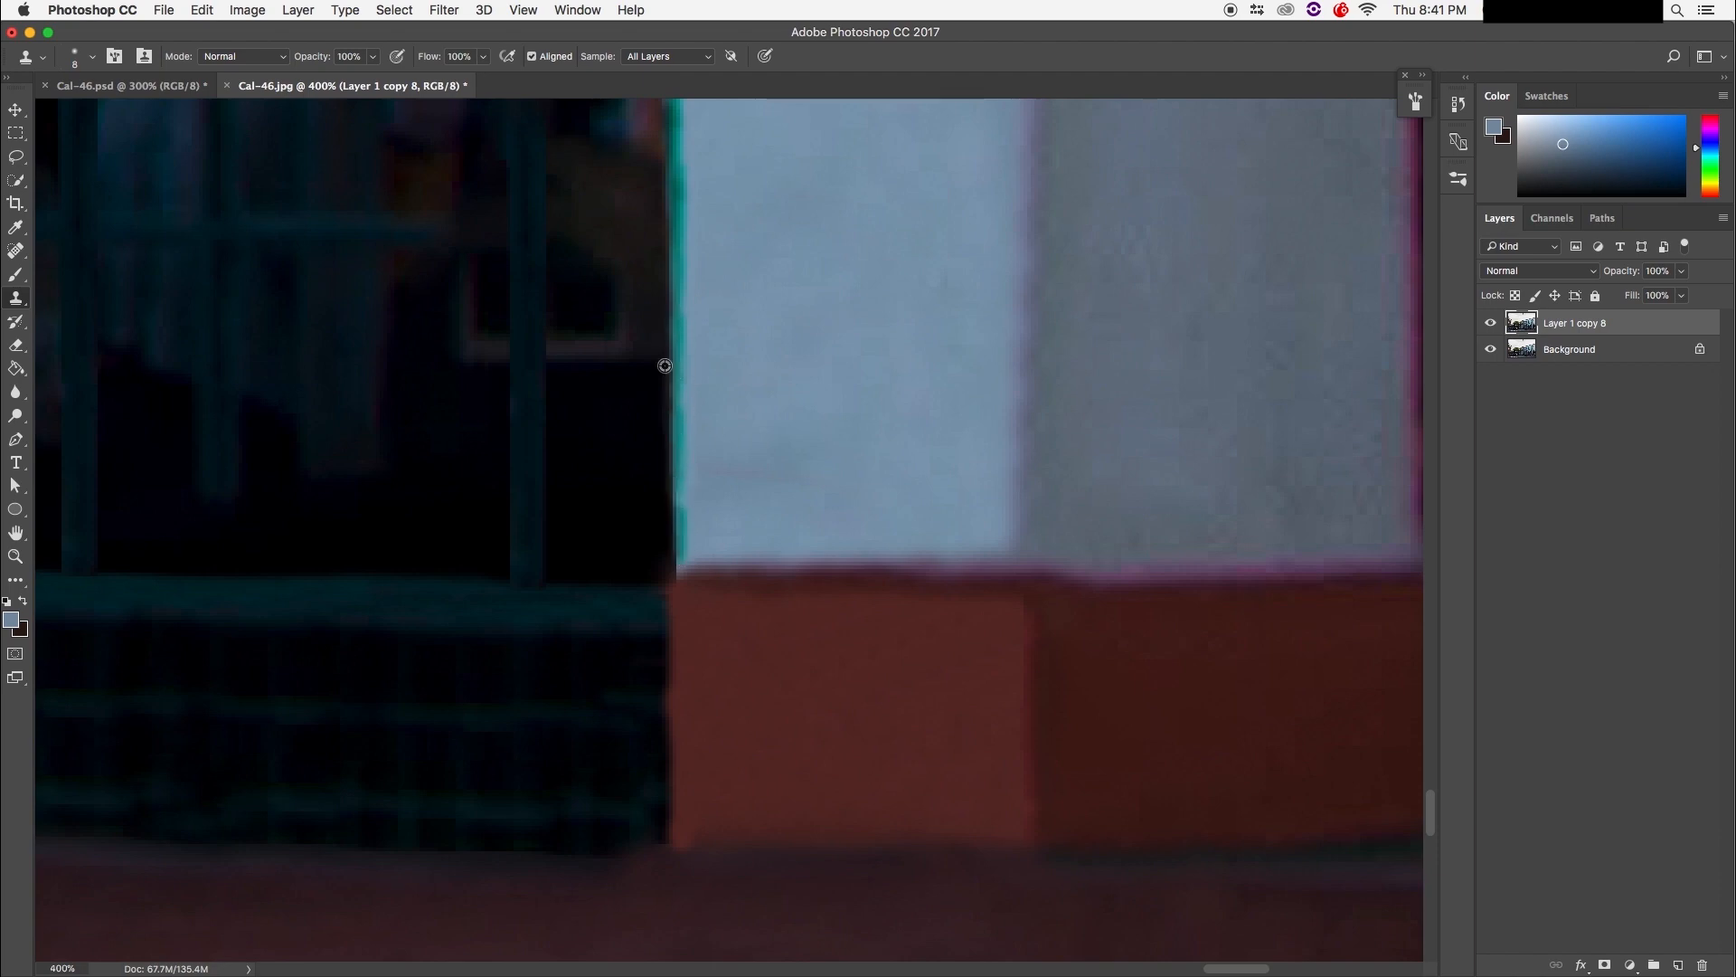
left_click(679, 282, "alt")
left_click_drag(670, 497, 670, 585)
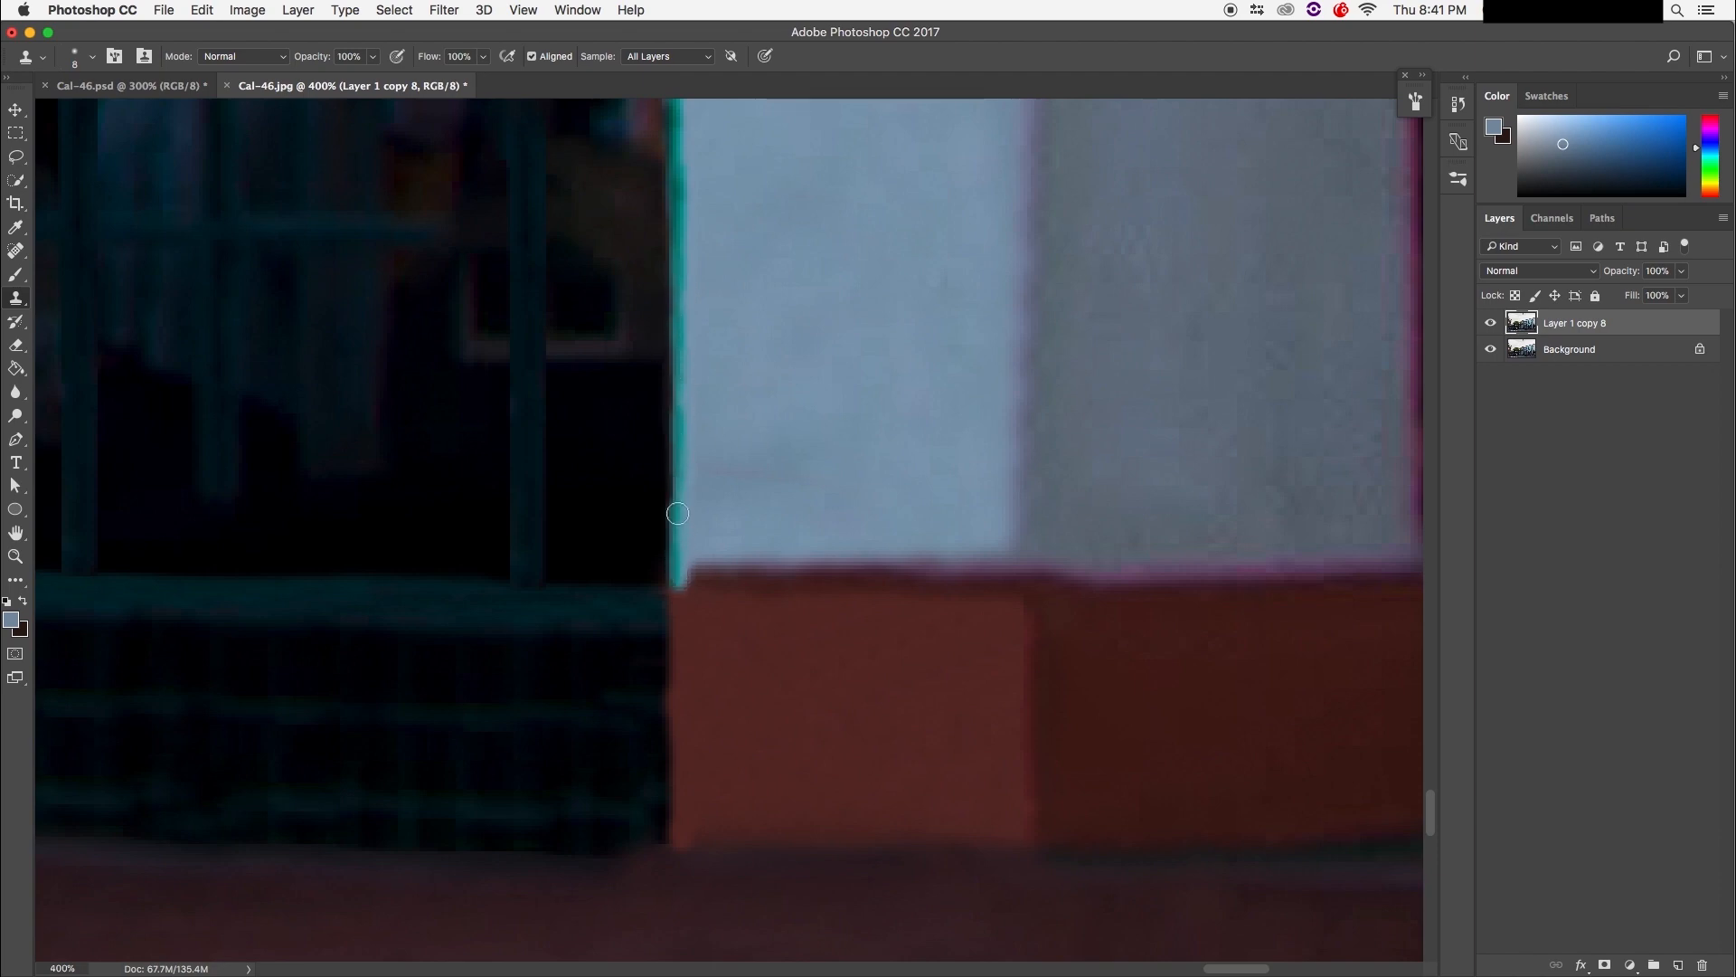
mouse_move(677, 502)
left_mouse_down()
mouse_move(676, 423)
mouse_move(674, 513)
left_mouse_up()
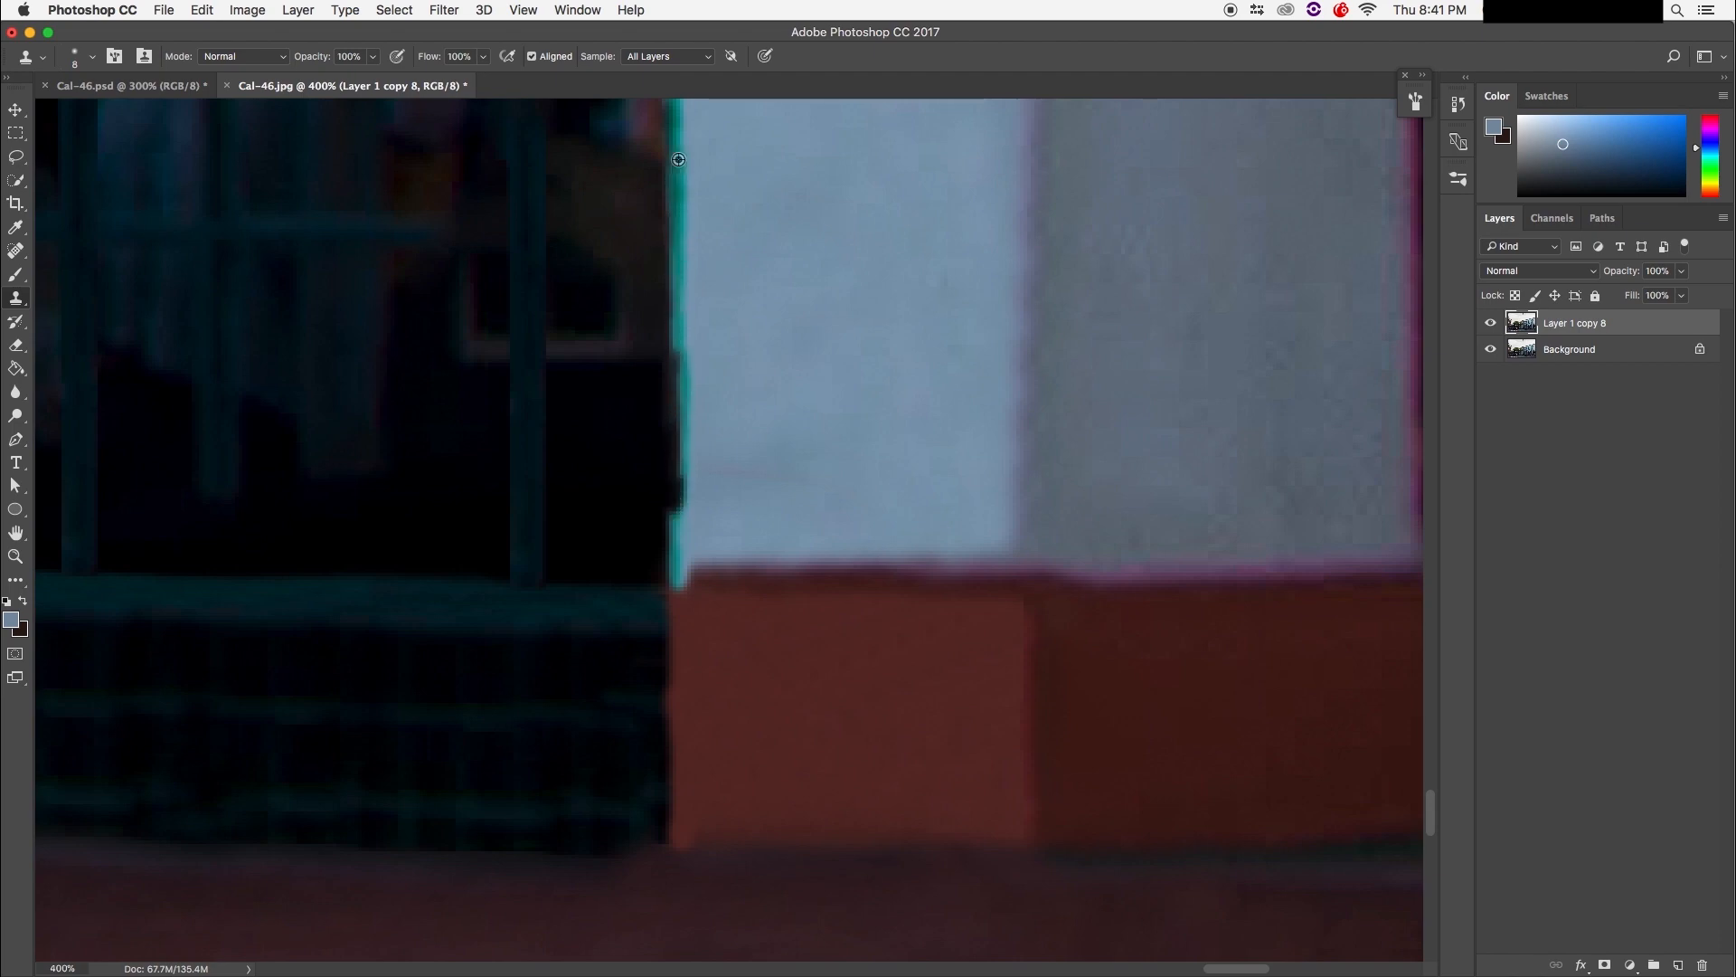
left_click_drag(667, 262, 675, 455)
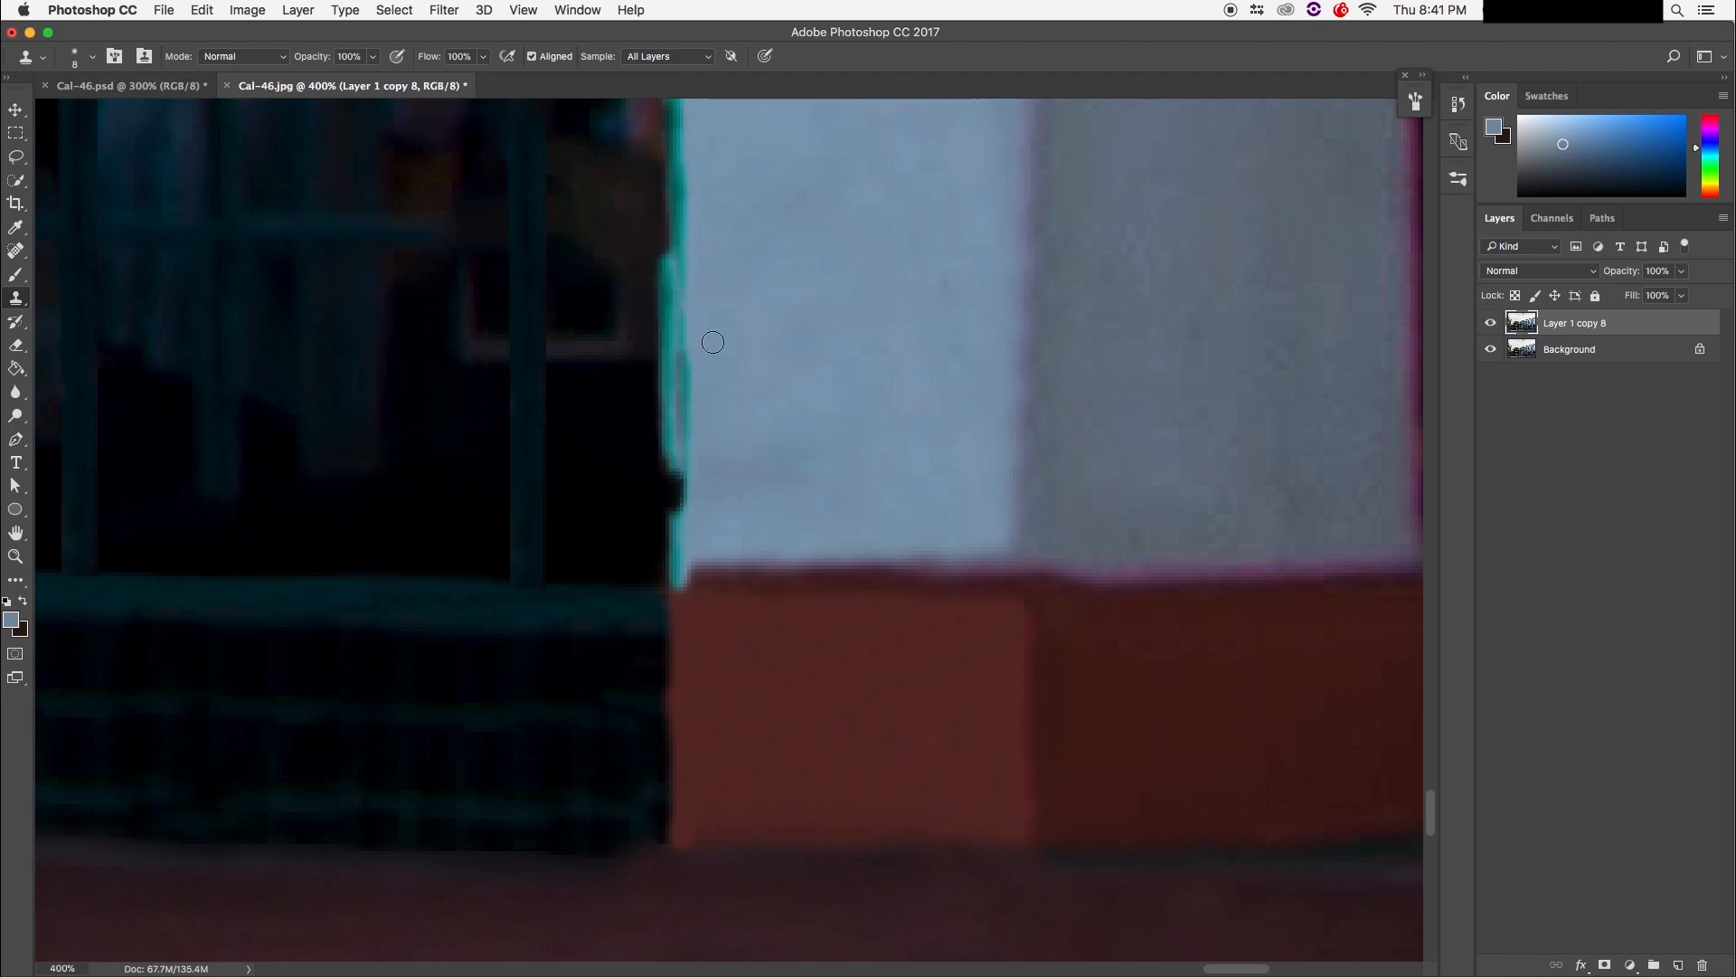
mouse_move(706, 331)
left_mouse_down()
mouse_move(667, 496)
mouse_move(692, 424)
mouse_move(666, 576)
left_mouse_up()
left_click(679, 412, "alt")
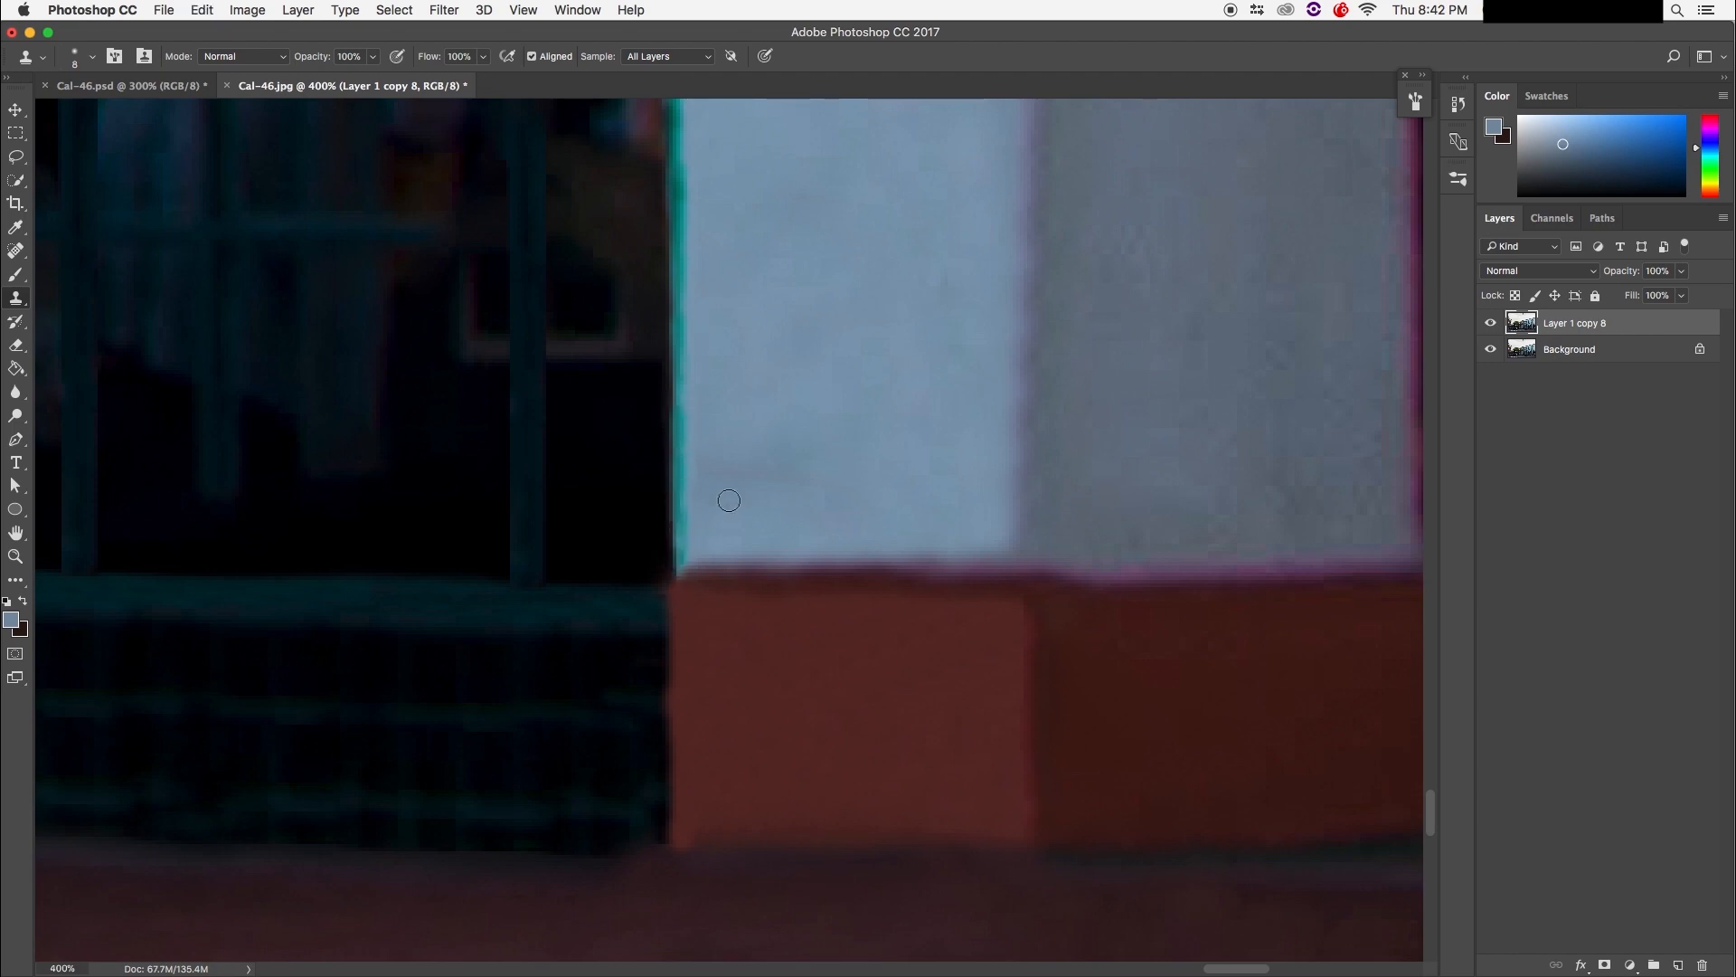
Step: Check the zoomed-out view, then repaint more of the teal window edge downward
key("super+minus")
key("super+minus")
key("super+minus")
key("super+minus")
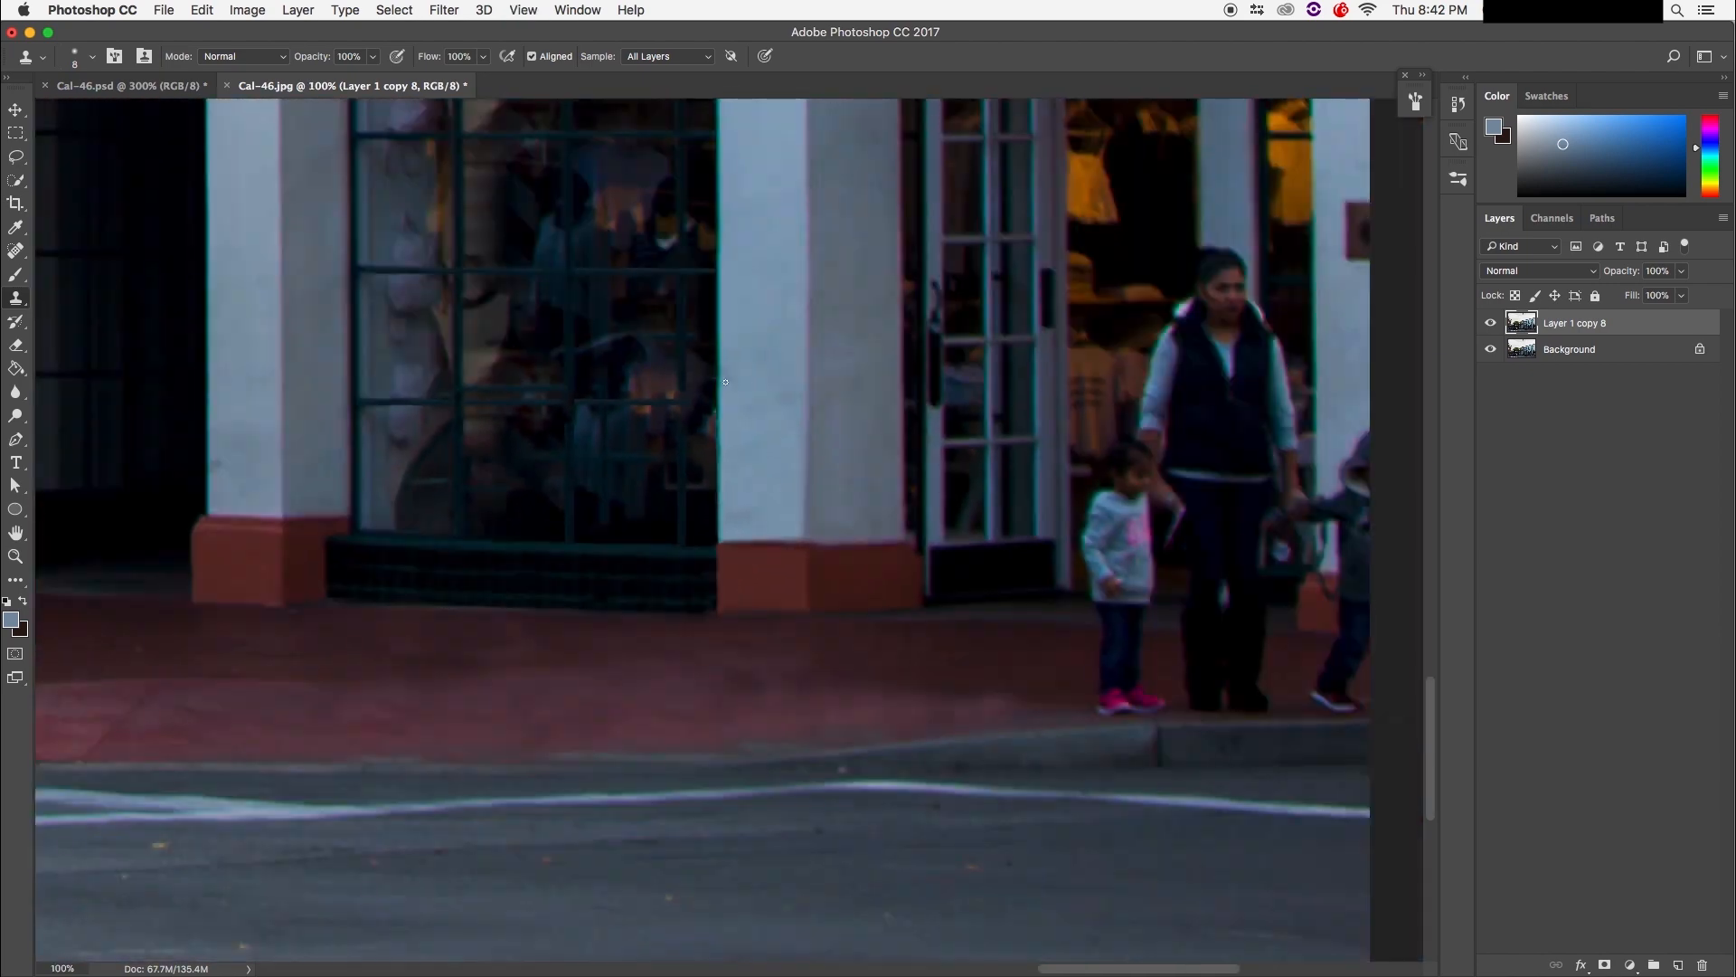
key("super+equal")
key("super+equal")
key("super+equal")
left_click_drag(723, 411, 730, 630)
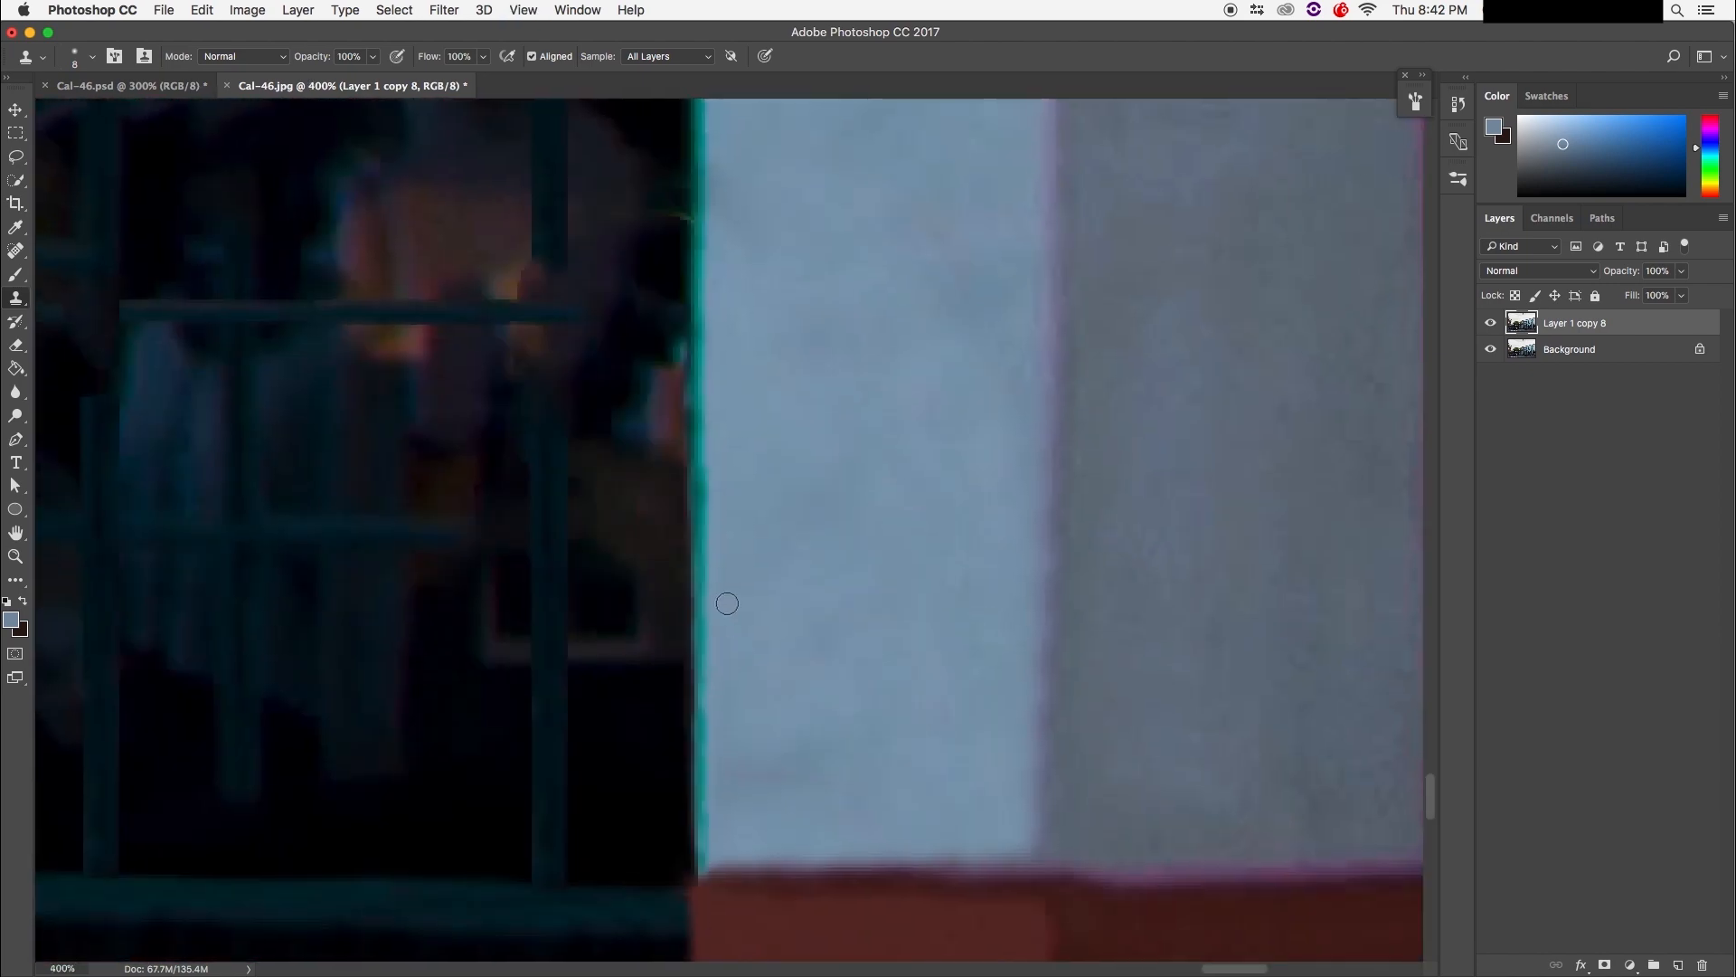
left_click_drag(697, 526, 696, 378)
left_click(699, 157, "alt")
left_click_drag(697, 189, 703, 397)
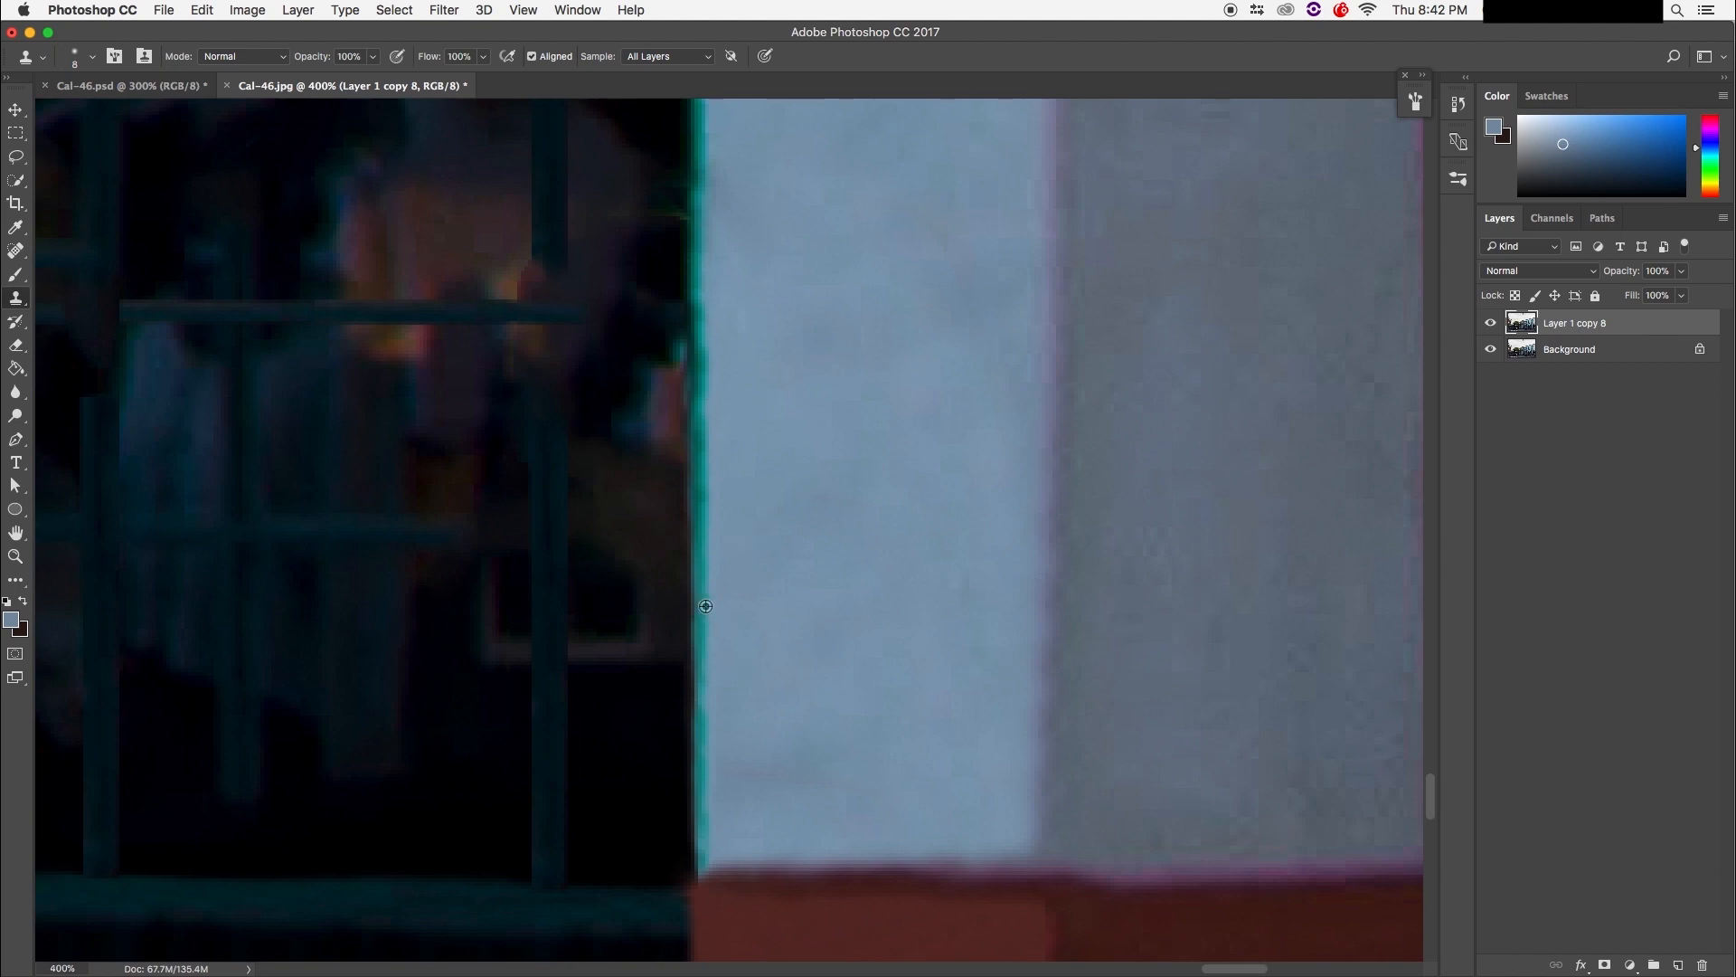
mouse_move(706, 434)
left_mouse_down()
mouse_move(708, 624)
mouse_move(680, 558)
mouse_move(701, 452)
left_mouse_up()
left_click_drag(712, 292, 715, 647)
Step: Review the retouched edge and nudge the retouched layer slightly right with the Move tool
left_click_drag(748, 356, 798, 341)
key("super+minus")
key("super+minus")
key("super+plus")
key("super+plus")
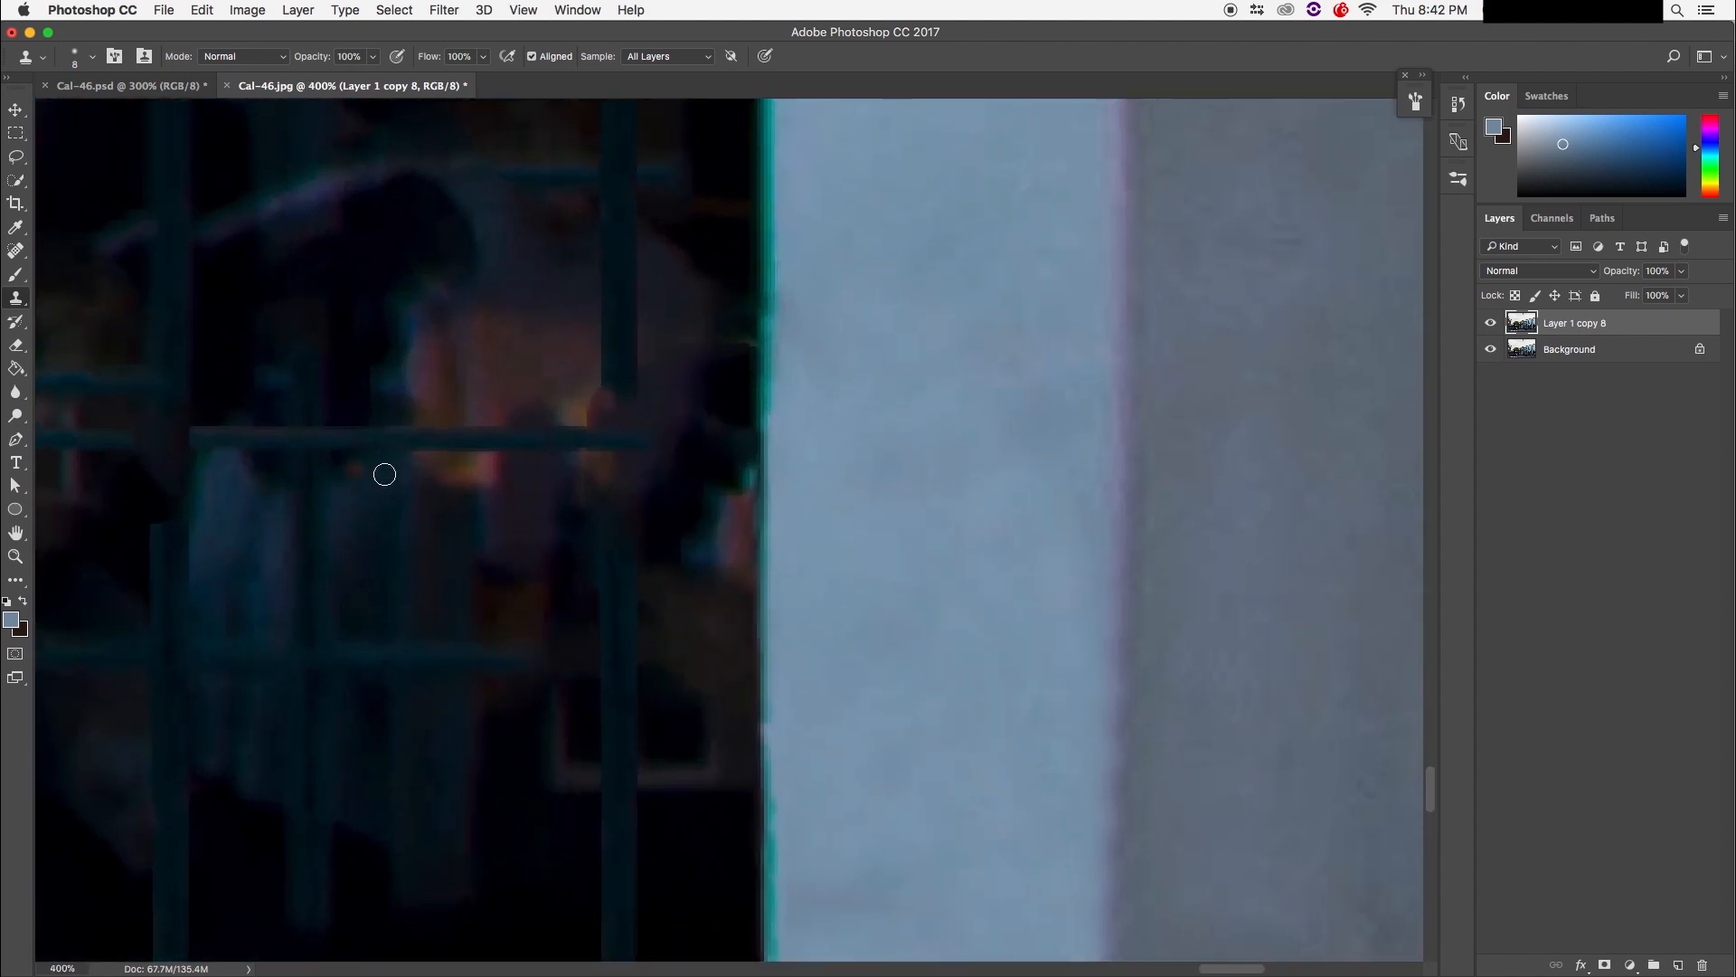
left_click(16, 111)
left_click_drag(449, 436, 484, 441)
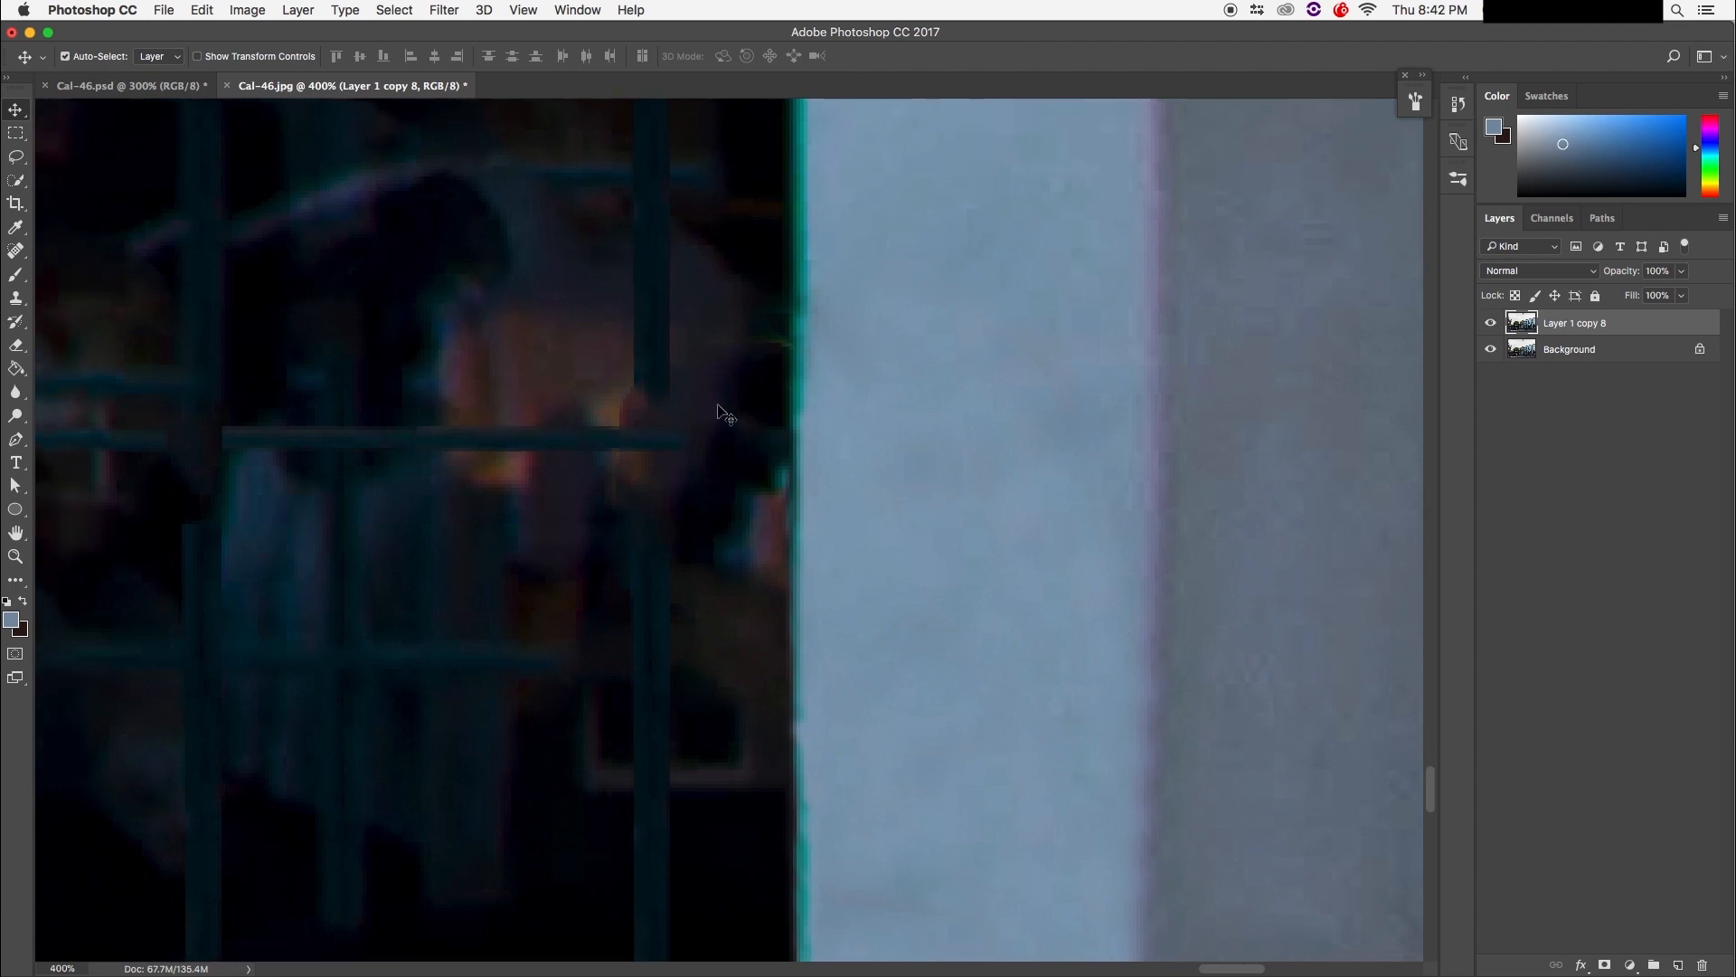
Step: Outline the horizontal grille bar with the Polygonal Lasso and copy it onto a new layer
left_click(15, 157)
left_click(86, 170)
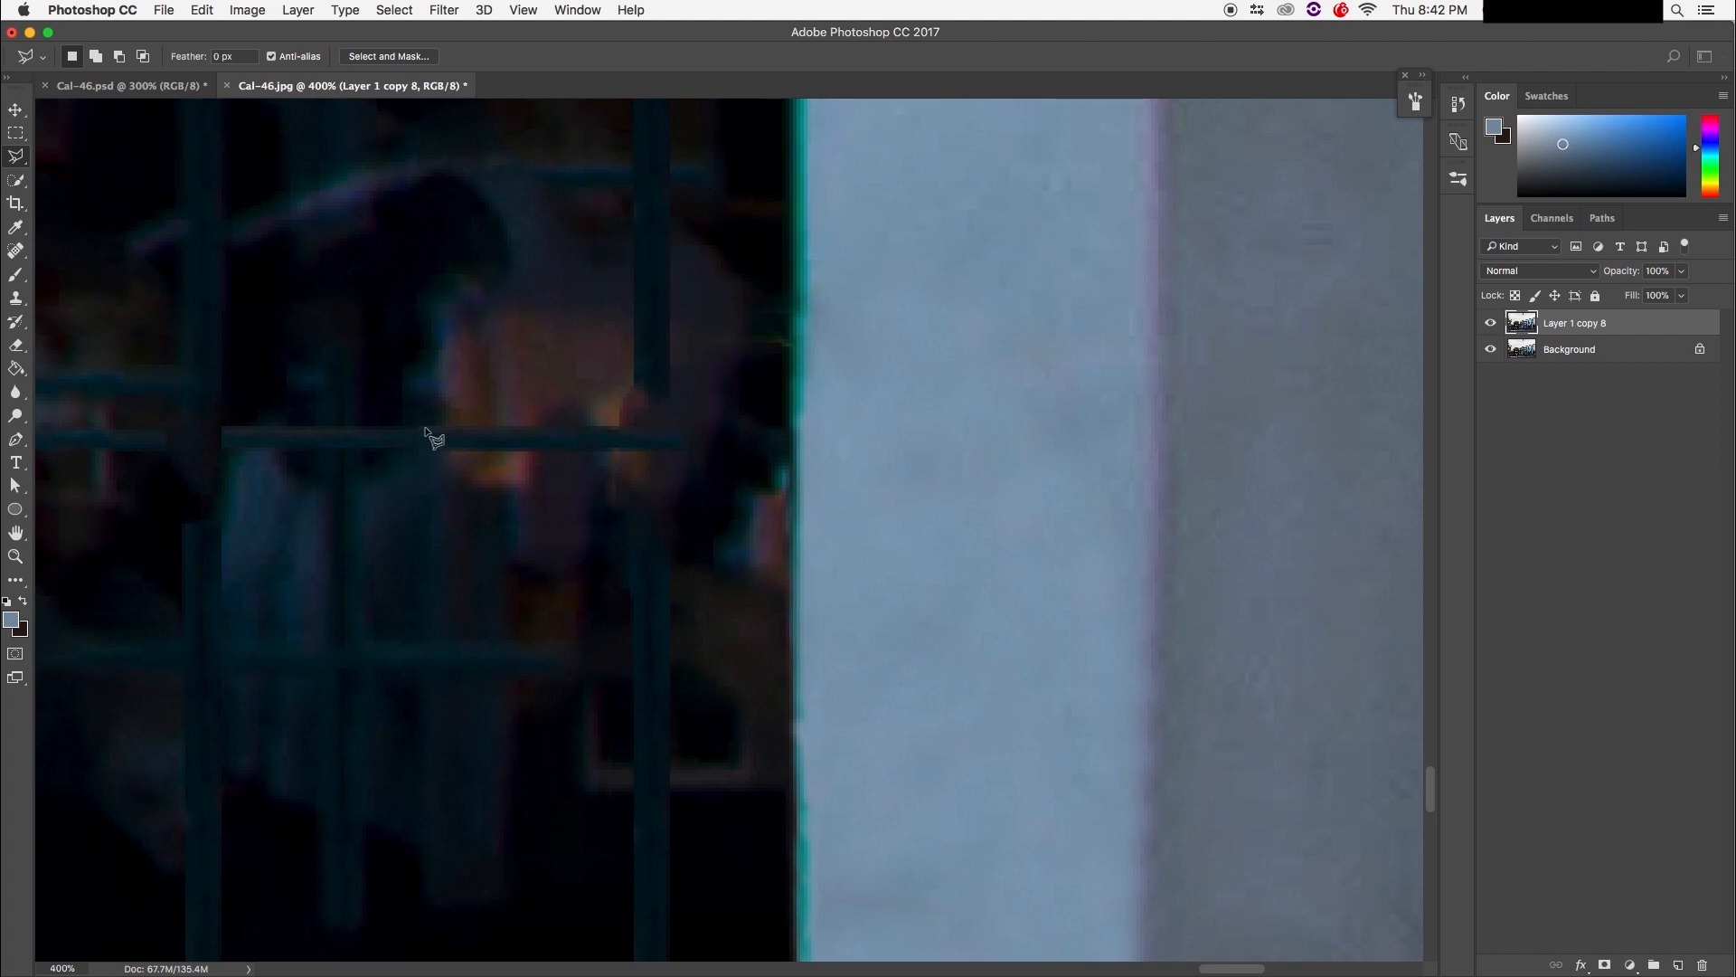
left_click(425, 448)
left_click(672, 447)
left_click(673, 428)
left_click(425, 429)
key("super+v")
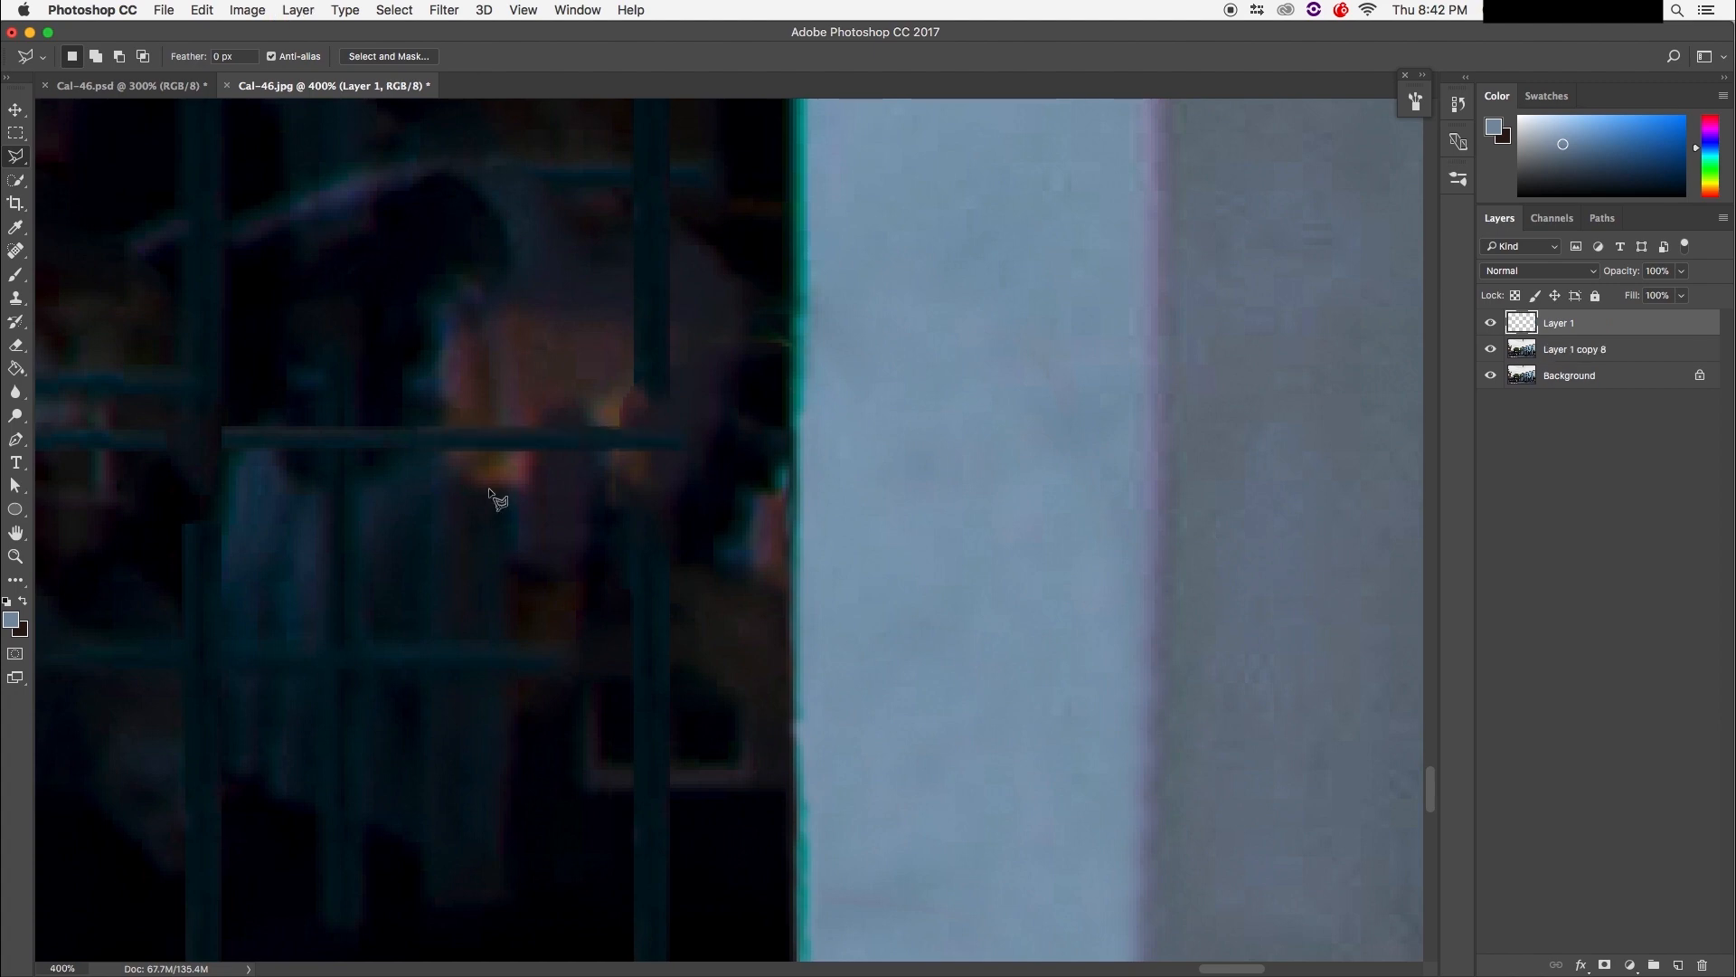
Step: Slide the copied horizontal bar to the right to extend the grille
left_click(540, 445)
key("v")
left_click_drag(601, 445, 713, 449)
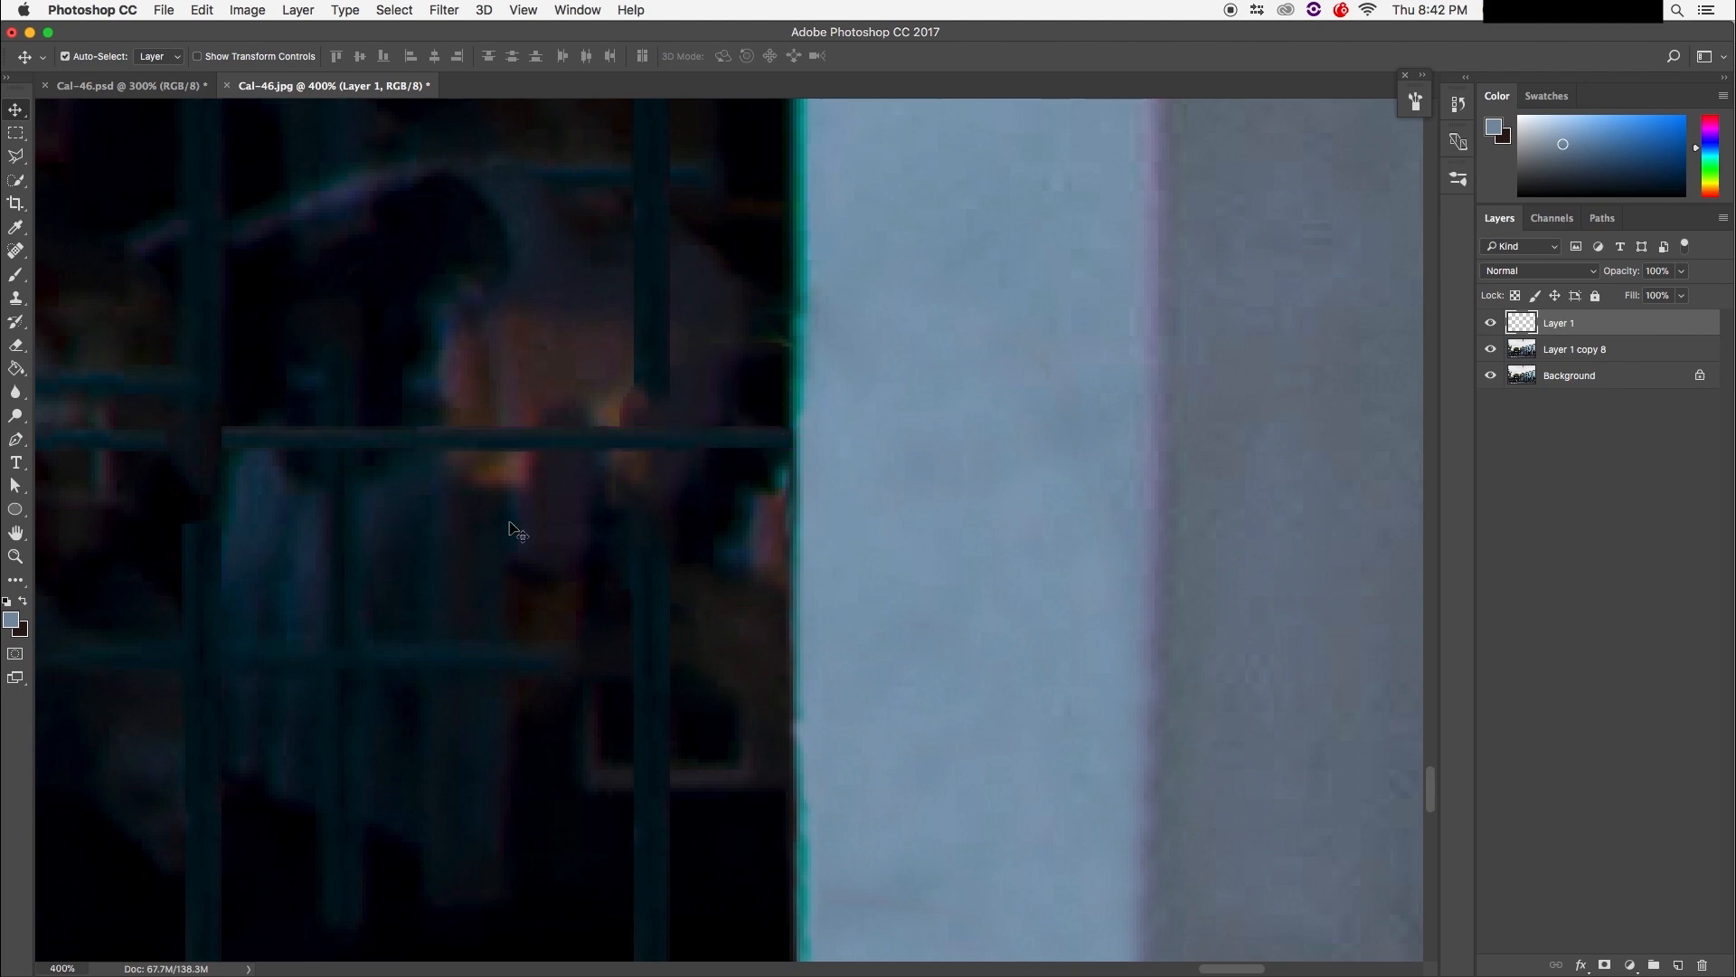
mouse_move(651, 461)
left_mouse_down()
mouse_move(531, 189)
mouse_move(549, 166)
mouse_move(566, 305)
mouse_move(550, 596)
mouse_move(554, 426)
mouse_move(485, 833)
mouse_move(454, 649)
mouse_move(470, 492)
left_mouse_up()
Step: Select a vertical grille bar and copy it from Layer 1 copy 8 onto Layer 2
key("l")
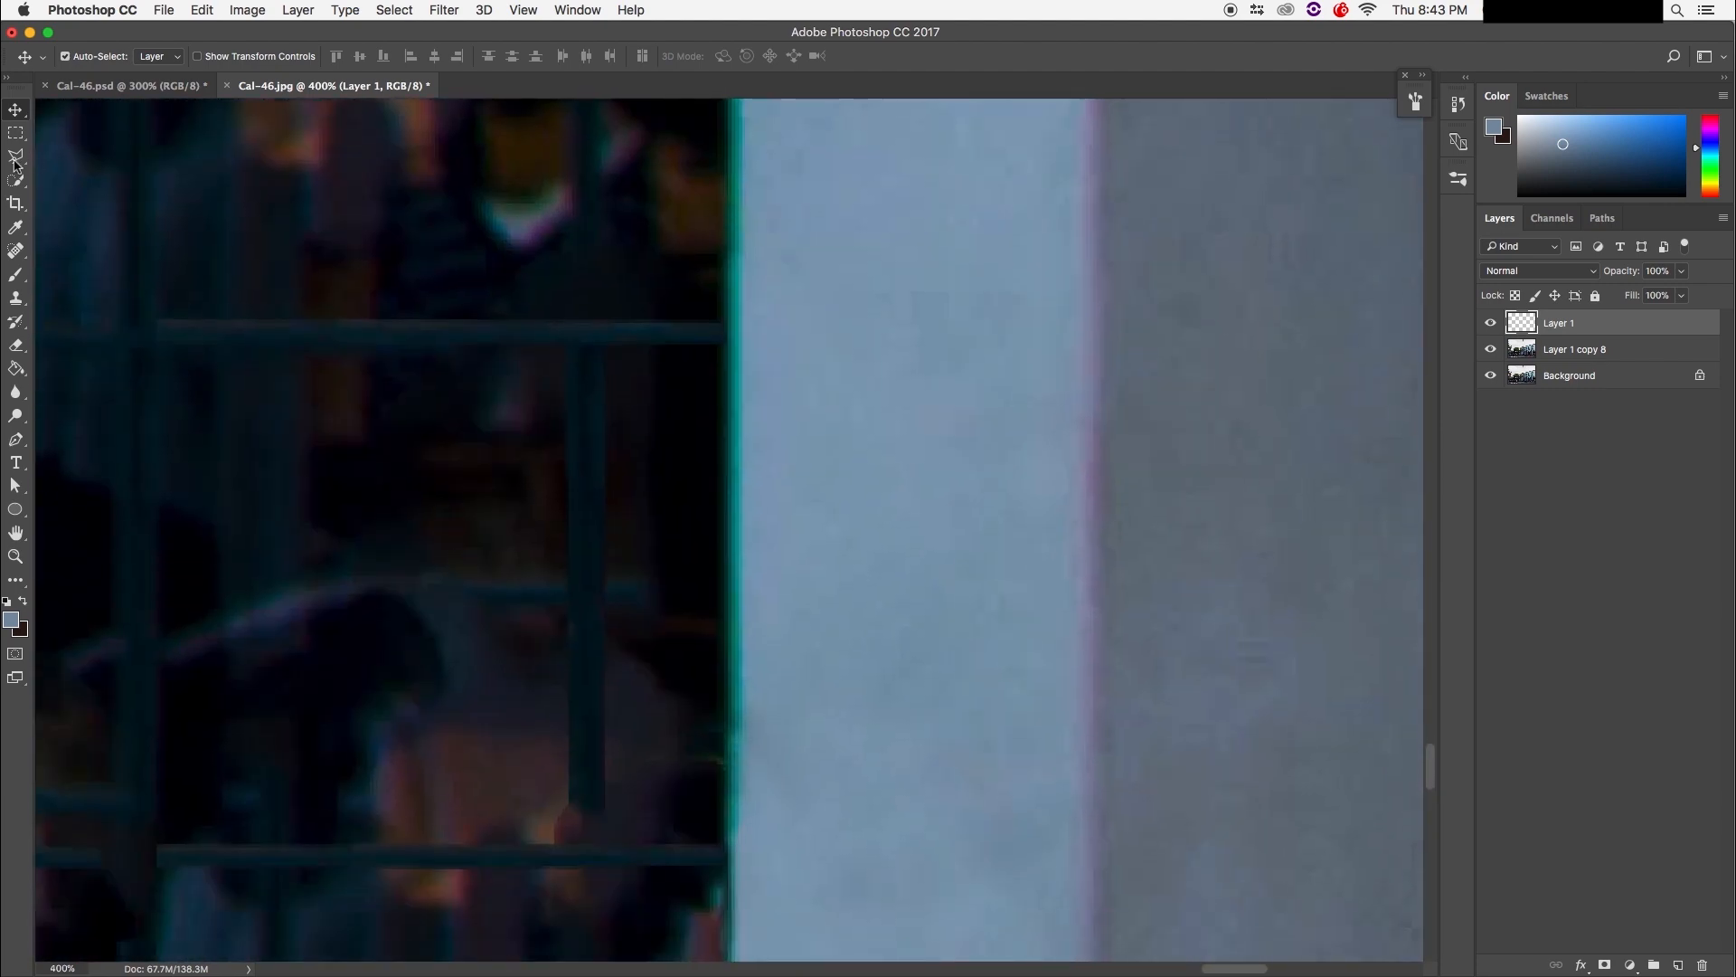
left_click(573, 362)
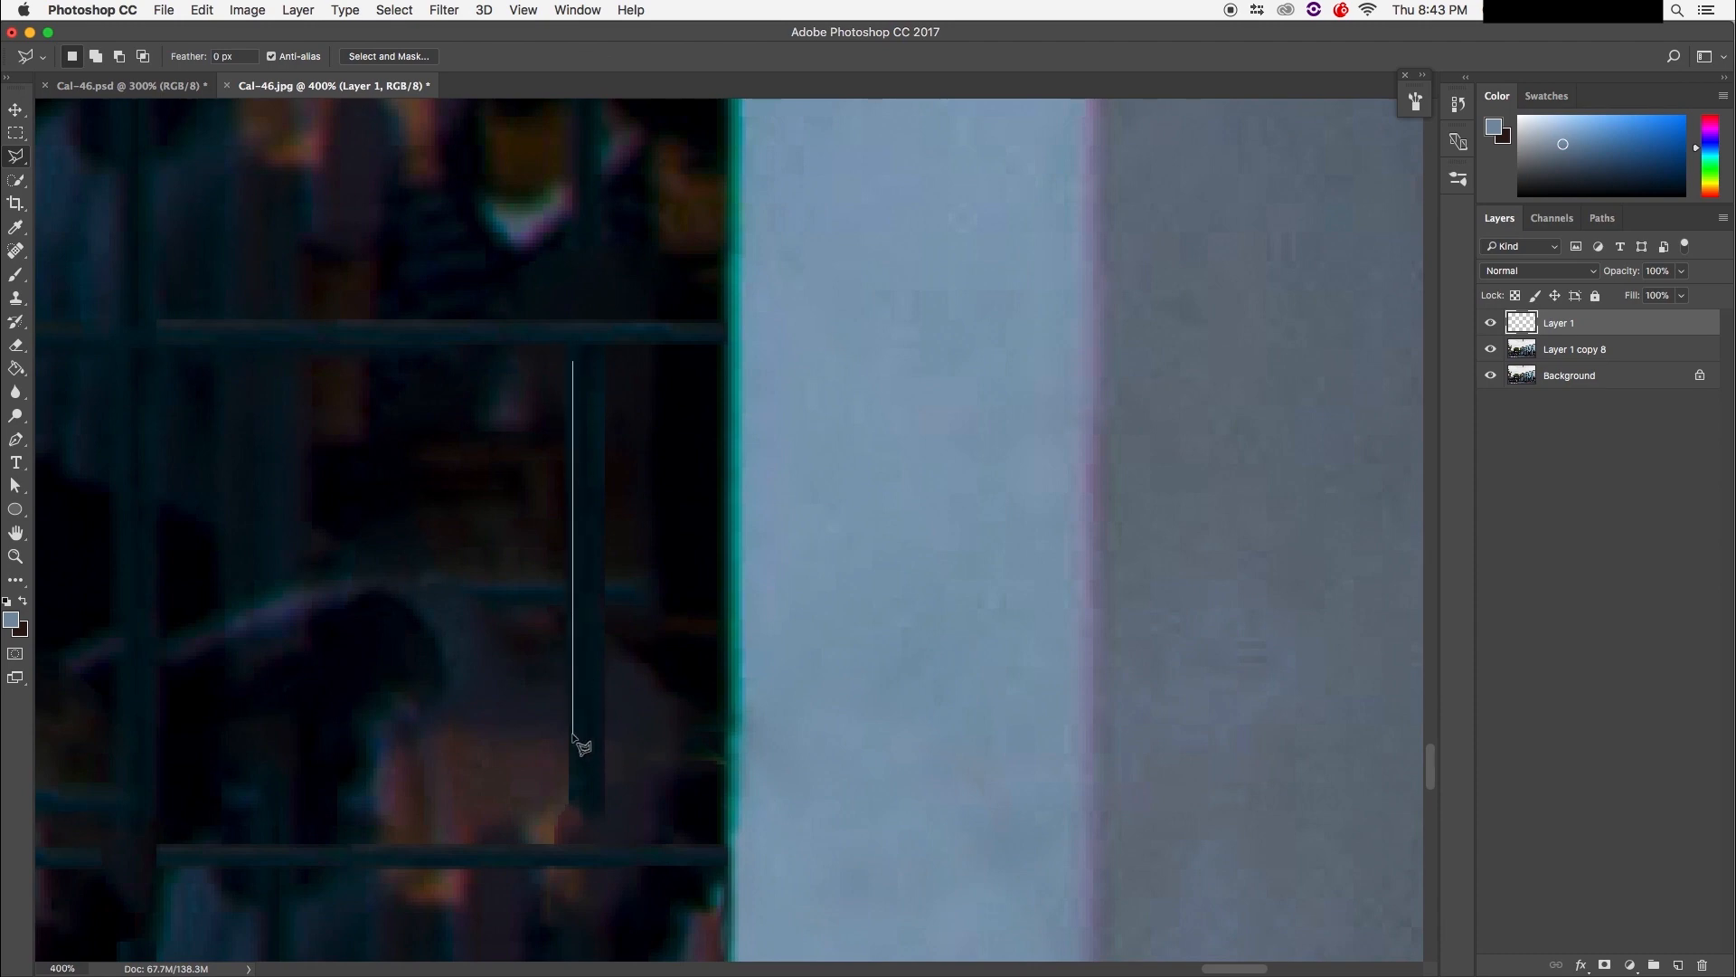
left_click(572, 732)
left_click(601, 733)
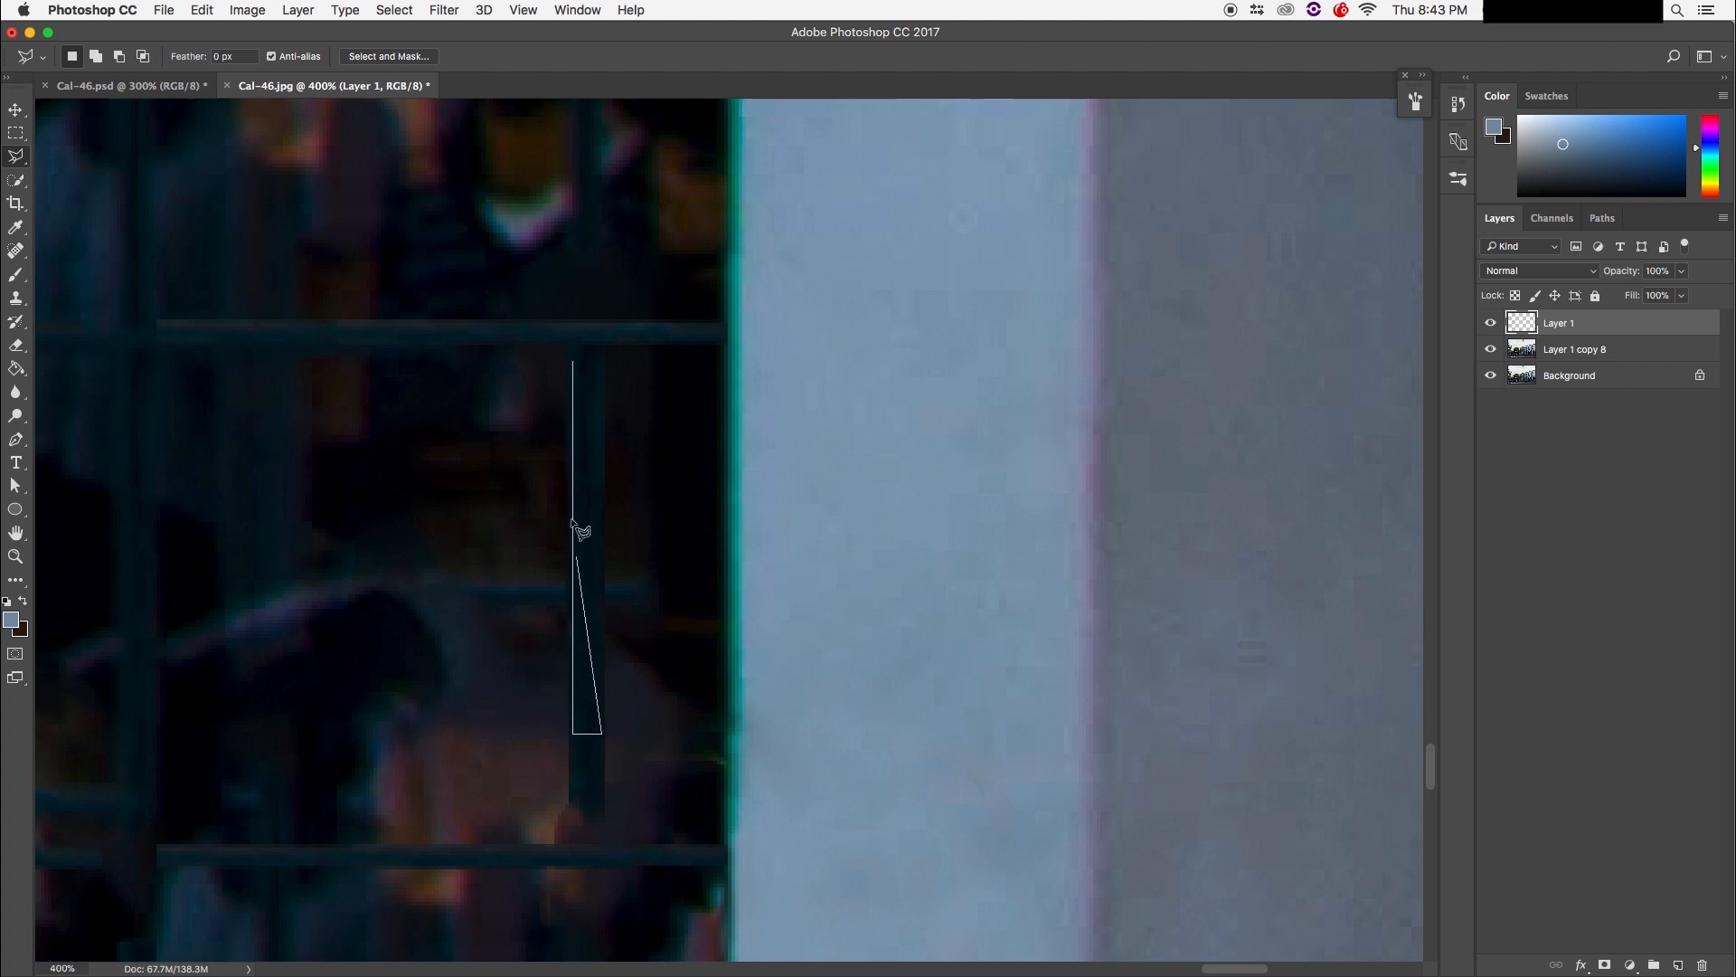
left_click(603, 363)
left_click(576, 365)
key("super+j")
left_click(1001, 336)
left_click(1581, 353)
key("super+j")
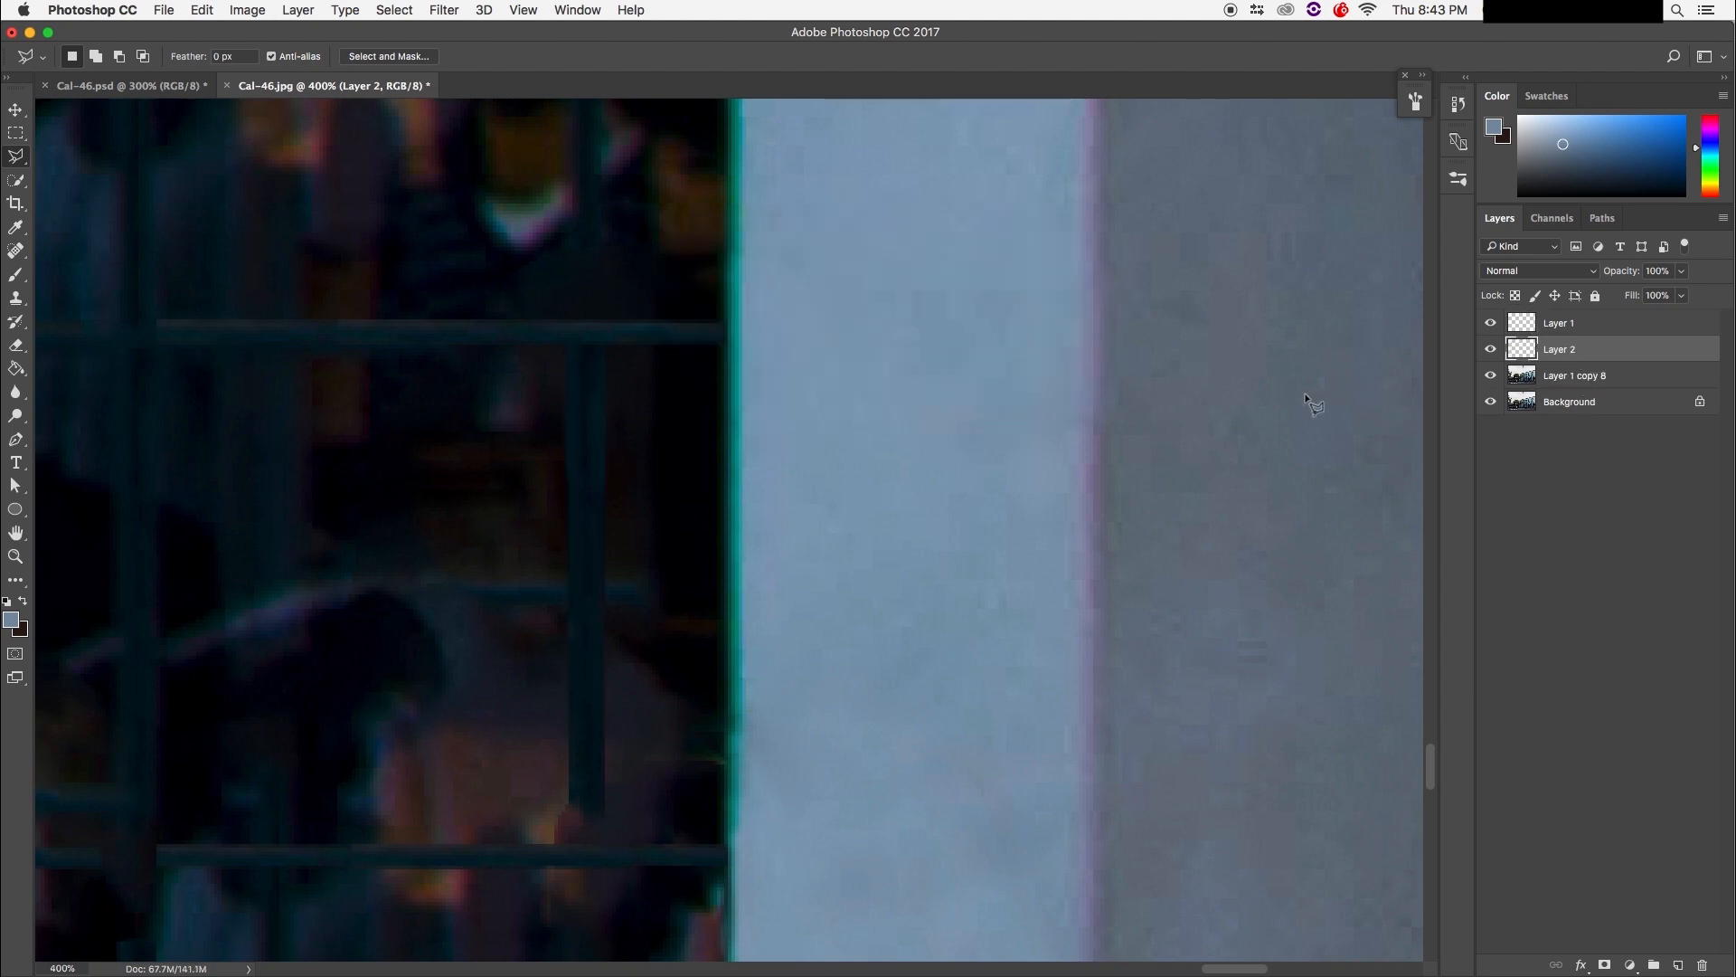
Step: Move the vertical bar downward and Alt-drag a duplicate (Layer 2 copy) further left
left_click_drag(163, 698, 205, 496)
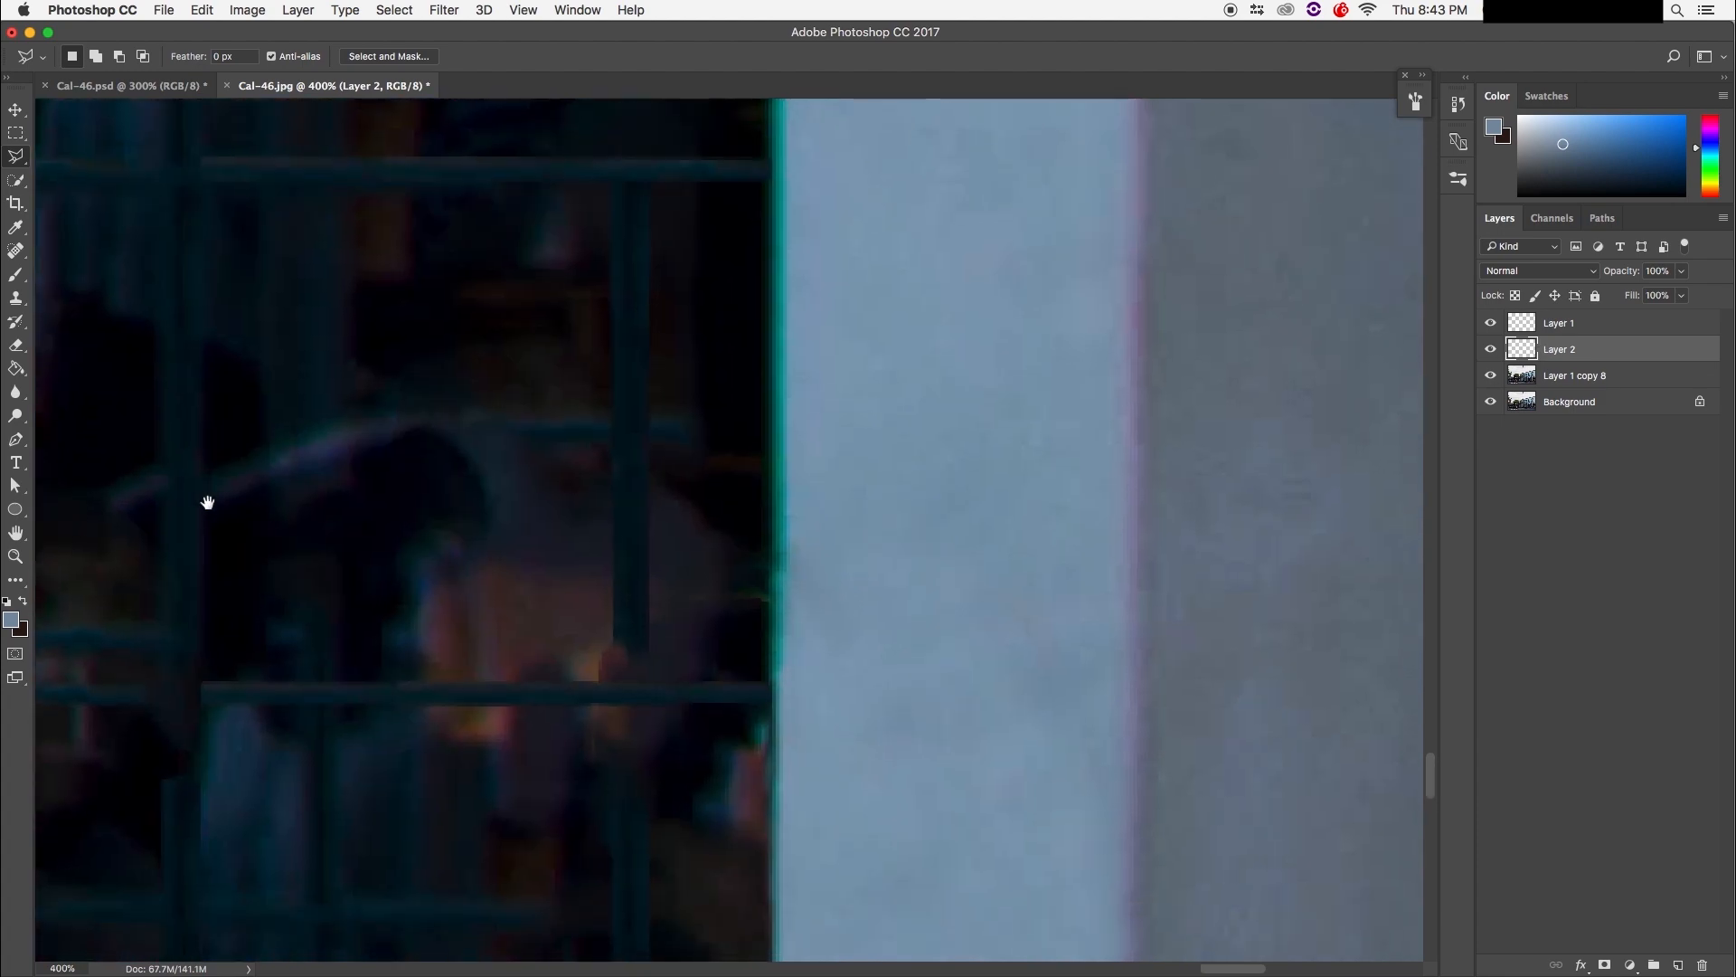
key("v")
mouse_move(644, 393)
left_mouse_down()
mouse_move(639, 660)
mouse_move(596, 785)
left_mouse_up()
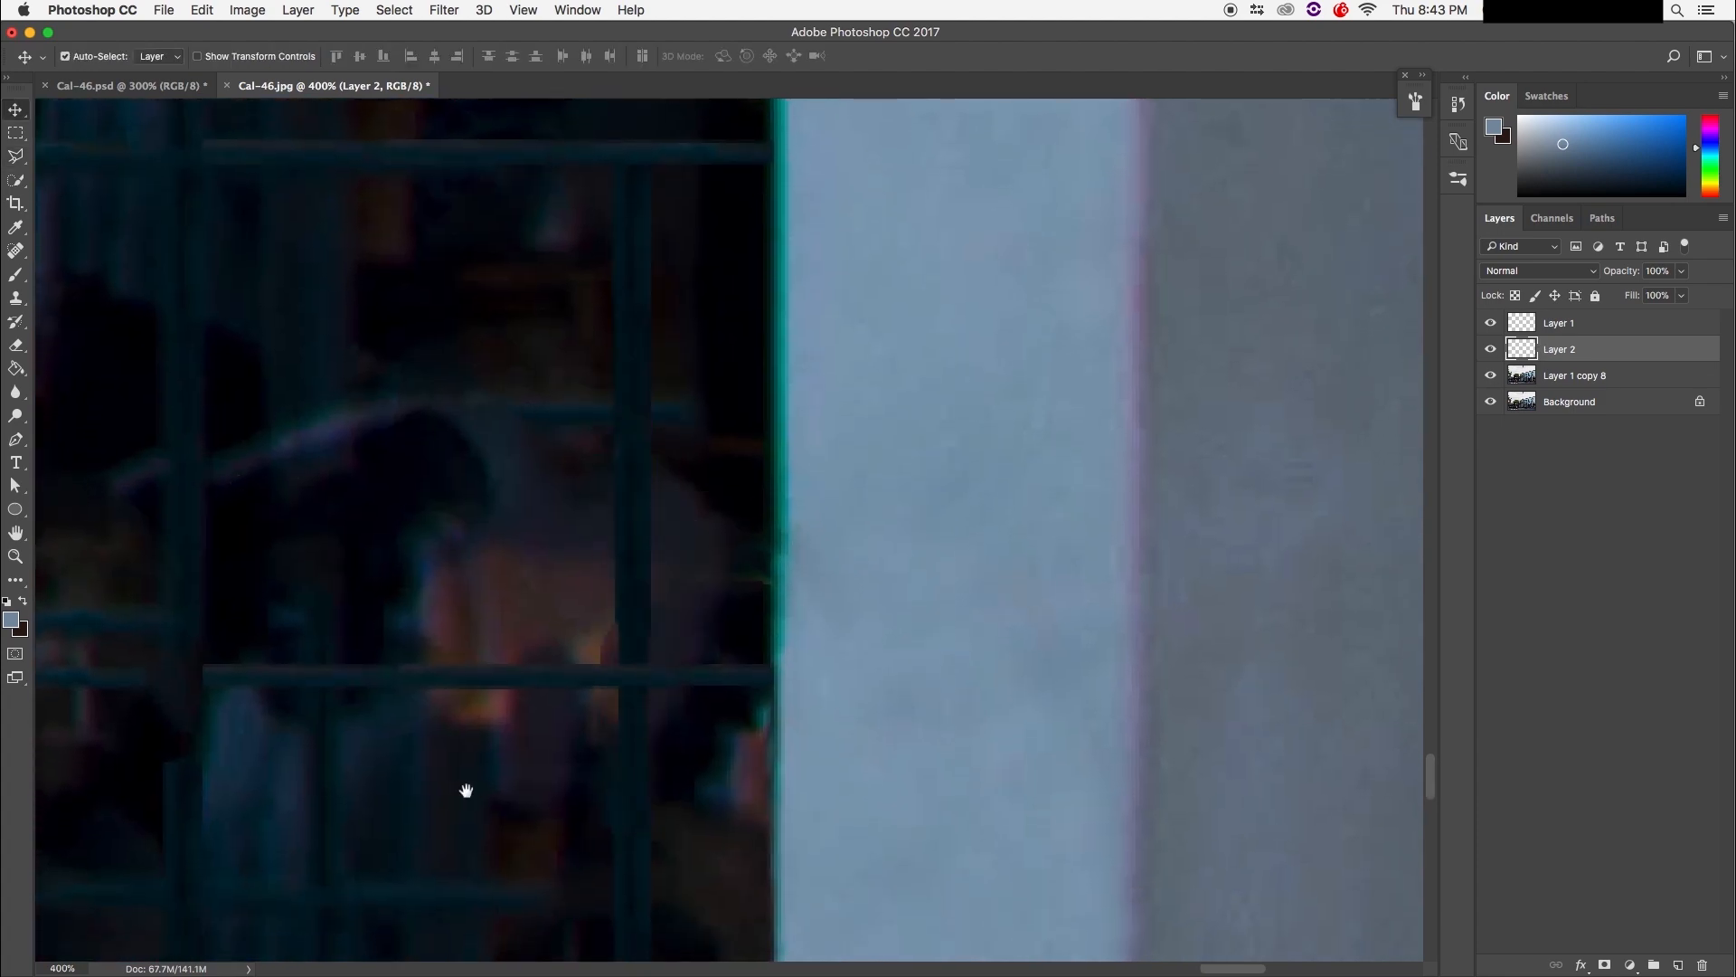
left_click_drag(465, 790, 710, 766)
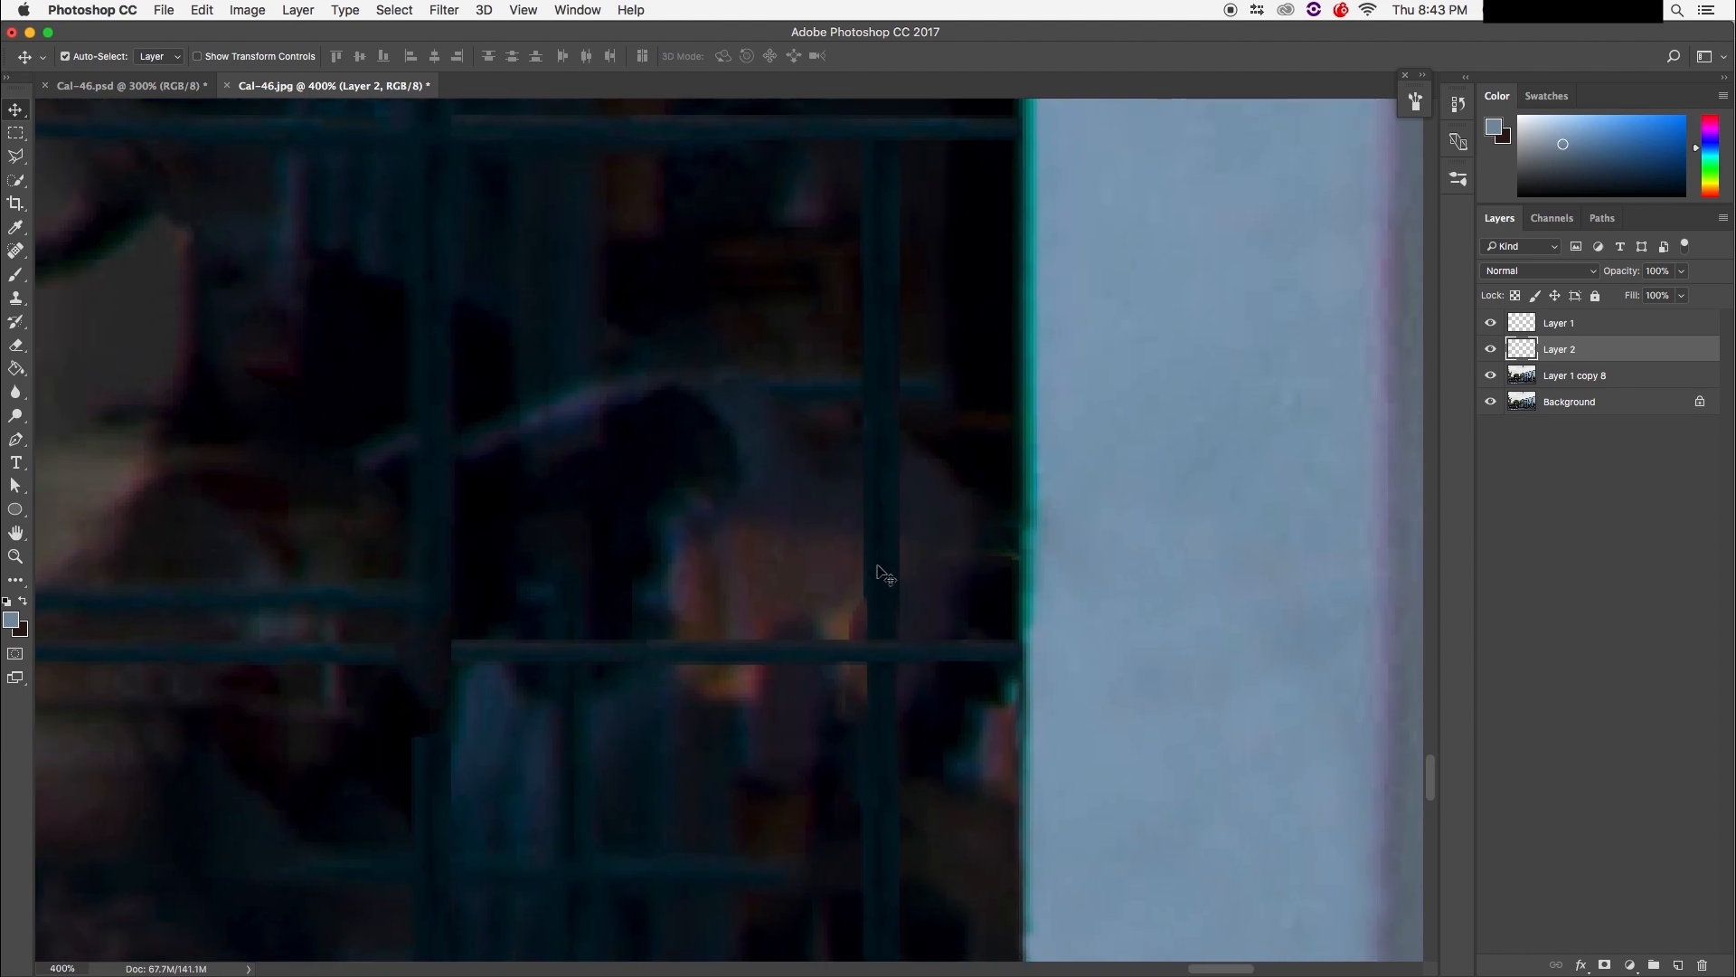
left_click_drag(883, 574, 445, 613)
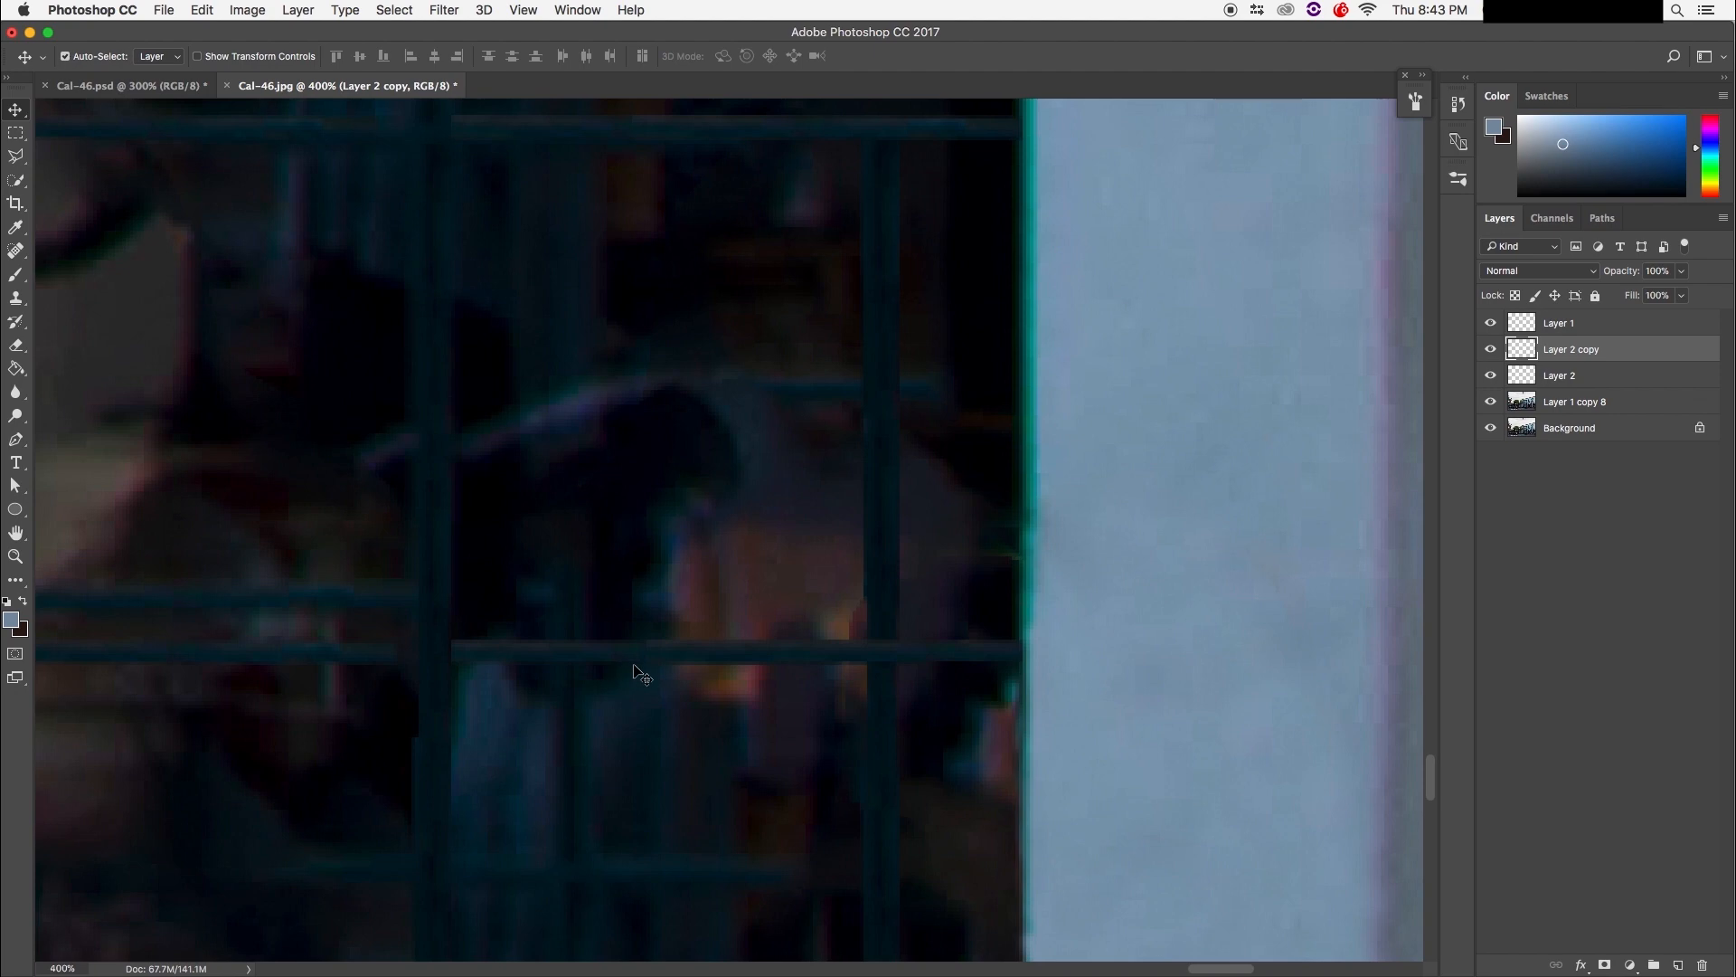
Step: Frame the lower window pane and draw a rectangular marquee around its reflection
key("super+minus")
key("super+minus")
key("super+minus")
key("super+minus")
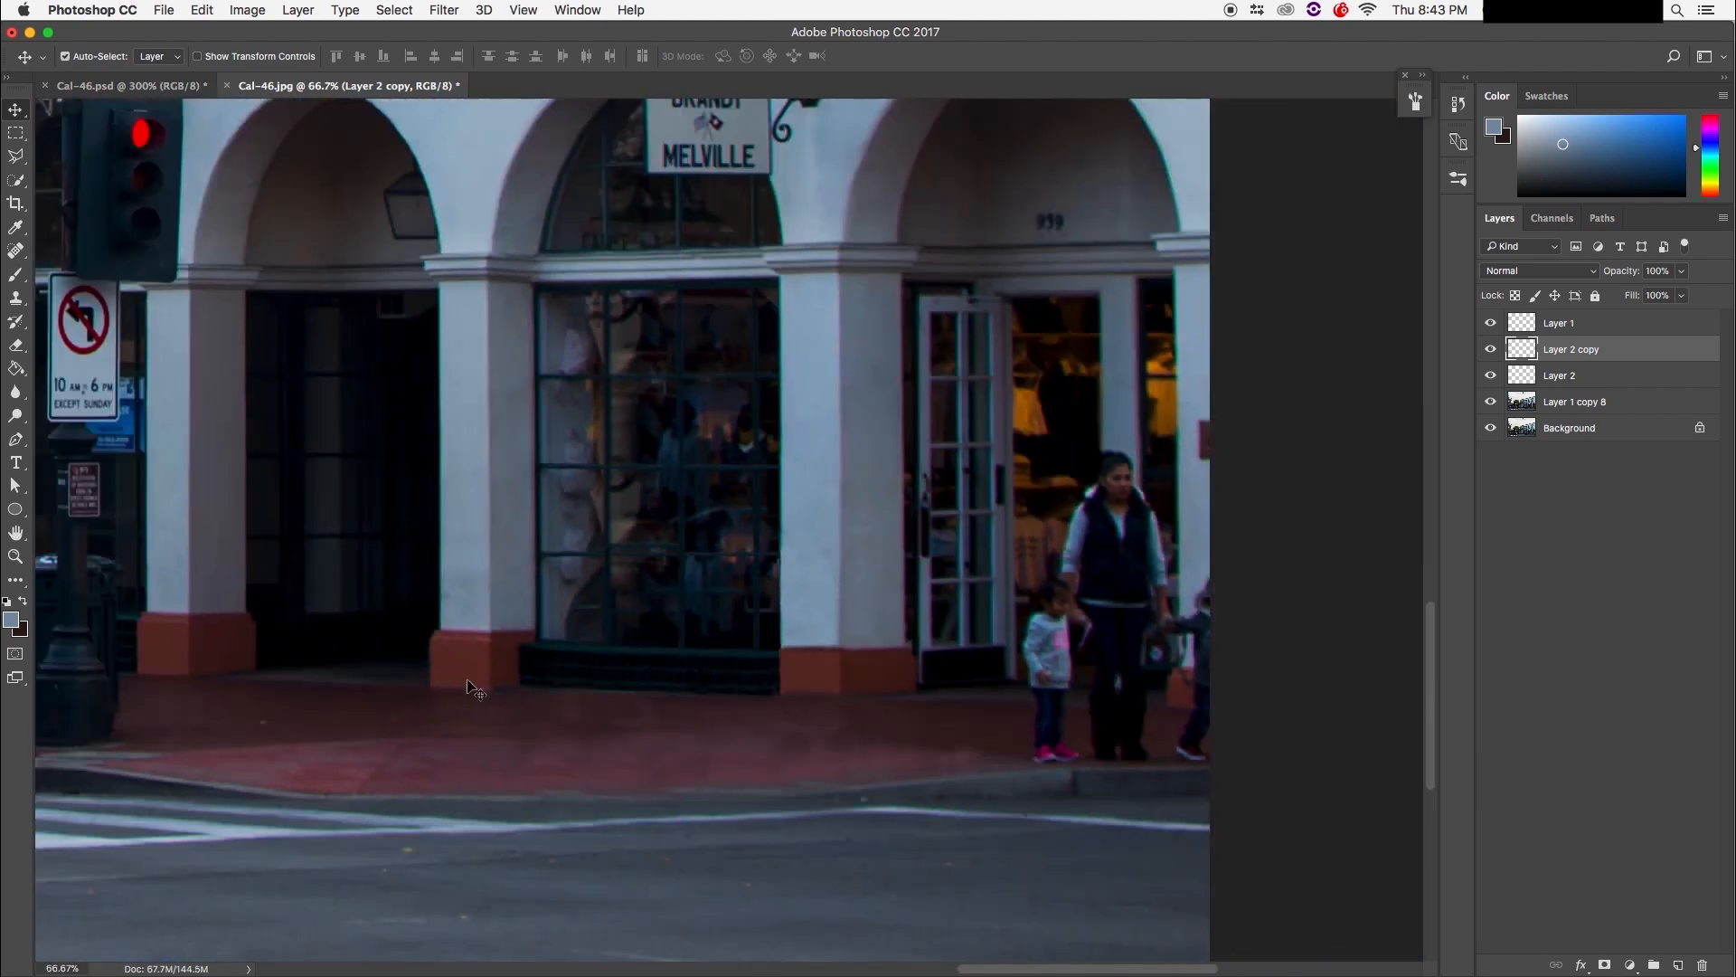
key("super+minus")
key("super+minus")
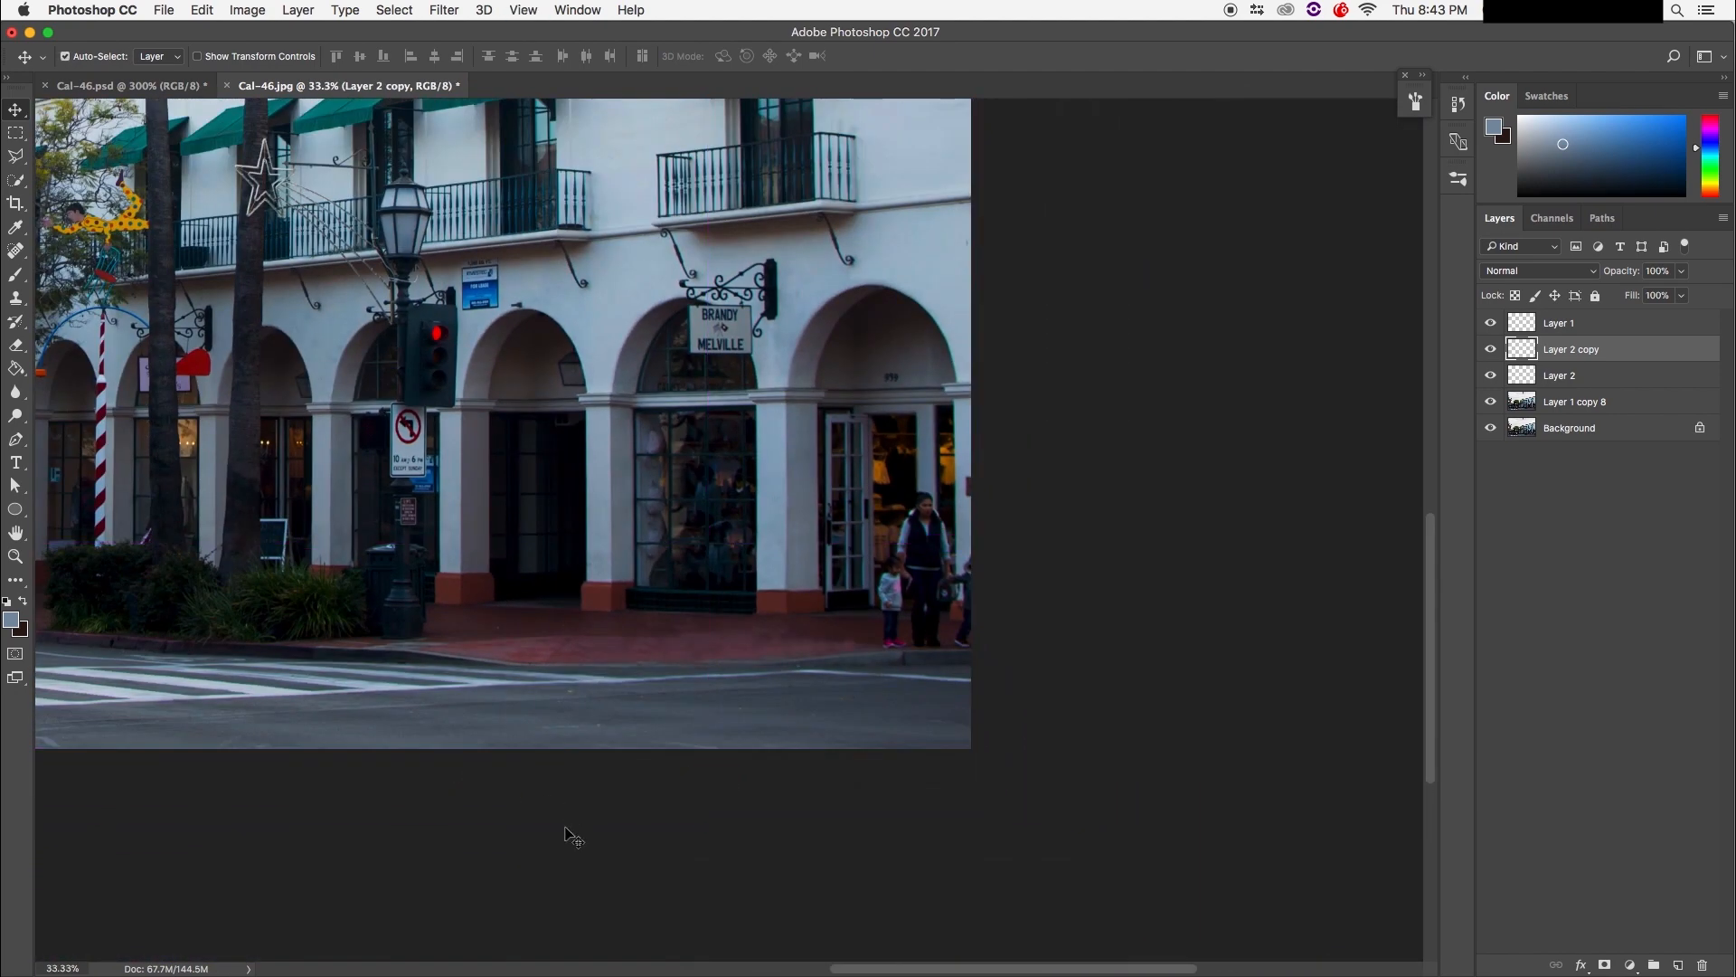
key("super+minus")
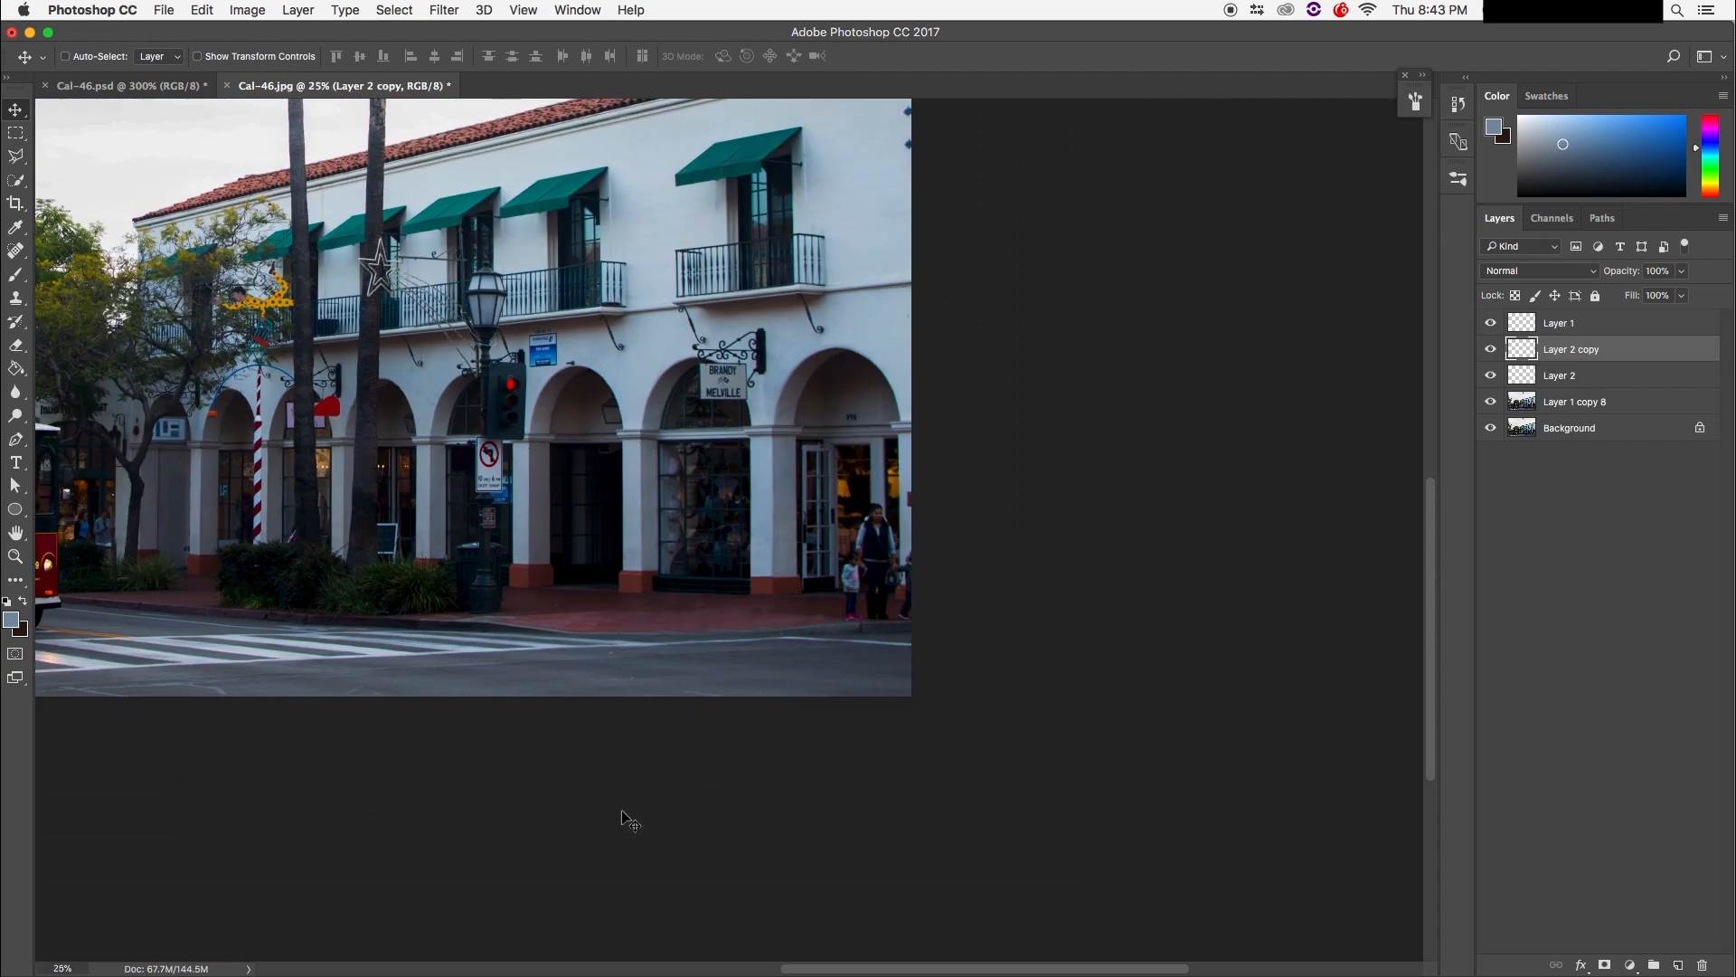
key("super+plus")
key("super+plus")
key("super+plus")
key("super+plus")
key("super+plus")
key("super+plus")
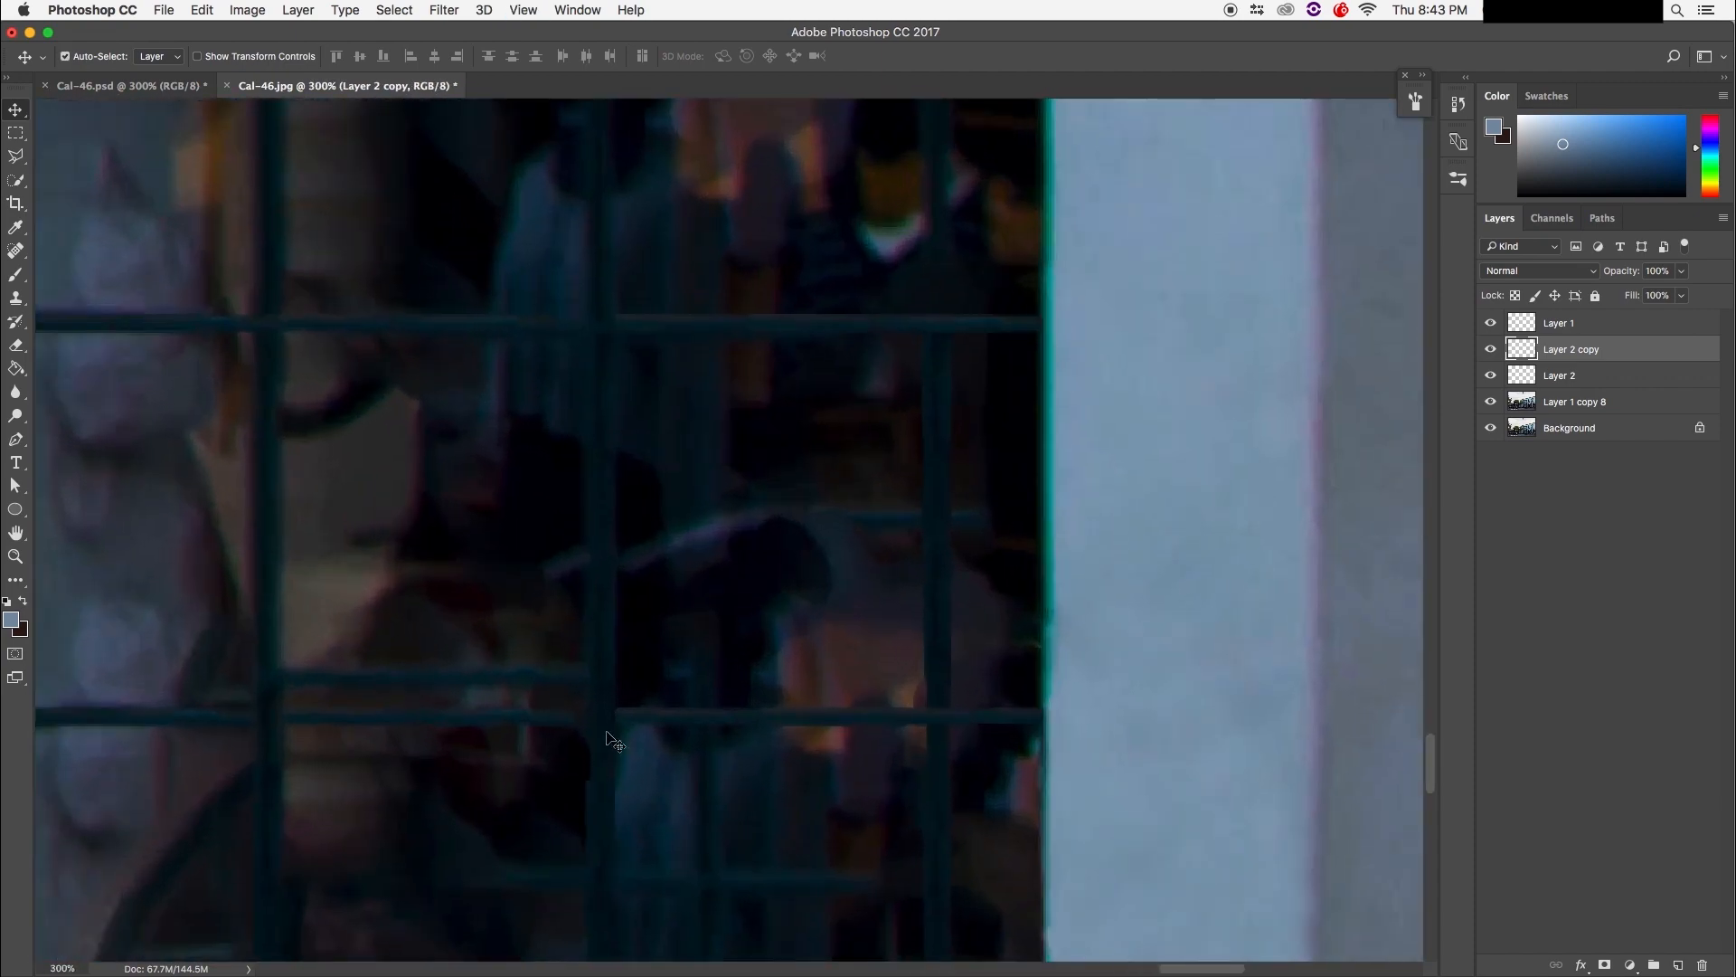
left_click_drag(666, 690, 724, 809)
left_click_drag(546, 673, 419, 480)
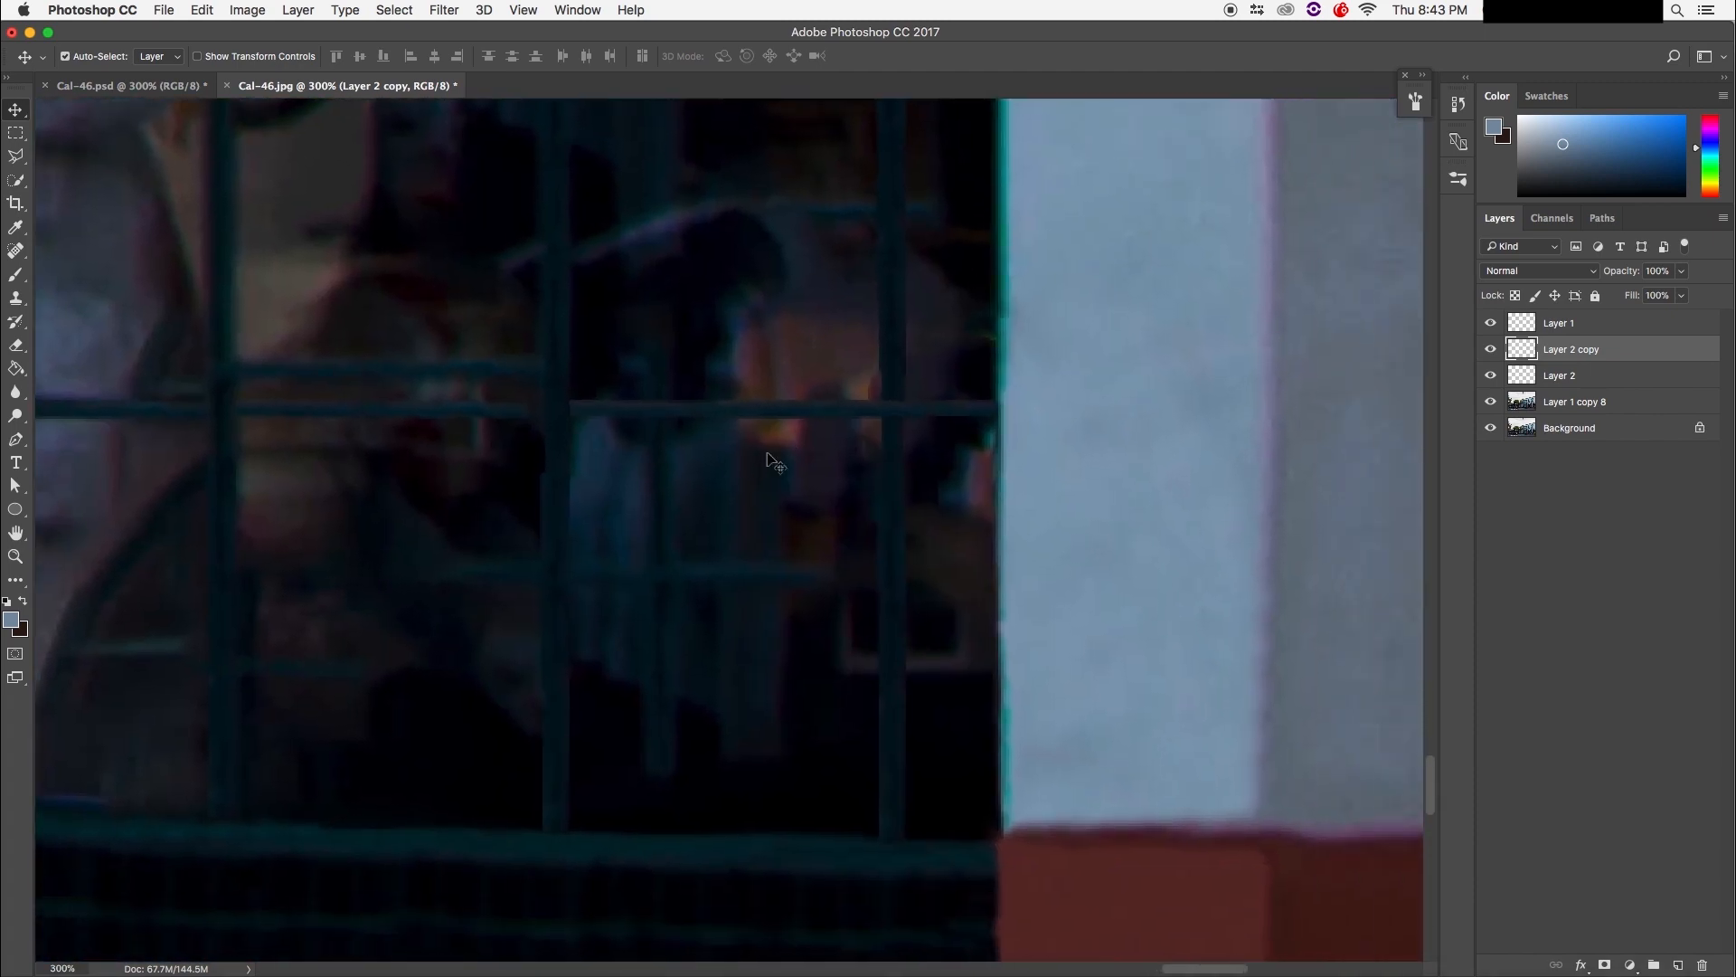
left_click(15, 133)
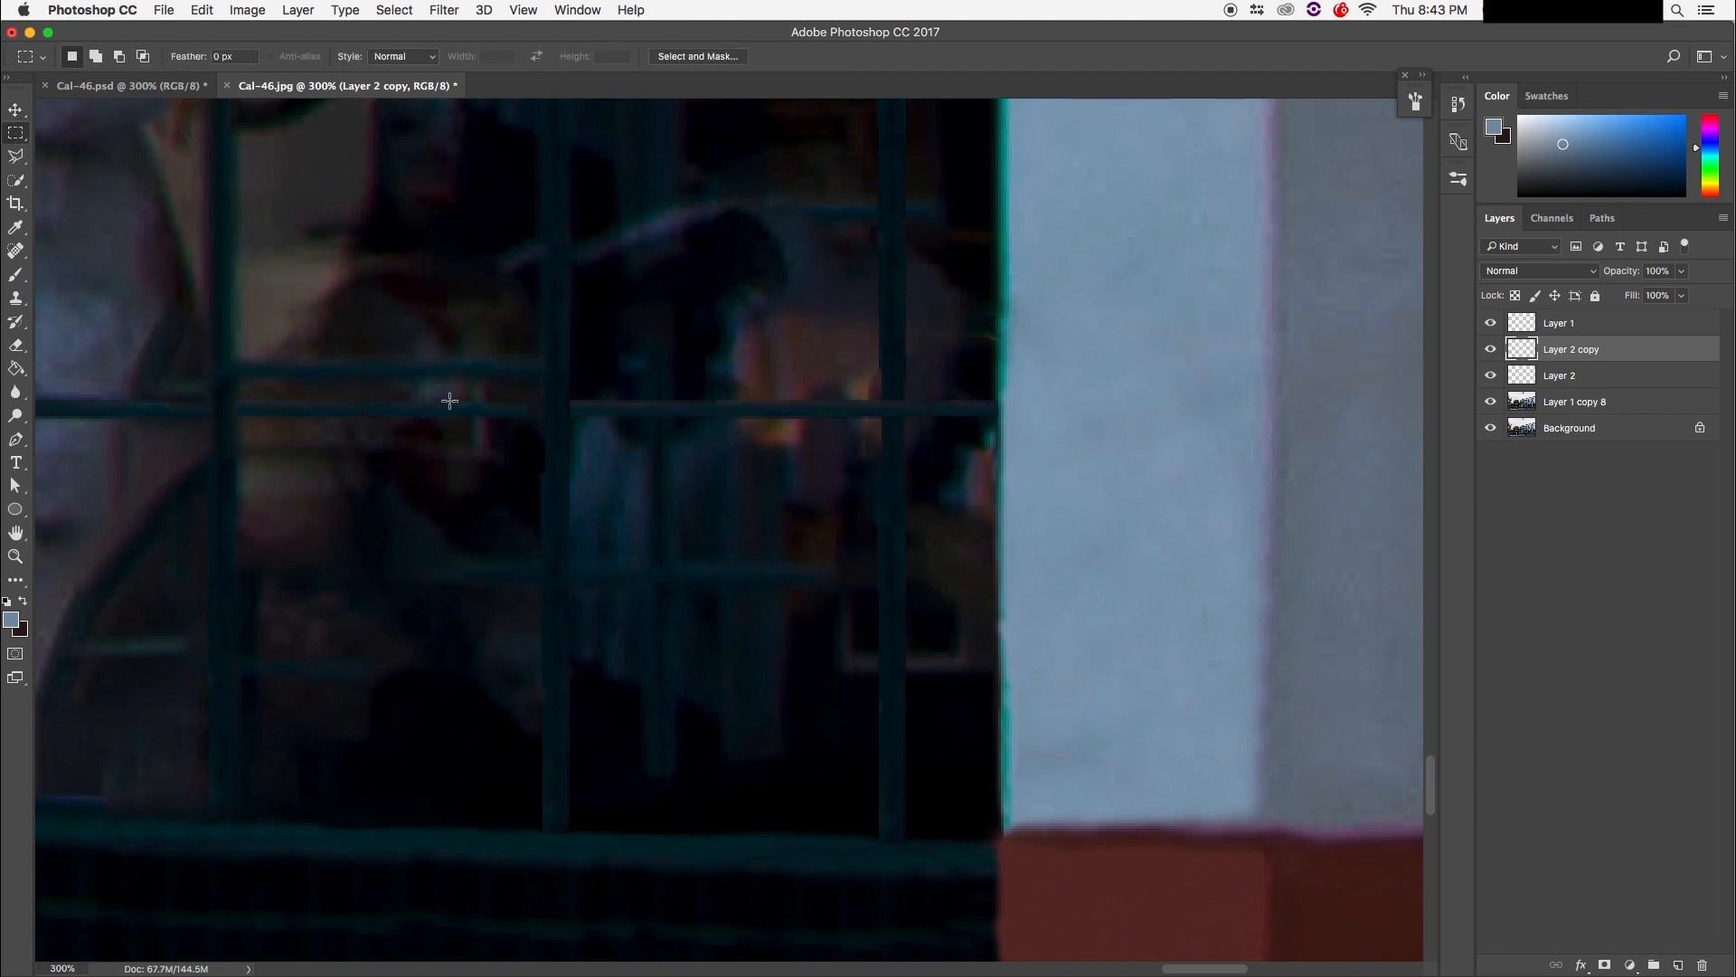
left_click_drag(570, 419, 878, 832)
Step: Clone dark glass over the reflection inside the selection, enlarging the brush to 40
key("s")
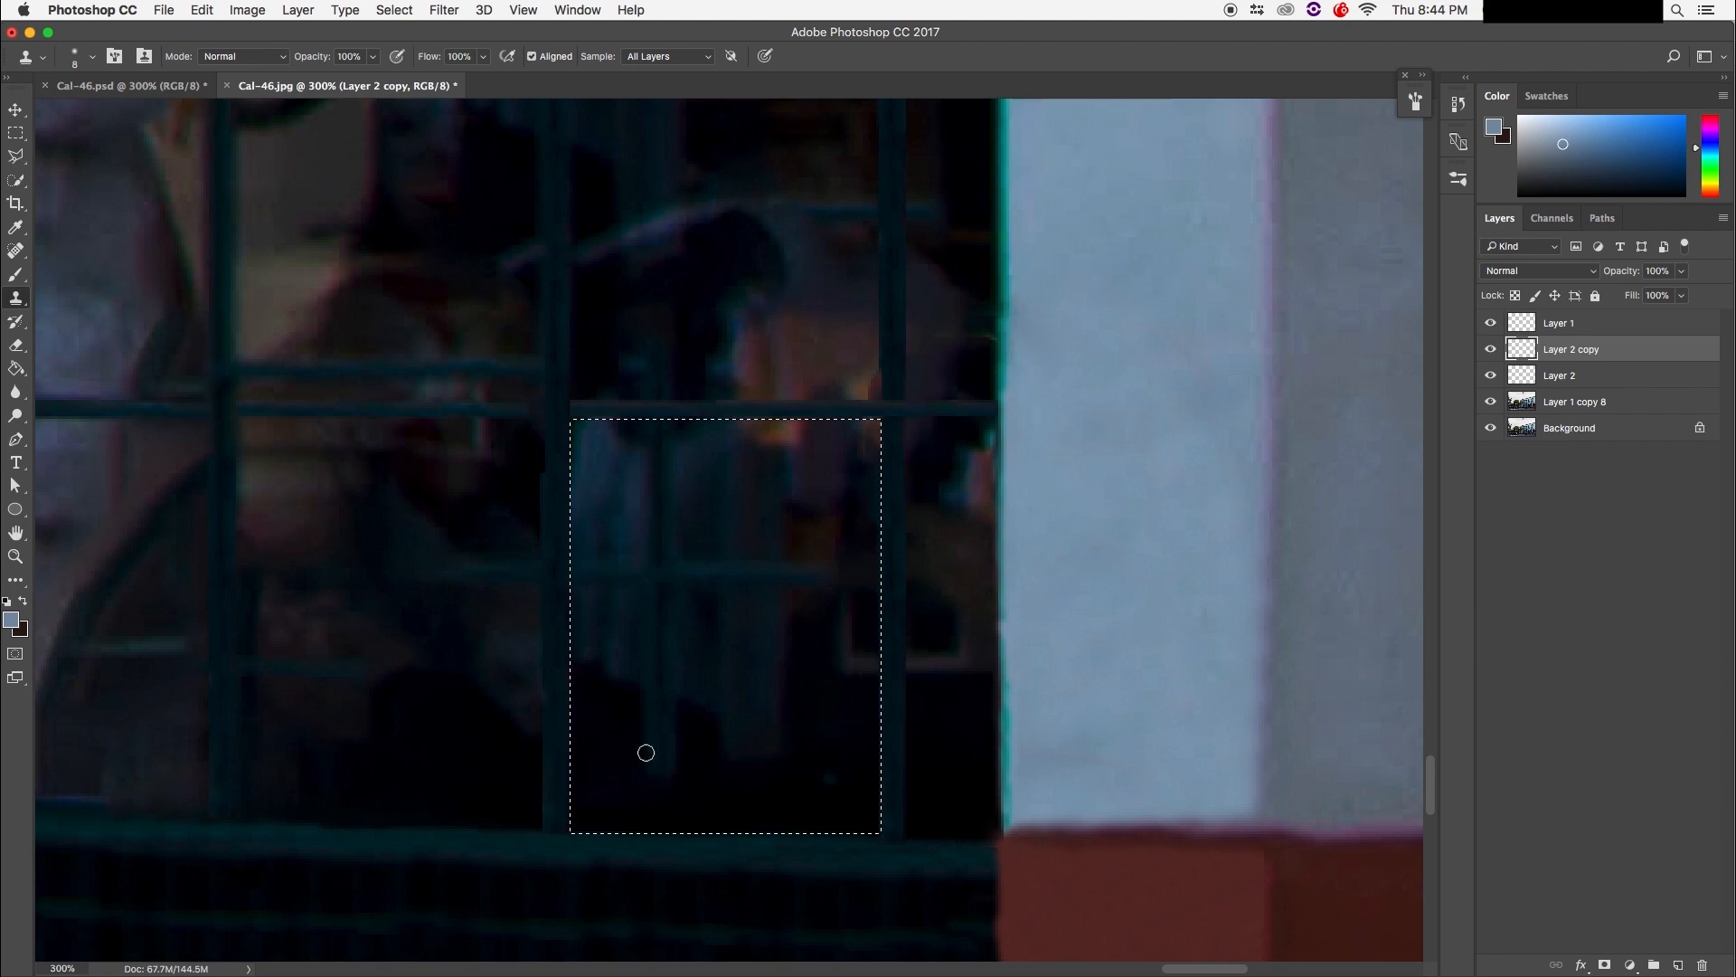
left_click_drag(626, 744, 645, 744)
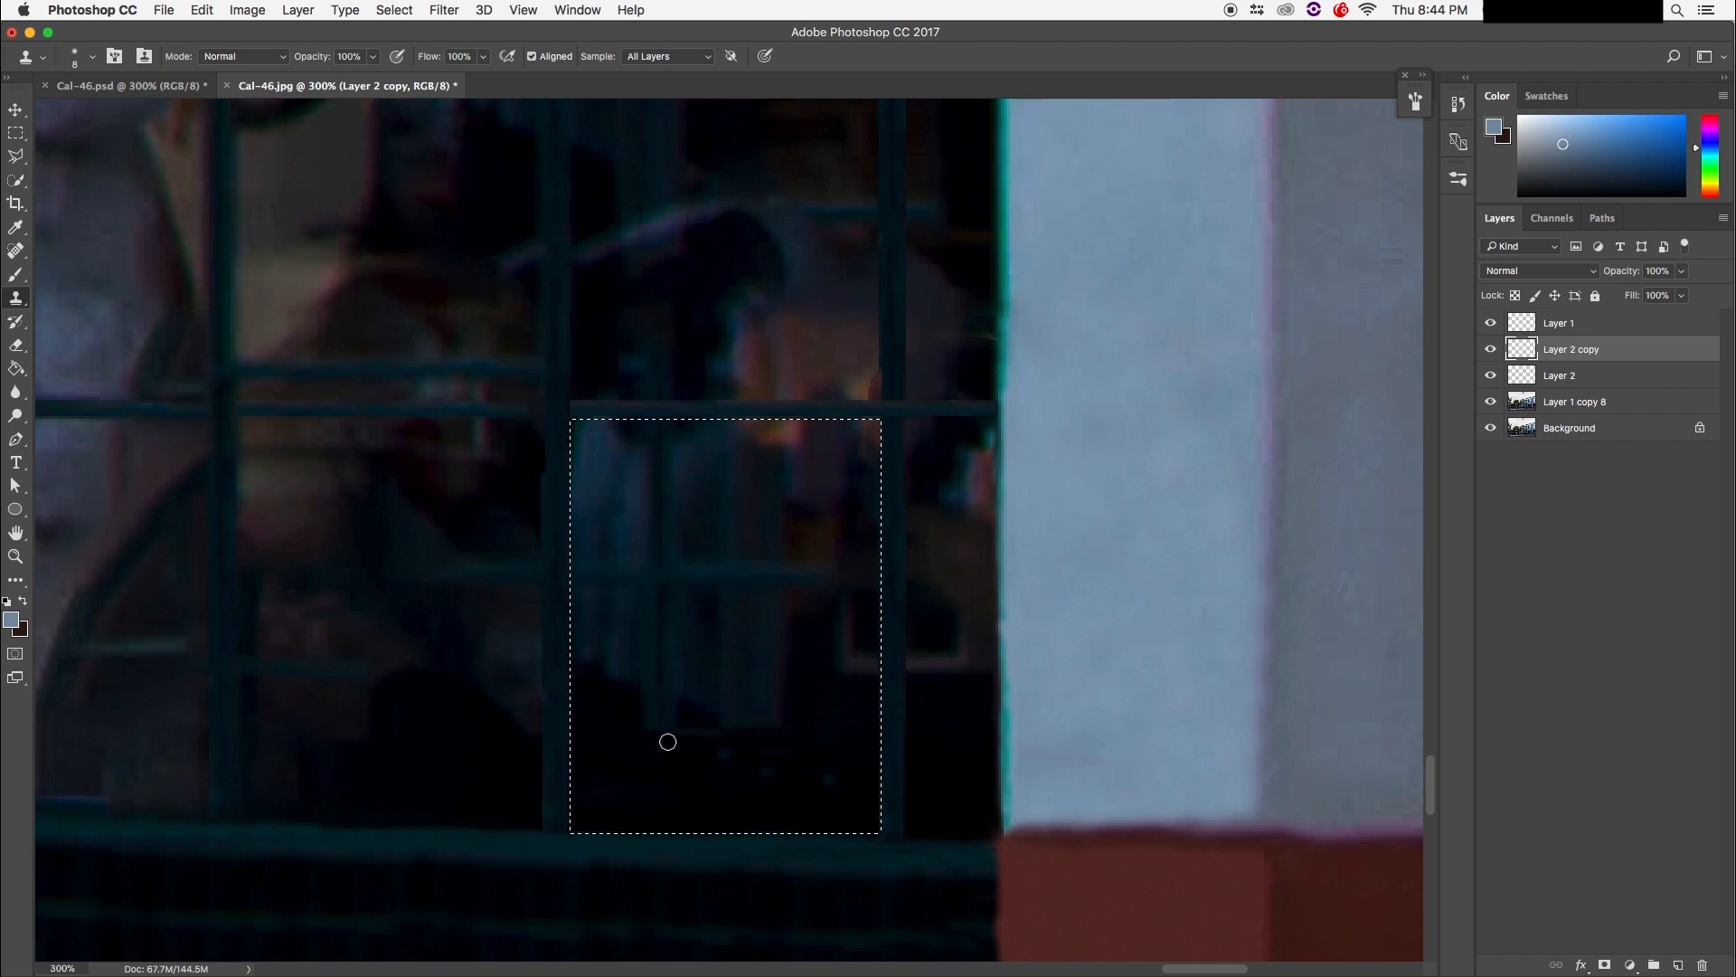
mouse_move(808, 729)
left_mouse_down()
mouse_move(605, 717)
mouse_move(796, 678)
mouse_move(581, 676)
left_mouse_up()
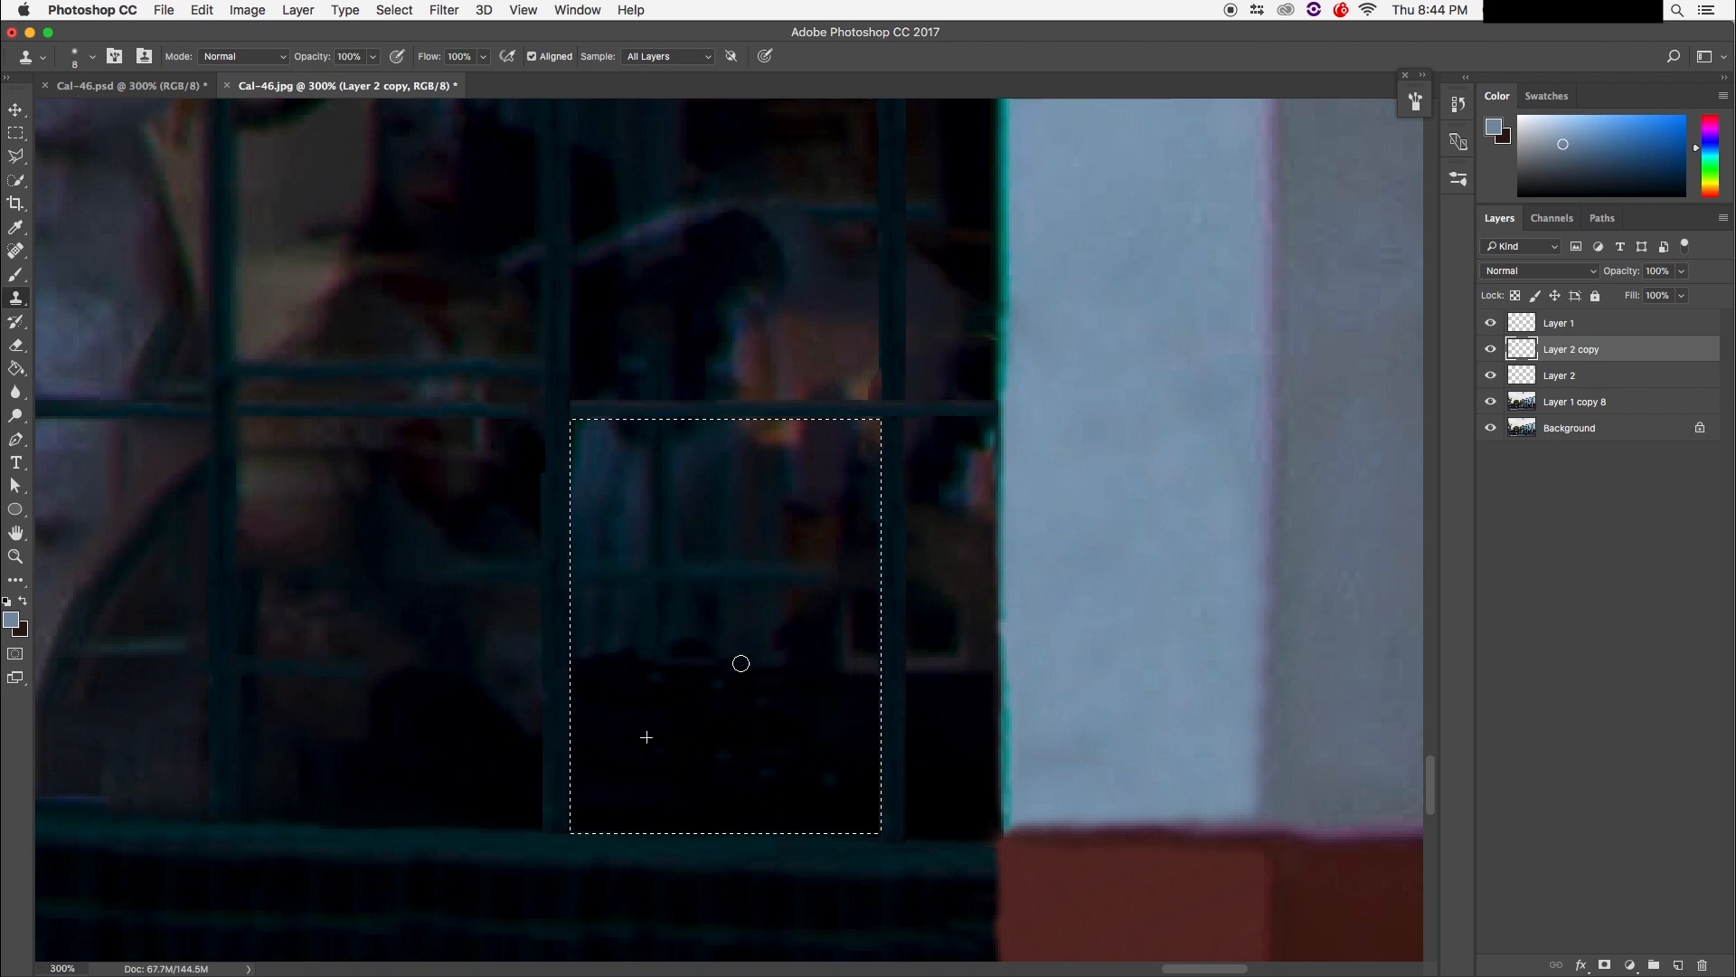
key("bracketright")
key("bracketright")
key("bracketright")
key("bracketright")
key("bracketright")
mouse_move(729, 760)
left_mouse_down()
mouse_move(802, 736)
mouse_move(775, 678)
mouse_move(812, 719)
mouse_move(609, 620)
mouse_move(593, 473)
mouse_move(597, 543)
left_mouse_up()
mouse_move(665, 652)
left_mouse_down()
mouse_move(772, 593)
mouse_move(759, 524)
mouse_move(741, 528)
left_mouse_up()
mouse_move(670, 641)
left_mouse_down()
mouse_move(636, 470)
mouse_move(597, 488)
mouse_move(697, 528)
mouse_move(703, 630)
mouse_move(721, 480)
mouse_move(832, 546)
mouse_move(849, 643)
mouse_move(915, 598)
left_mouse_up()
Step: Darken the light ledge at the pane's right, then deselect with Cmd+D and zoom out
left_click(951, 743, "alt")
mouse_move(884, 723)
left_mouse_down()
mouse_move(840, 561)
mouse_move(874, 514)
mouse_move(827, 509)
mouse_move(832, 588)
left_mouse_up()
left_click(763, 696, "alt")
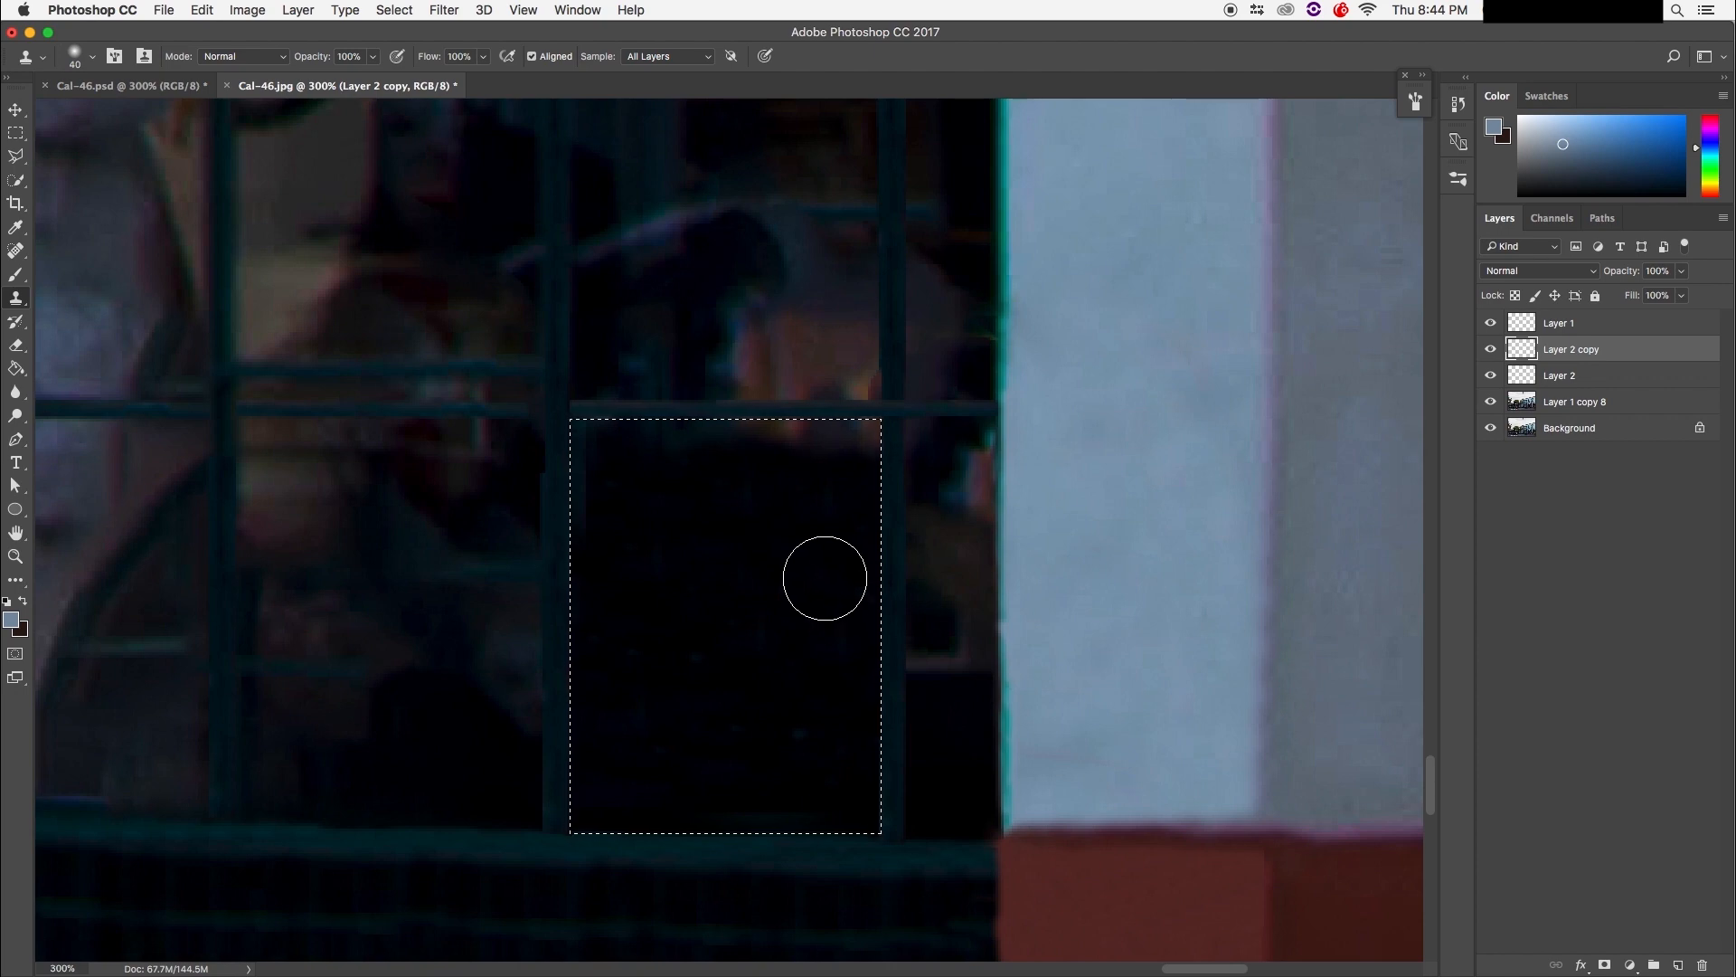
key("super+d")
key("super+minus")
key("super+minus")
key("super+minus")
key("super+minus")
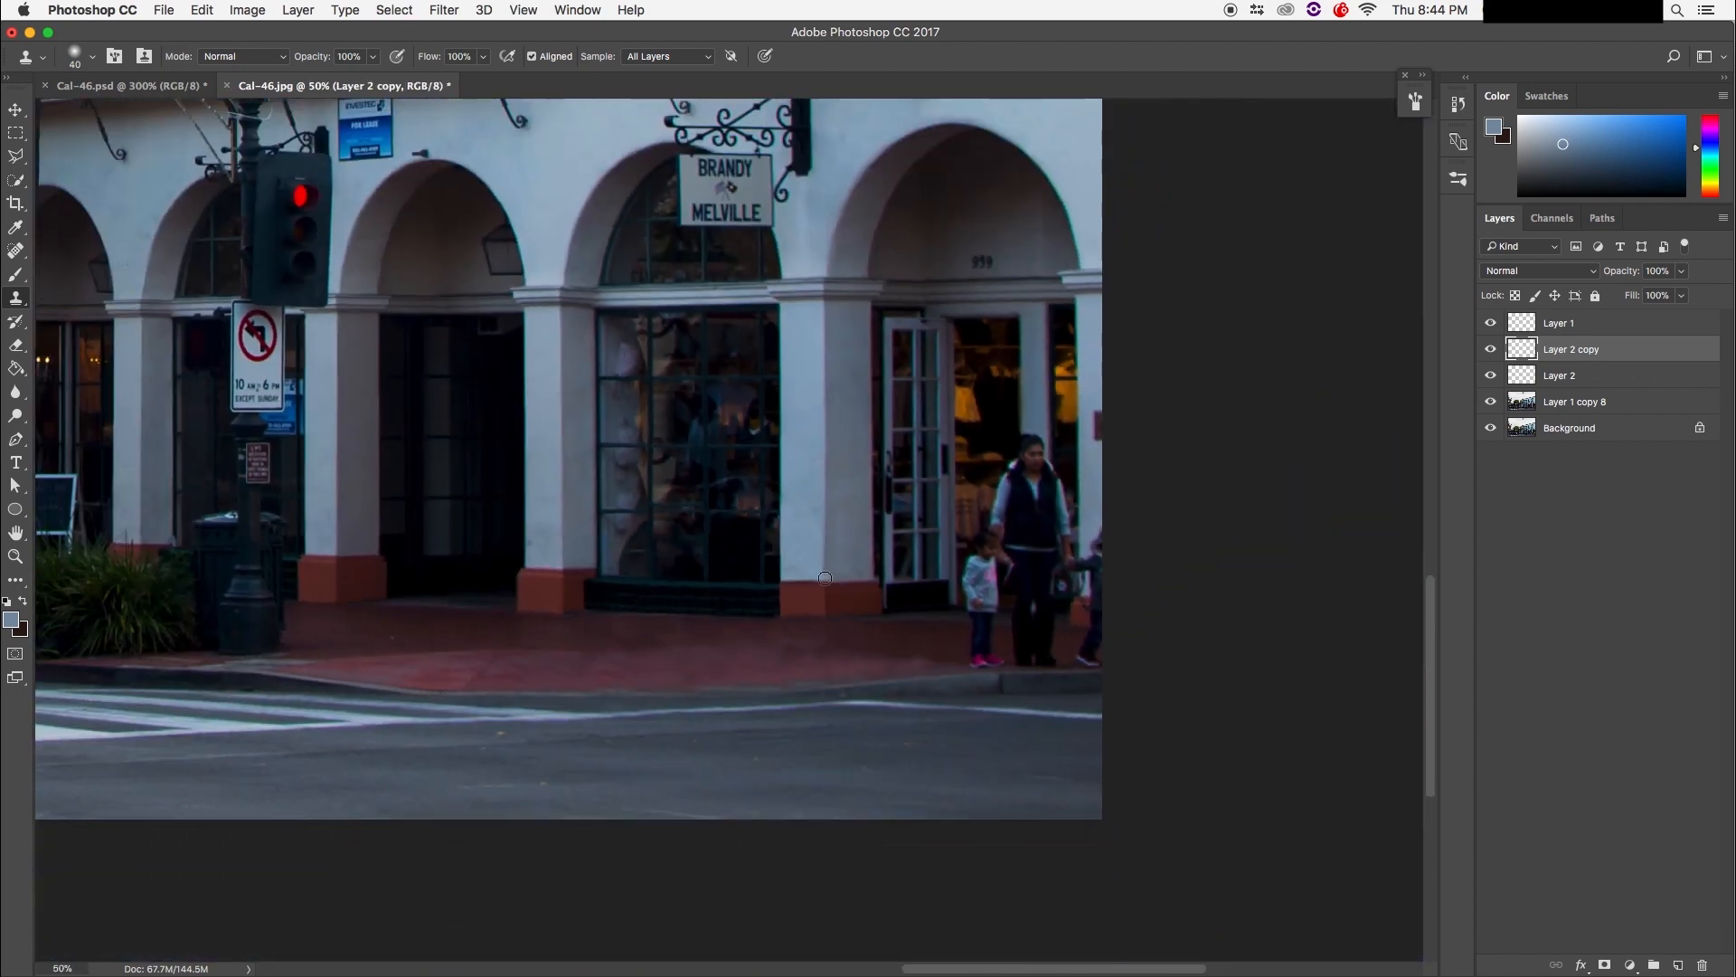
Step: Bring the arcade storefront into view and darken the light patches on the lower pane
key("super+minus")
key("super+minus")
key("super+minus")
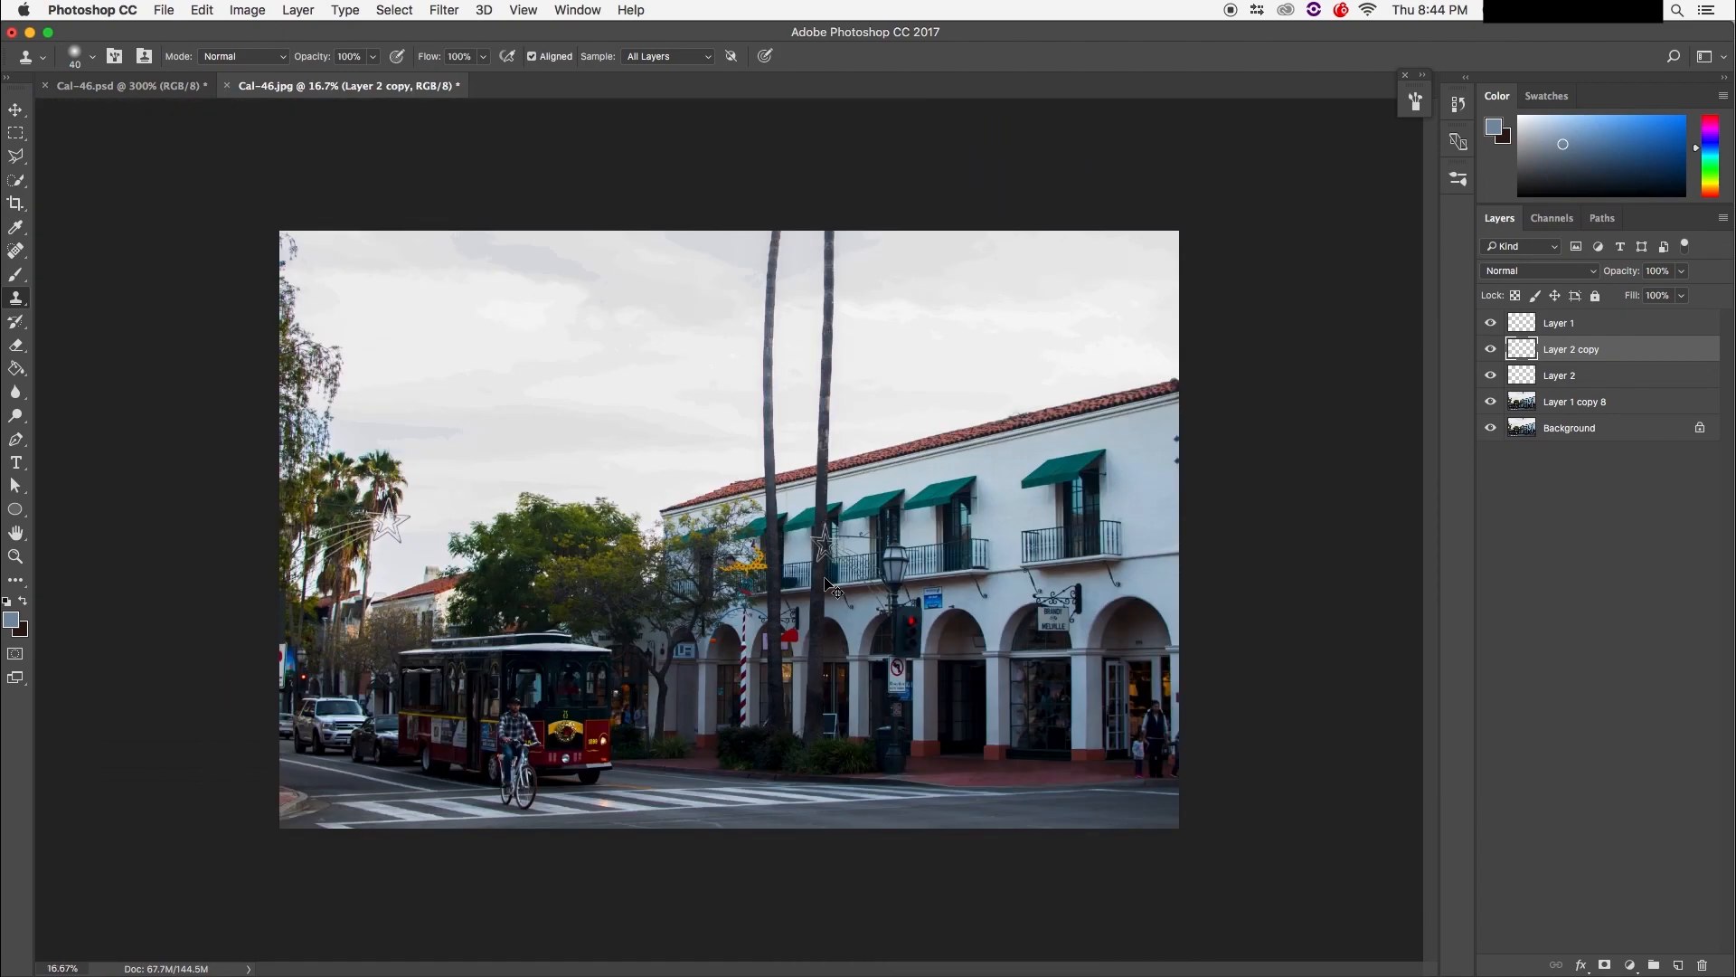
scroll(739, 530, "up", 5)
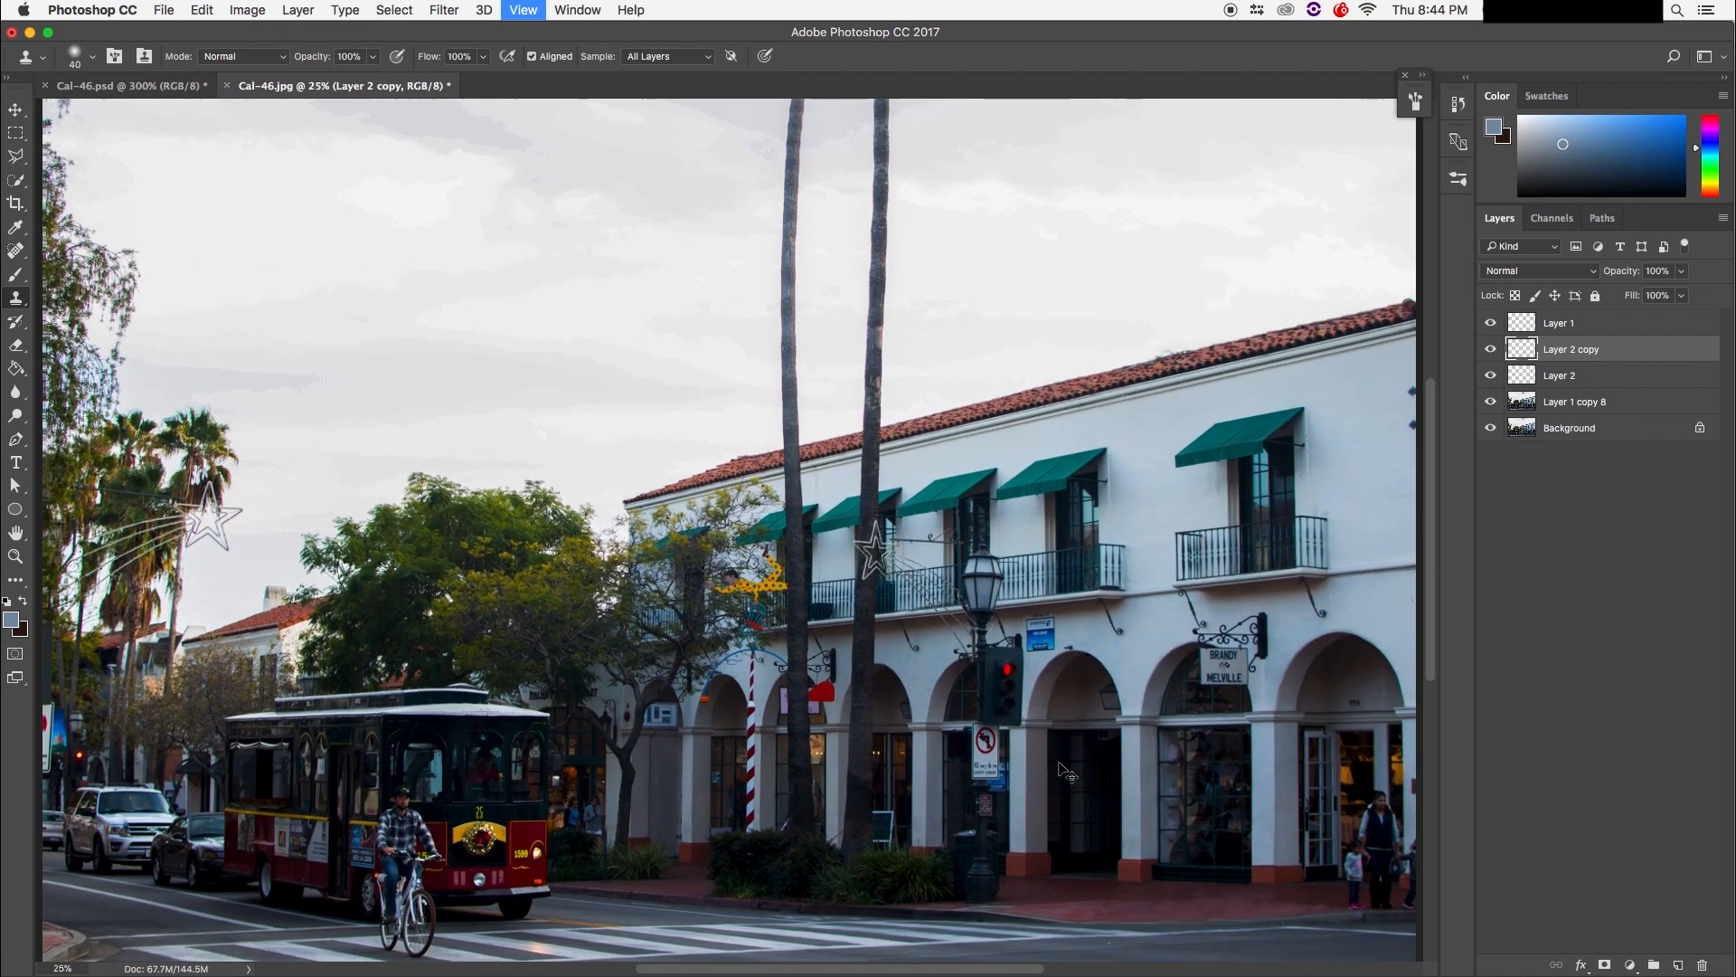
scroll(739, 530, "down", 10)
scroll(739, 530, "right", 15)
left_click_drag(898, 625, 792, 583)
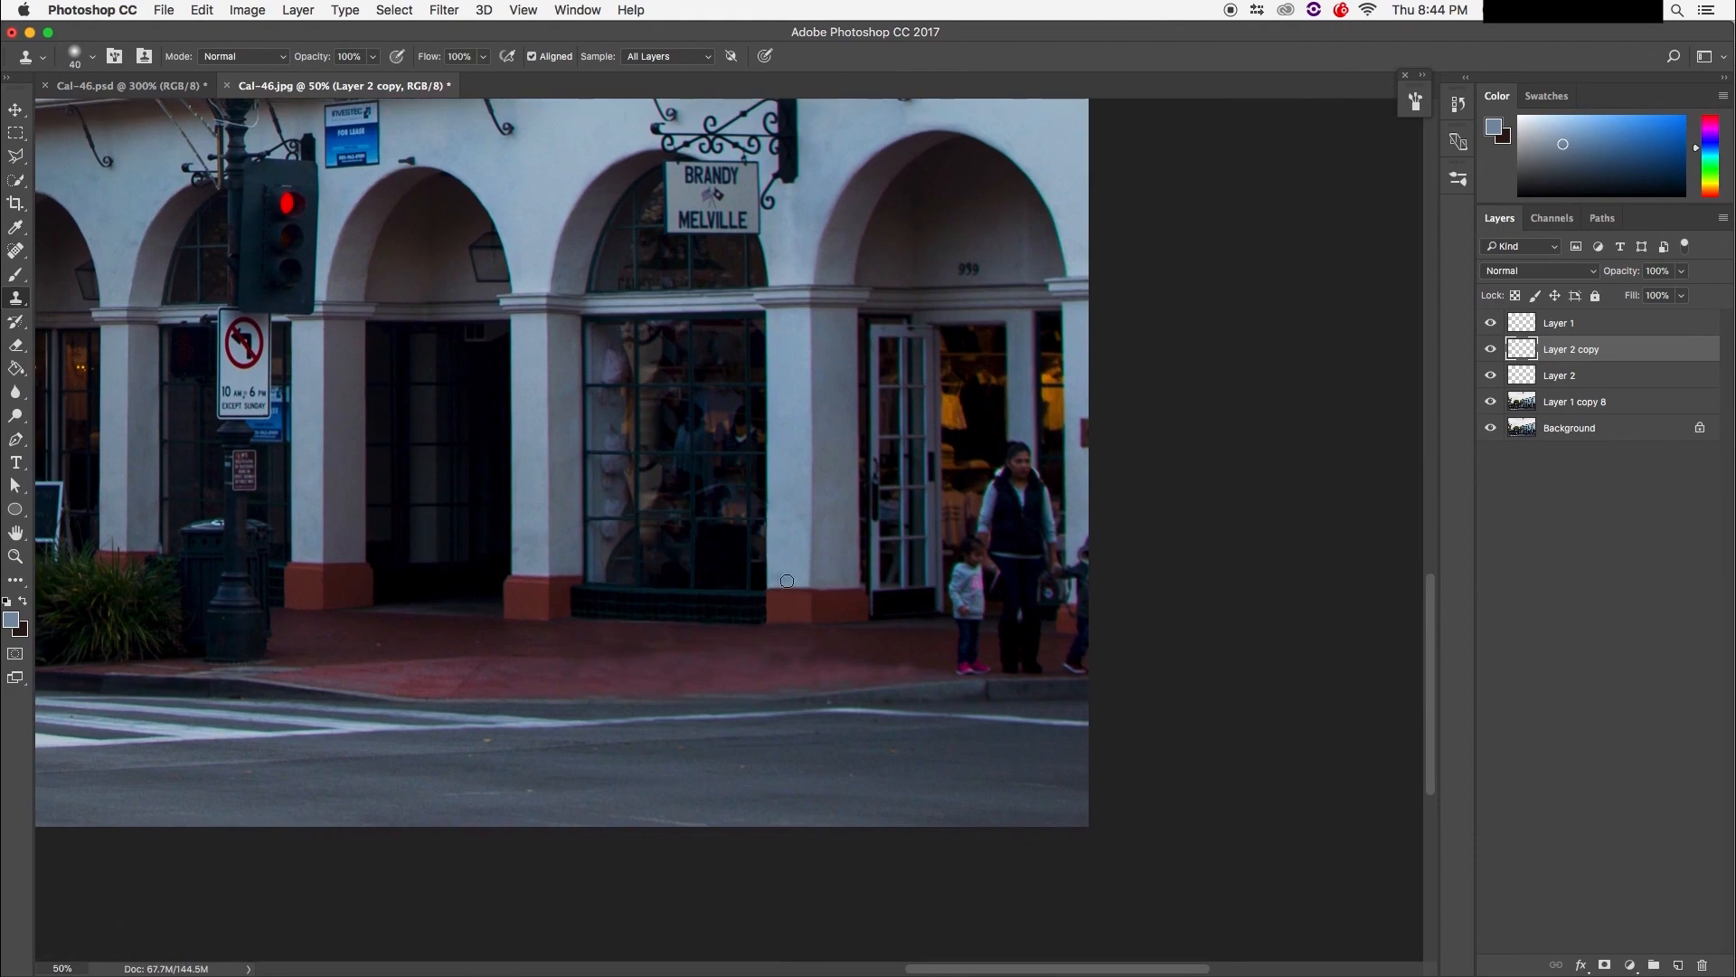
scroll(792, 582, "up", 10)
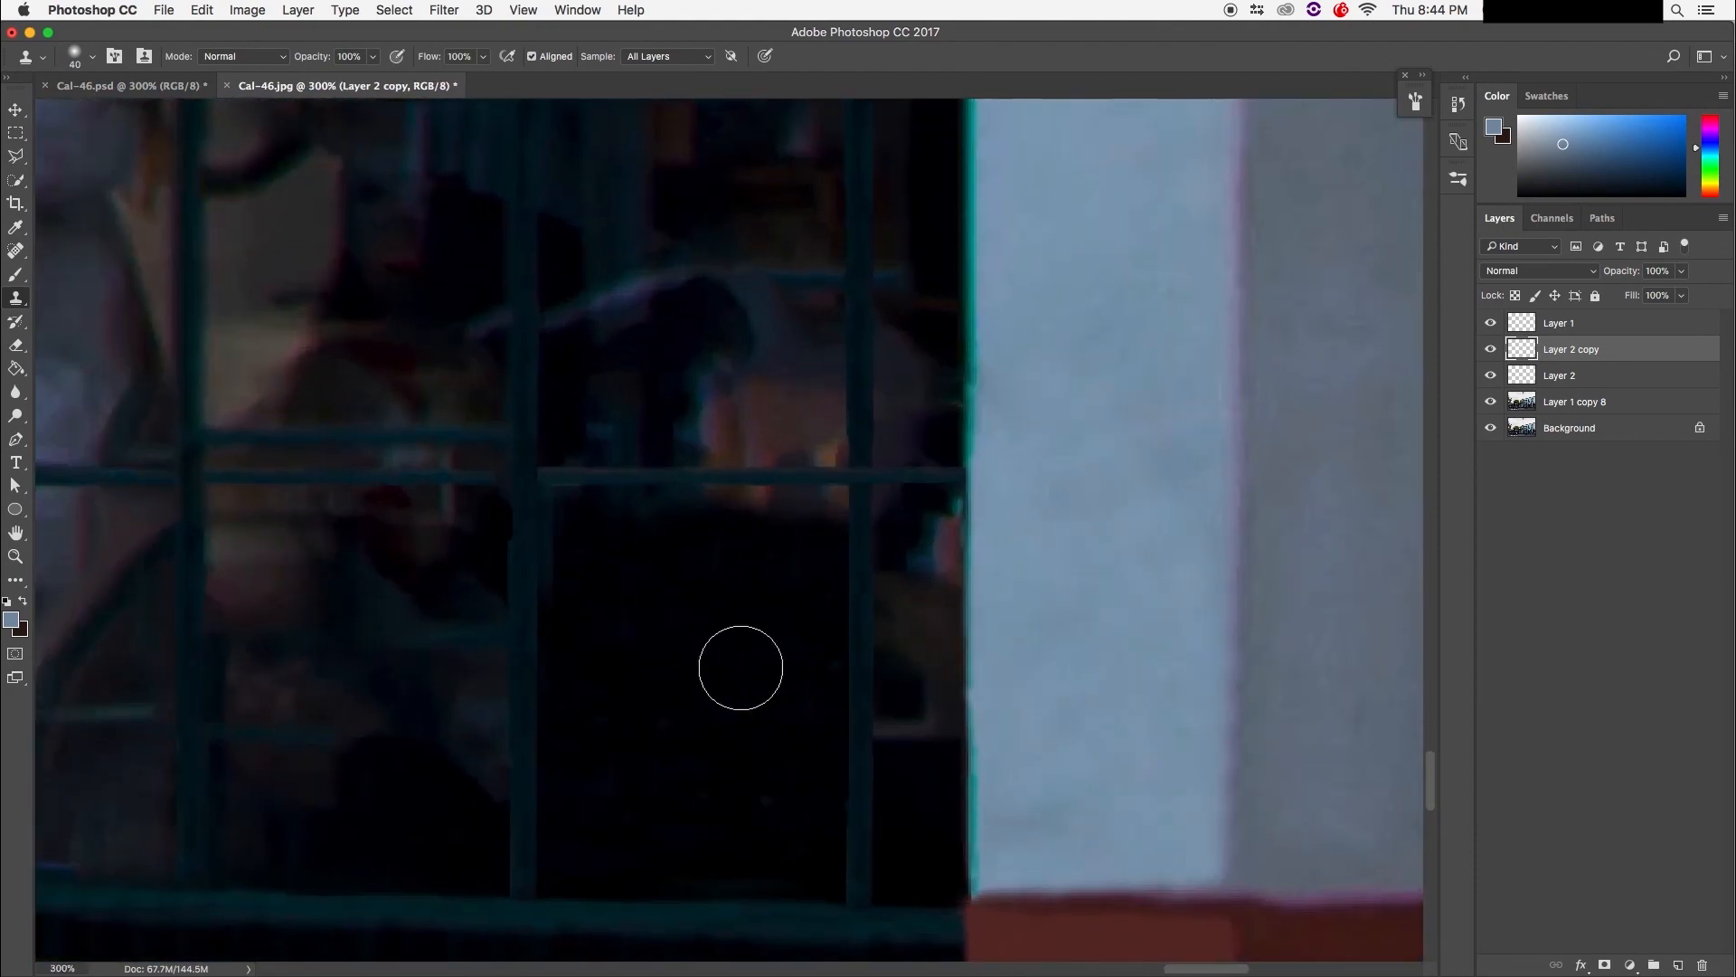
left_click_drag(907, 736, 907, 578)
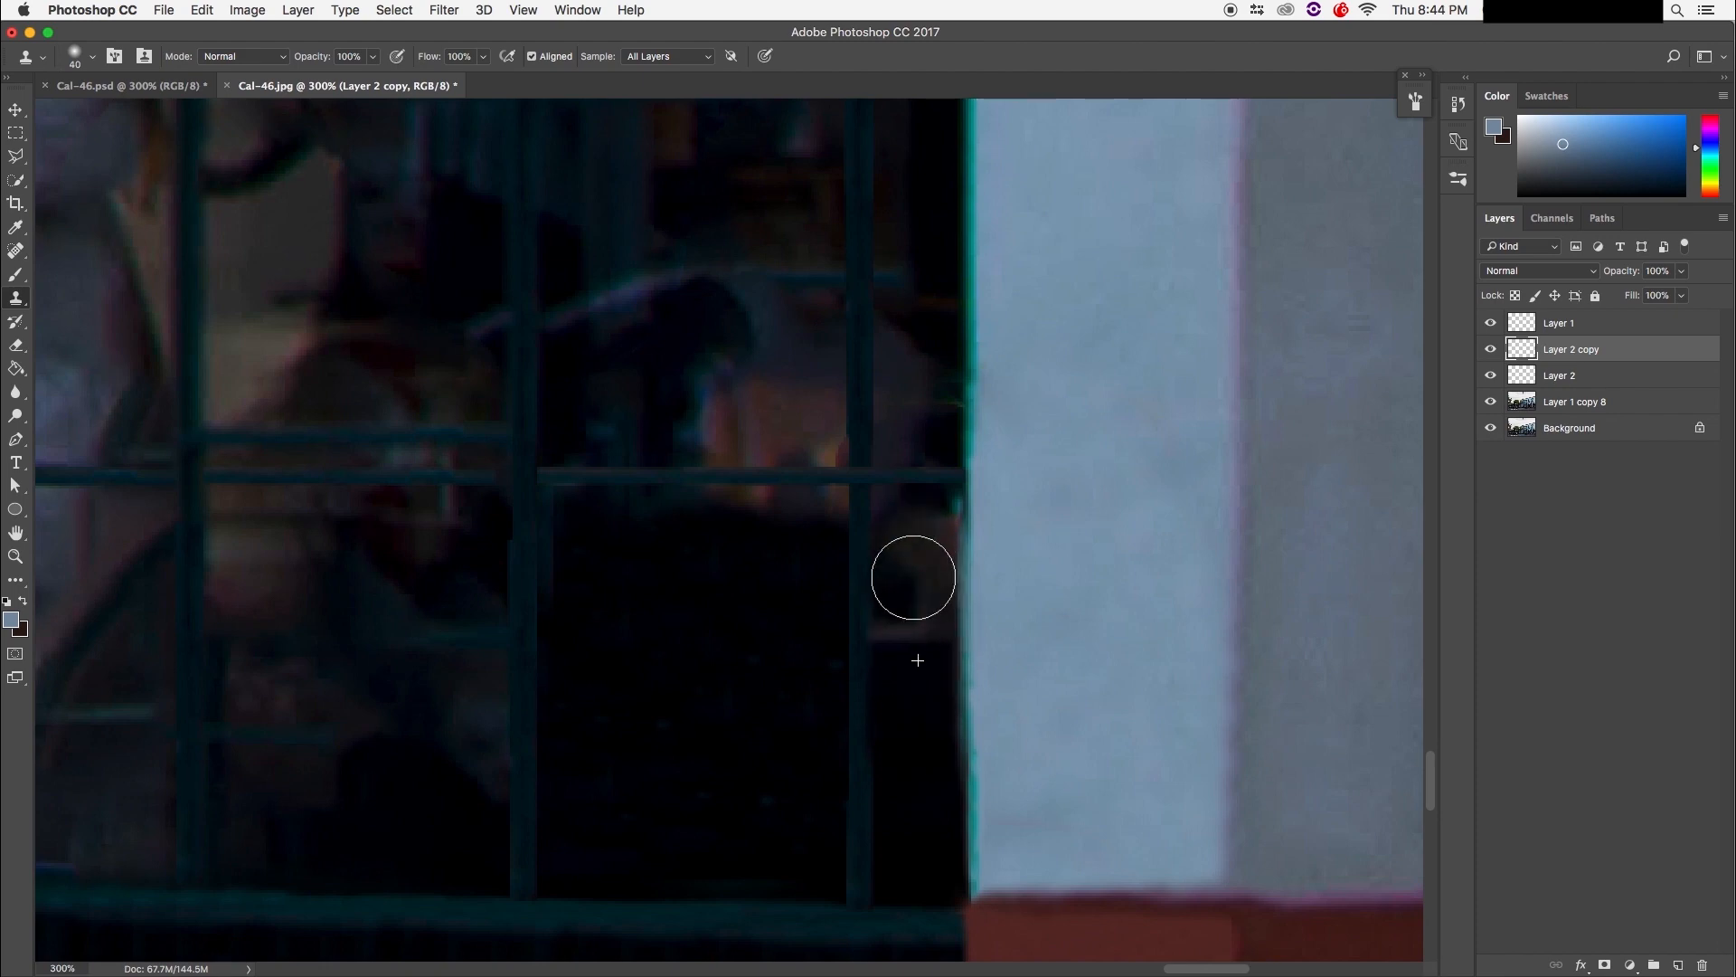
left_click_drag(902, 694, 911, 551)
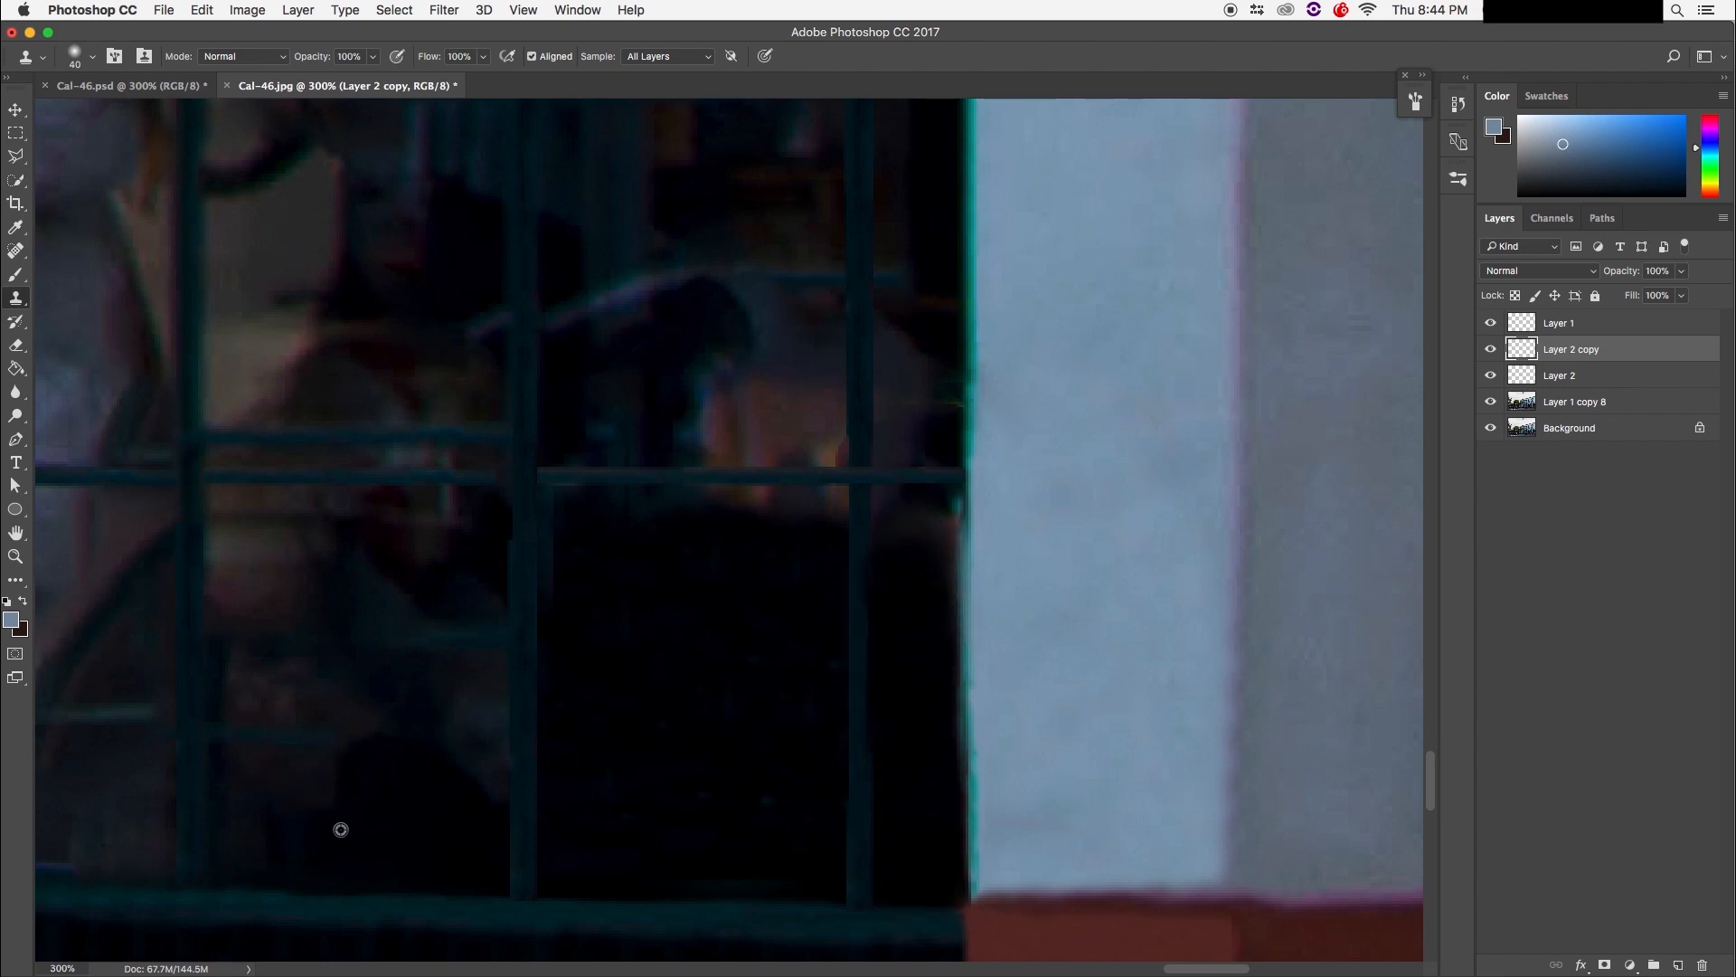
Step: Alt-sample dark glass and paint over the lighter reflection near the bar and lower left
left_click(469, 847, "alt")
mouse_move(362, 828)
left_mouse_down()
mouse_move(305, 834)
mouse_move(241, 803)
mouse_move(268, 824)
mouse_move(281, 782)
mouse_move(340, 757)
left_mouse_up()
left_click(388, 826, "alt")
left_click_drag(430, 789, 454, 692)
left_click(434, 802, "alt")
left_click_drag(318, 781, 282, 716)
left_click(422, 800, "alt")
mouse_move(264, 836)
left_mouse_down()
mouse_move(261, 747)
mouse_move(239, 743)
mouse_move(244, 782)
mouse_move(281, 699)
mouse_move(236, 618)
mouse_move(285, 608)
left_mouse_up()
Step: Darken the remaining reflection in the left pane, ending beside the pale wall
left_click(386, 822, "alt")
left_click(311, 790, "alt")
left_click(302, 791, "alt")
mouse_move(338, 728)
left_mouse_down()
mouse_move(350, 602)
mouse_move(375, 644)
mouse_move(390, 598)
mouse_move(445, 619)
mouse_move(469, 603)
mouse_move(433, 632)
mouse_move(427, 705)
left_mouse_up()
left_click(281, 716, "alt")
mouse_move(270, 646)
left_mouse_down()
mouse_move(259, 563)
mouse_move(289, 557)
mouse_move(329, 615)
left_mouse_up()
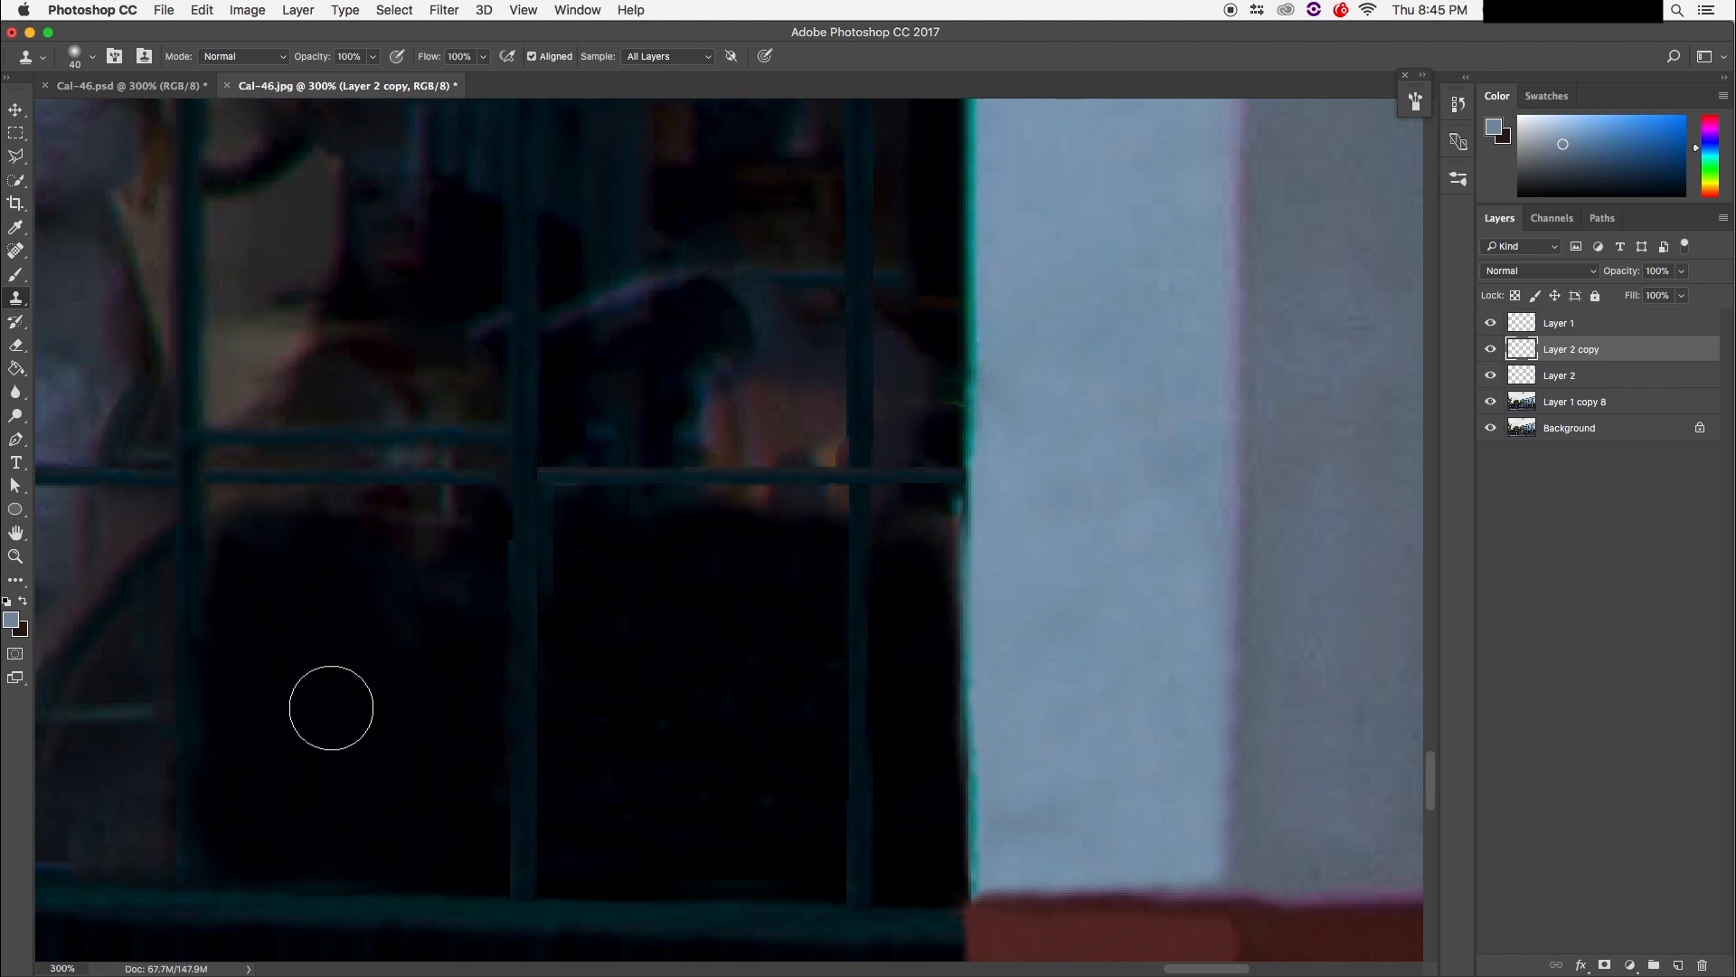
left_click_drag(326, 697, 926, 589)
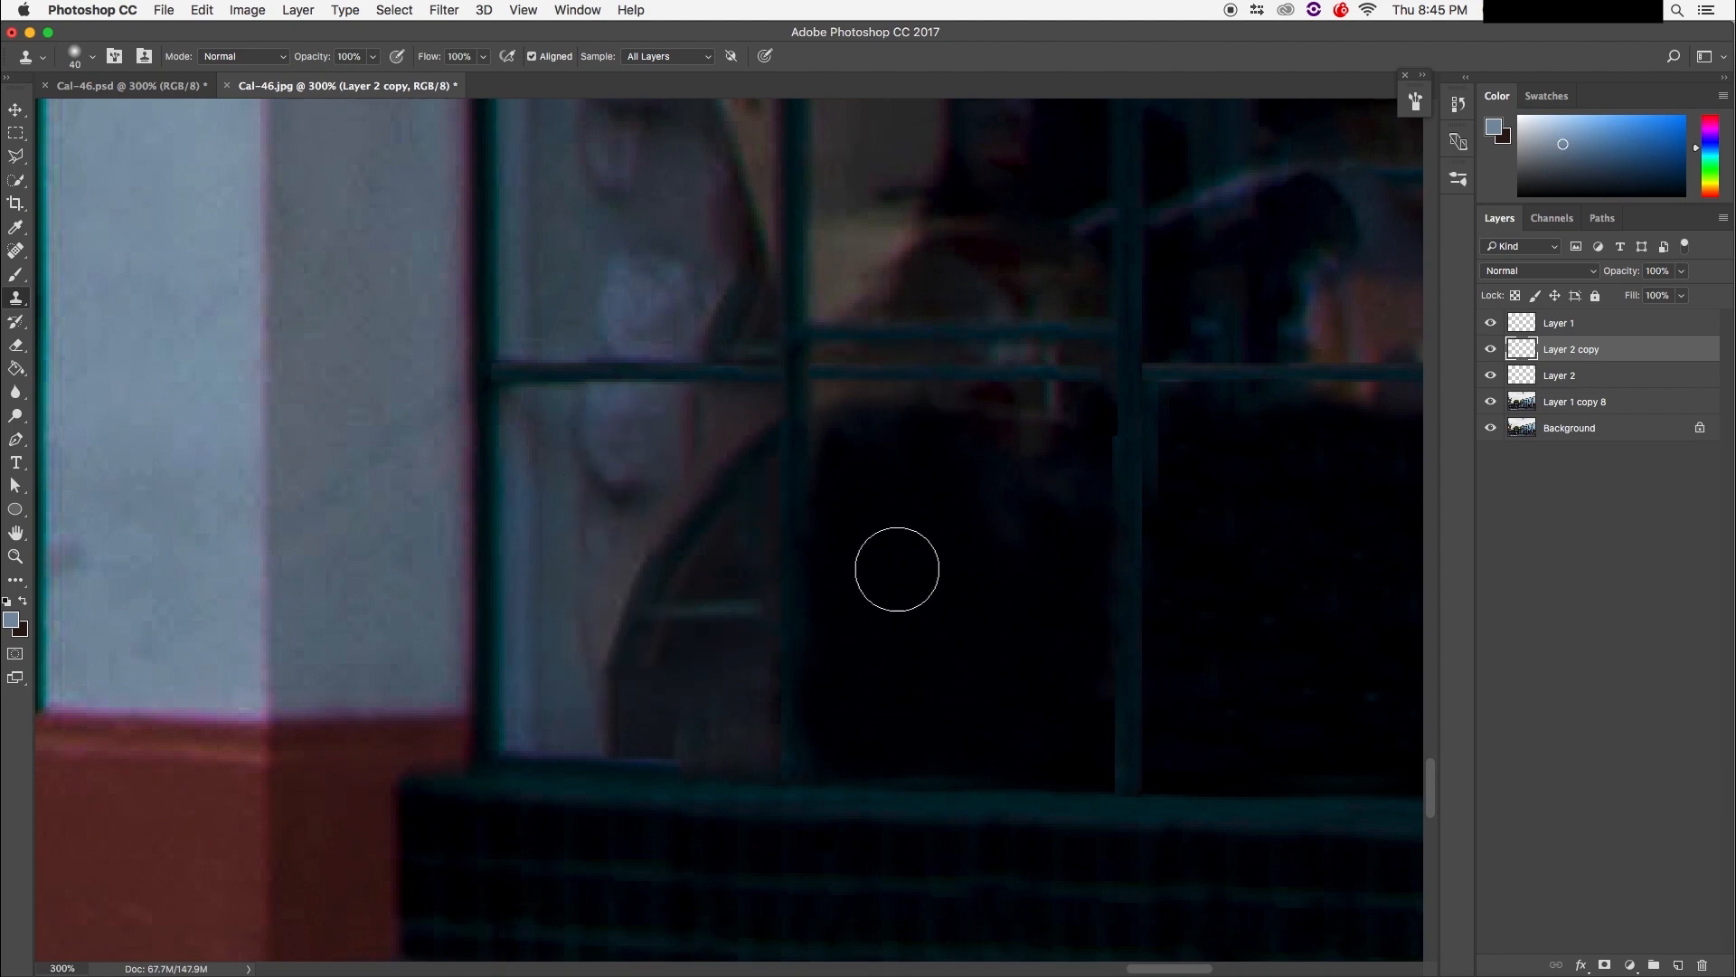
Step: Clone clean texture over the dark spot, the arch diagonal and the dark notch
left_click(594, 586)
left_click(583, 564, "alt")
mouse_move(621, 677)
left_mouse_down()
mouse_move(642, 705)
mouse_move(626, 694)
mouse_move(626, 719)
mouse_move(719, 700)
mouse_move(661, 711)
mouse_move(654, 734)
mouse_move(685, 725)
mouse_move(699, 669)
mouse_move(622, 572)
mouse_move(640, 591)
mouse_move(674, 565)
mouse_move(660, 537)
mouse_move(687, 573)
left_mouse_up()
left_click(593, 659, "alt")
left_click(601, 616, "alt")
left_click(604, 601, "alt")
mouse_move(714, 633)
left_mouse_down()
mouse_move(702, 667)
mouse_move(697, 650)
left_mouse_up()
Step: Resize the brush and smooth the pale texture, vertical streaks and dark shape's edge
key("bracketleft")
key("bracketleft")
key("bracketleft")
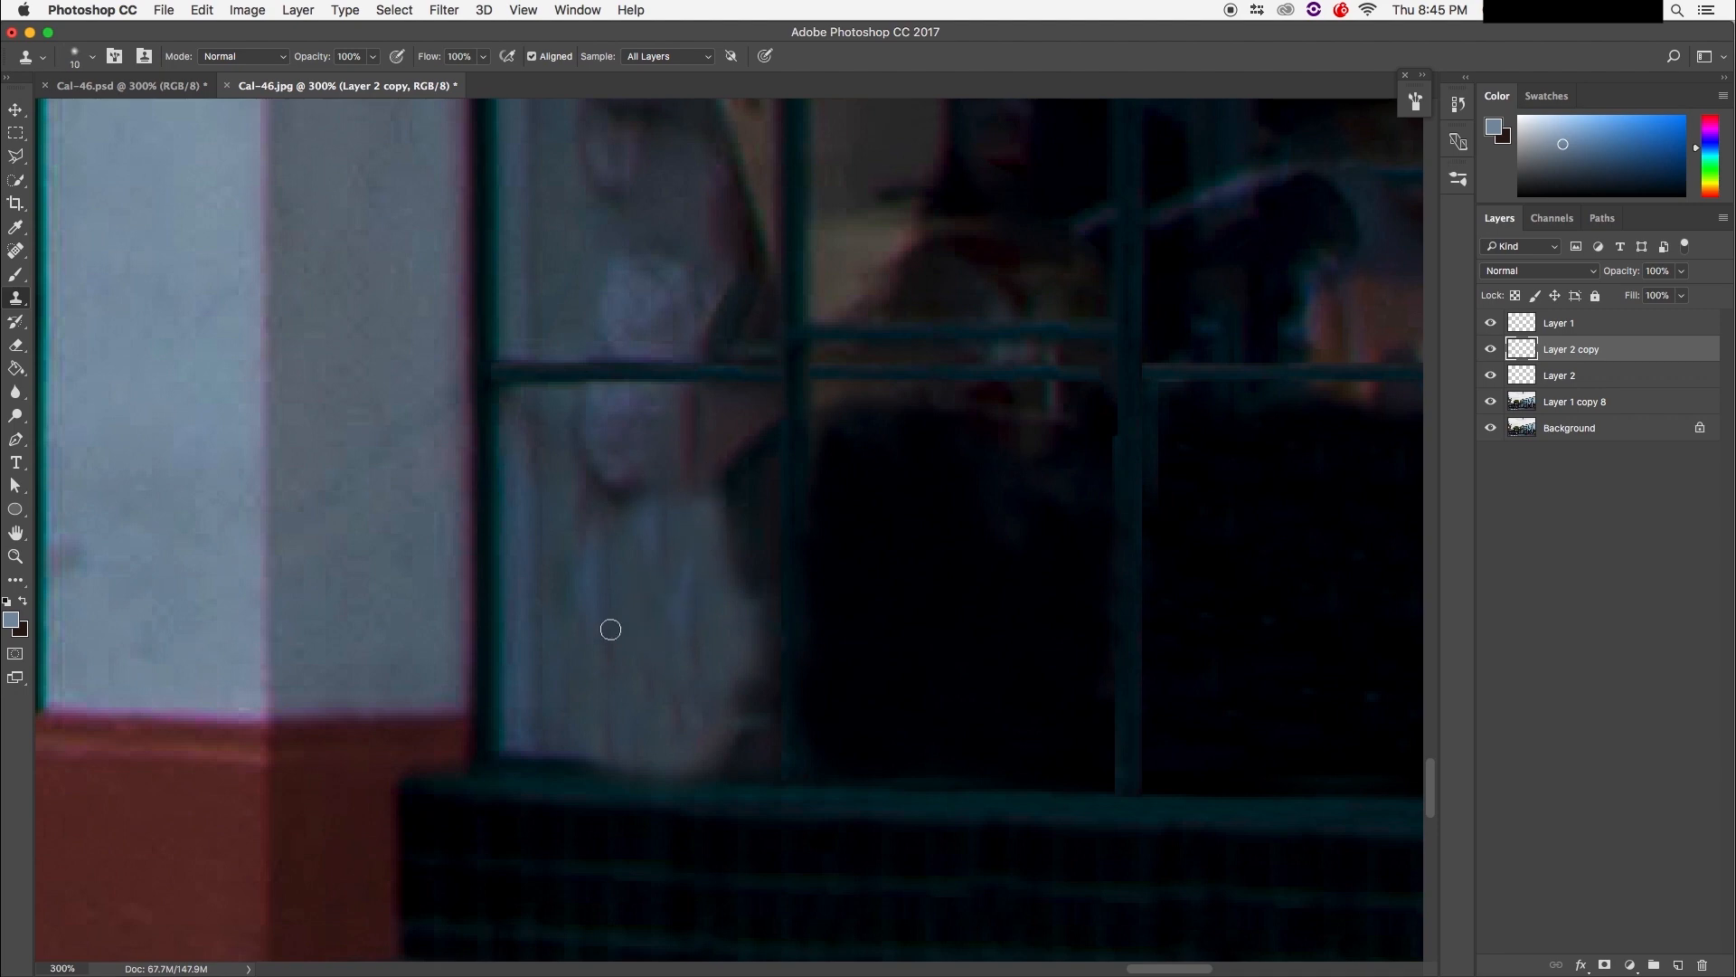
key("bracketright")
key("bracketright")
left_click_drag(585, 572, 599, 560)
mouse_move(662, 617)
left_mouse_down()
mouse_move(660, 570)
mouse_move(630, 588)
mouse_move(688, 603)
left_mouse_up()
left_click(654, 675, "alt")
mouse_move(700, 696)
left_mouse_down()
mouse_move(728, 749)
mouse_move(742, 694)
mouse_move(731, 577)
mouse_move(730, 591)
mouse_move(714, 574)
mouse_move(735, 440)
left_mouse_up()
left_click(686, 675, "alt")
left_click(645, 670, "alt")
left_click_drag(727, 574, 739, 512)
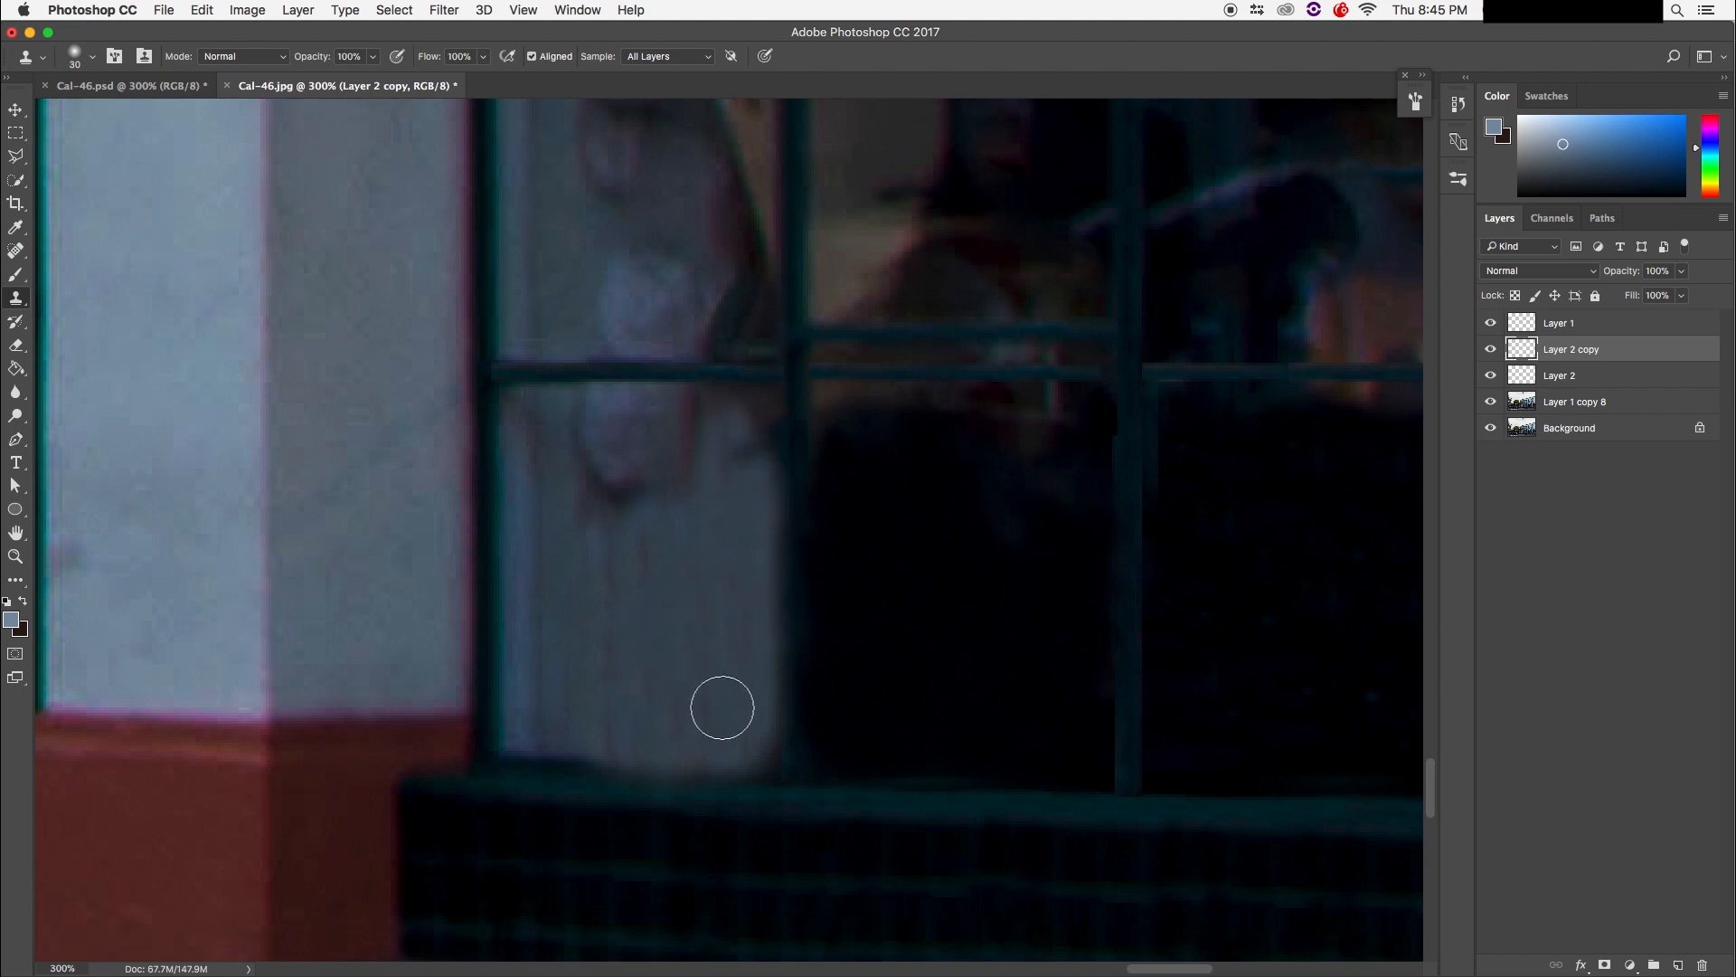
Step: Cover the dark smudge and smooth streaks on the pane's right side and upper part
mouse_move(678, 543)
left_mouse_down()
mouse_move(618, 565)
mouse_move(624, 589)
mouse_move(625, 548)
mouse_move(574, 518)
left_mouse_up()
left_click(702, 534, "alt")
left_click(689, 541, "alt")
mouse_move(603, 649)
left_mouse_down()
mouse_move(591, 690)
mouse_move(633, 673)
mouse_move(665, 694)
left_mouse_up()
left_click(589, 572, "alt")
left_click(578, 604, "alt")
mouse_move(628, 615)
left_mouse_down()
mouse_move(668, 679)
mouse_move(714, 636)
mouse_move(697, 702)
mouse_move(737, 719)
left_mouse_up()
left_click(707, 528, "alt")
mouse_move(734, 468)
left_mouse_down()
mouse_move(734, 419)
mouse_move(750, 417)
mouse_move(738, 450)
left_mouse_up()
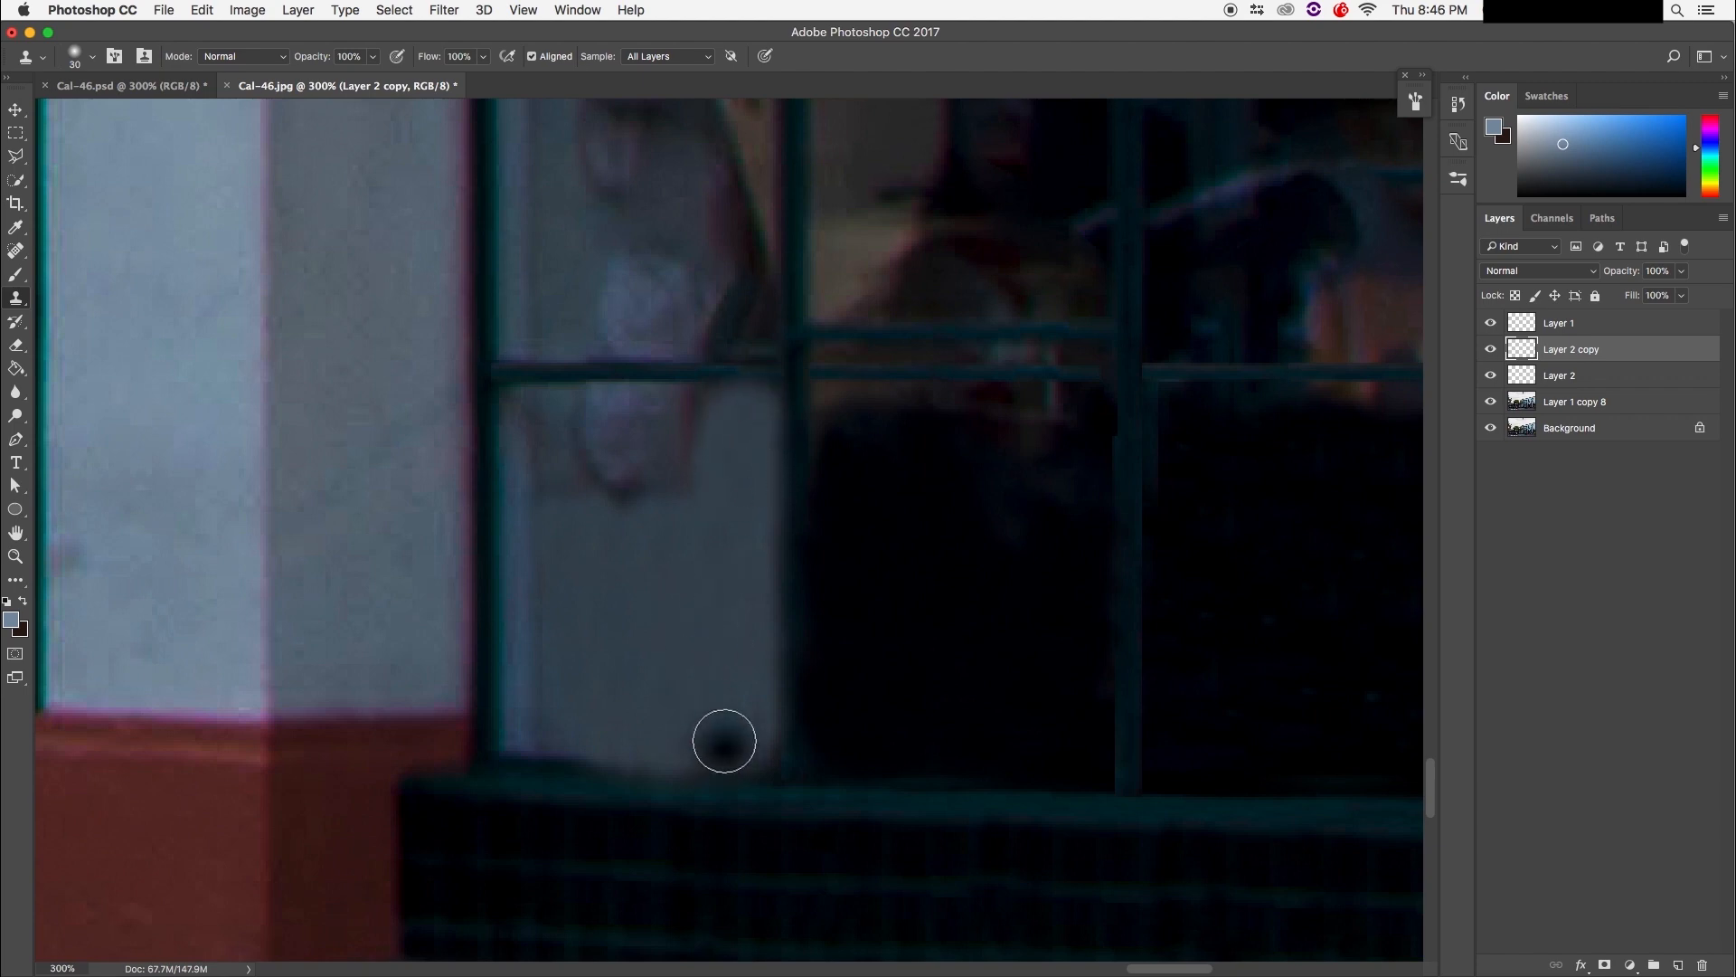
Step: Zoom in on the pane's bottom corner and tidy it along the sill
left_click_drag(663, 626, 638, 882)
mouse_move(699, 698)
left_mouse_down()
mouse_move(678, 724)
mouse_move(601, 643)
left_mouse_up()
scroll(604, 644, "down", 4)
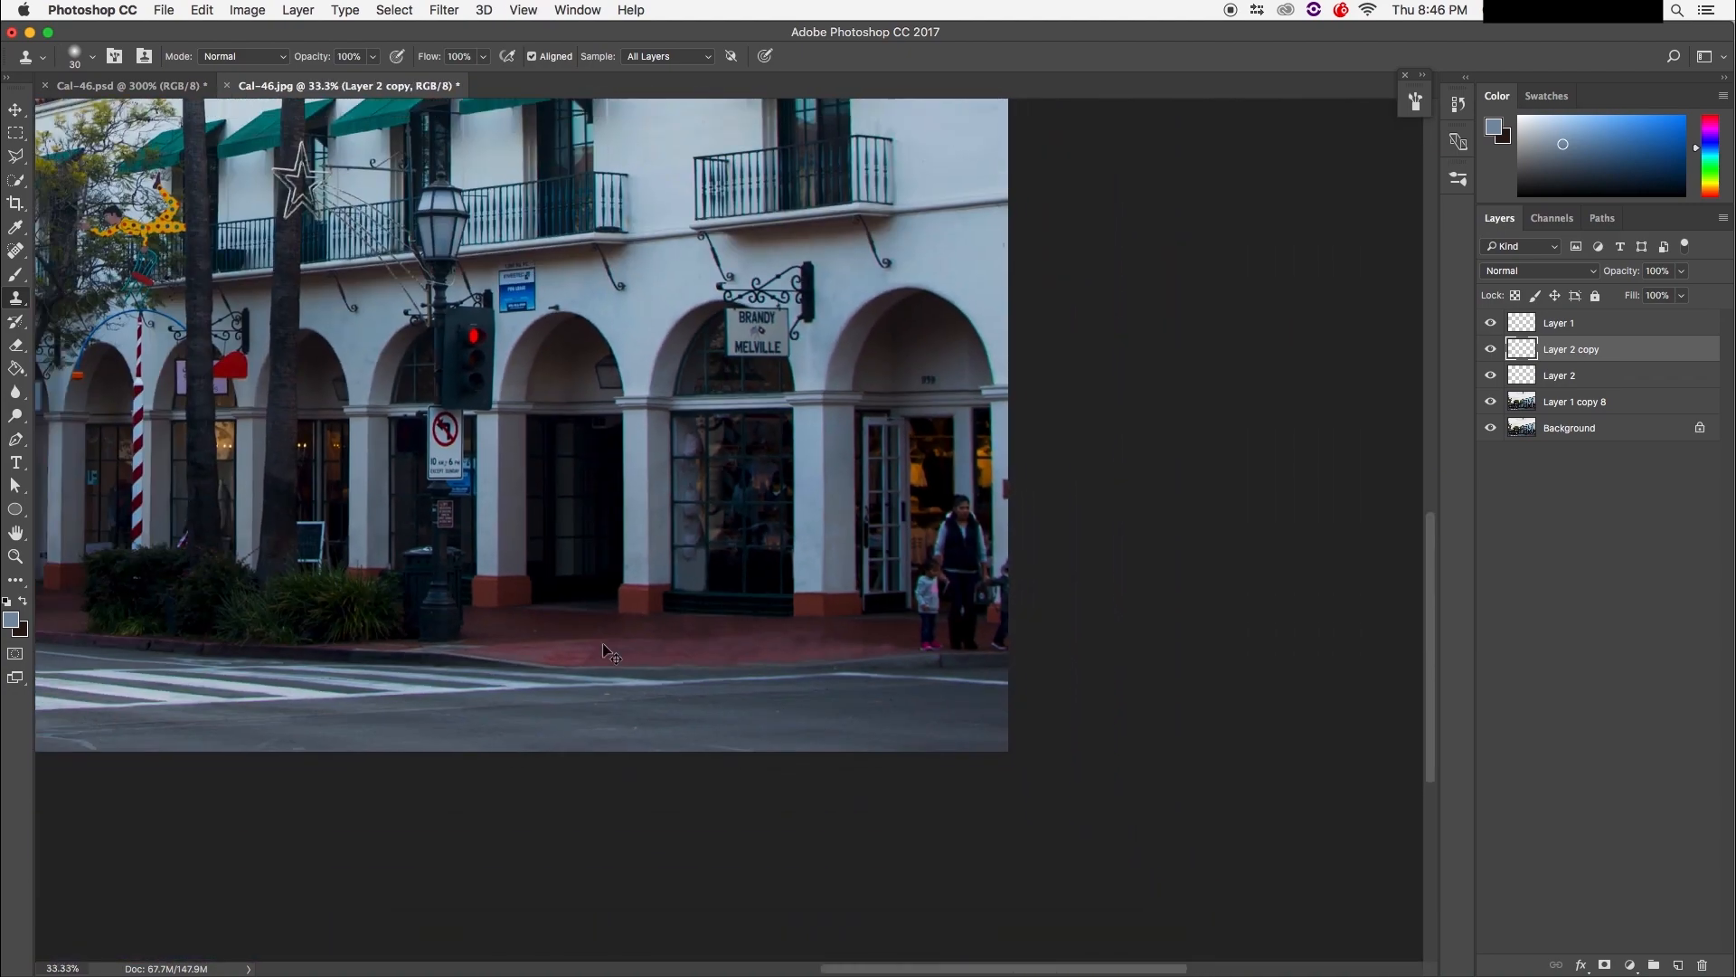
key("super+equal")
key("super+equal")
key("super+equal")
key("super+equal")
key("super+equal")
mouse_move(604, 682)
left_mouse_down()
mouse_move(667, 539)
mouse_move(745, 766)
mouse_move(655, 826)
left_mouse_up()
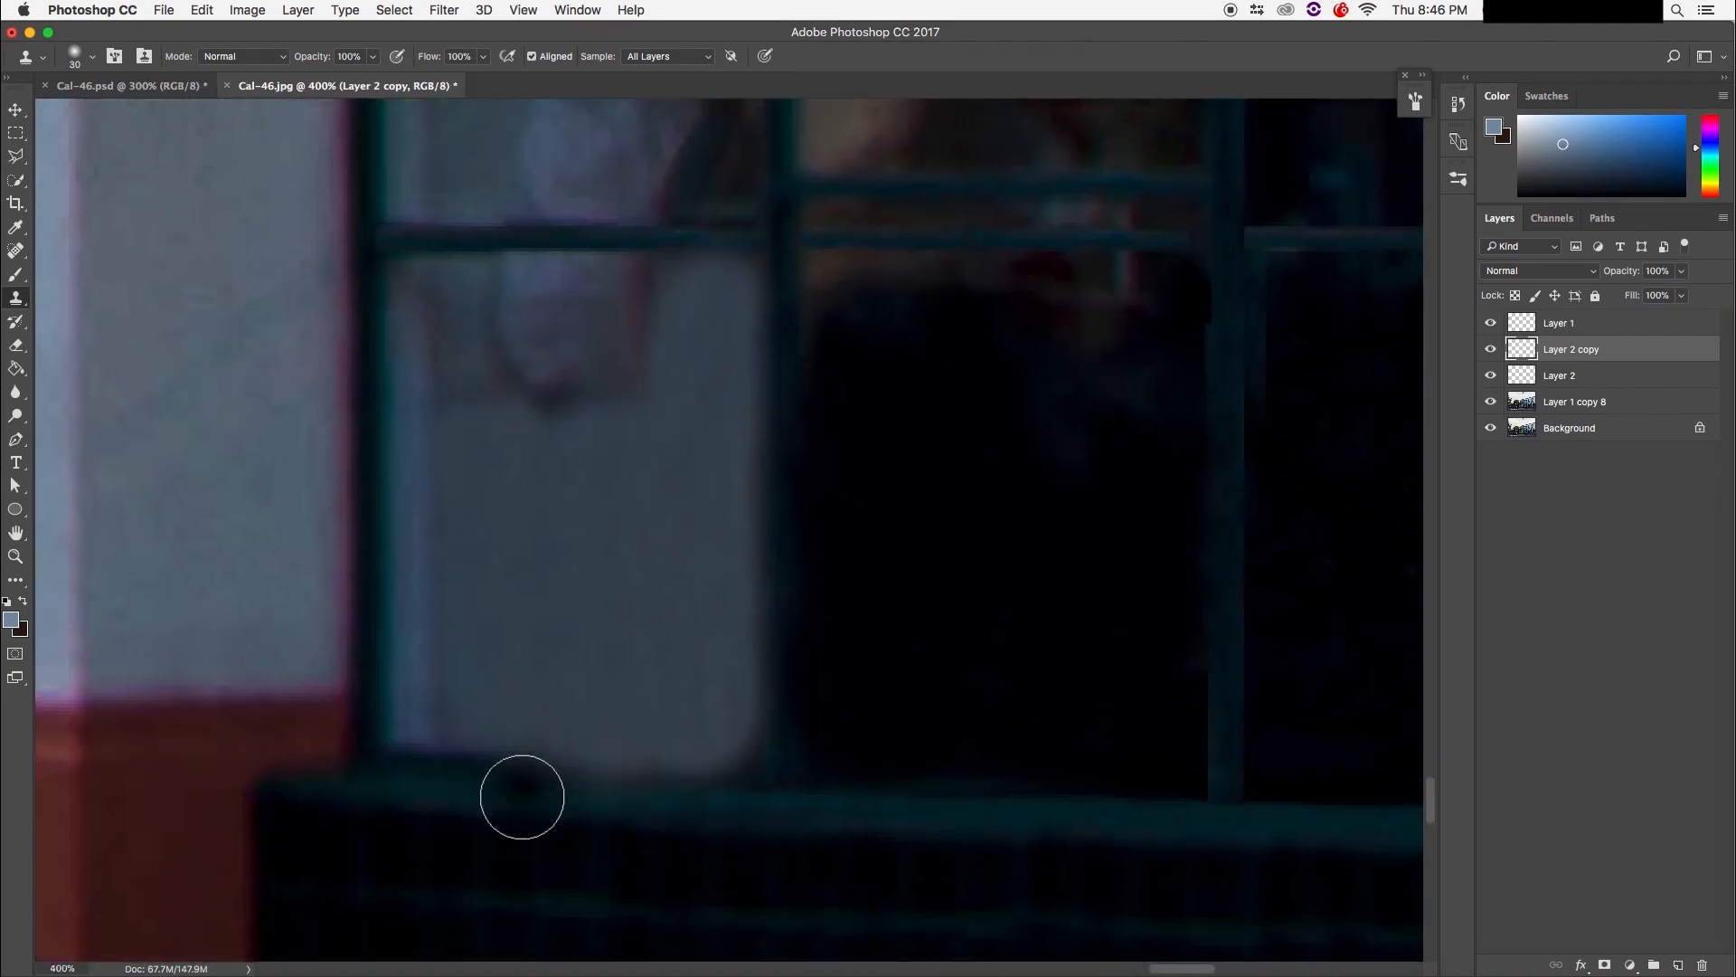
left_click(485, 770, "alt")
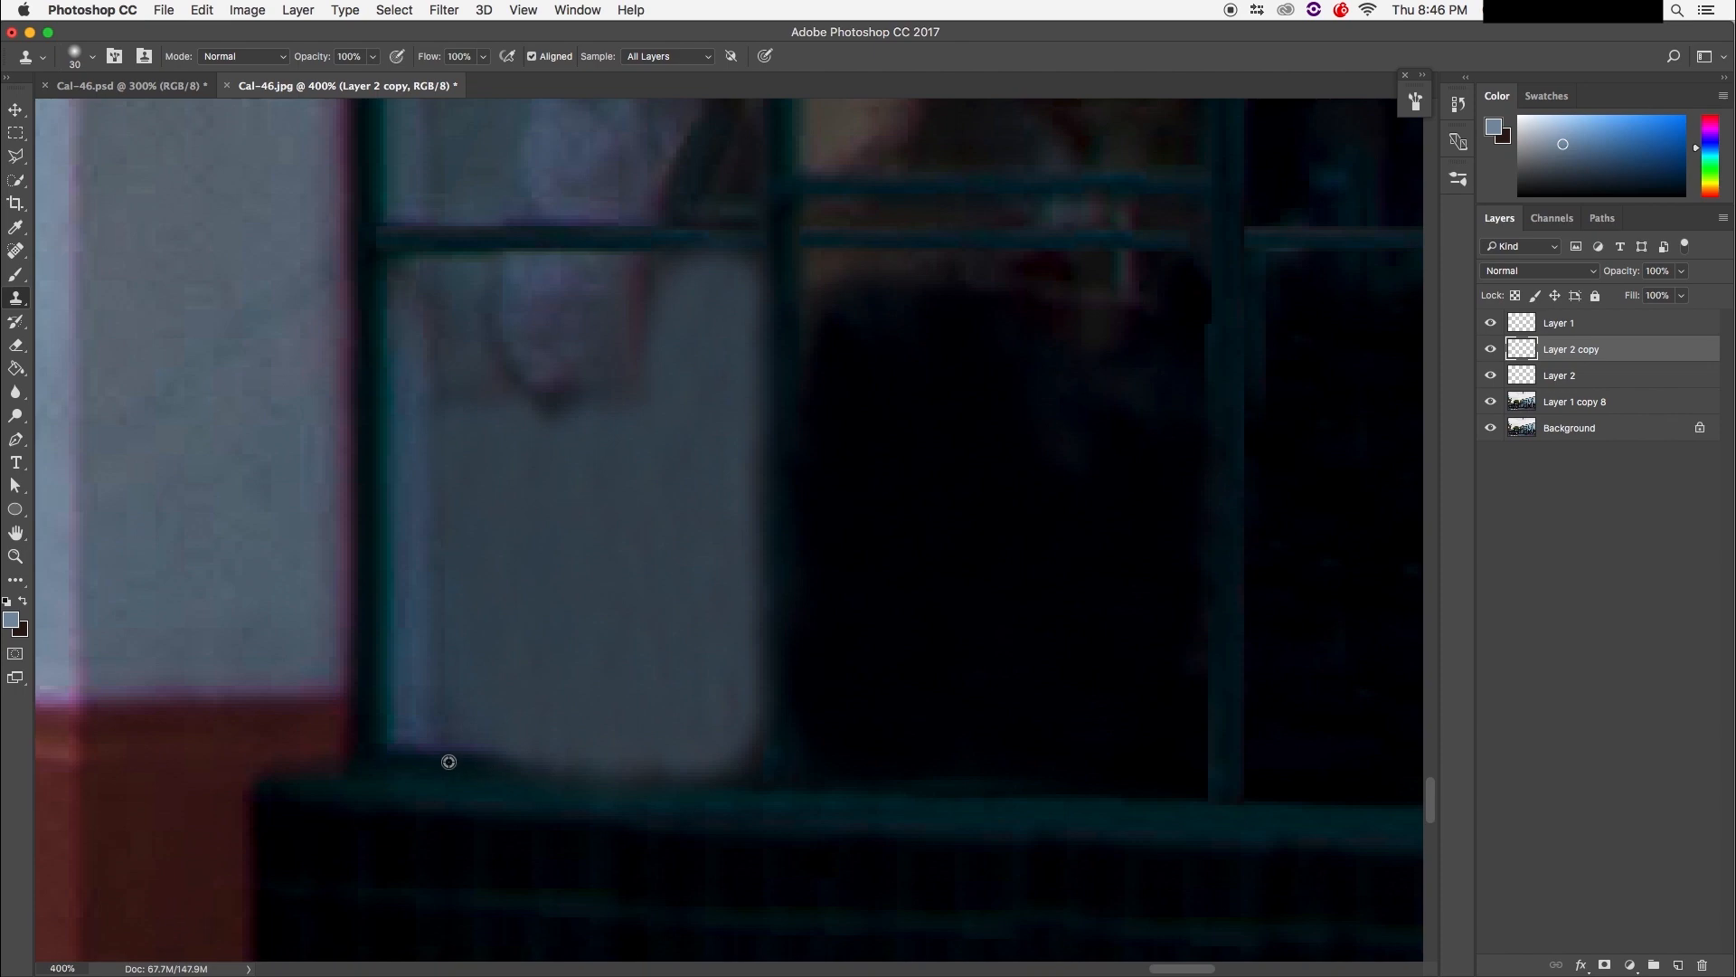
left_click_drag(606, 770, 742, 773)
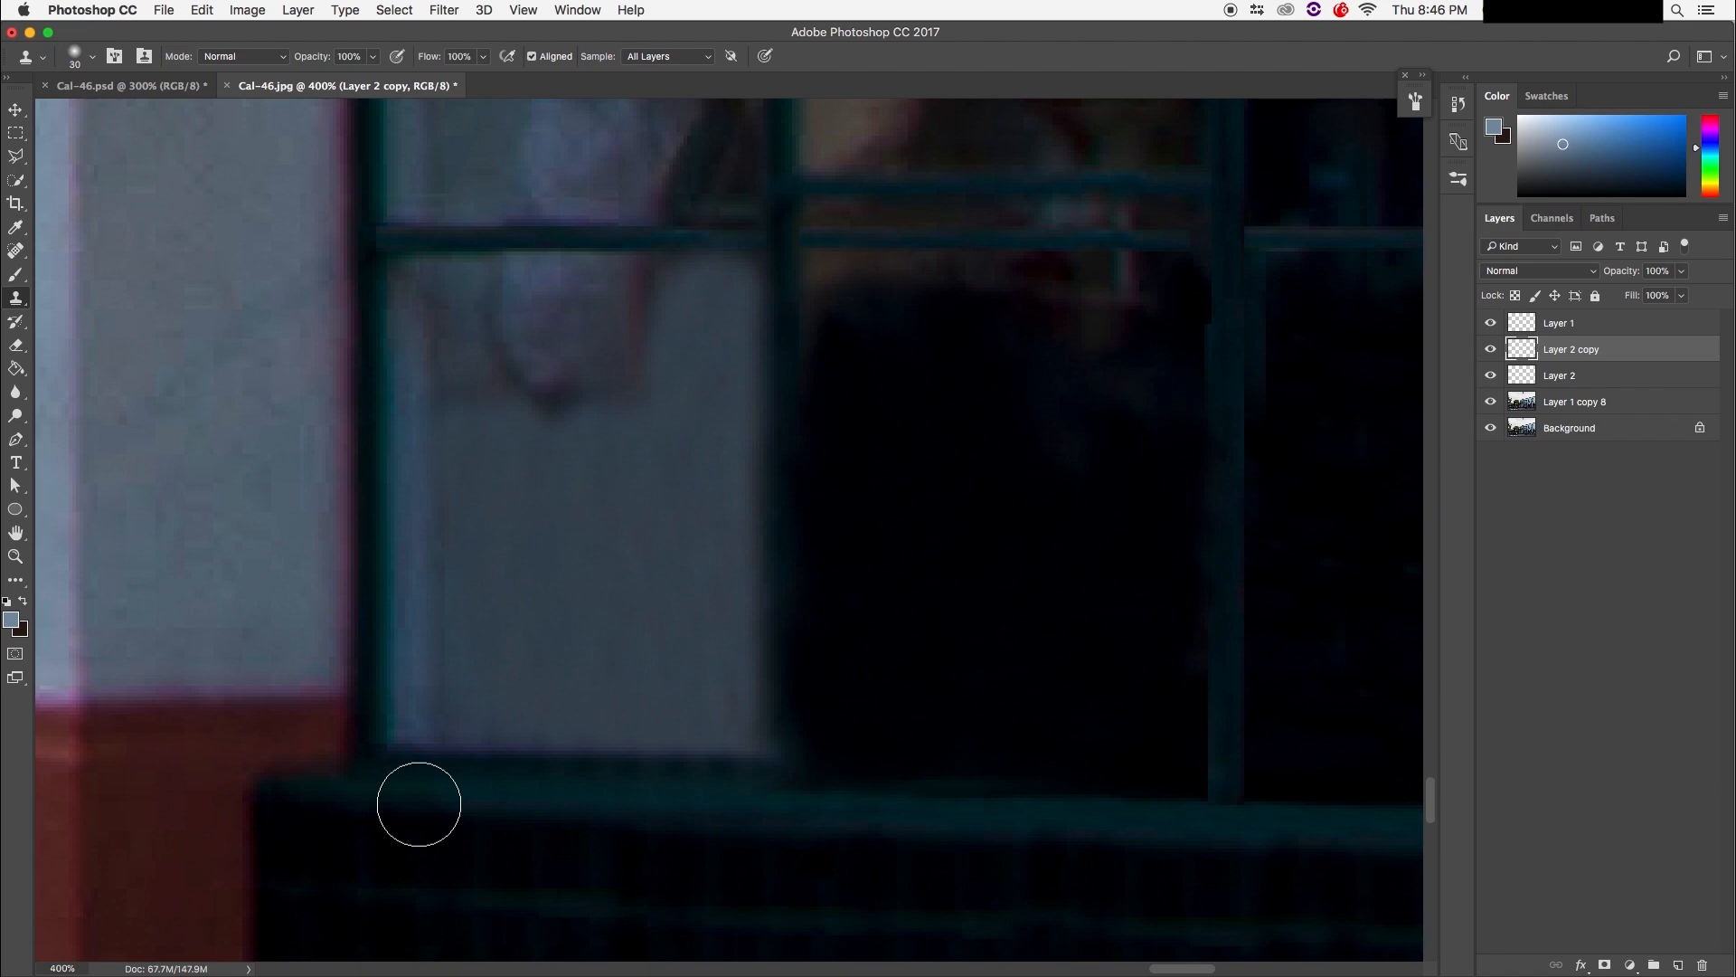
Step: Shrink the brush and clone over the reflection at the bar's left end, undoing strokes that hit the bar
mouse_move(653, 588)
left_mouse_down()
mouse_move(477, 767)
mouse_move(697, 492)
left_mouse_up()
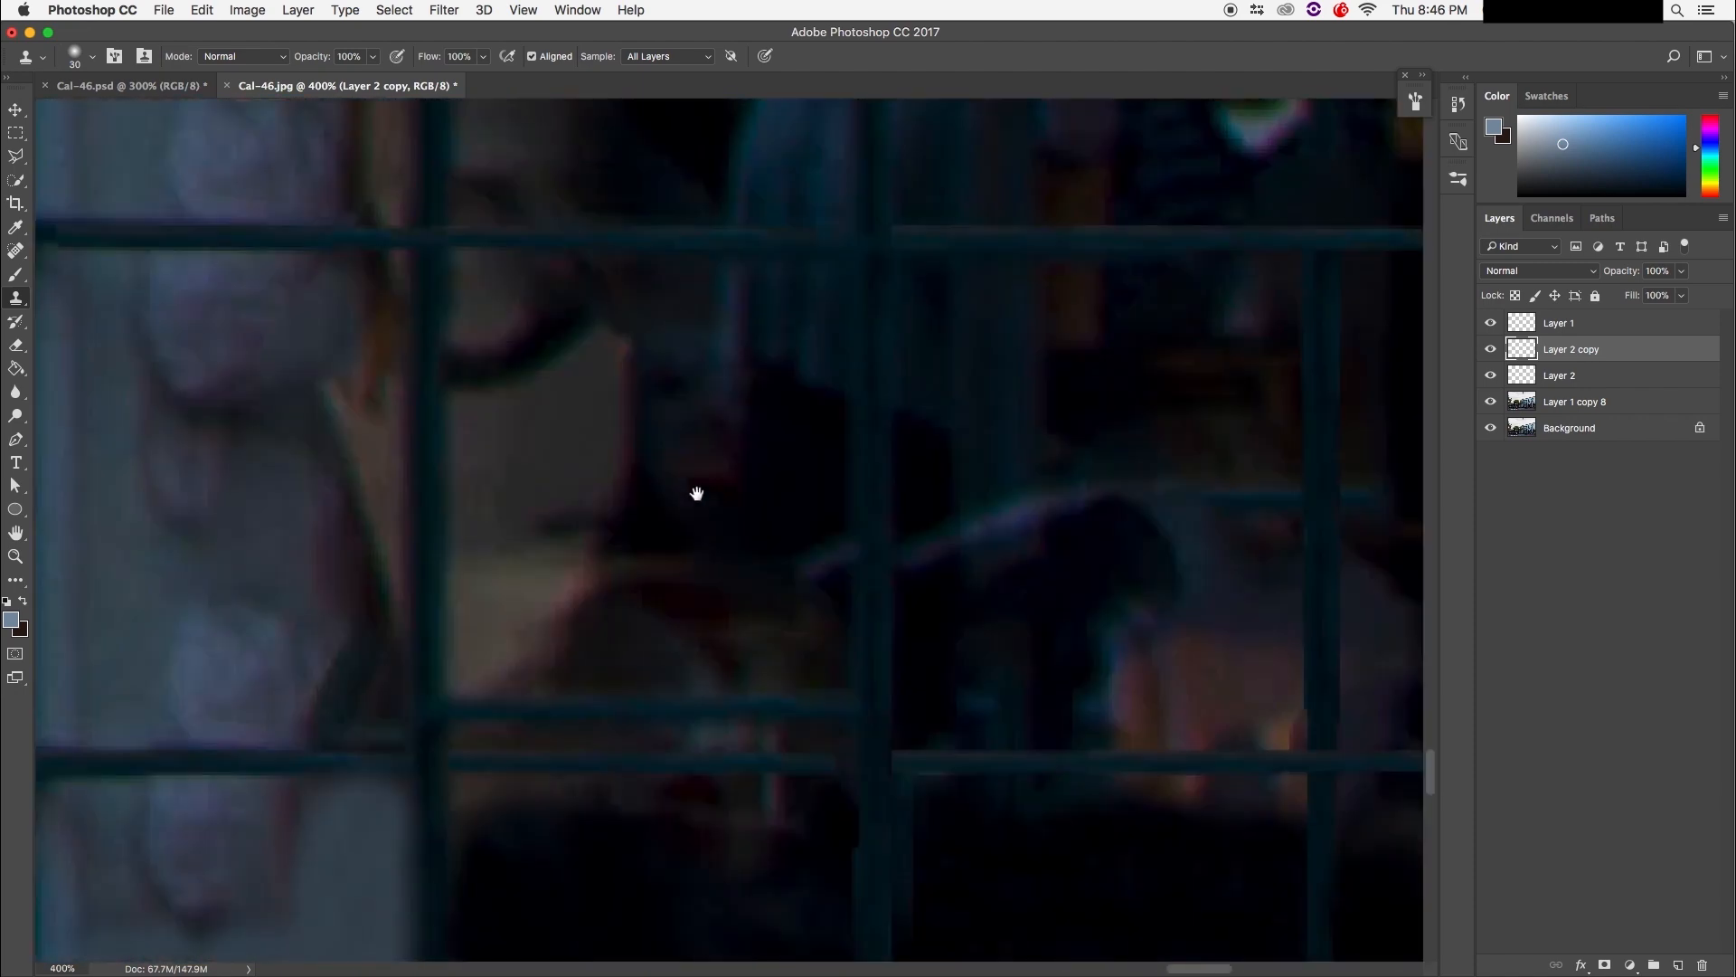
left_click_drag(632, 655, 632, 639)
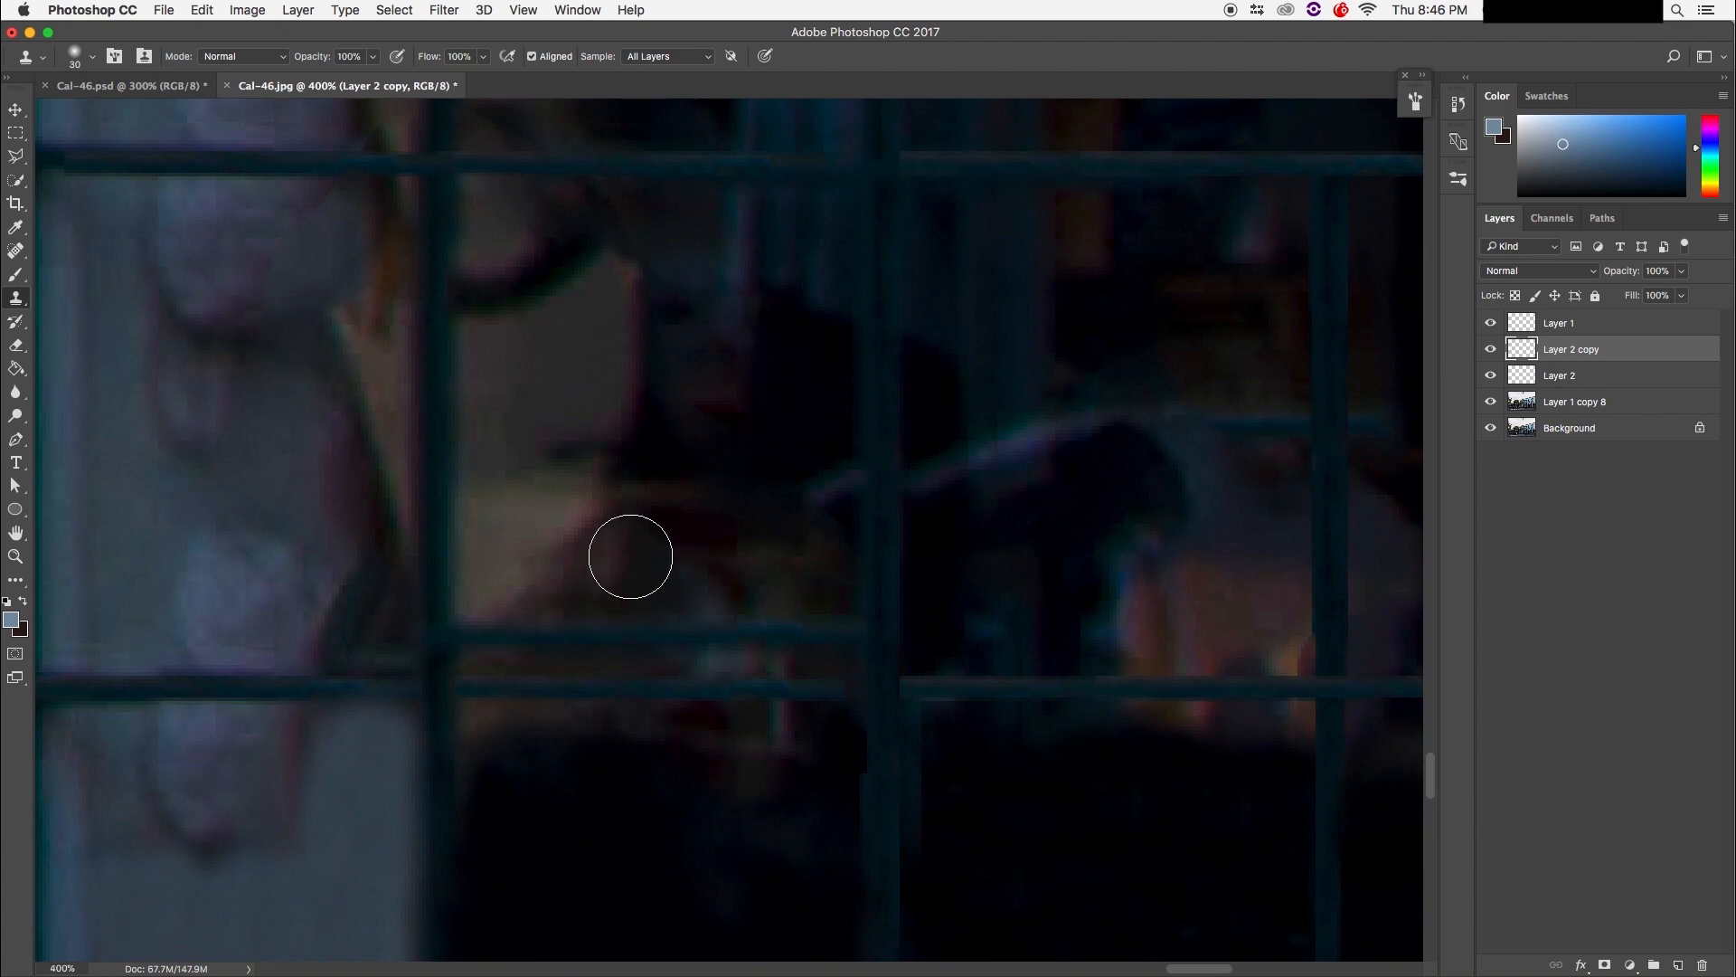
key("bracketleft")
key("bracketleft")
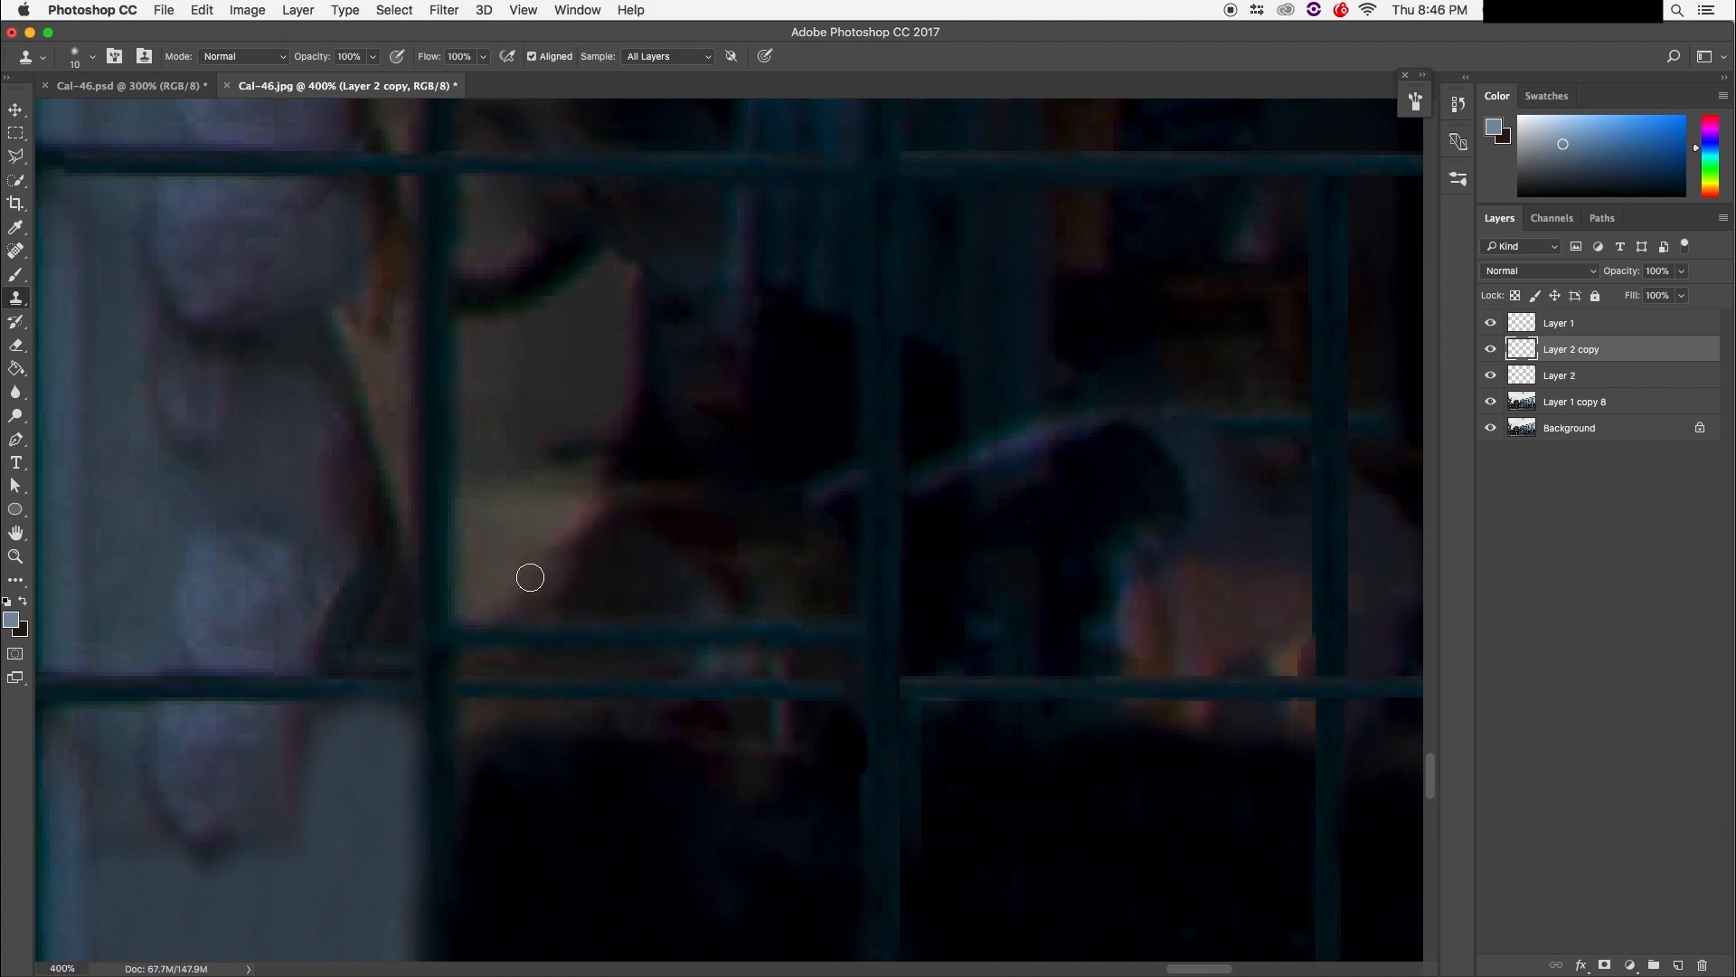
mouse_move(492, 620)
left_mouse_down()
mouse_move(476, 667)
mouse_move(496, 638)
mouse_move(546, 632)
mouse_move(502, 630)
mouse_move(496, 654)
mouse_move(537, 638)
left_mouse_up()
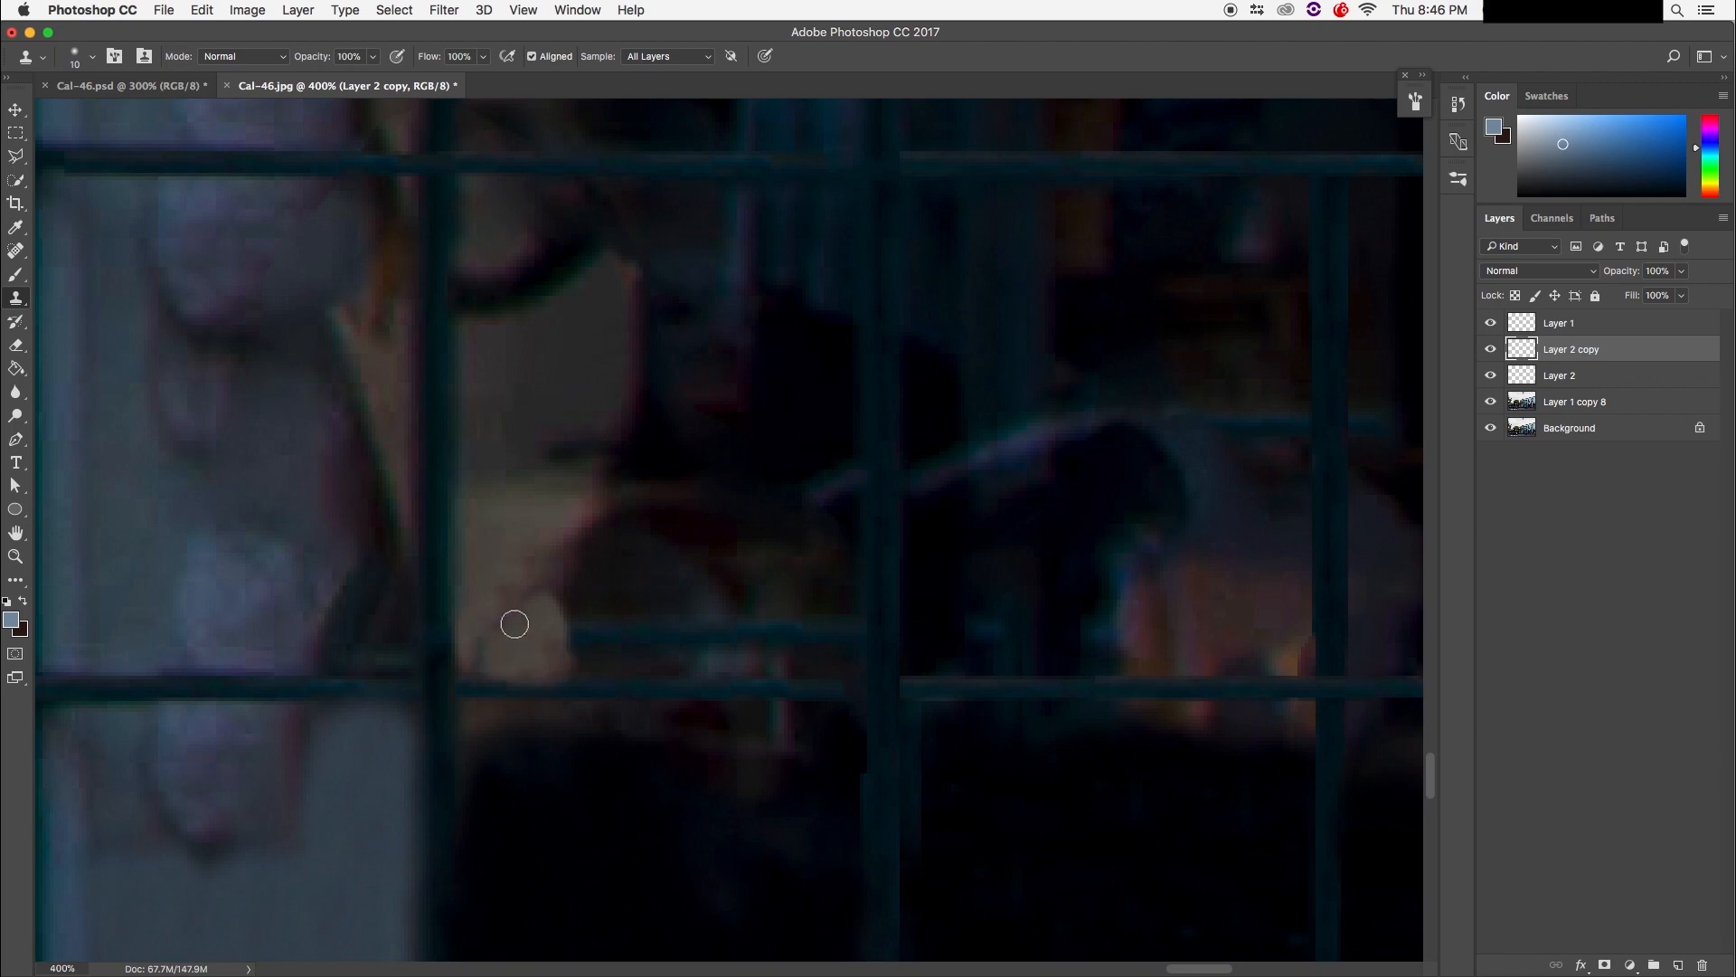
key("super+alt+z")
key("super+alt+z")
key("super+alt+z")
key("super+alt+z")
key("super+alt+z")
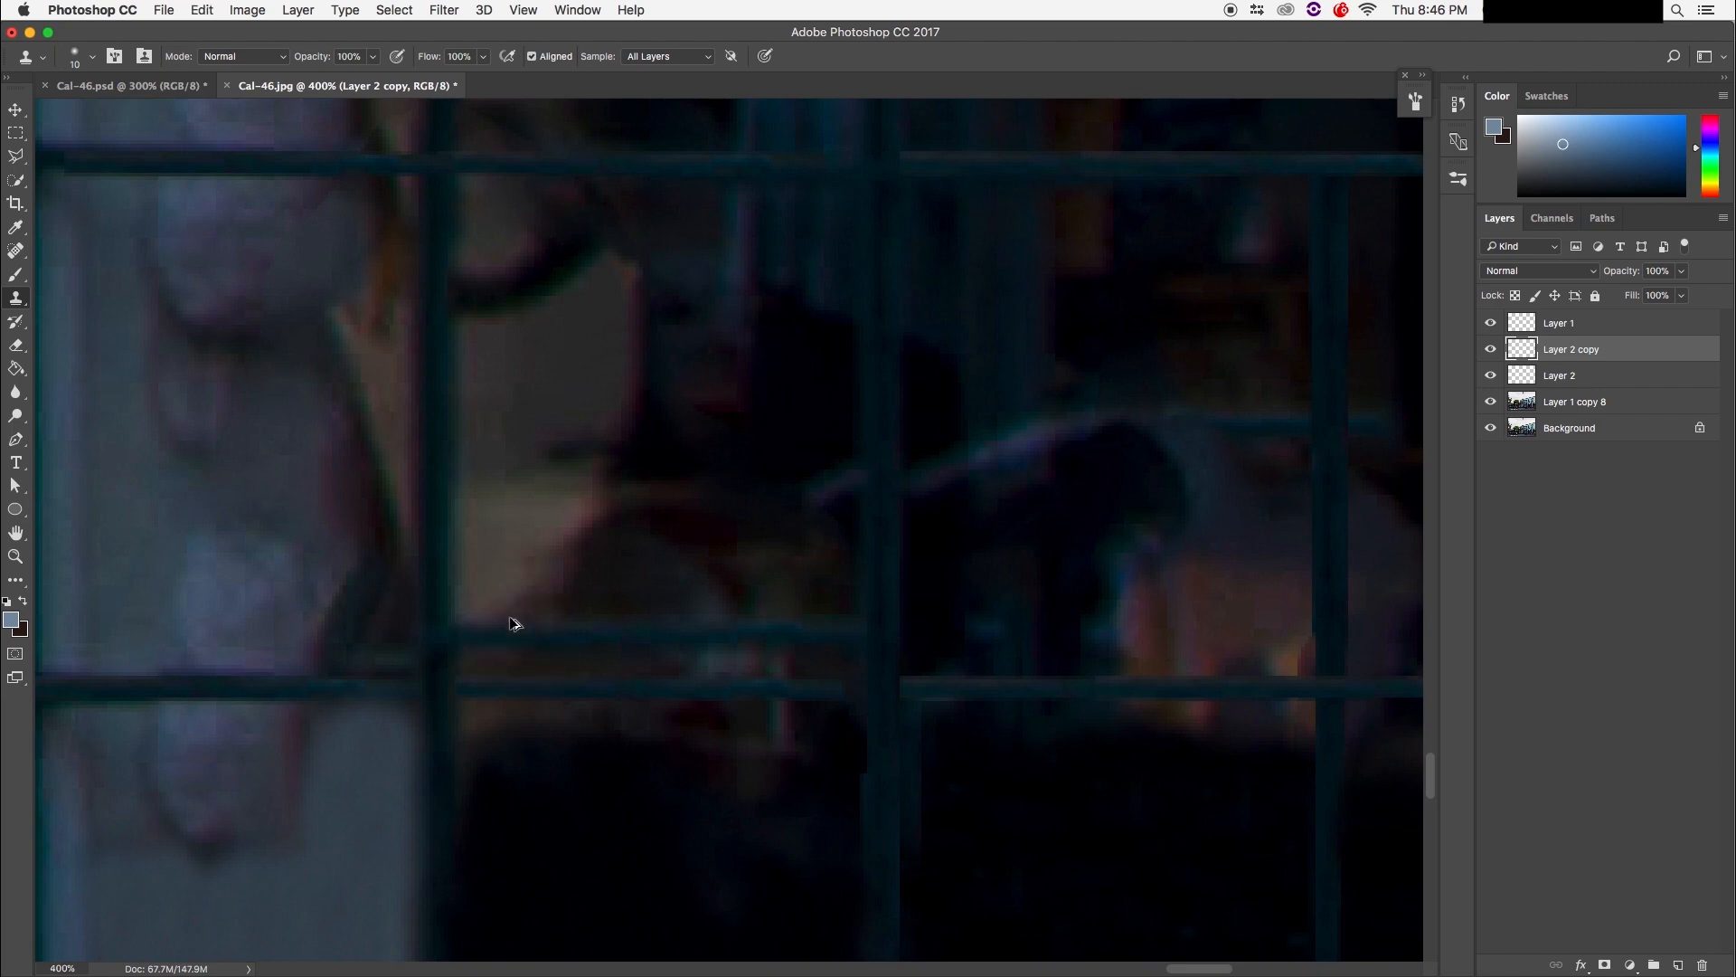
mouse_move(483, 645)
left_mouse_down()
mouse_move(500, 611)
mouse_move(540, 627)
left_mouse_up()
Step: Paint light texture over the fingers, then undo the stroke
left_click(507, 569, "alt")
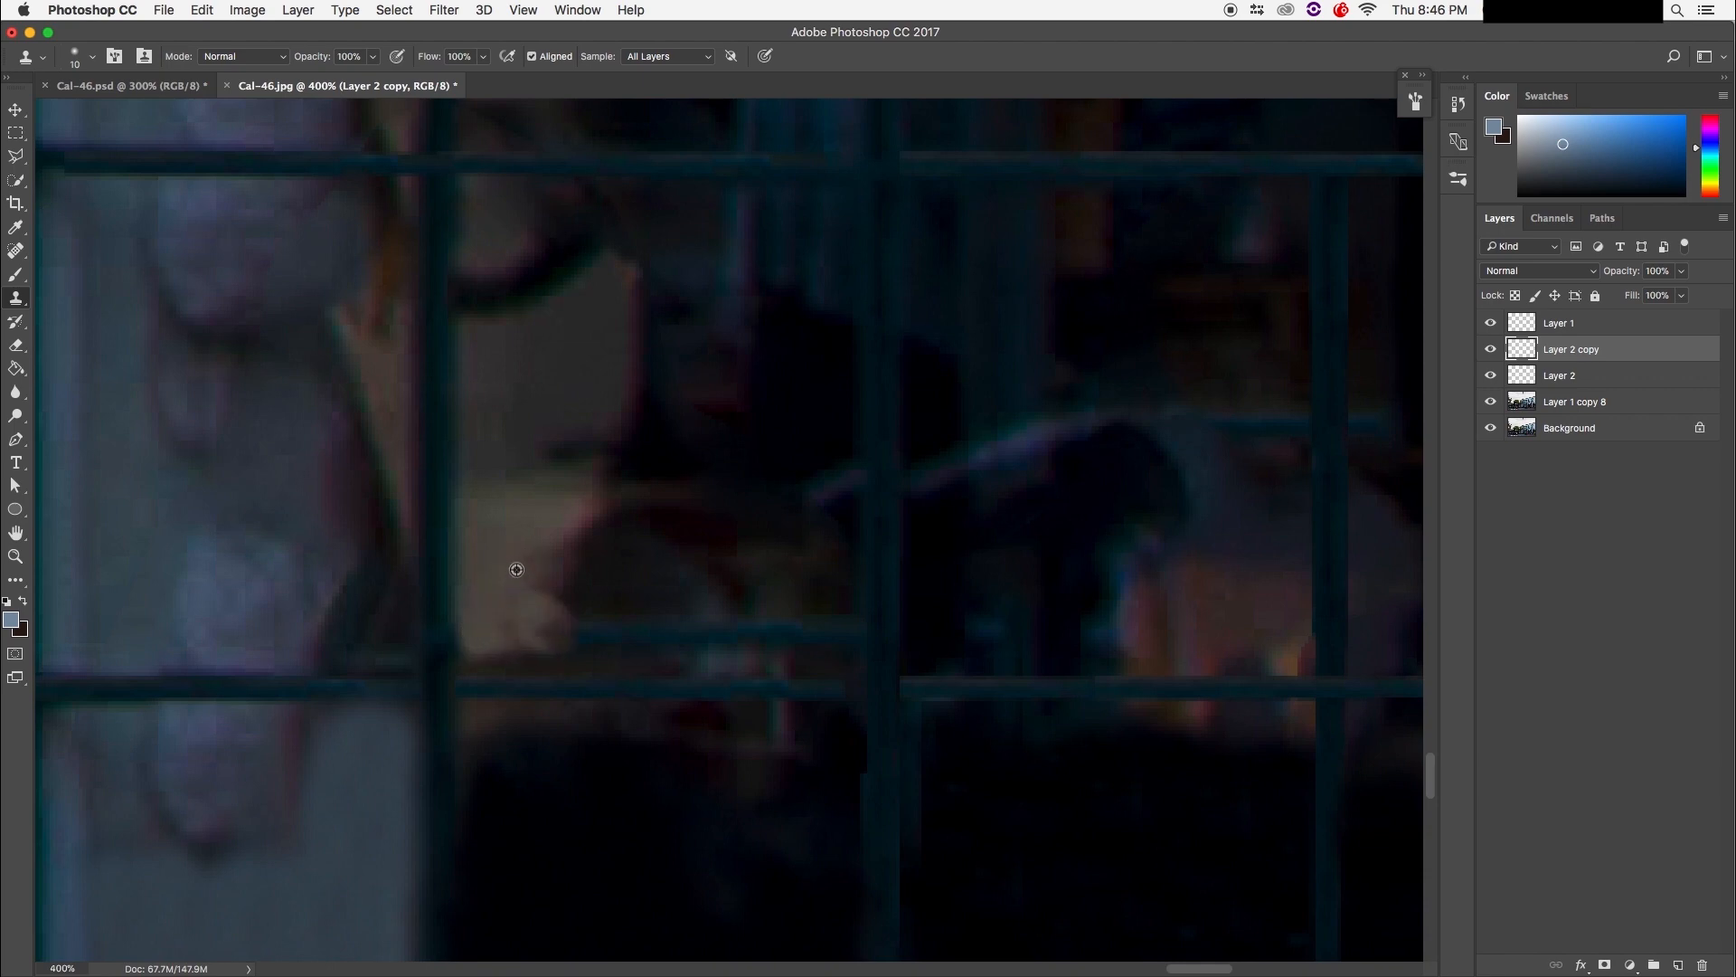
left_click(504, 517, "alt")
mouse_move(507, 607)
left_mouse_down()
mouse_move(535, 624)
mouse_move(556, 607)
left_mouse_up()
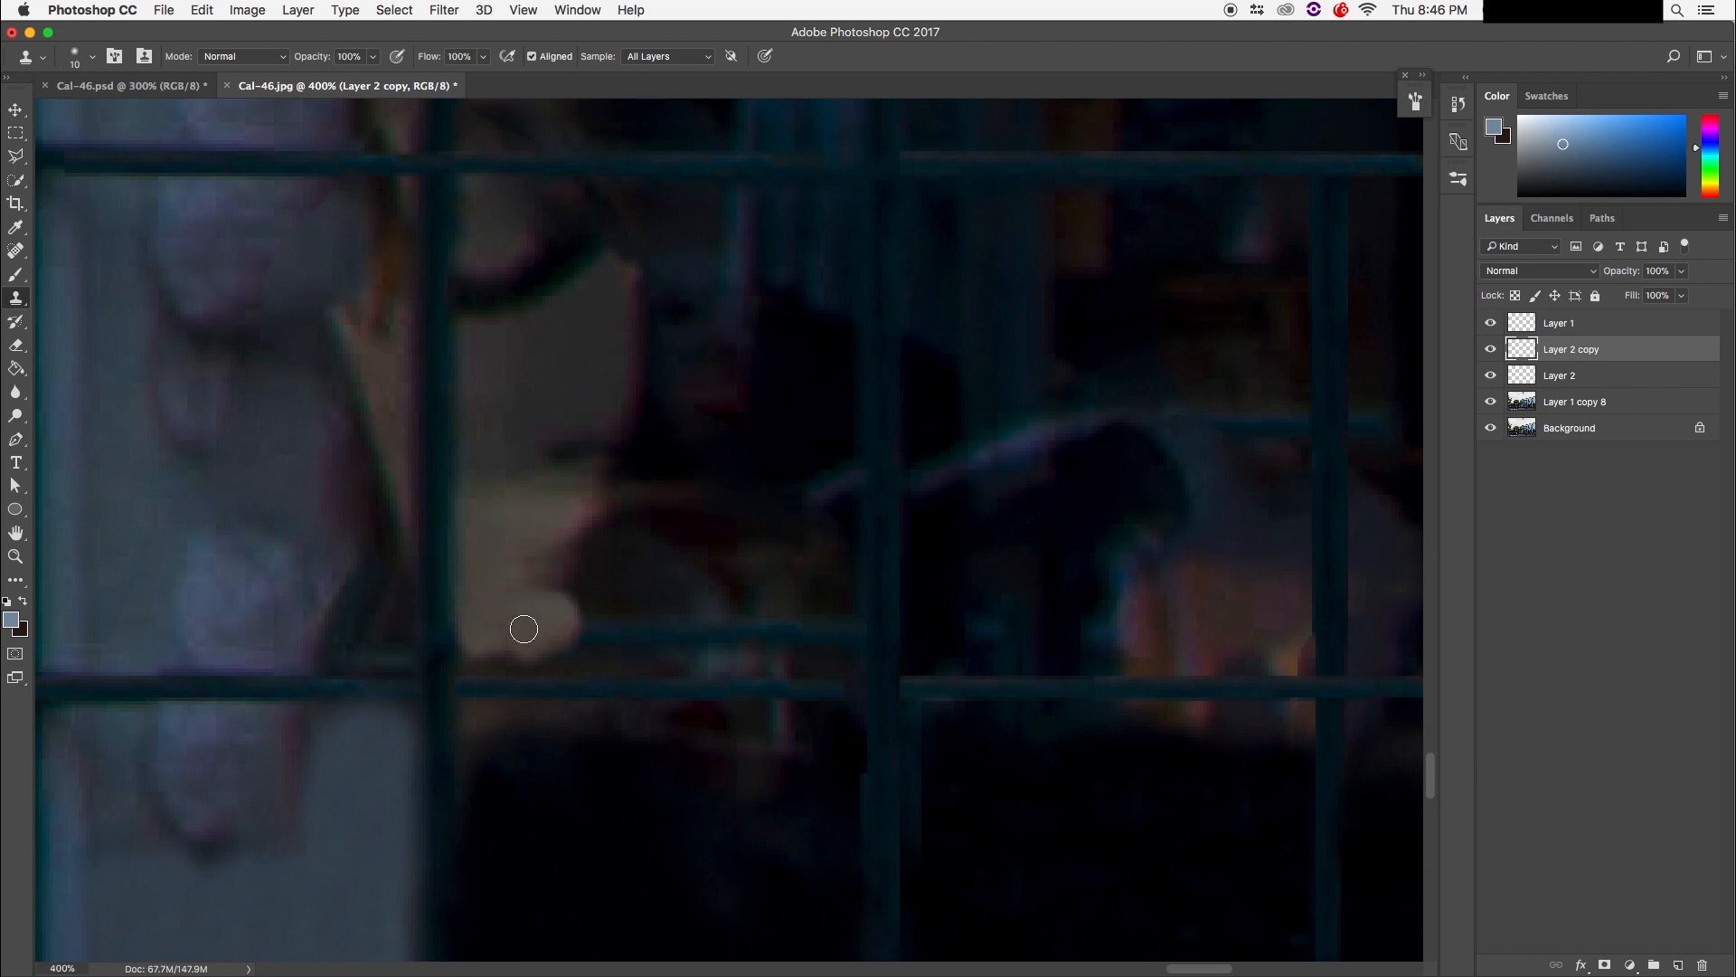
key("super+z")
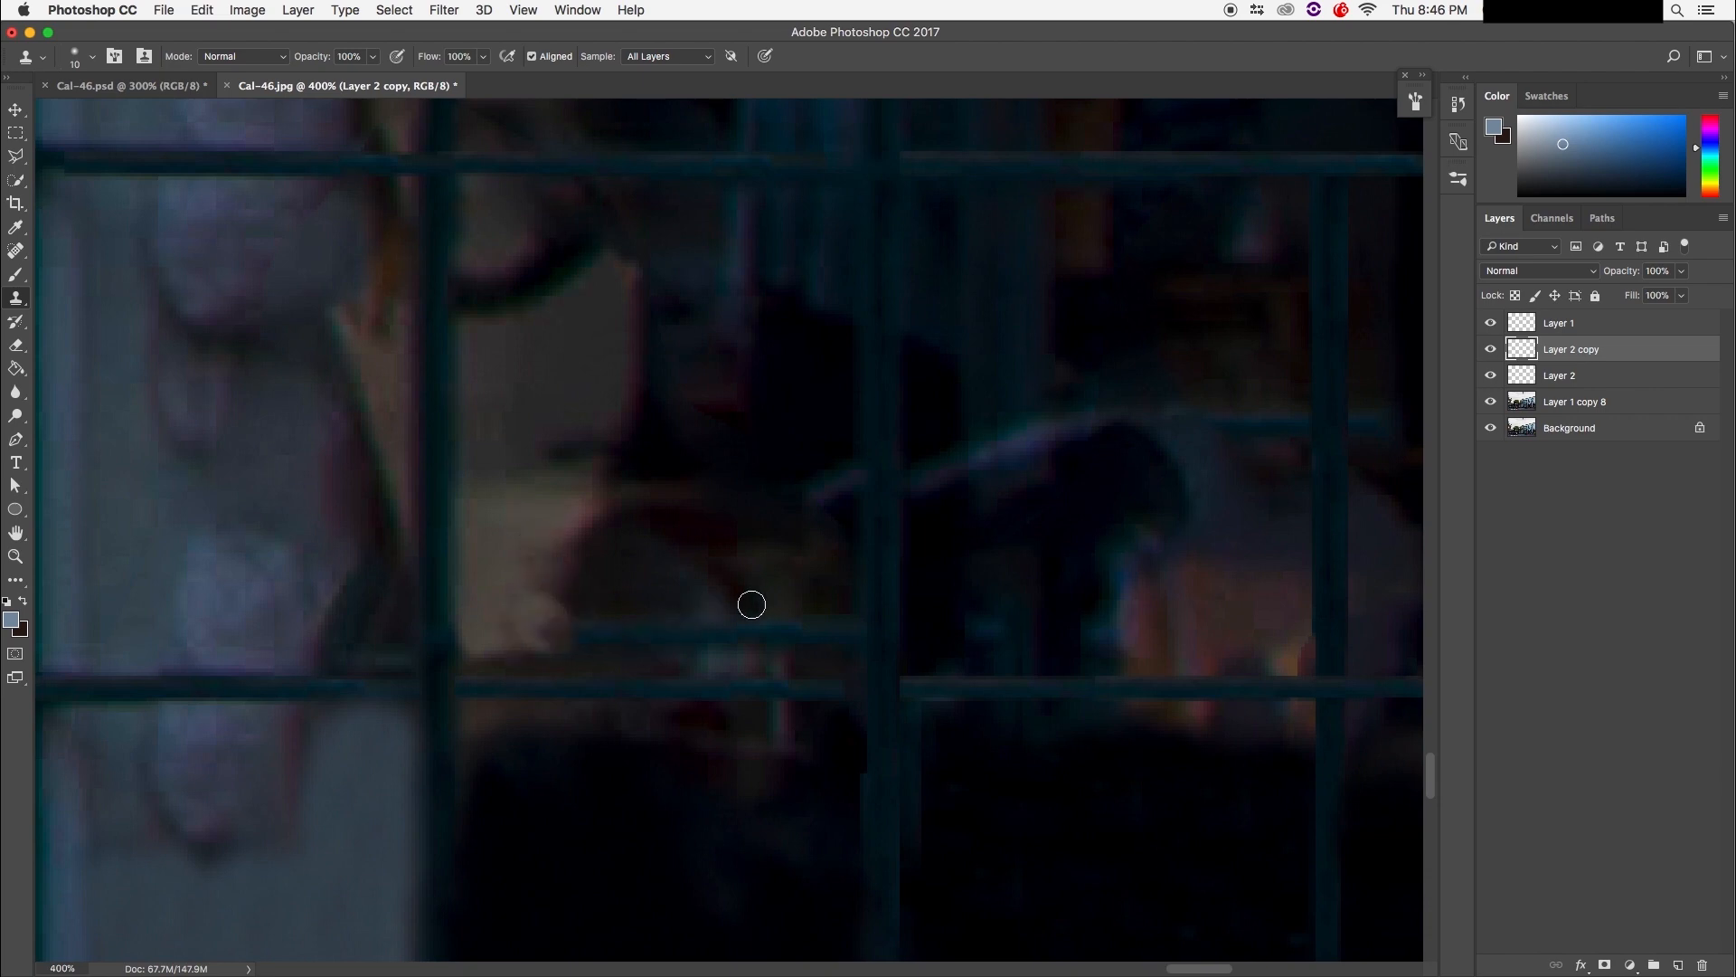
Step: Clone dark texture over the hand reflection above the bar and the smudge above the fingers
left_click(819, 589, "alt")
left_click_drag(817, 628, 818, 650)
left_click(813, 592, "alt")
left_click_drag(746, 621, 740, 608)
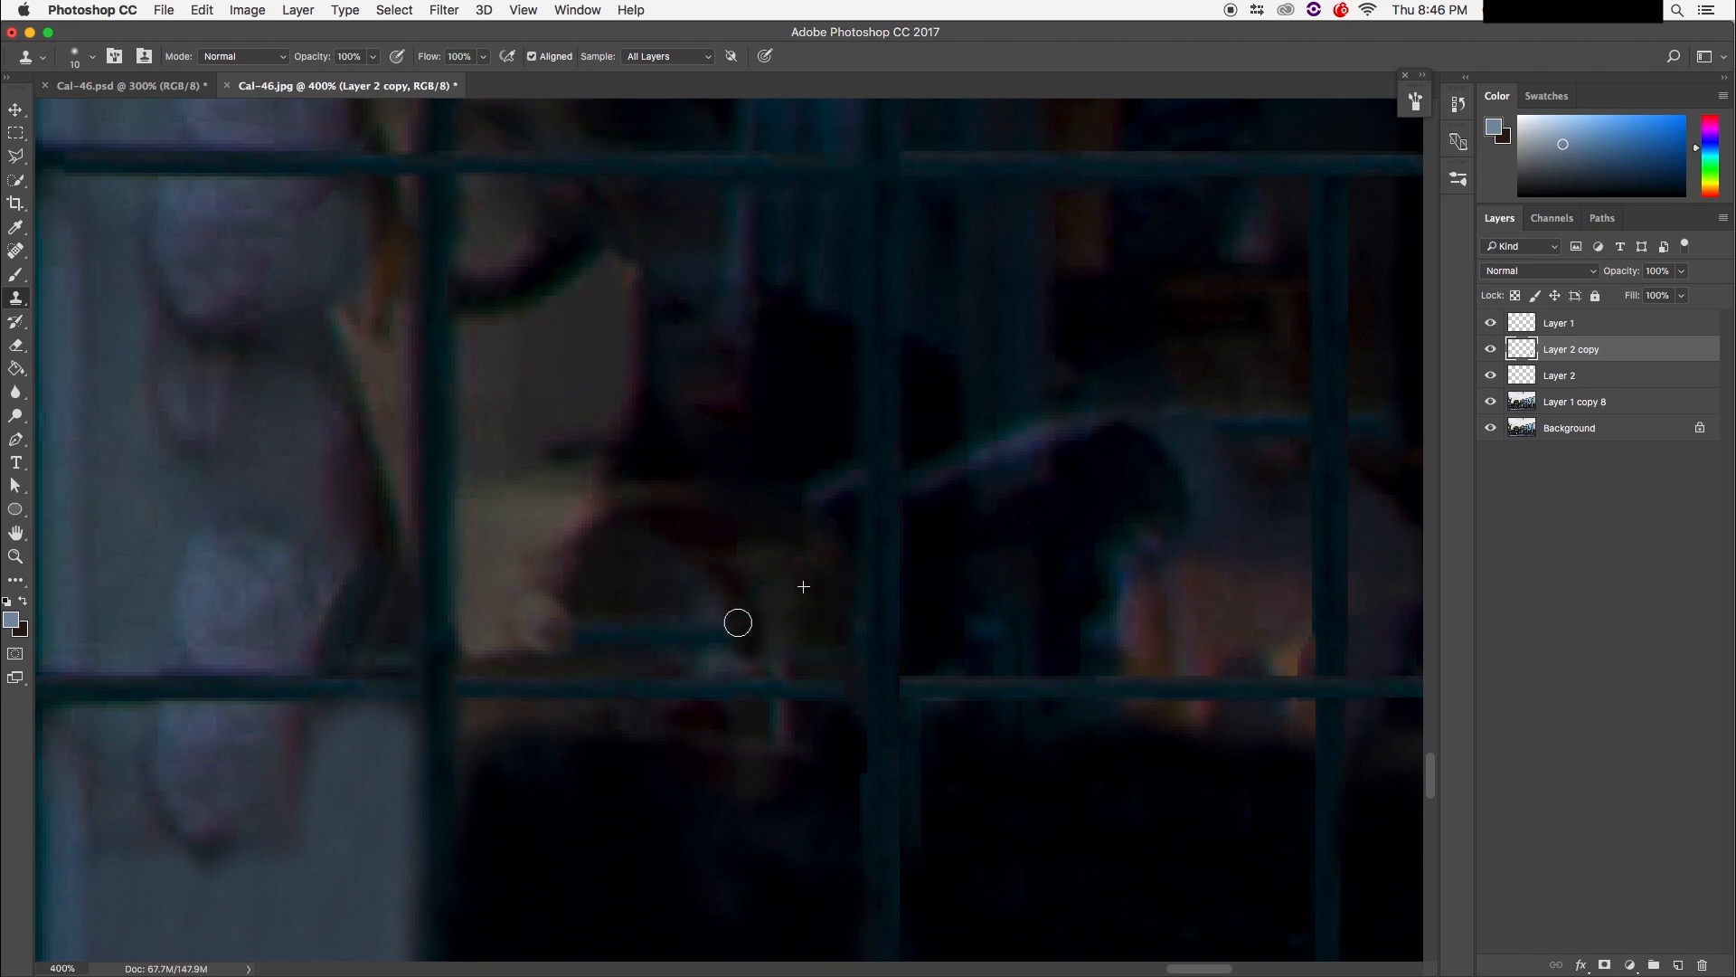
left_click_drag(808, 605, 769, 610)
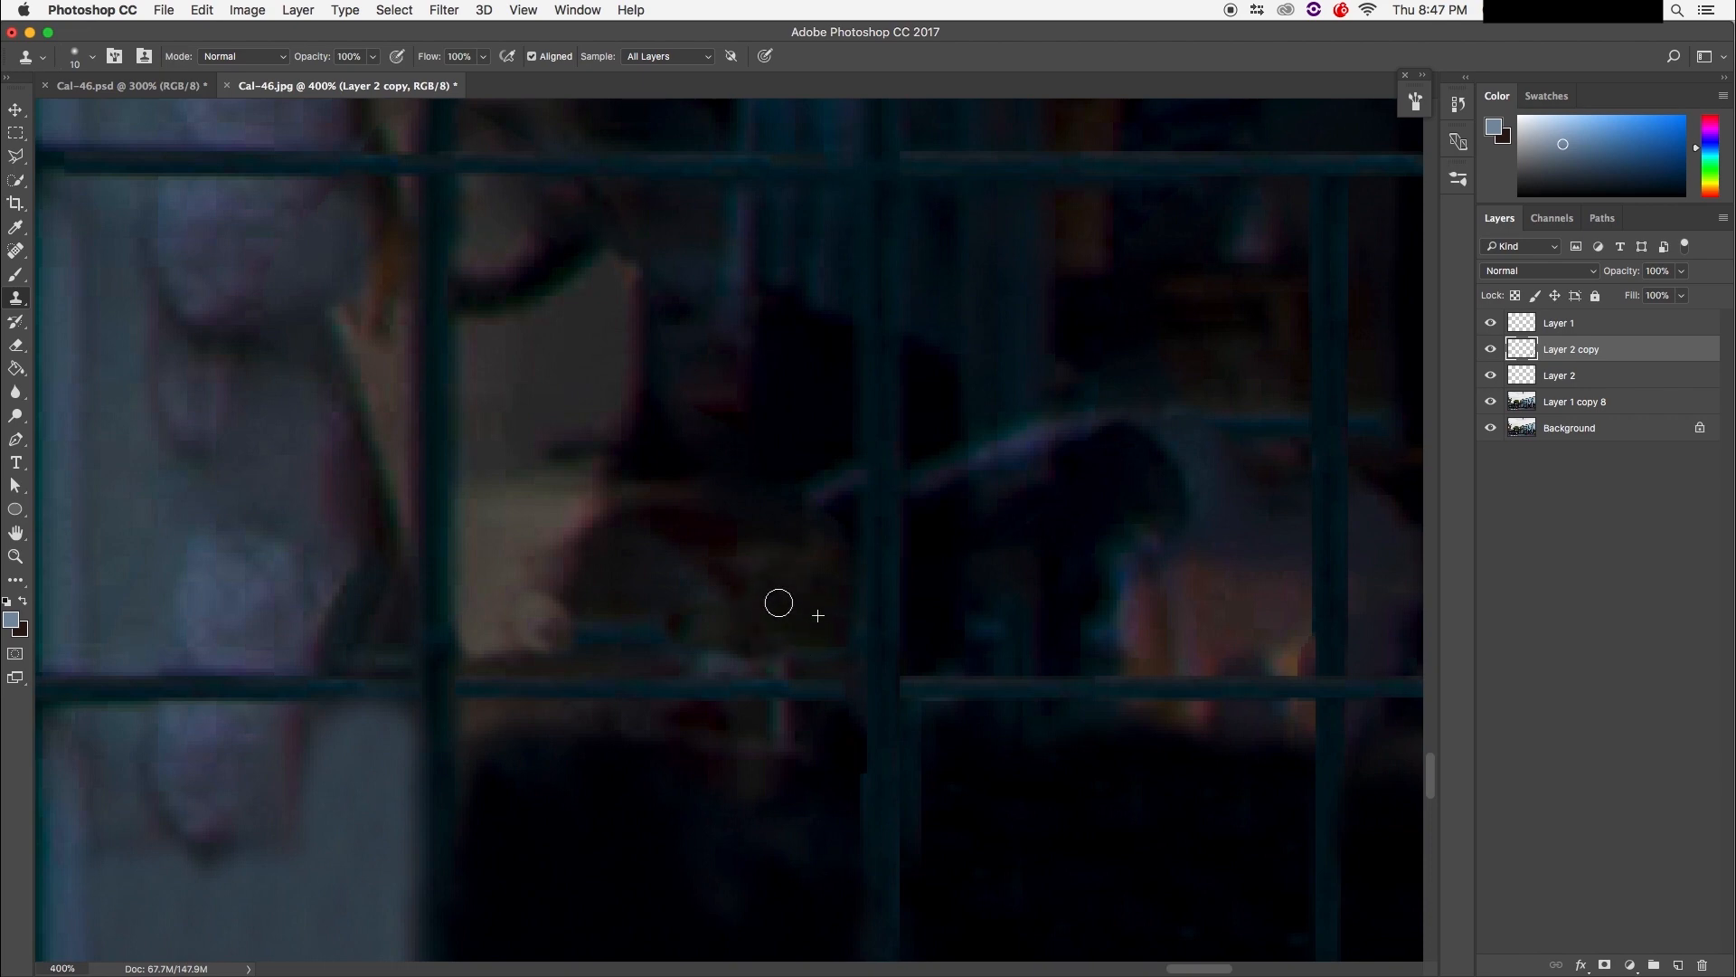
mouse_move(794, 644)
left_mouse_down()
mouse_move(807, 663)
mouse_move(677, 664)
mouse_move(645, 623)
left_mouse_up()
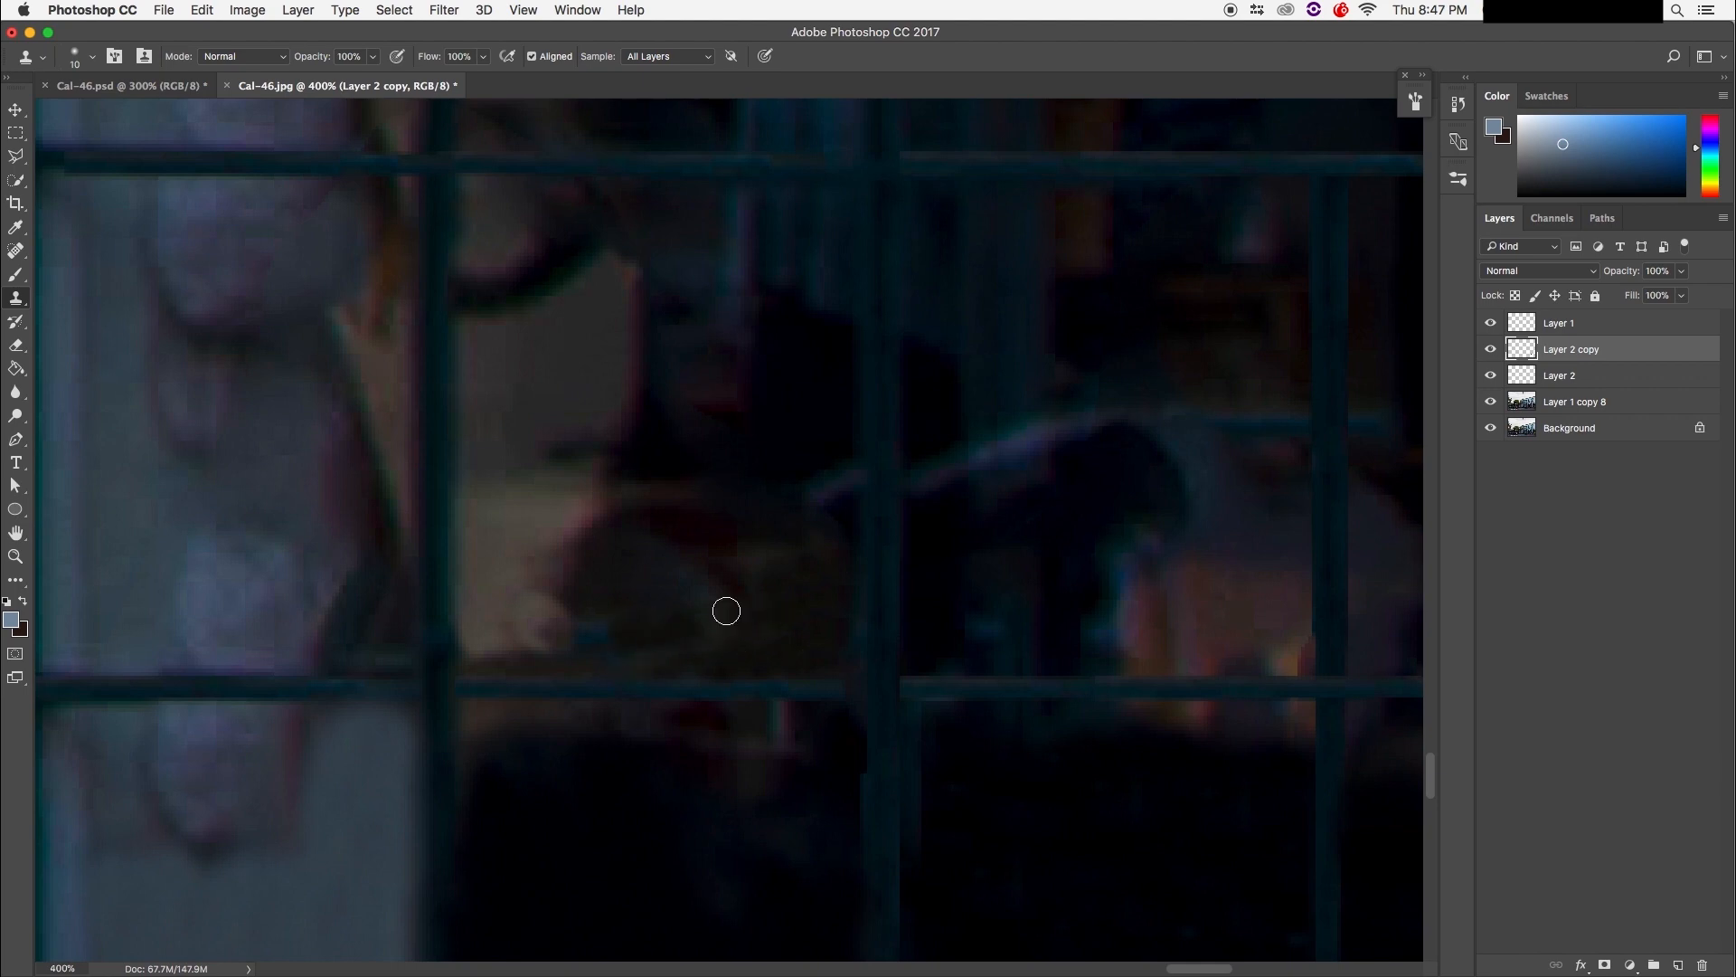
mouse_move(525, 437)
left_mouse_down()
mouse_move(555, 451)
mouse_move(594, 416)
mouse_move(601, 597)
left_mouse_up()
Step: Clone grey and cream texture over the fingers, covering their lower and outer edges
left_click(580, 404, "alt")
left_click_drag(583, 503, 566, 581)
mouse_move(566, 483)
left_mouse_down()
mouse_move(548, 517)
mouse_move(590, 479)
mouse_move(540, 489)
mouse_move(529, 637)
mouse_move(573, 555)
mouse_move(599, 582)
mouse_move(567, 624)
left_mouse_up()
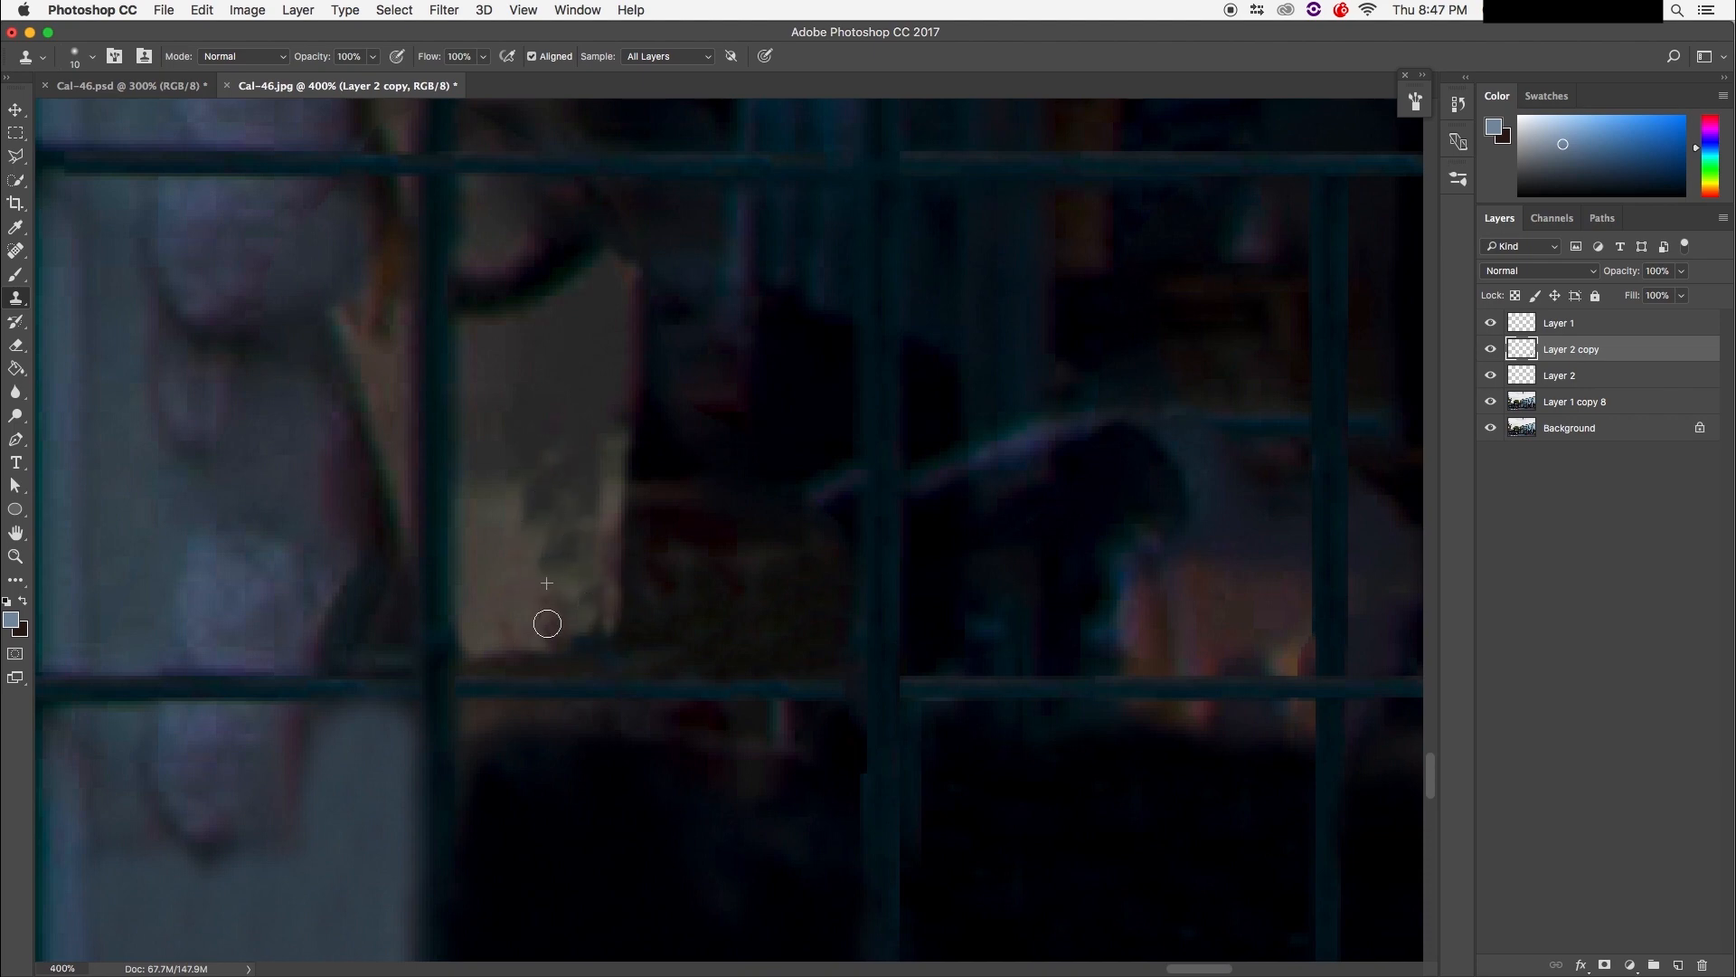
left_click_drag(480, 657, 575, 654)
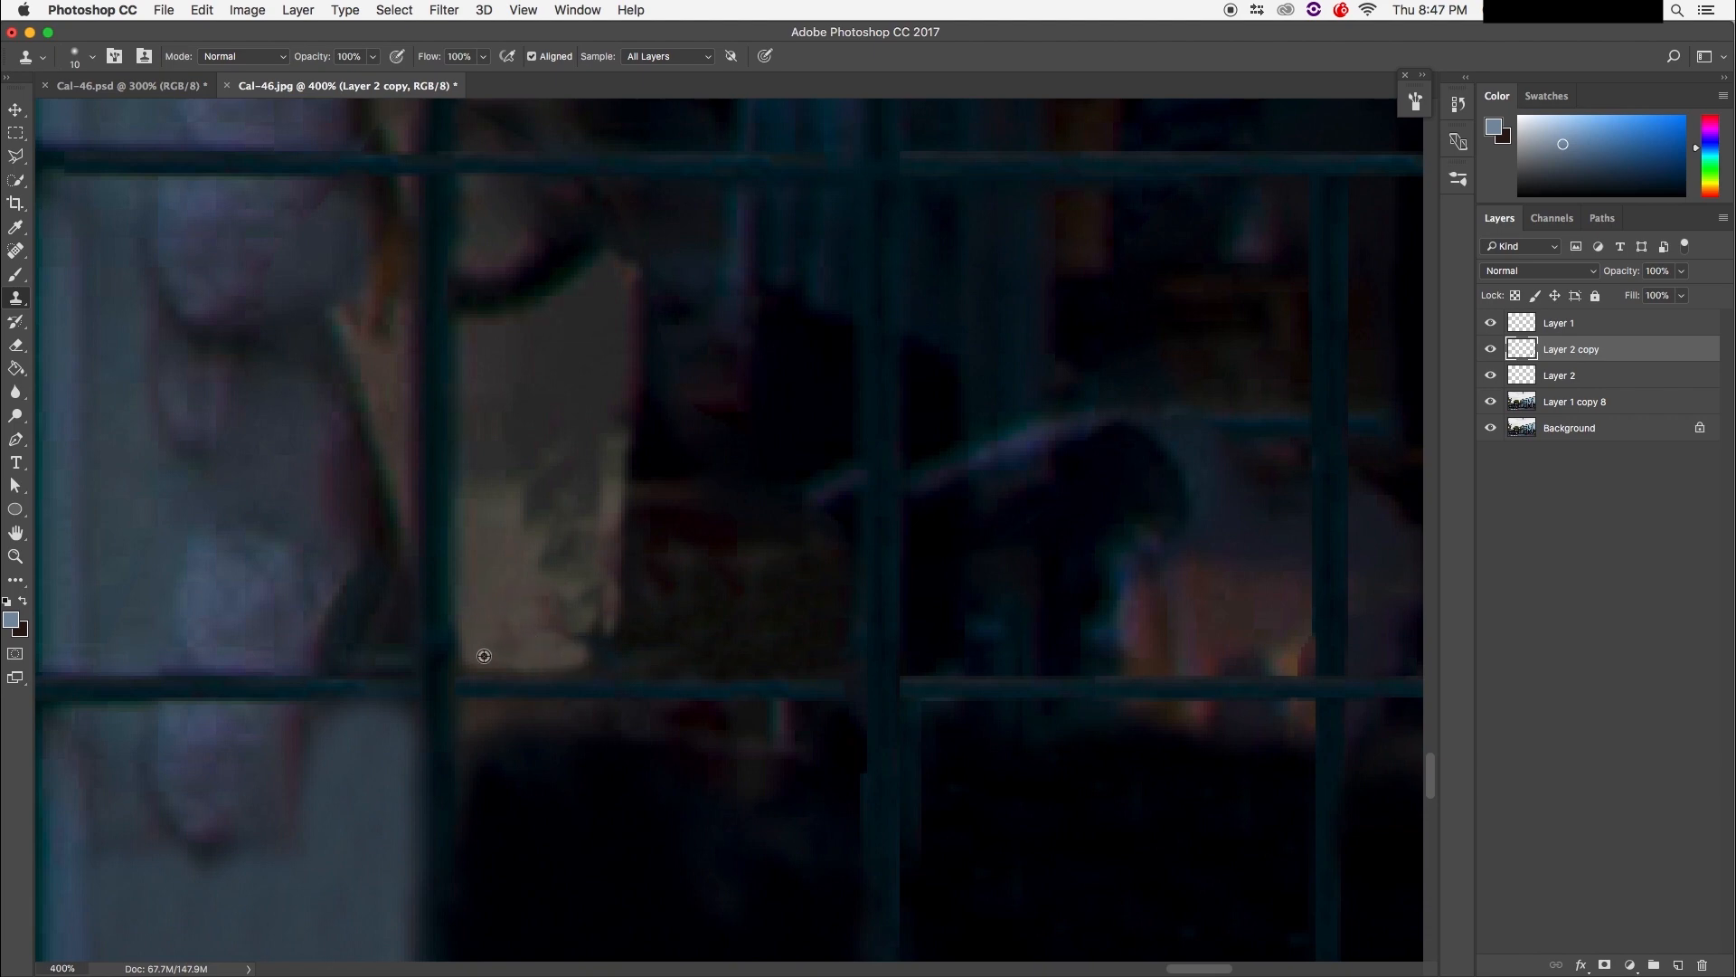
mouse_move(577, 656)
left_mouse_down()
mouse_move(600, 593)
mouse_move(562, 581)
left_mouse_up()
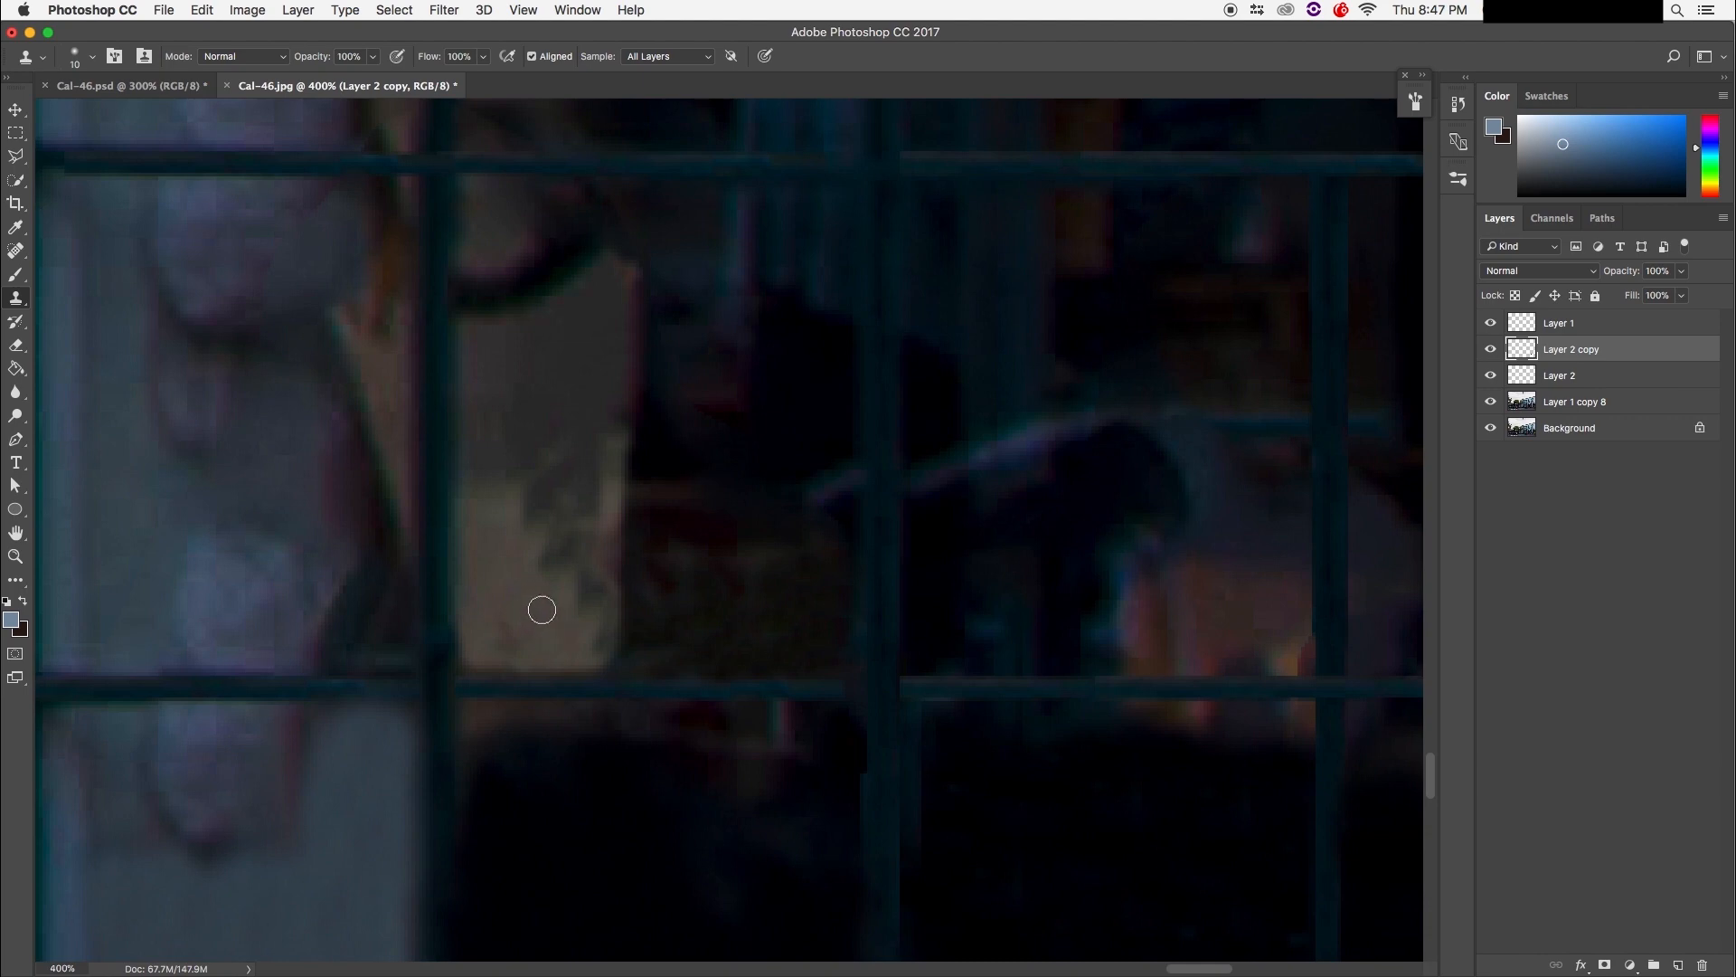
Step: Blend texture across the remaining finger shapes up the pane, then zoom out
left_click(511, 614, "alt")
mouse_move(541, 566)
left_mouse_down()
mouse_move(554, 523)
mouse_move(578, 516)
mouse_move(531, 515)
mouse_move(576, 505)
left_mouse_up()
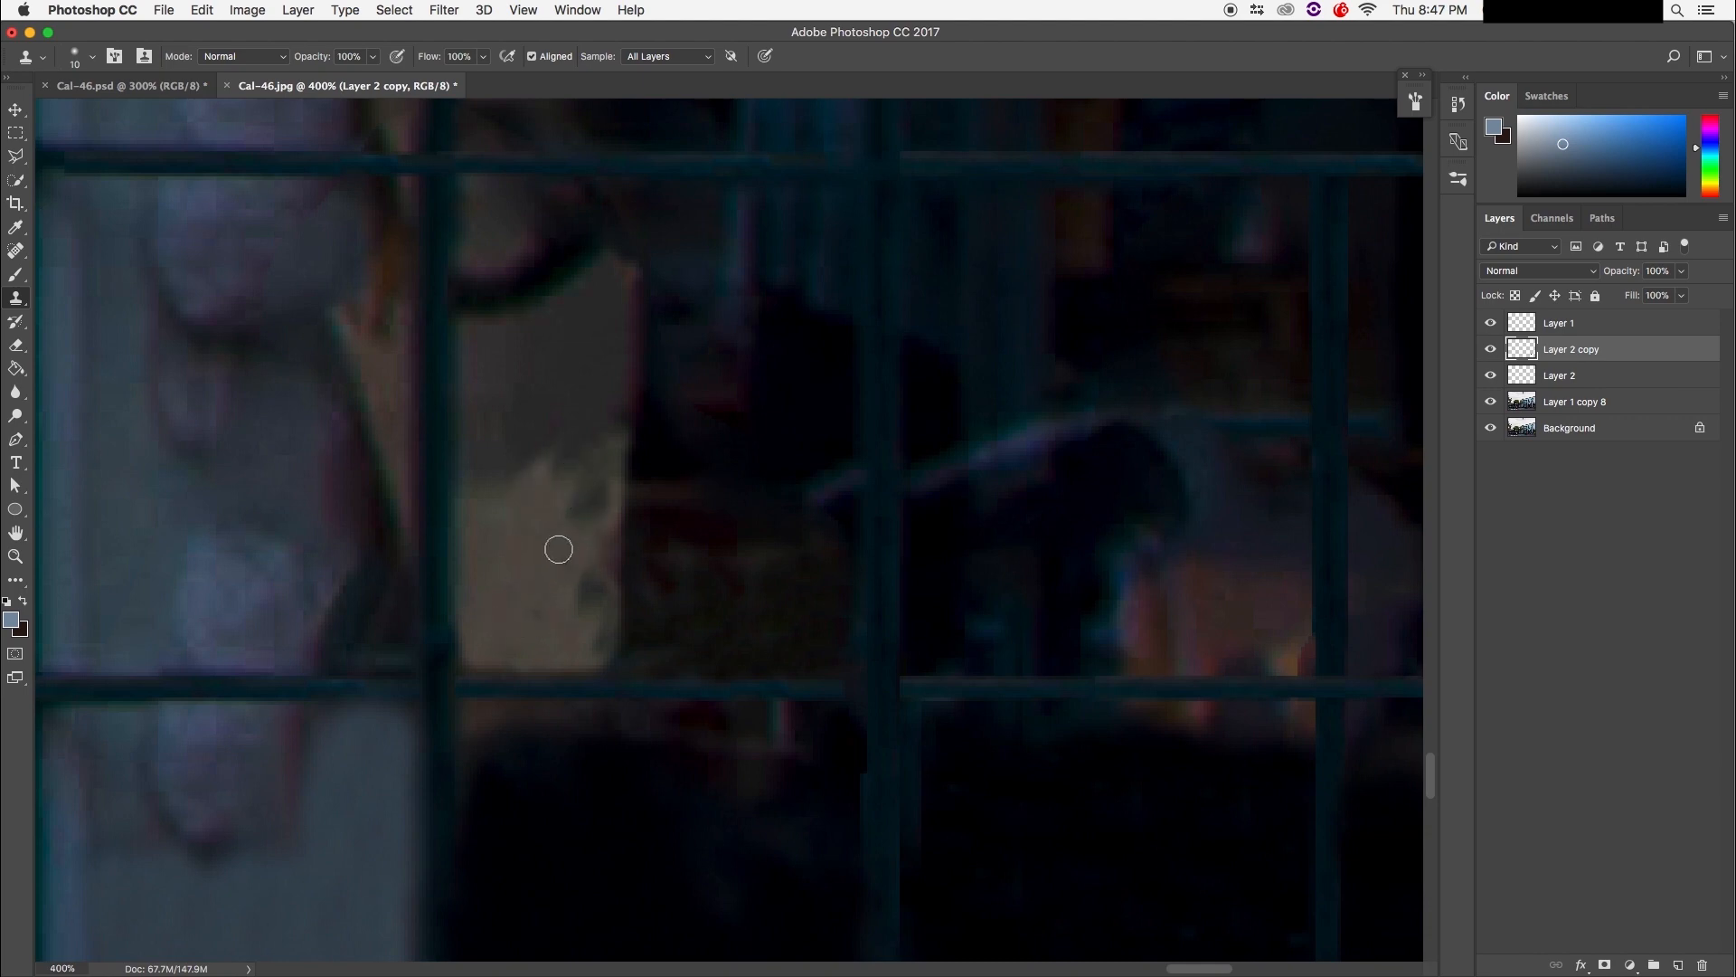
mouse_move(586, 568)
left_mouse_down()
mouse_move(606, 628)
mouse_move(608, 461)
mouse_move(581, 493)
mouse_move(614, 502)
left_mouse_up()
left_click(570, 582, "alt")
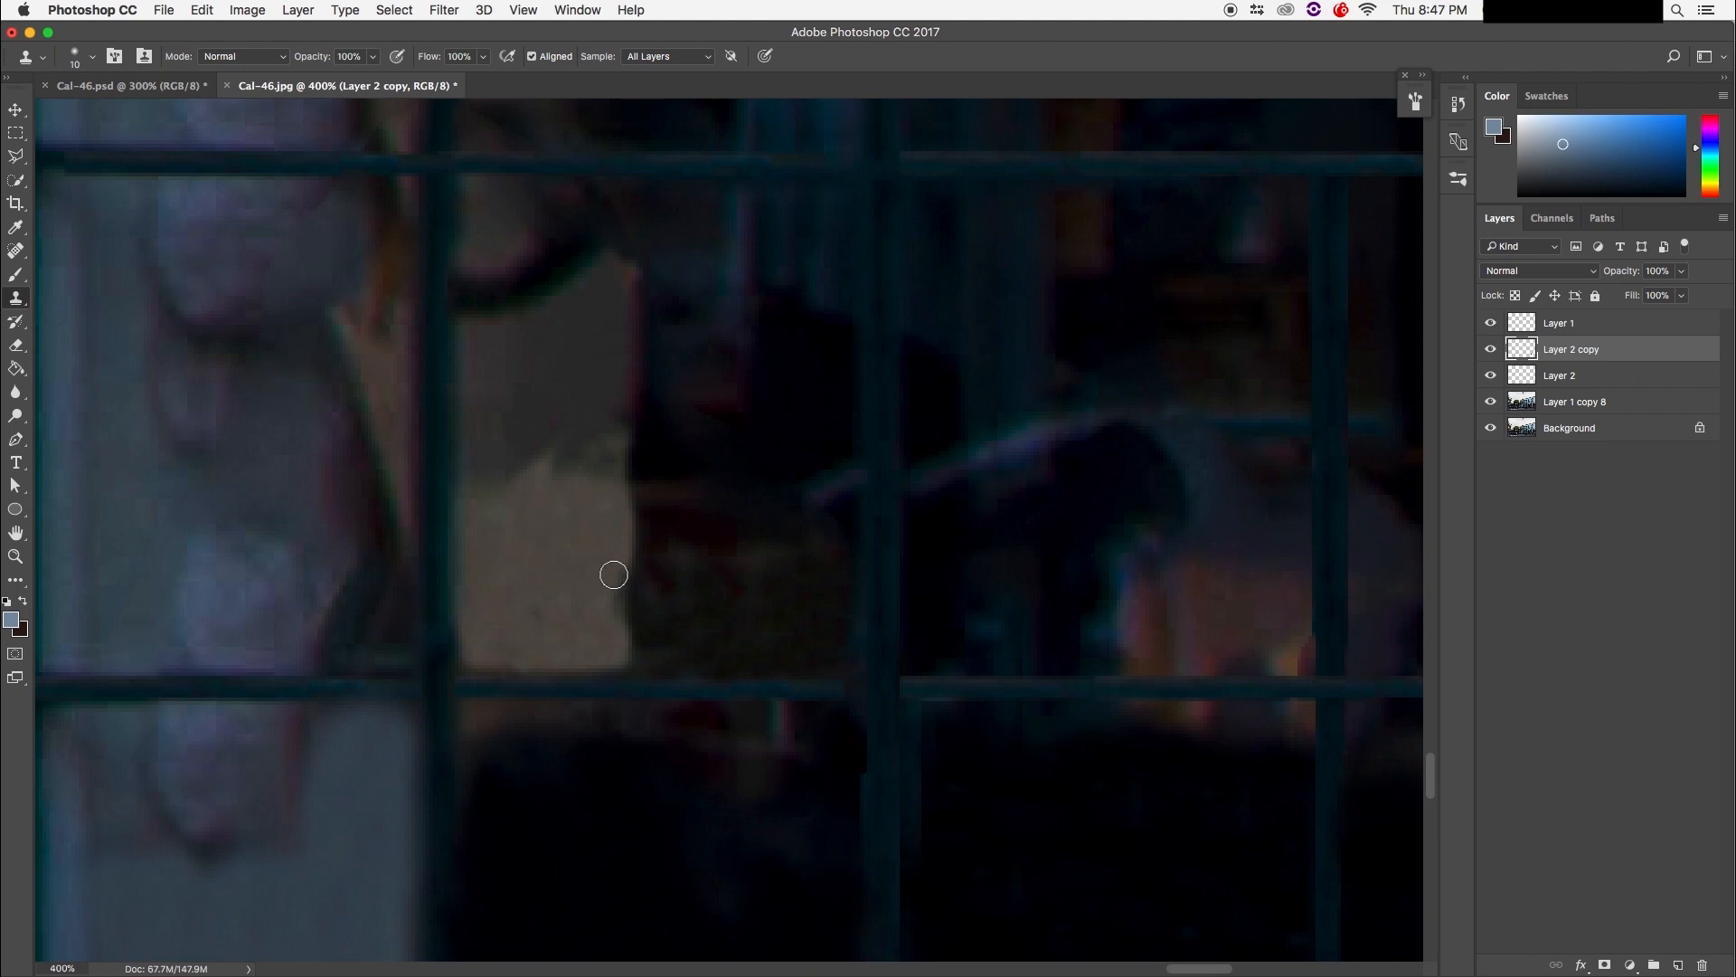
left_click(579, 512, "alt")
mouse_move(560, 493)
left_mouse_down()
mouse_move(597, 446)
mouse_move(572, 458)
mouse_move(606, 446)
left_mouse_up()
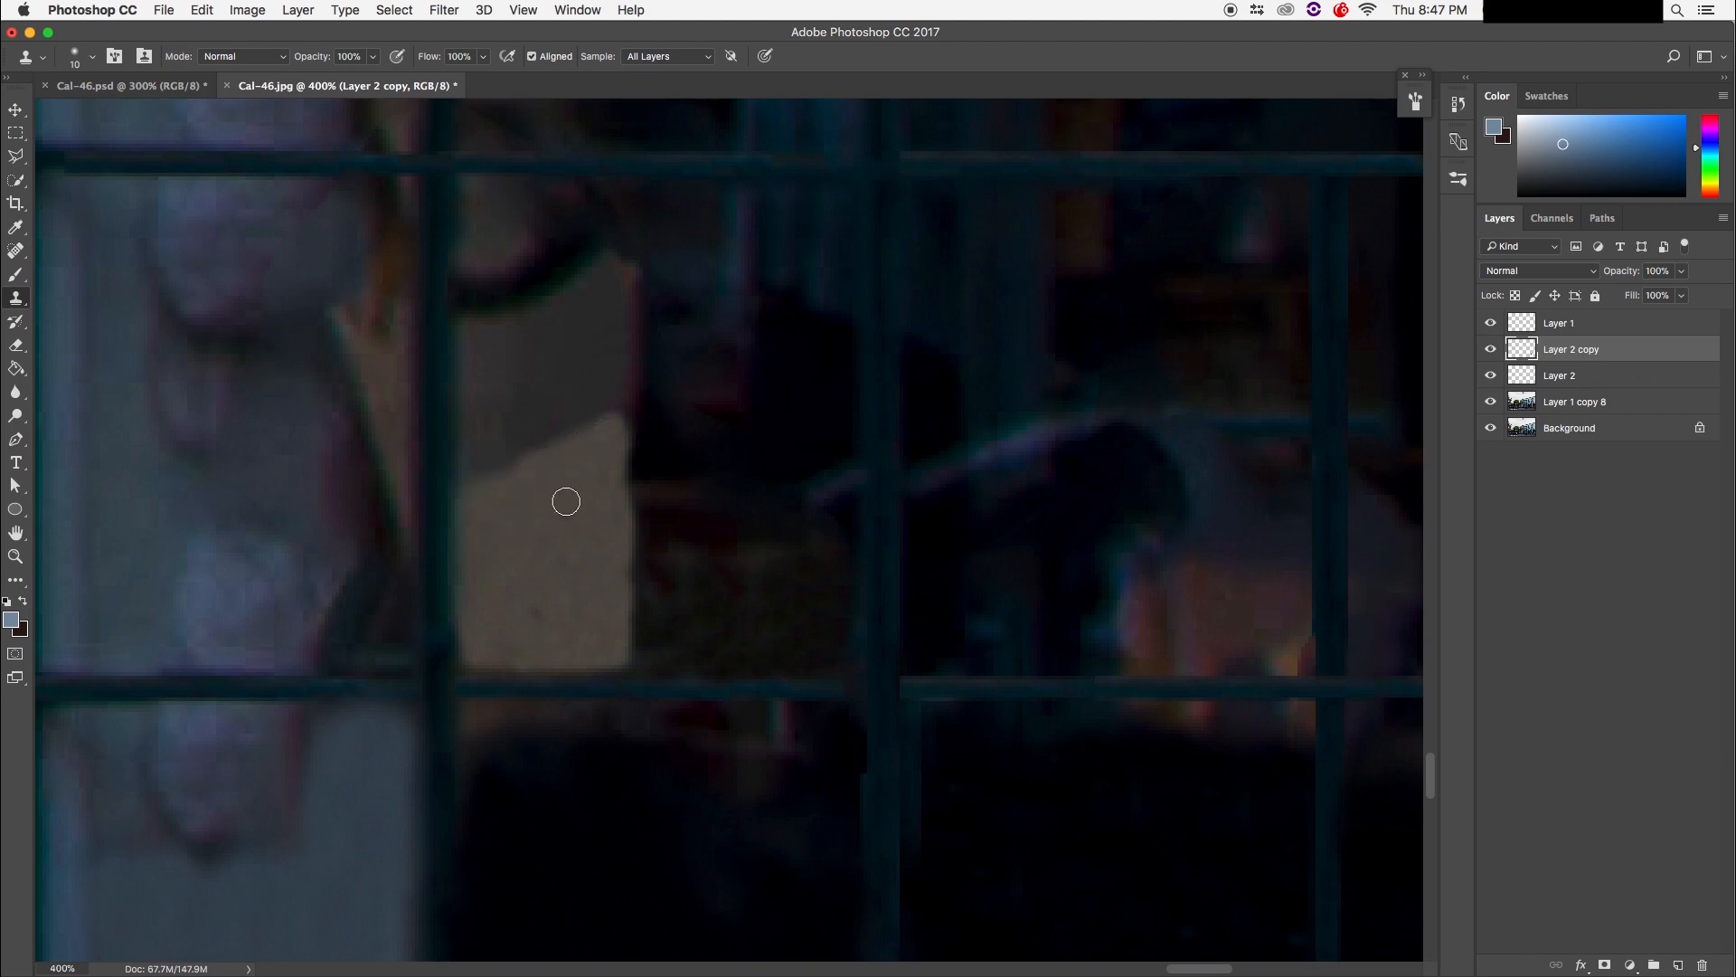
key("super+minus")
key("super+minus")
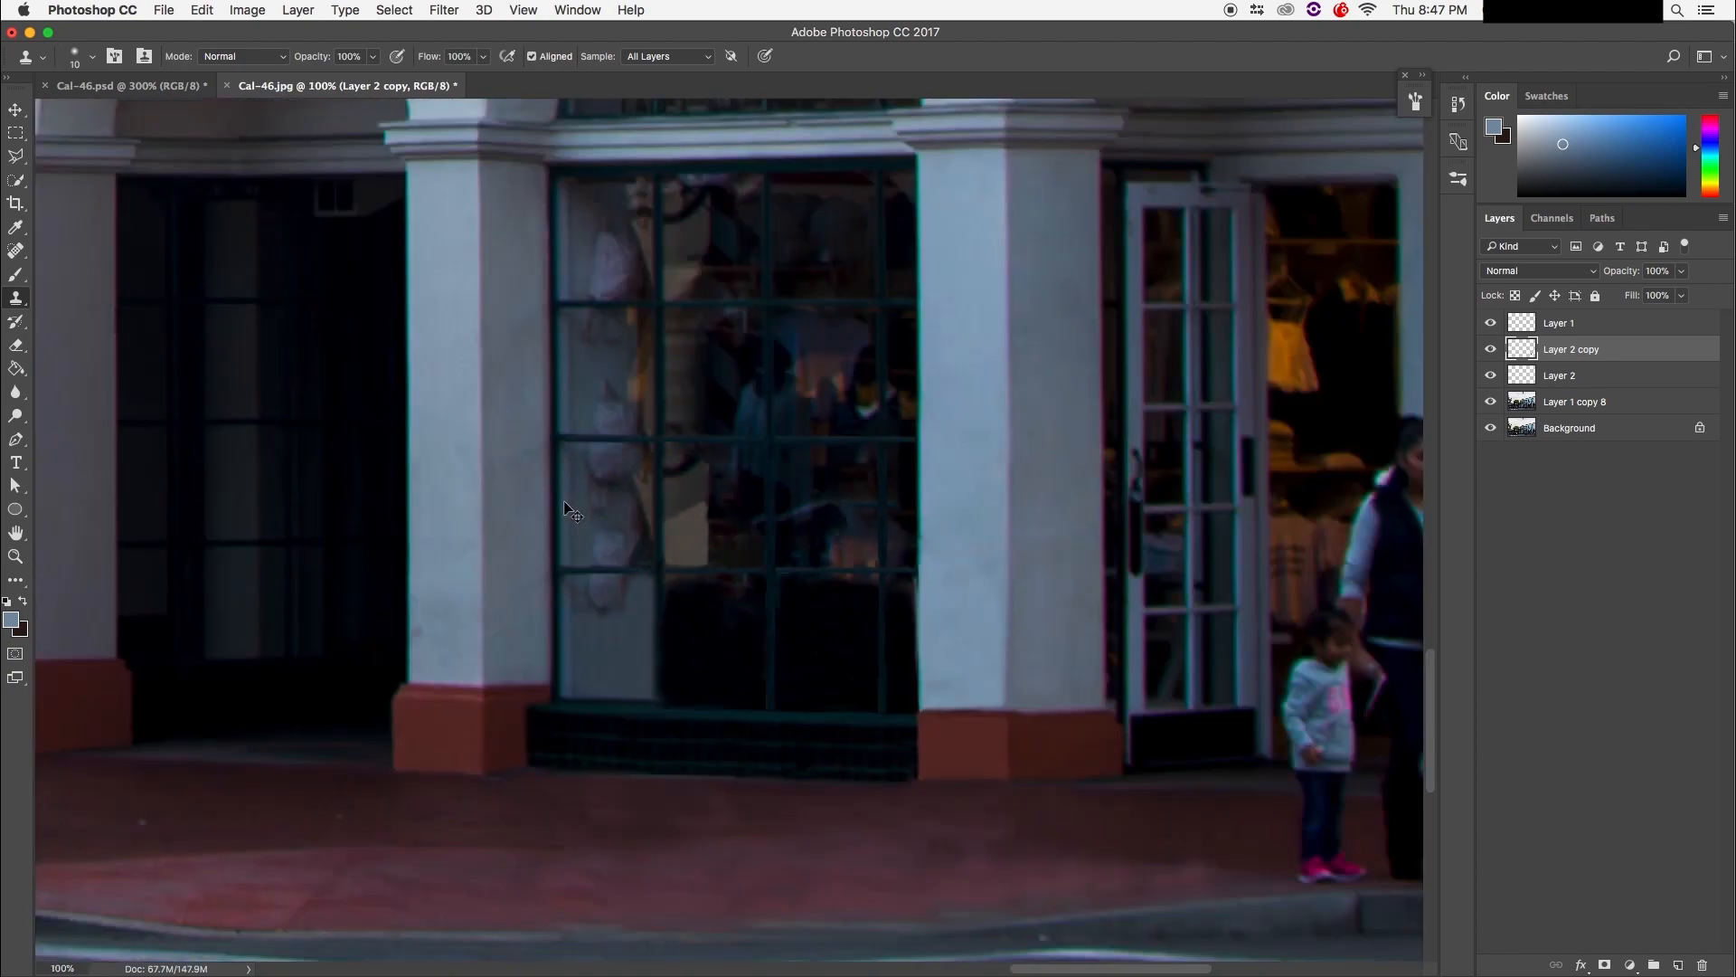
Step: Zoom and pan around the lower-right storefront window to review the reflection repair
key("super+minus")
key("super+minus")
key("super+minus")
key("super+minus")
key("super+minus")
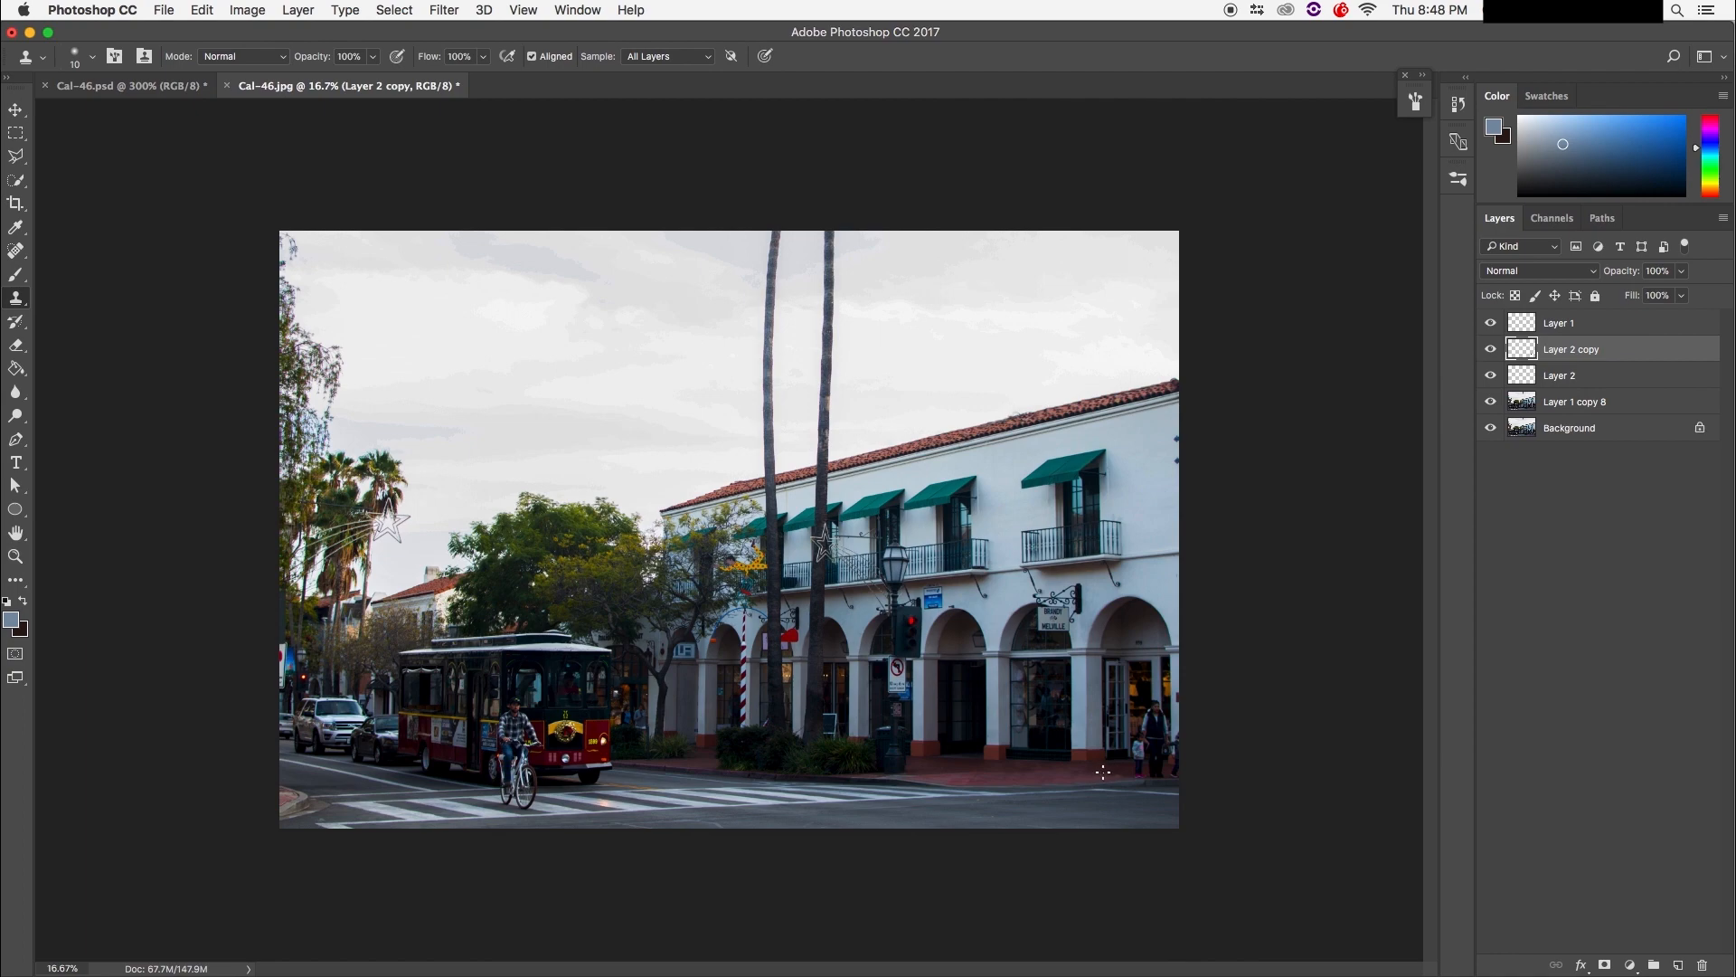
key("super+plus")
key("super+plus")
key("super+plus")
left_click_drag(1000, 714, 543, 470)
left_click_drag(959, 733, 602, 522)
key("super+plus")
key("super+plus")
key("super+plus")
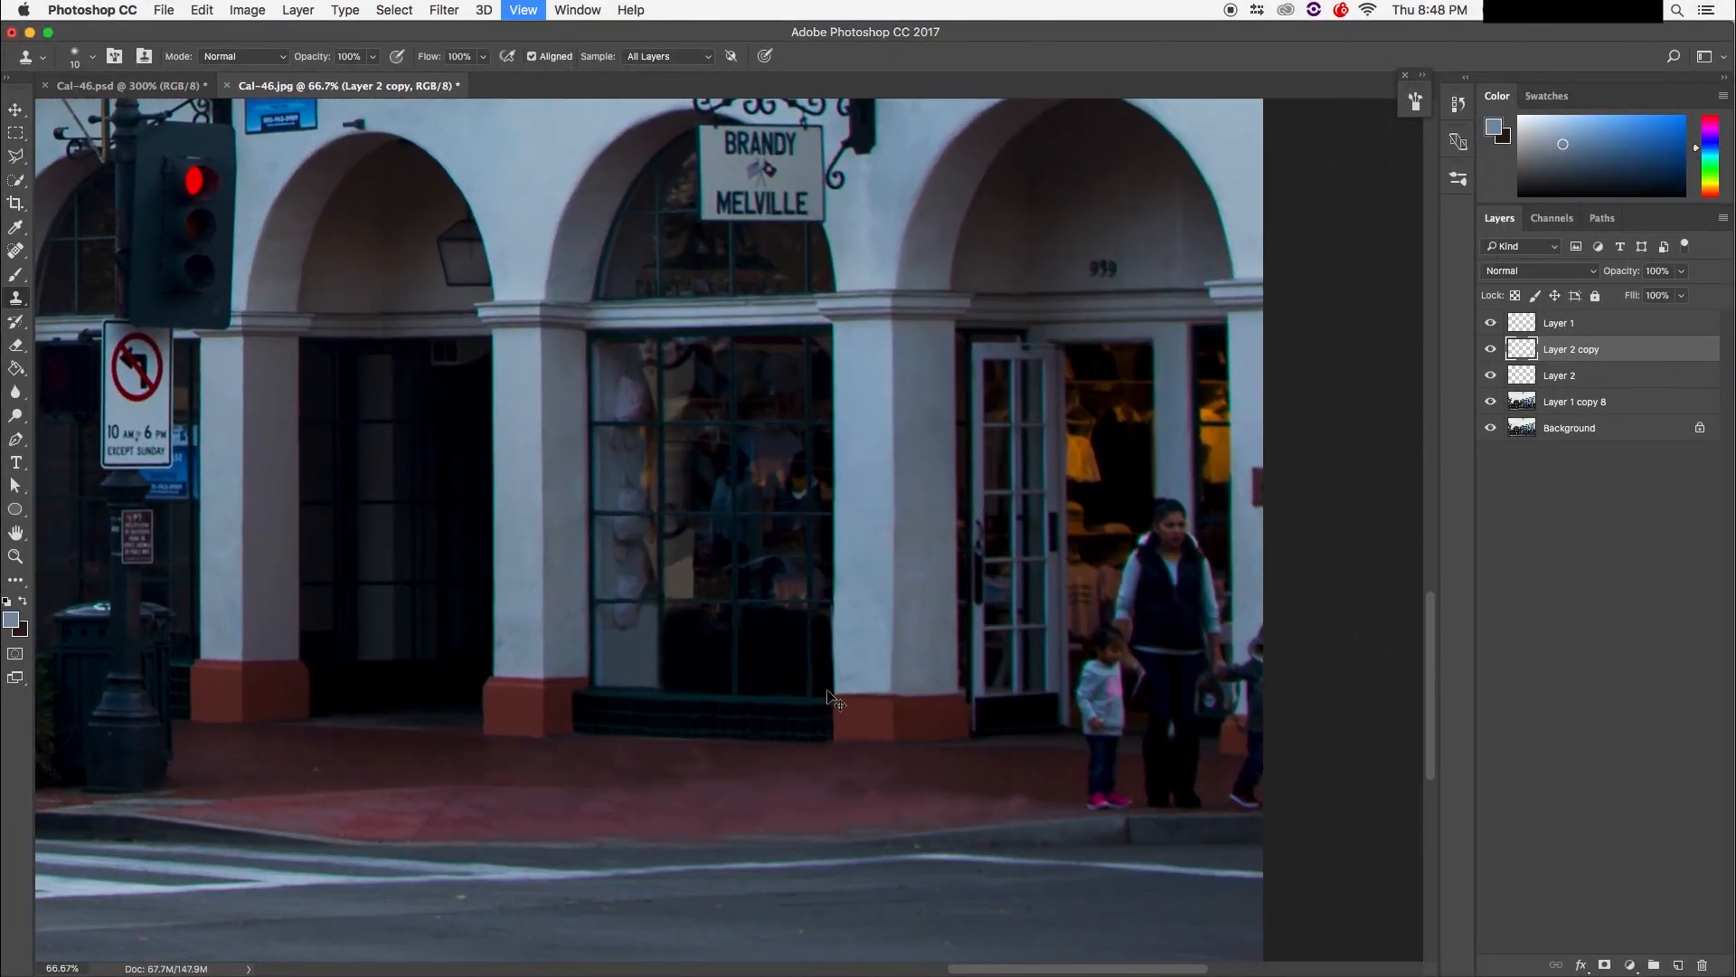
left_click_drag(828, 690, 771, 663)
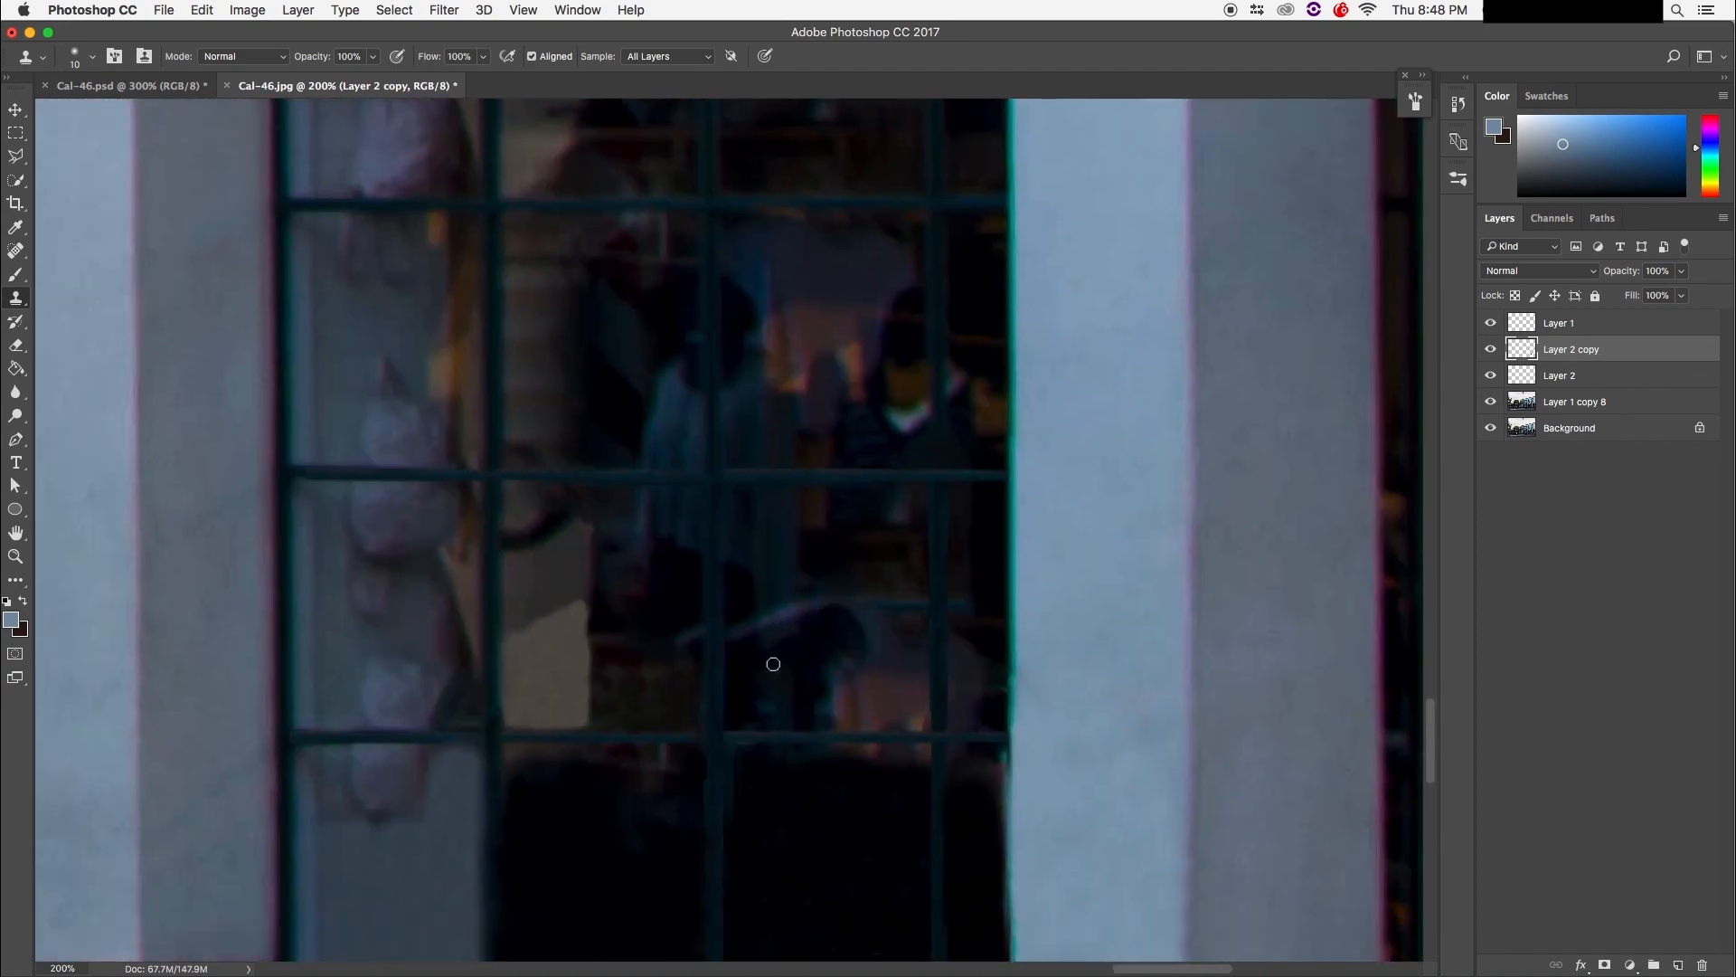
key("super+minus")
key("super+minus")
key("super+minus")
key("super+minus")
key("super+minus")
key("super+minus")
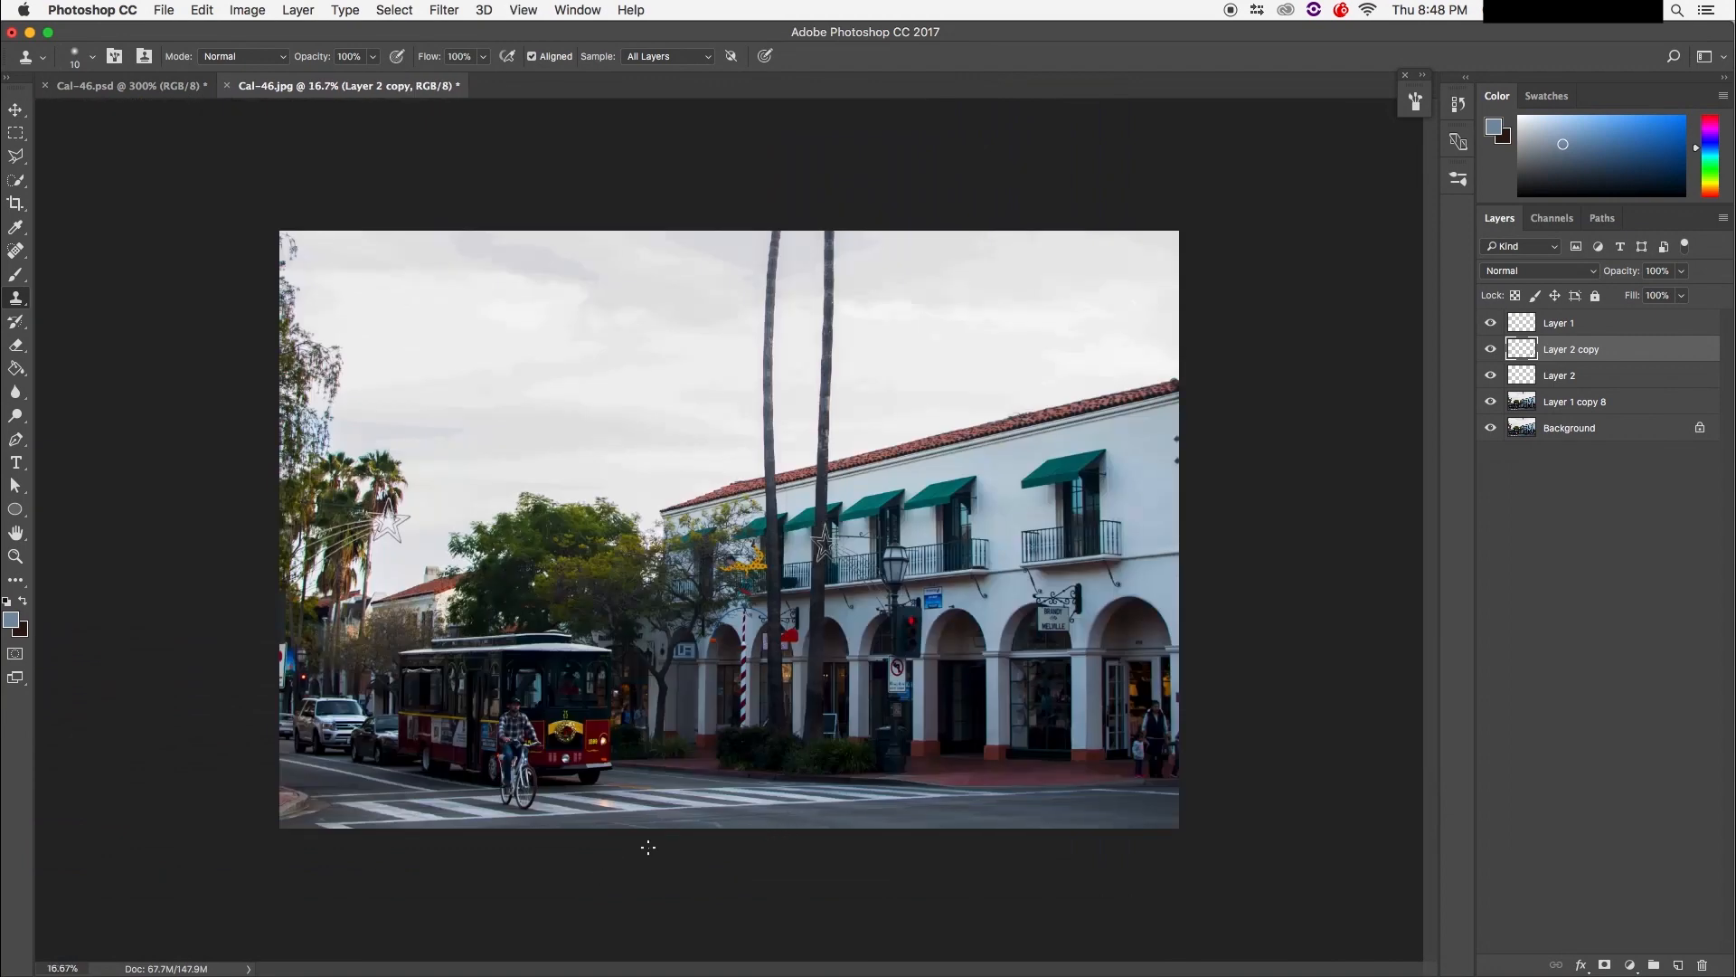
Step: Select Layer 1 through Layer 1 copy 8 together, four layers in all
key("super+plus")
key("super+plus")
key("super+plus")
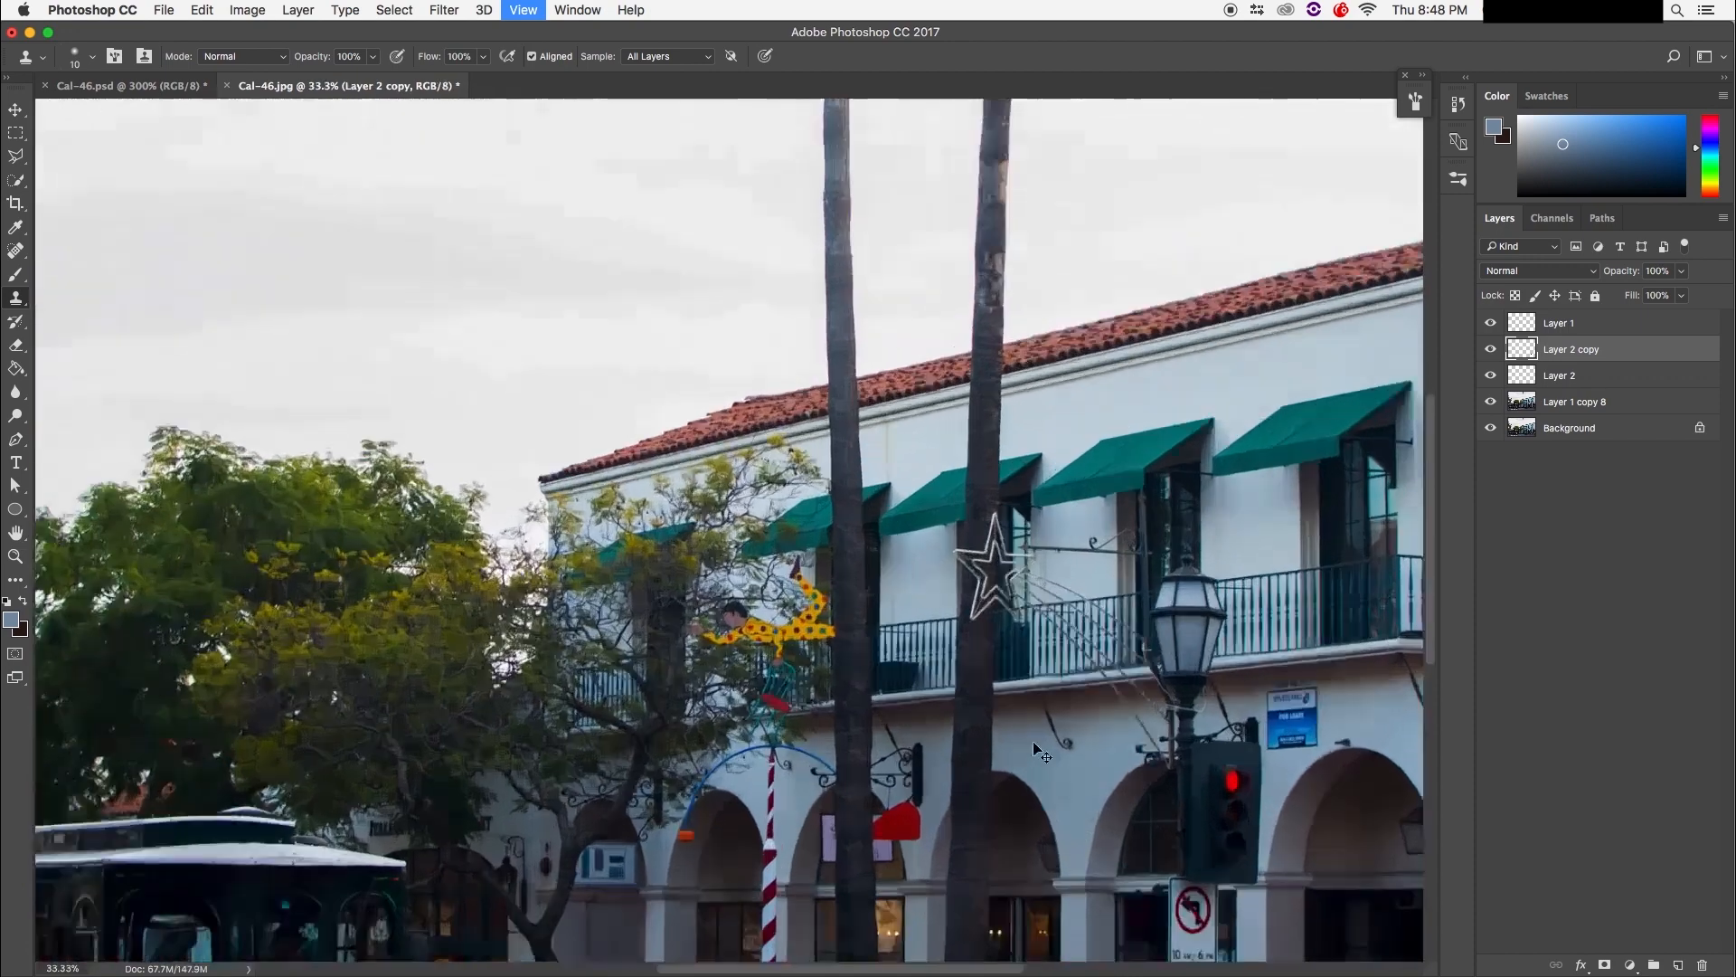
key("super+plus")
key("super+plus")
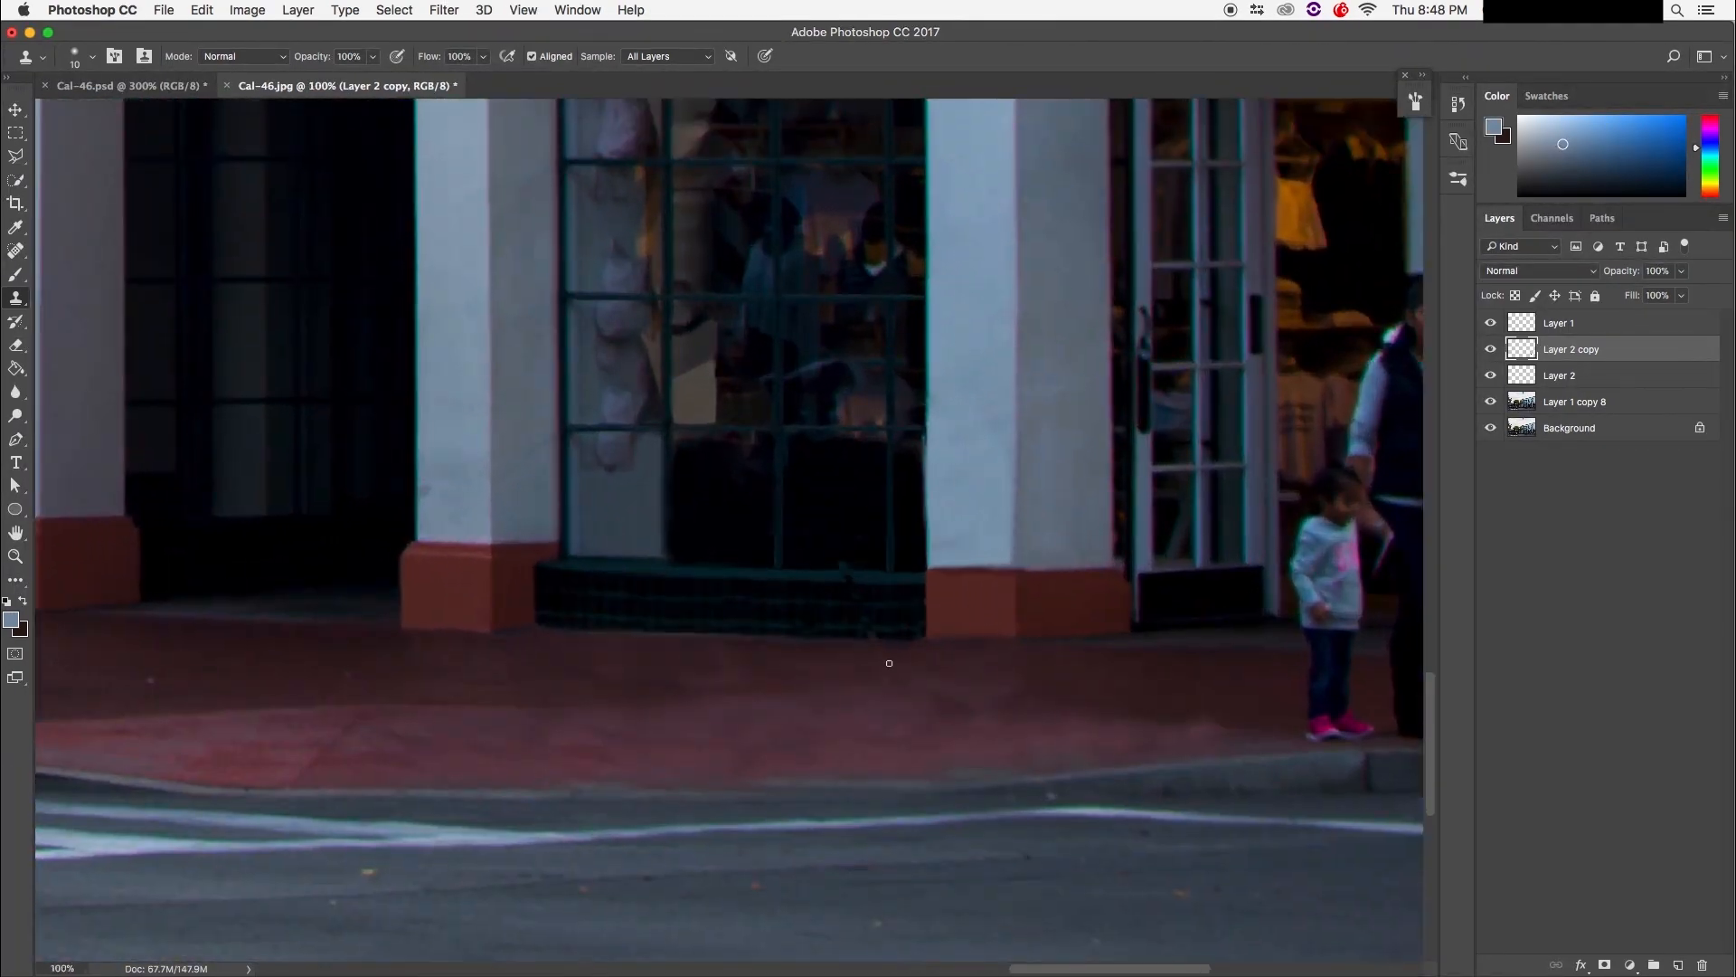
left_click(1618, 325)
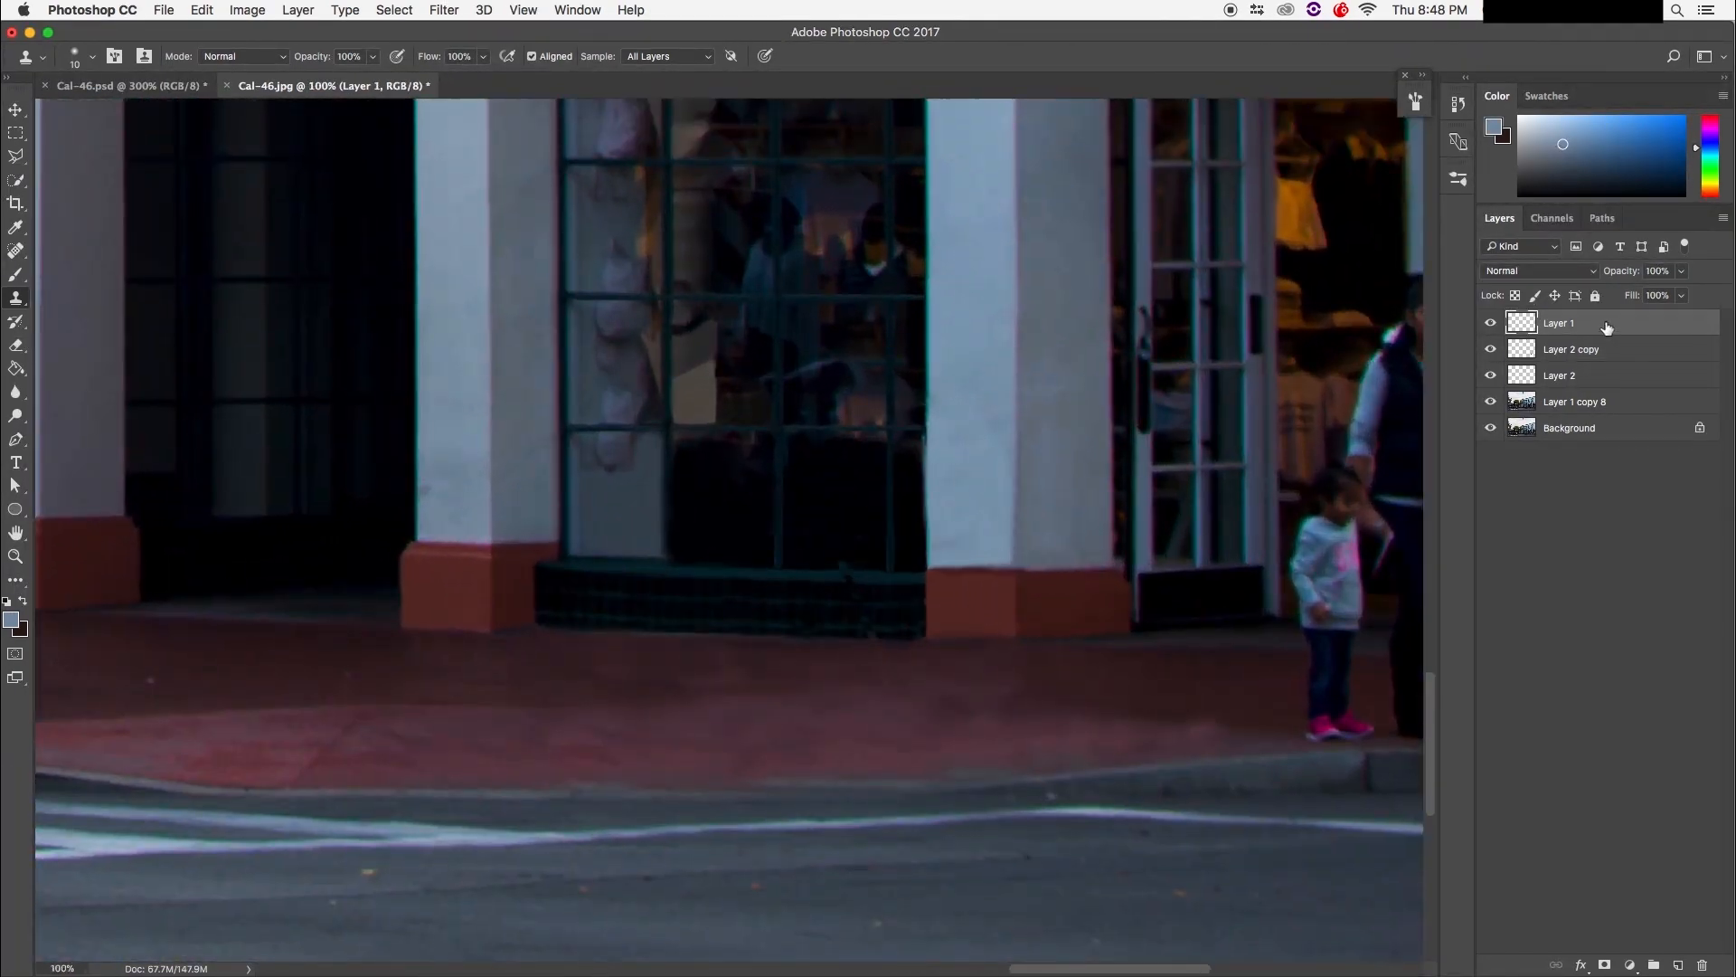
left_click(1639, 402, "shift")
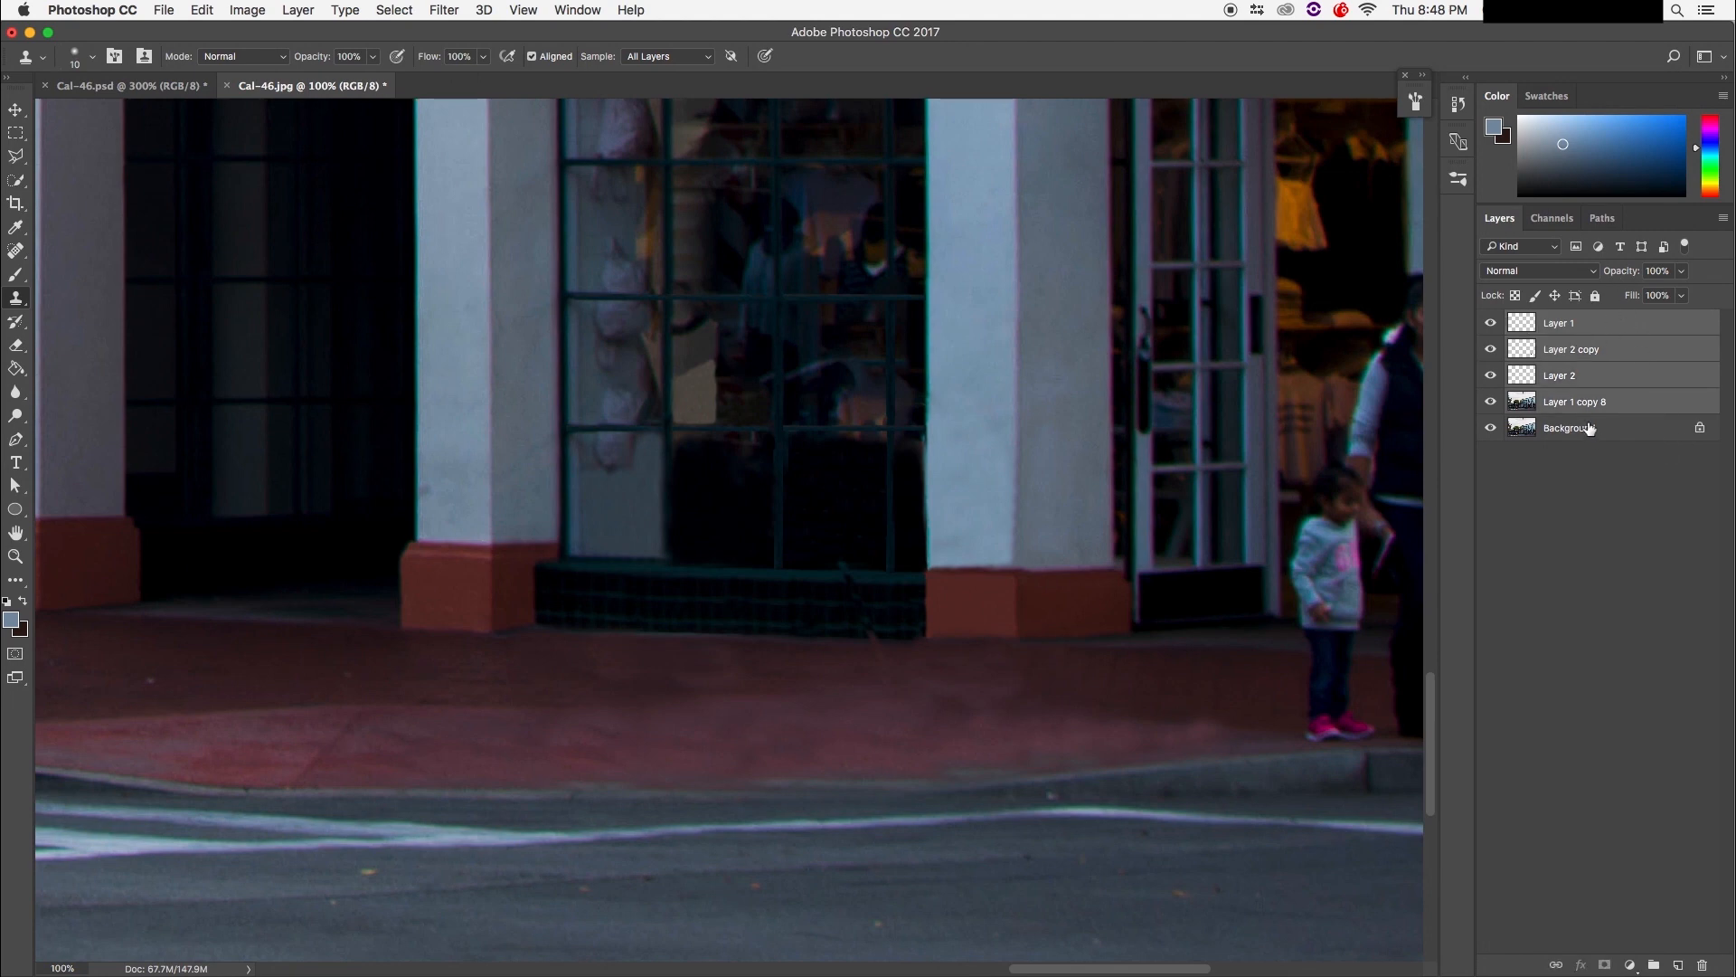
Step: Merge the four retouching layers with Cmd+E and flip the merged layer's visibility to compare
key("super+e")
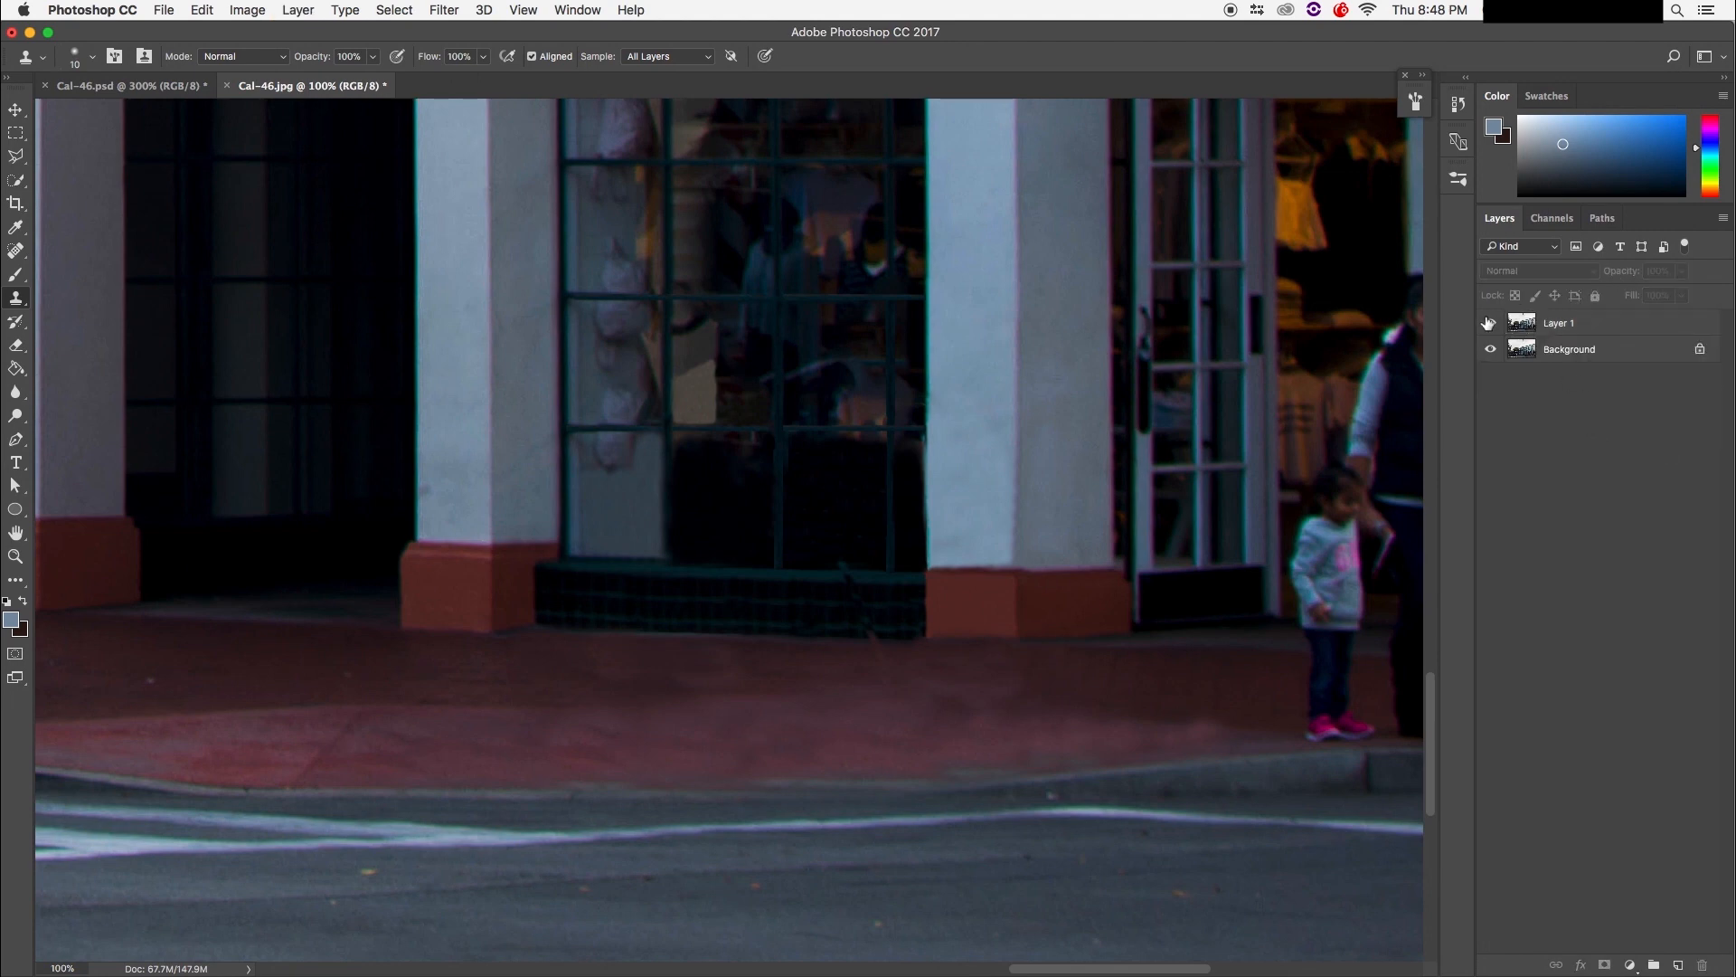
left_click(1493, 326)
left_click(1493, 326)
left_click(1492, 326)
left_click(1492, 325)
left_click(1493, 326)
left_click(1493, 326)
left_click(1493, 326)
left_click(1493, 325)
left_click(1493, 325)
left_click(1493, 325)
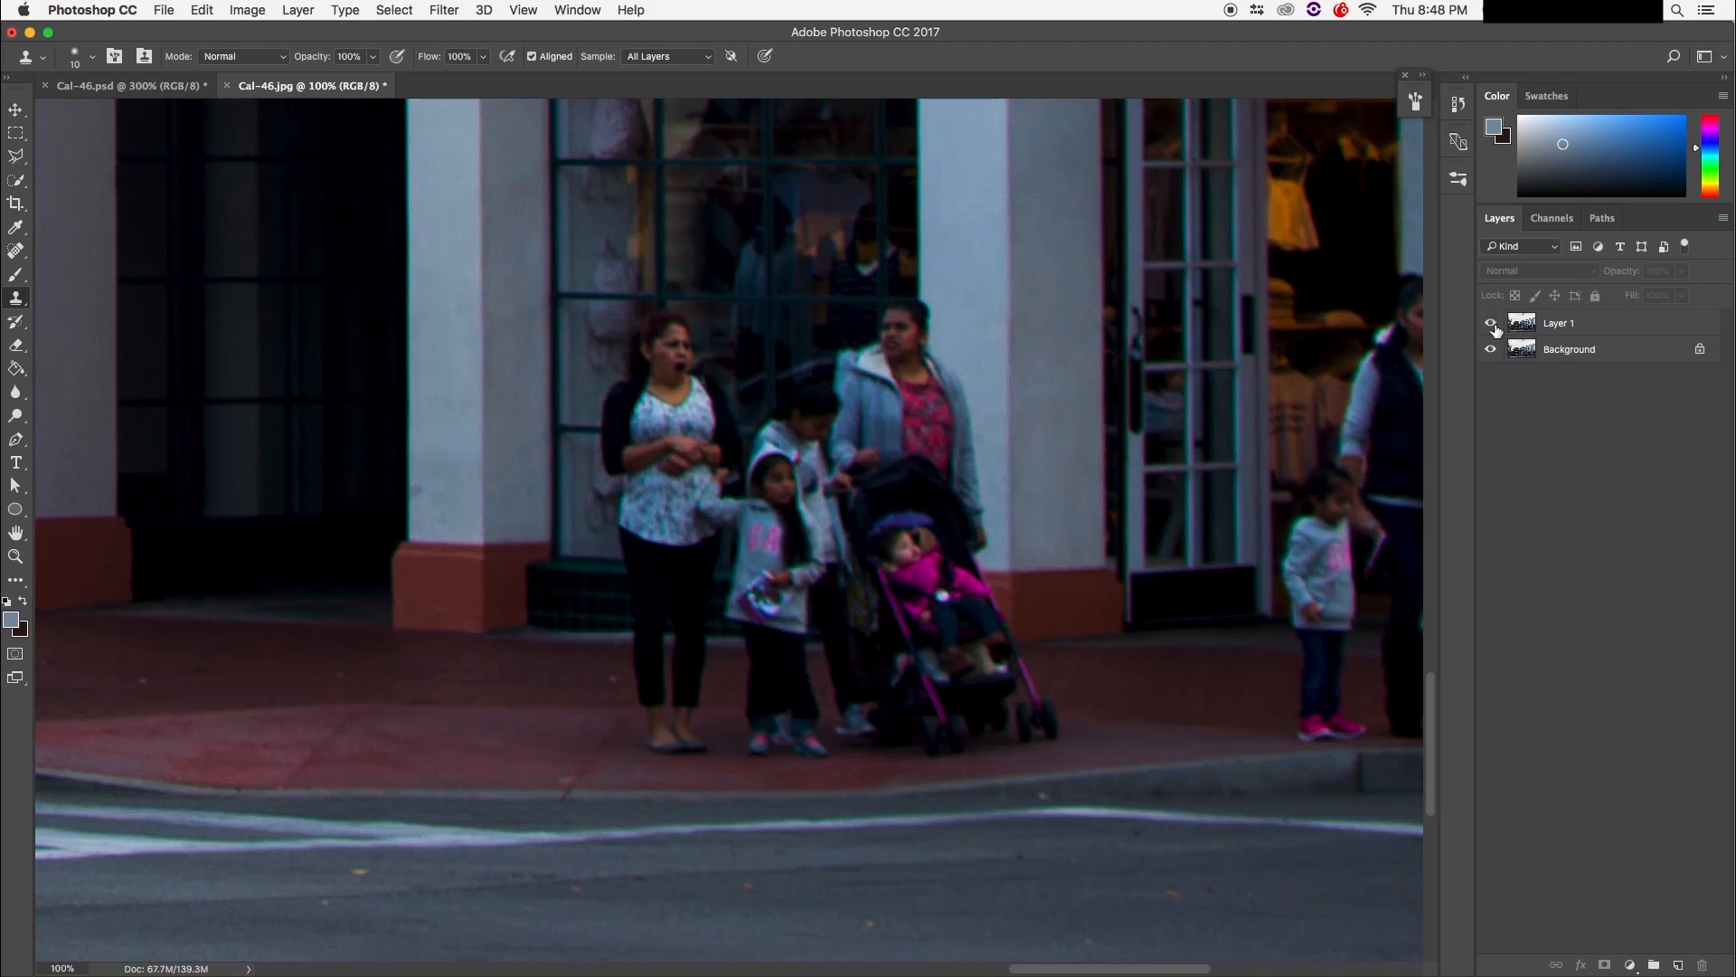
left_click(1493, 325)
left_click(1493, 326)
left_click(1493, 325)
left_click(1492, 326)
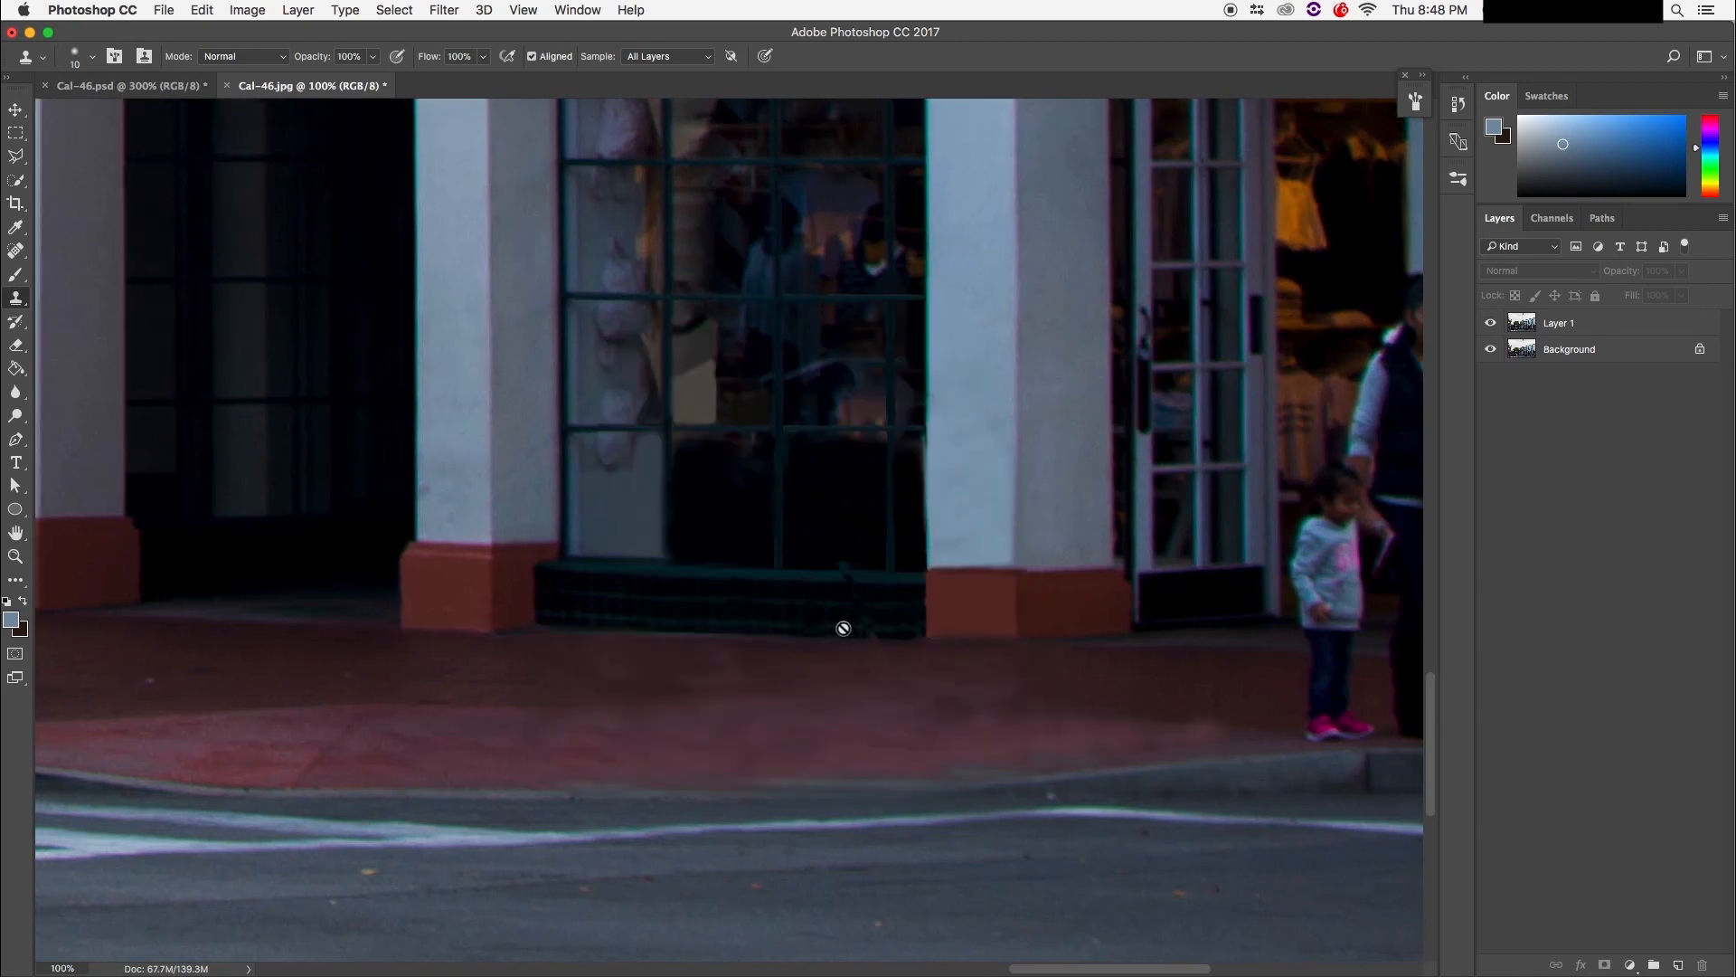
Step: Undo the merge, merge the layers into Layer 1 again, and re-check before/after
key("super+z")
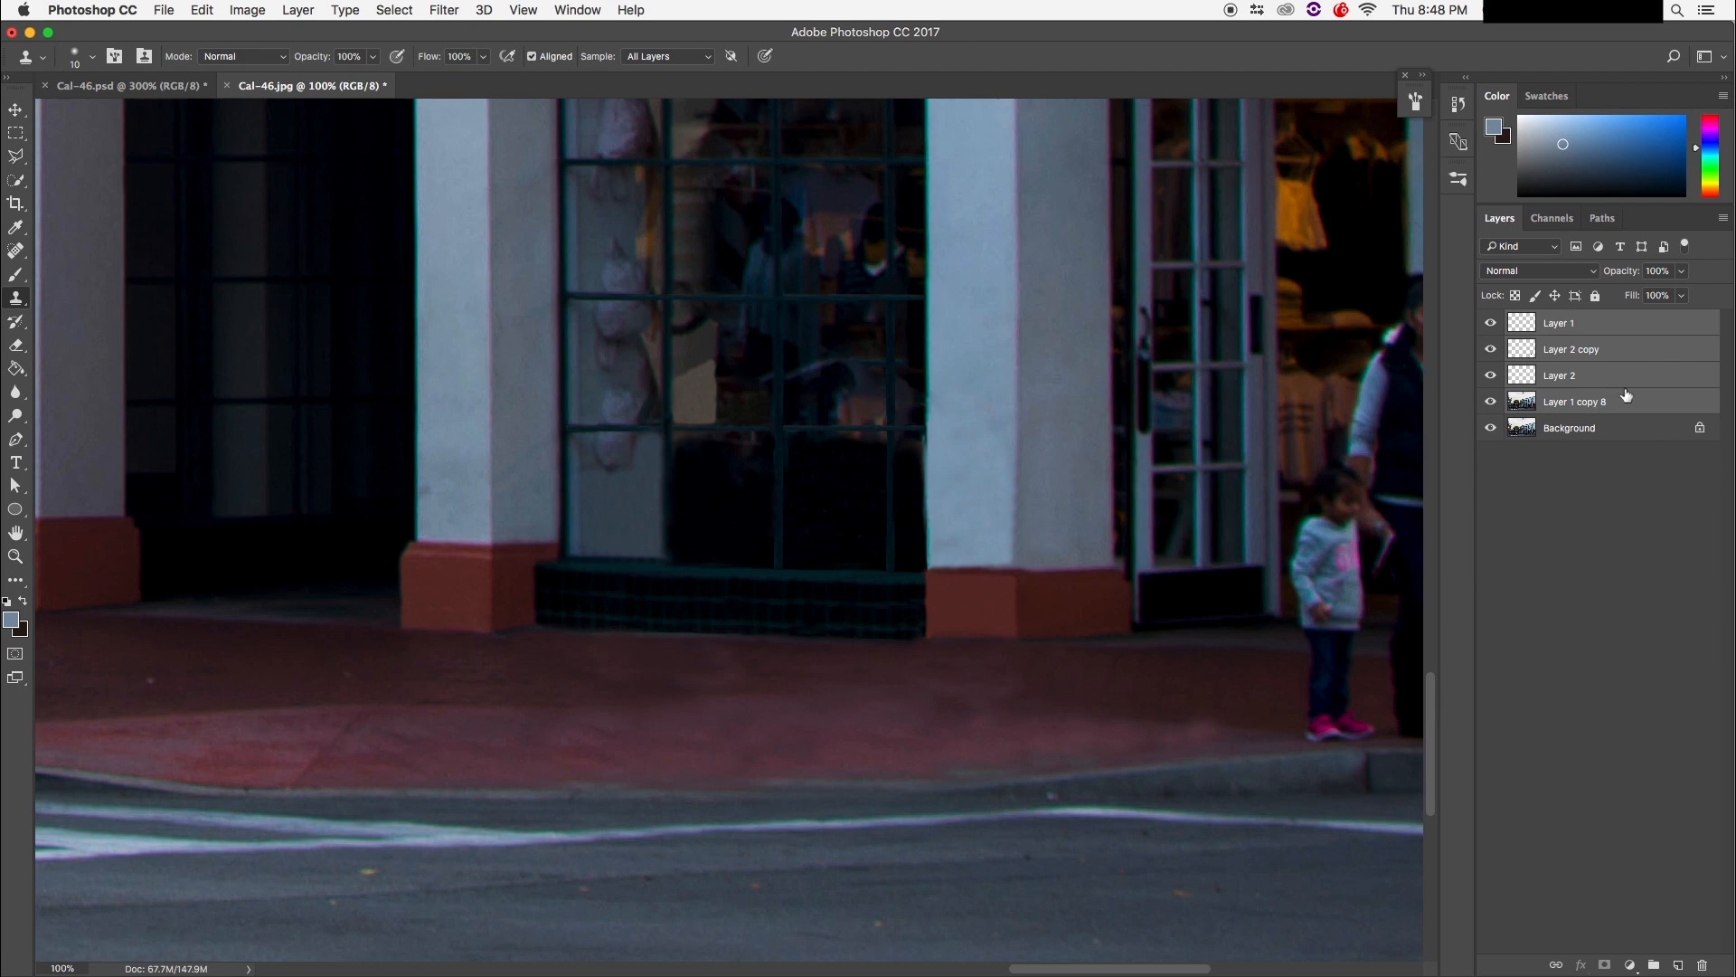
key("super+e")
left_click(1493, 326)
left_click(1493, 326)
left_click(1493, 326)
left_click(1493, 325)
left_click(1493, 325)
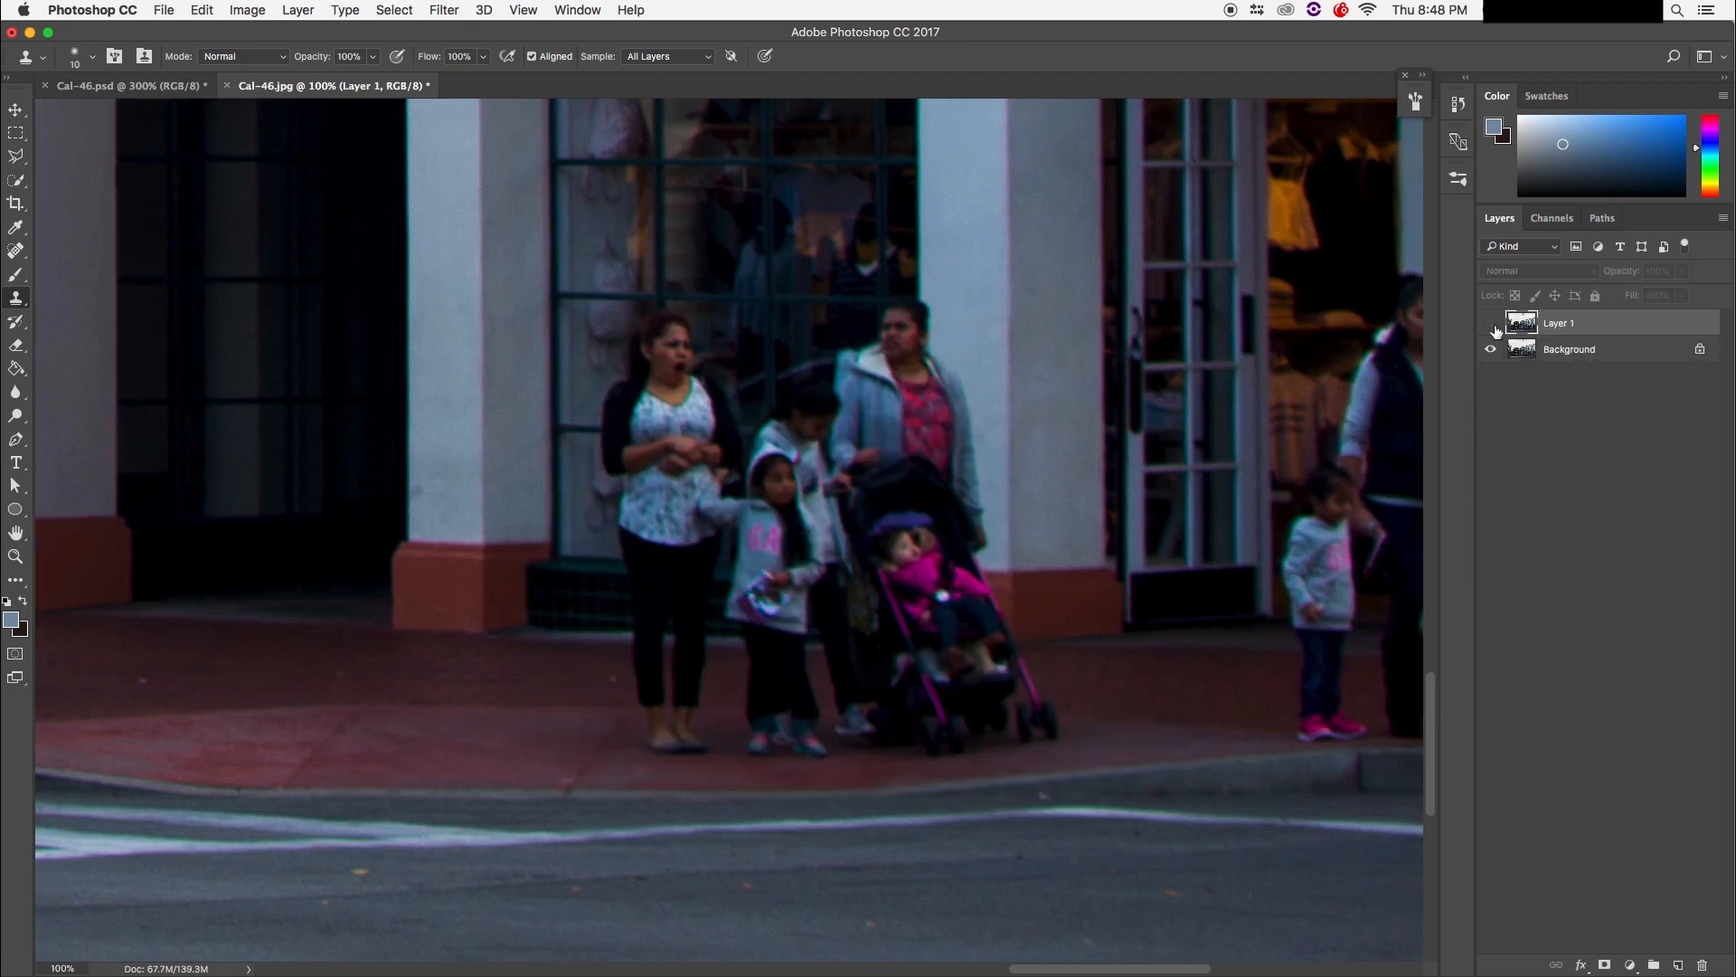
left_click(1492, 326)
left_click(1493, 325)
left_click(1493, 326)
left_click(1493, 325)
left_click(1493, 326)
left_click(1493, 326)
left_click(1493, 326)
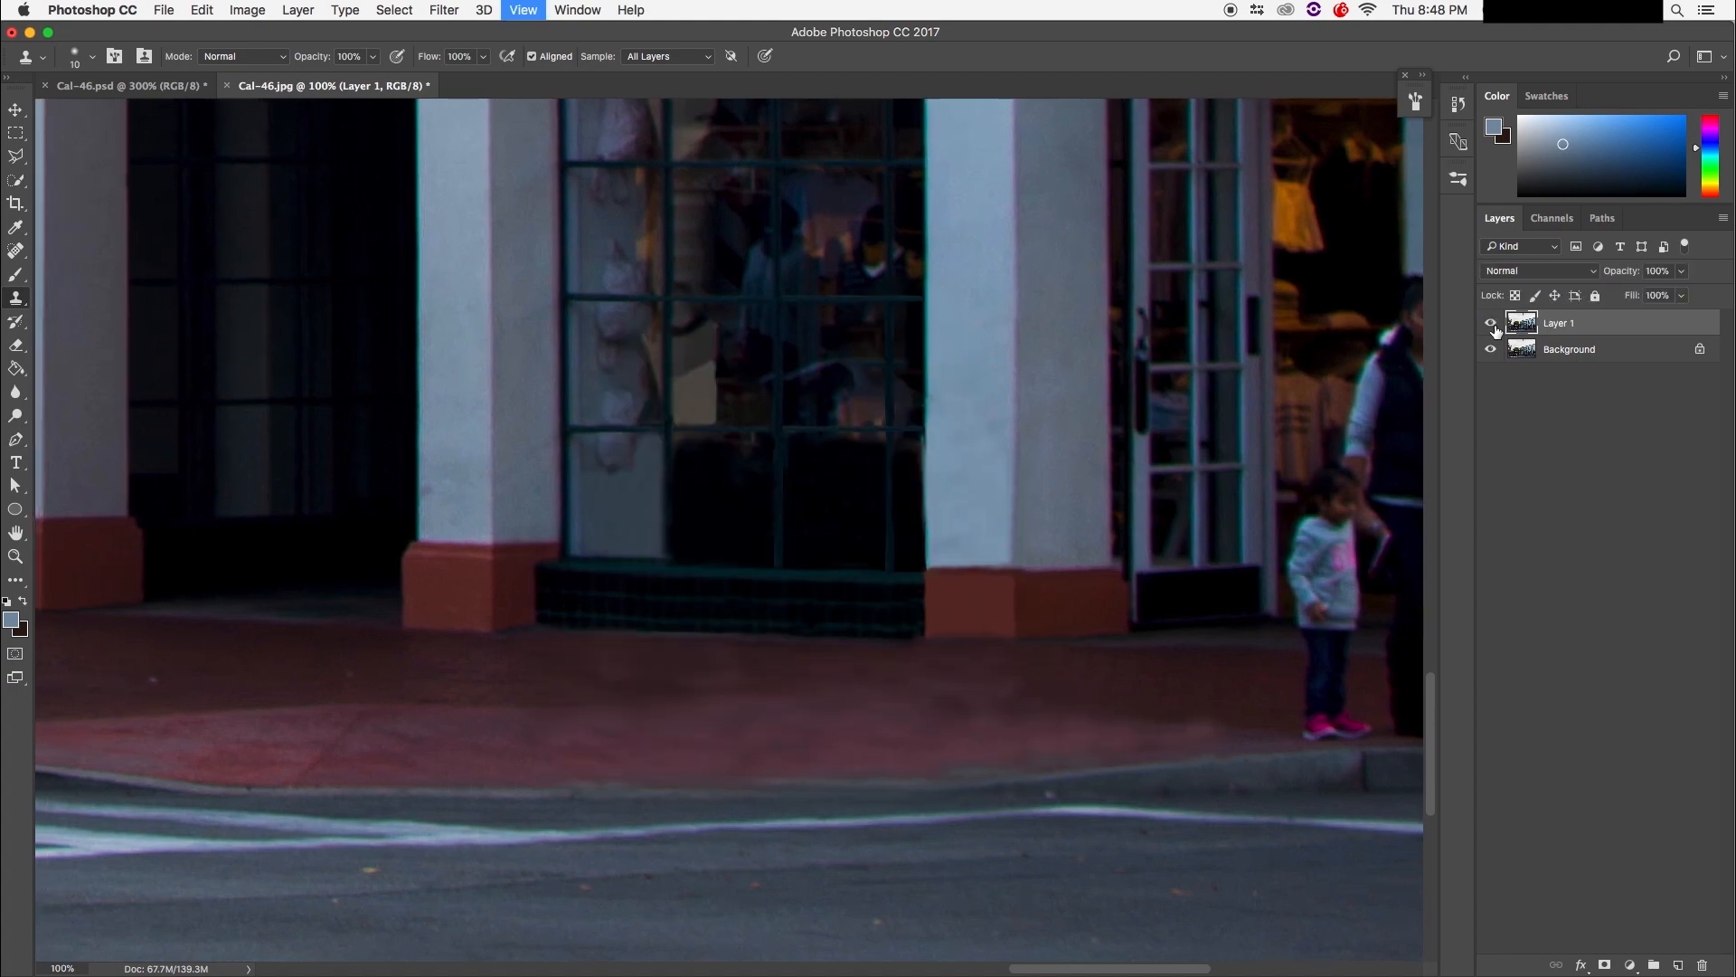
Step: Zoom out to the whole photo and compare the retouched street with the original pedestrians
key("super+minus")
key("super+minus")
key("super+minus")
key("super+minus")
key("super+minus")
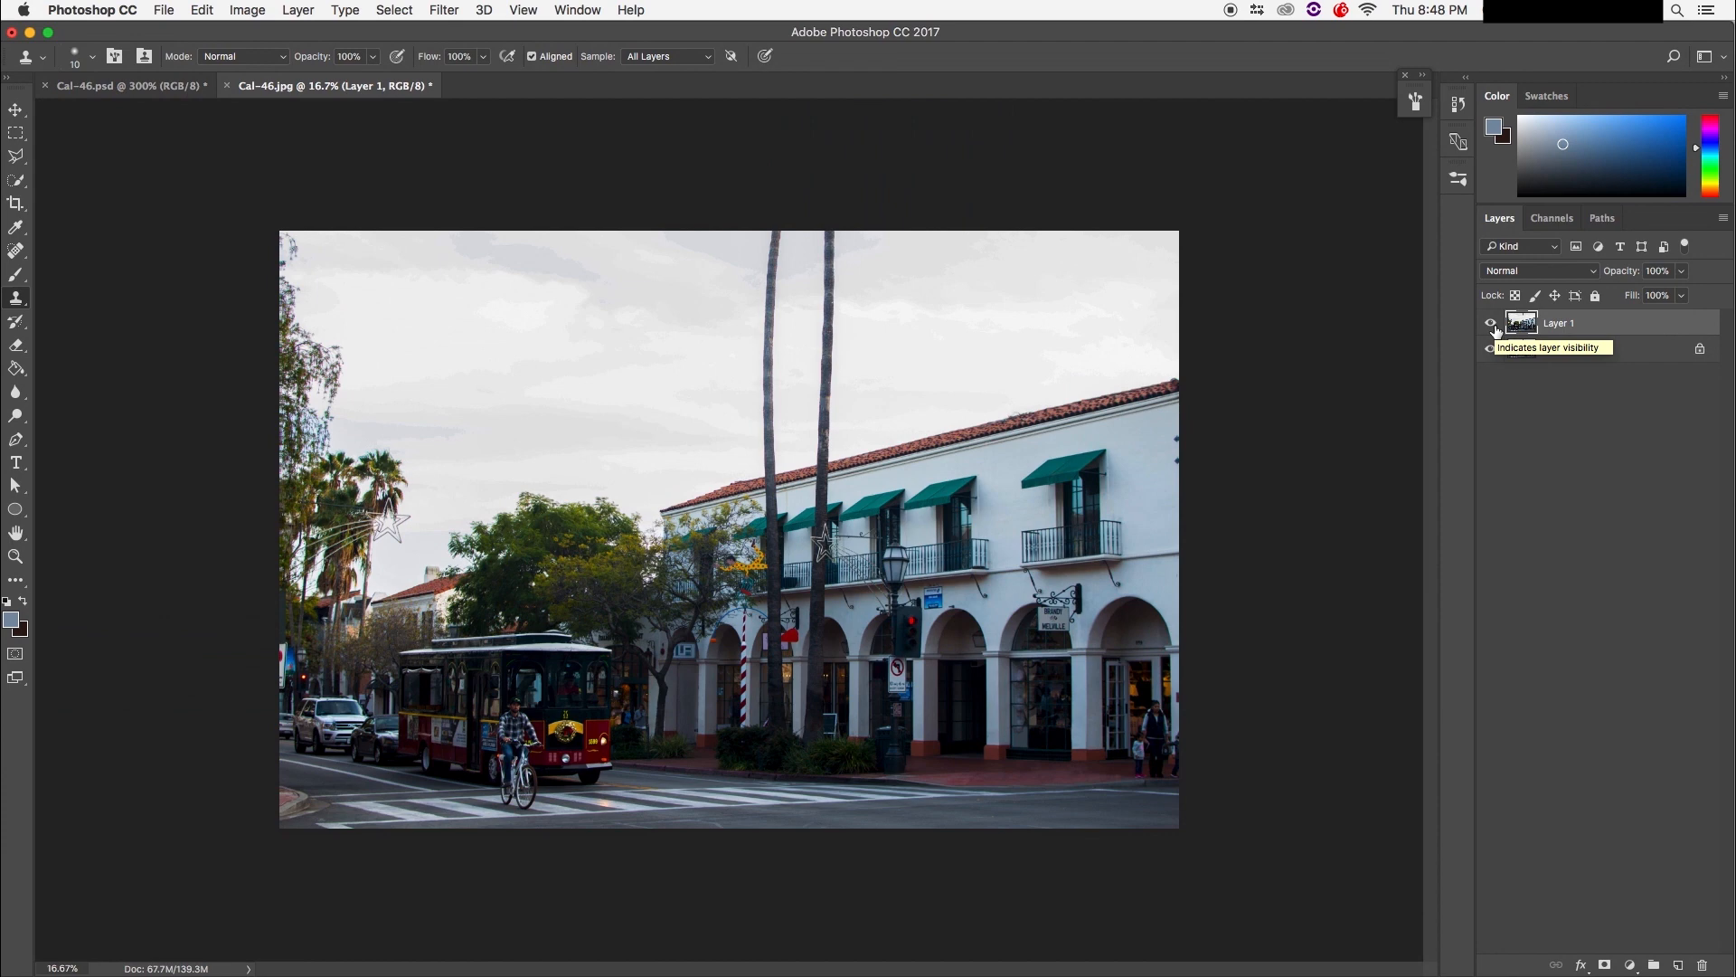
left_click(1493, 326)
left_click(1493, 326)
left_click(1493, 326)
left_click(1492, 325)
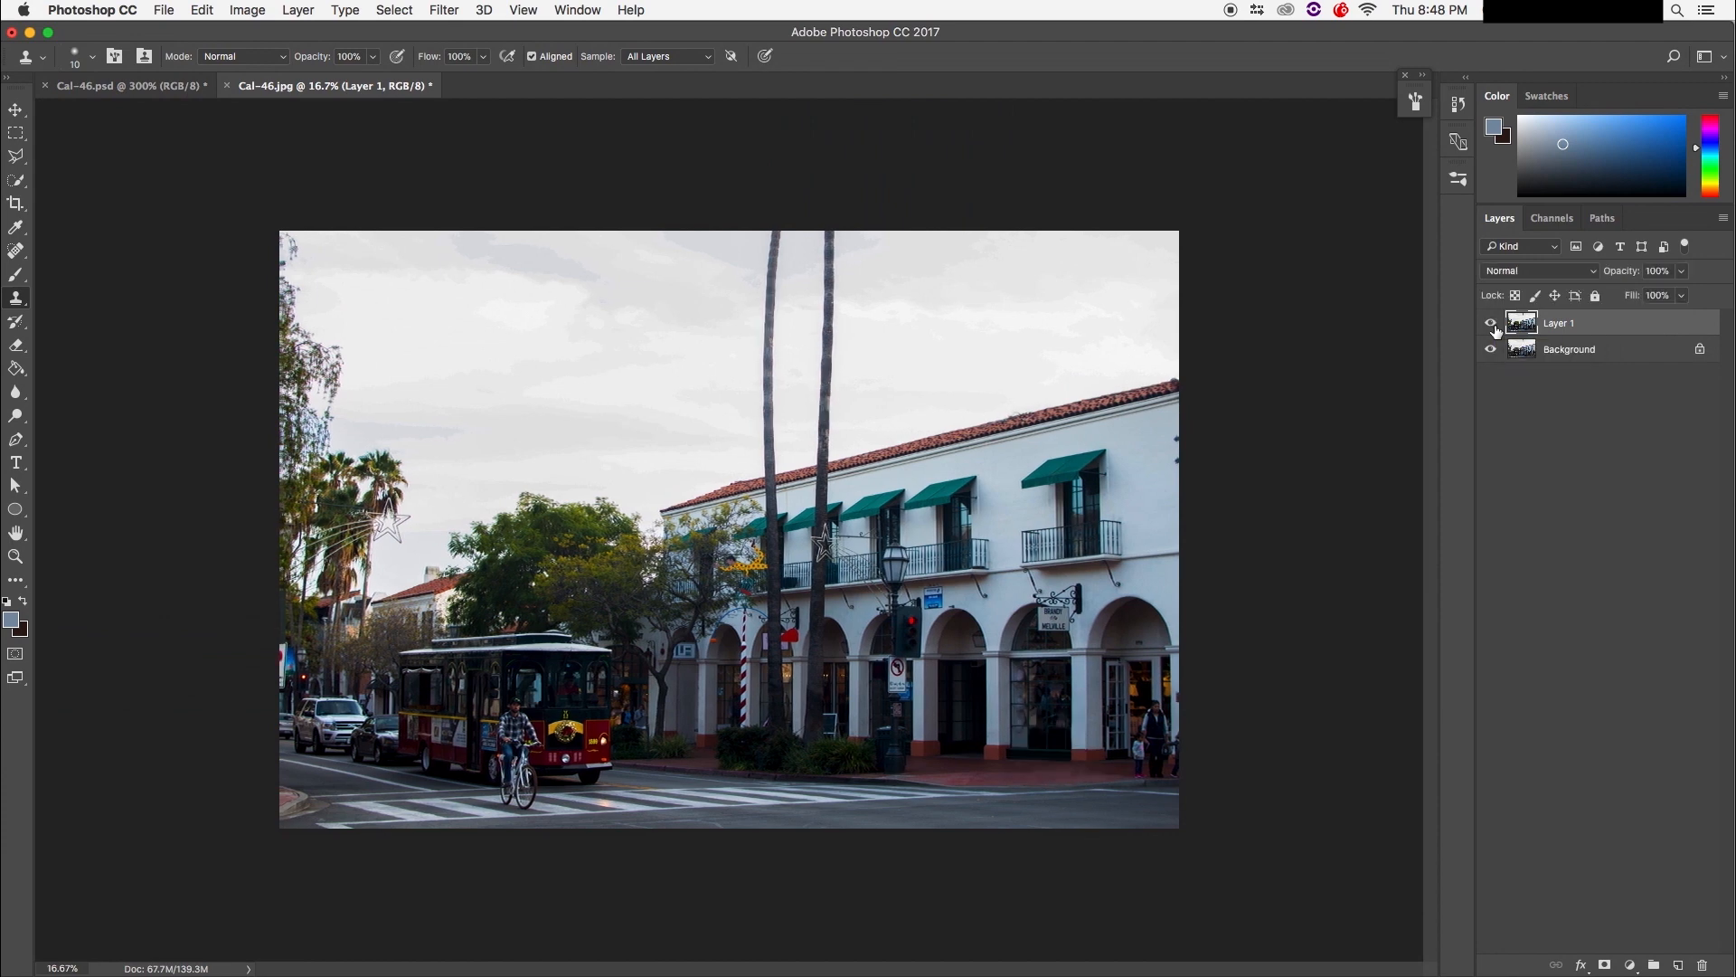
left_click(1493, 325)
left_click(1493, 326)
left_click(1593, 437)
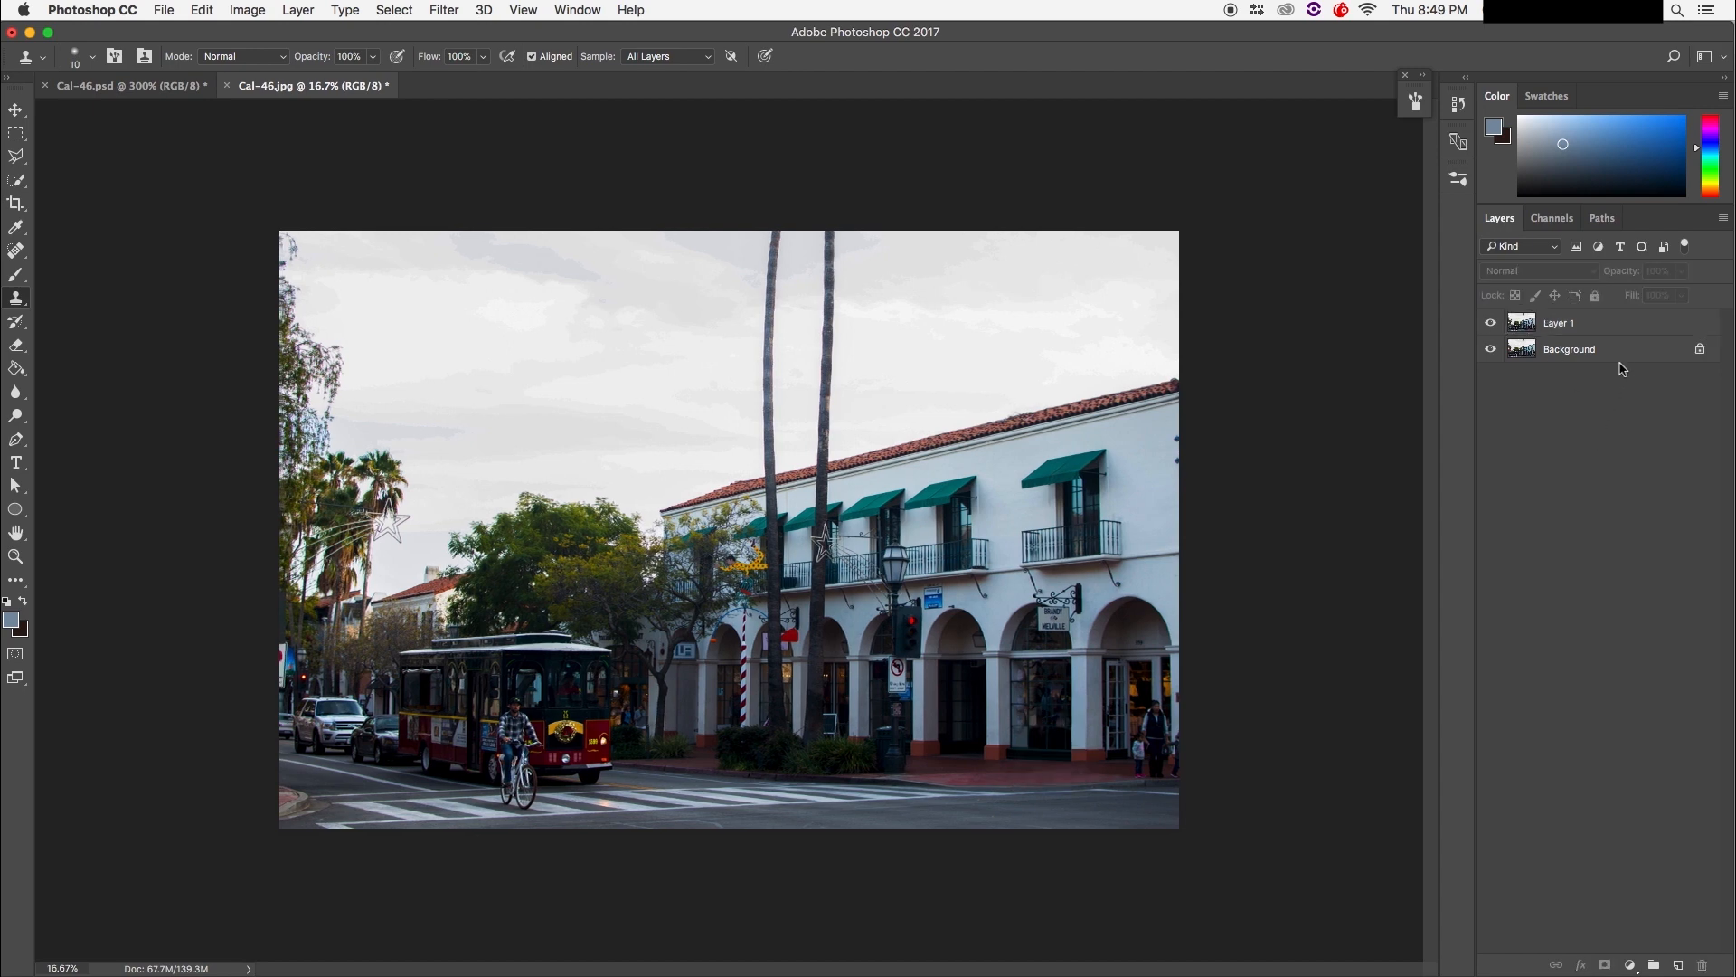
left_click(1490, 323)
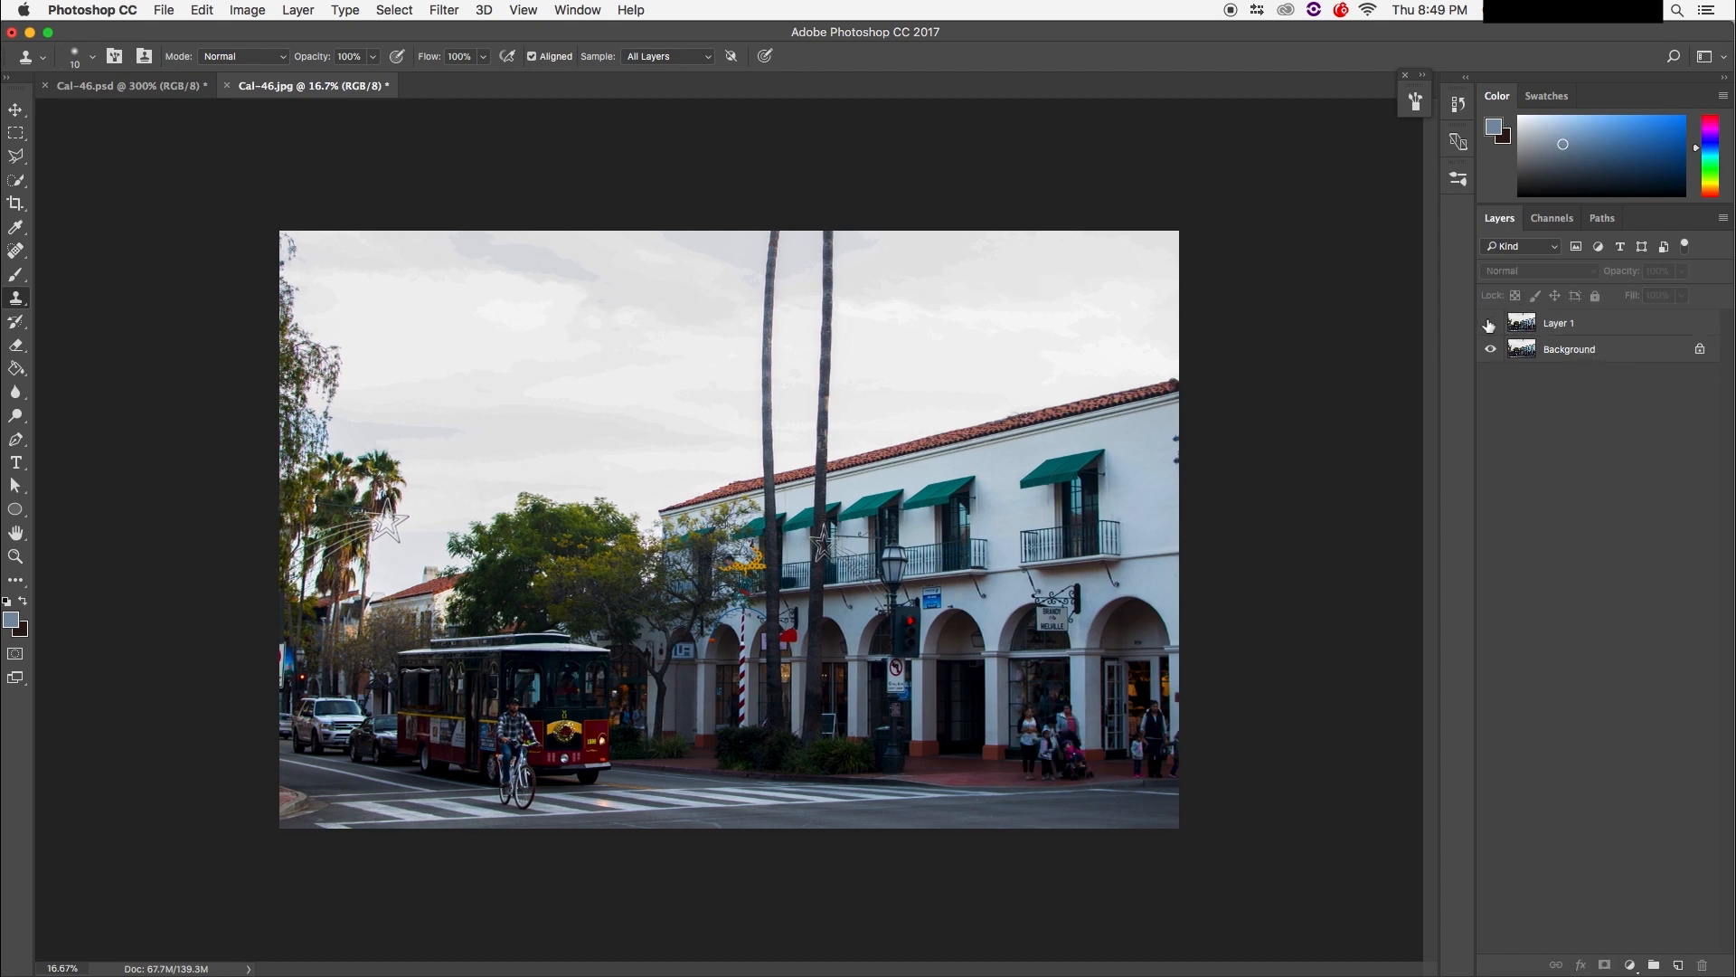
left_click(1489, 325)
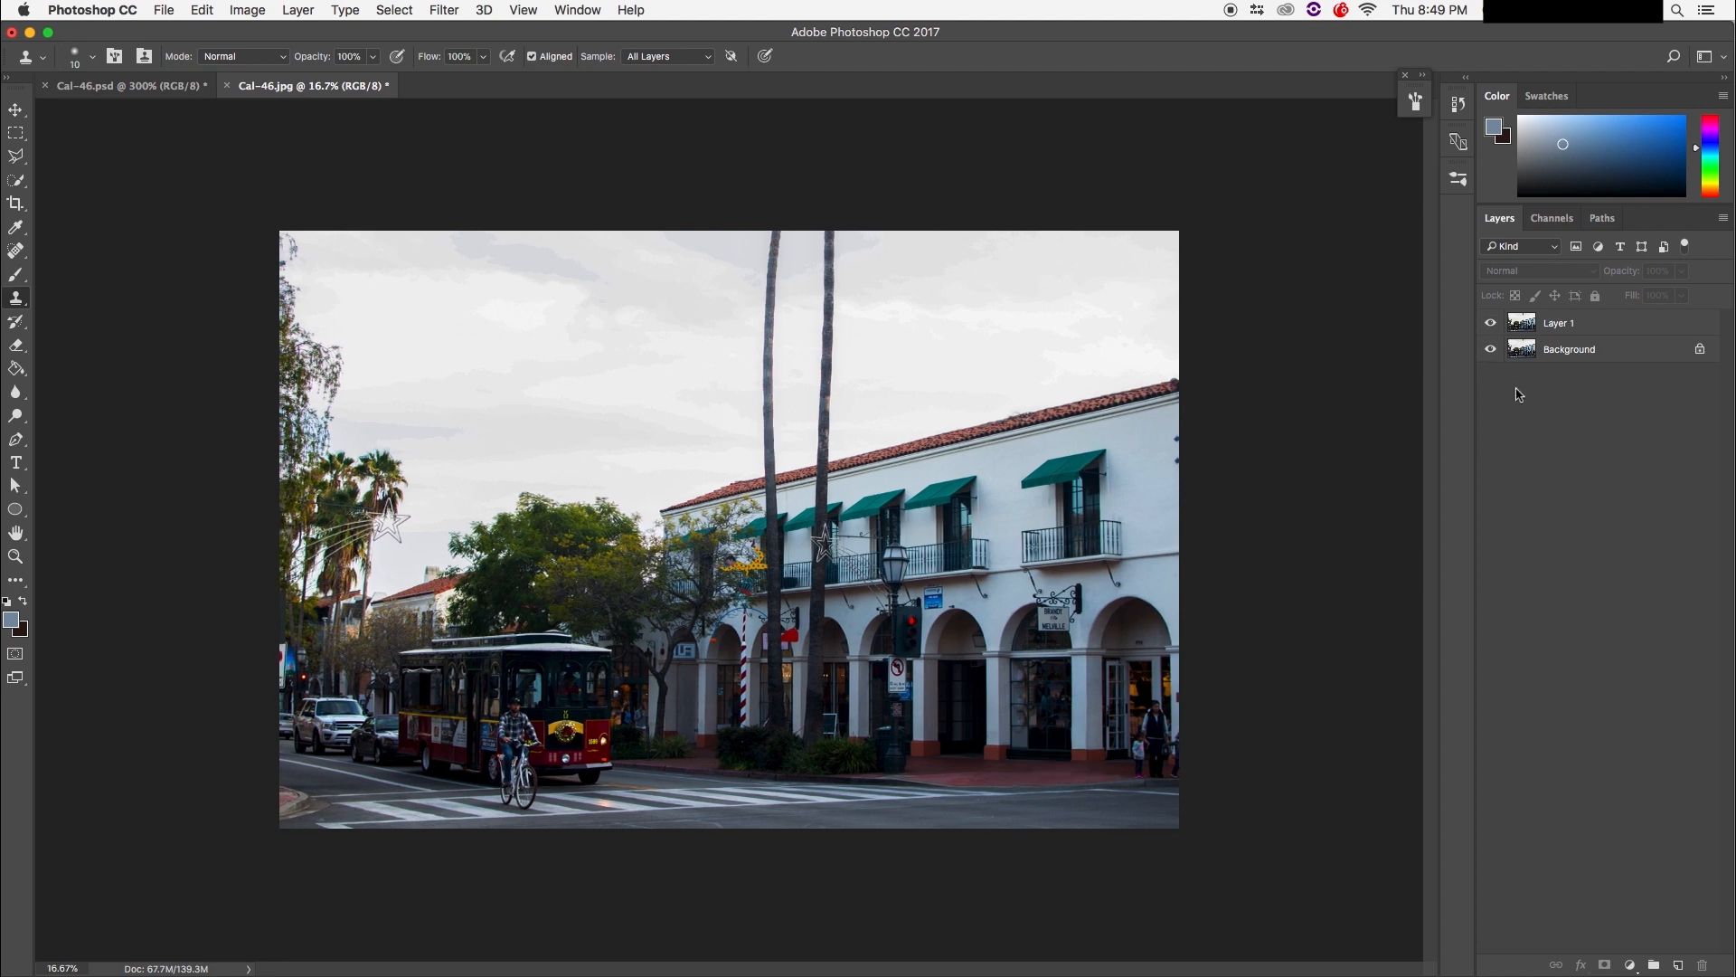
left_click(1491, 323)
left_click(1491, 324)
left_click(1491, 325)
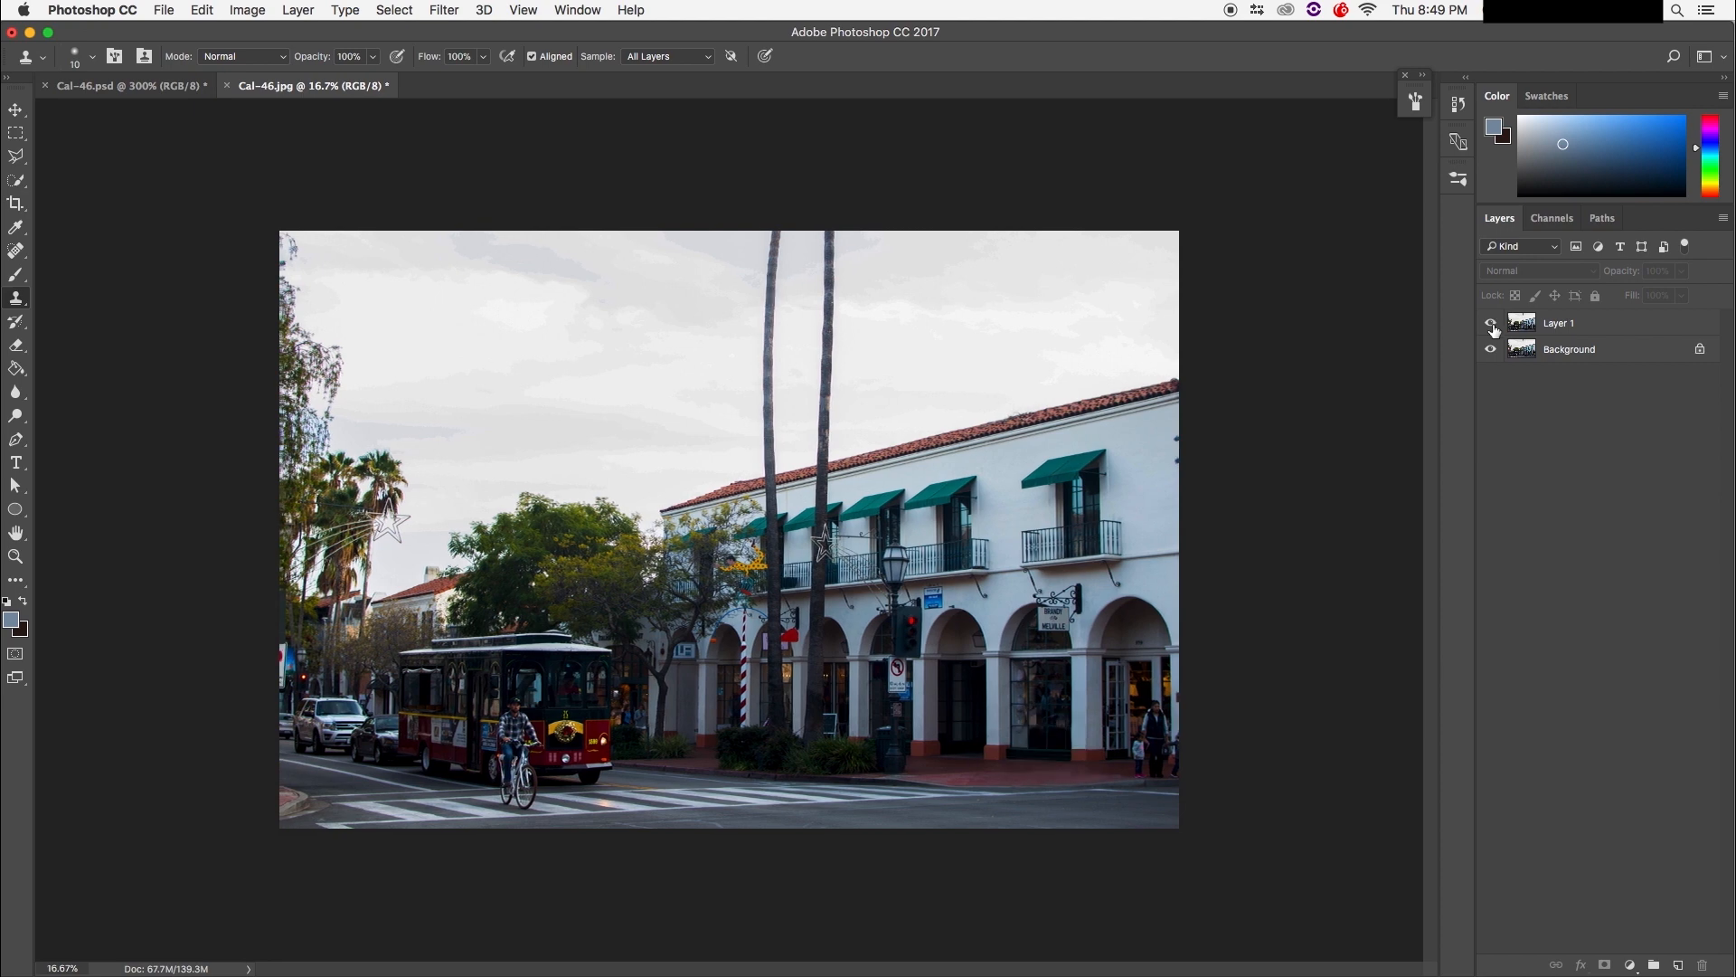